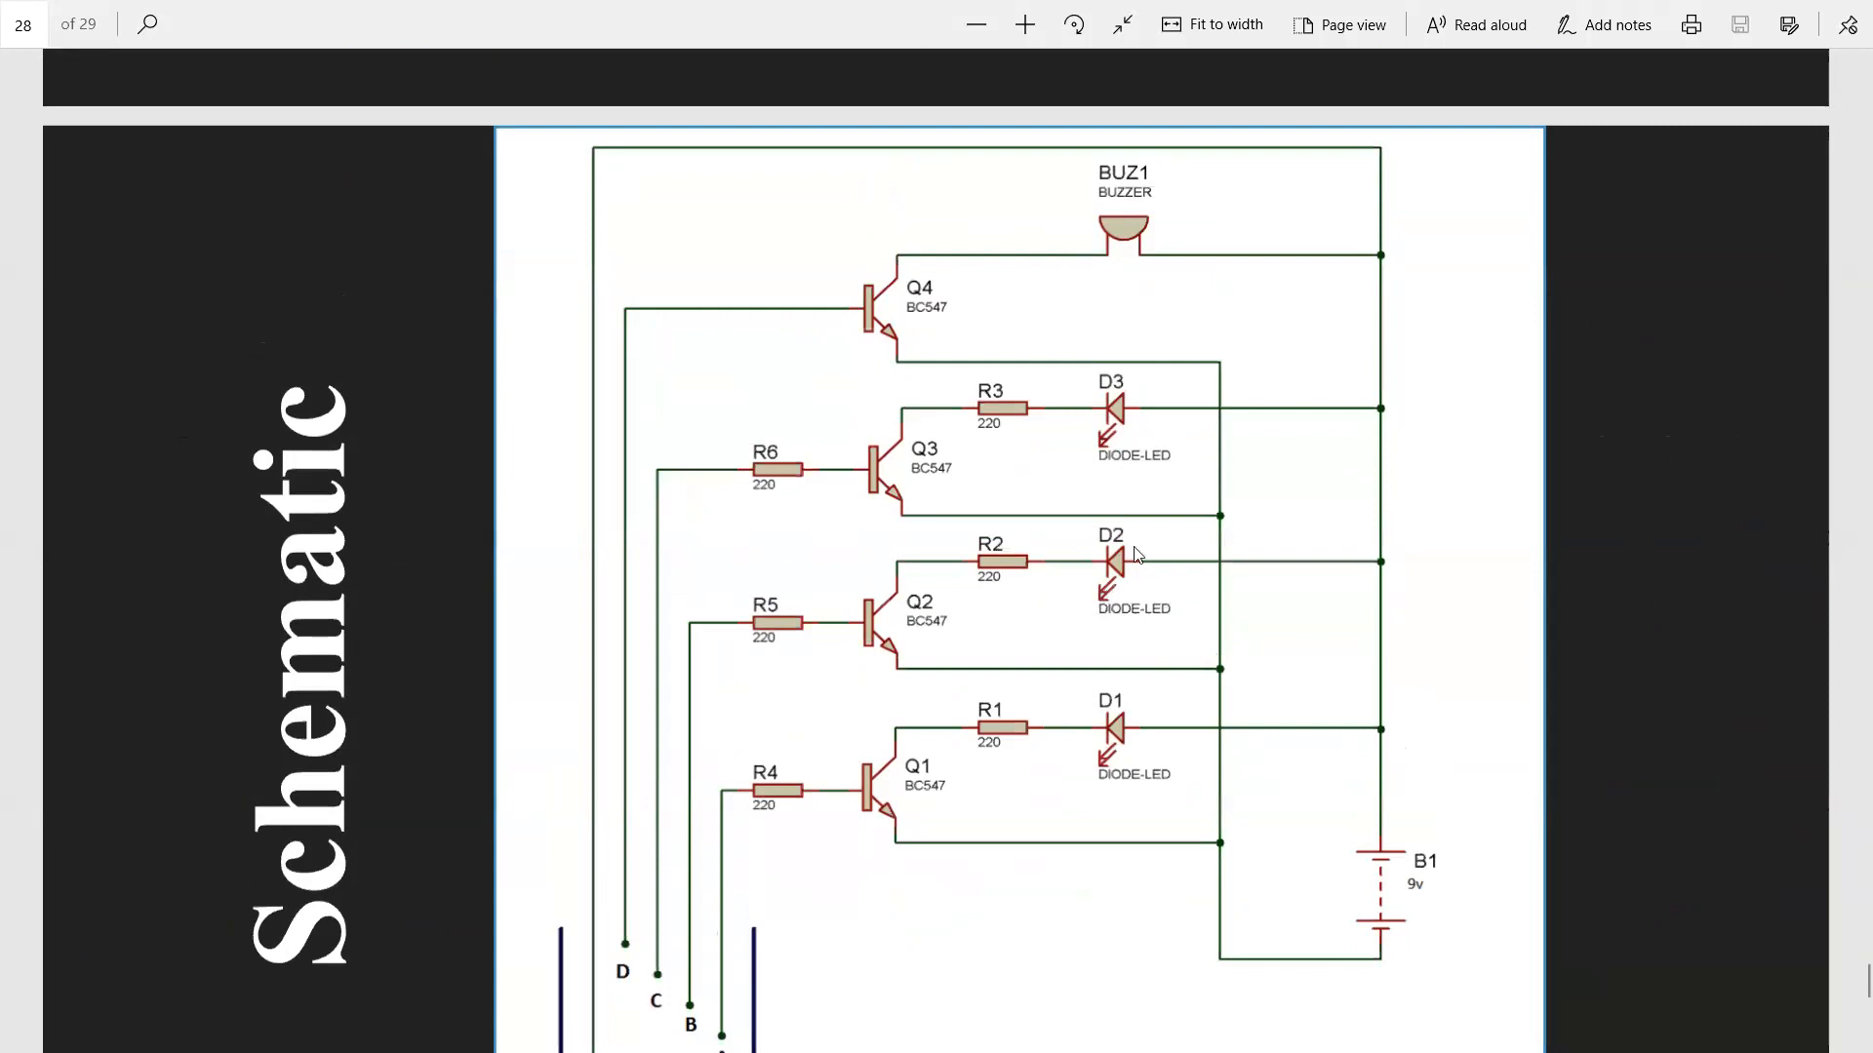
Step: Examine the water level indicator schematic on page 28, from the buzzer and LED stages down to probes A to D and the battery
scroll(1170, 537, "down", 2)
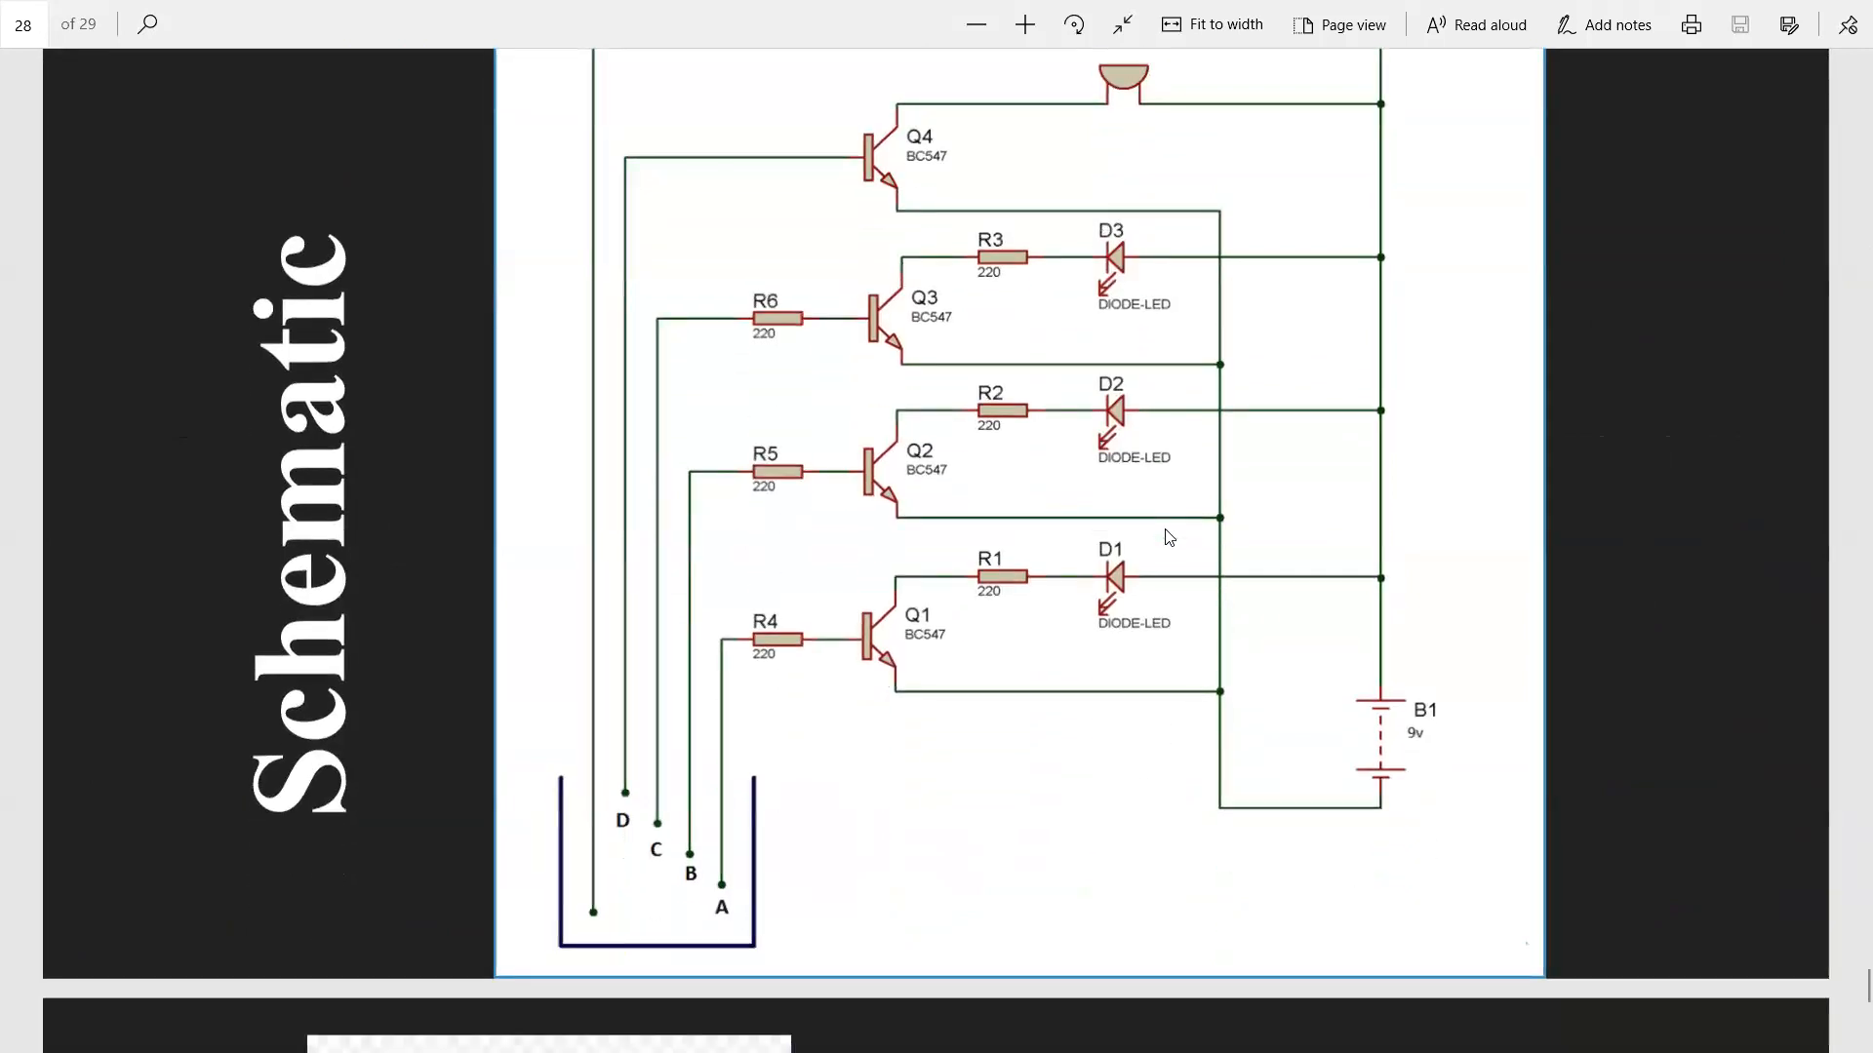
scroll(1170, 537, "up", 2)
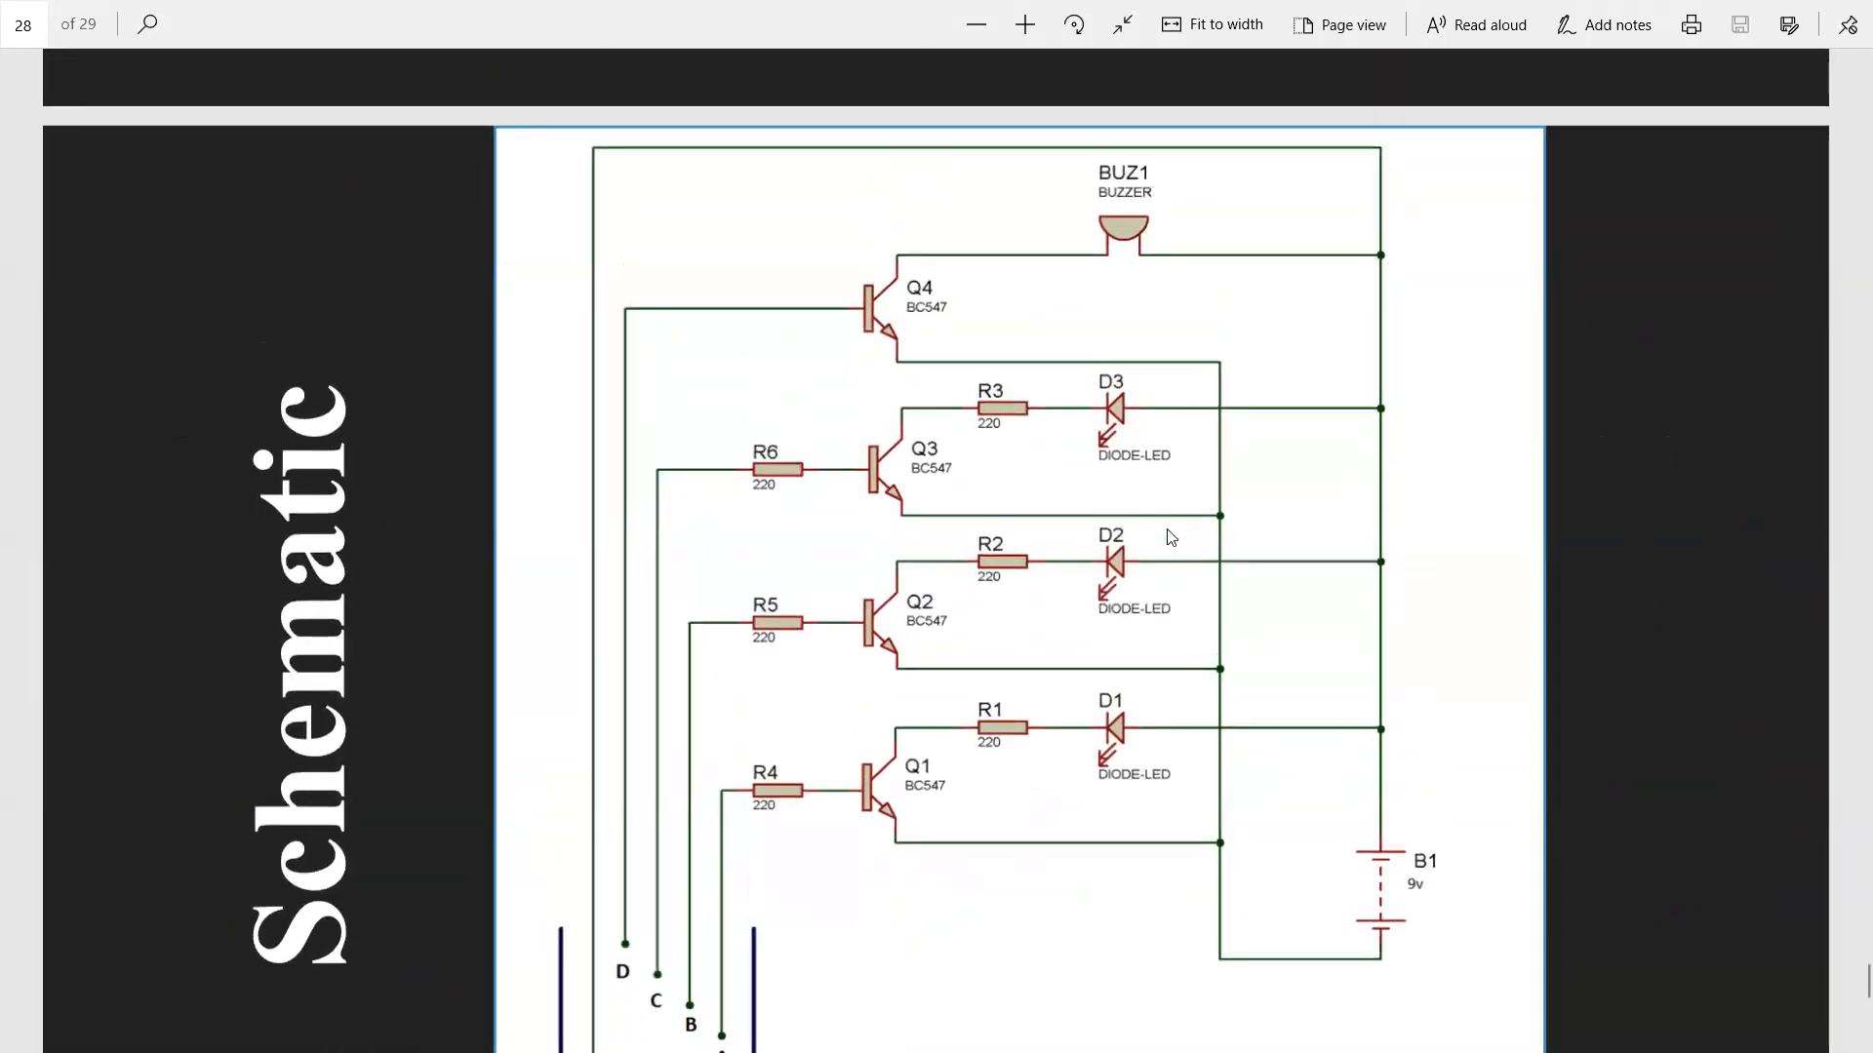
scroll(1166, 531, "down", 2)
scroll(1160, 527, "up", 2)
scroll(1161, 527, "down", 1)
scroll(1161, 527, "up", 1)
scroll(1161, 527, "down", 2)
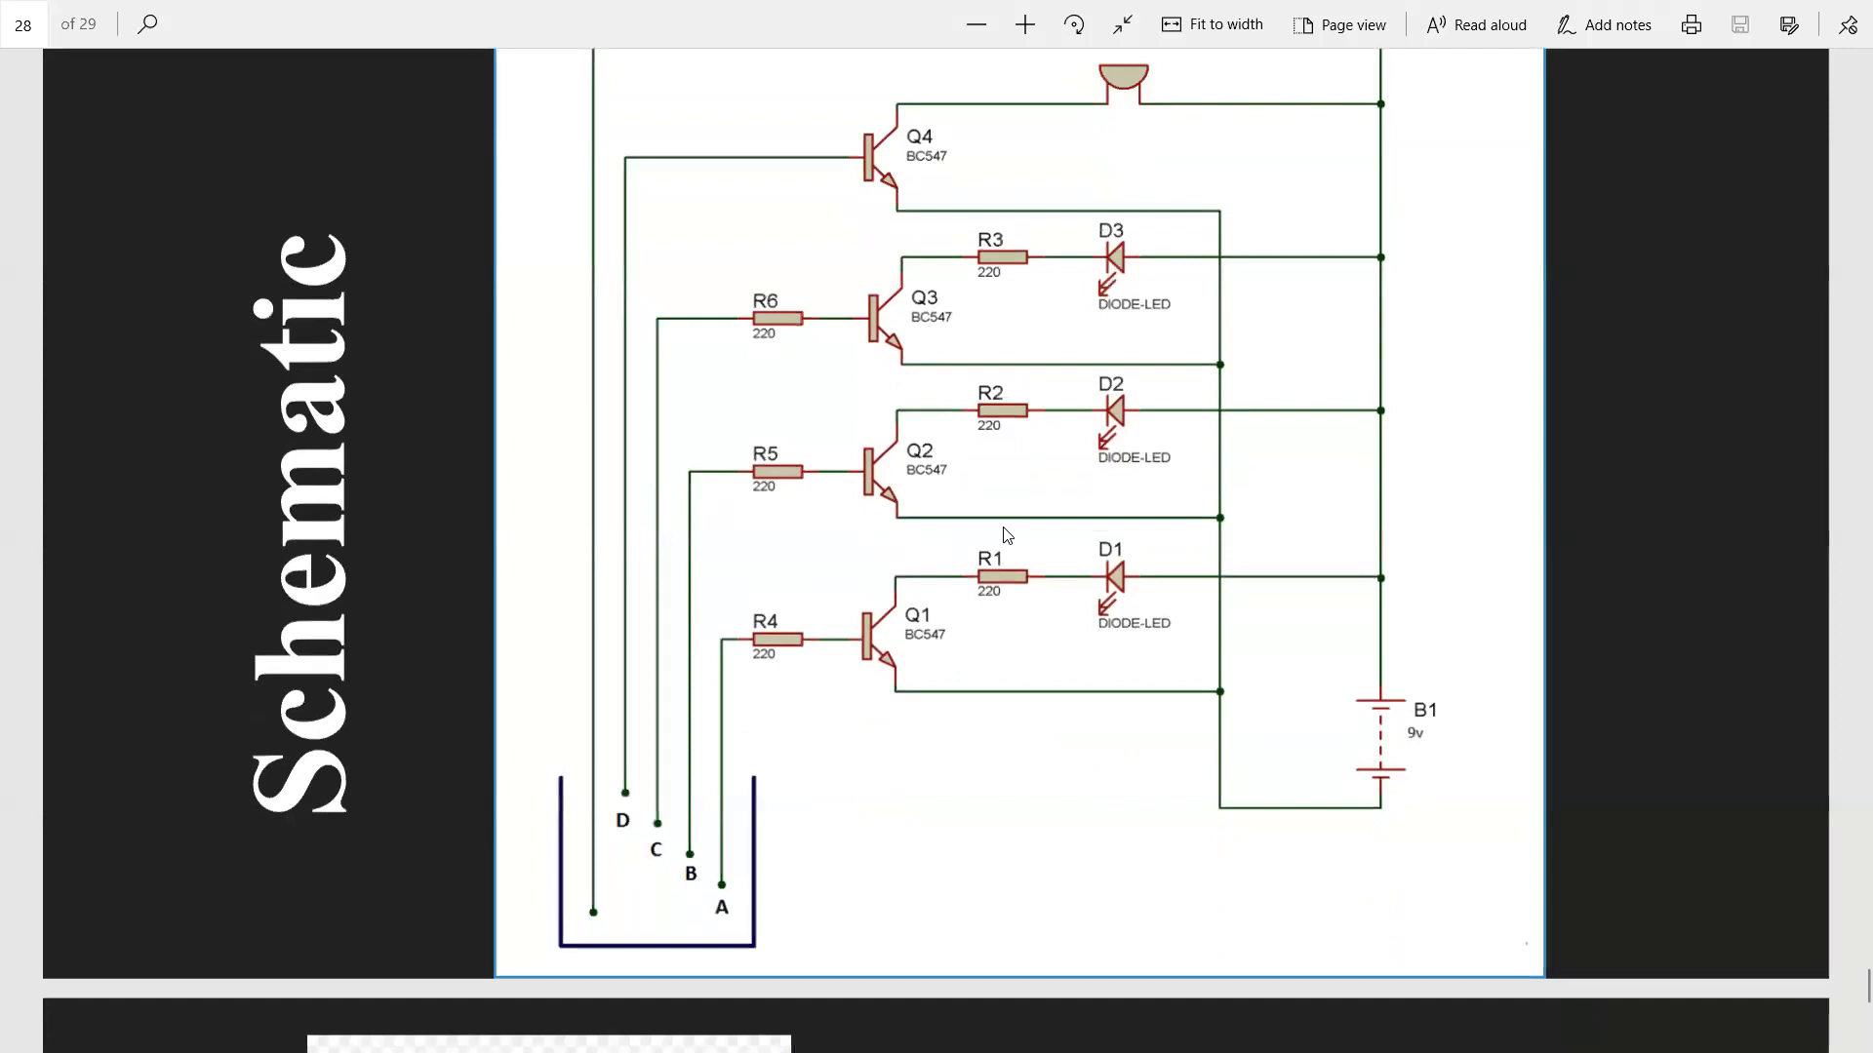
scroll(1007, 556, "up", 2)
scroll(1000, 575, "down", 2)
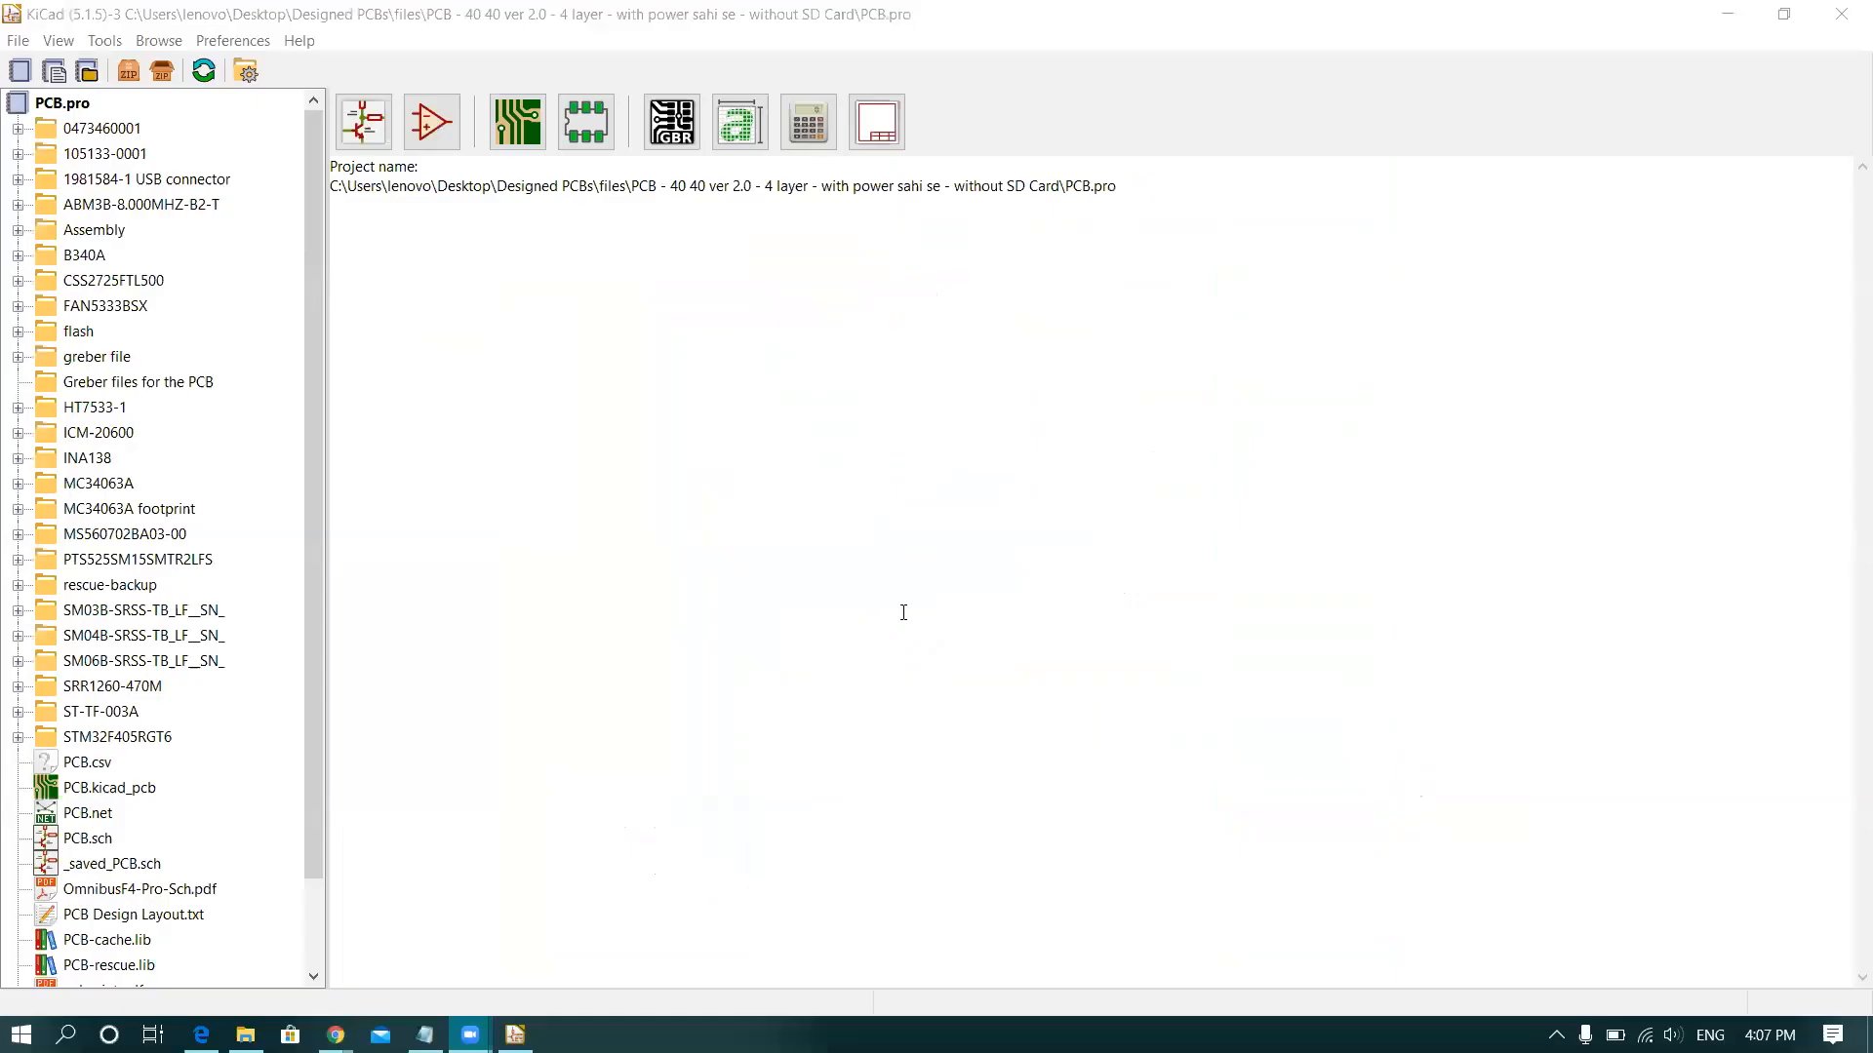
left_click(484, 284)
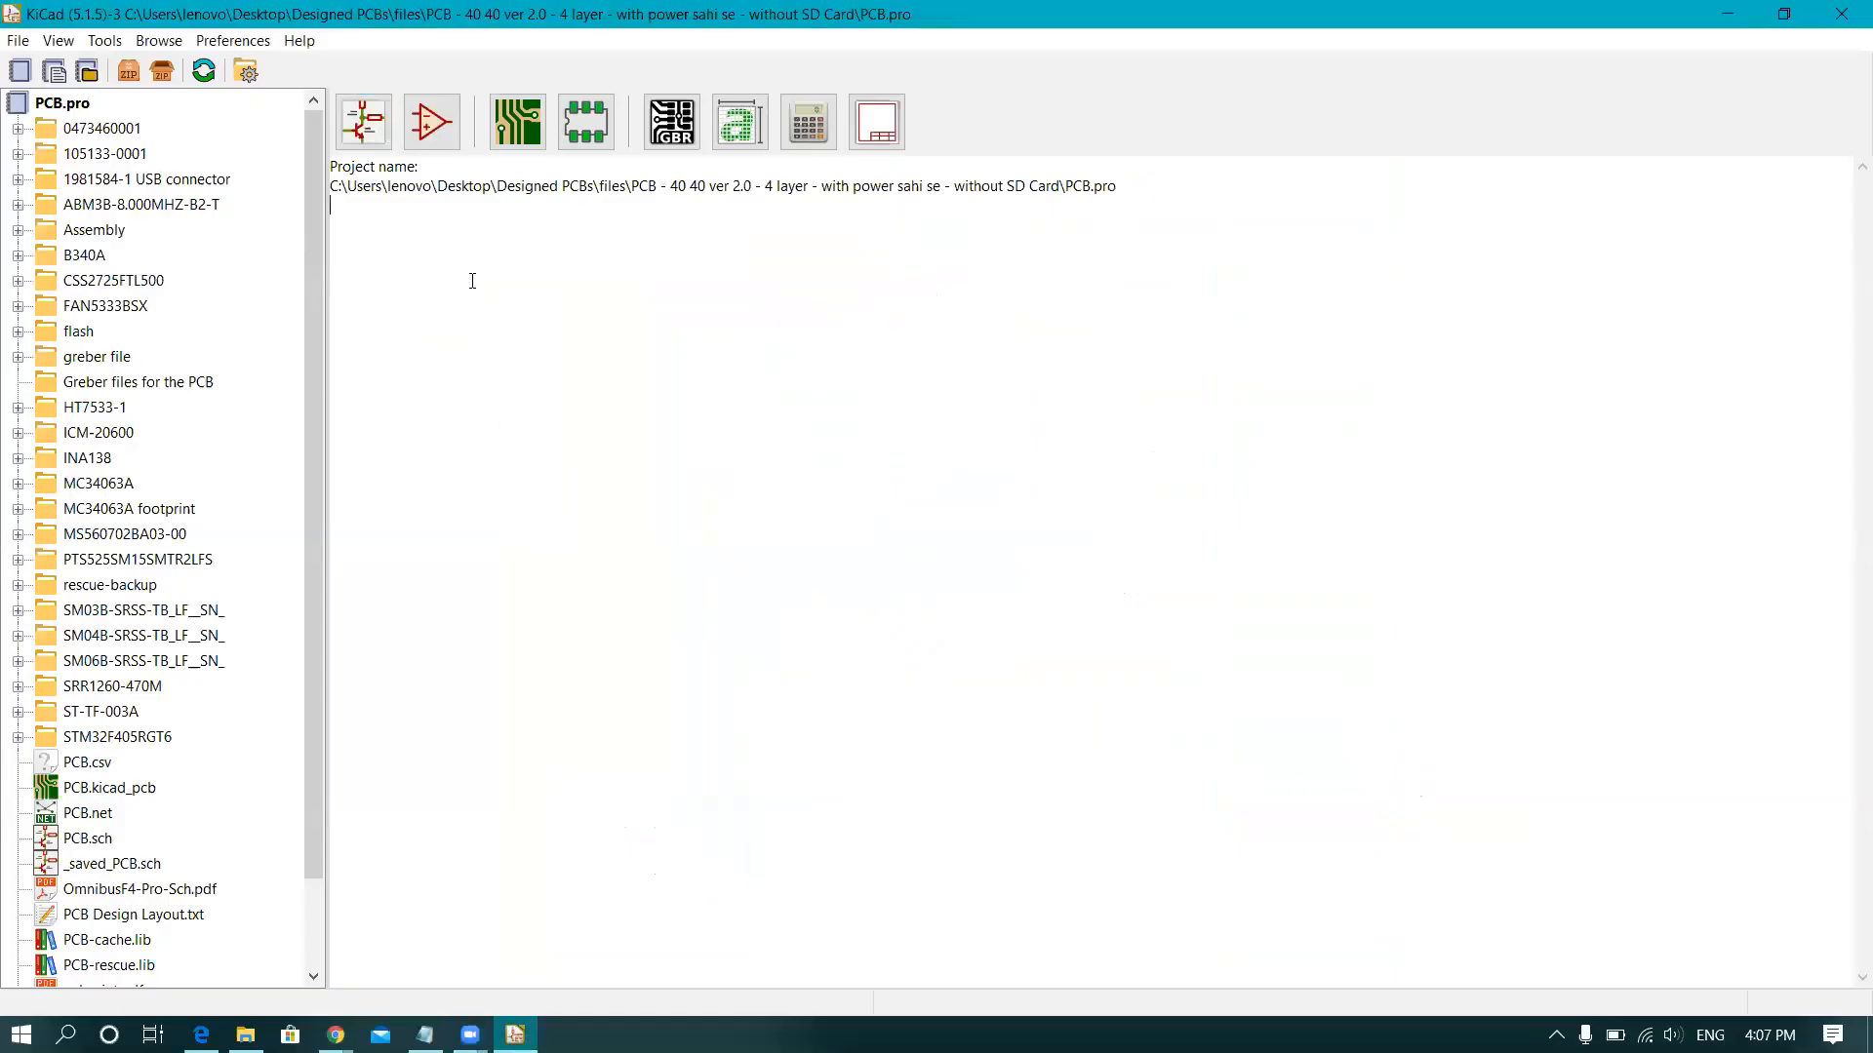
left_click(799, 53)
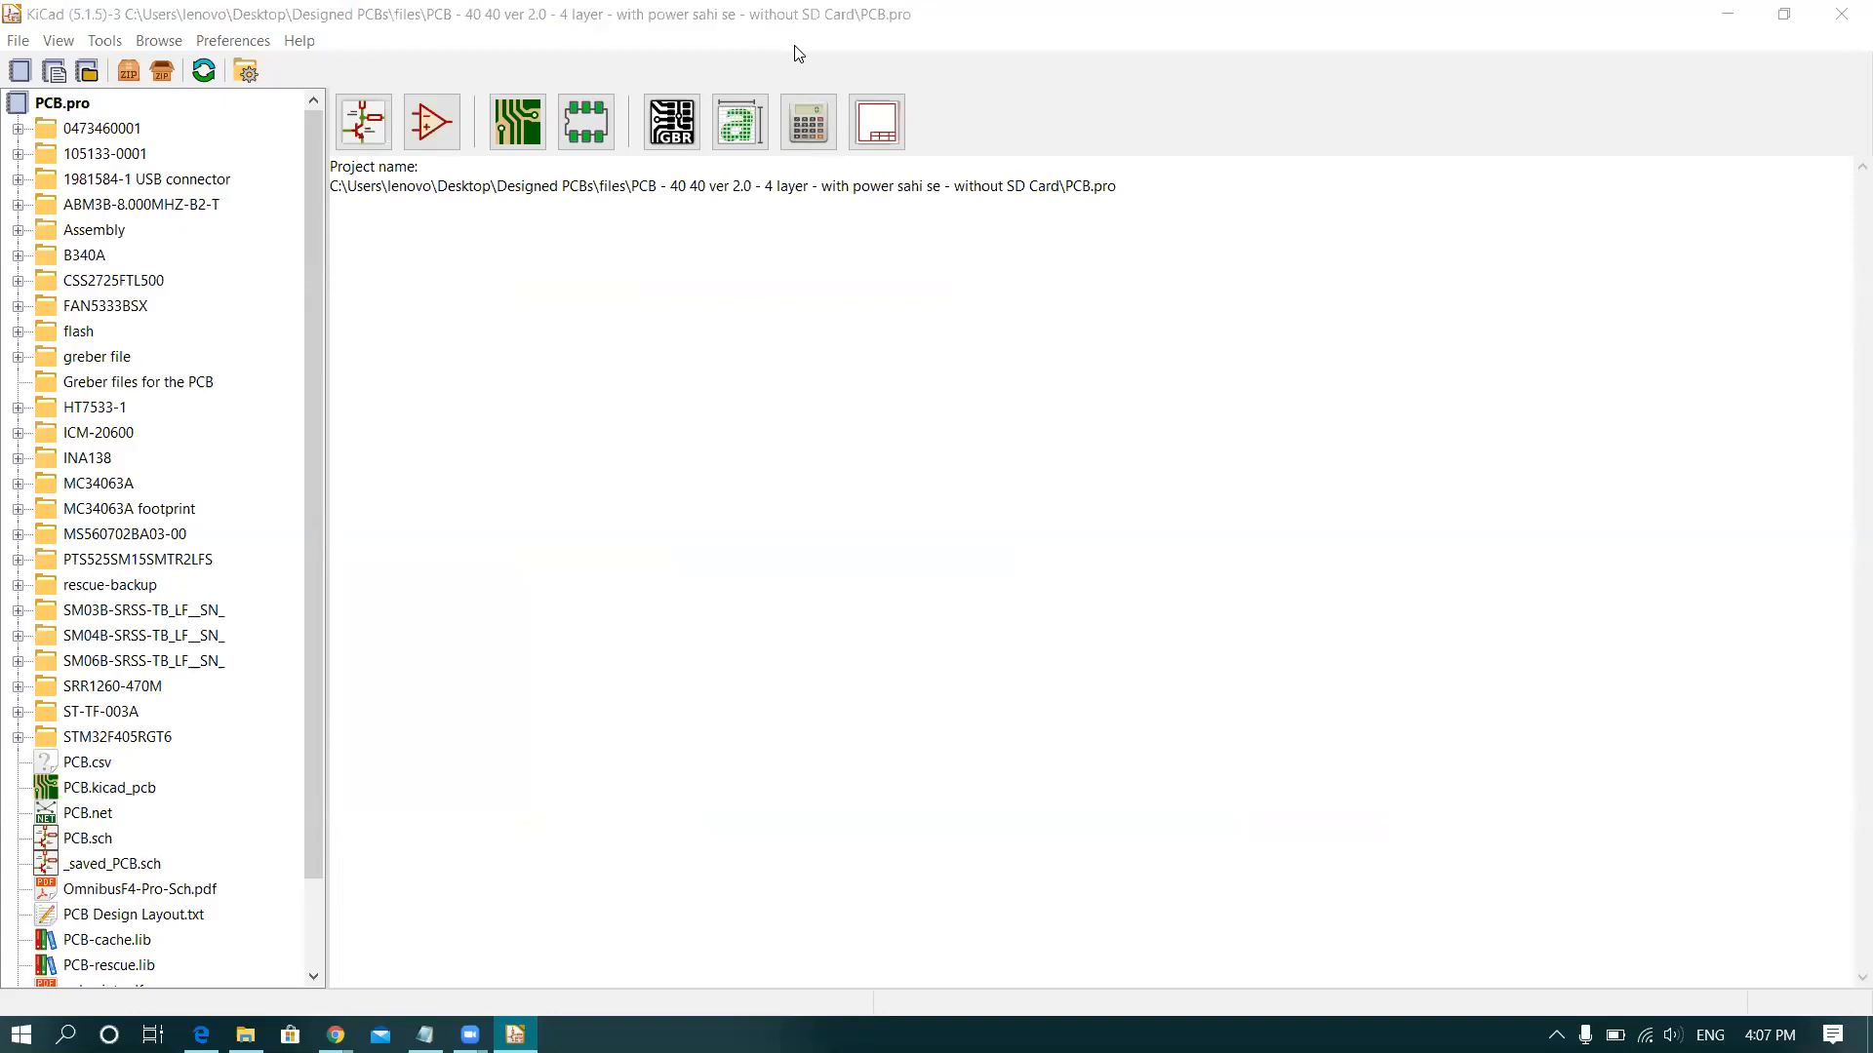
left_click(798, 53)
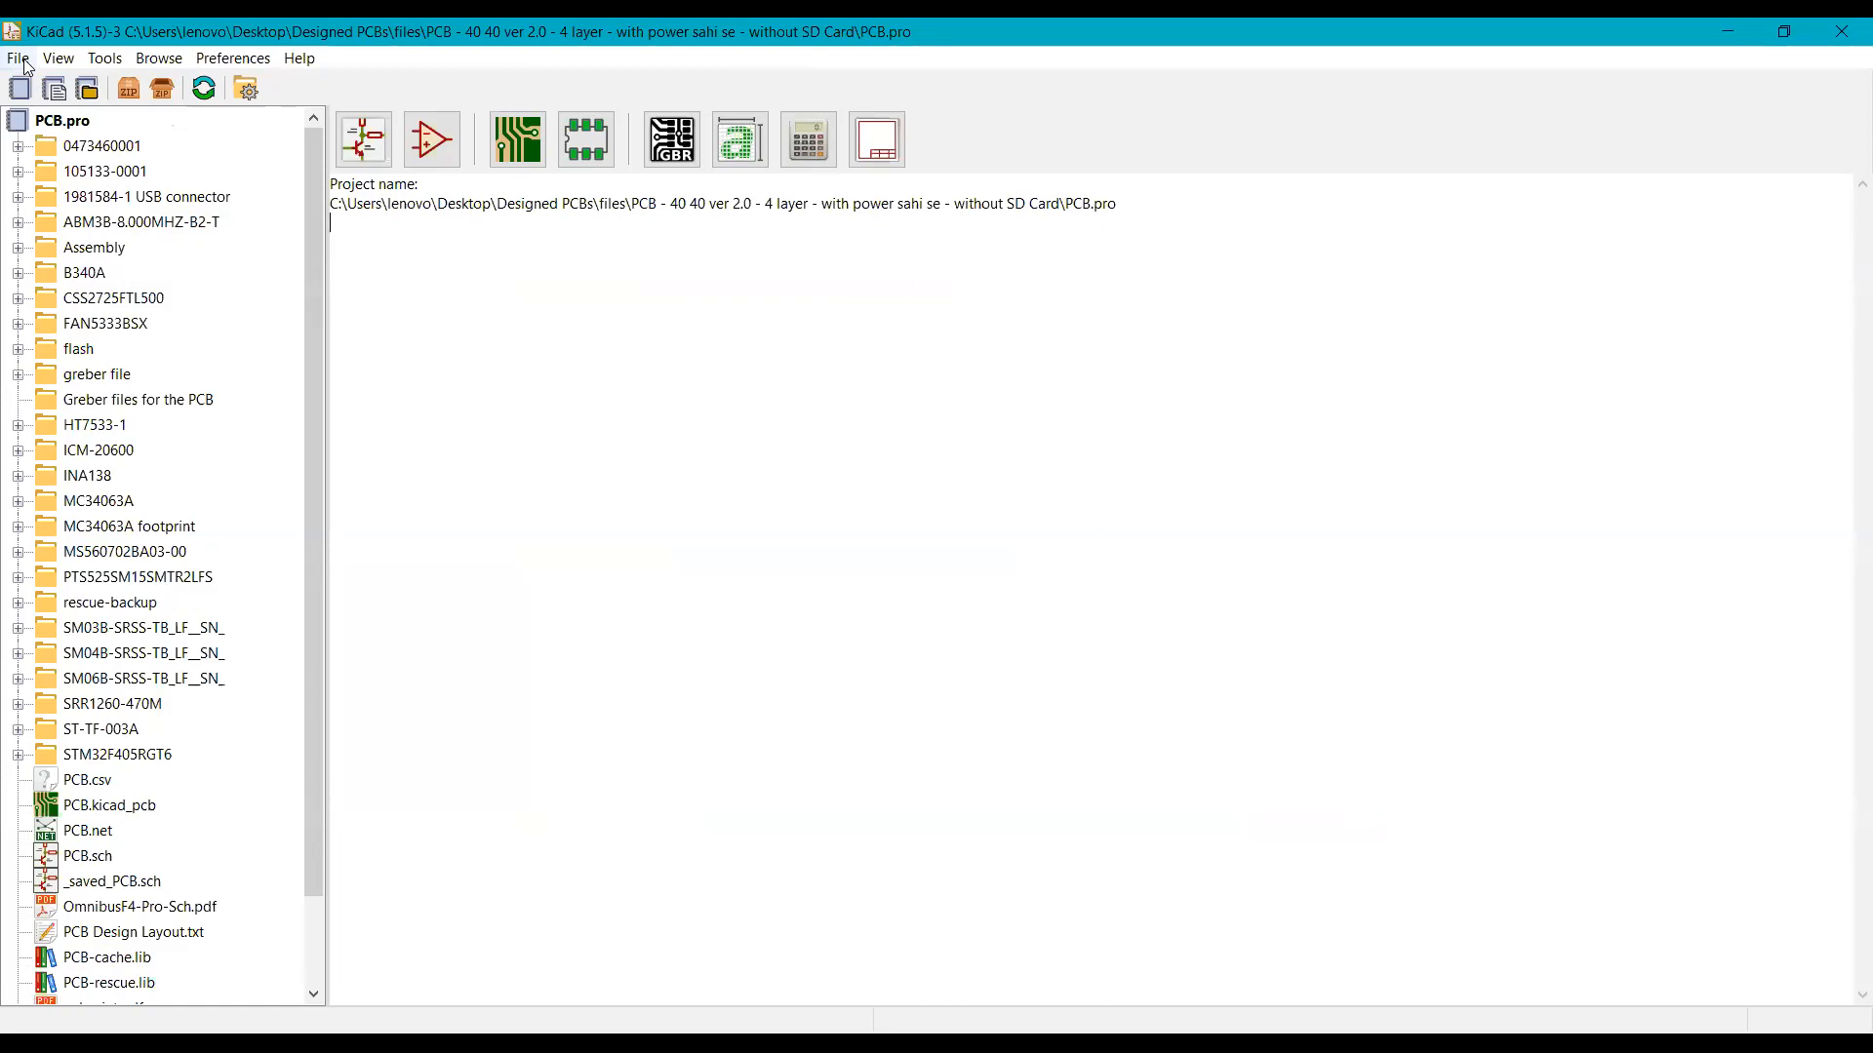
Step: Create a new blank project named Water Level Indicator in the Documents library, in its own directory
left_click(26, 66)
mouse_move(37, 85)
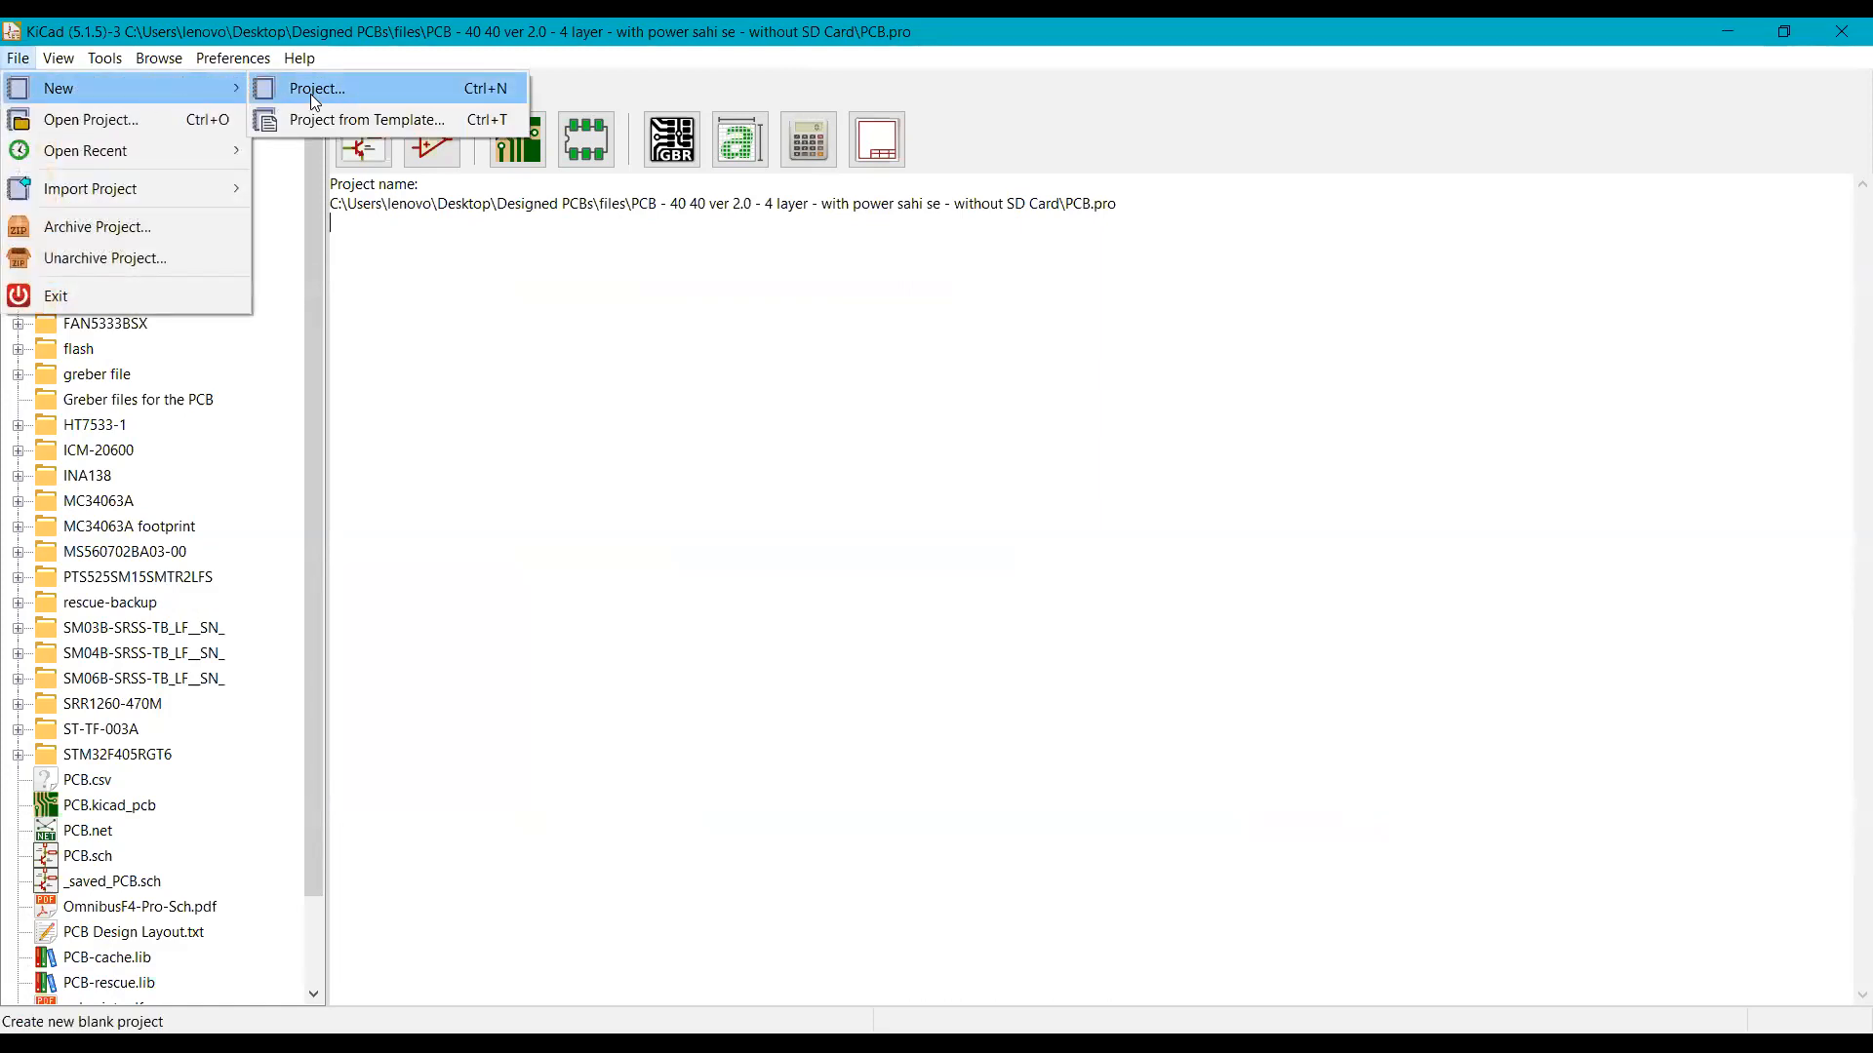
left_click(308, 92)
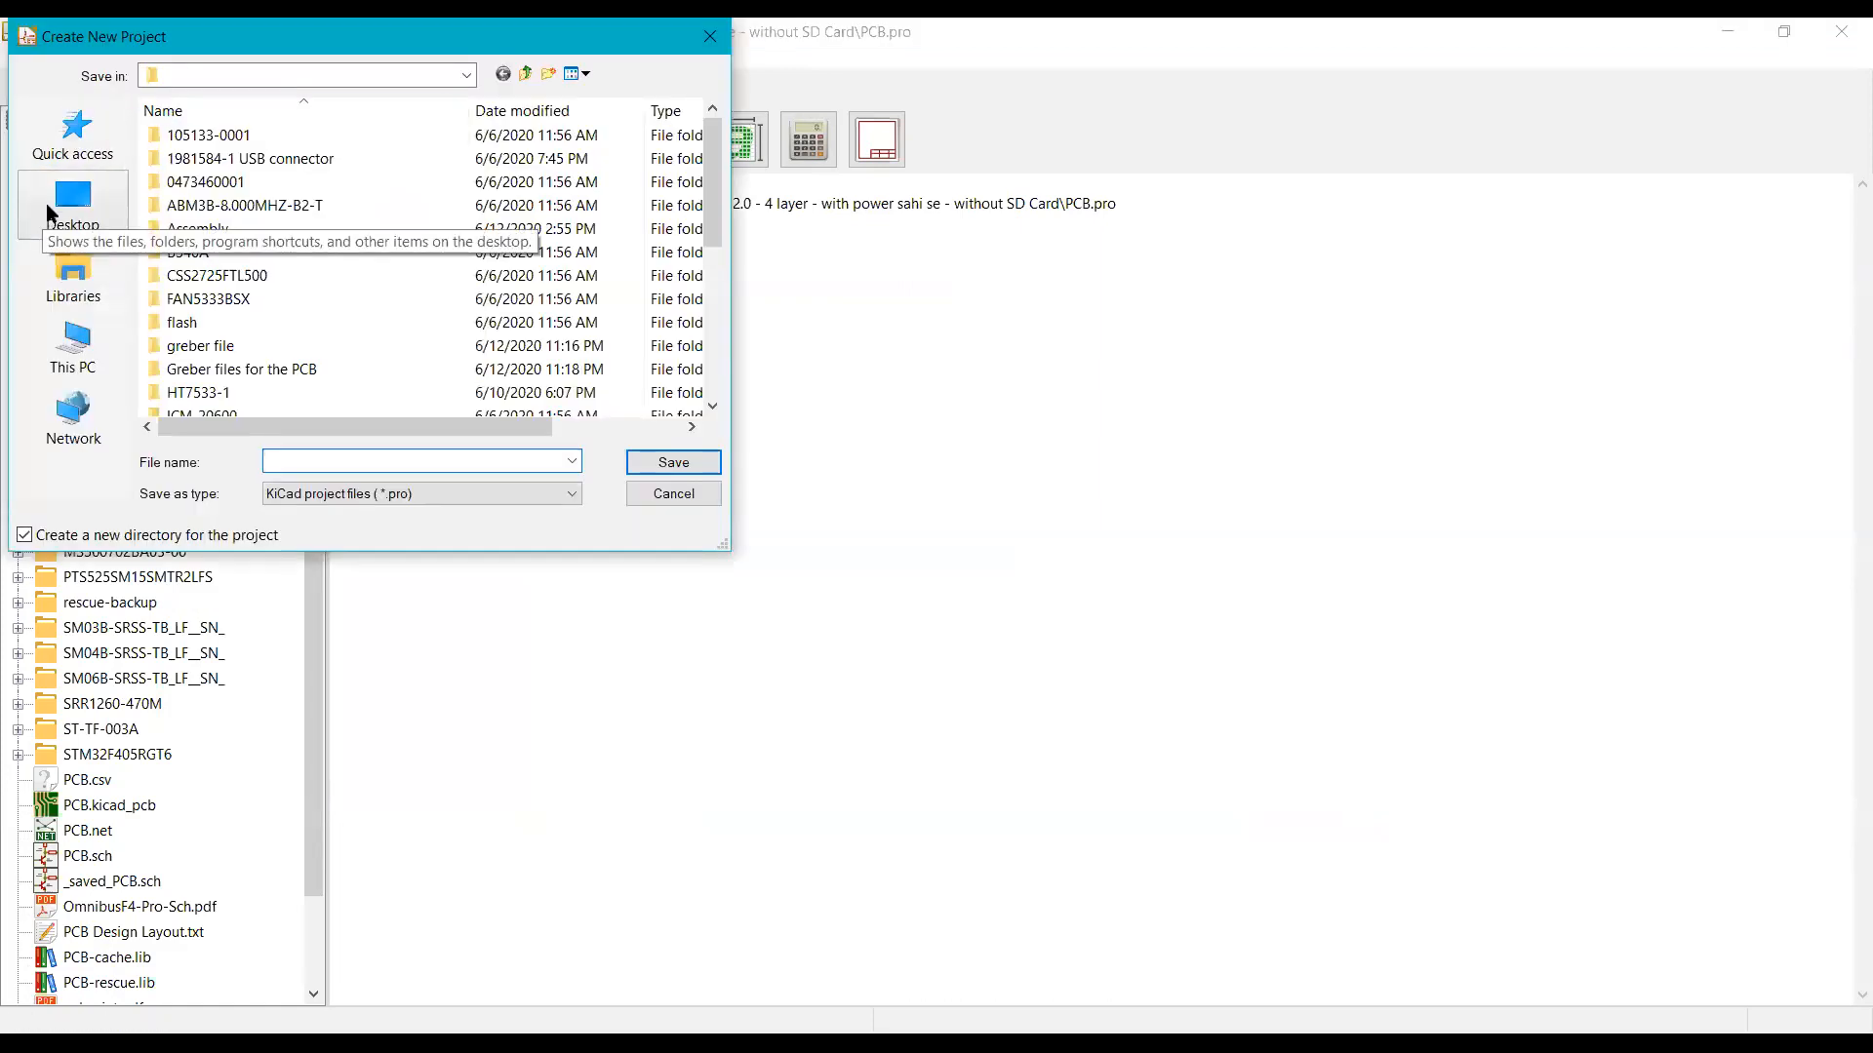
left_click(49, 205)
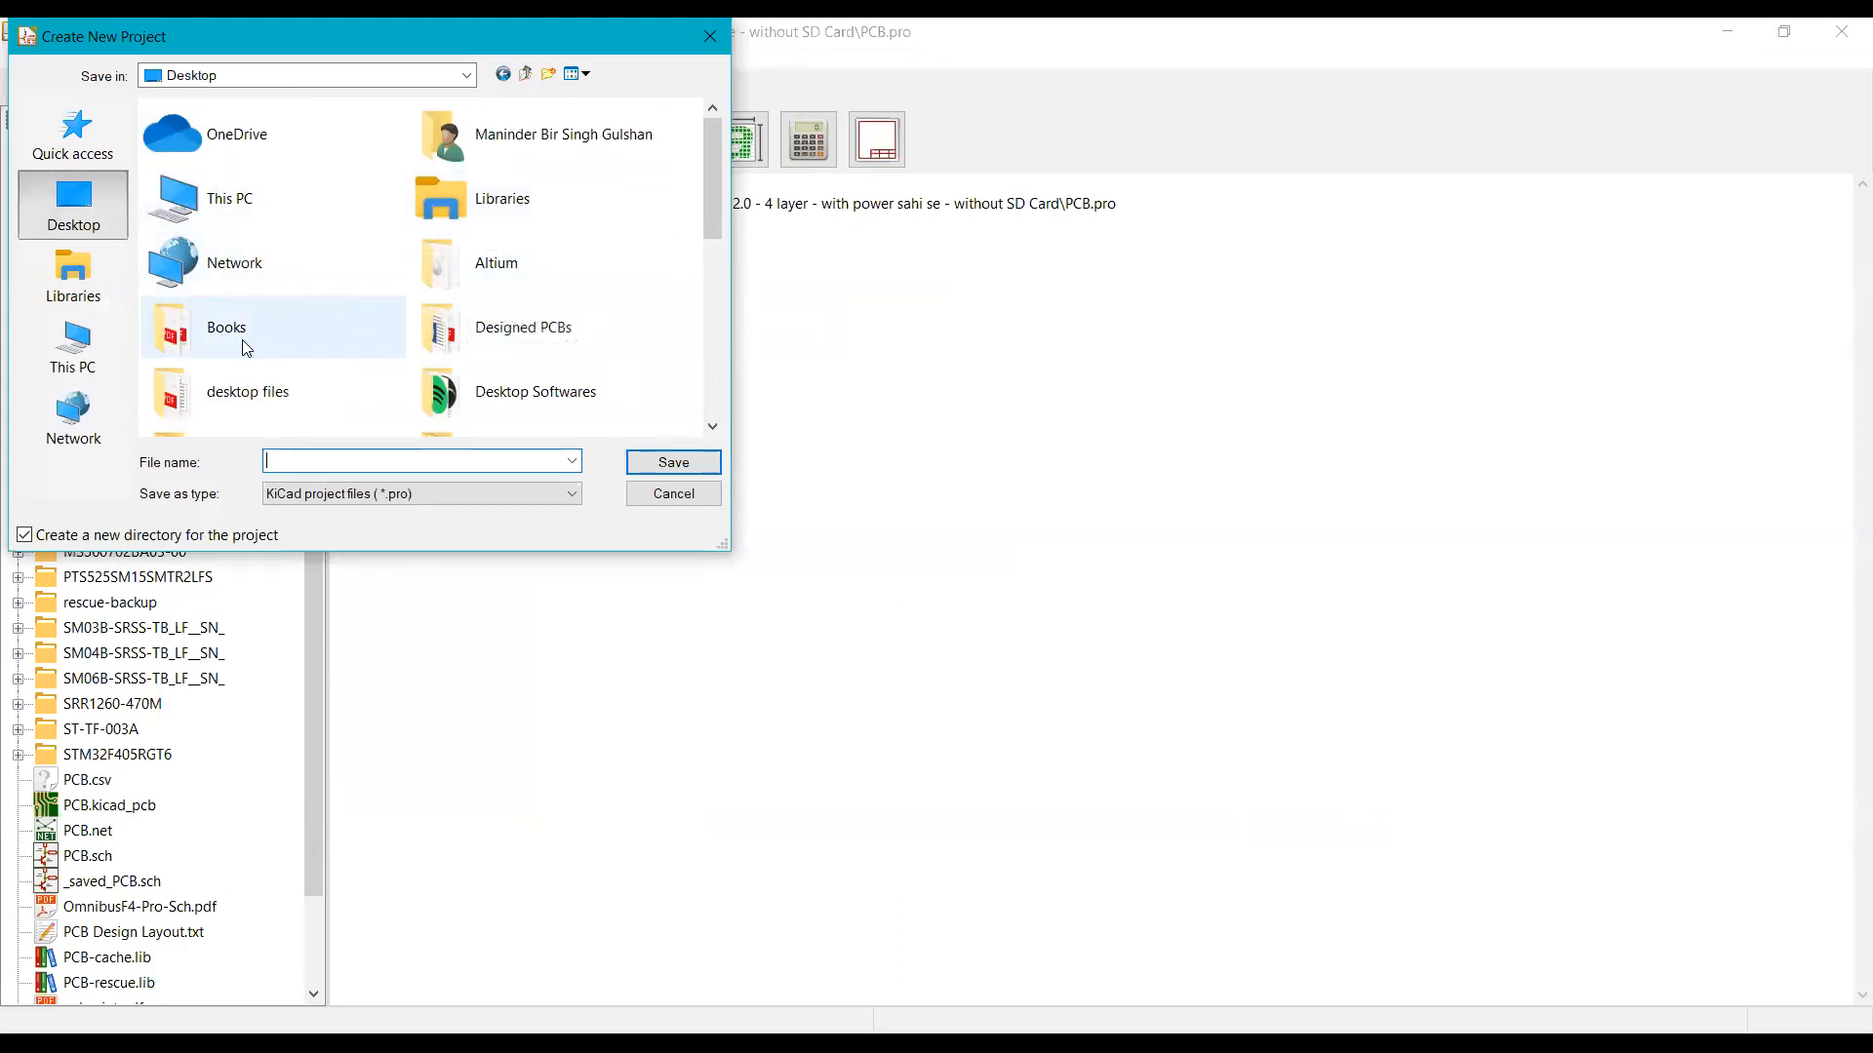
scroll(246, 348, "down", 5)
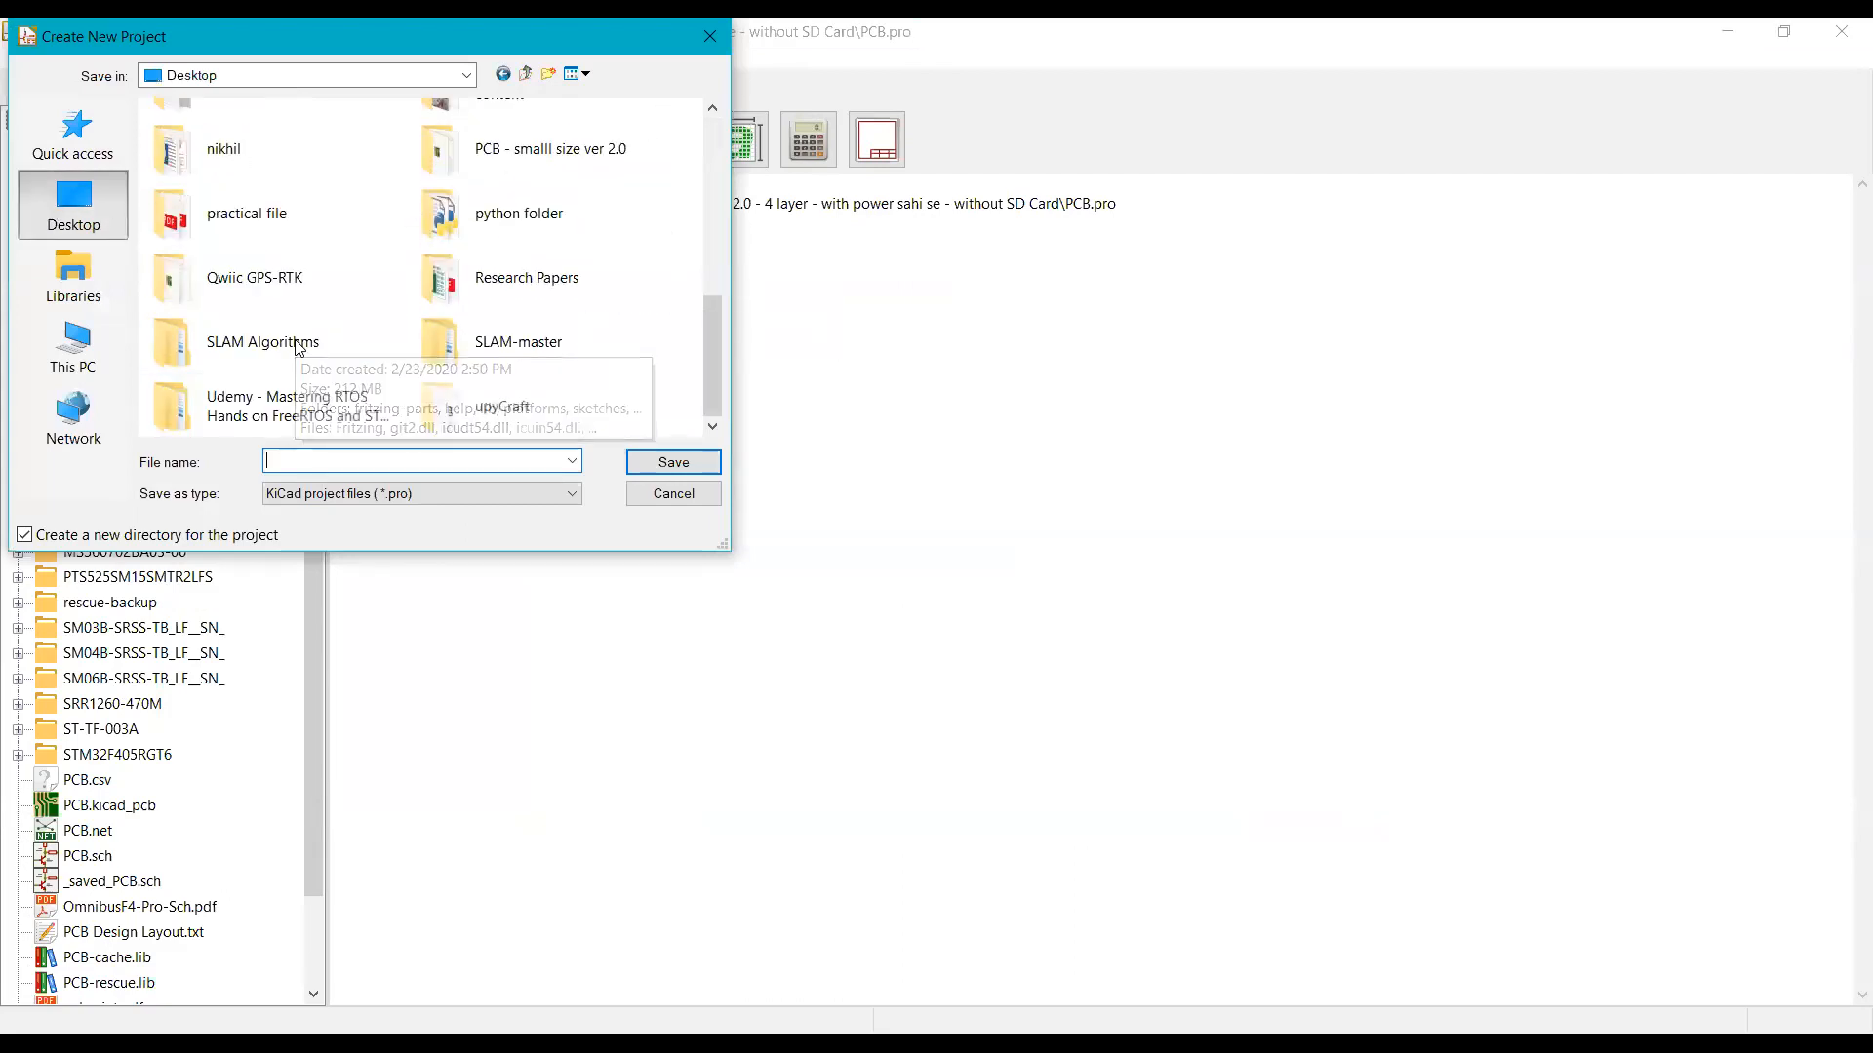
left_click(78, 277)
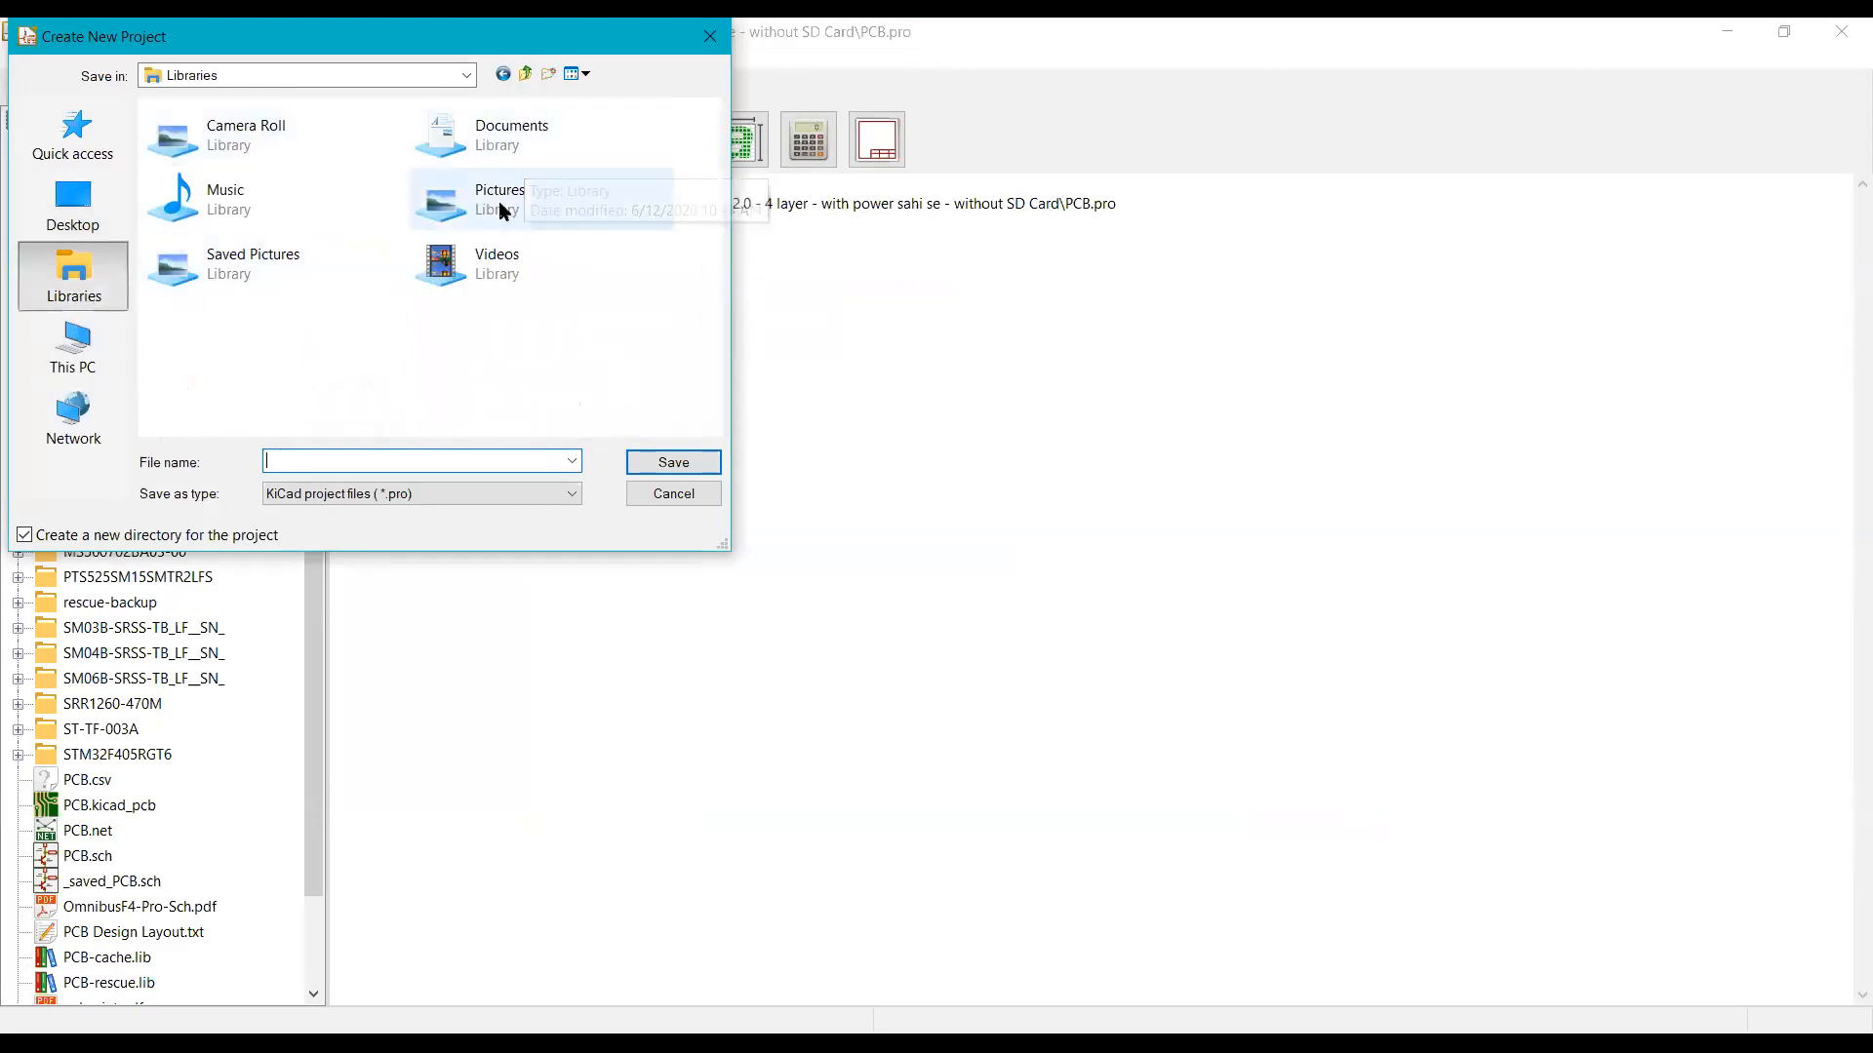
double_click(501, 144)
left_click(344, 461)
type("Water Level Indicator")
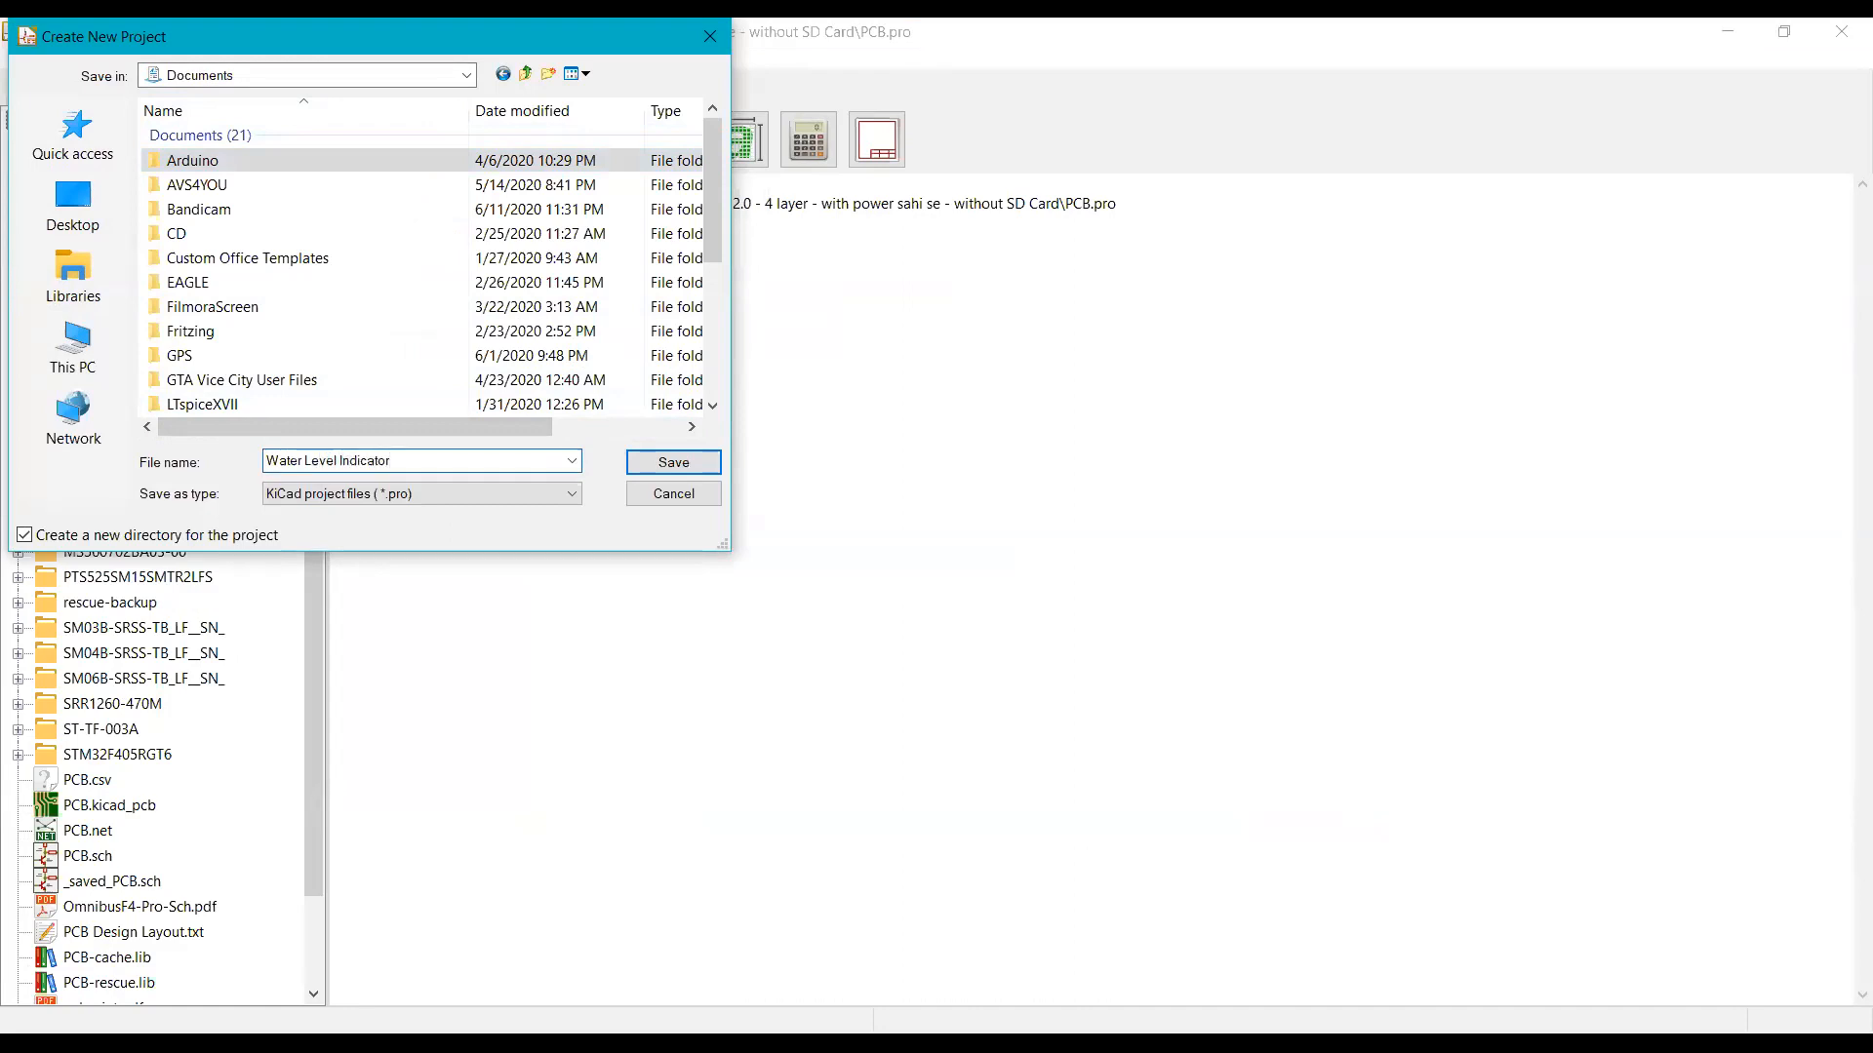
left_click(704, 464)
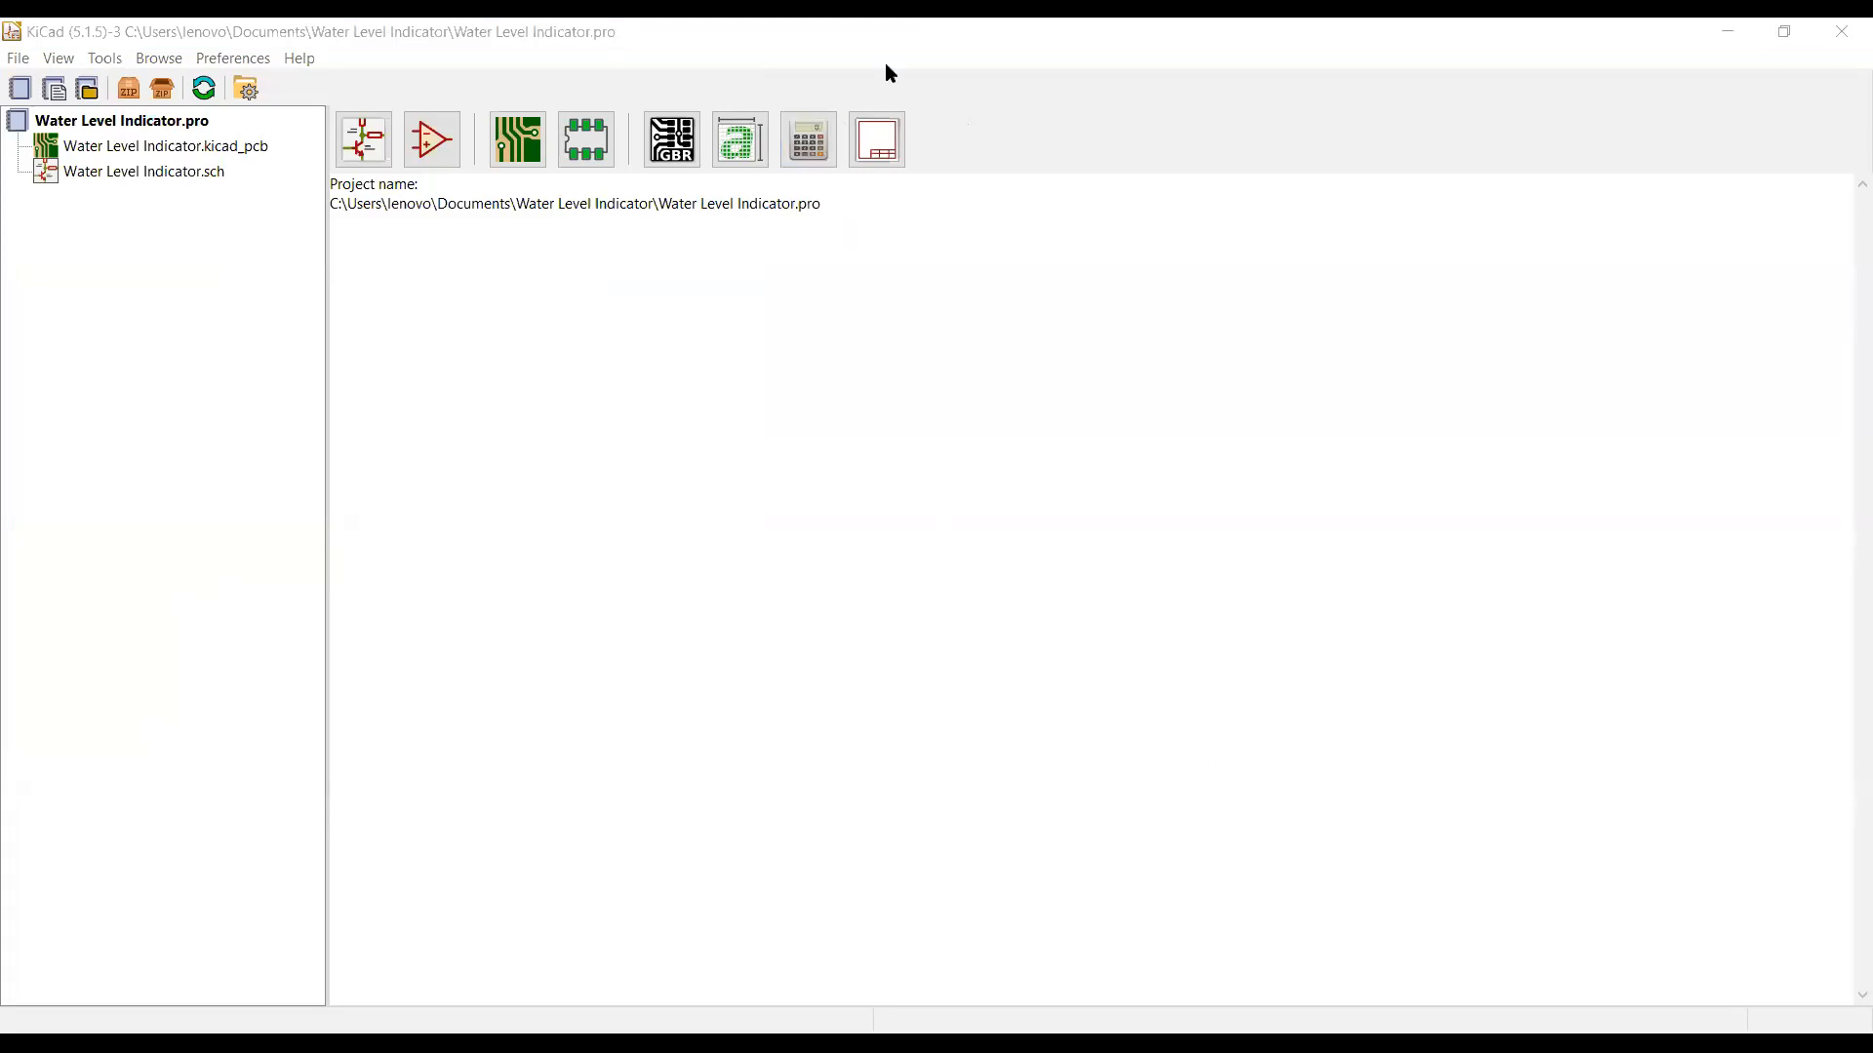
Step: Handwrite the file extensions .pro and .sch below each other on a blank whiteboard
left_click(964, 372)
left_click(442, 377)
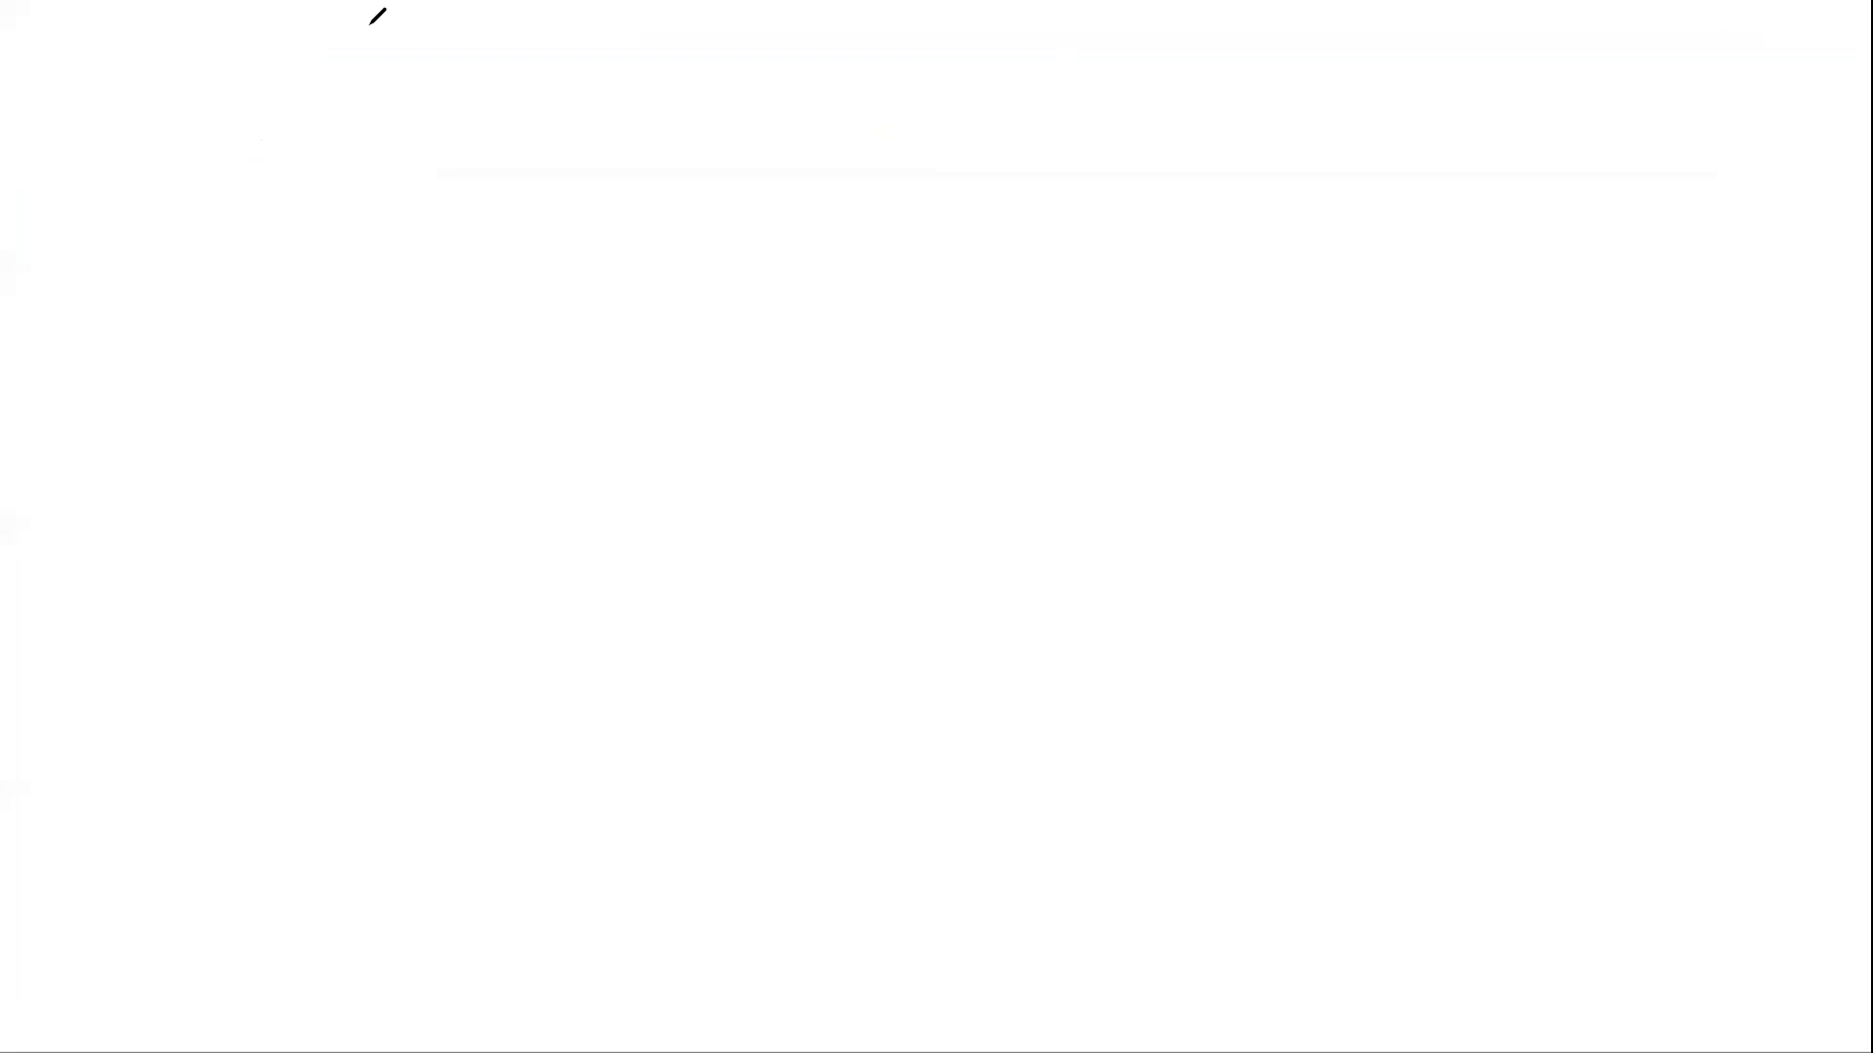
left_click(432, 271)
mouse_move(457, 304)
left_mouse_down()
mouse_move(452, 244)
mouse_move(473, 227)
mouse_move(469, 260)
mouse_move(542, 261)
mouse_move(533, 242)
mouse_move(591, 270)
mouse_move(574, 221)
mouse_move(636, 208)
left_mouse_up()
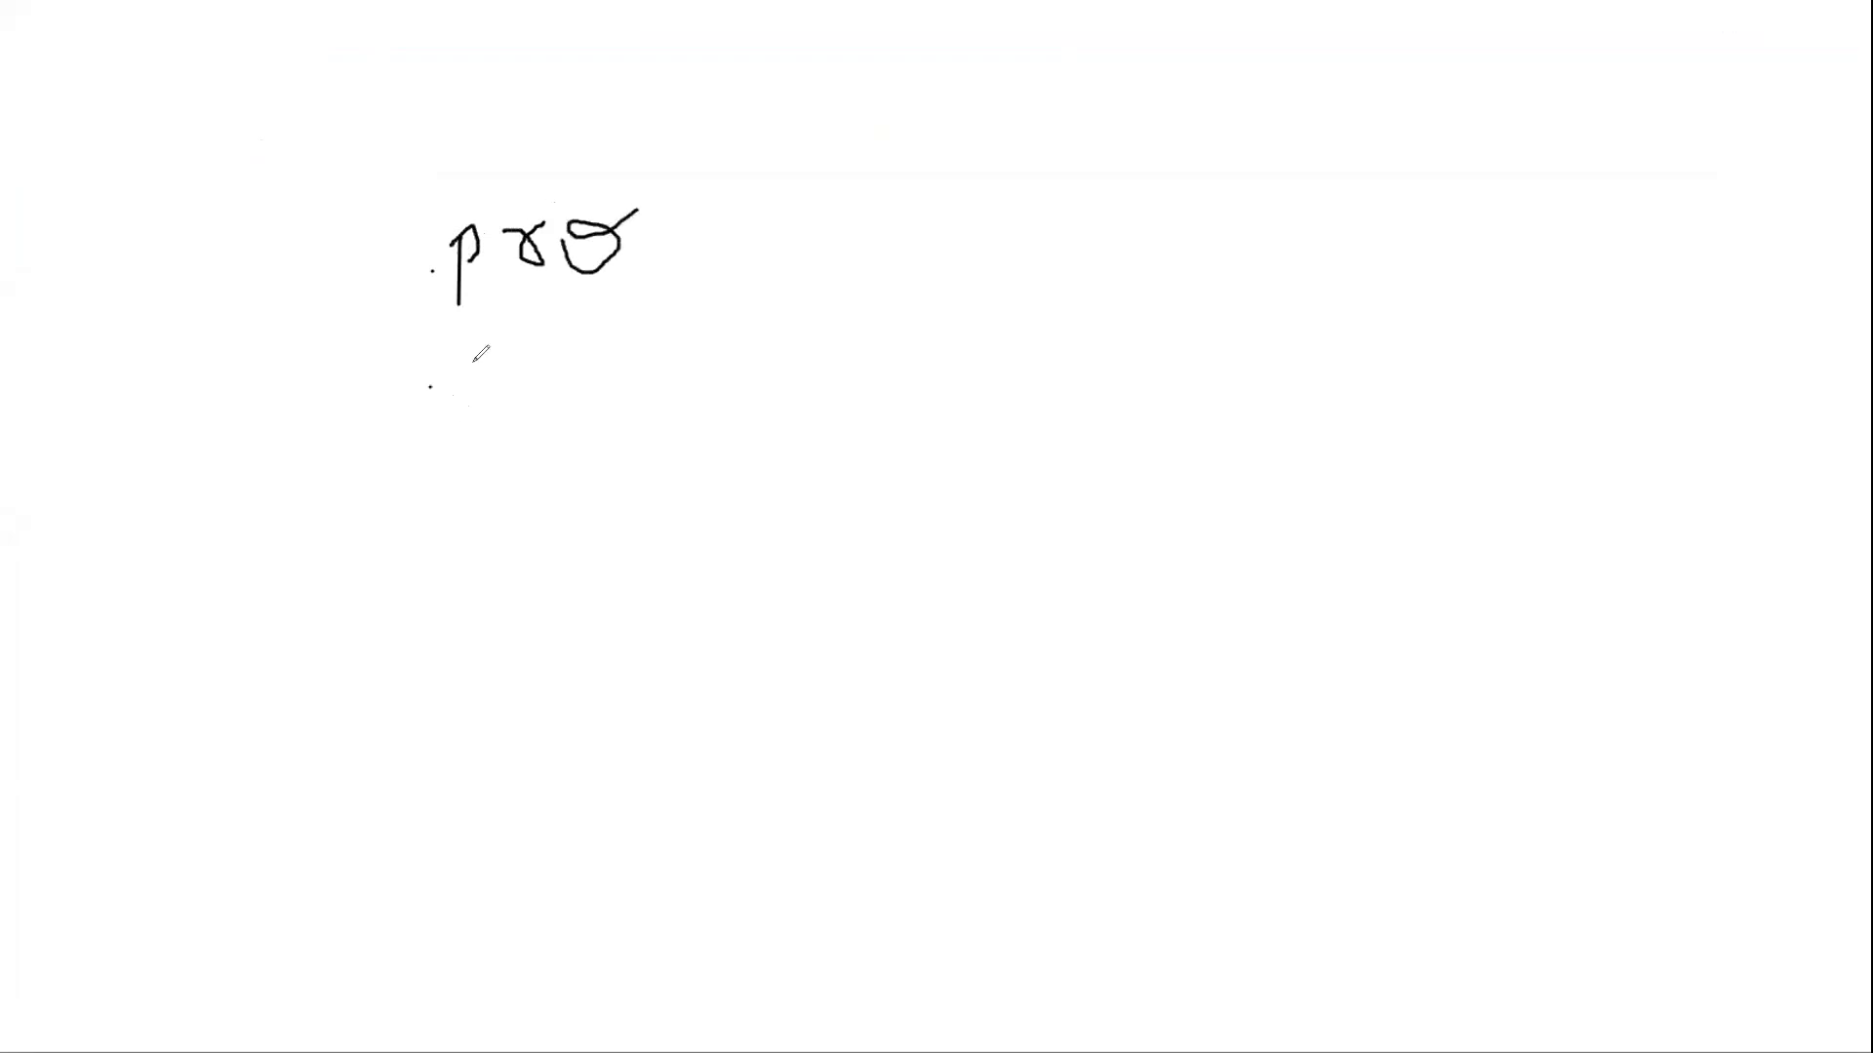
mouse_move(475, 344)
left_mouse_down()
mouse_move(502, 367)
mouse_move(471, 387)
mouse_move(532, 363)
mouse_move(548, 389)
left_mouse_up()
mouse_move(582, 324)
left_mouse_down()
mouse_move(578, 385)
mouse_move(610, 383)
left_mouse_up()
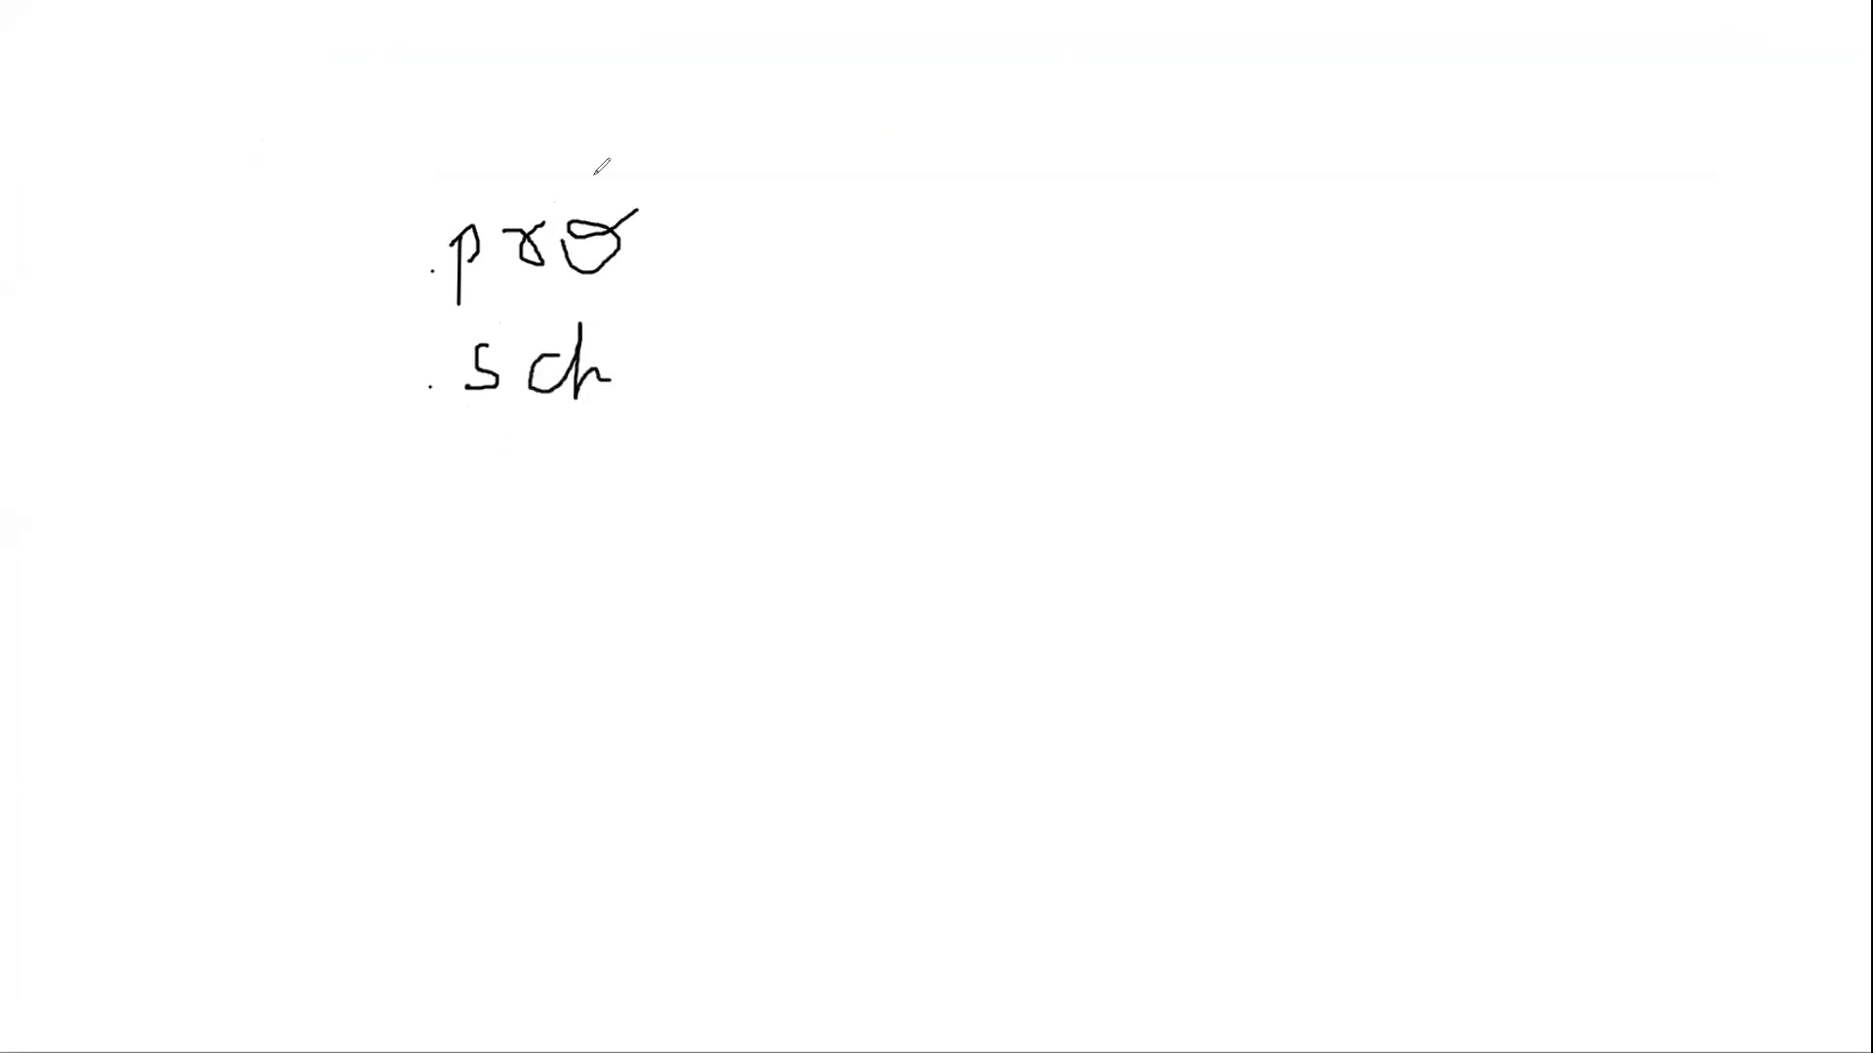
Step: Add a text note reading .kicad_pcb below the handwritten extensions
left_click(472, 477)
type(".kicad")
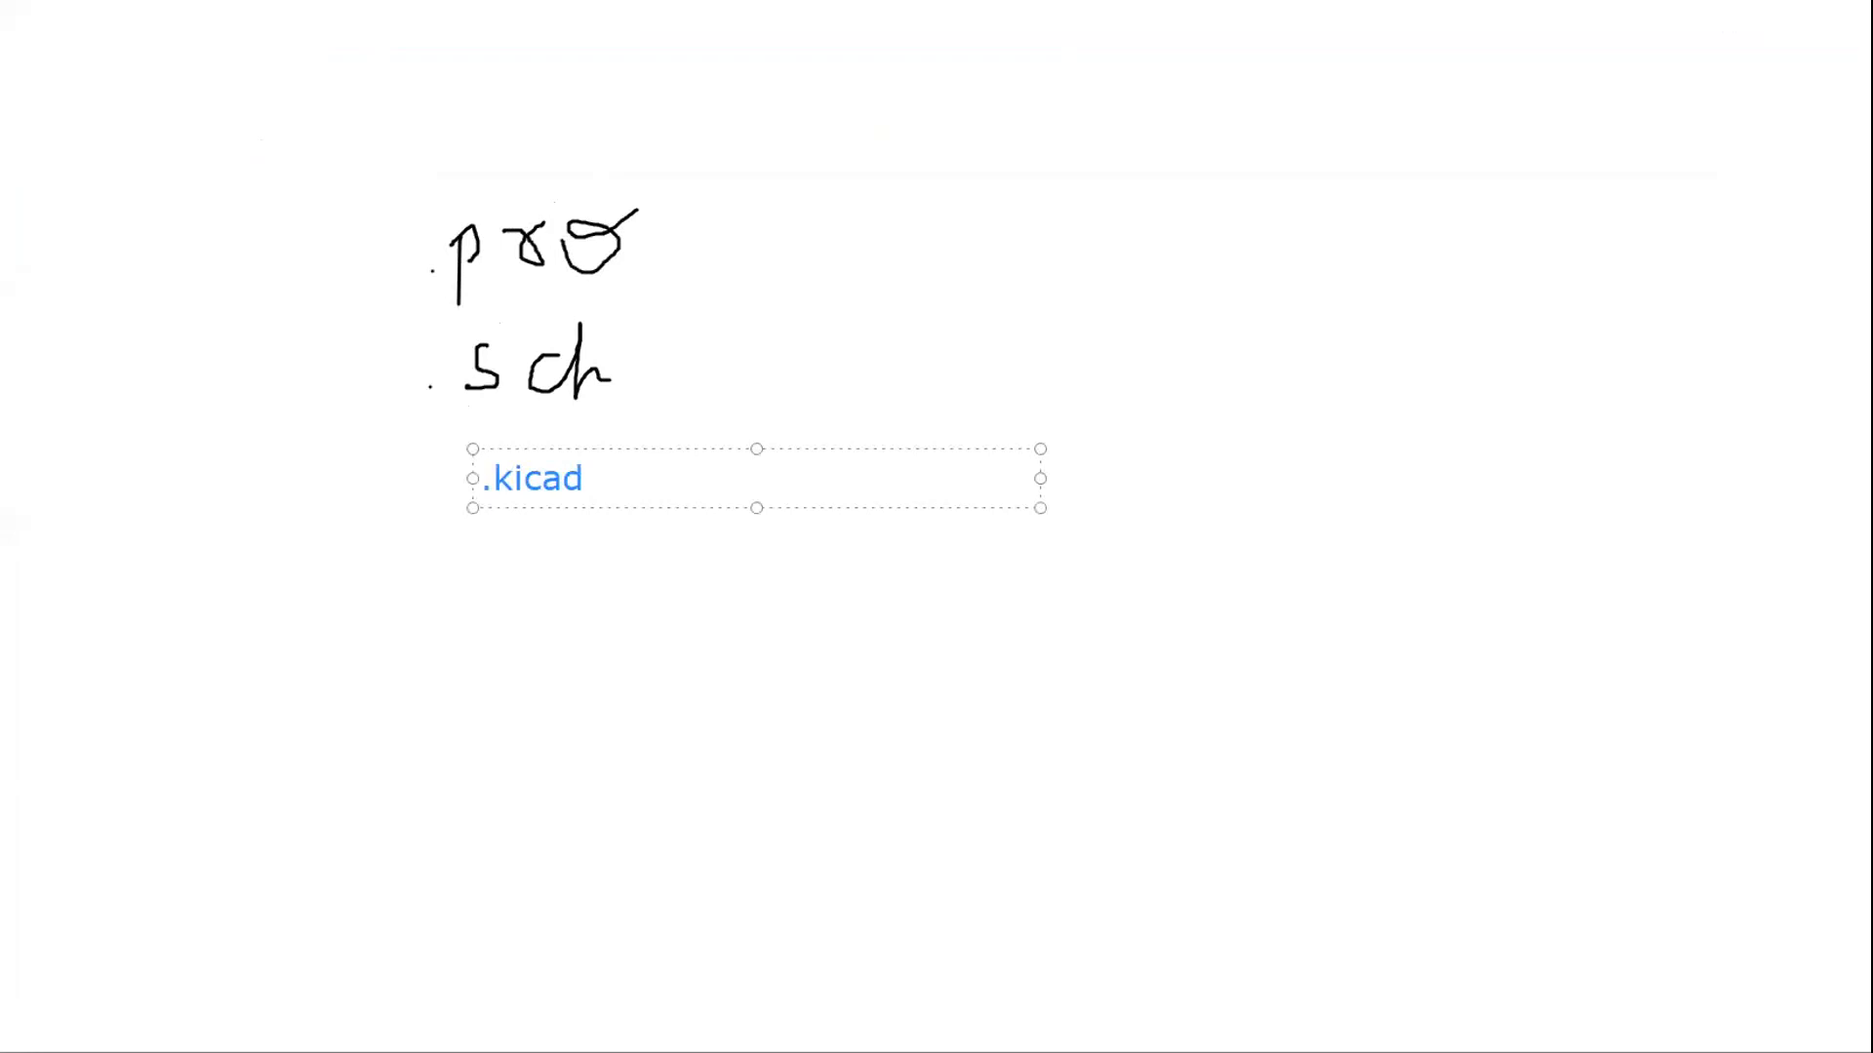
type("_pcb")
Step: Erase the handwriting and replace it with a text note listing .pro and .sch on separate lines
mouse_move(680, 229)
left_mouse_down()
mouse_move(410, 329)
mouse_move(678, 351)
mouse_move(436, 367)
mouse_move(426, 413)
left_mouse_up()
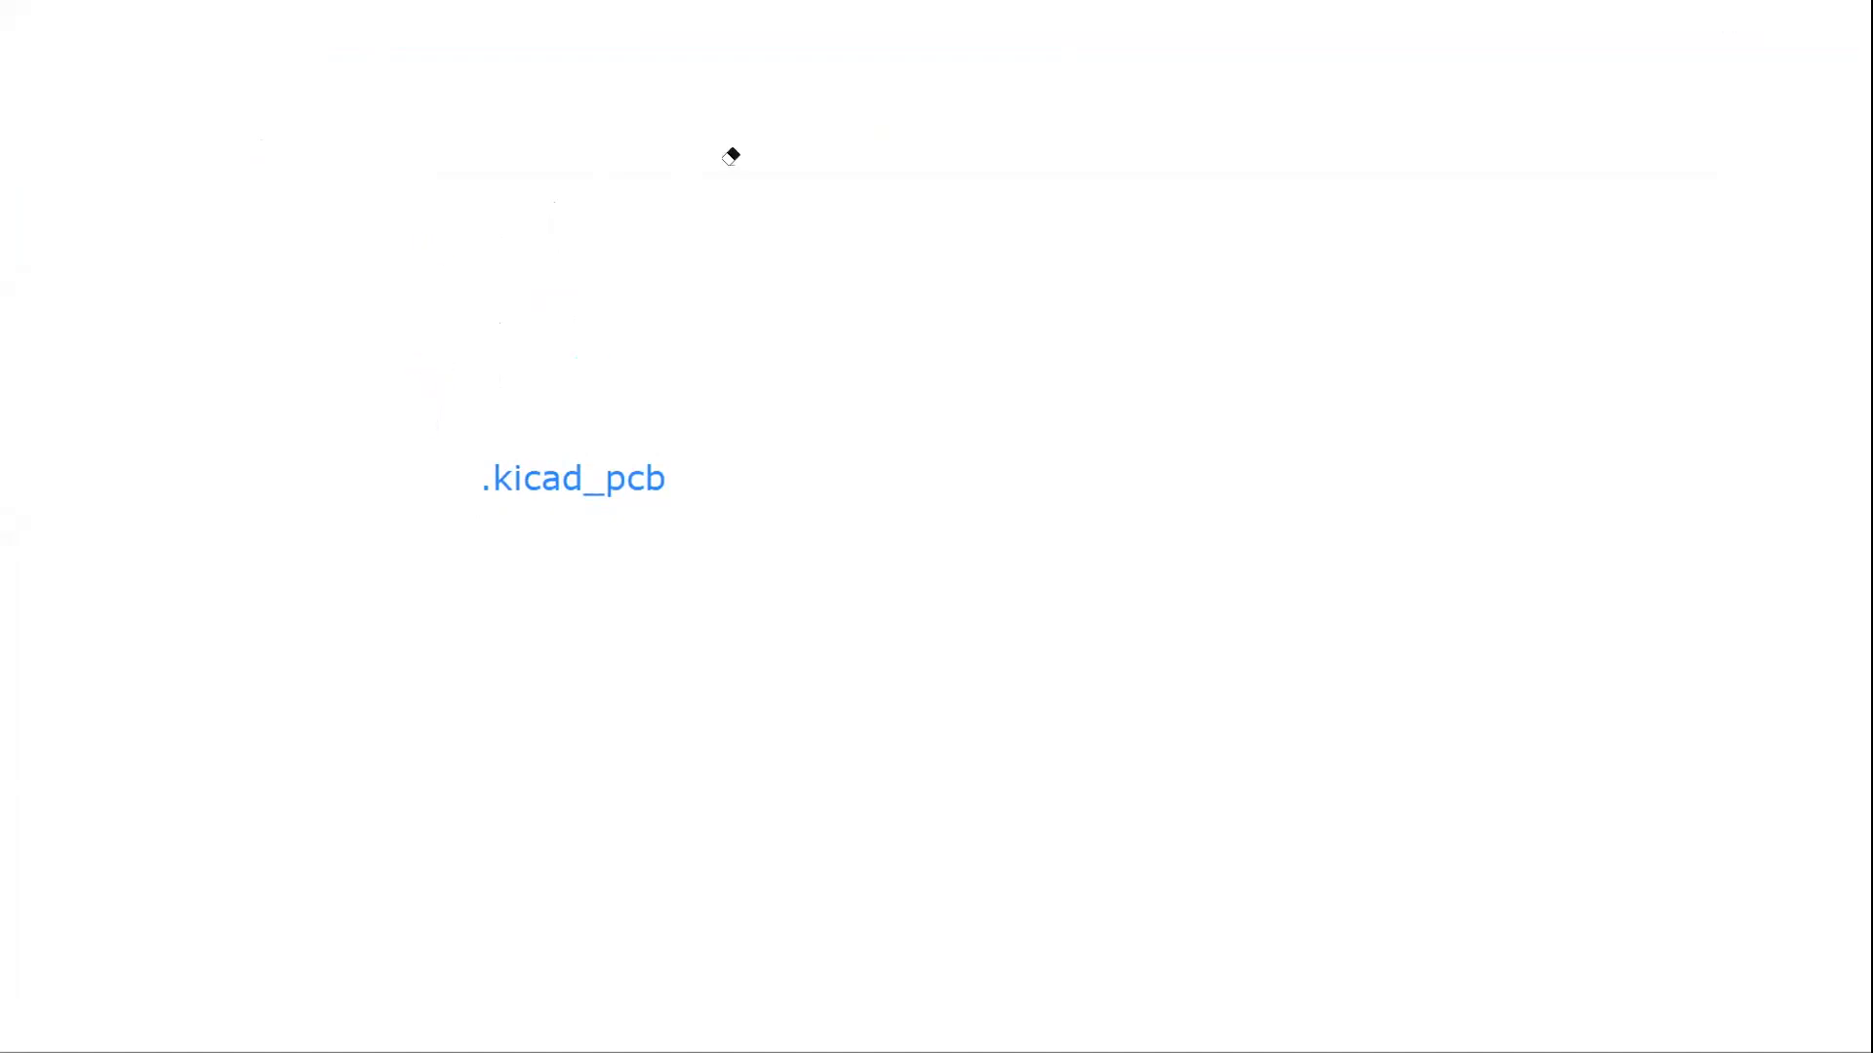
left_click(670, 269)
type(".pro")
key("Return")
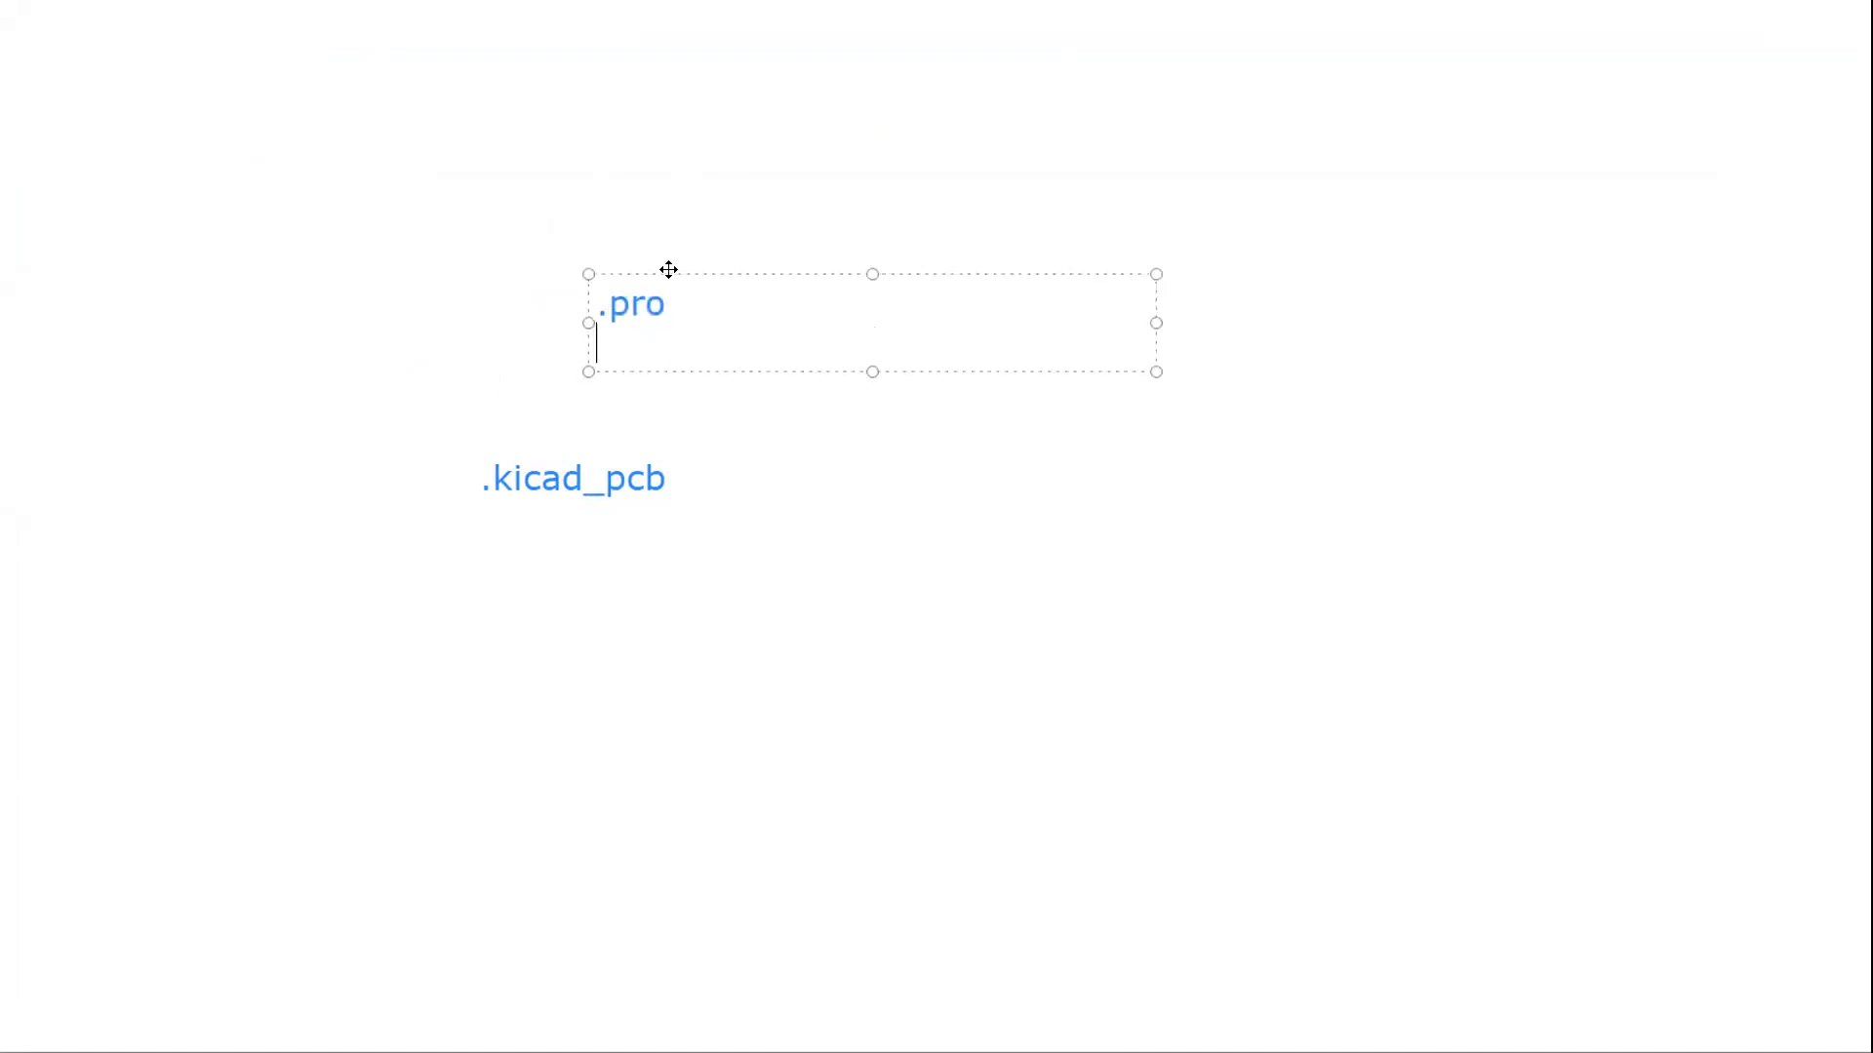
type(".sch")
Step: Extend the note's lines to read ".pro - project file" and ".sch - schematic file"
left_click(708, 306)
type("-")
type("project")
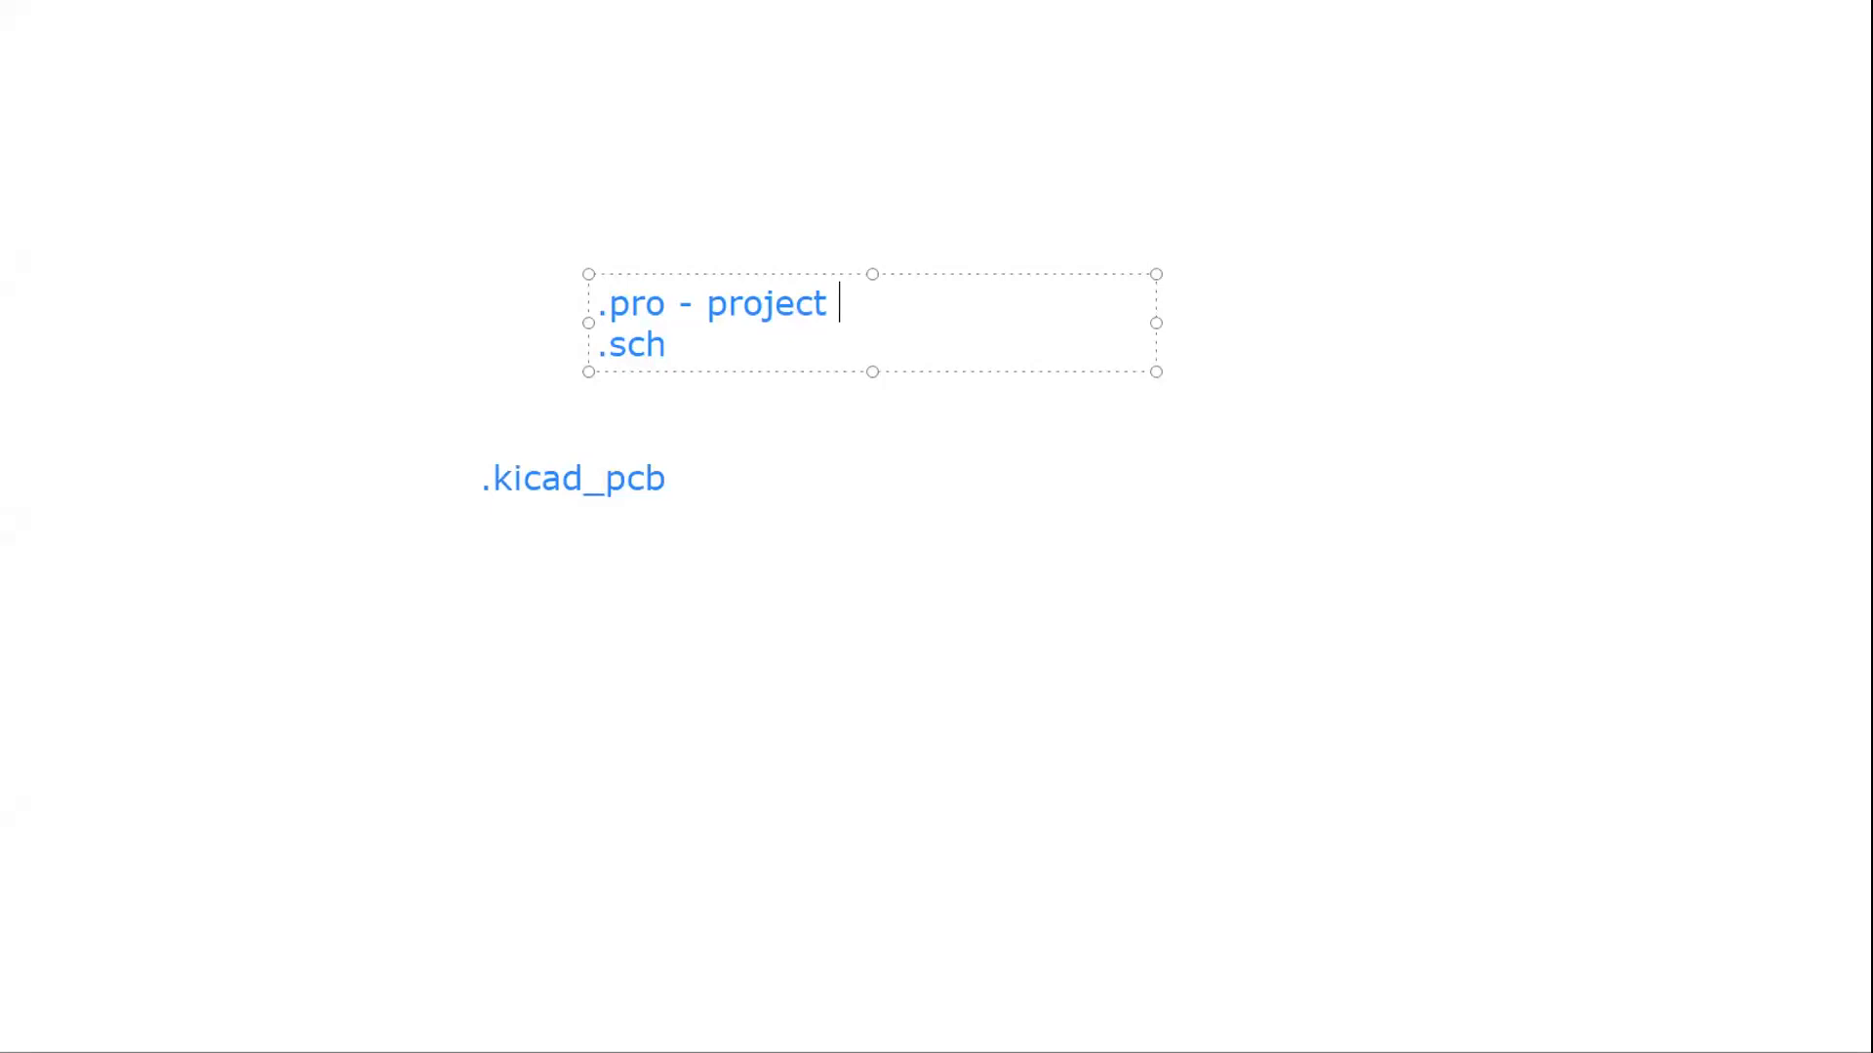
type("file")
left_click(666, 344)
type("- sche")
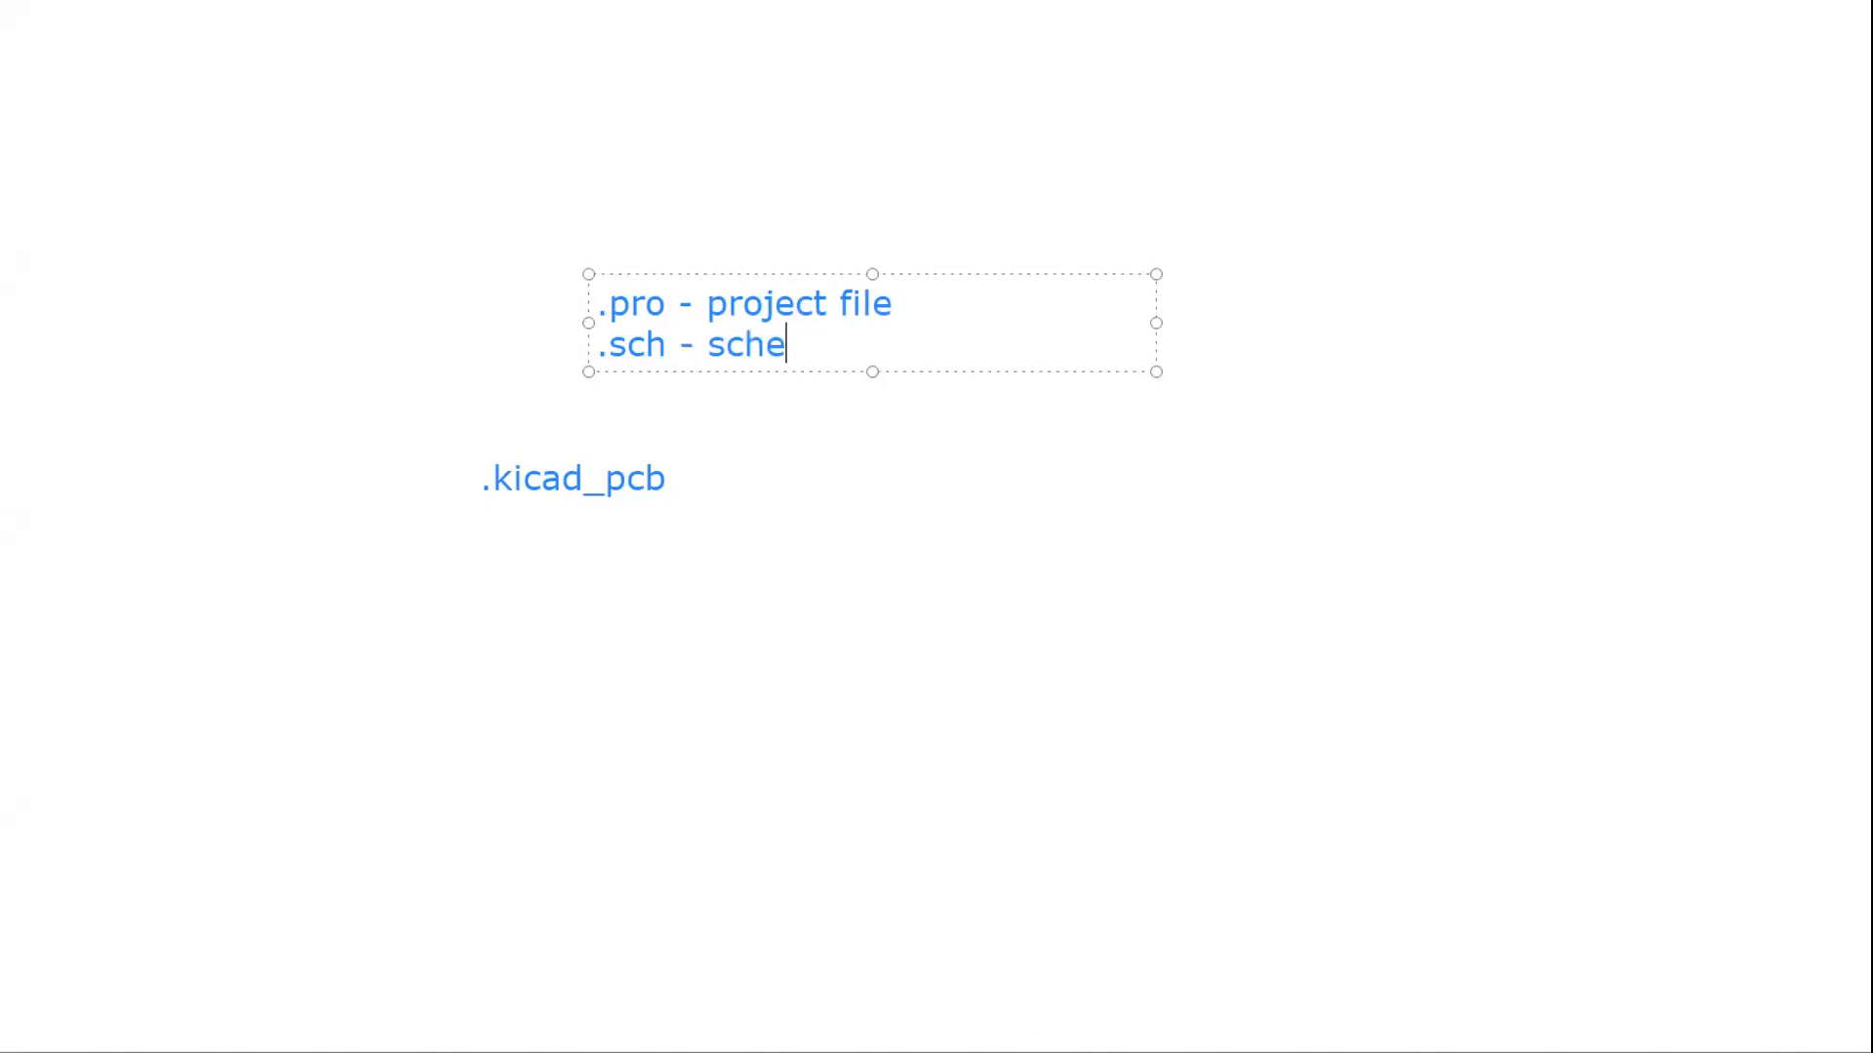
type("matic file")
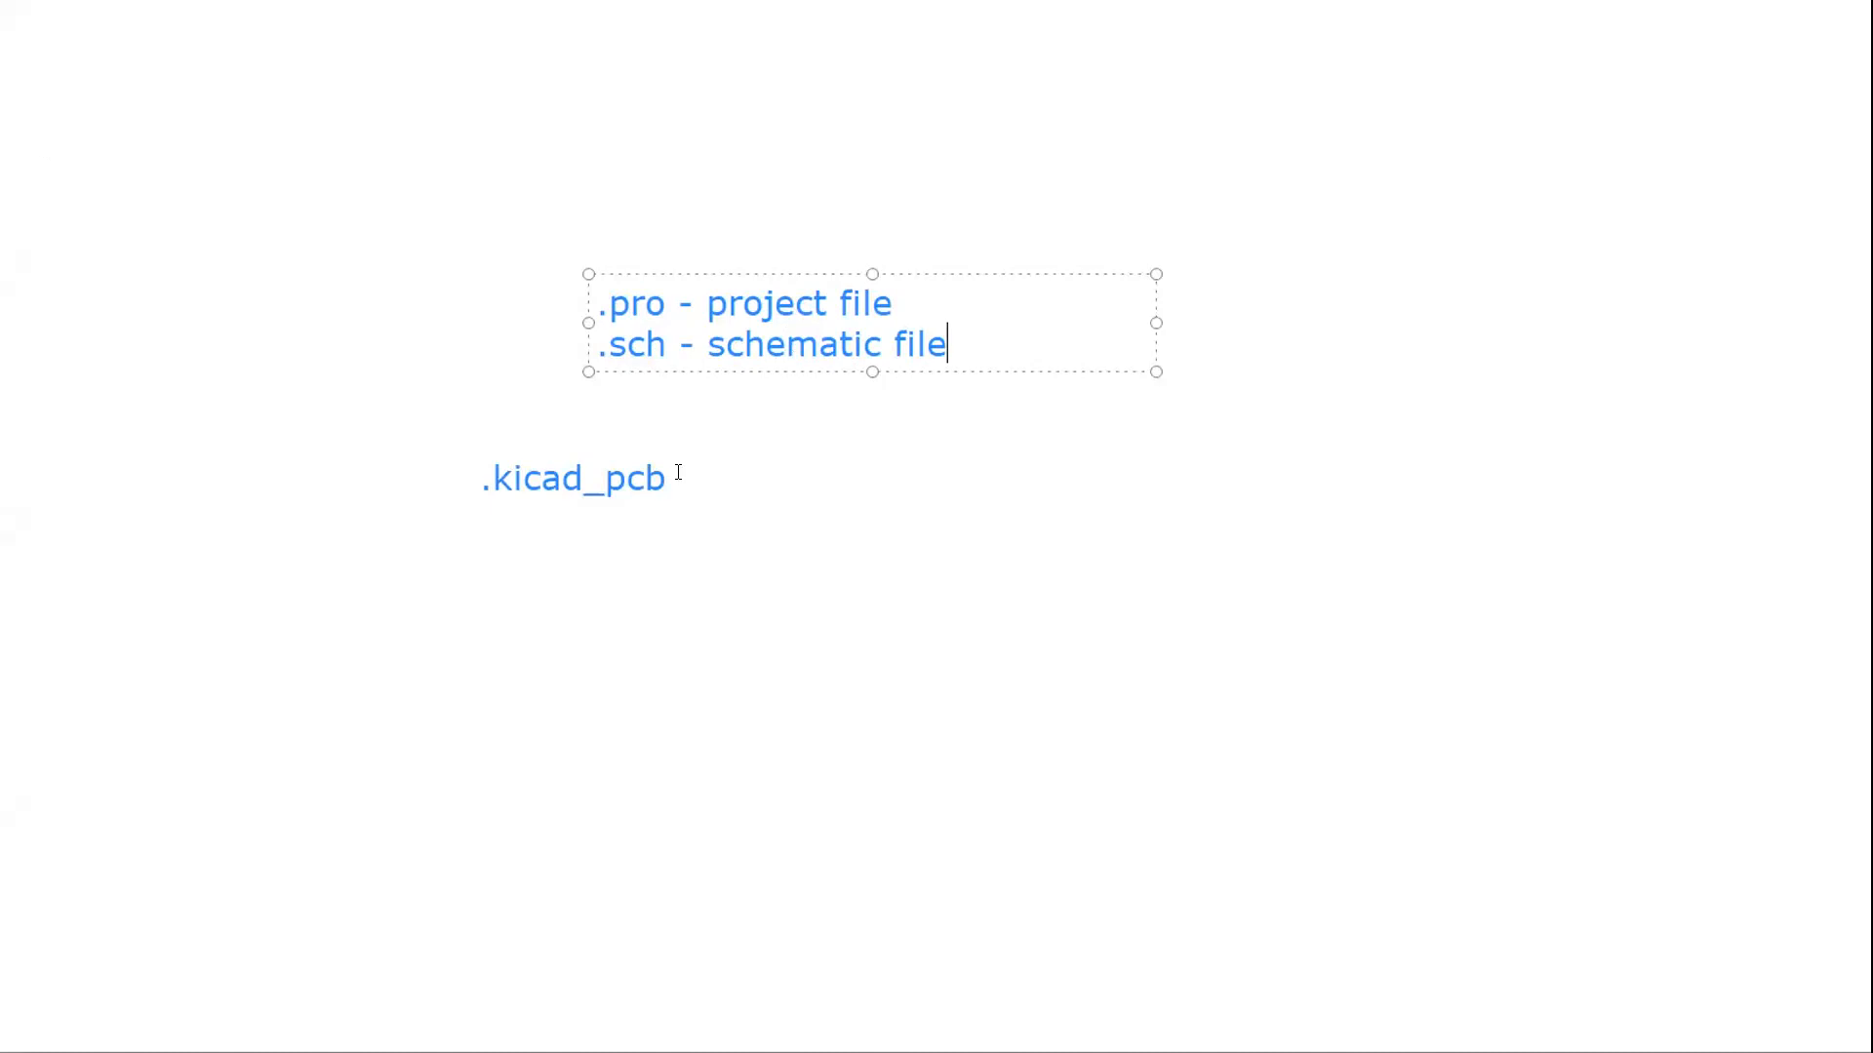
Step: Add the text note Design Layout beside .kicad_pcb on the whiteboard
left_click_drag(678, 472, 508, 479)
left_click(508, 480)
left_click_drag(654, 453, 802, 444)
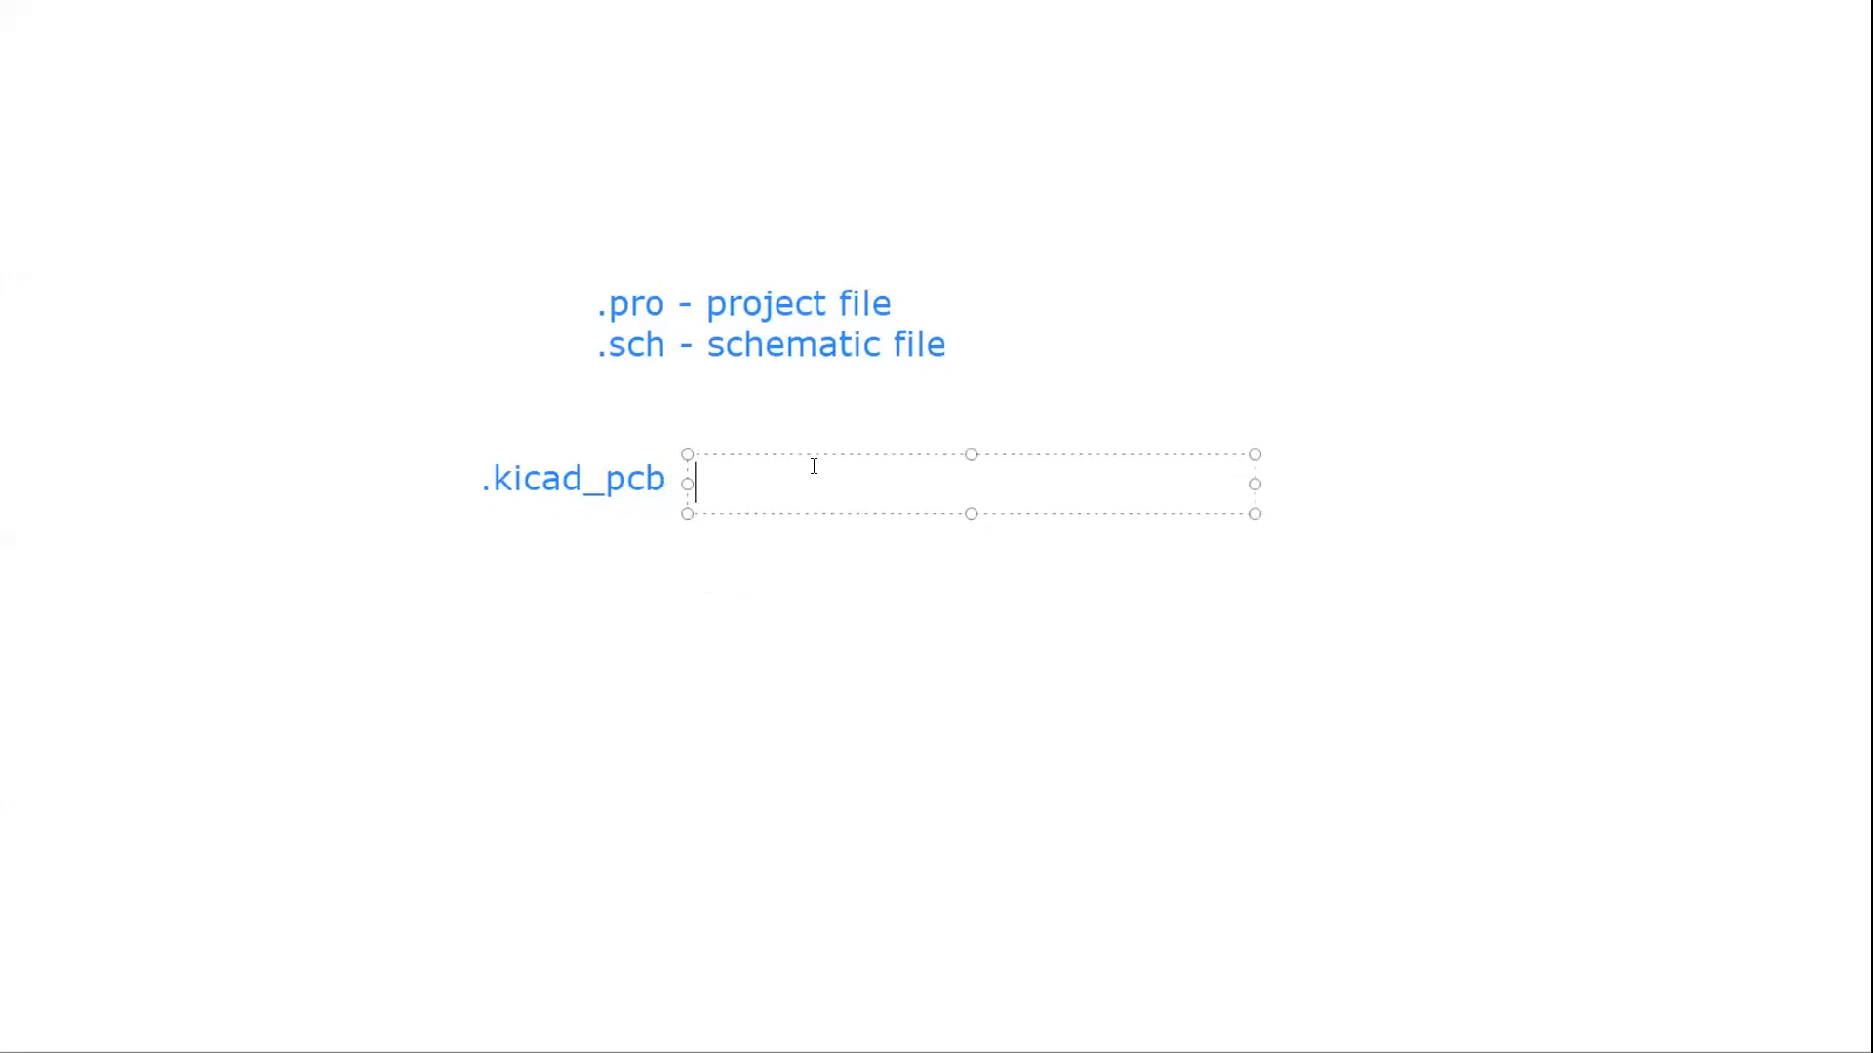
type("Design Layout")
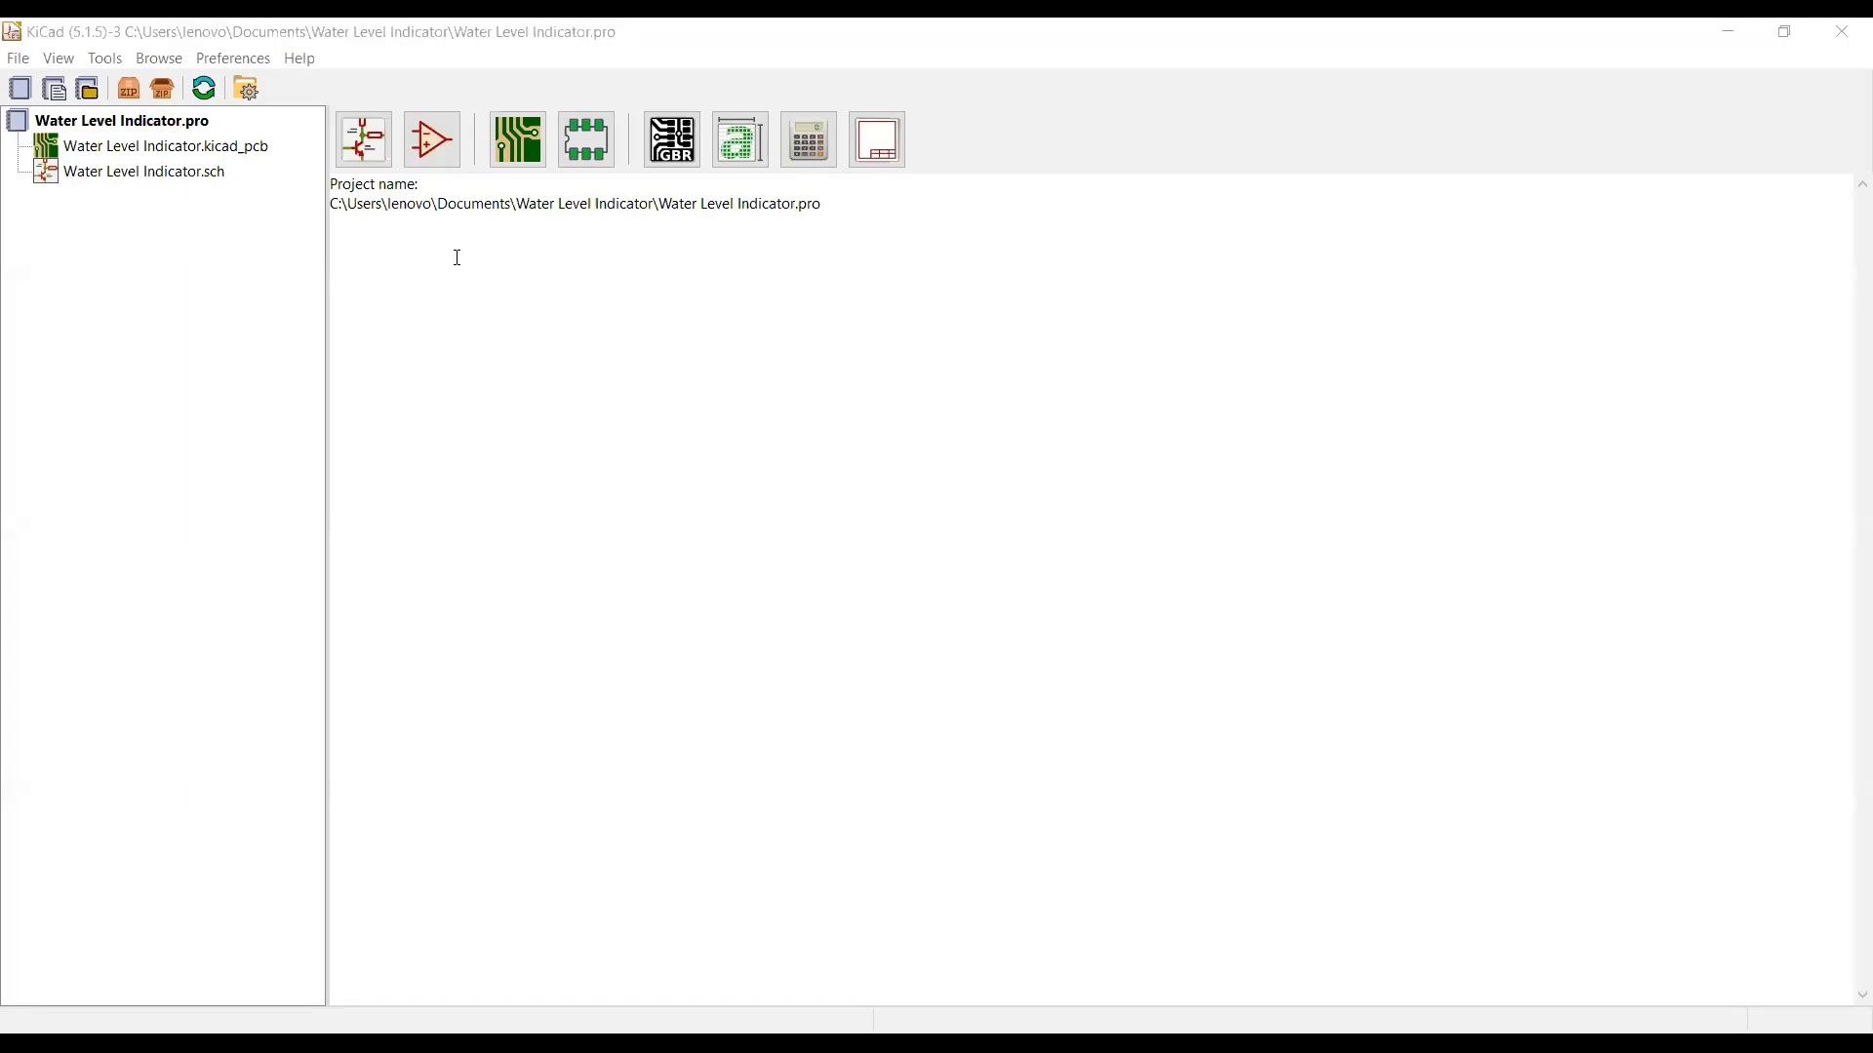
Step: Return to the KiCad project window and add the on-screen annotation Schematic Layout Editor beneath the project path
left_click(456, 258)
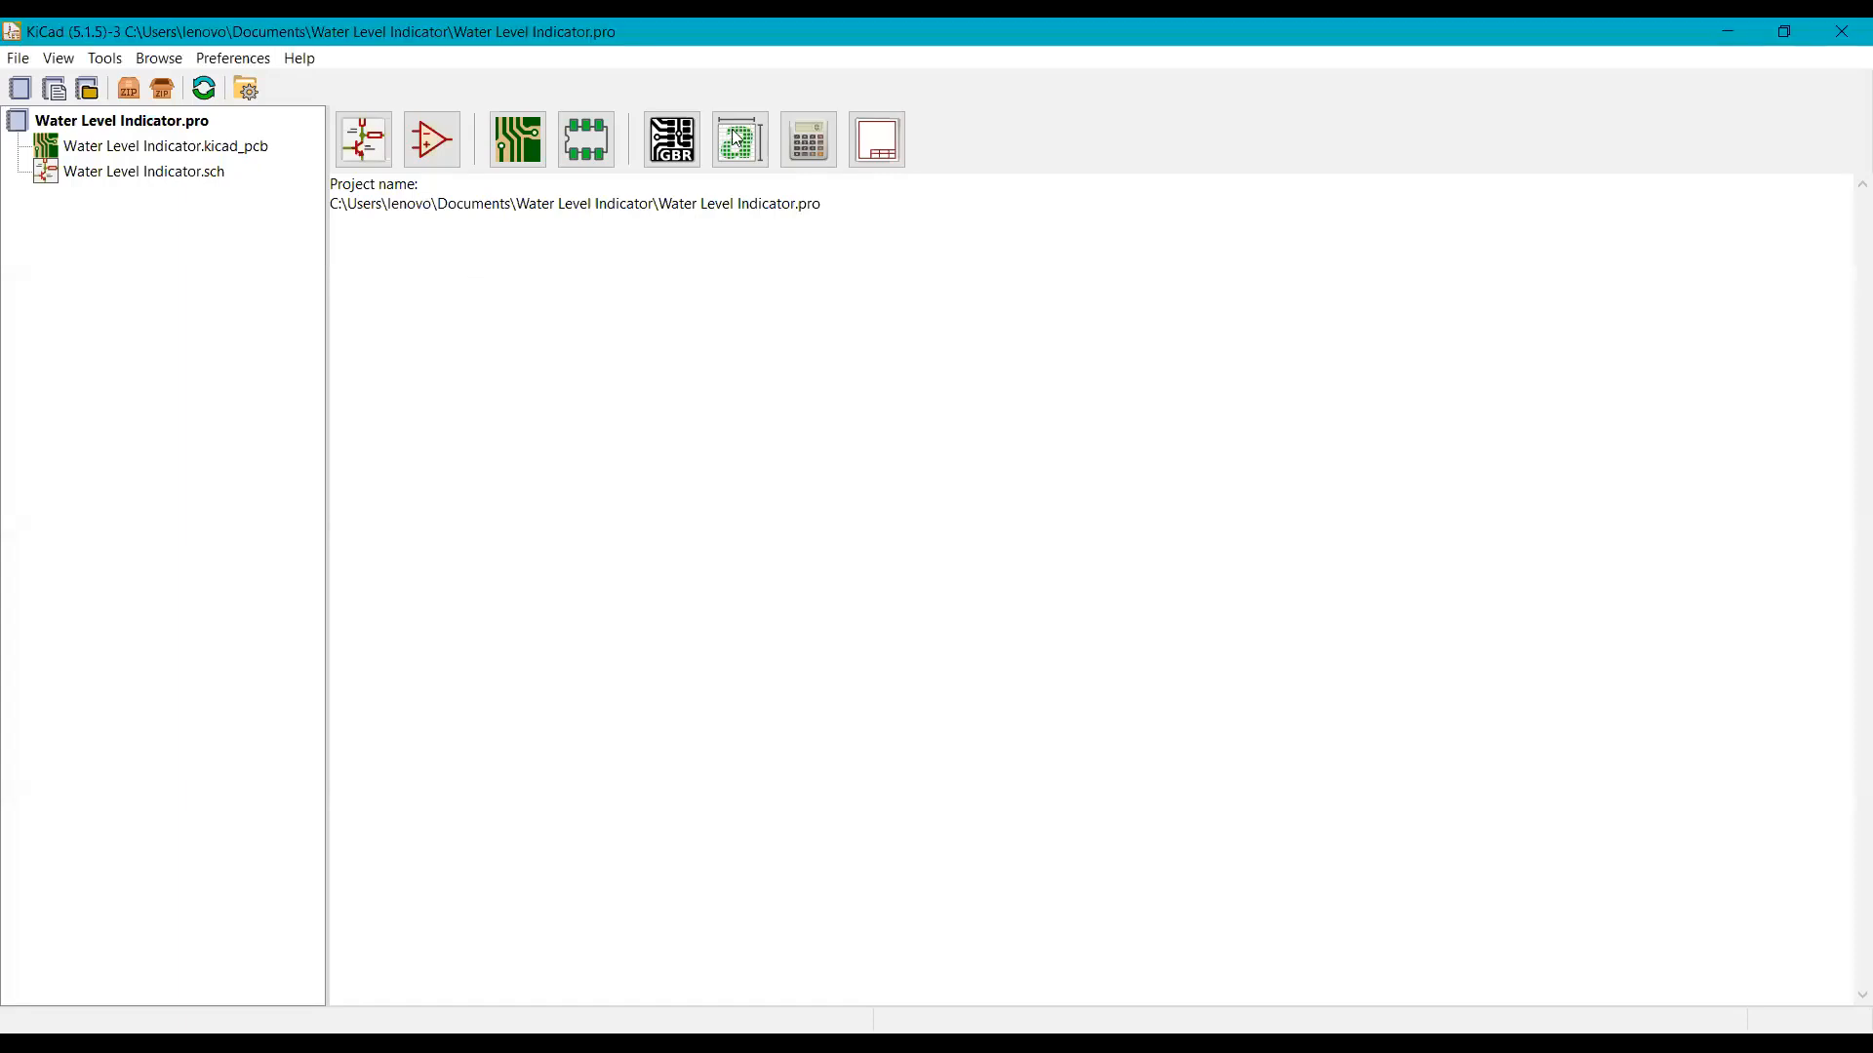
left_click(736, 138)
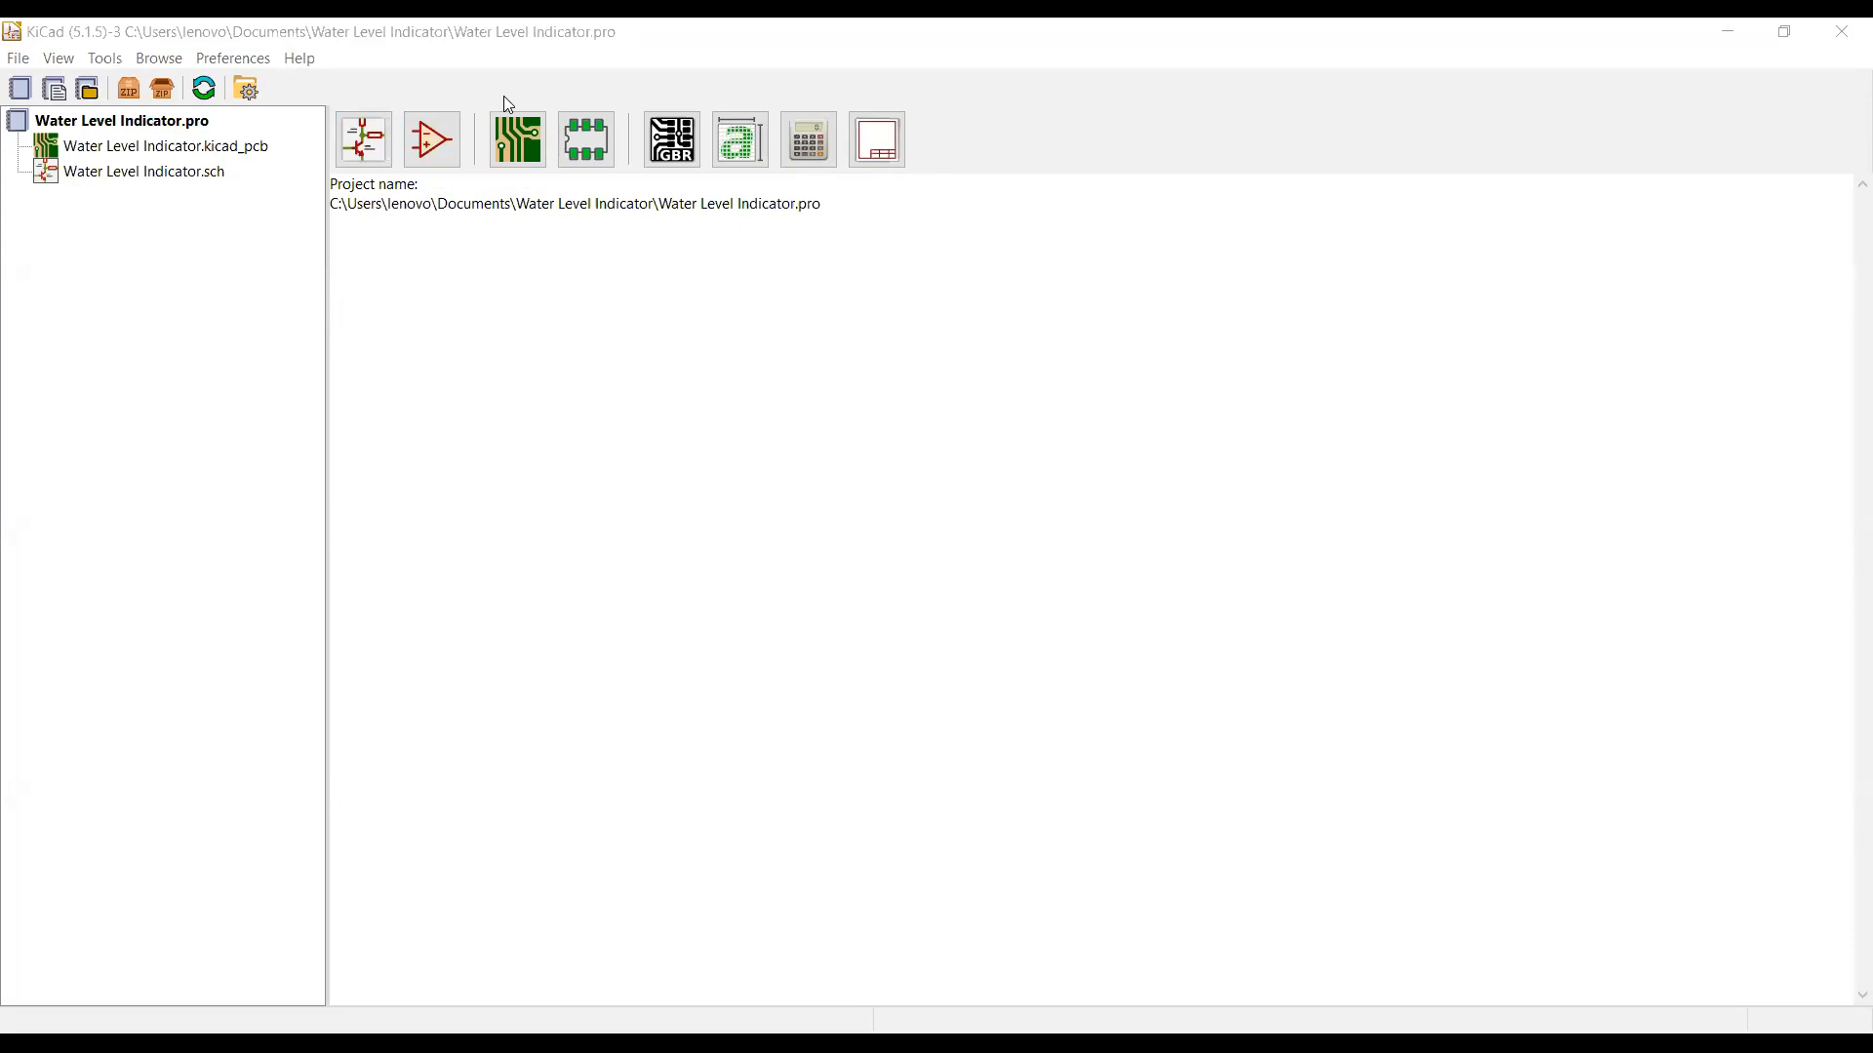
left_click(450, 264)
left_click_drag(468, 237, 374, 234)
type("Schematic")
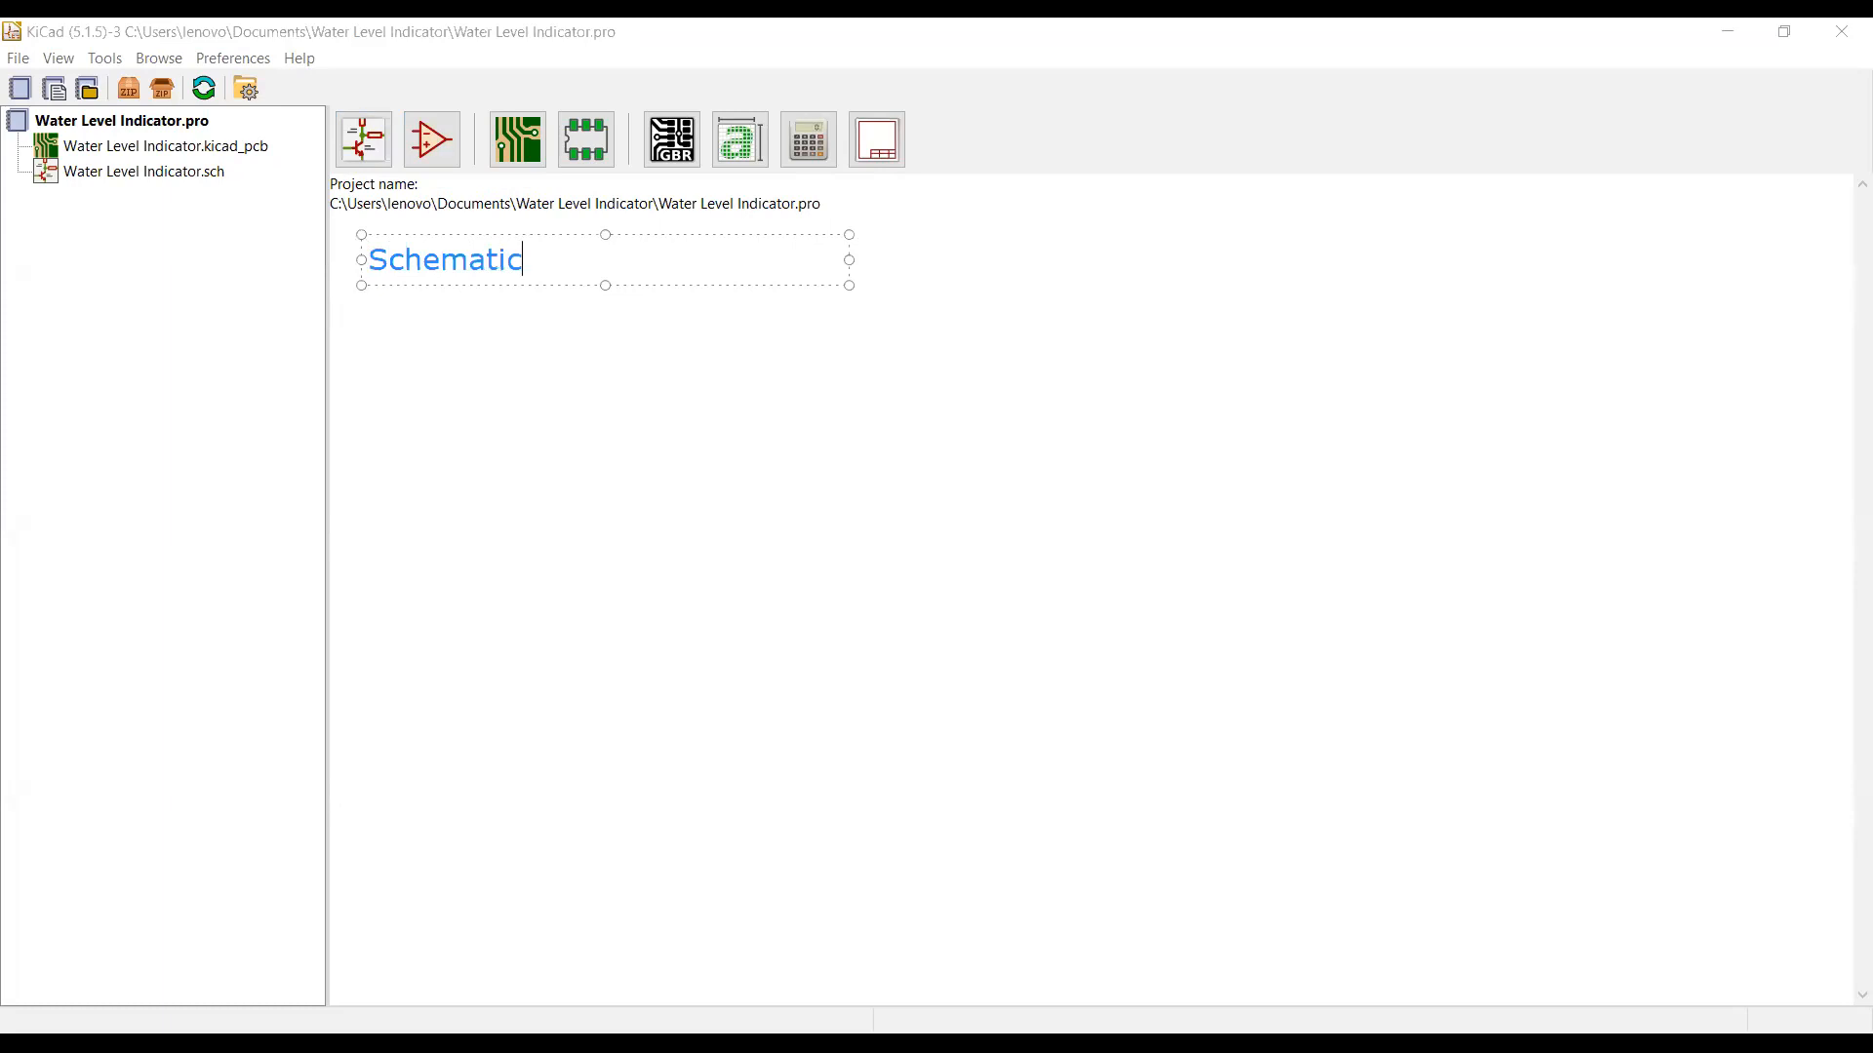
type(" Layout Editor")
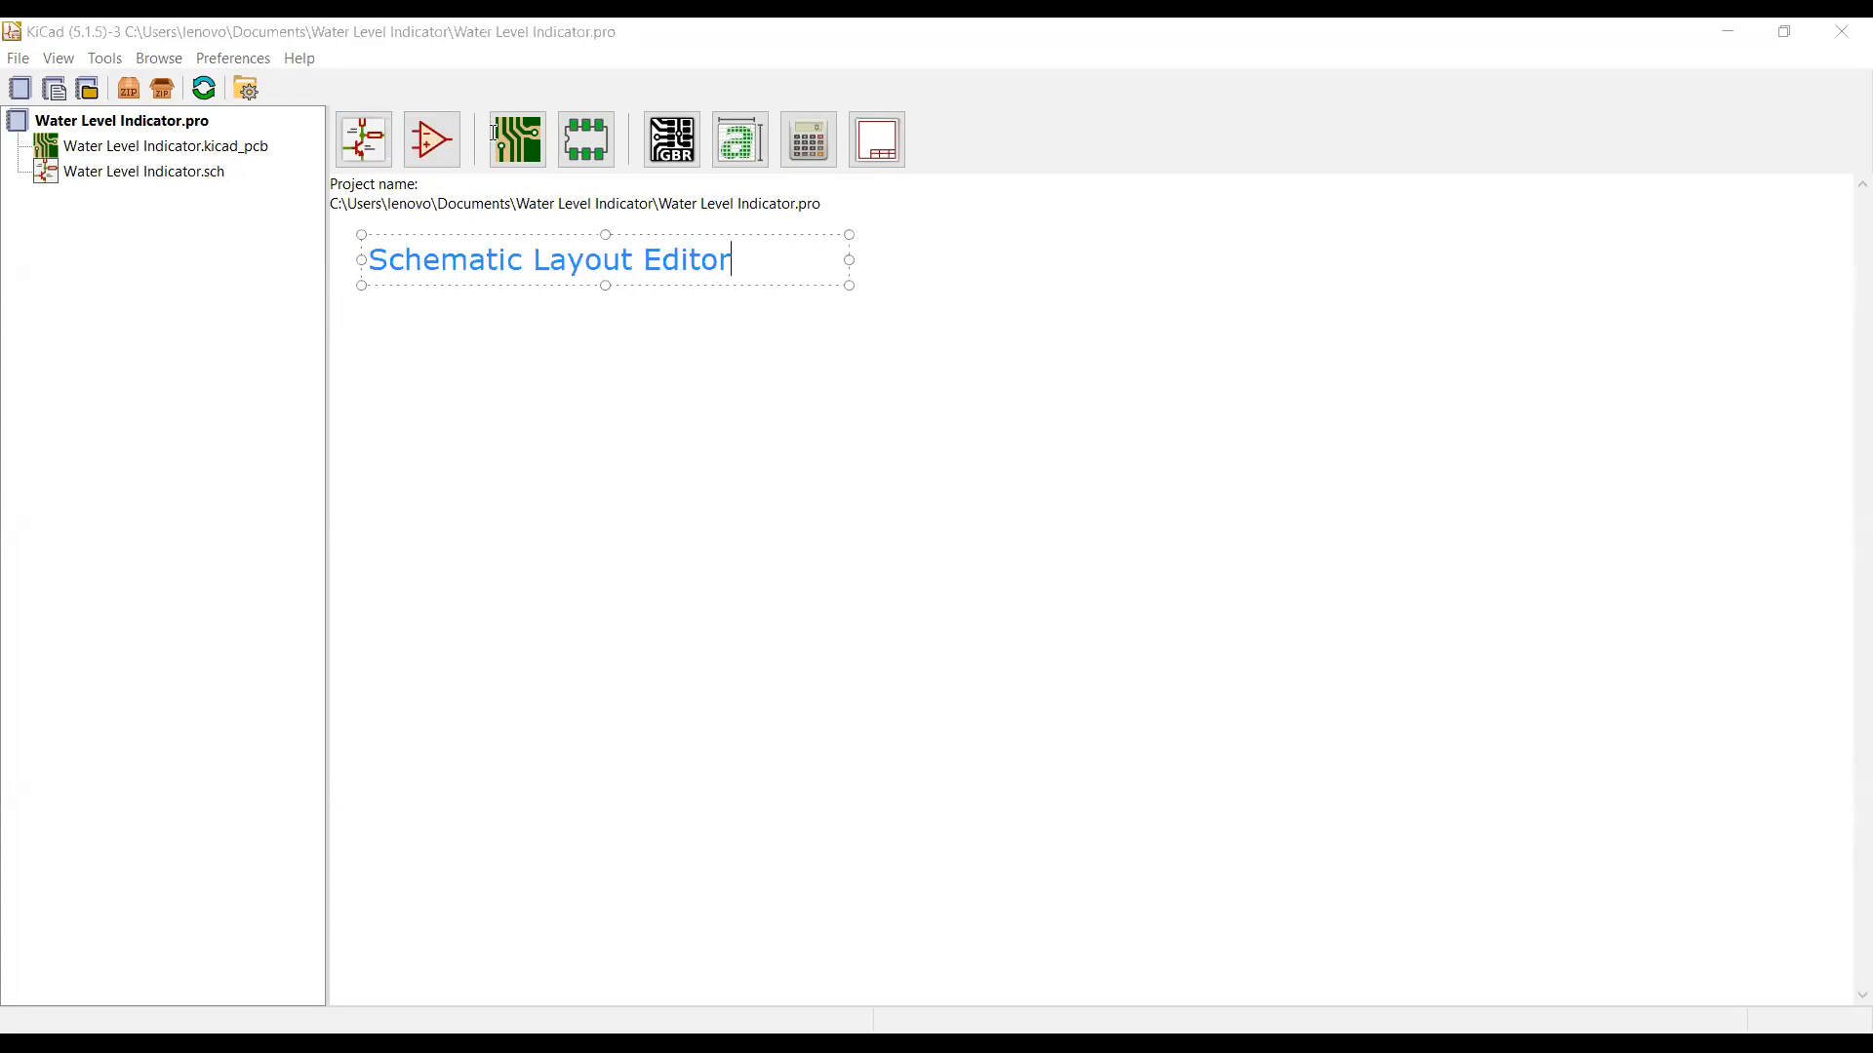
left_click(436, 163)
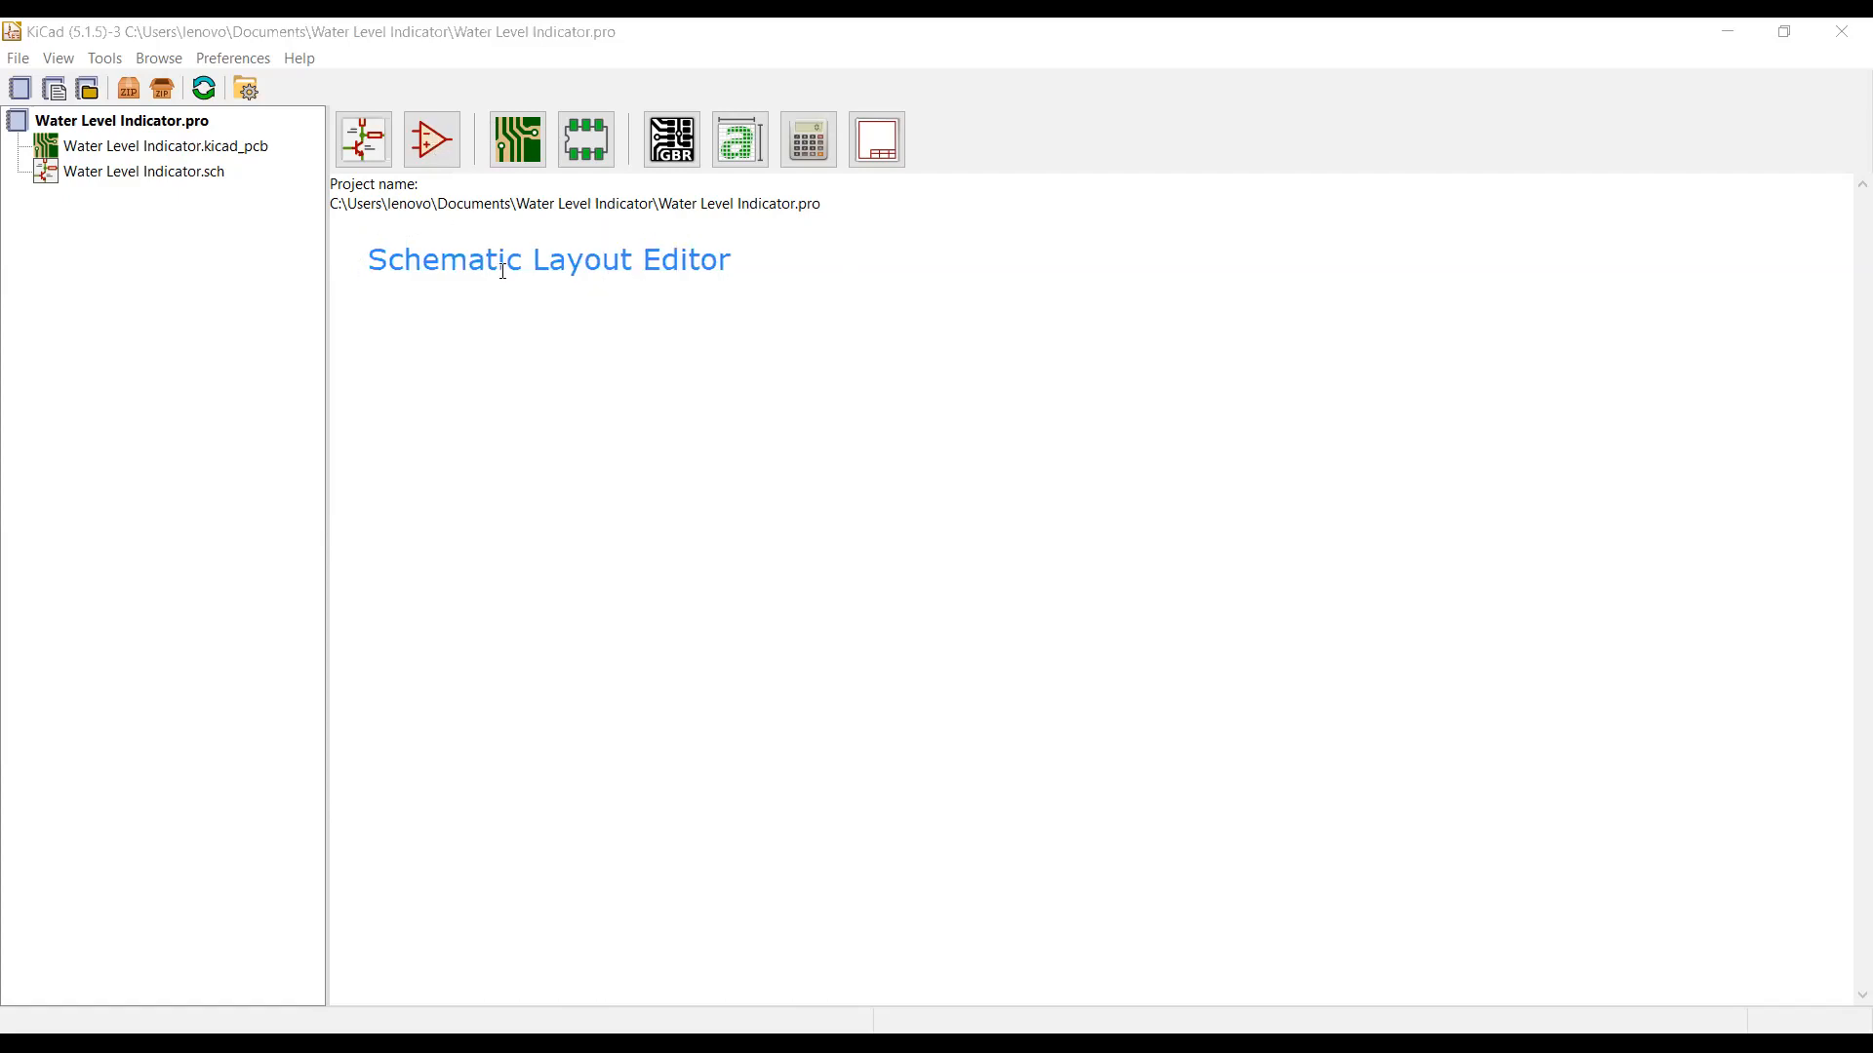
left_click(510, 380)
key("Escape")
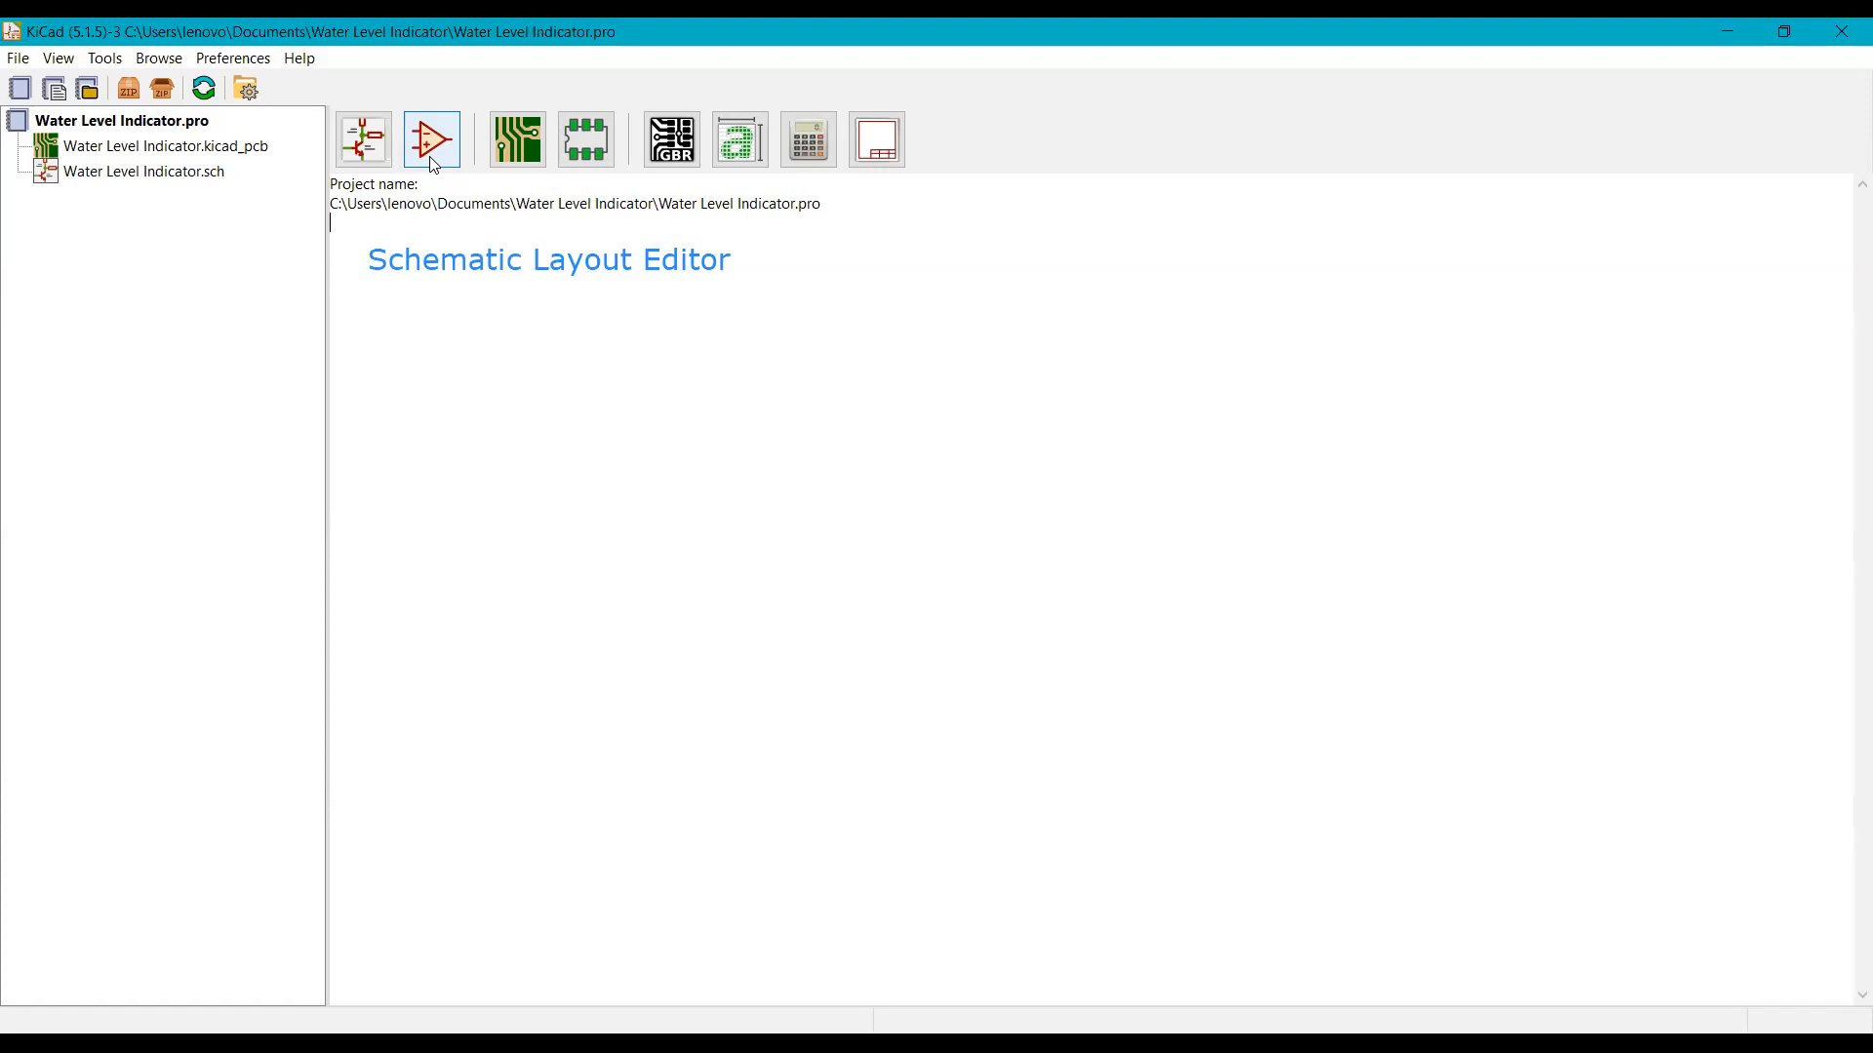
Step: Open the Symbol Library Editor and dismiss the error about the missing ICM-20948 library file
left_click(434, 164)
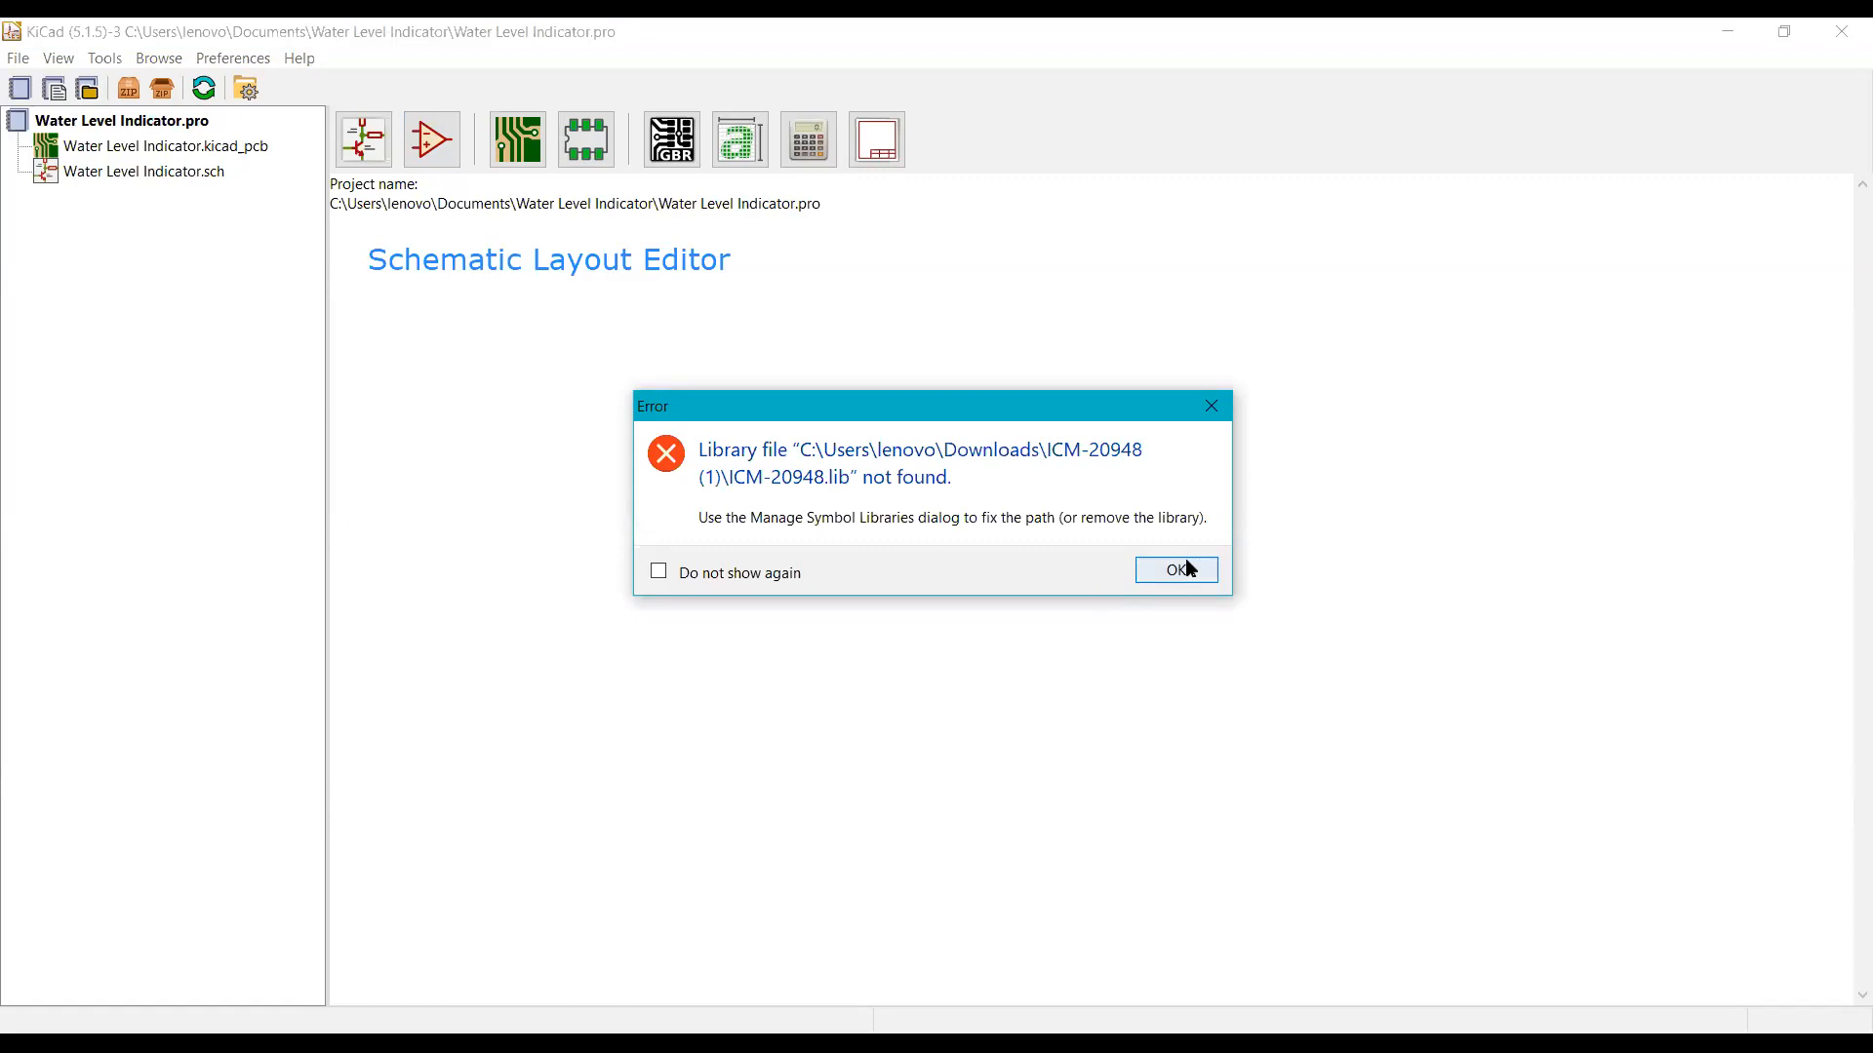
left_click(1177, 570)
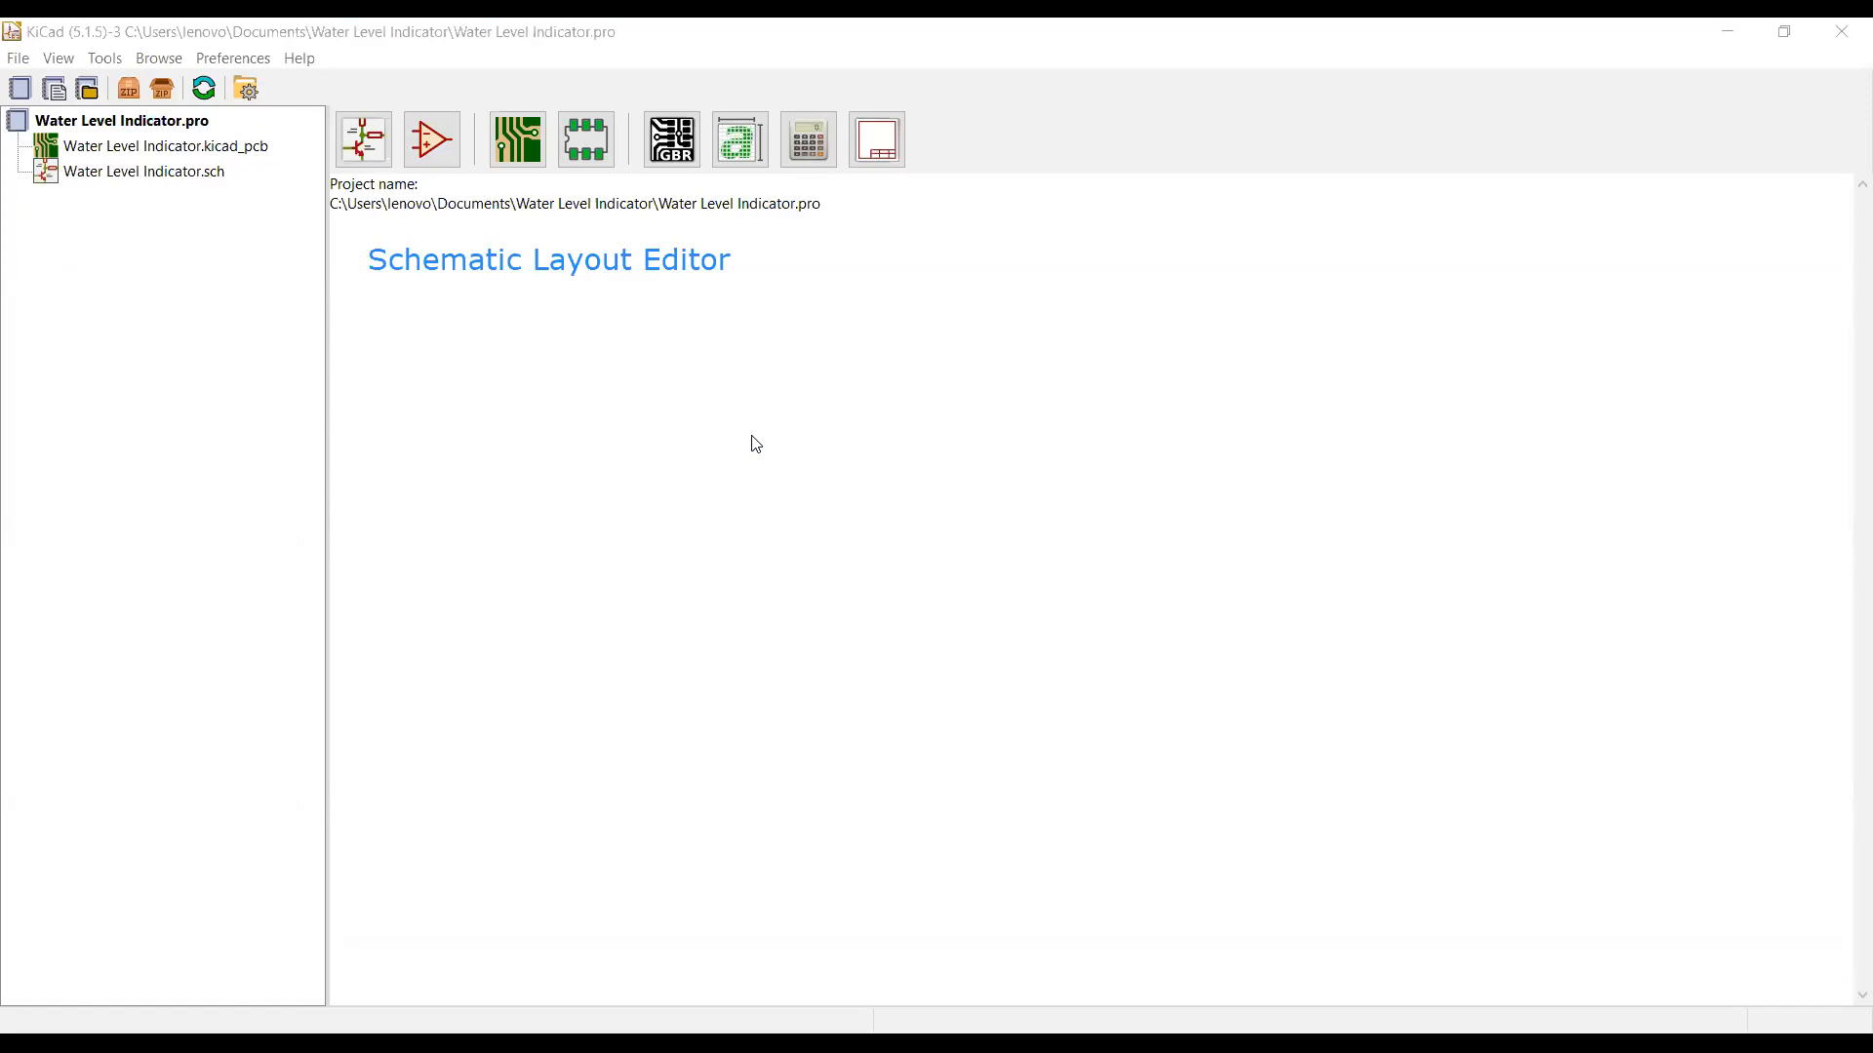
left_click(433, 139)
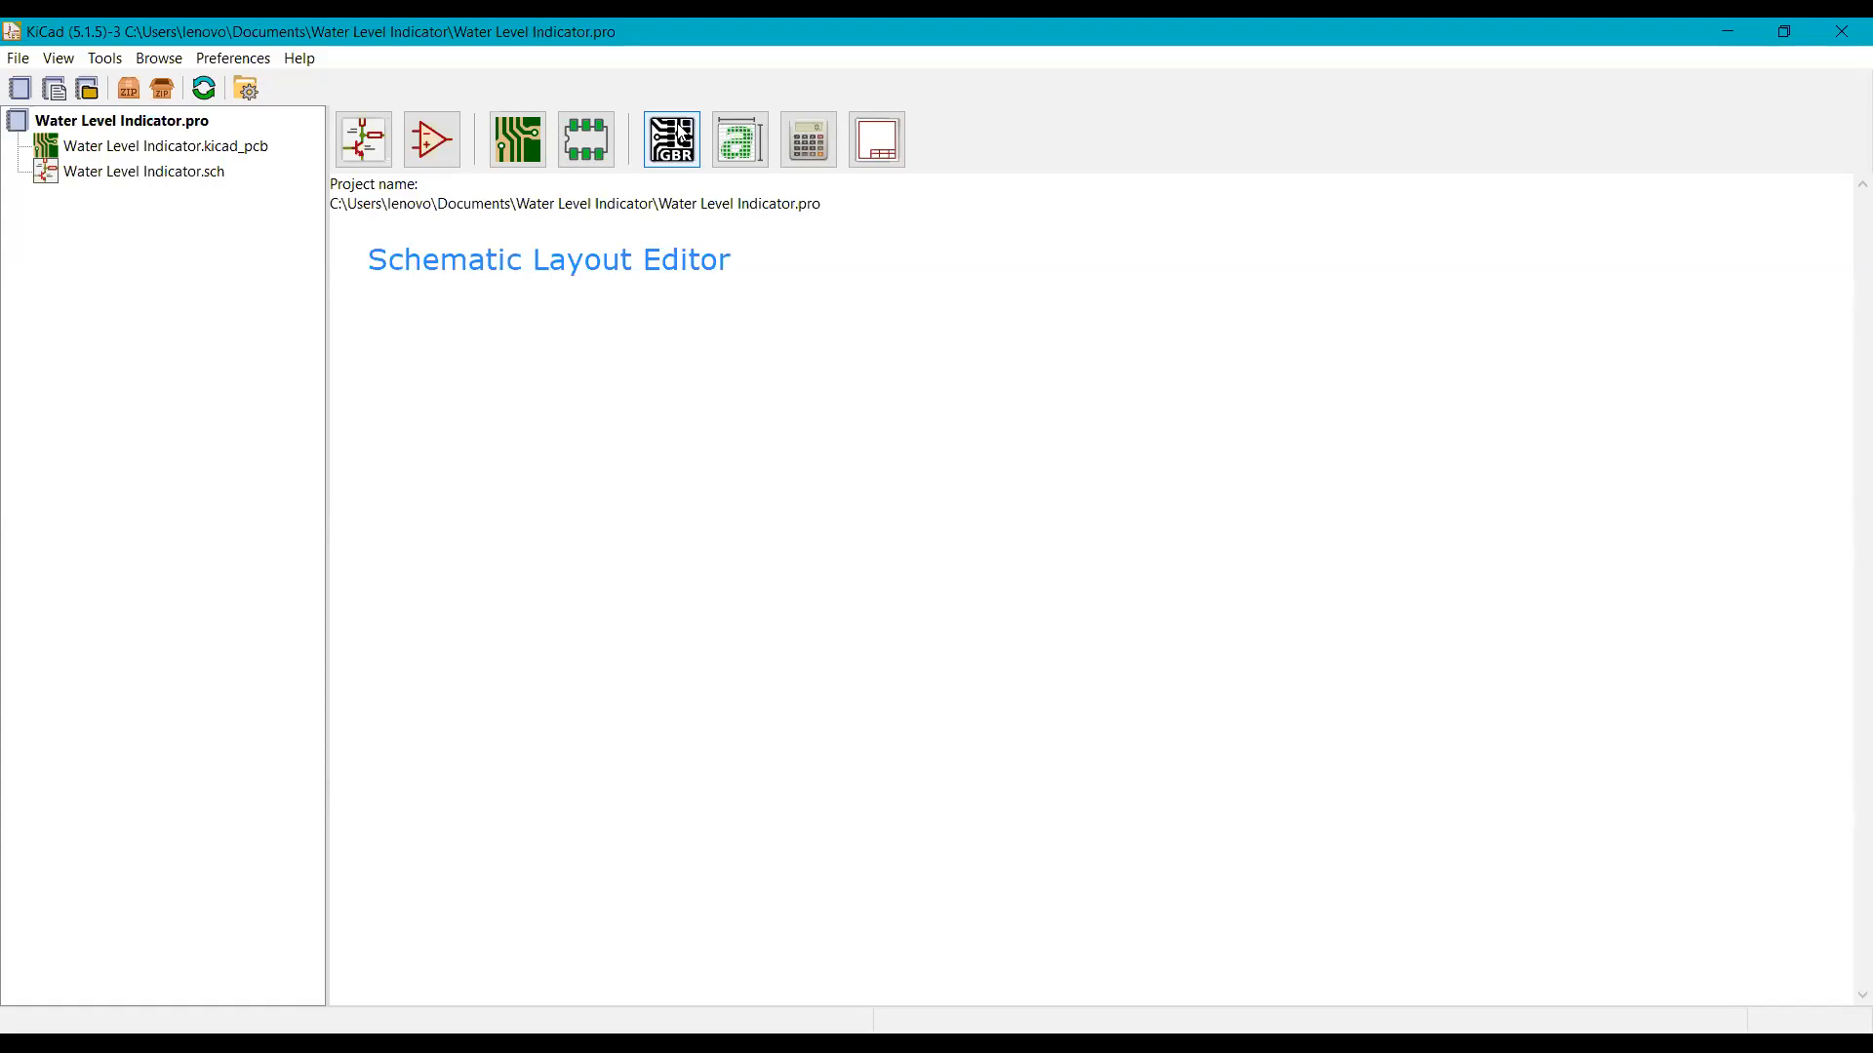
Step: Launch the PCB Calculator from the project window
left_click(821, 126)
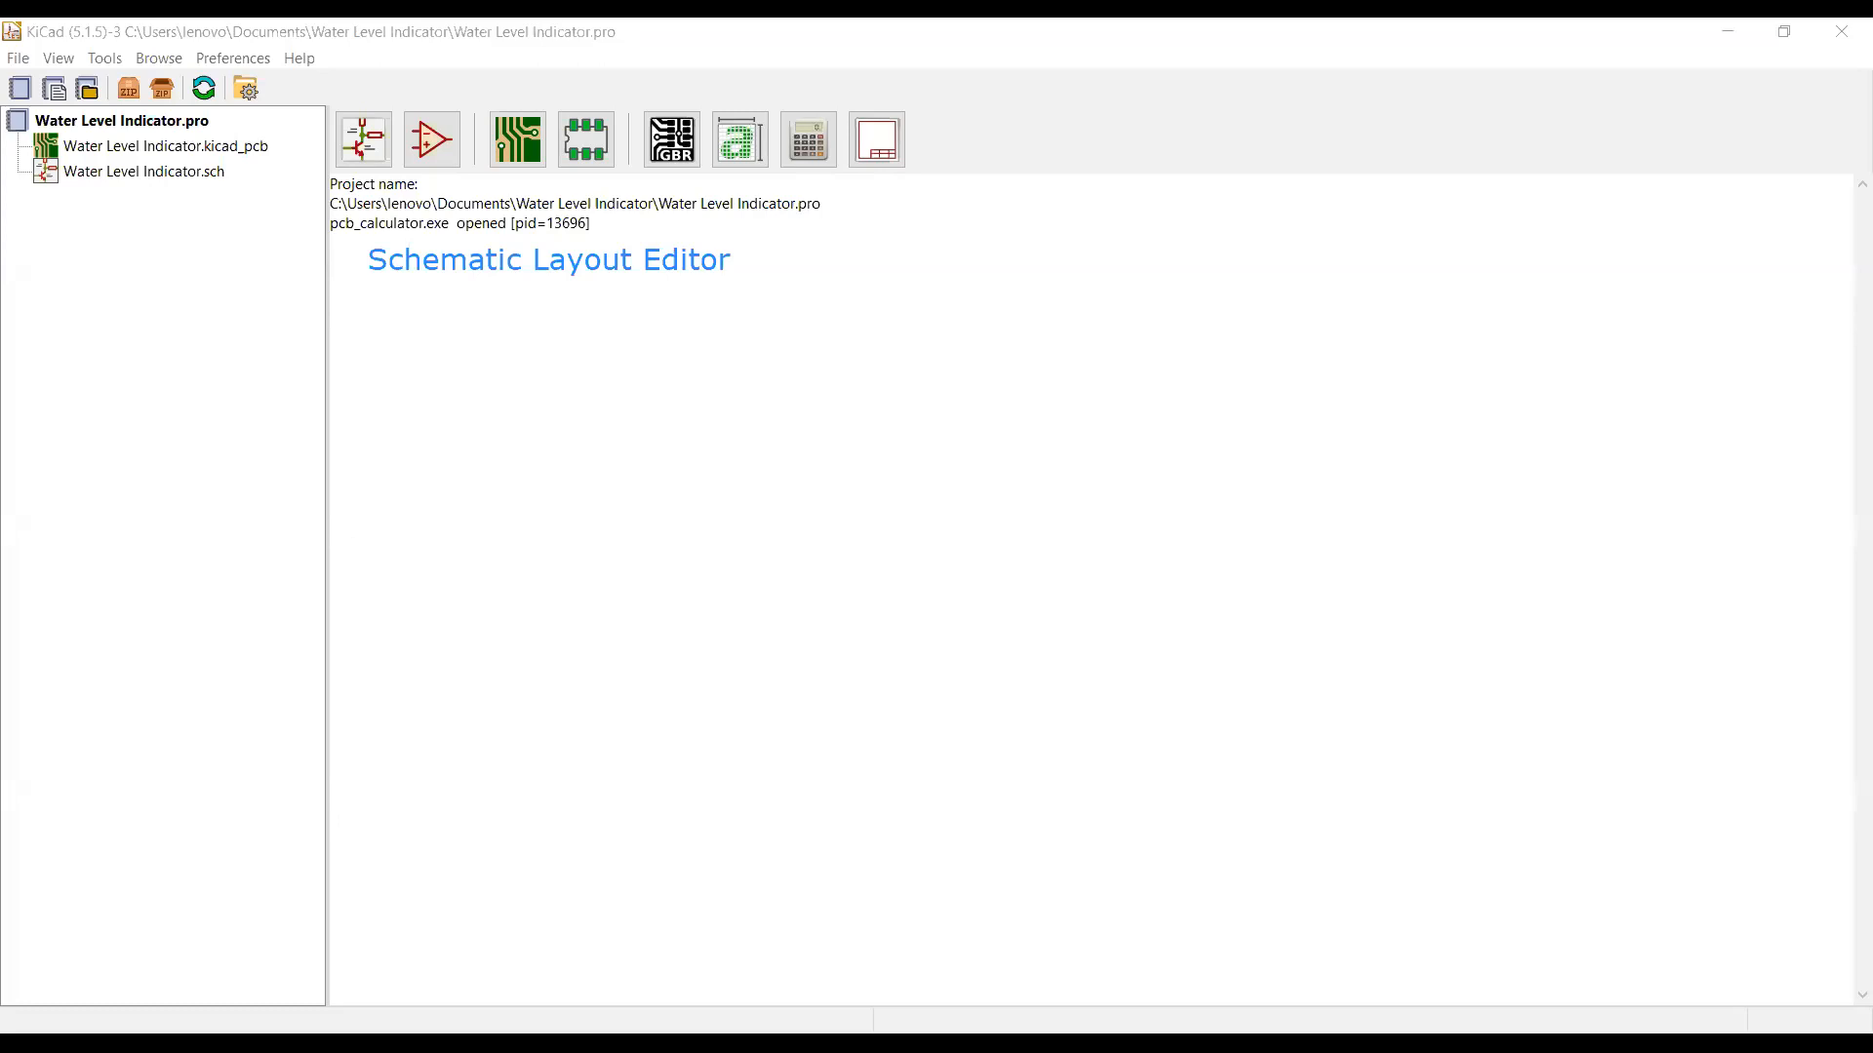
Step: Close the PCB Calculator and open the Water Level Indicator.sch schematic without the Electrical Rules Checker dialog
left_click(1329, 321)
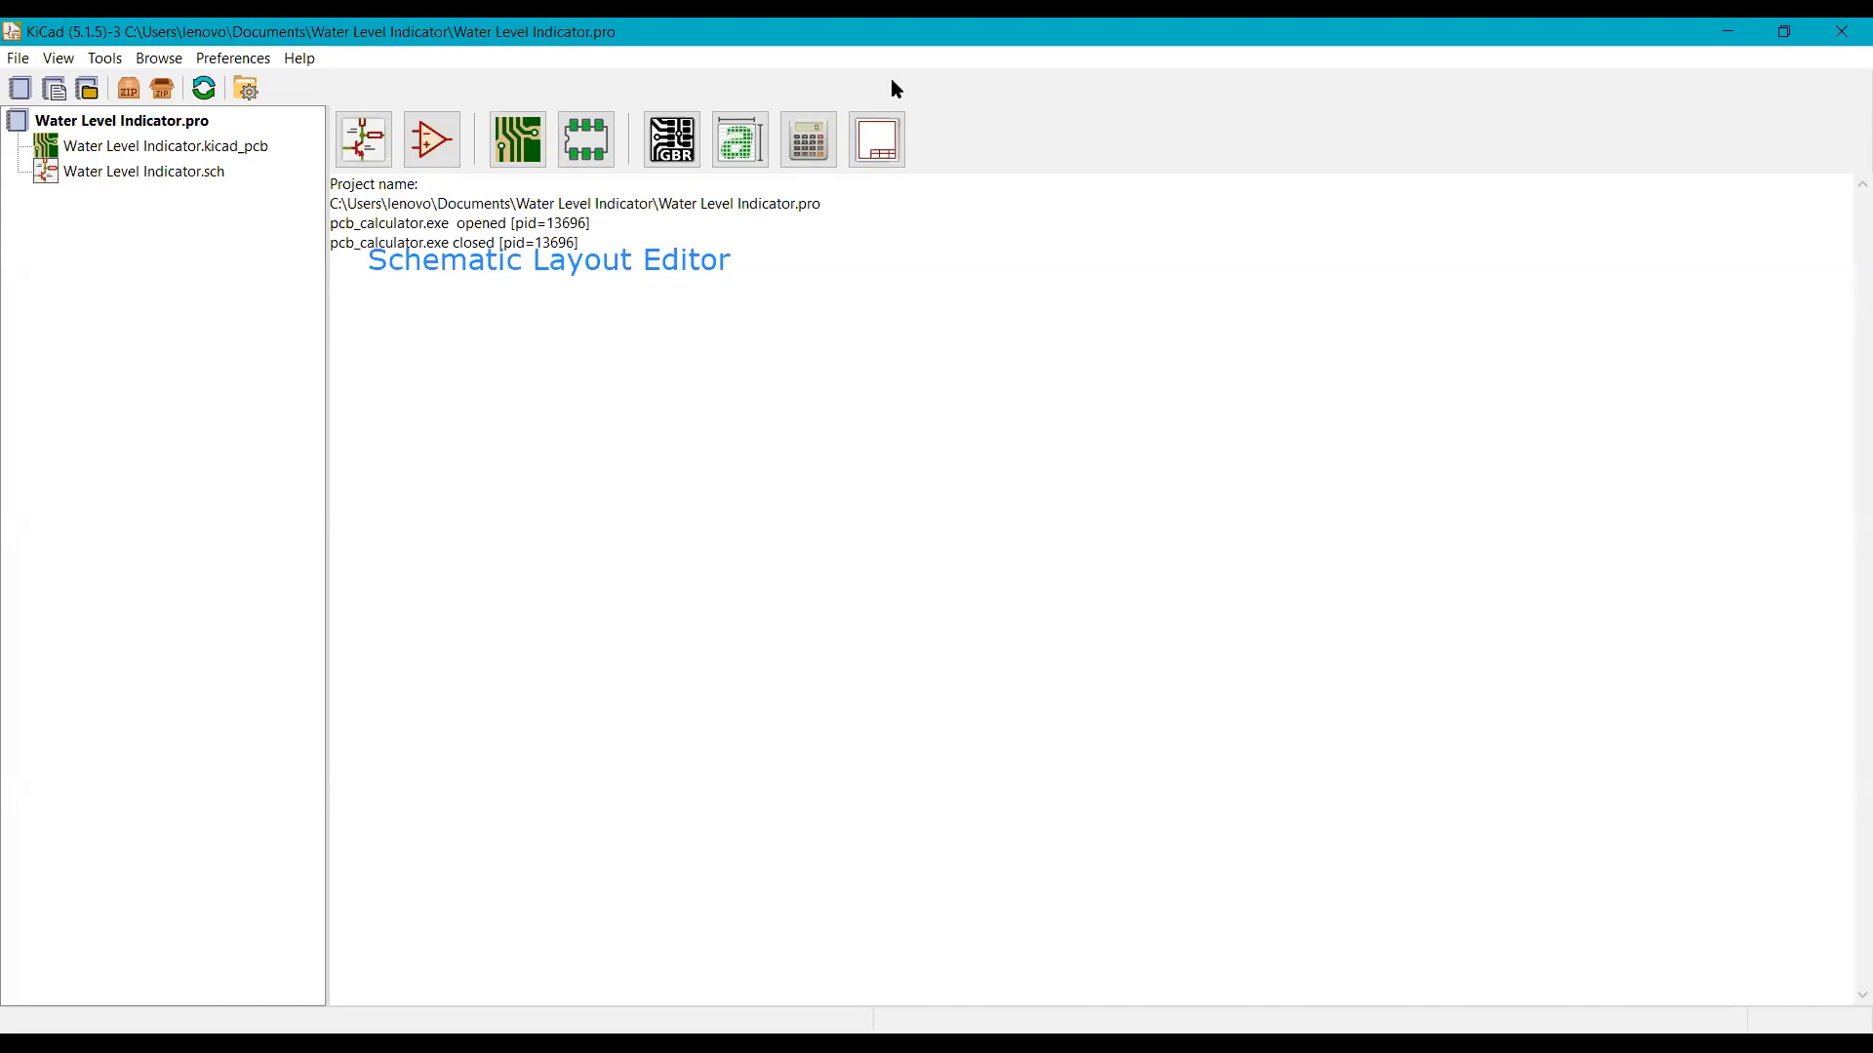
left_click(148, 182)
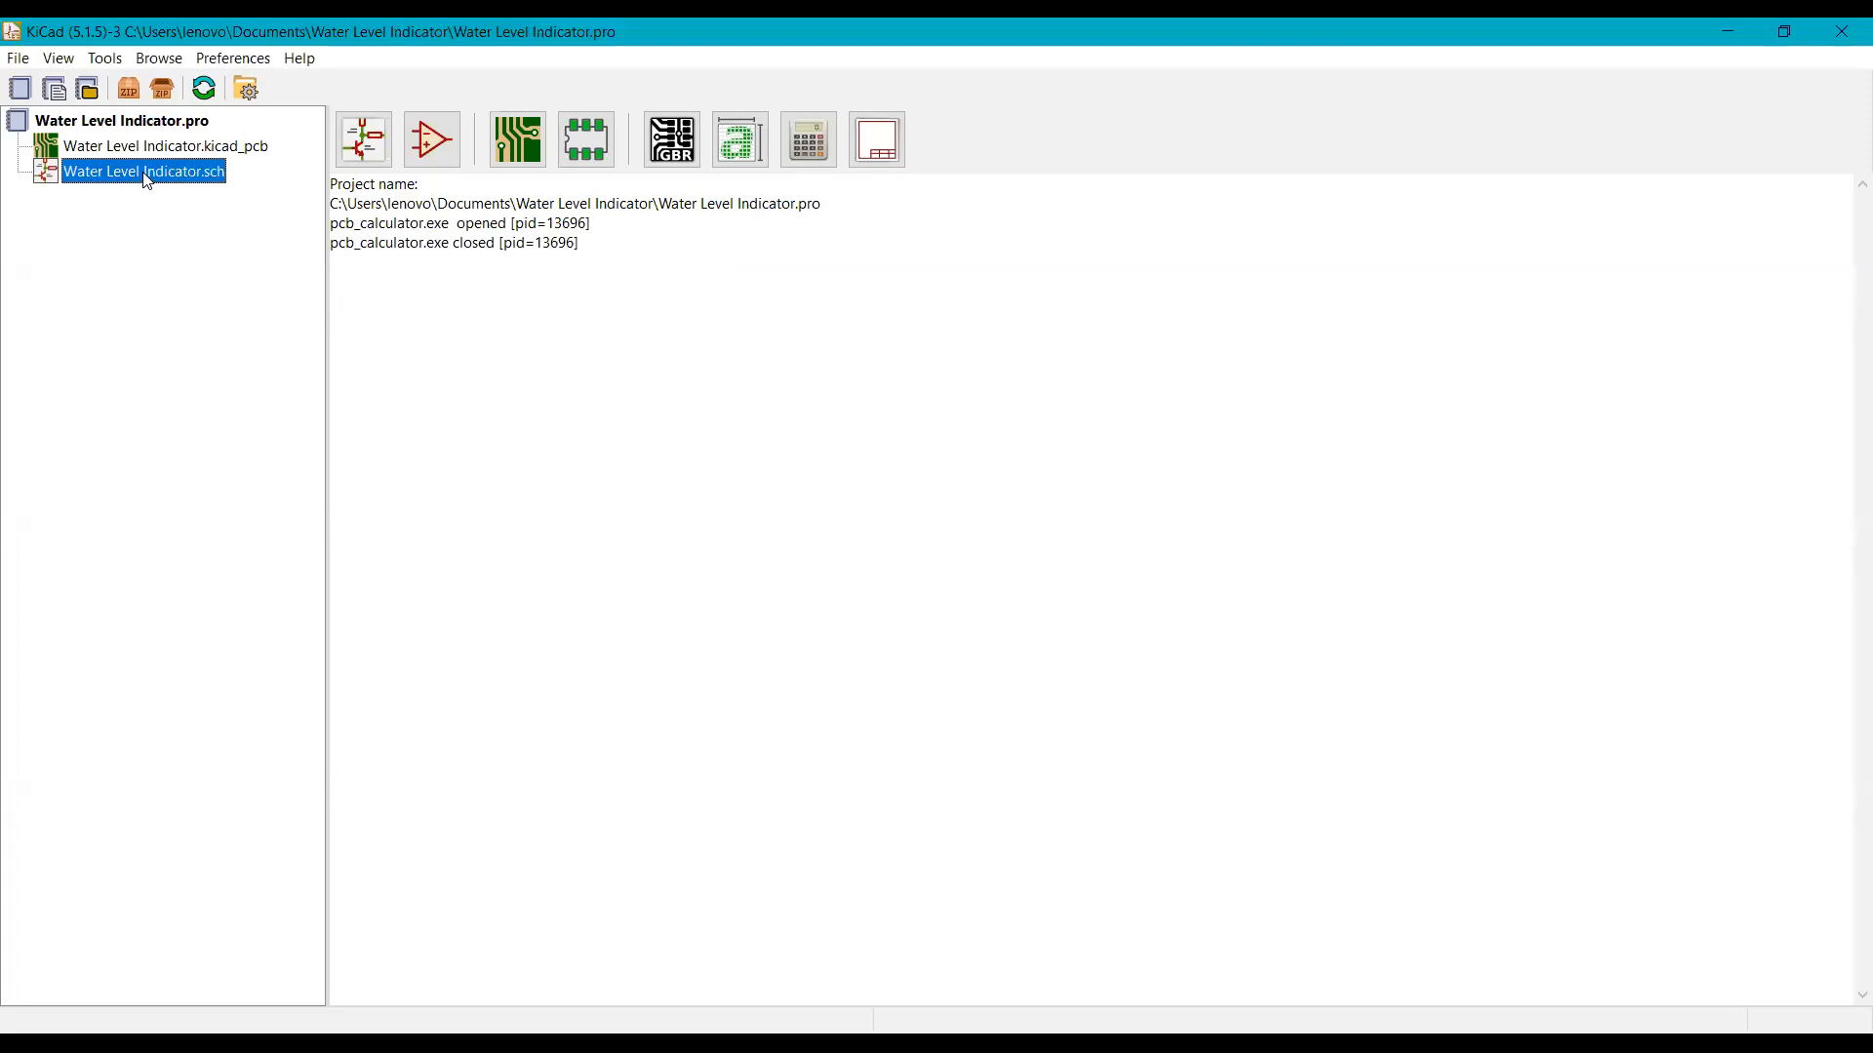
double_click(147, 181)
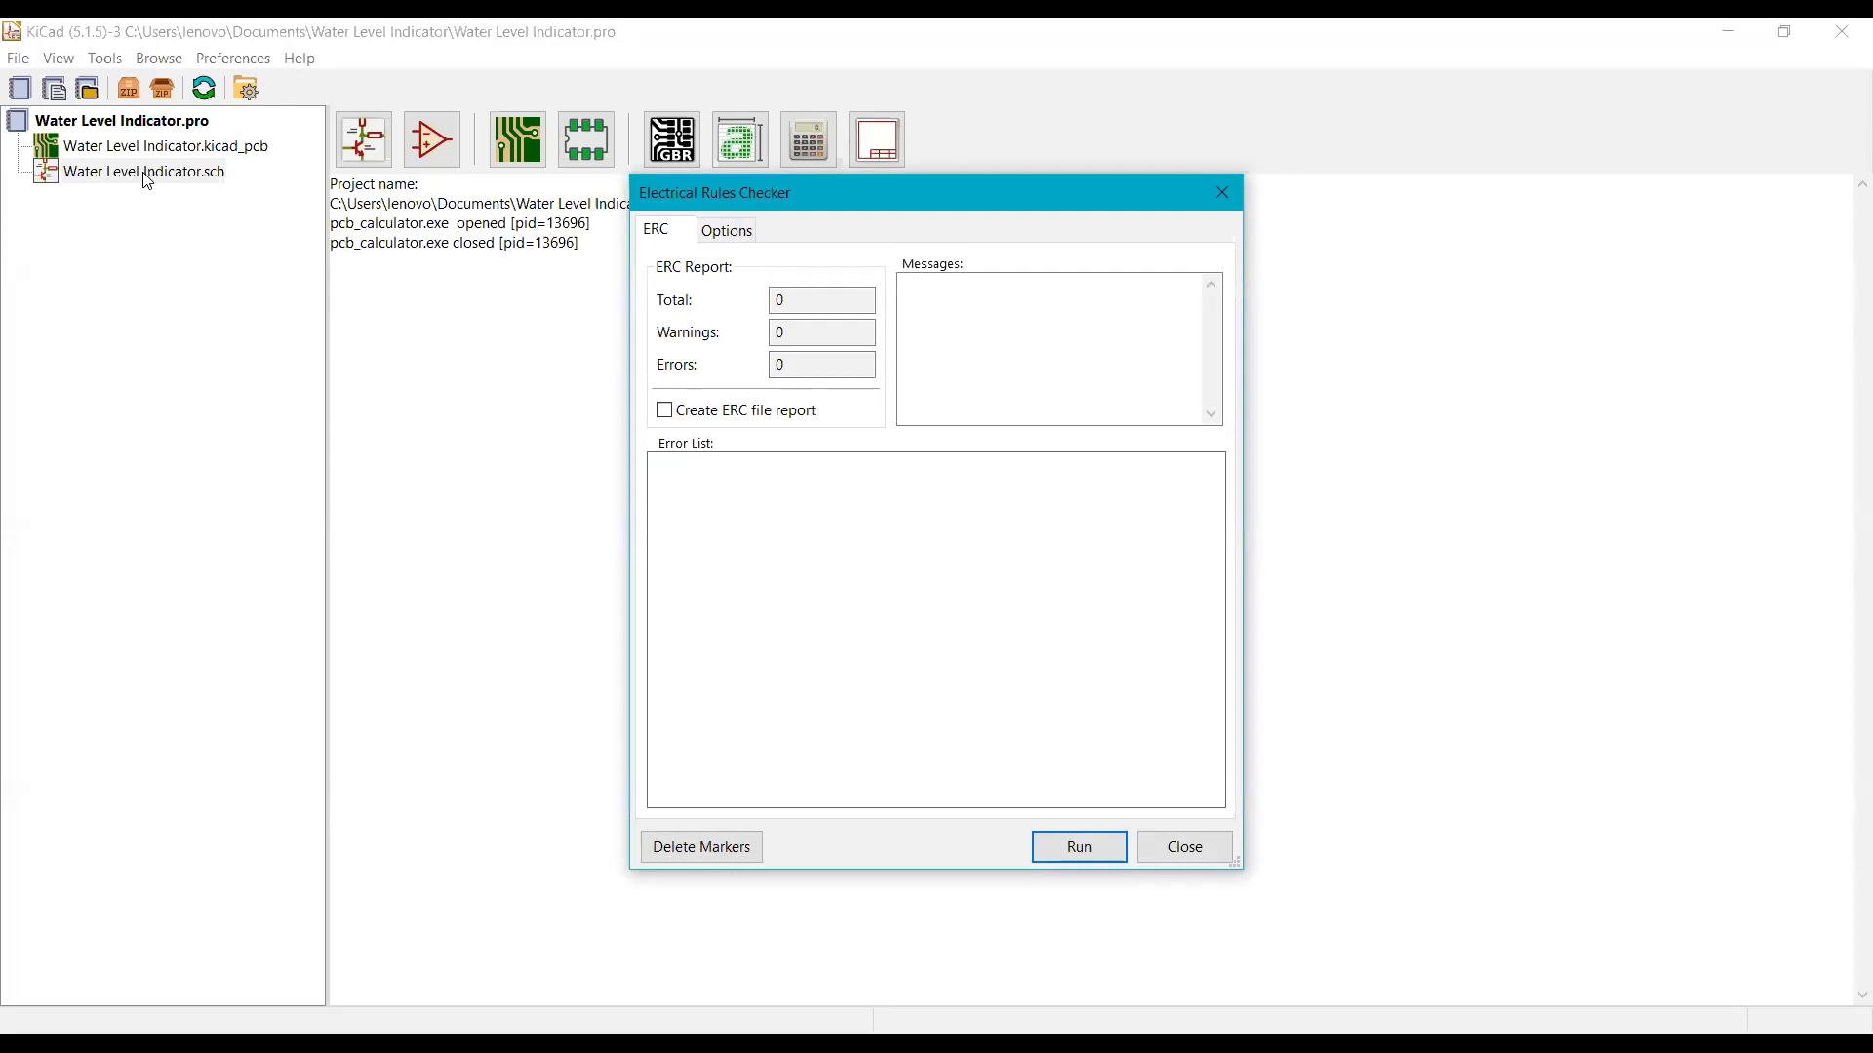
left_click(1222, 192)
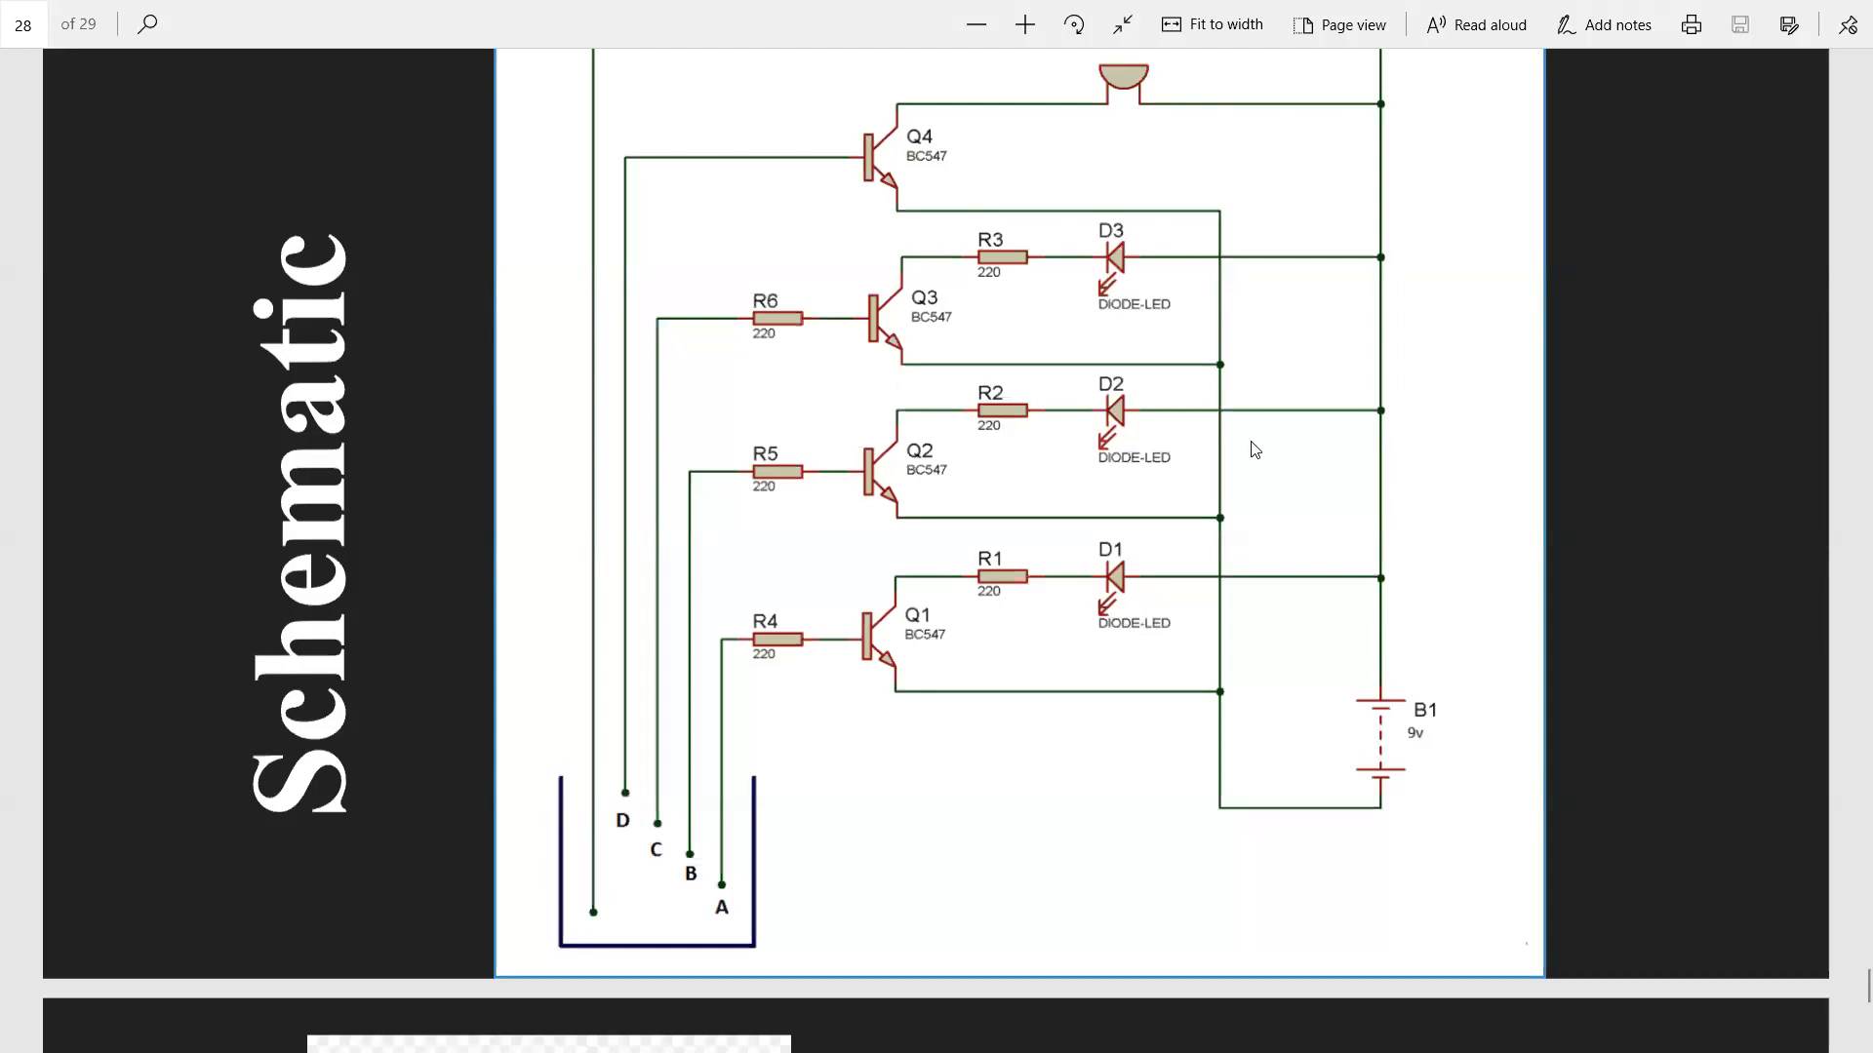
Step: Take PCB.pdf out of full screen and arrange its page 28 schematic side by side with the schematic editor window
key("F11")
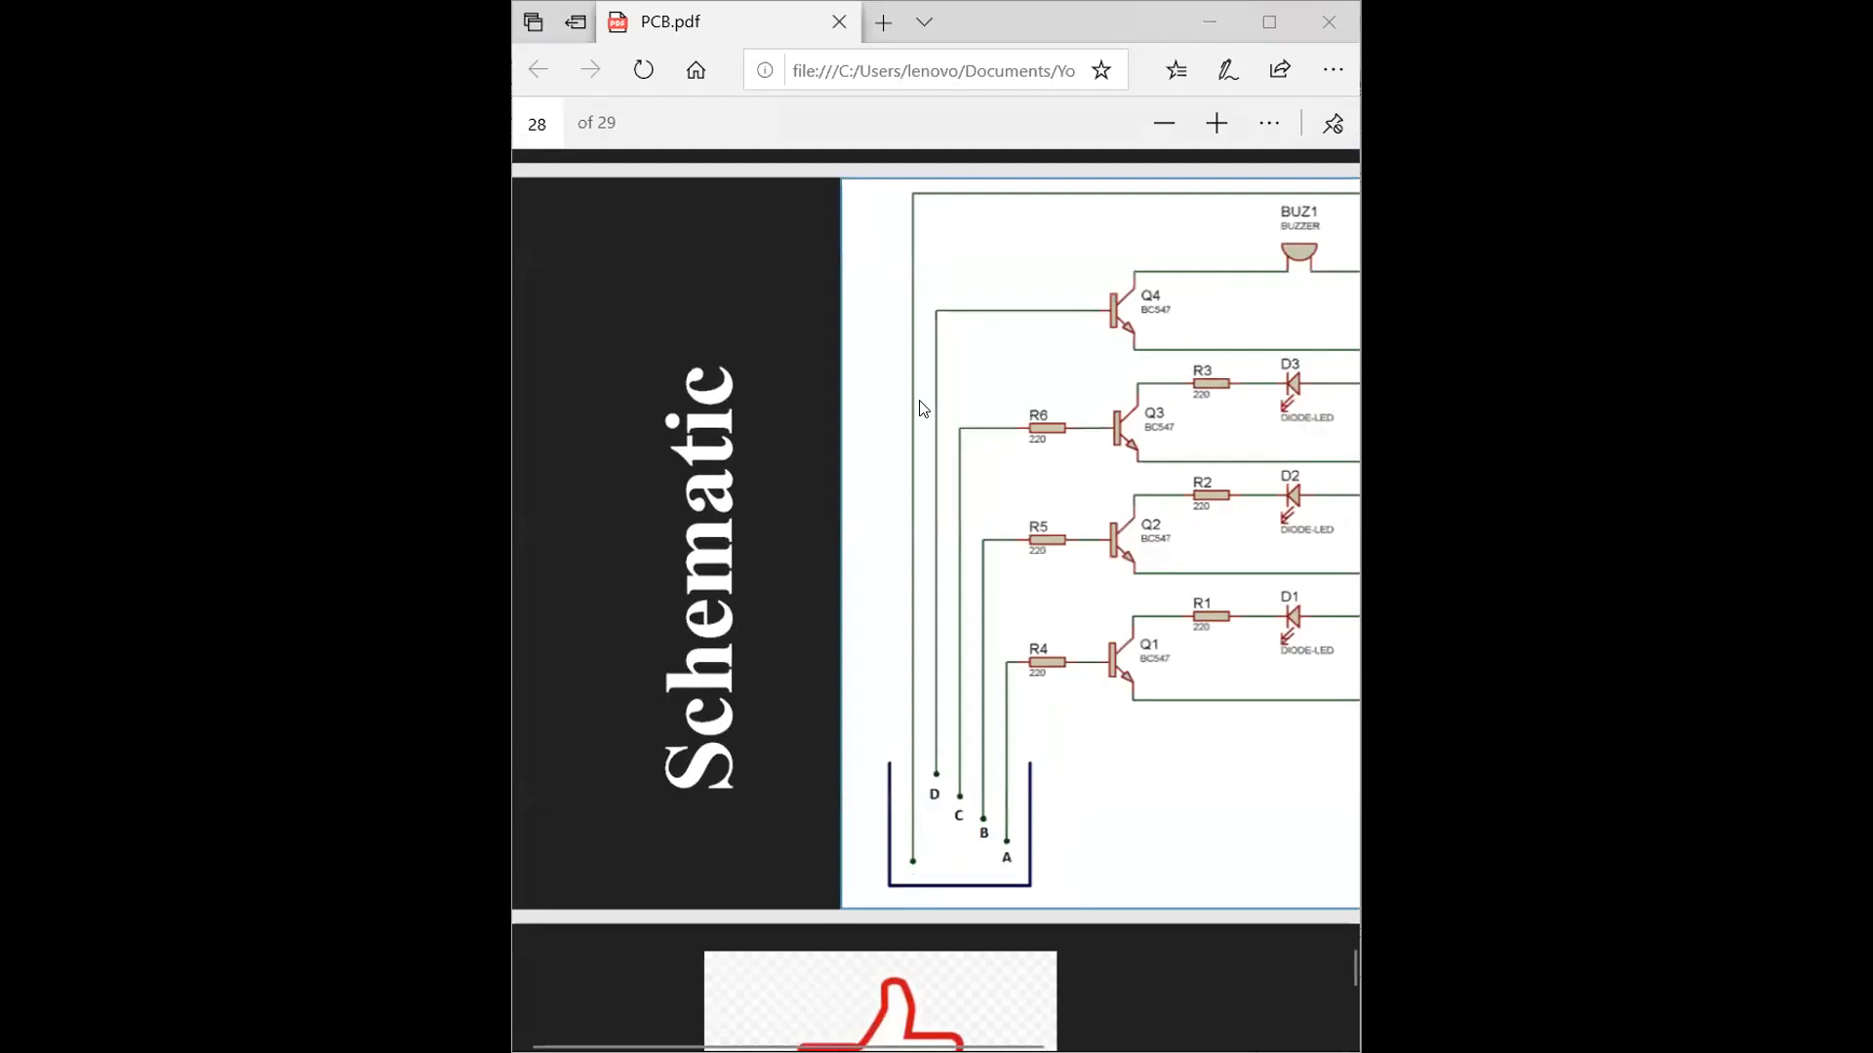
scroll(1356, 605, "down", 3, "ctrl")
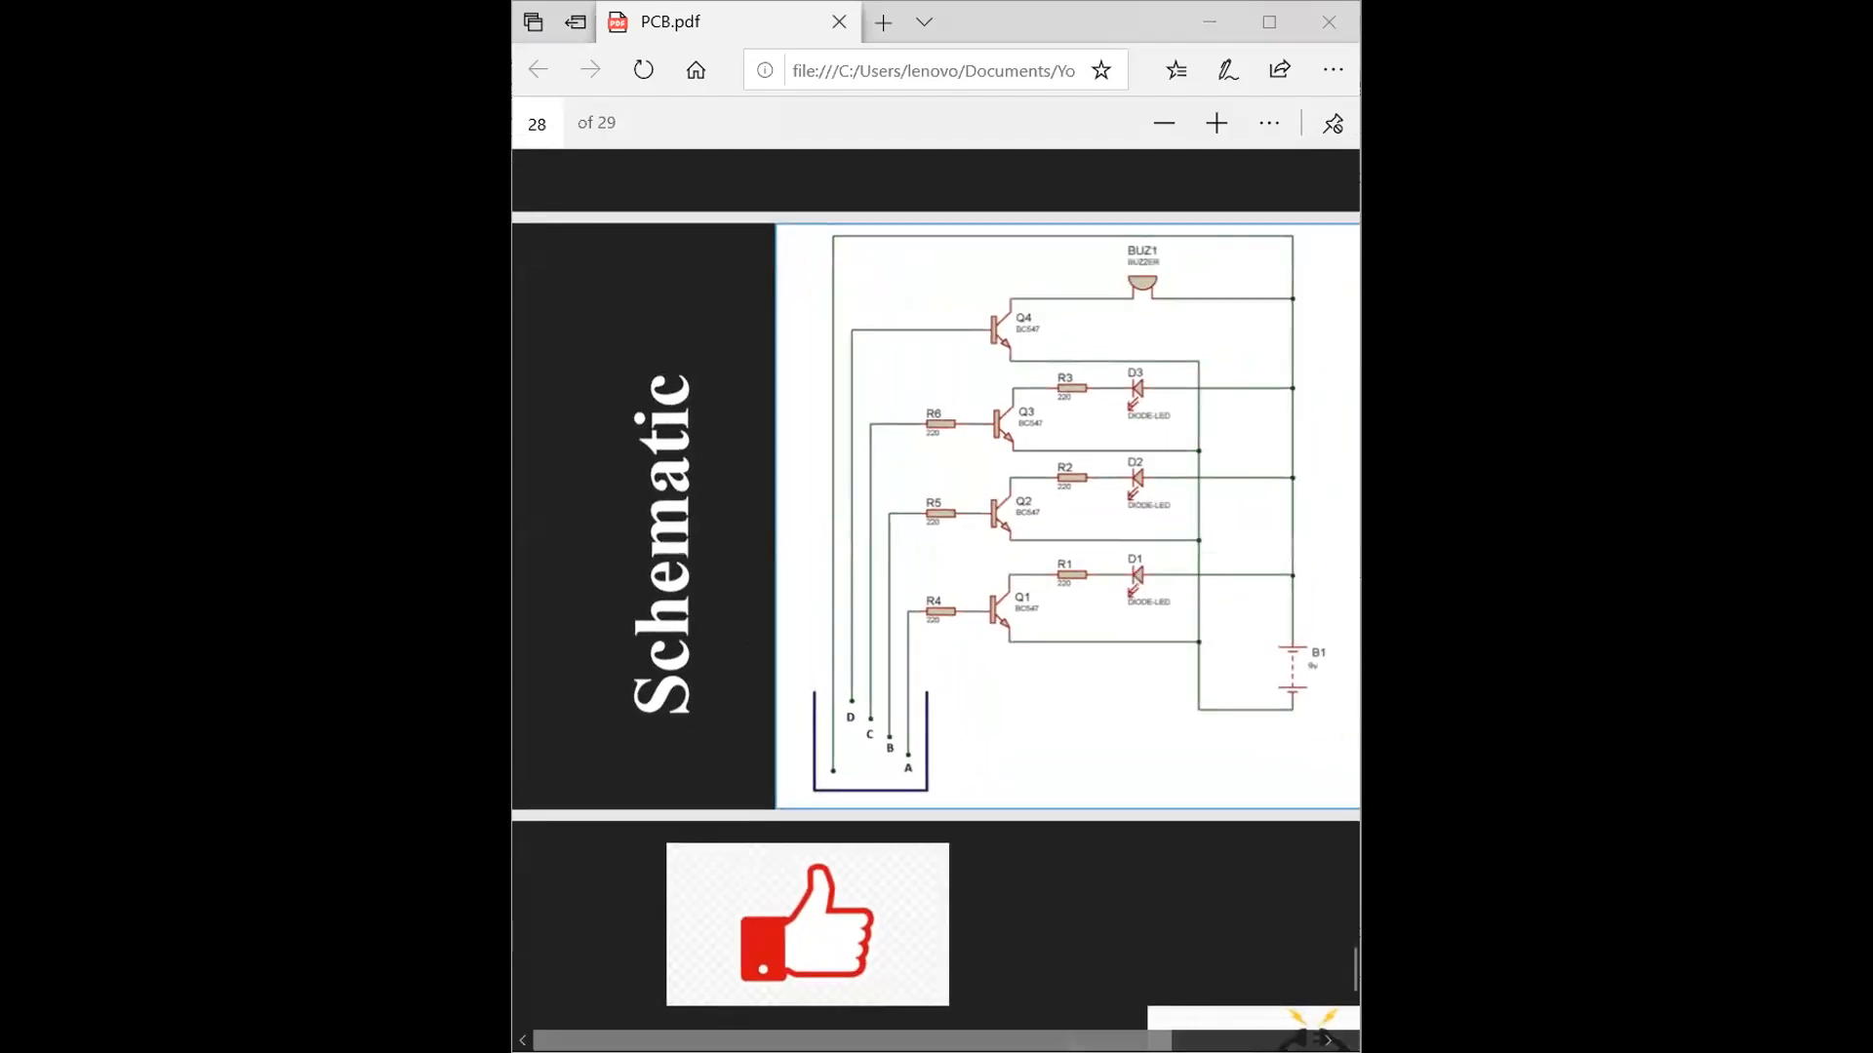
left_click_drag(1071, 1041, 1149, 1042)
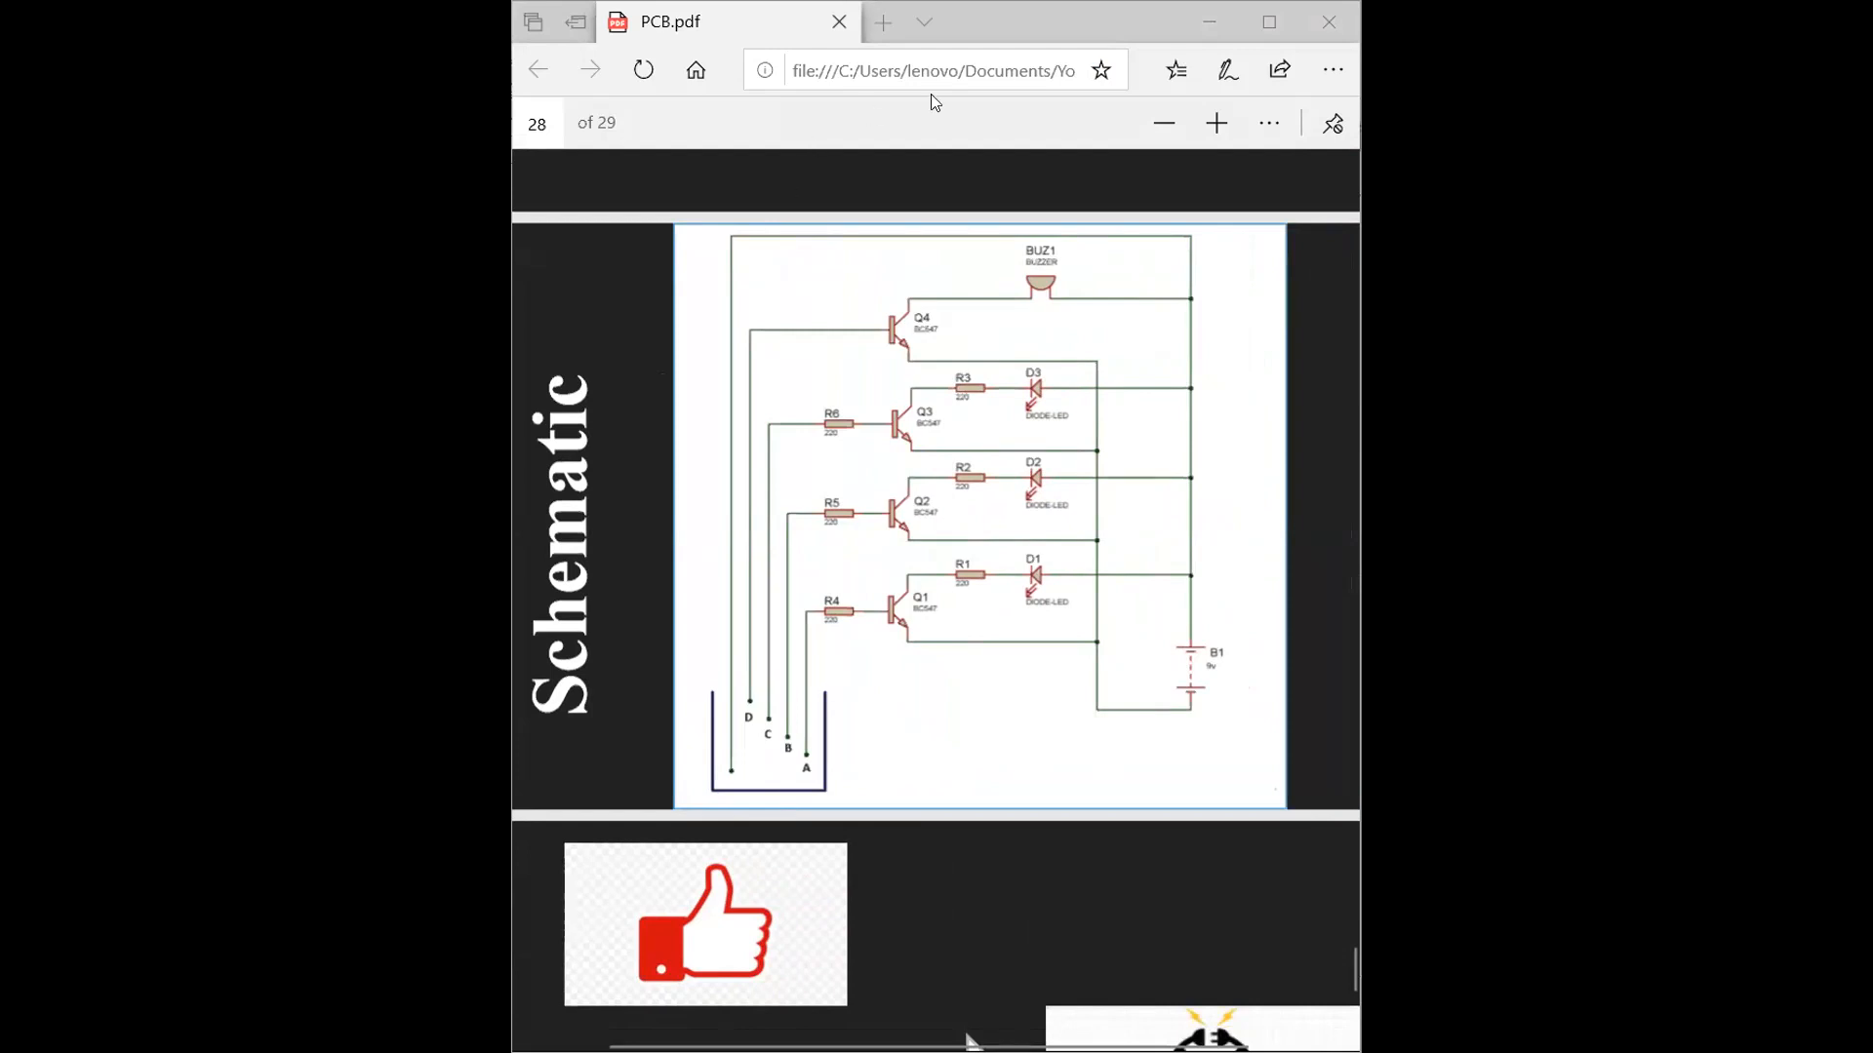
left_click(521, 521)
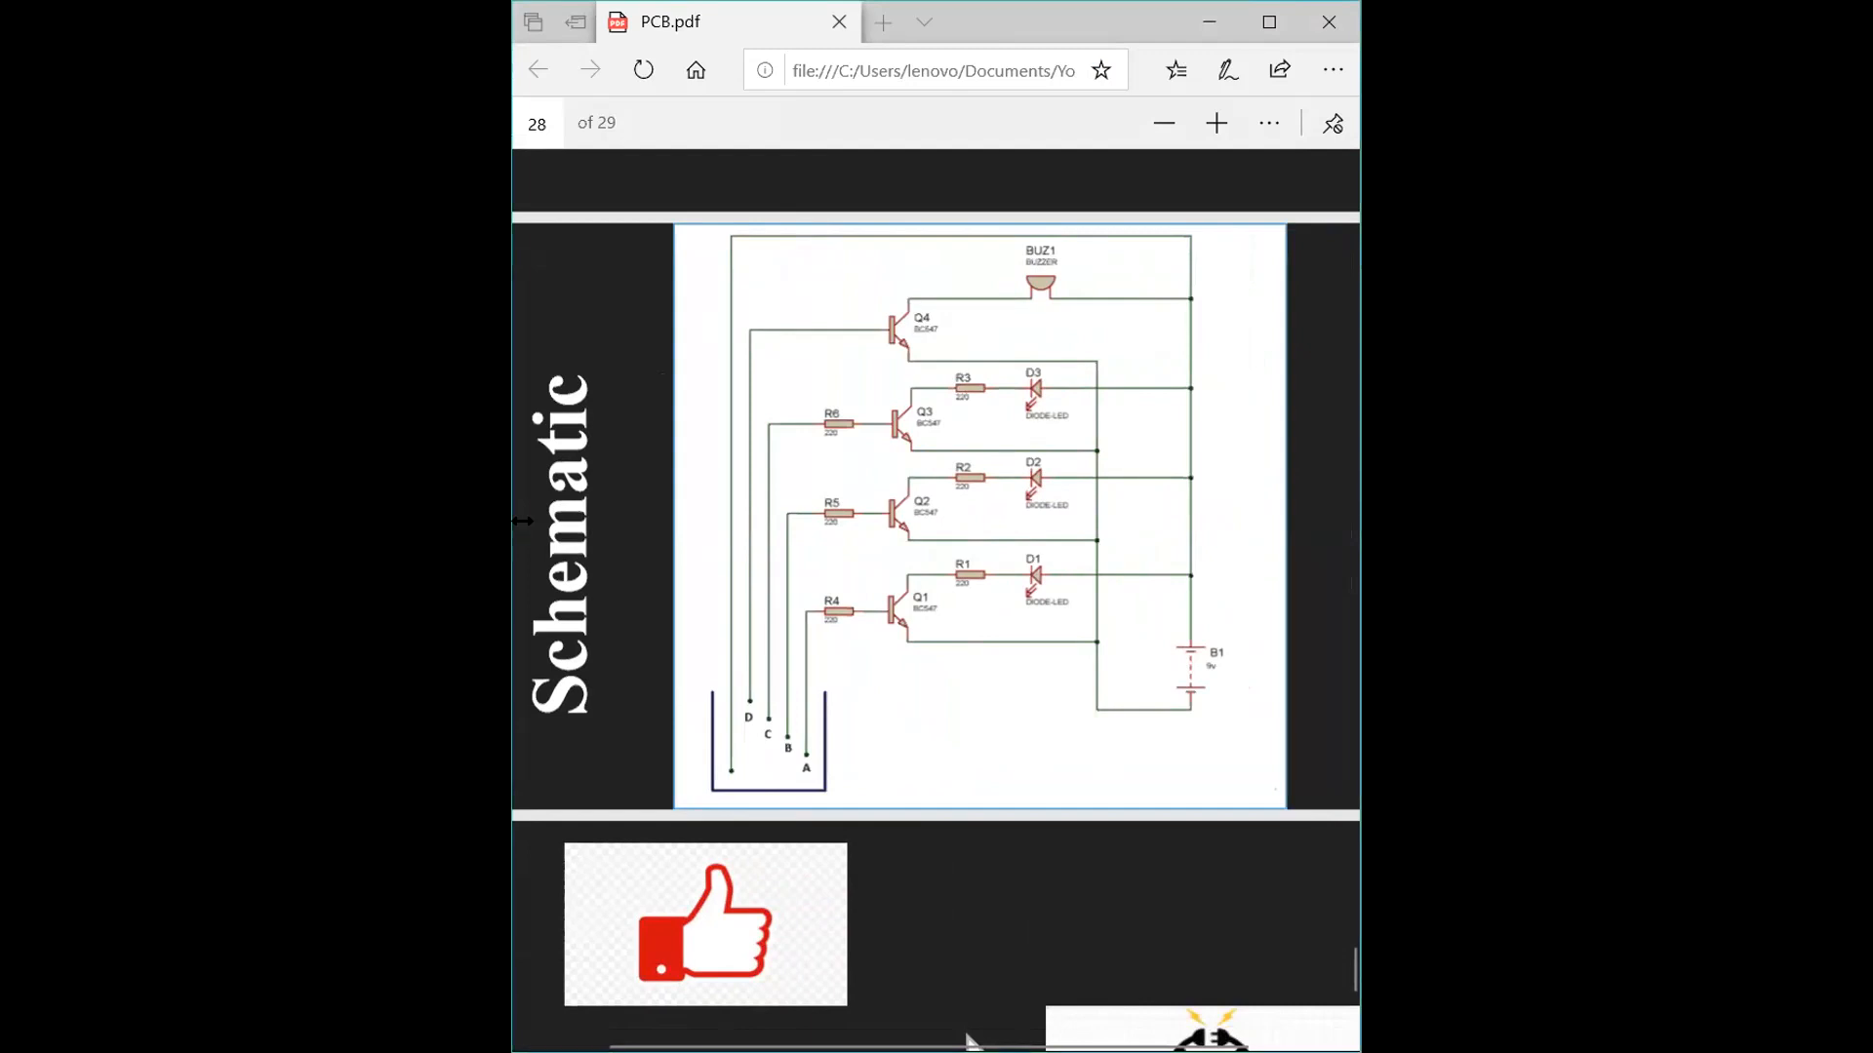
left_click_drag(512, 521, 500, 520)
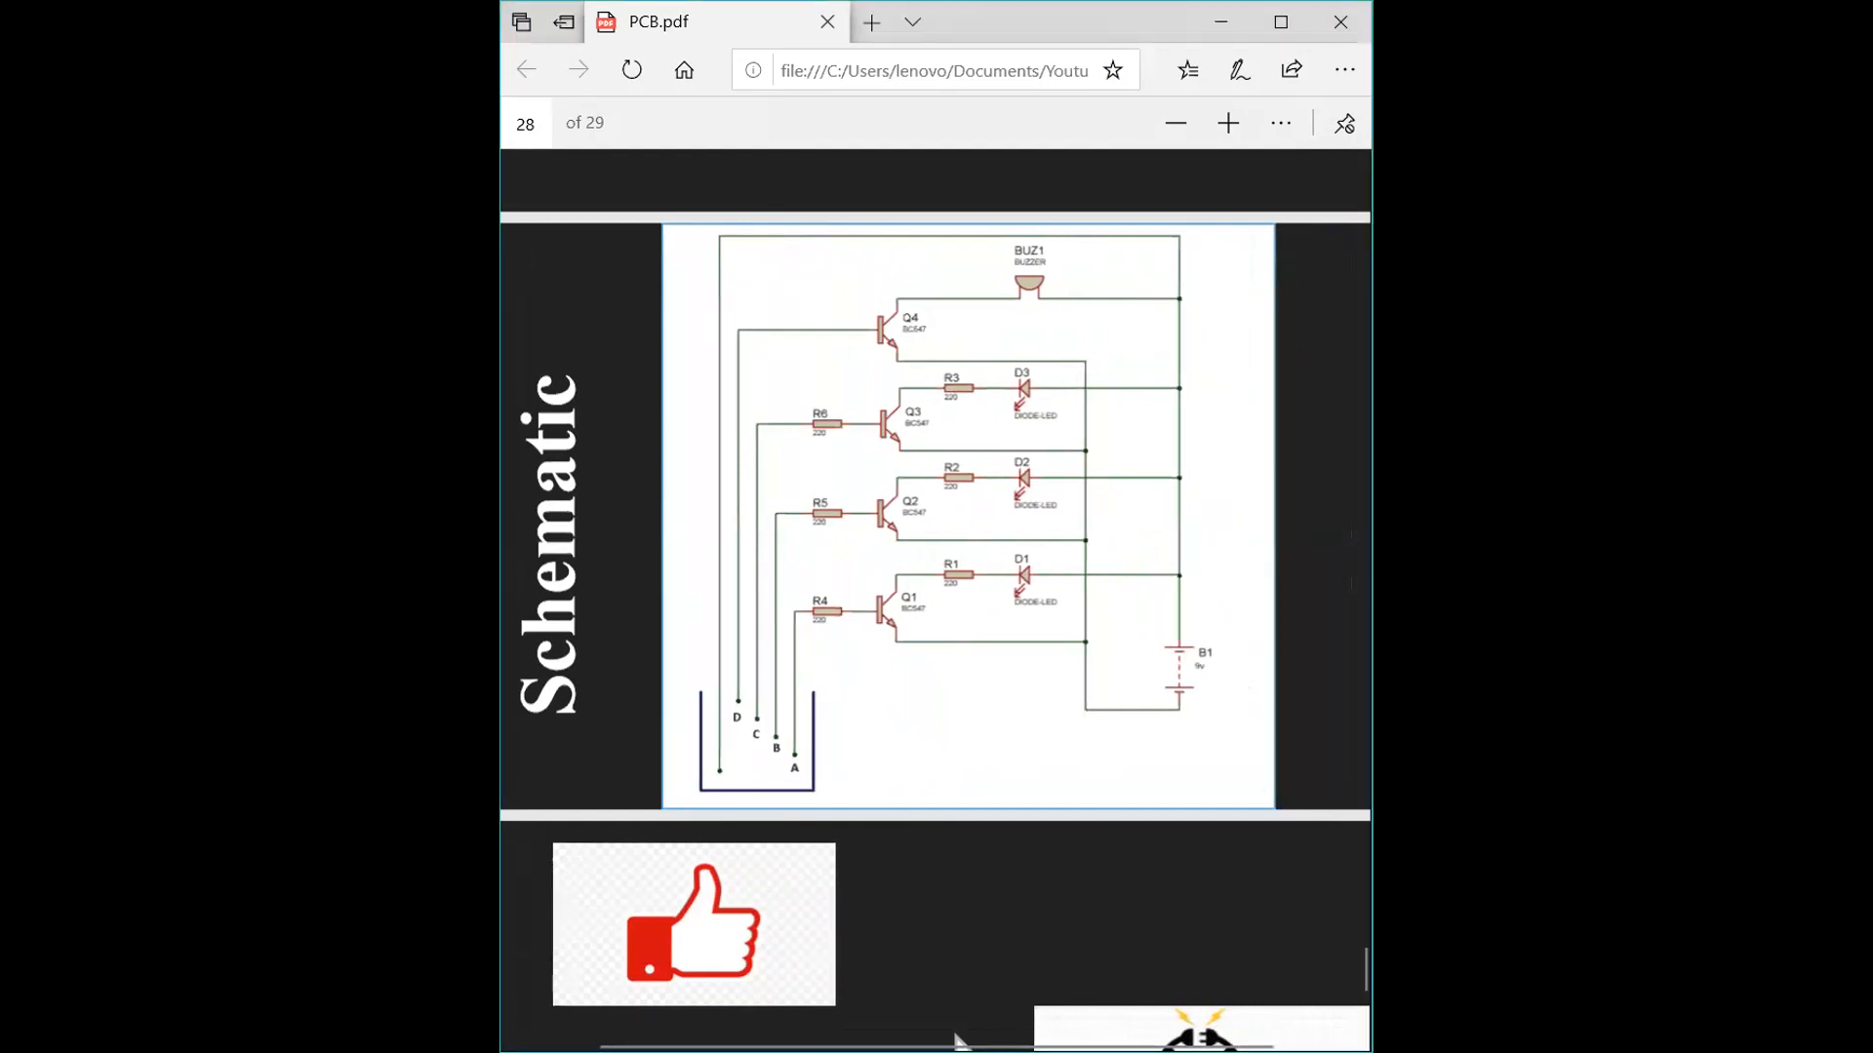
scroll(981, 800, "up", 2)
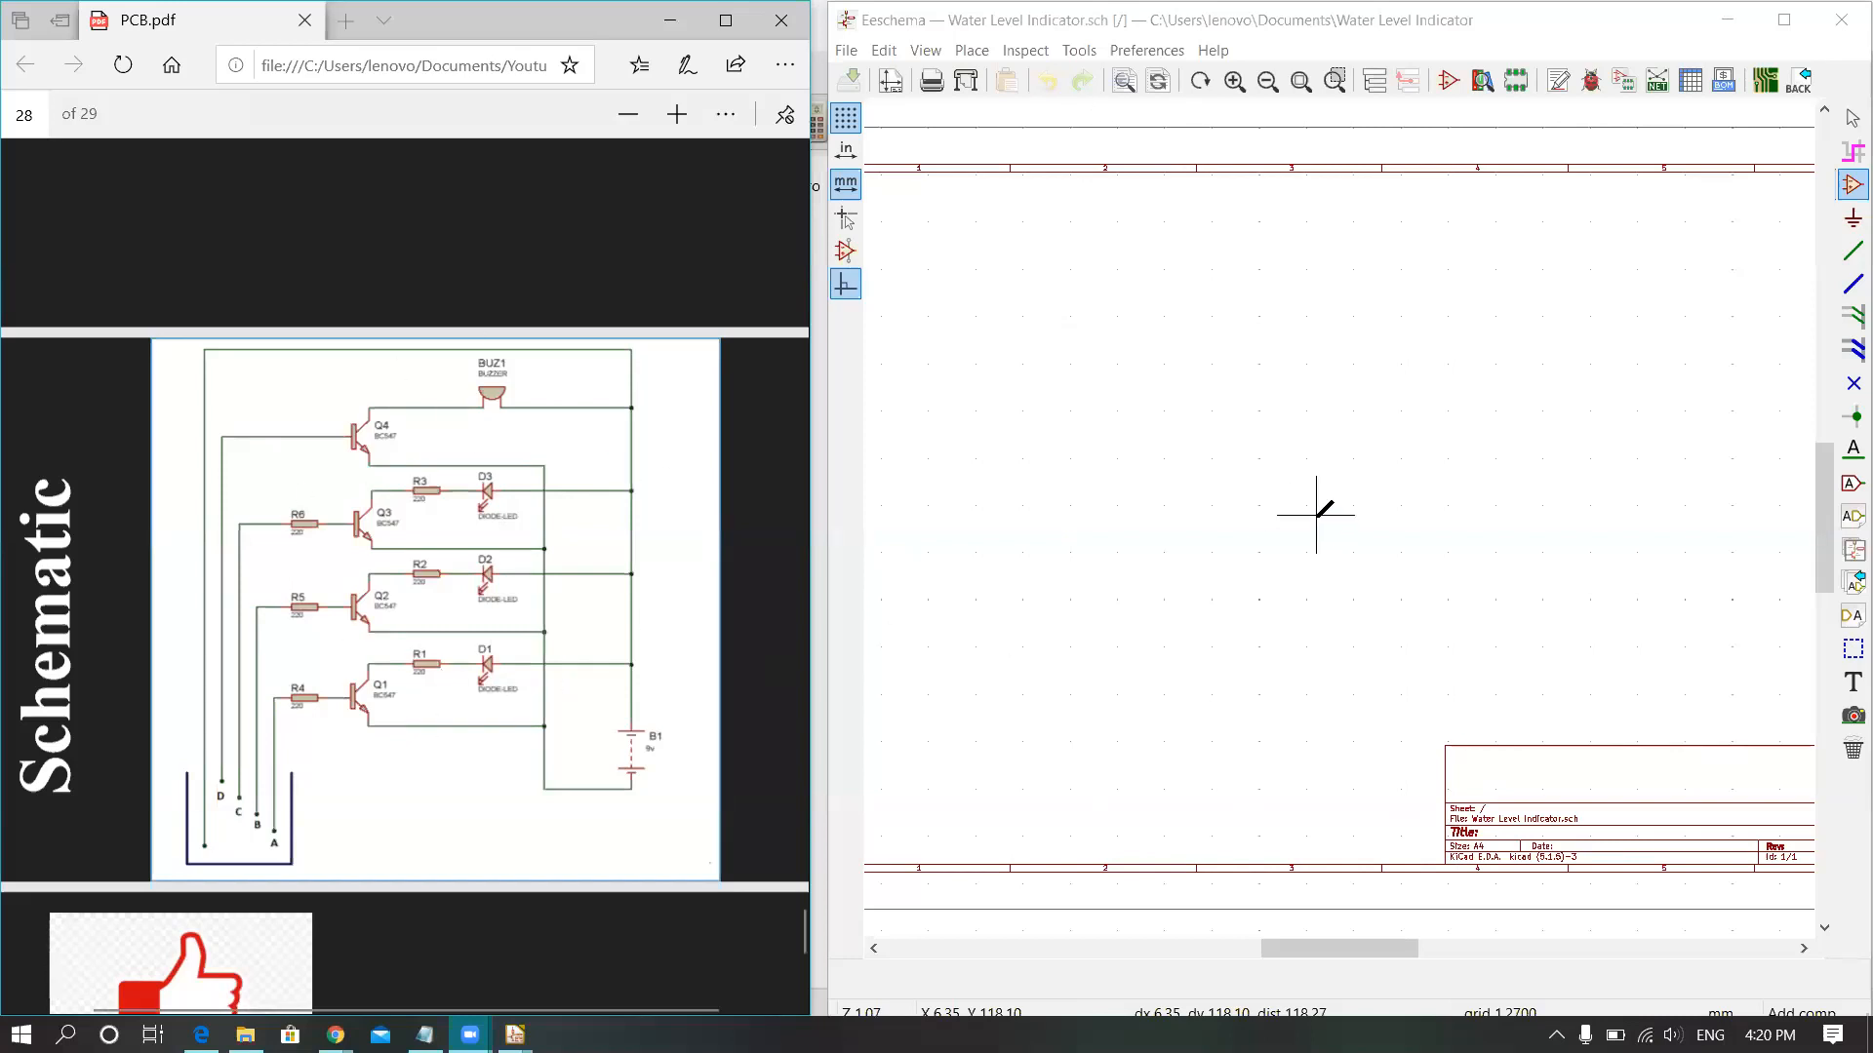
left_click(839, 552)
left_click_drag(823, 552, 810, 552)
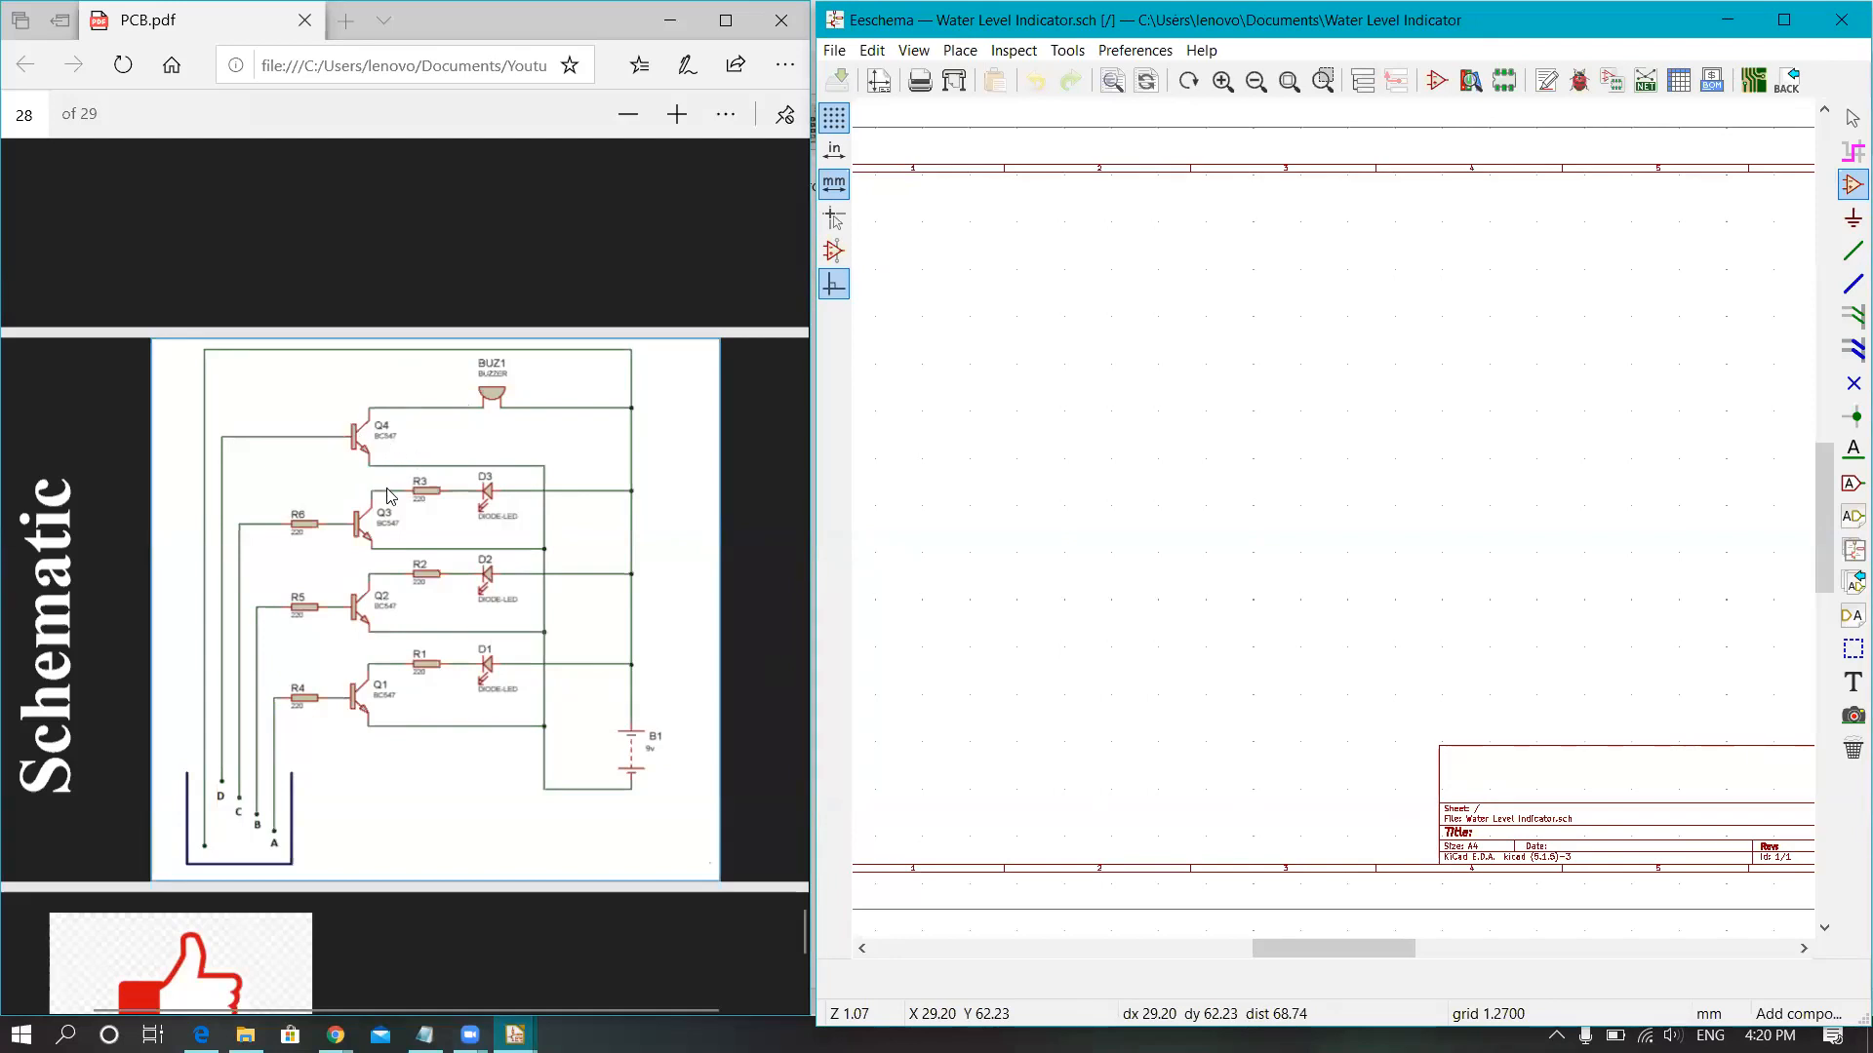
Step: Enlarge the page 28 schematic in PCB.pdf so the complete circuit fills its half of the screen
scroll(387, 483, "up", 2, "ctrl")
scroll(387, 495, "up", 1, "ctrl")
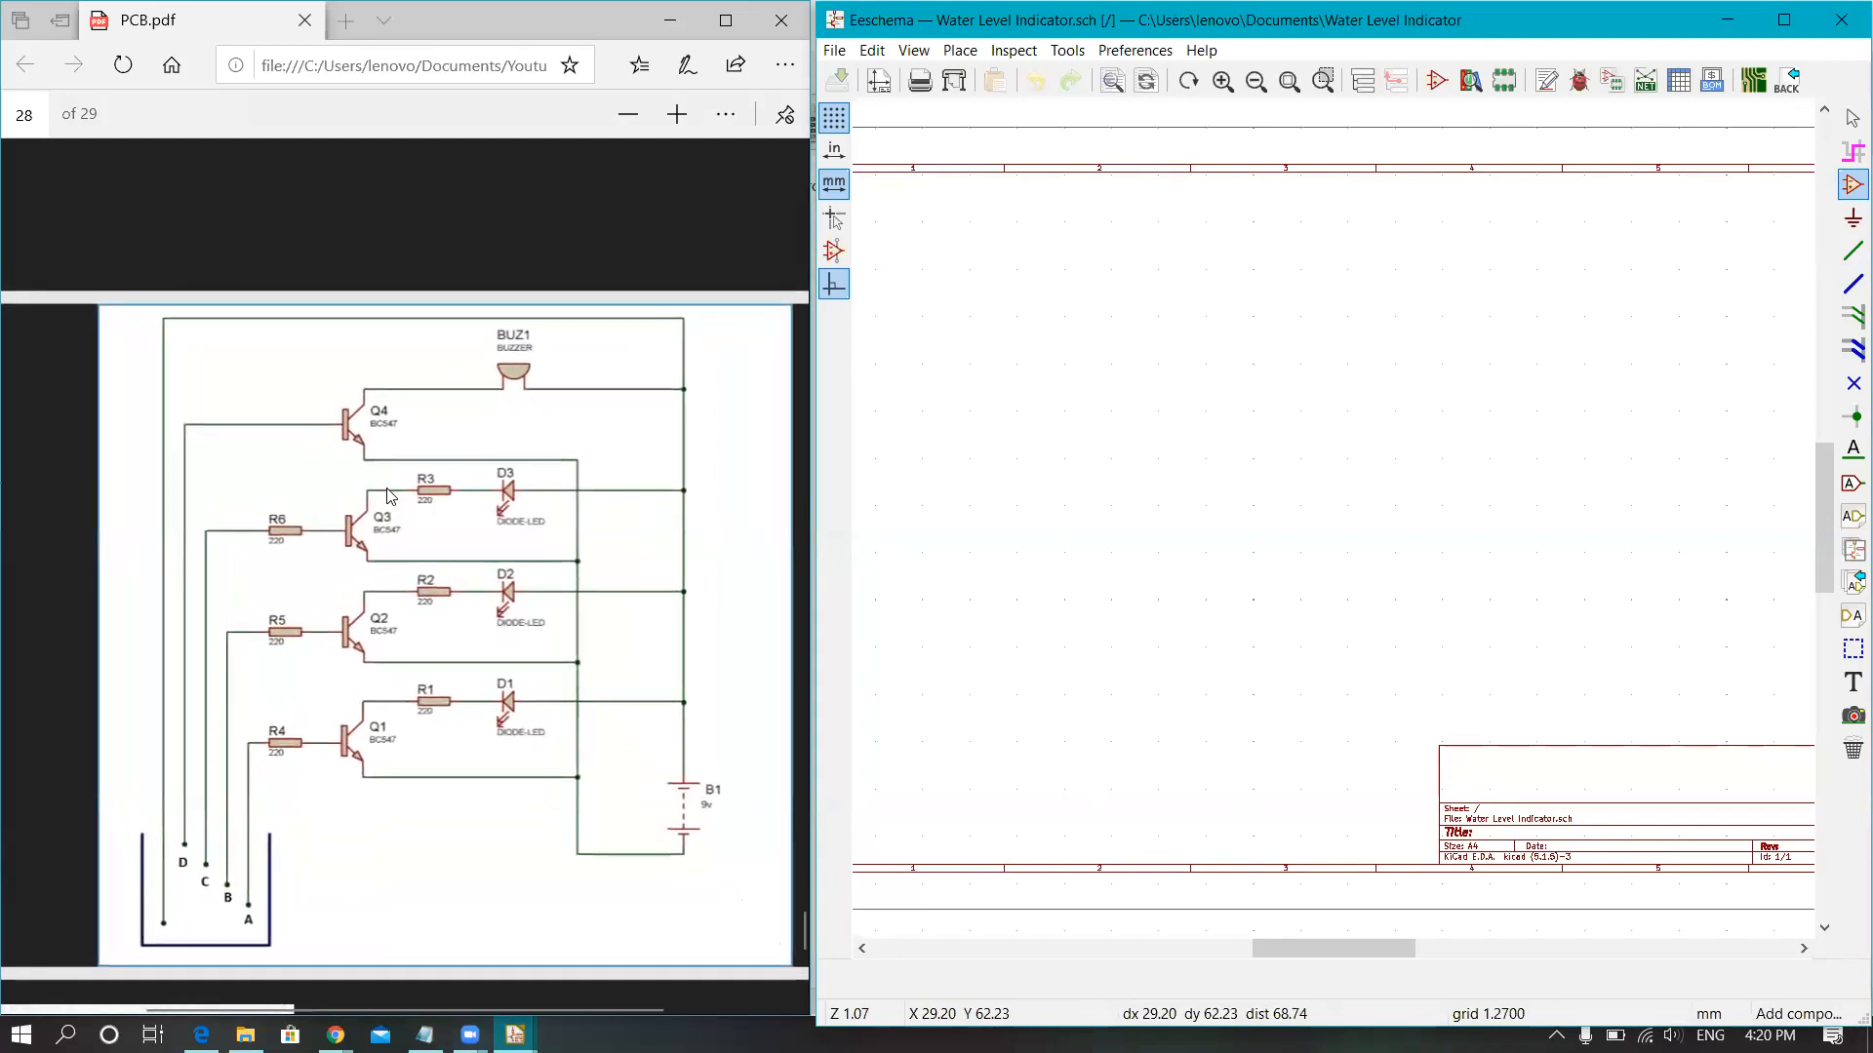
scroll(390, 512, "up", 1, "ctrl")
scroll(391, 517, "up", 1, "ctrl")
scroll(390, 517, "up", 1, "ctrl")
left_click(482, 1014)
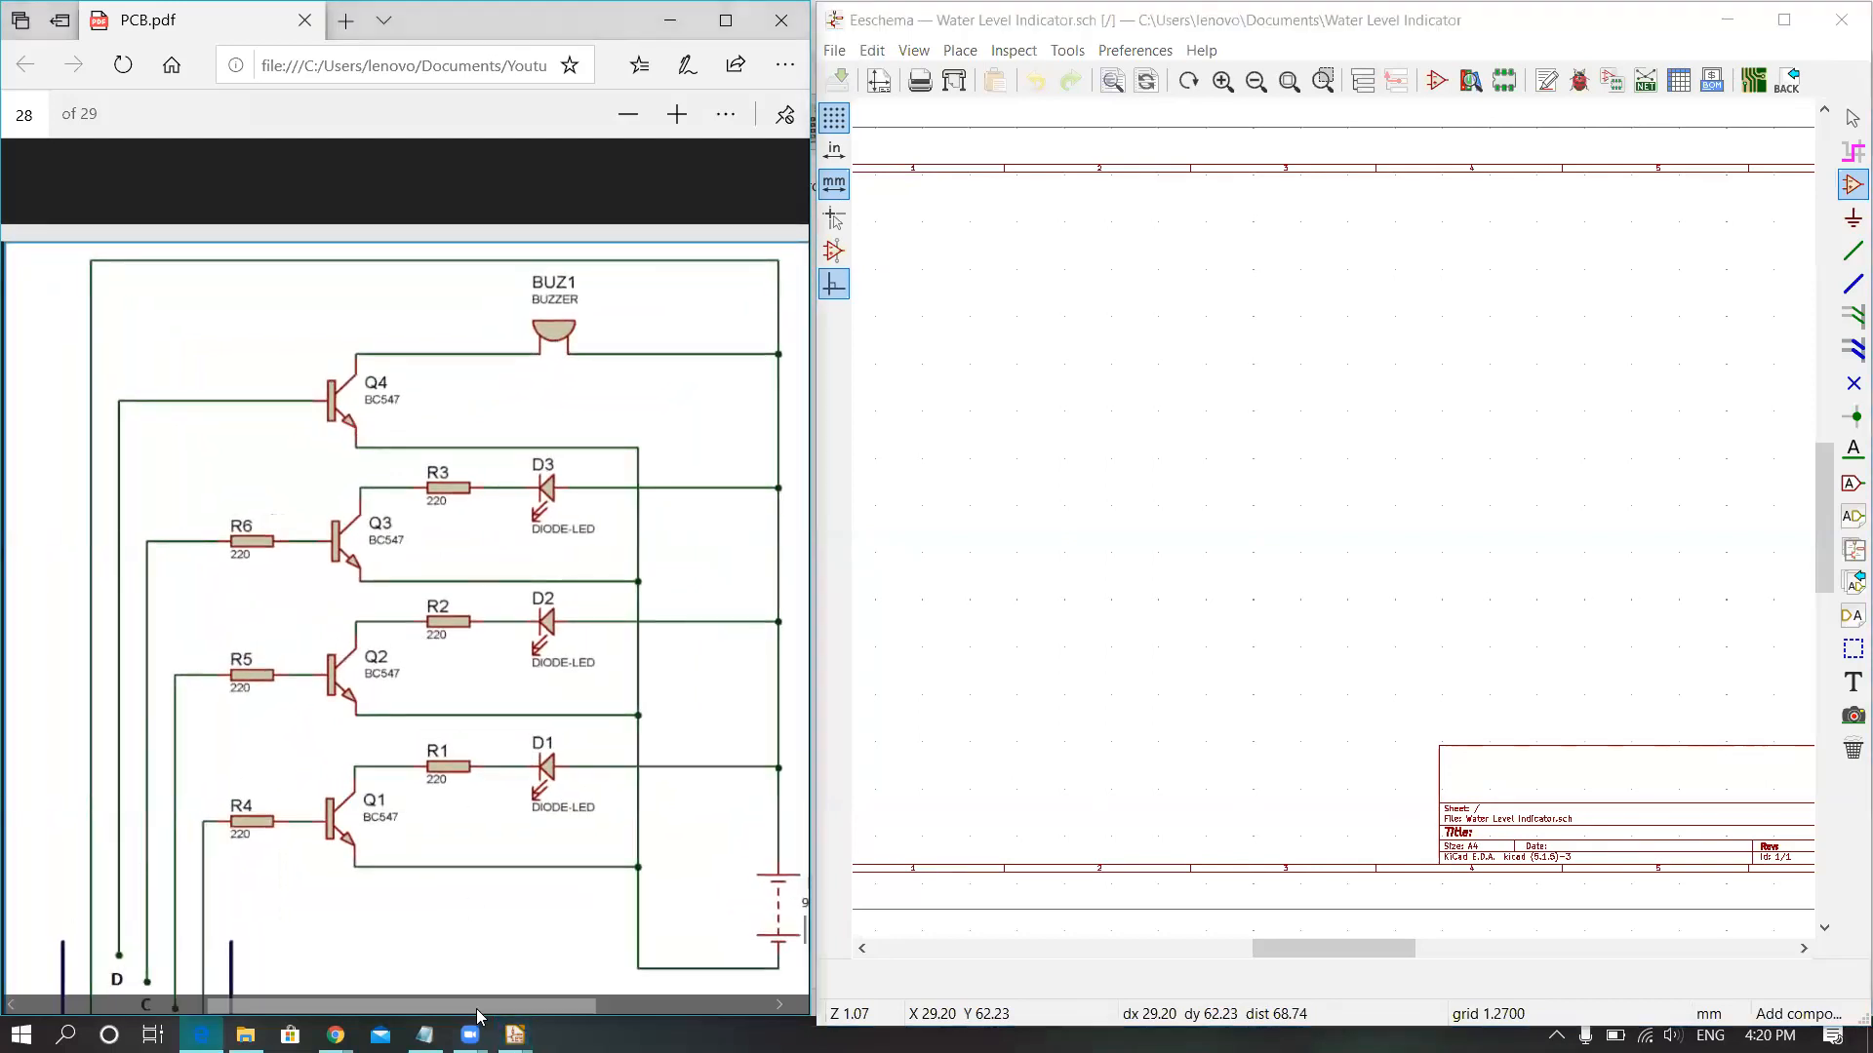
left_click_drag(530, 1005, 552, 1003)
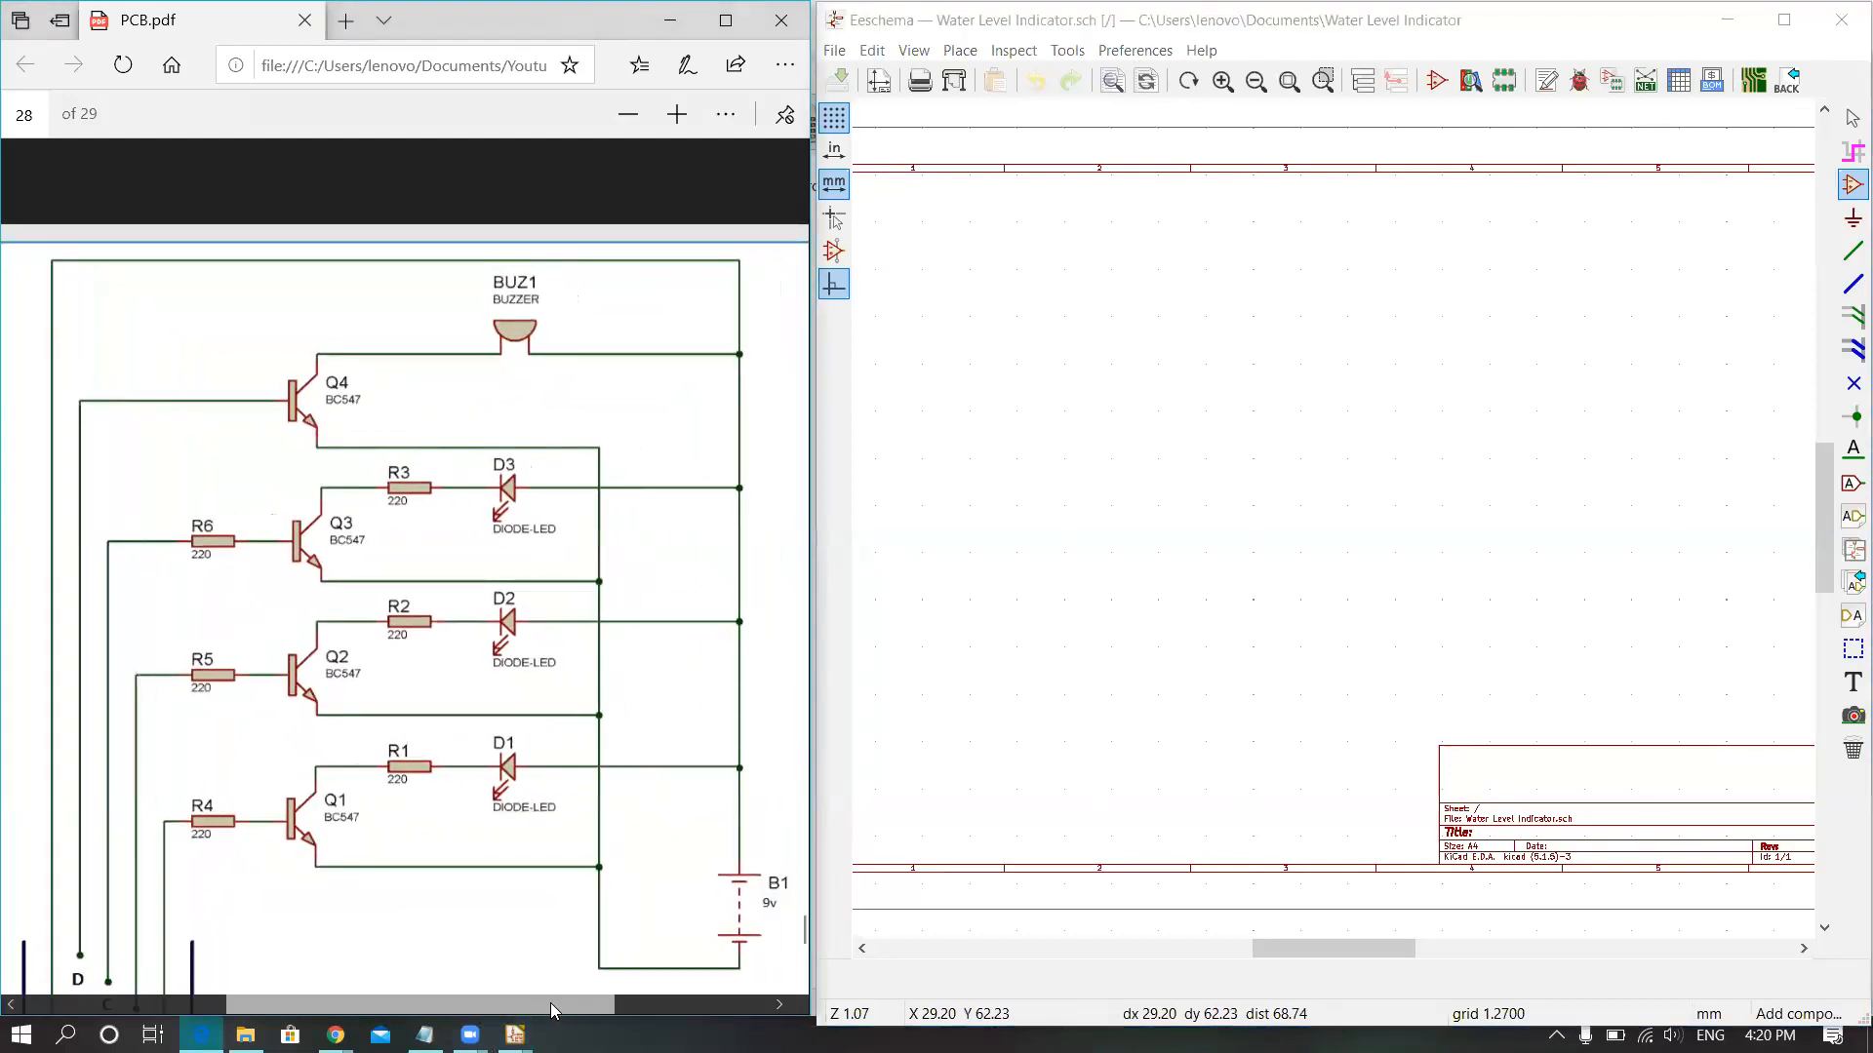
scroll(425, 724, "down", 1, "ctrl")
scroll(425, 723, "down", 2)
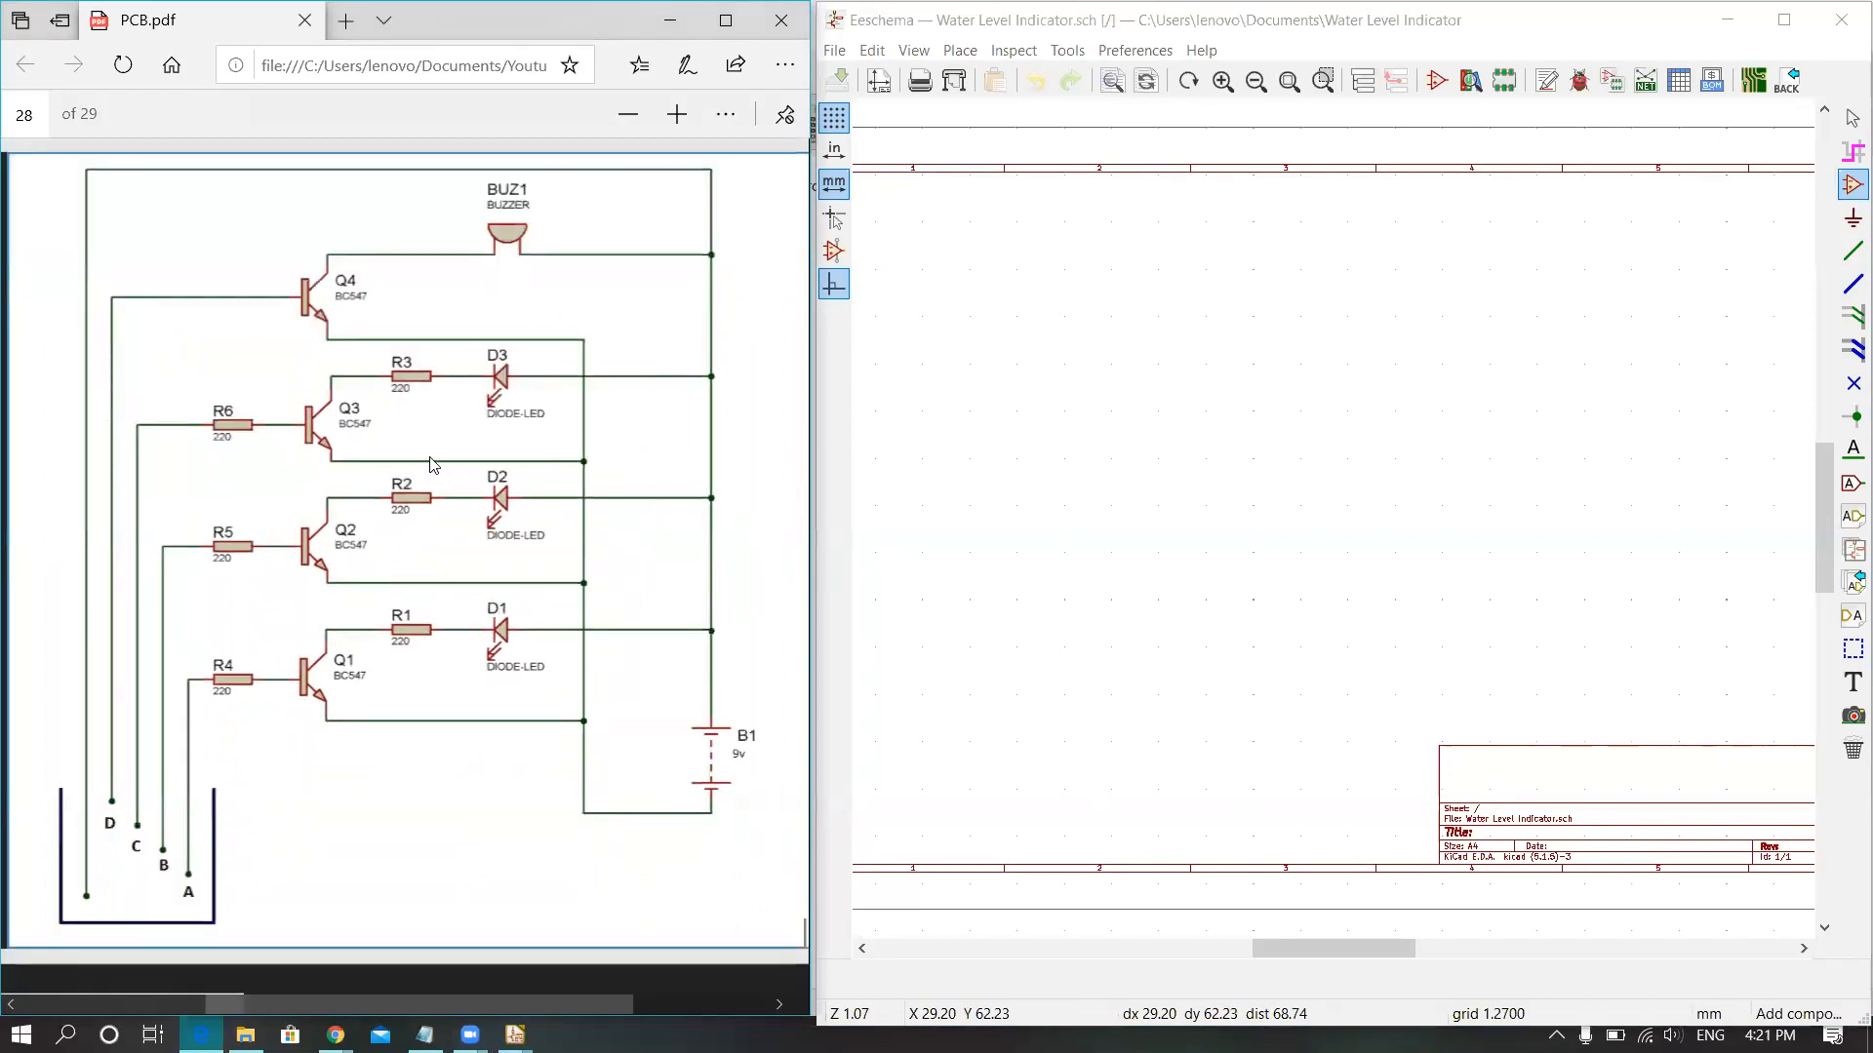
scroll(406, 381, "up", 1, "ctrl")
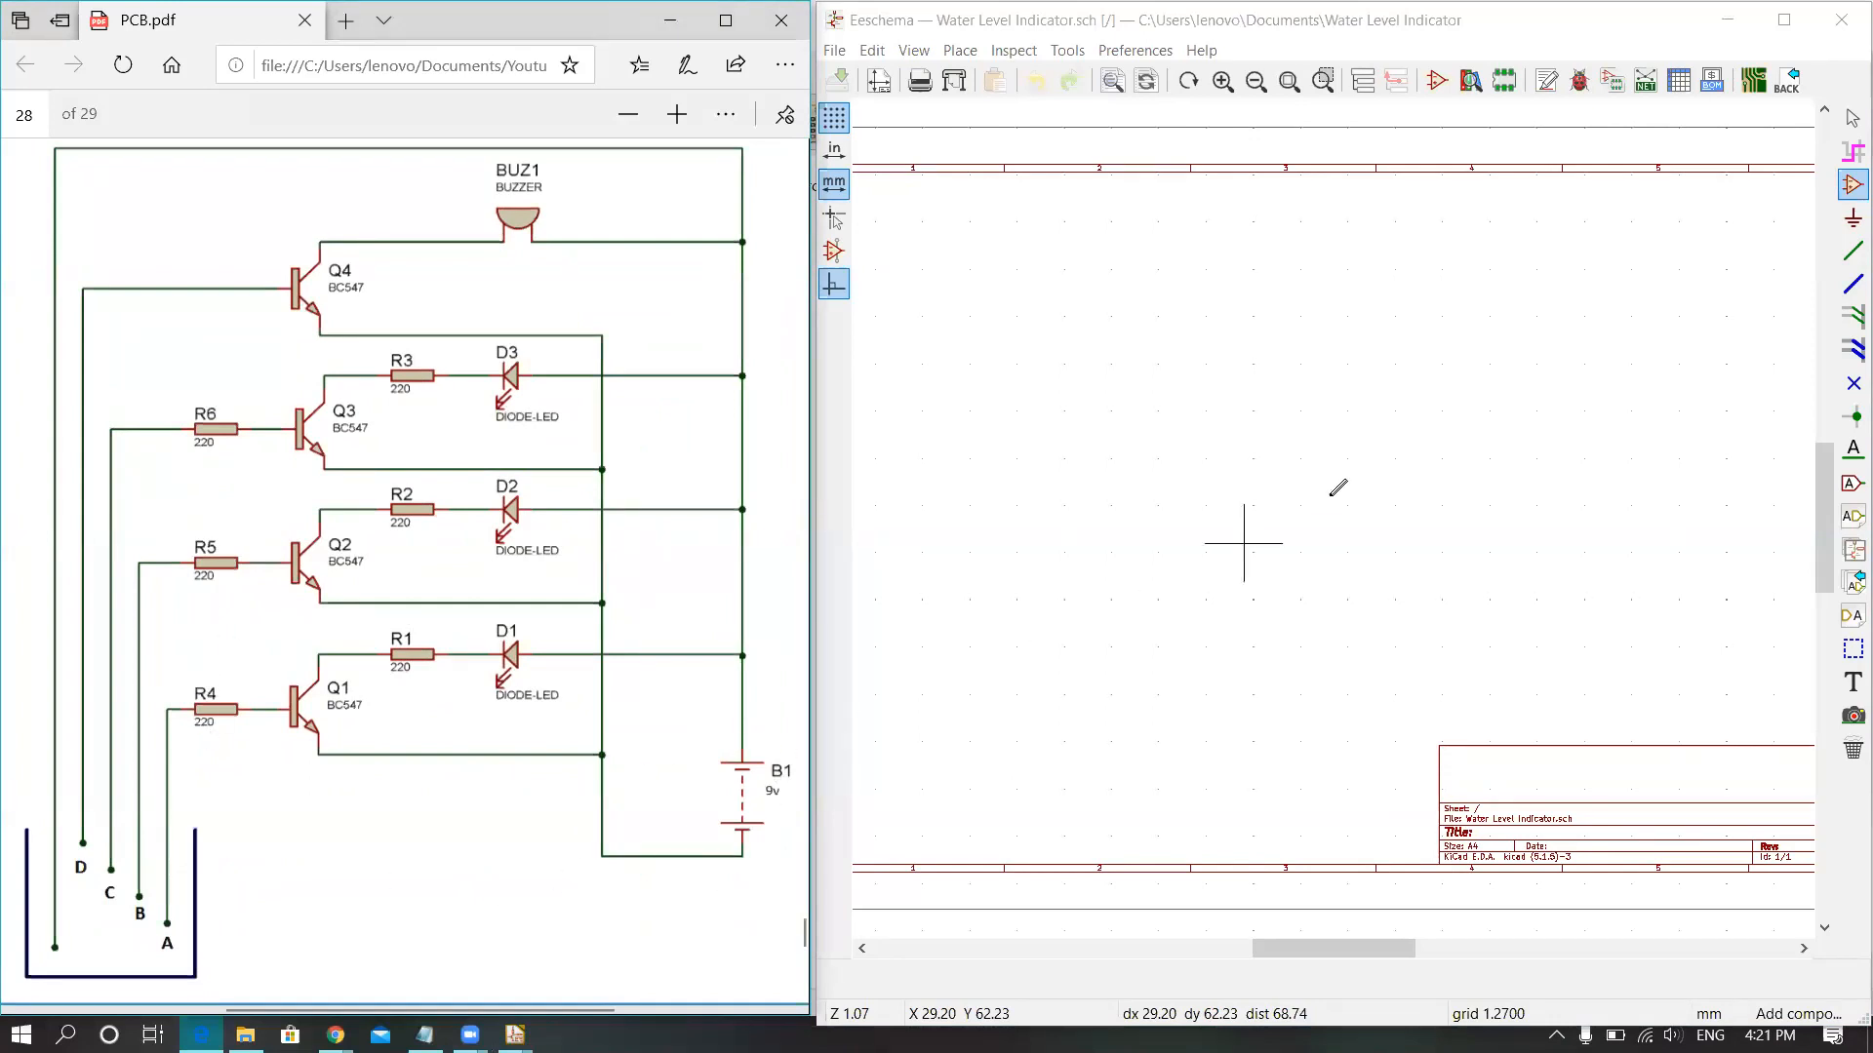
Step: Activate the Place Symbol tool in the schematic editor and open the symbol chooser with the whole sheet in view
left_click(1847, 190)
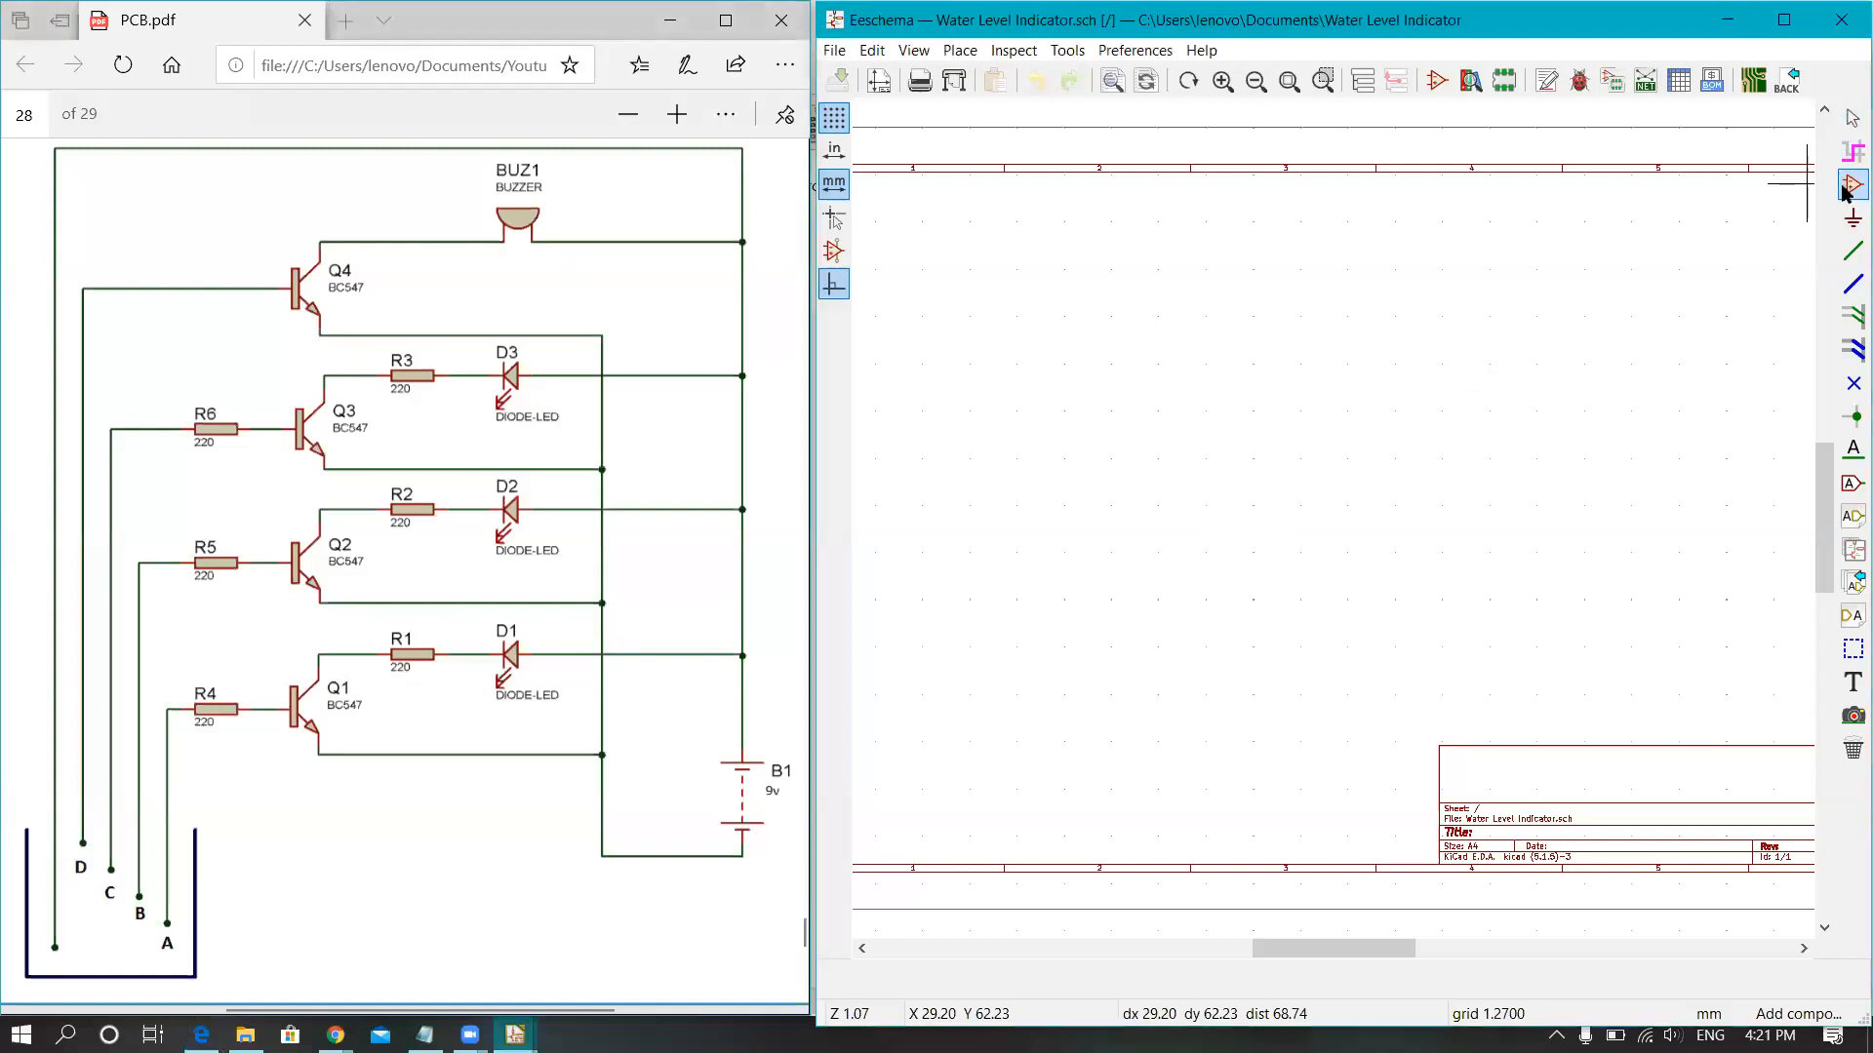
left_click(515, 1033)
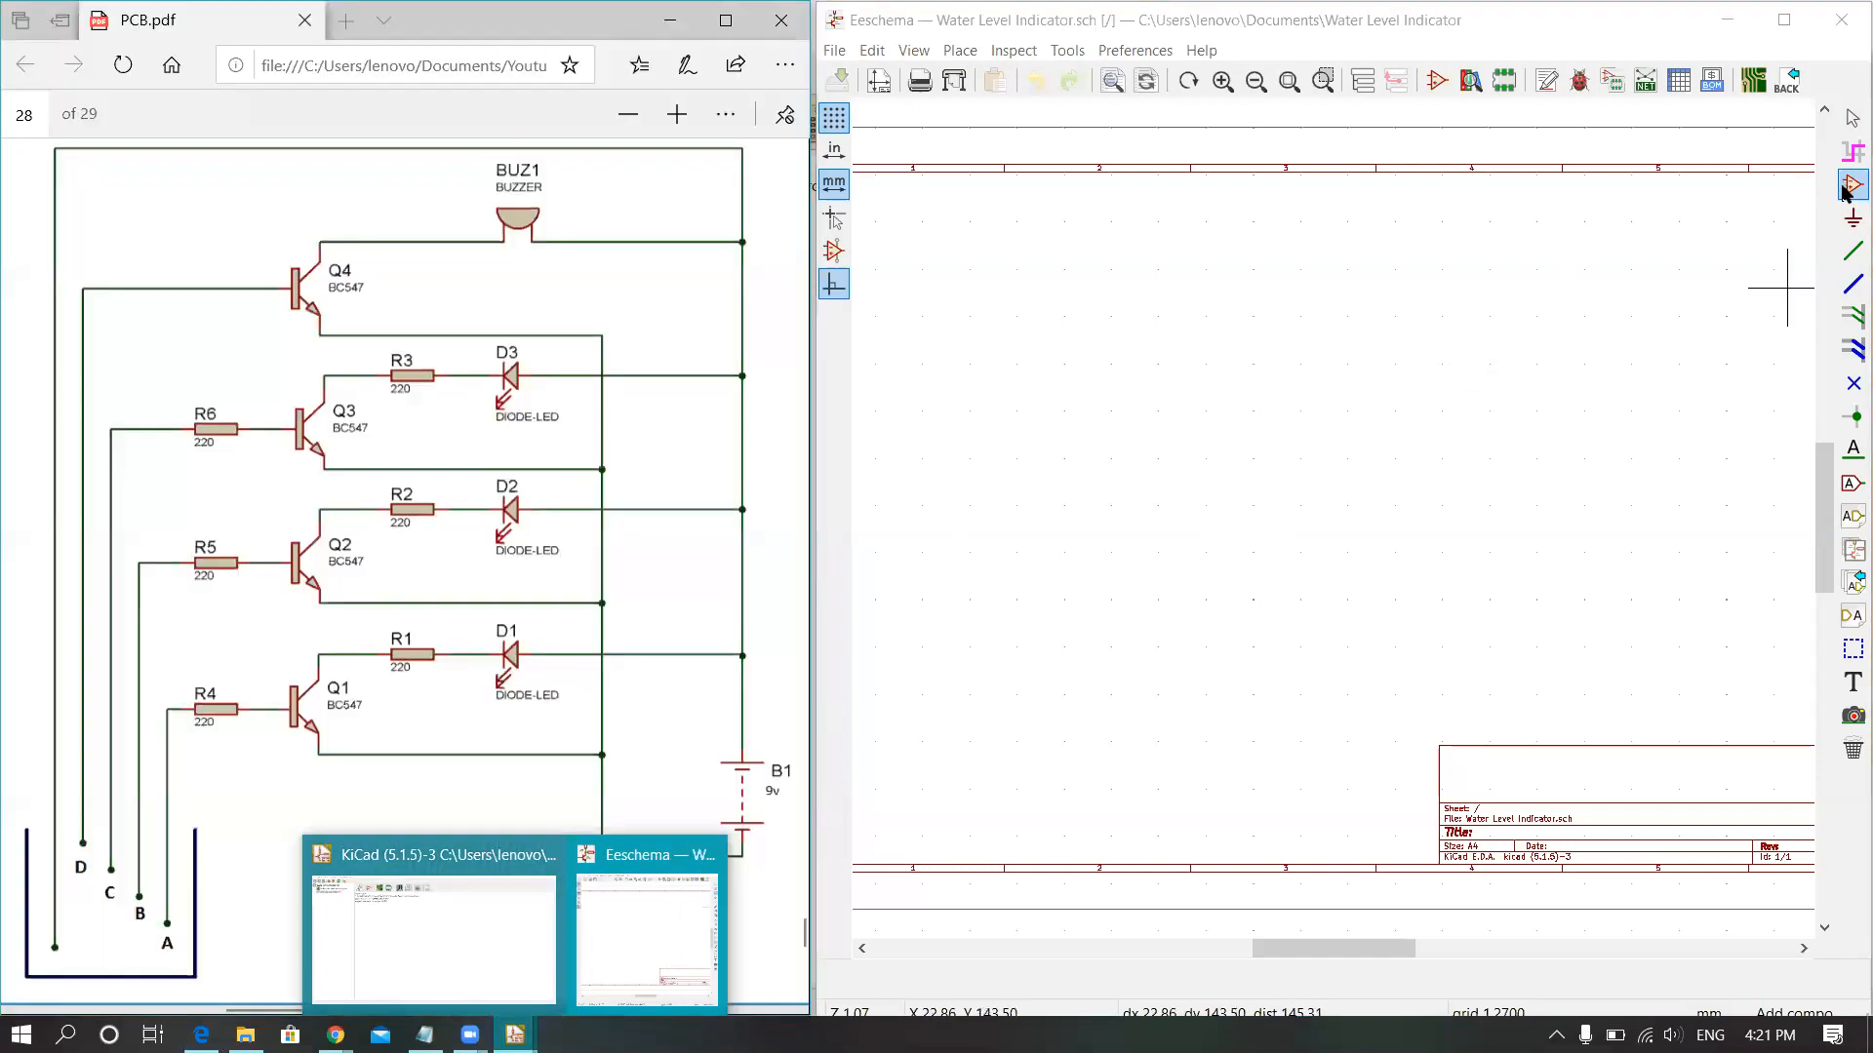
left_click(1846, 192)
left_click(1852, 219)
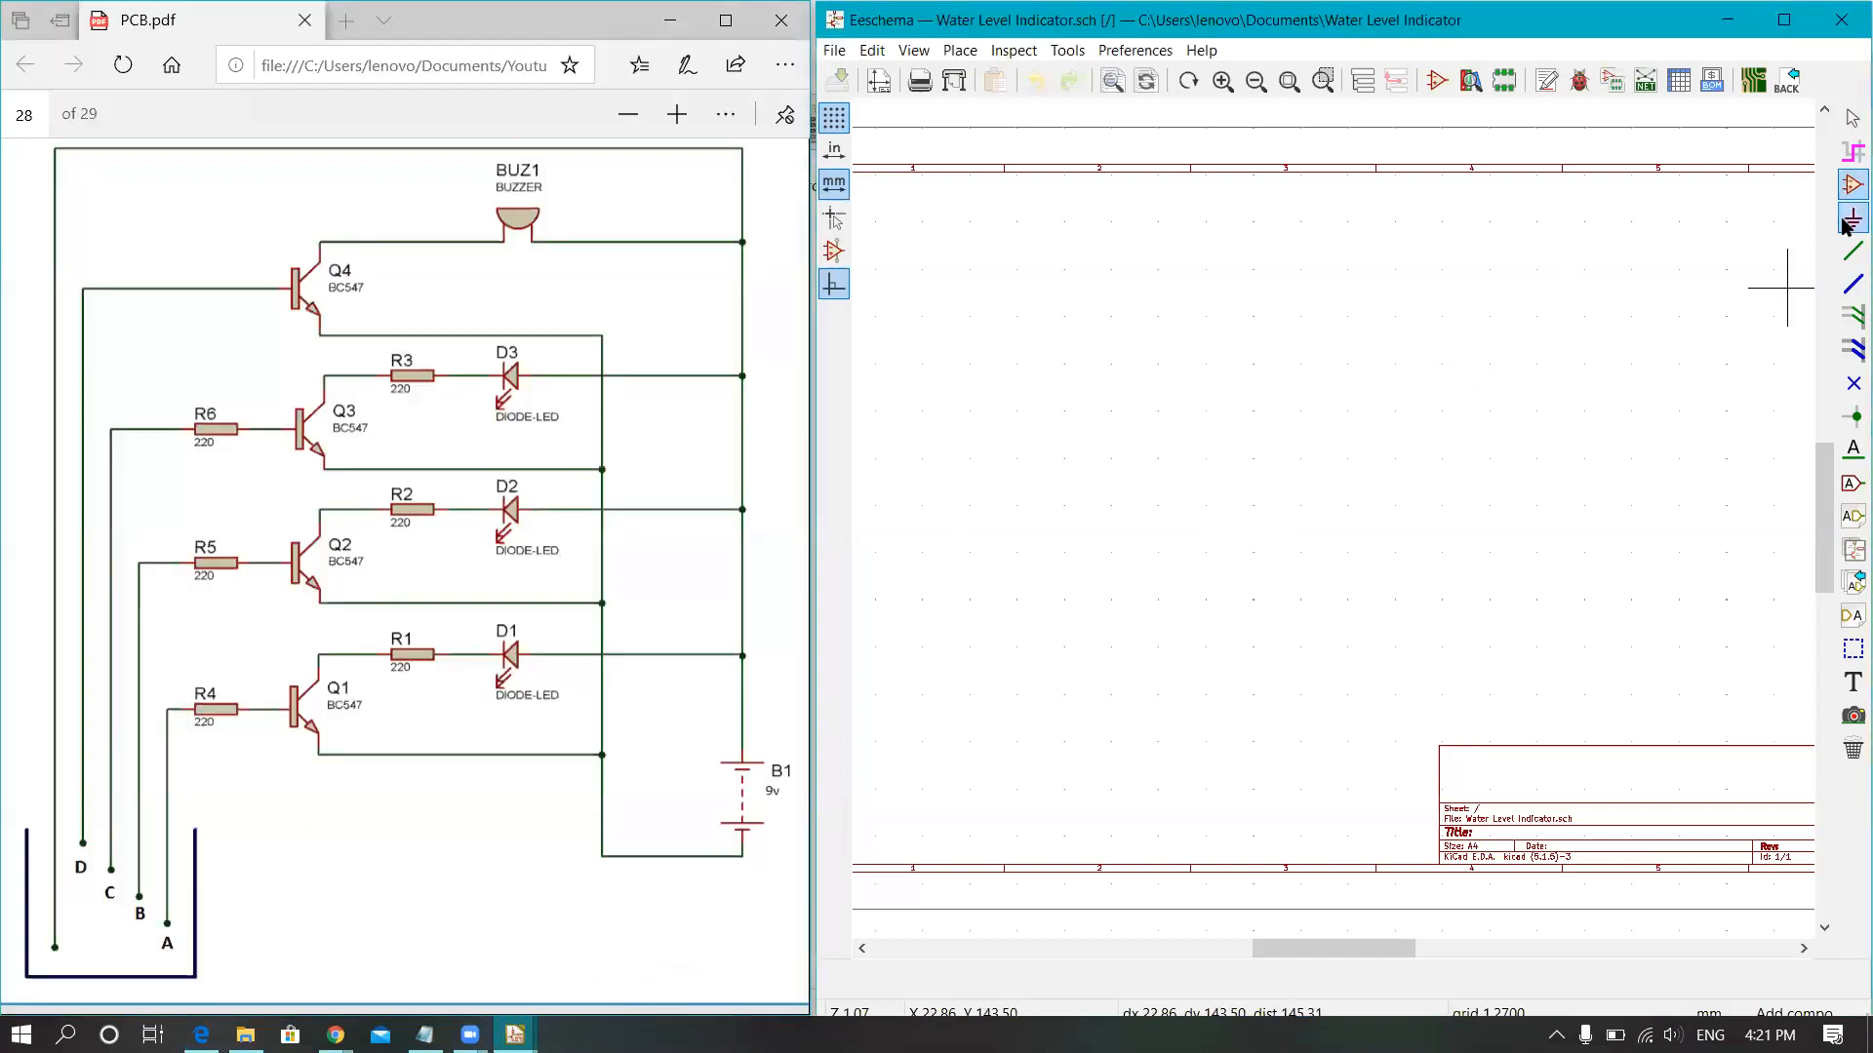
left_click(1846, 190)
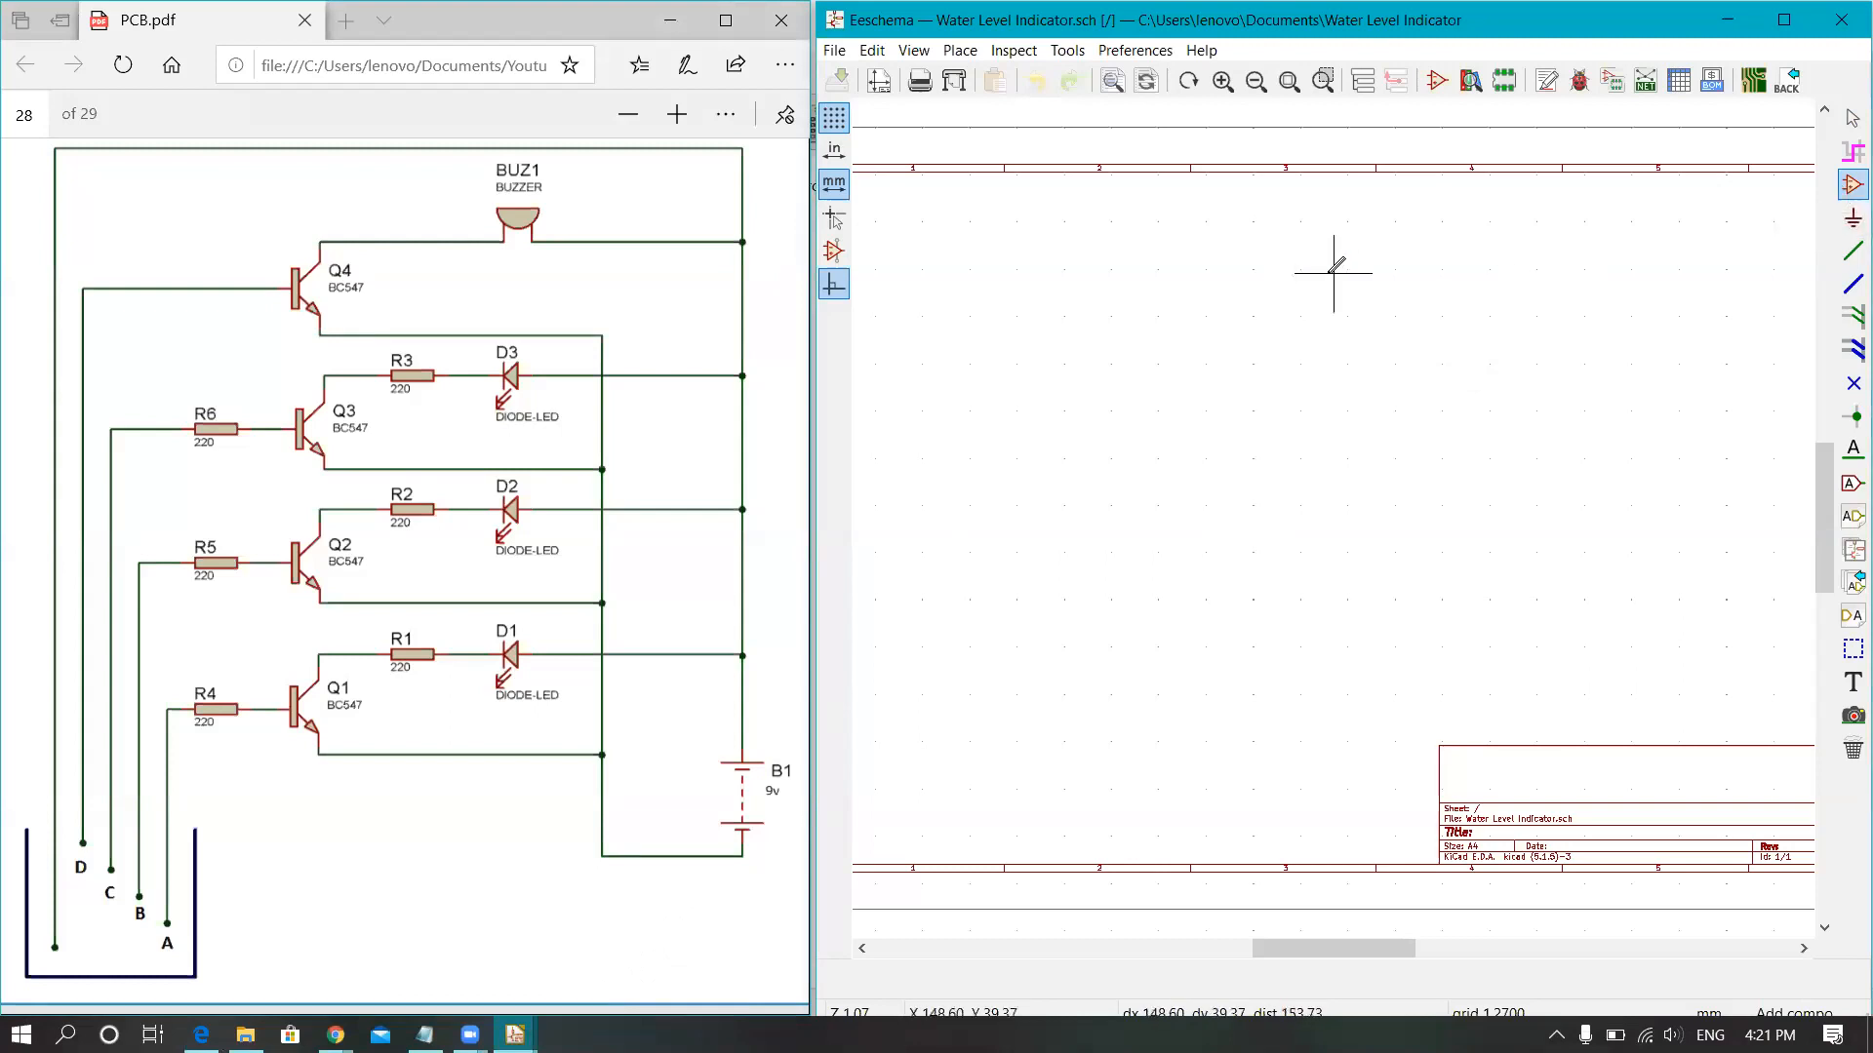
scroll(1328, 273, "right", 1)
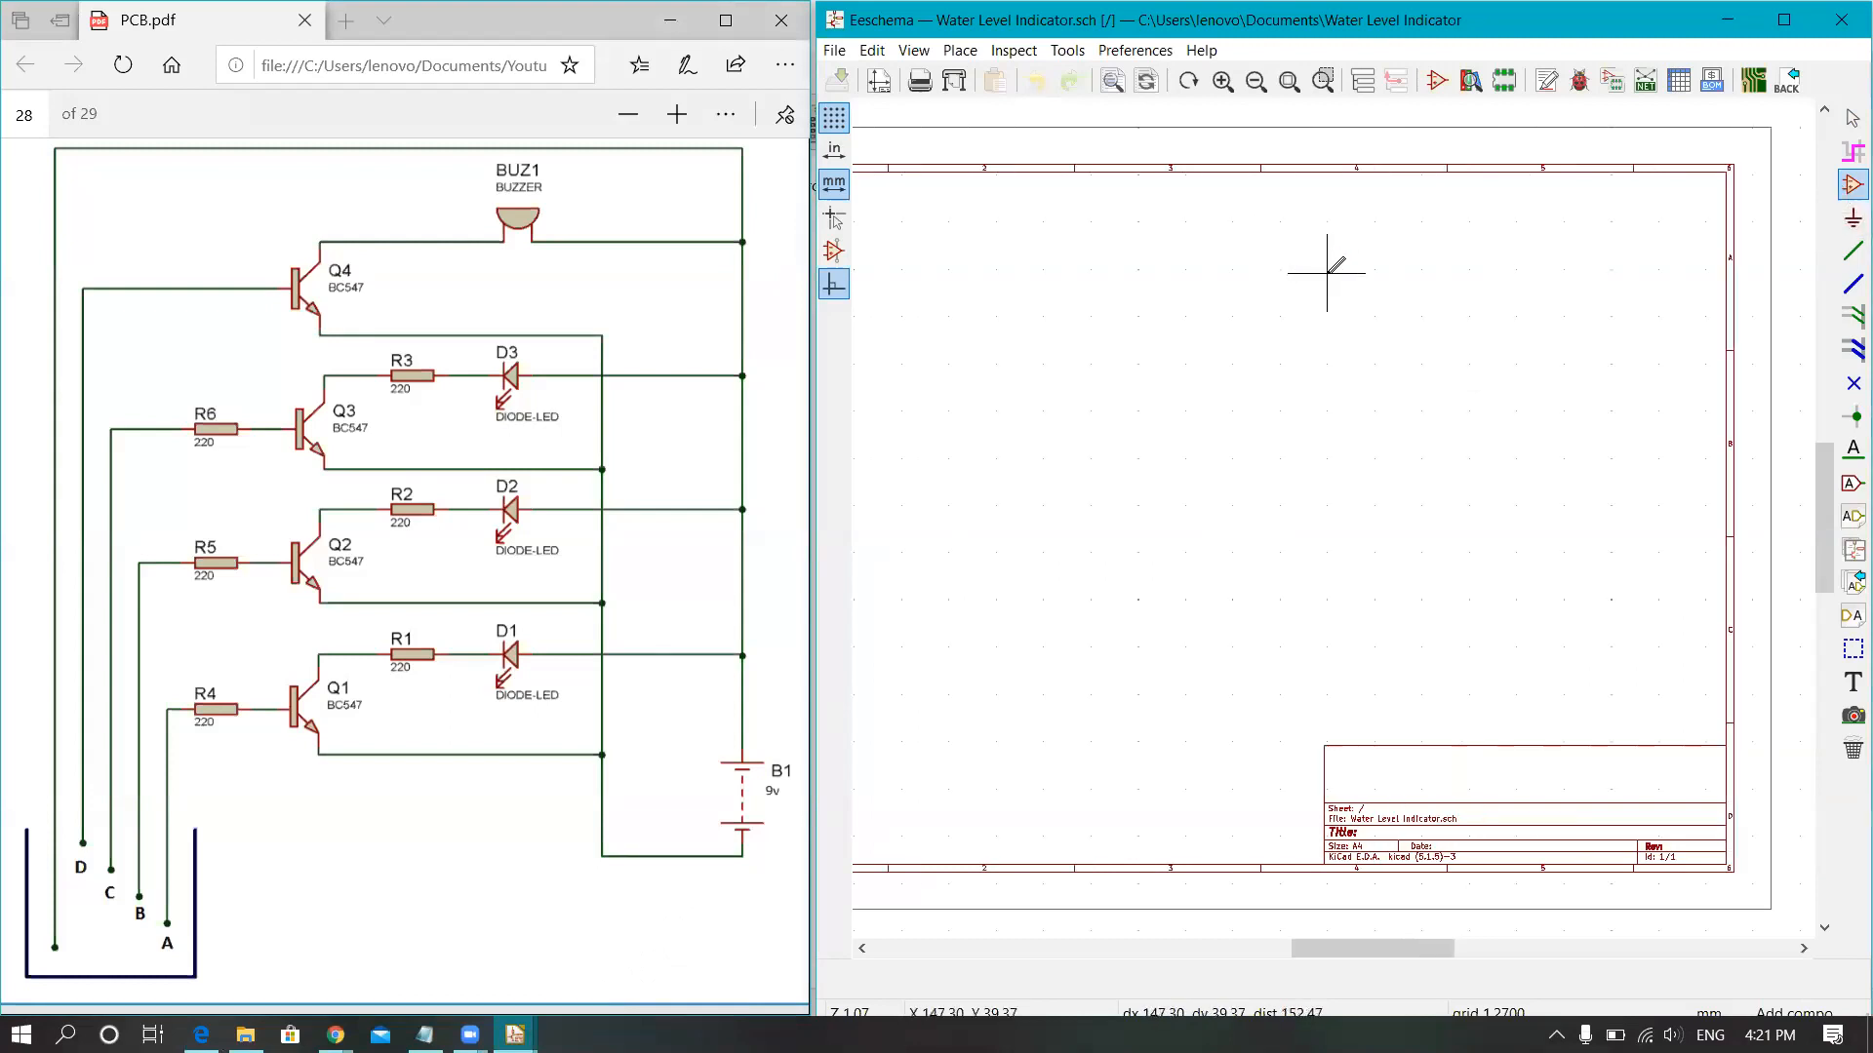
left_click_drag(1362, 948, 1304, 946)
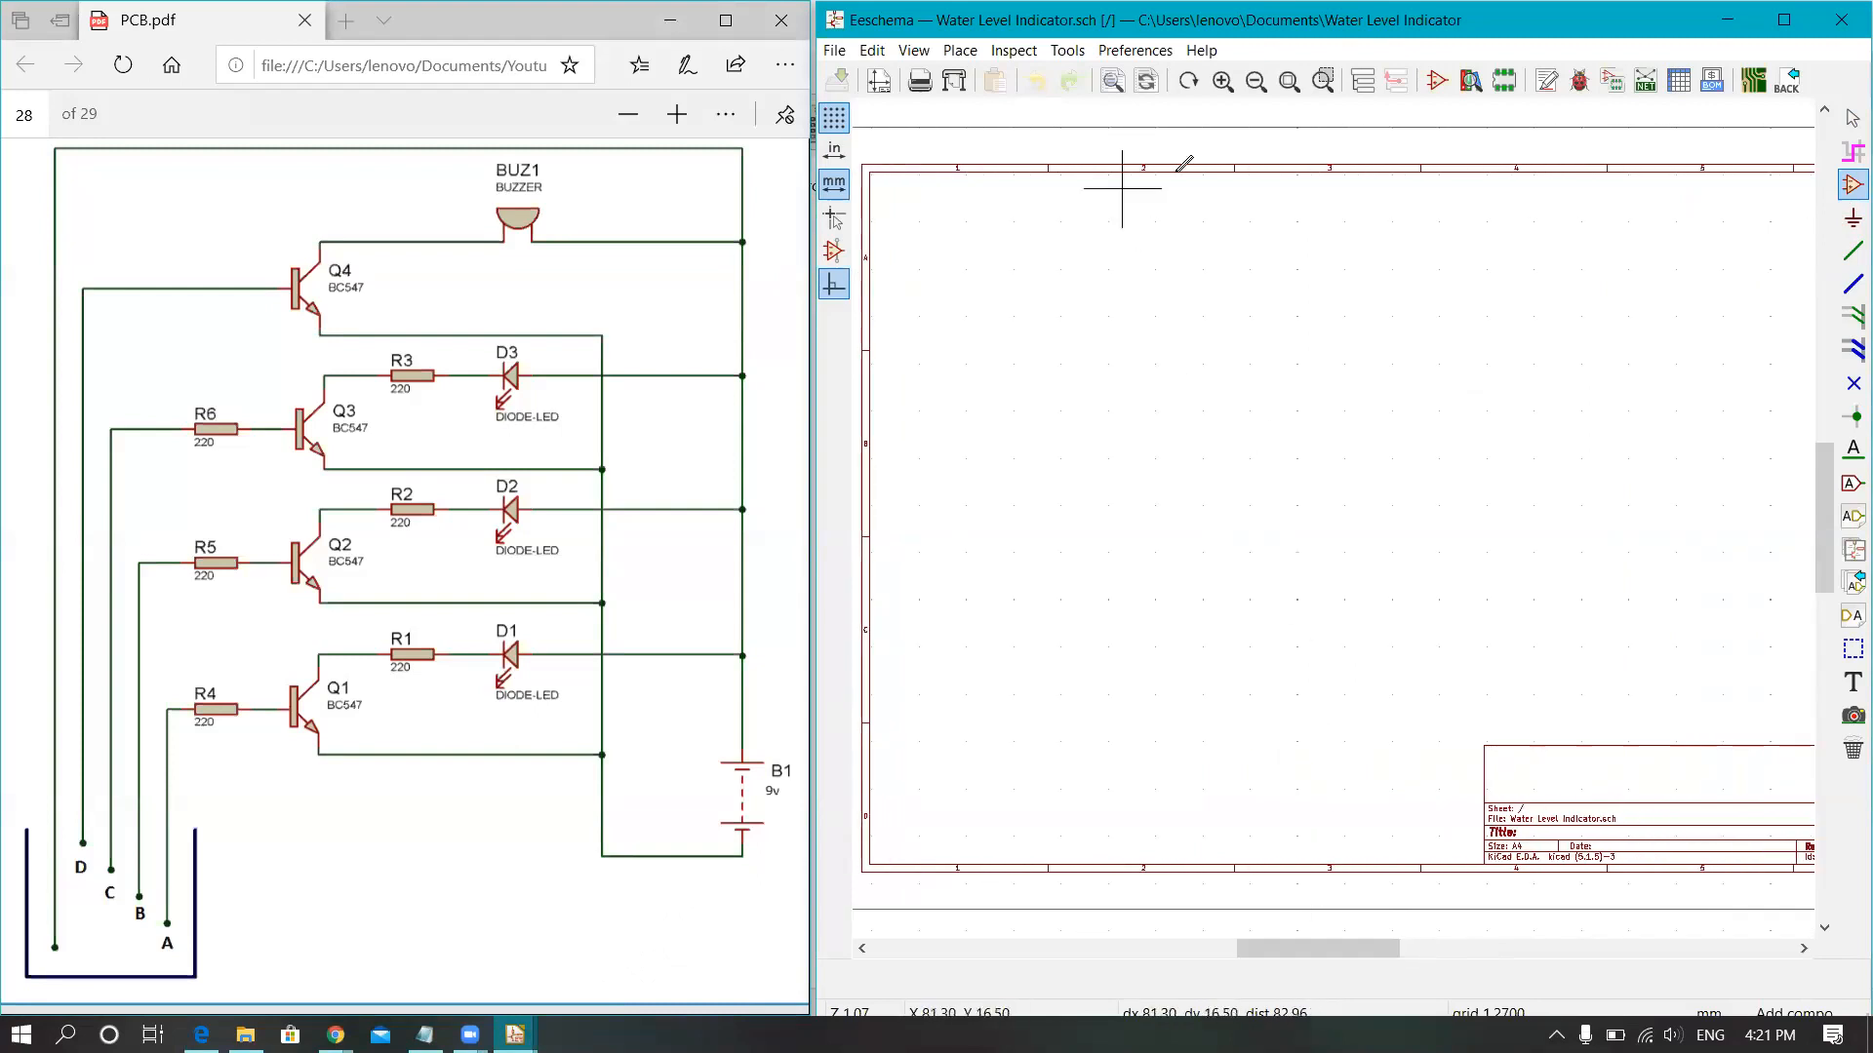
left_click(1323, 81)
left_click(1305, 392)
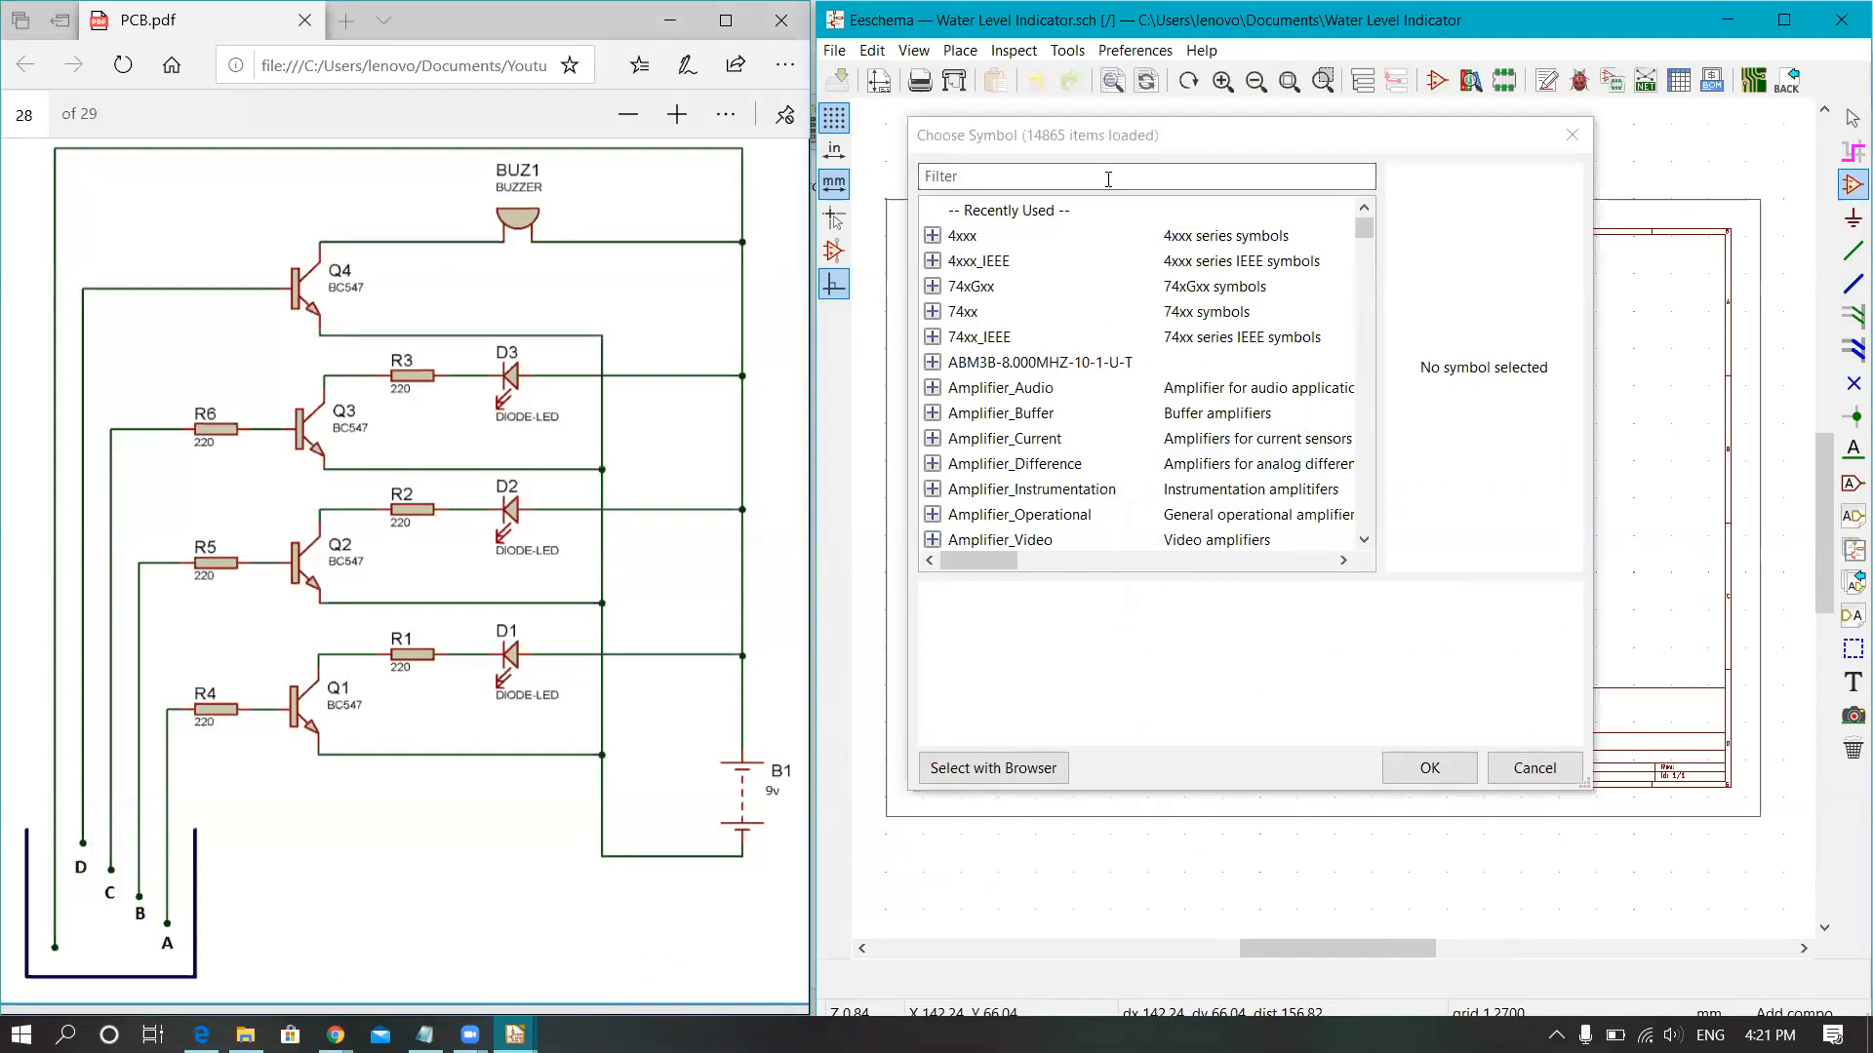
Step: Search for Buzzer and place the Device library's polarized Buzzer symbol in the upper middle of the sheet
left_click(1108, 179)
type("B")
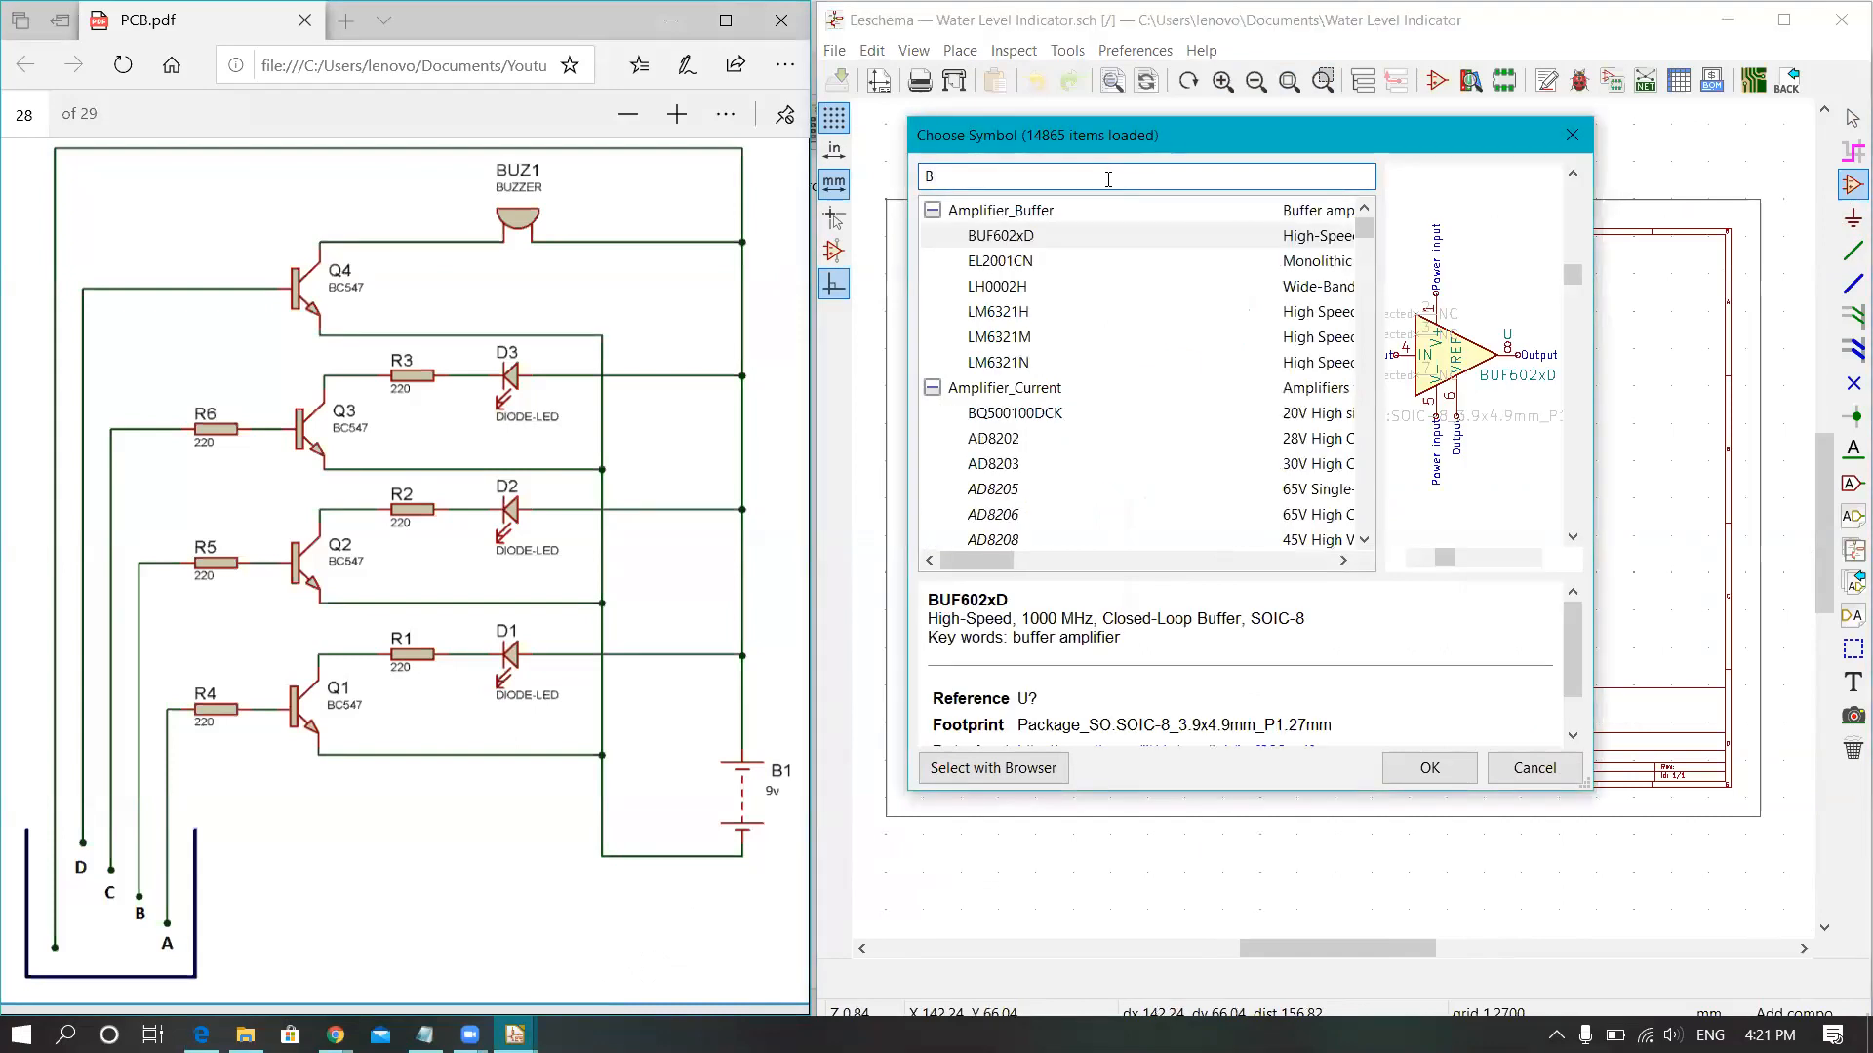
type("uzzer")
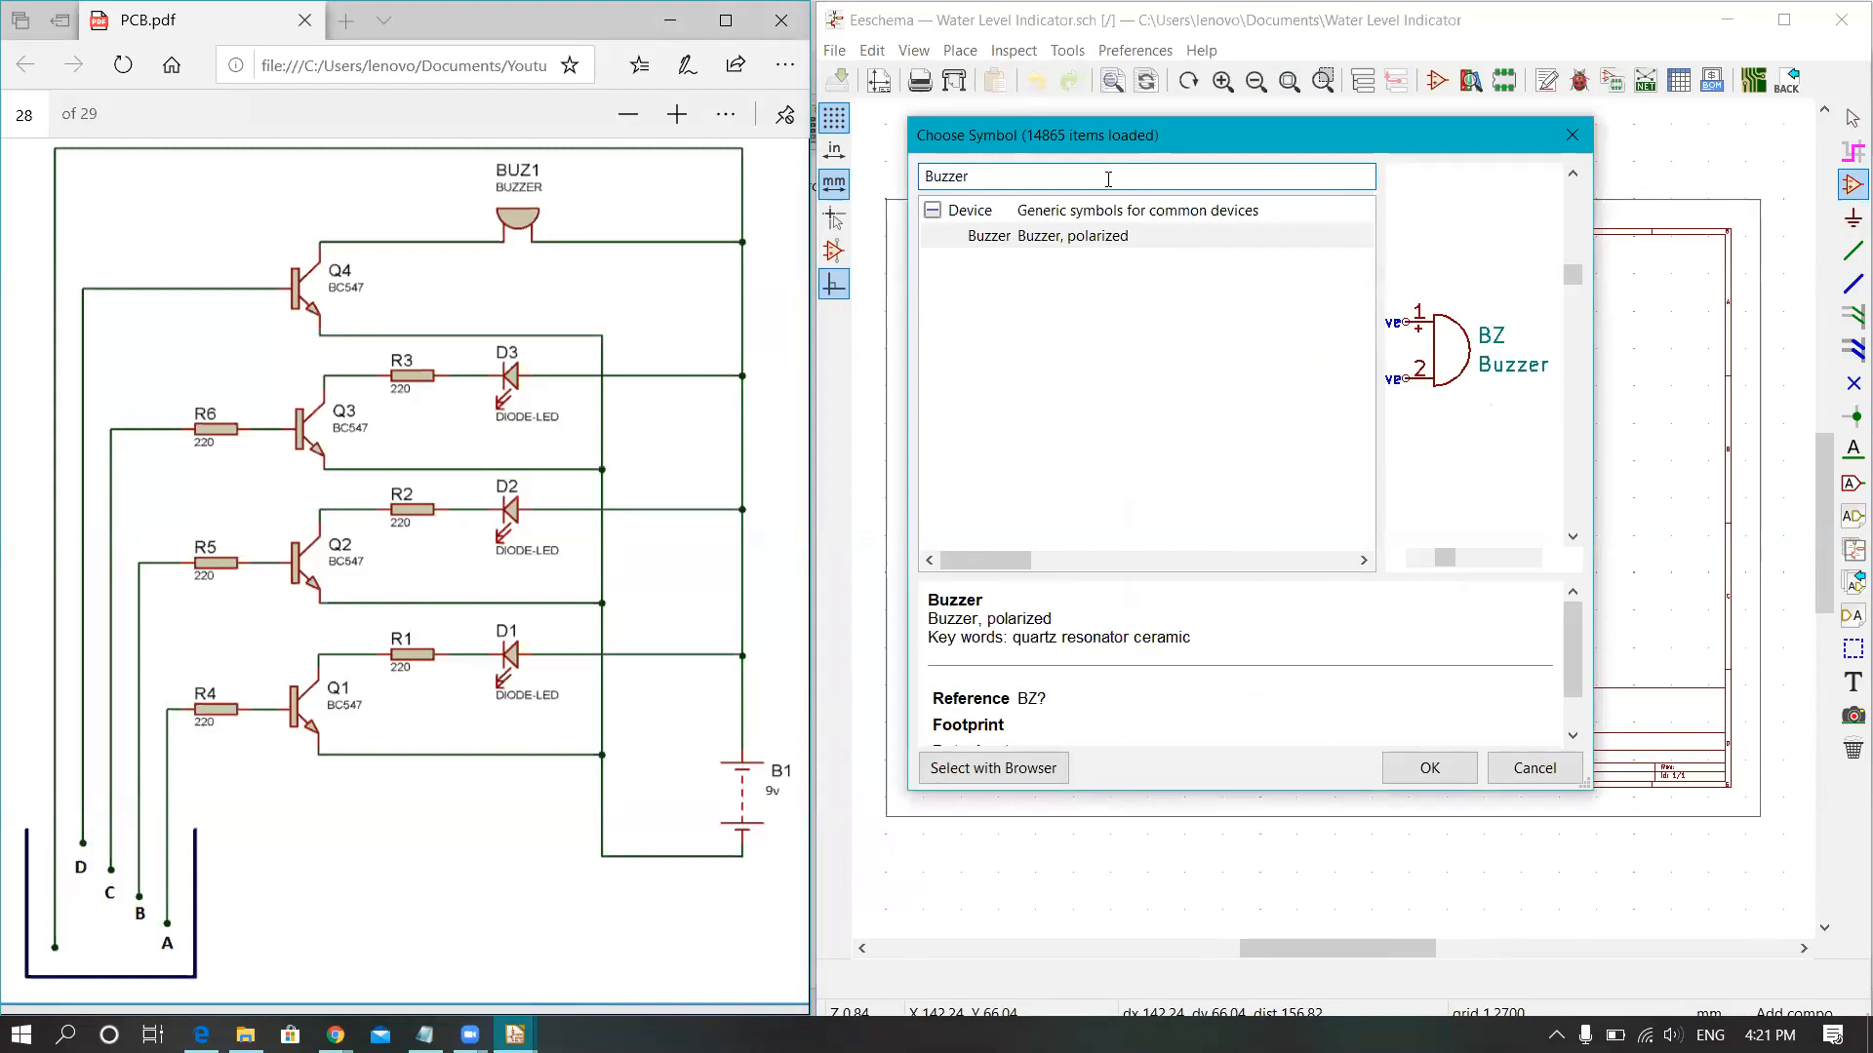
key("Return")
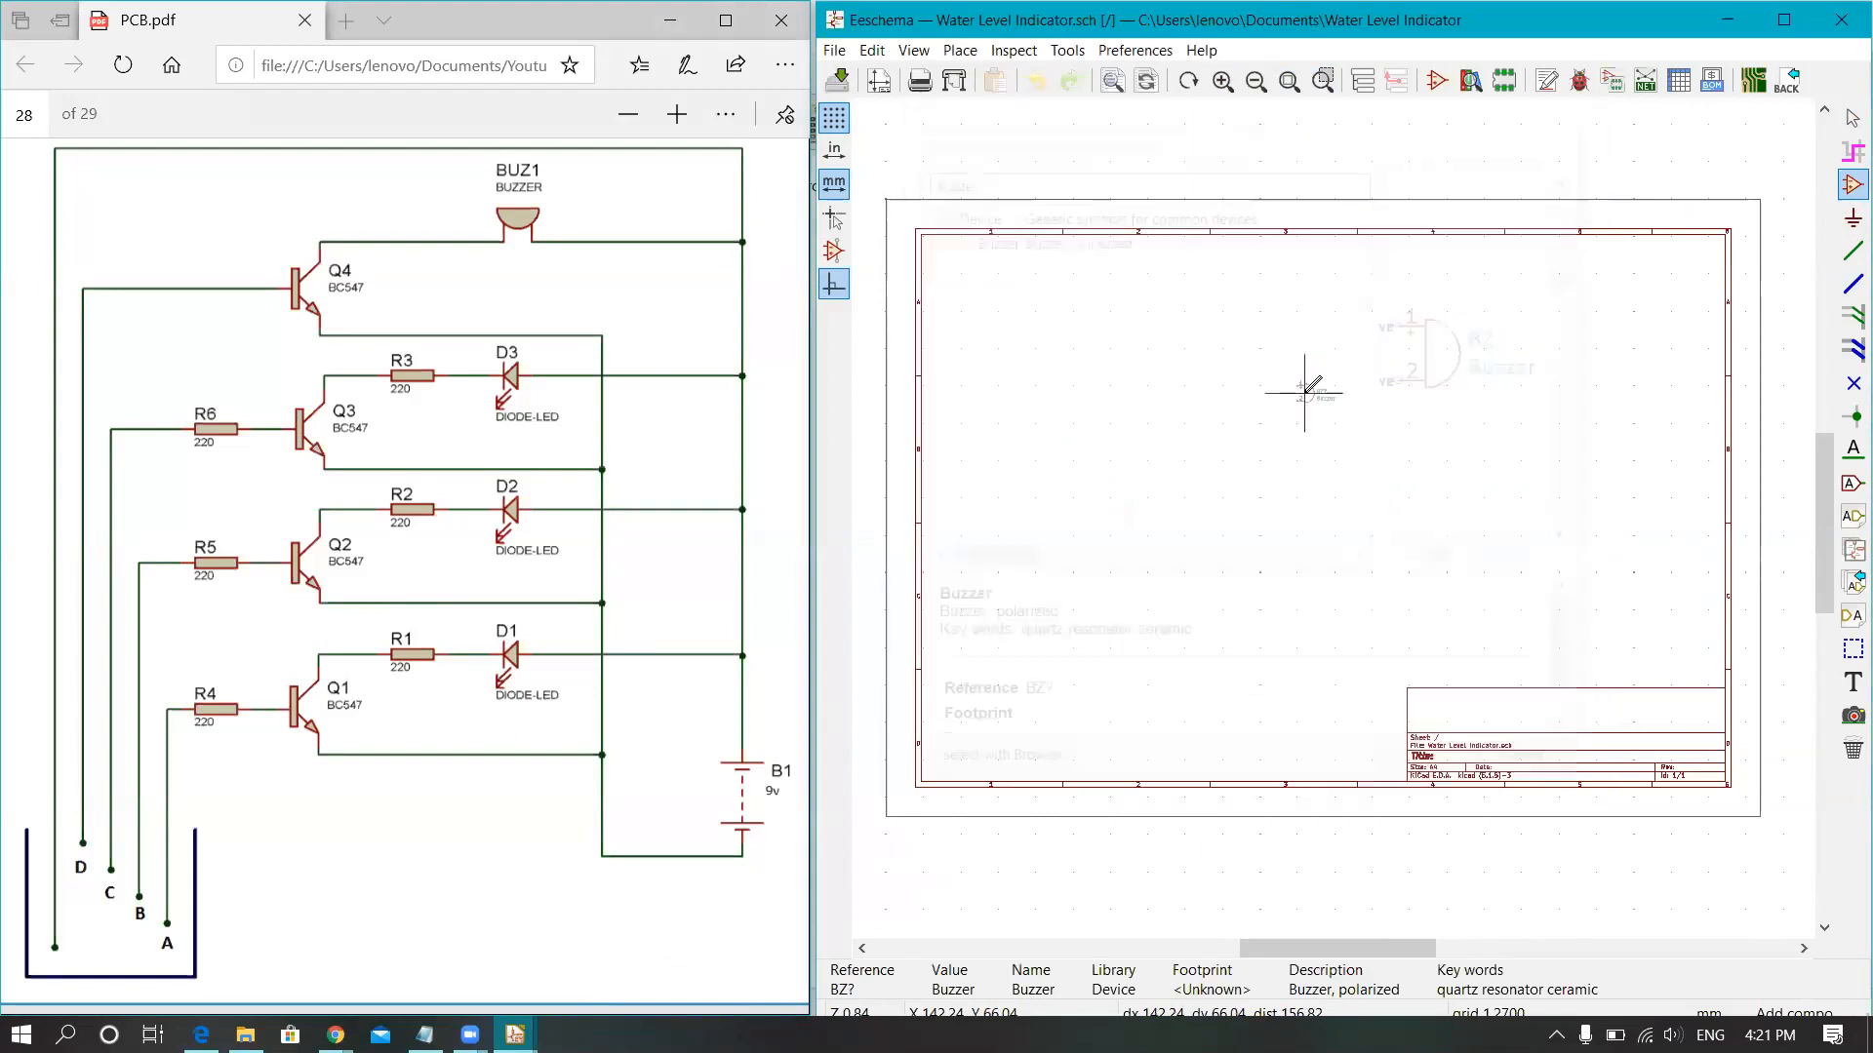
left_click(1277, 322)
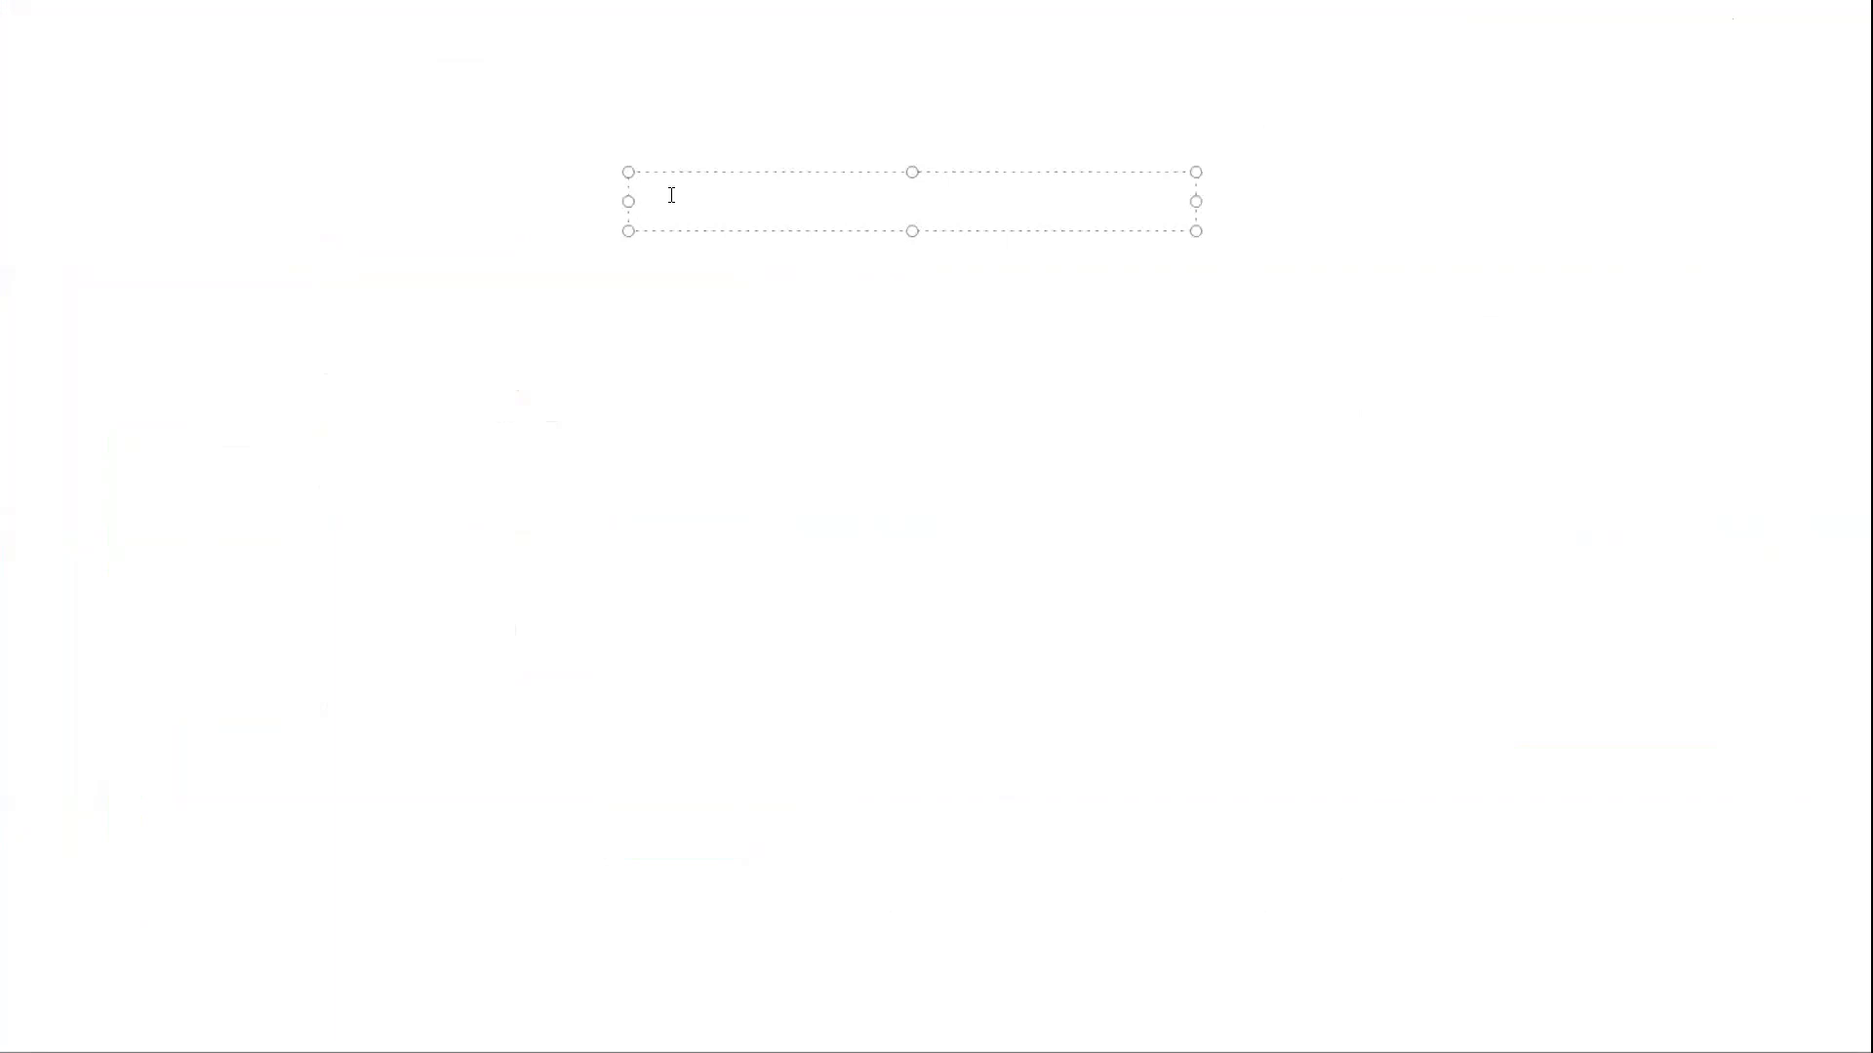
Step: On the whiteboard, add a text note listing the shortcut labels m:, r:, del: and c: on separate lines
type("m")
key("BackSpace")
type("m:")
key("Return")
type("r")
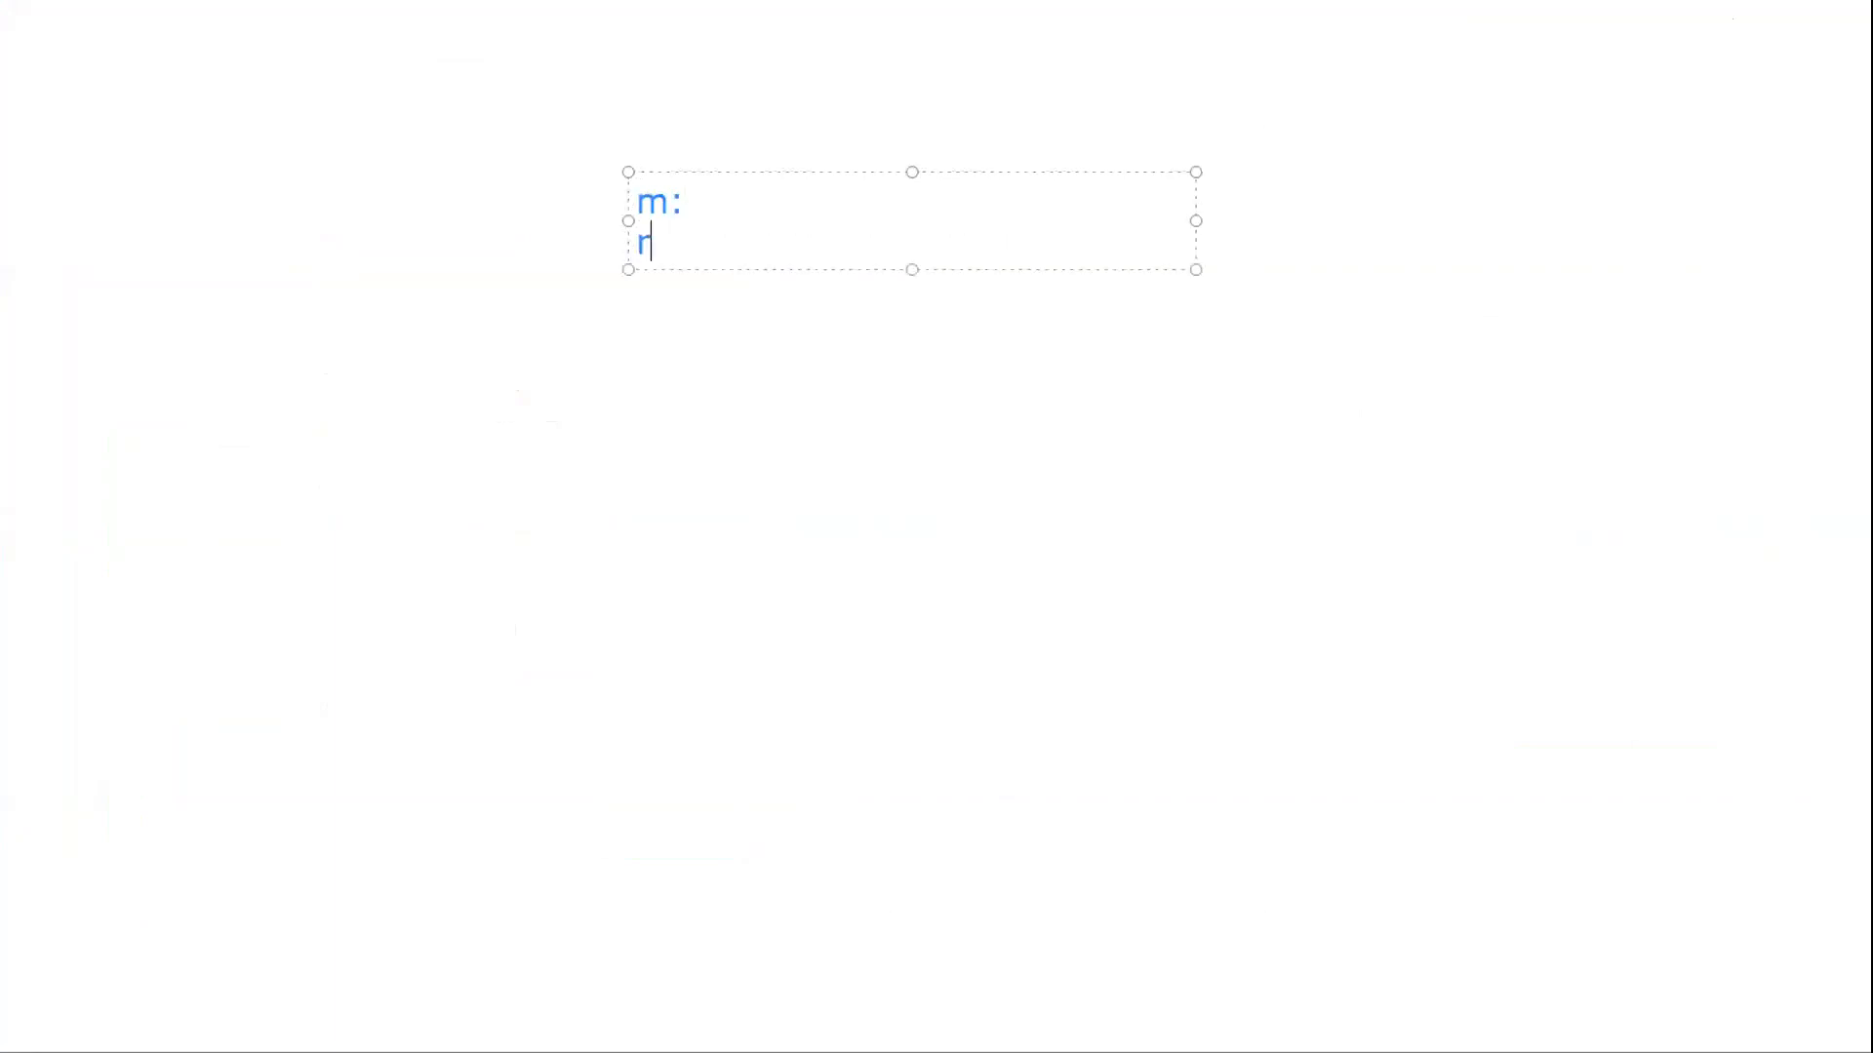
type(":")
key("Return")
type("del:")
key("Return")
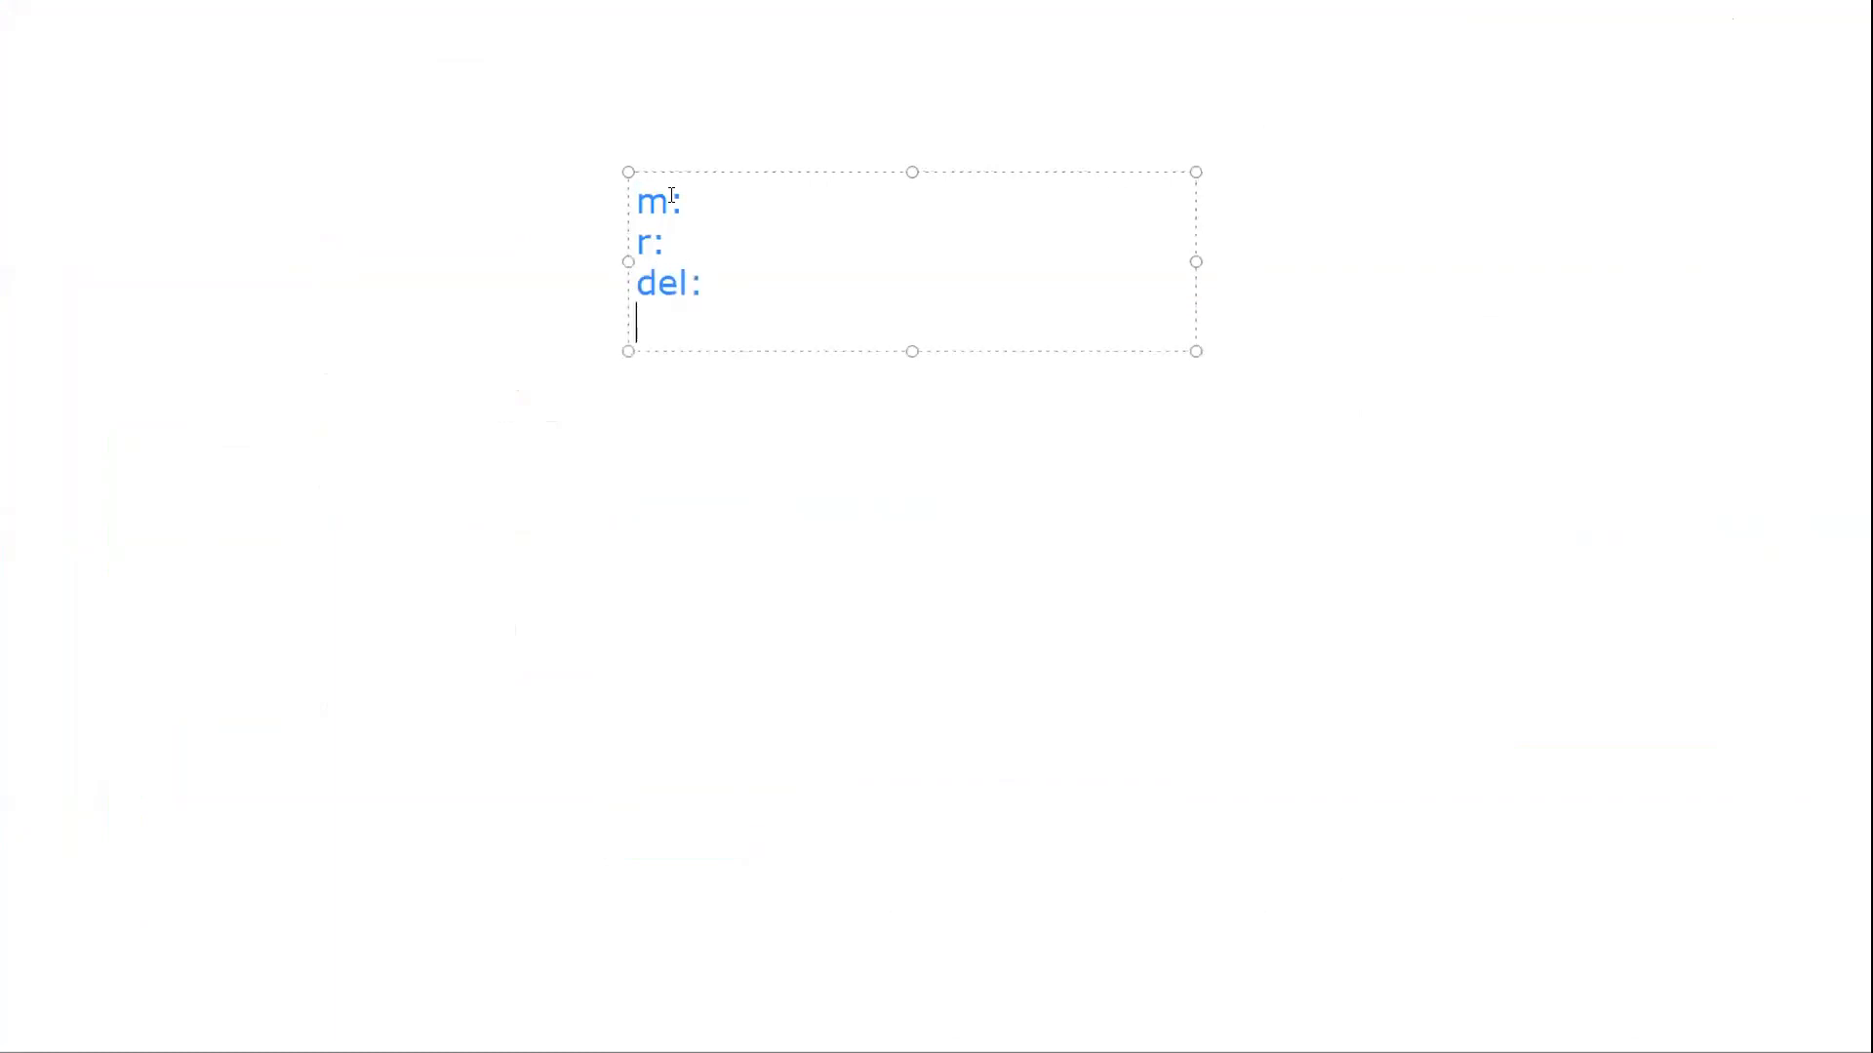
type("c:")
key("Return")
Step: Complete the first two shortcut notes with move after m: and rotate after r:
key("Up")
key("Up")
key("Up")
key("Up")
key("Right")
key("Right")
type("move")
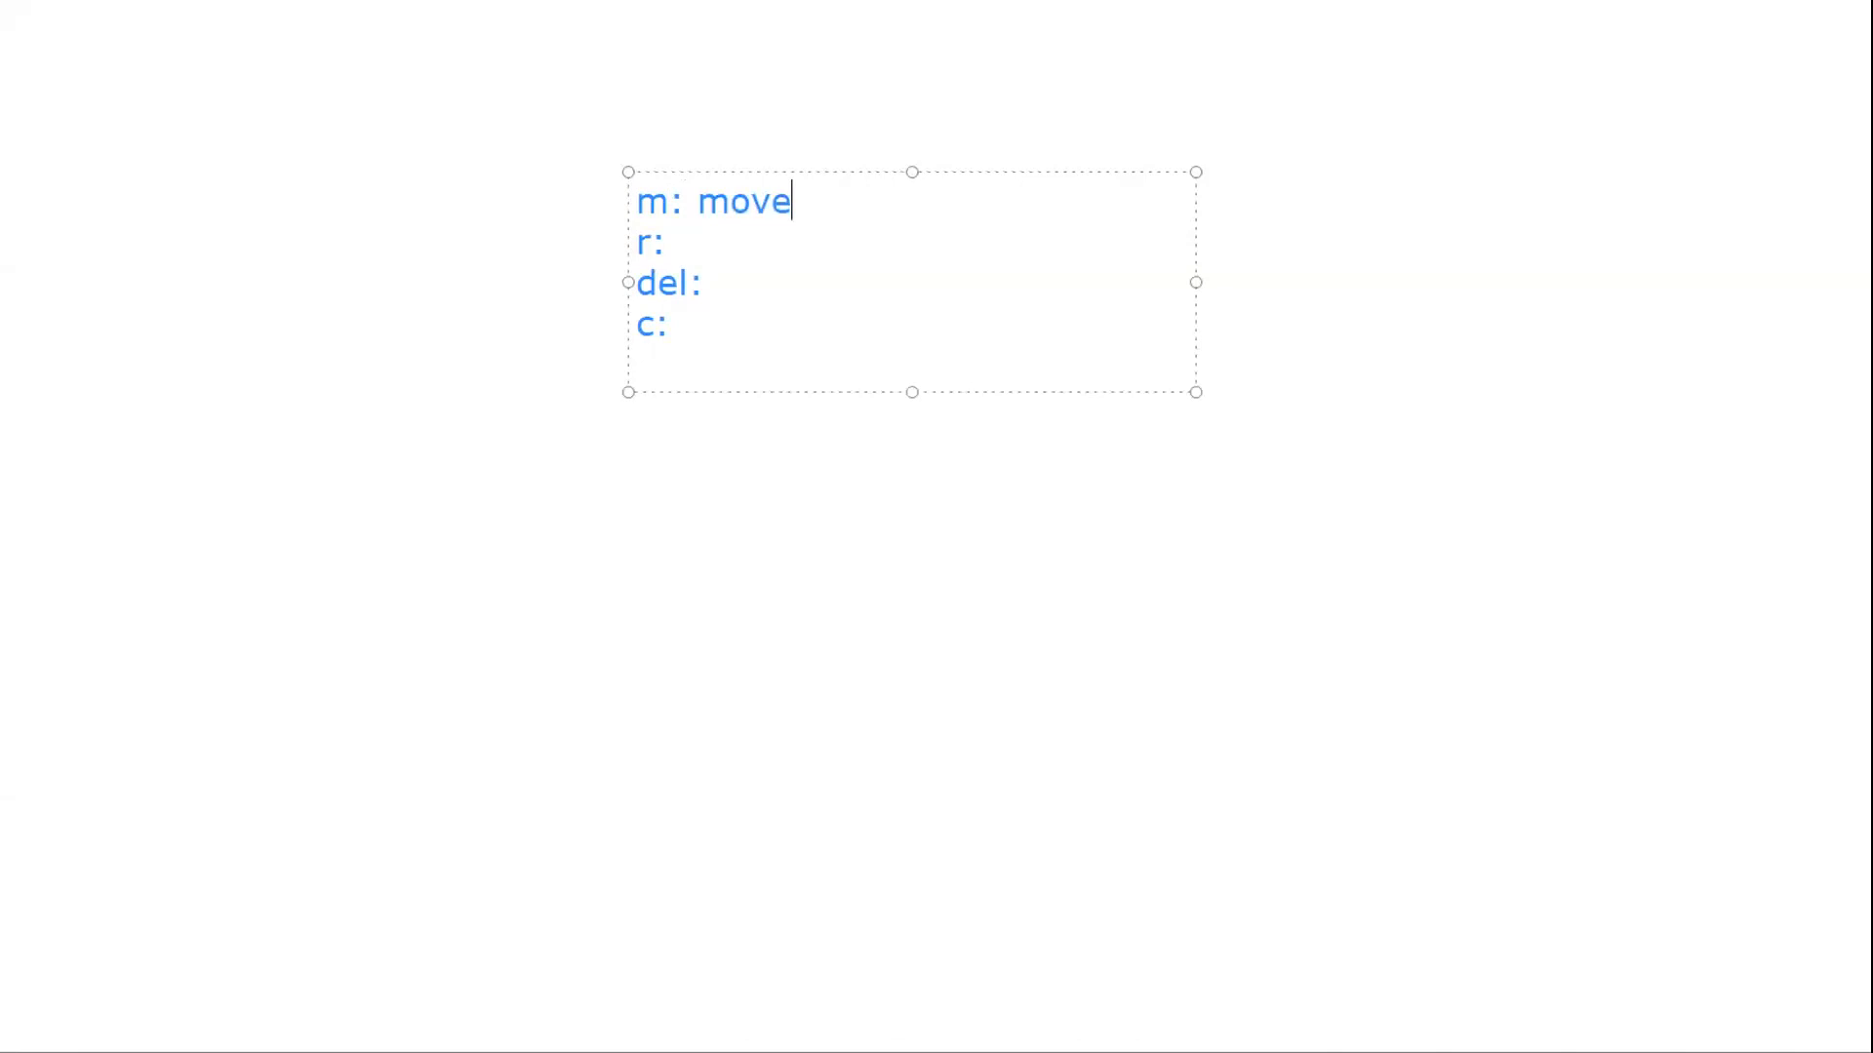
left_click(667, 241)
type("t")
key("BackSpace")
type("rotate")
Step: Complete the remaining shortcut notes with delete after del: and copy after c:, and leave the text note
left_click(703, 283)
type("del")
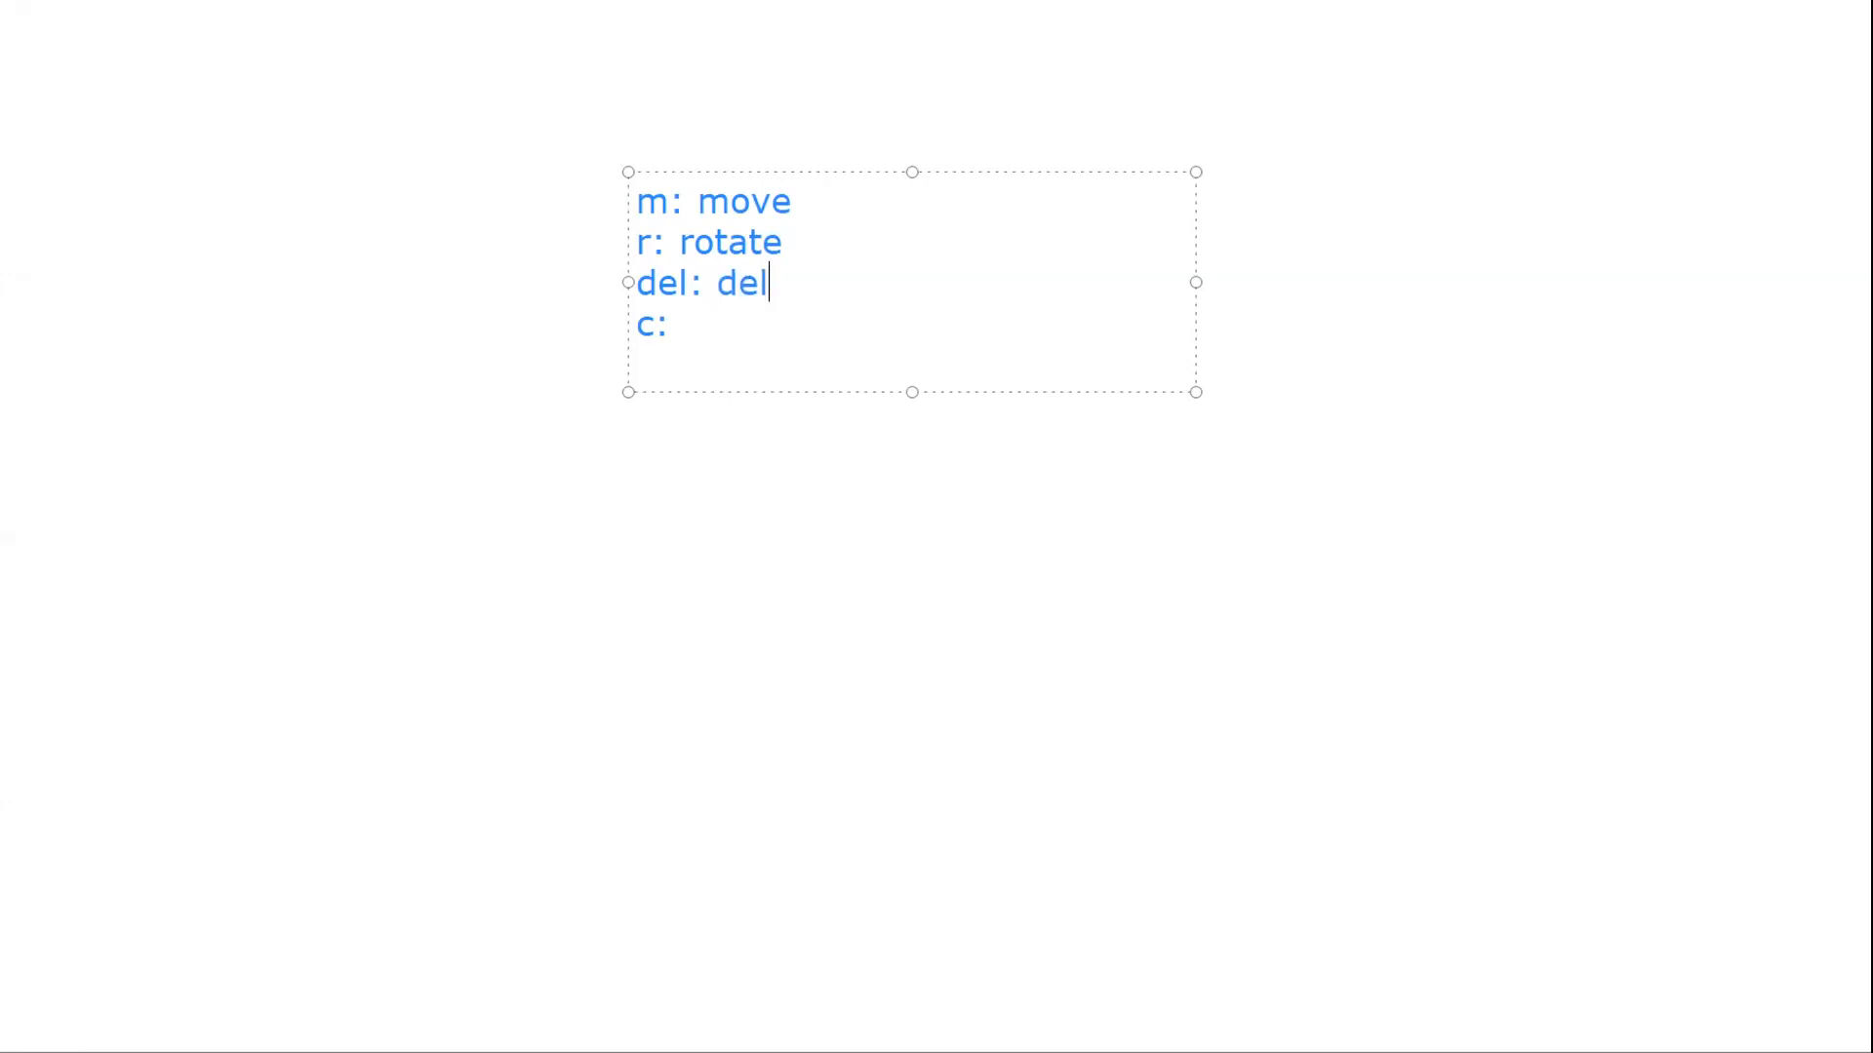
type("ete")
left_click(670, 324)
type("cpoy")
key("BackSpace")
key("BackSpace")
key("BackSpace")
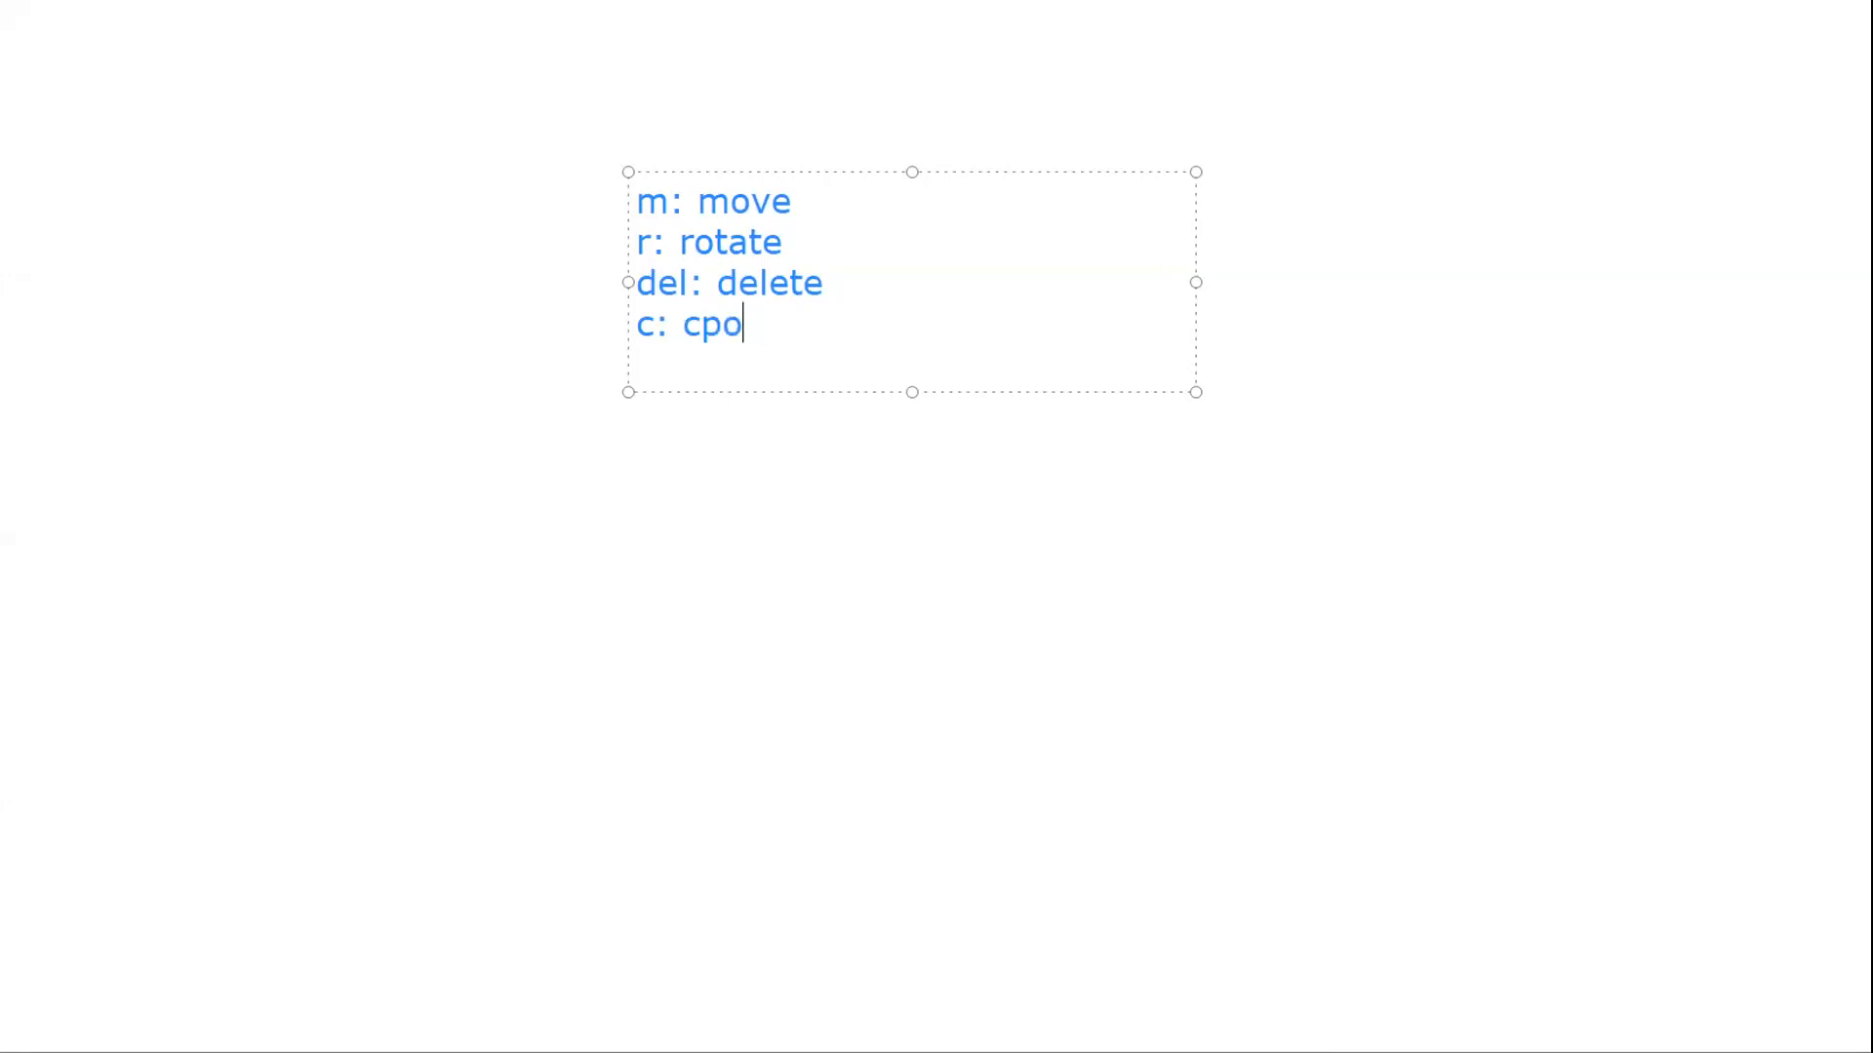
type("opy")
key("Escape")
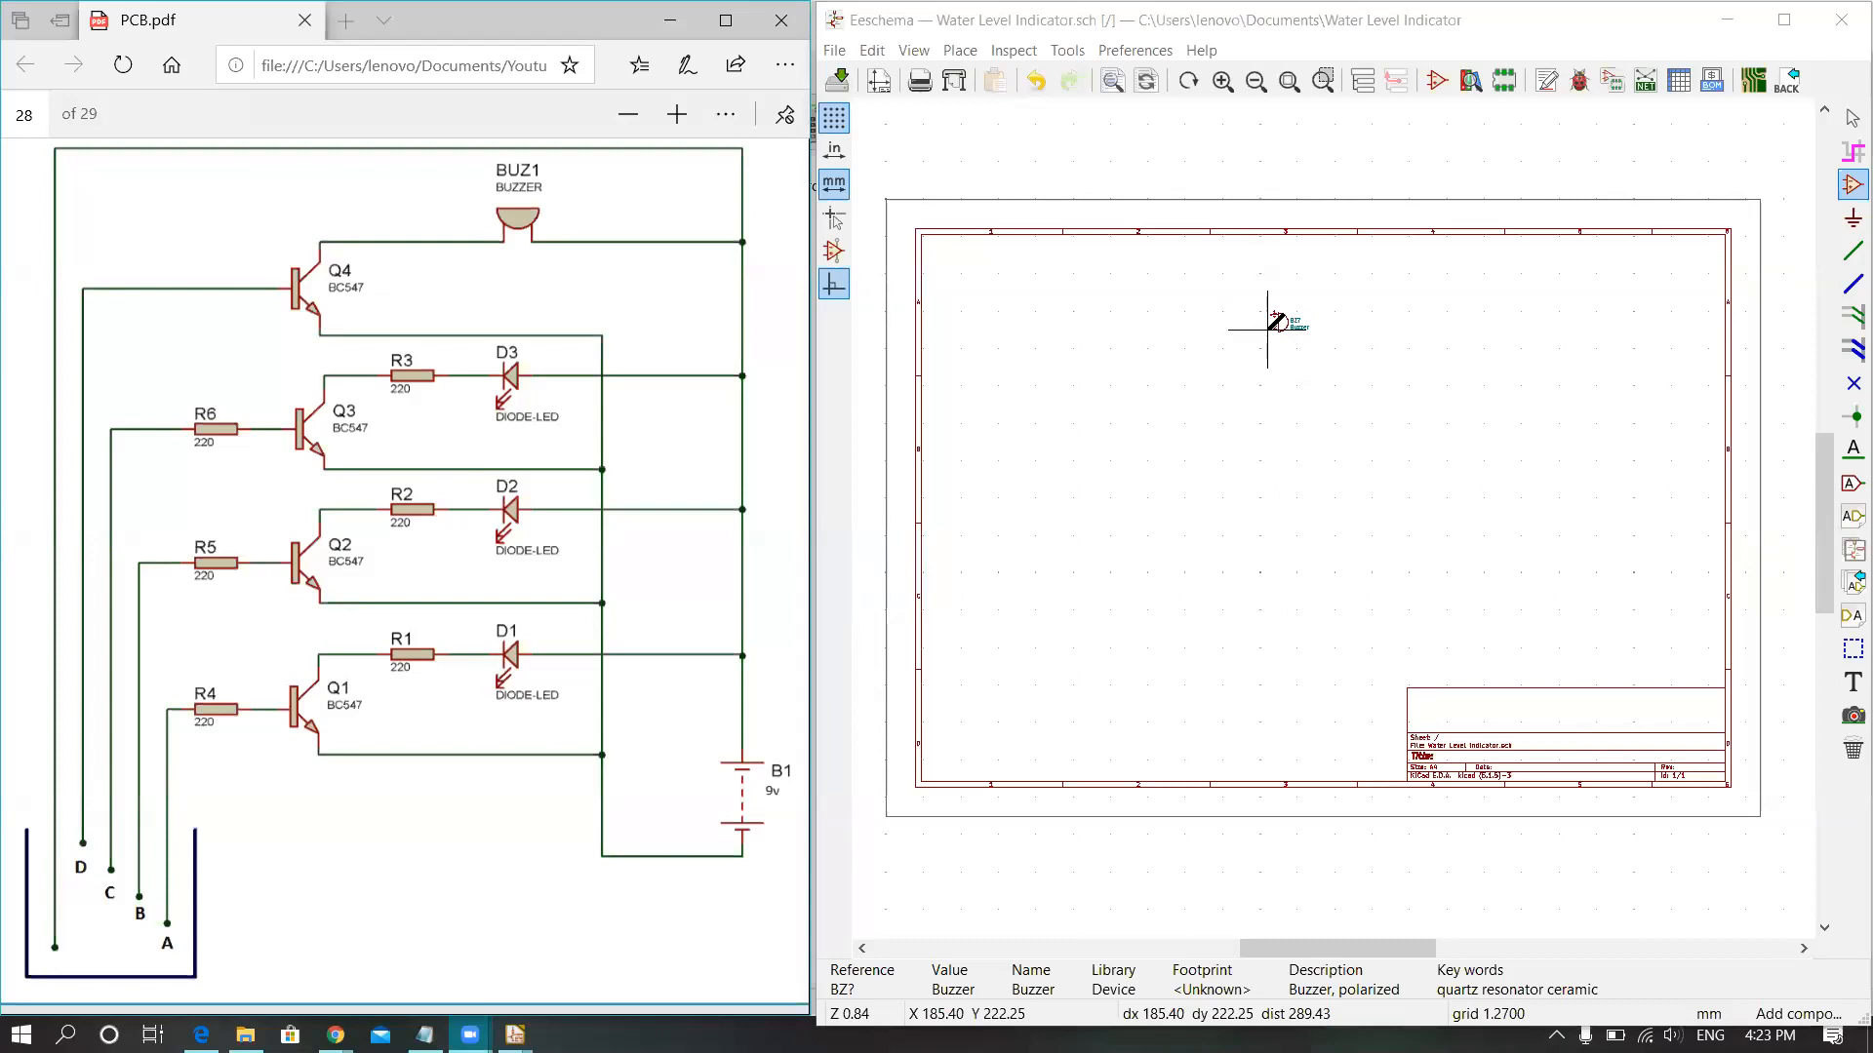
Step: Search for BC547 and place the Transistor_BJT library's BC547 symbol below and slightly left of the buzzer
scroll(1332, 517, "down", 3)
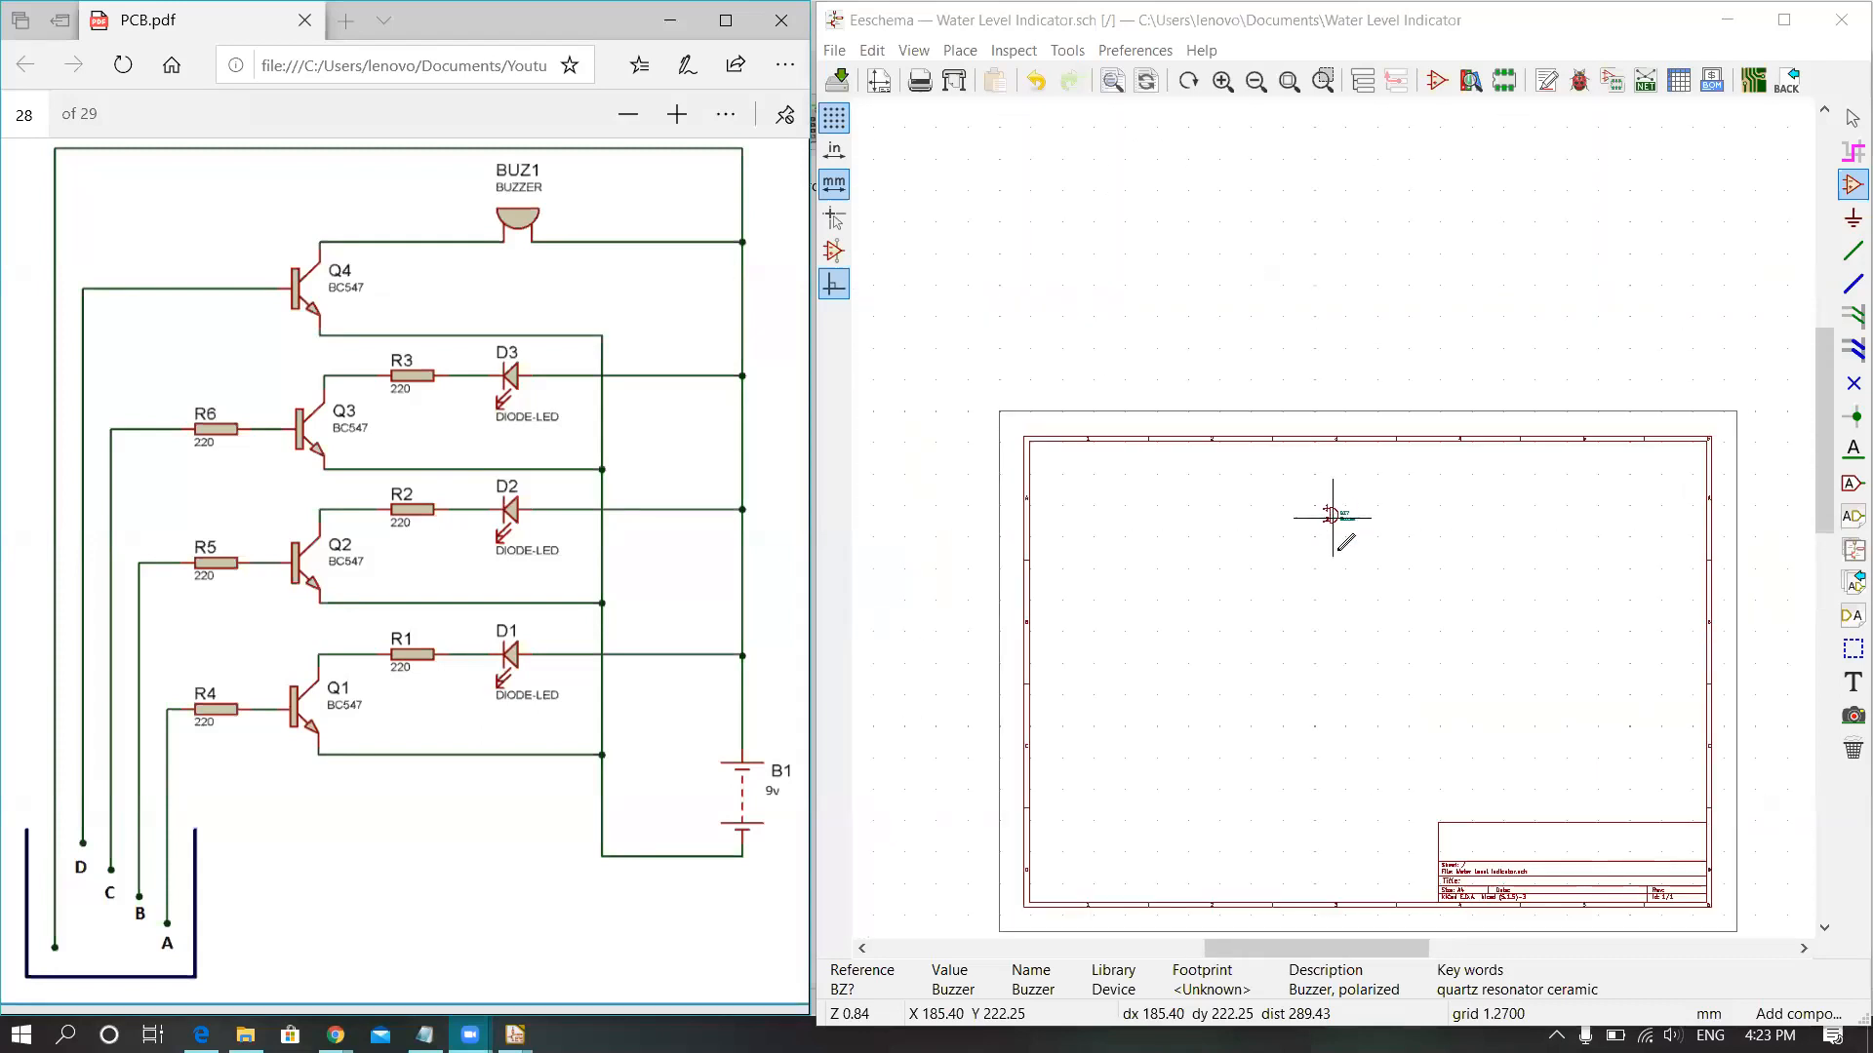
scroll(1332, 518, "up", 4)
left_click(1288, 444)
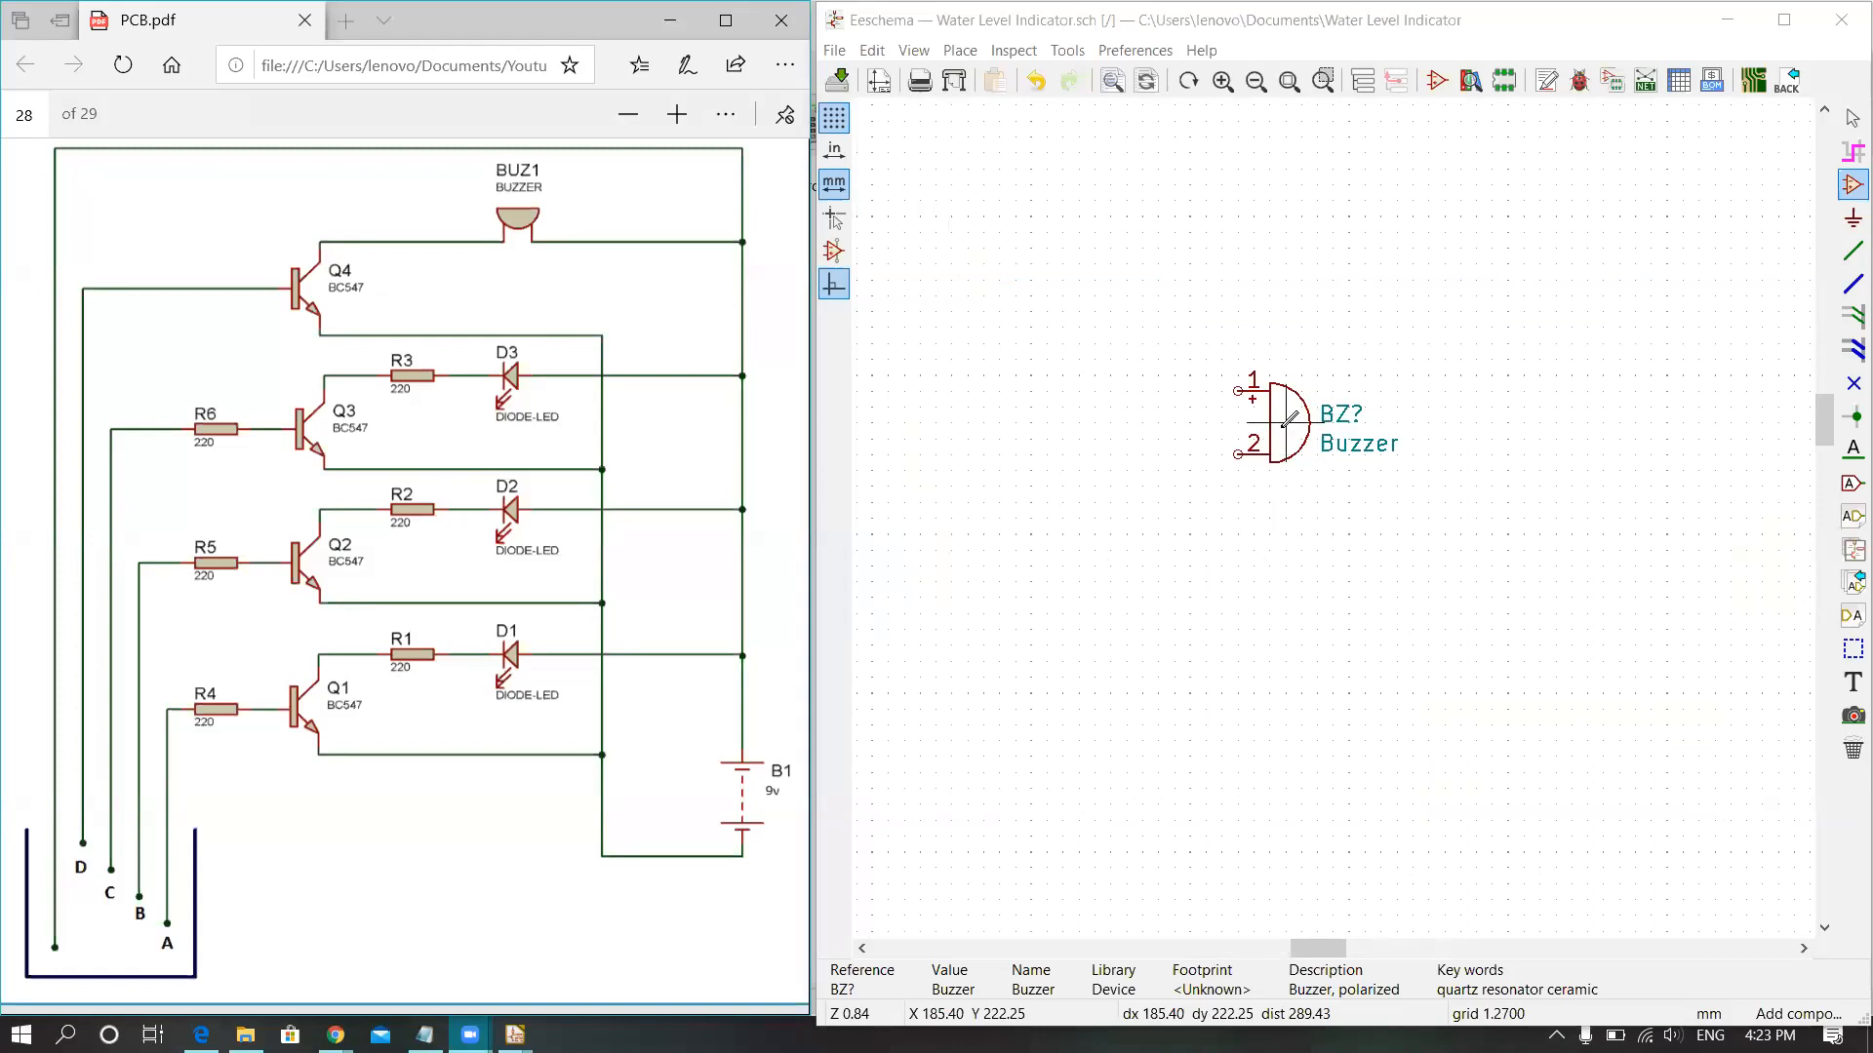
left_click(1849, 185)
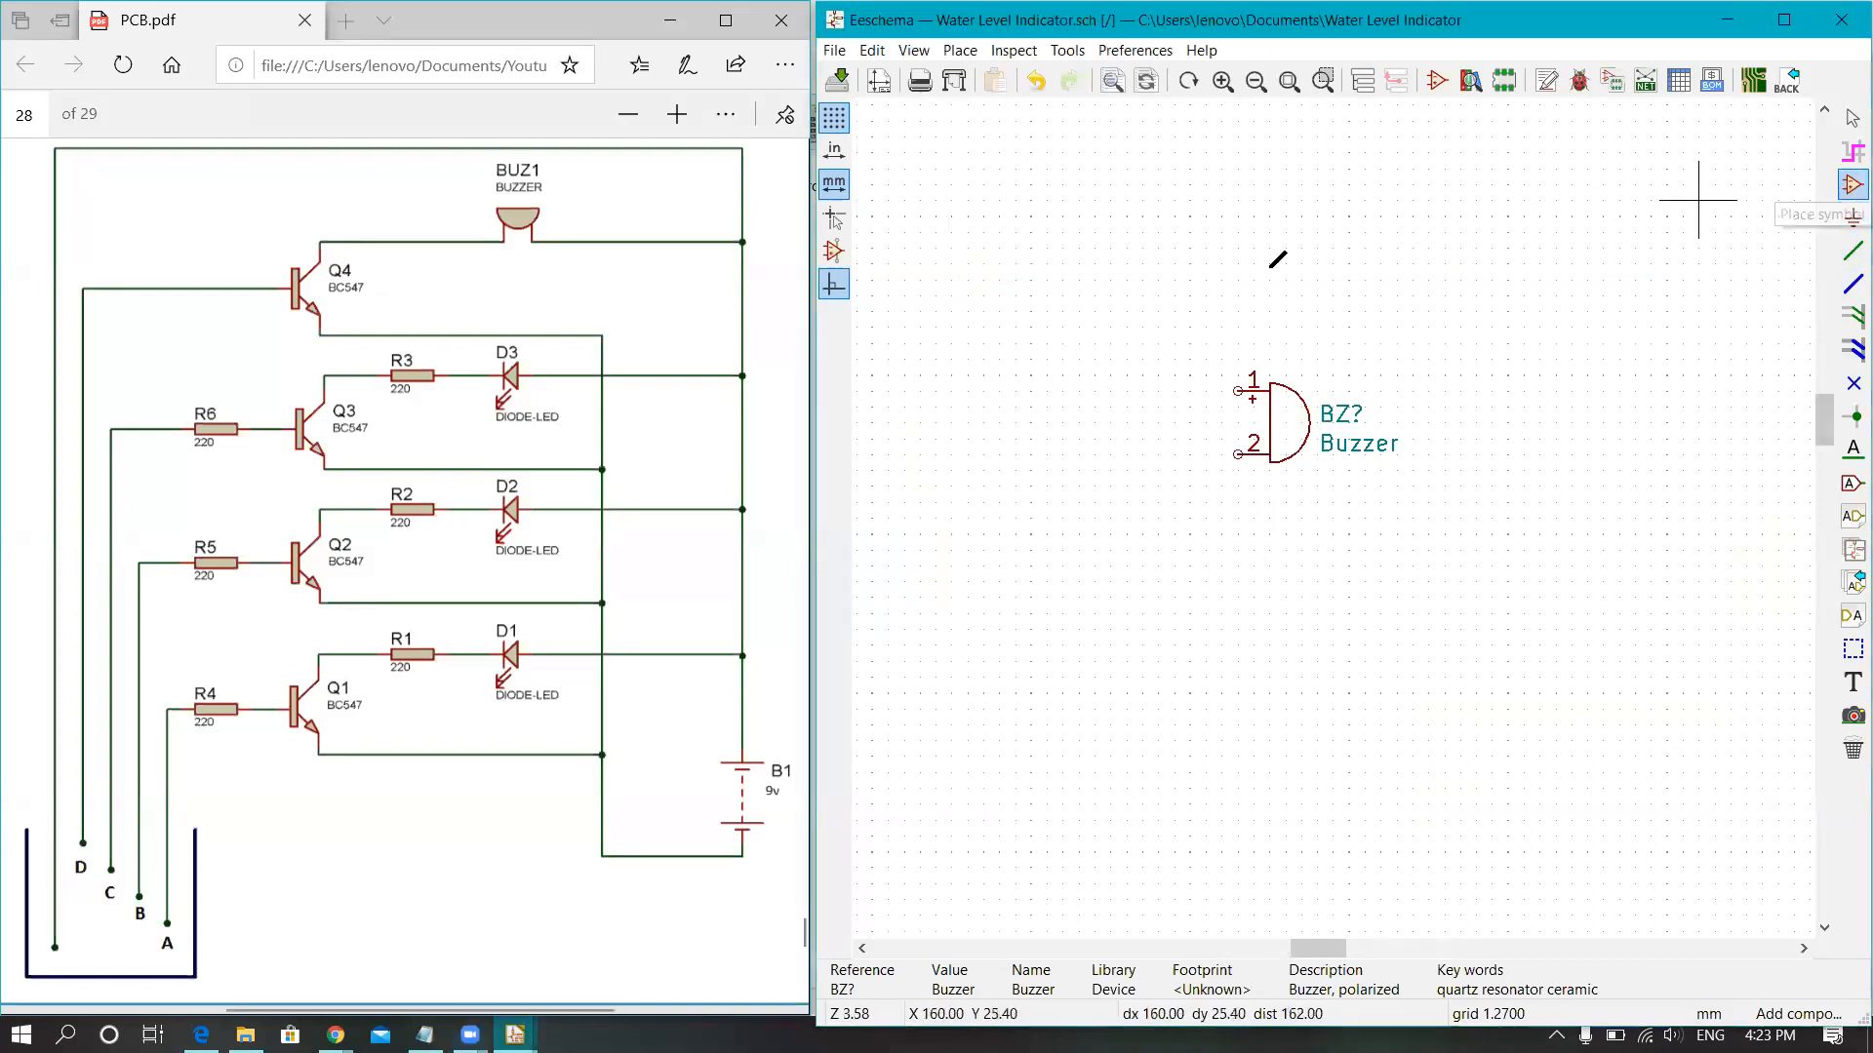
left_click(1210, 294)
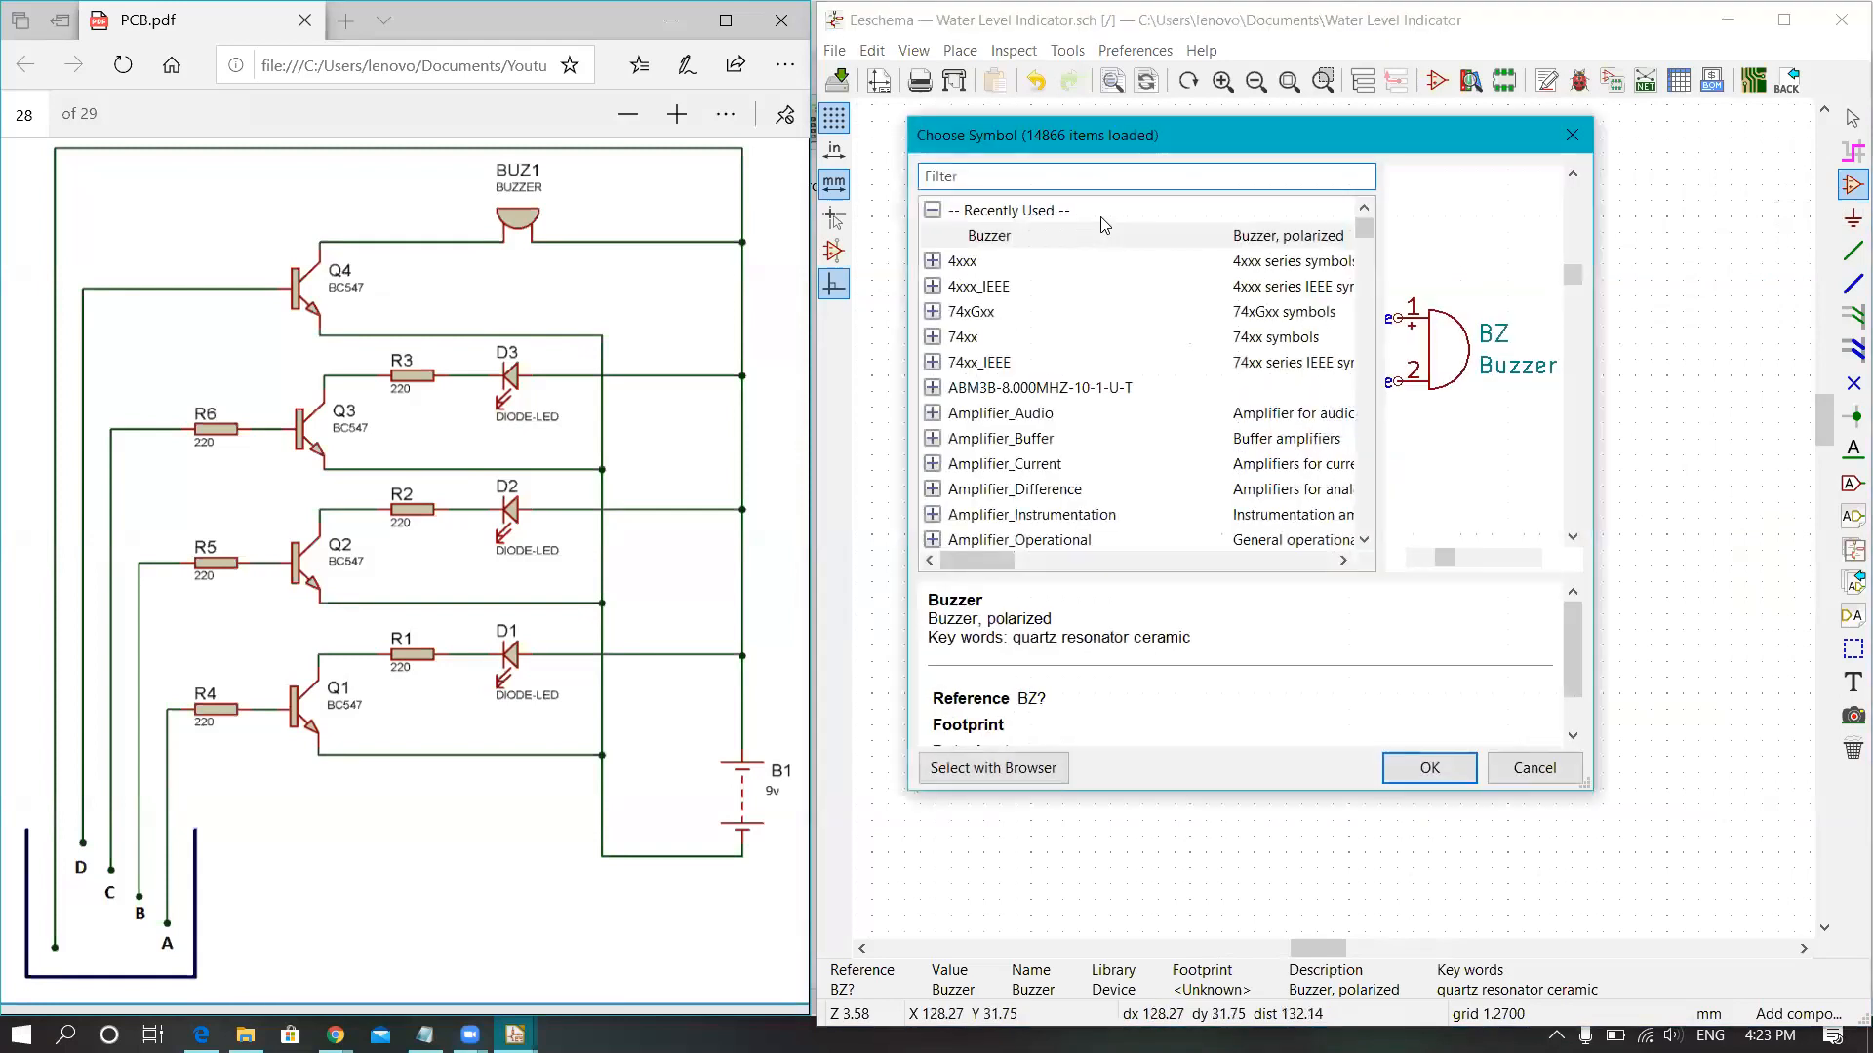
type("BC")
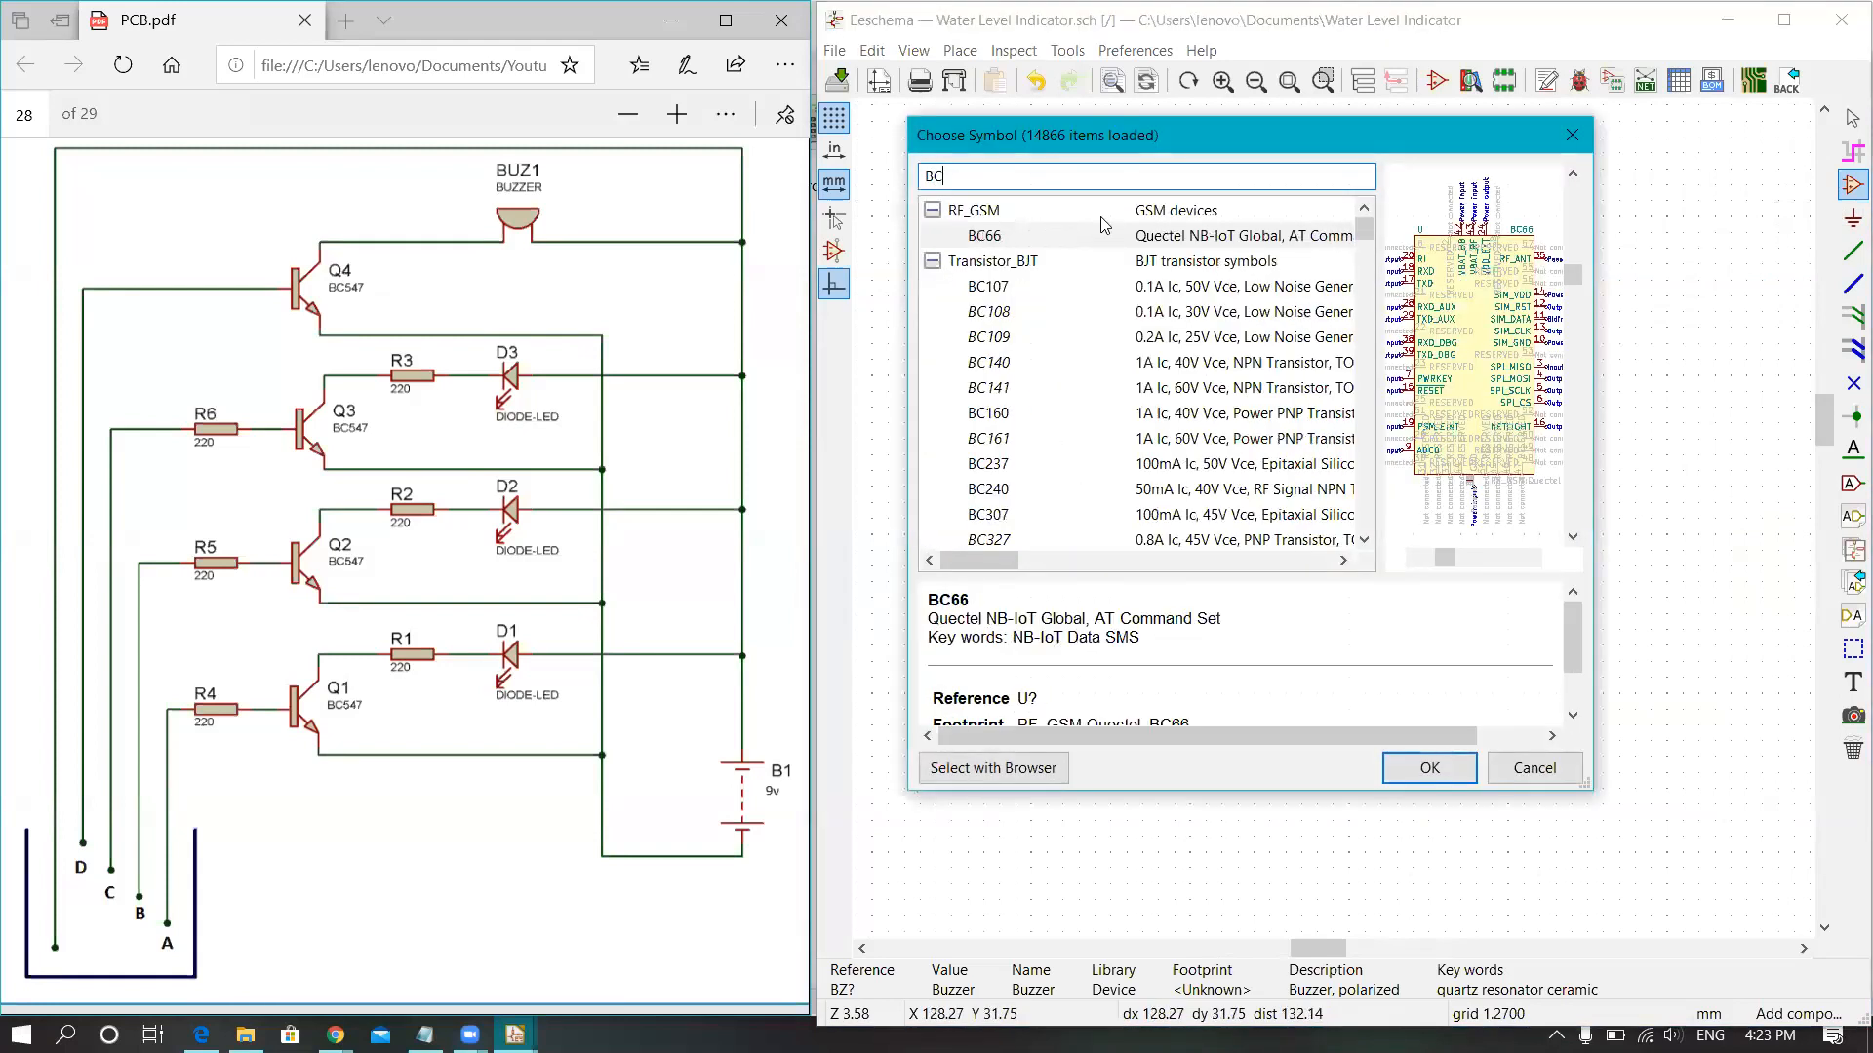
type("547")
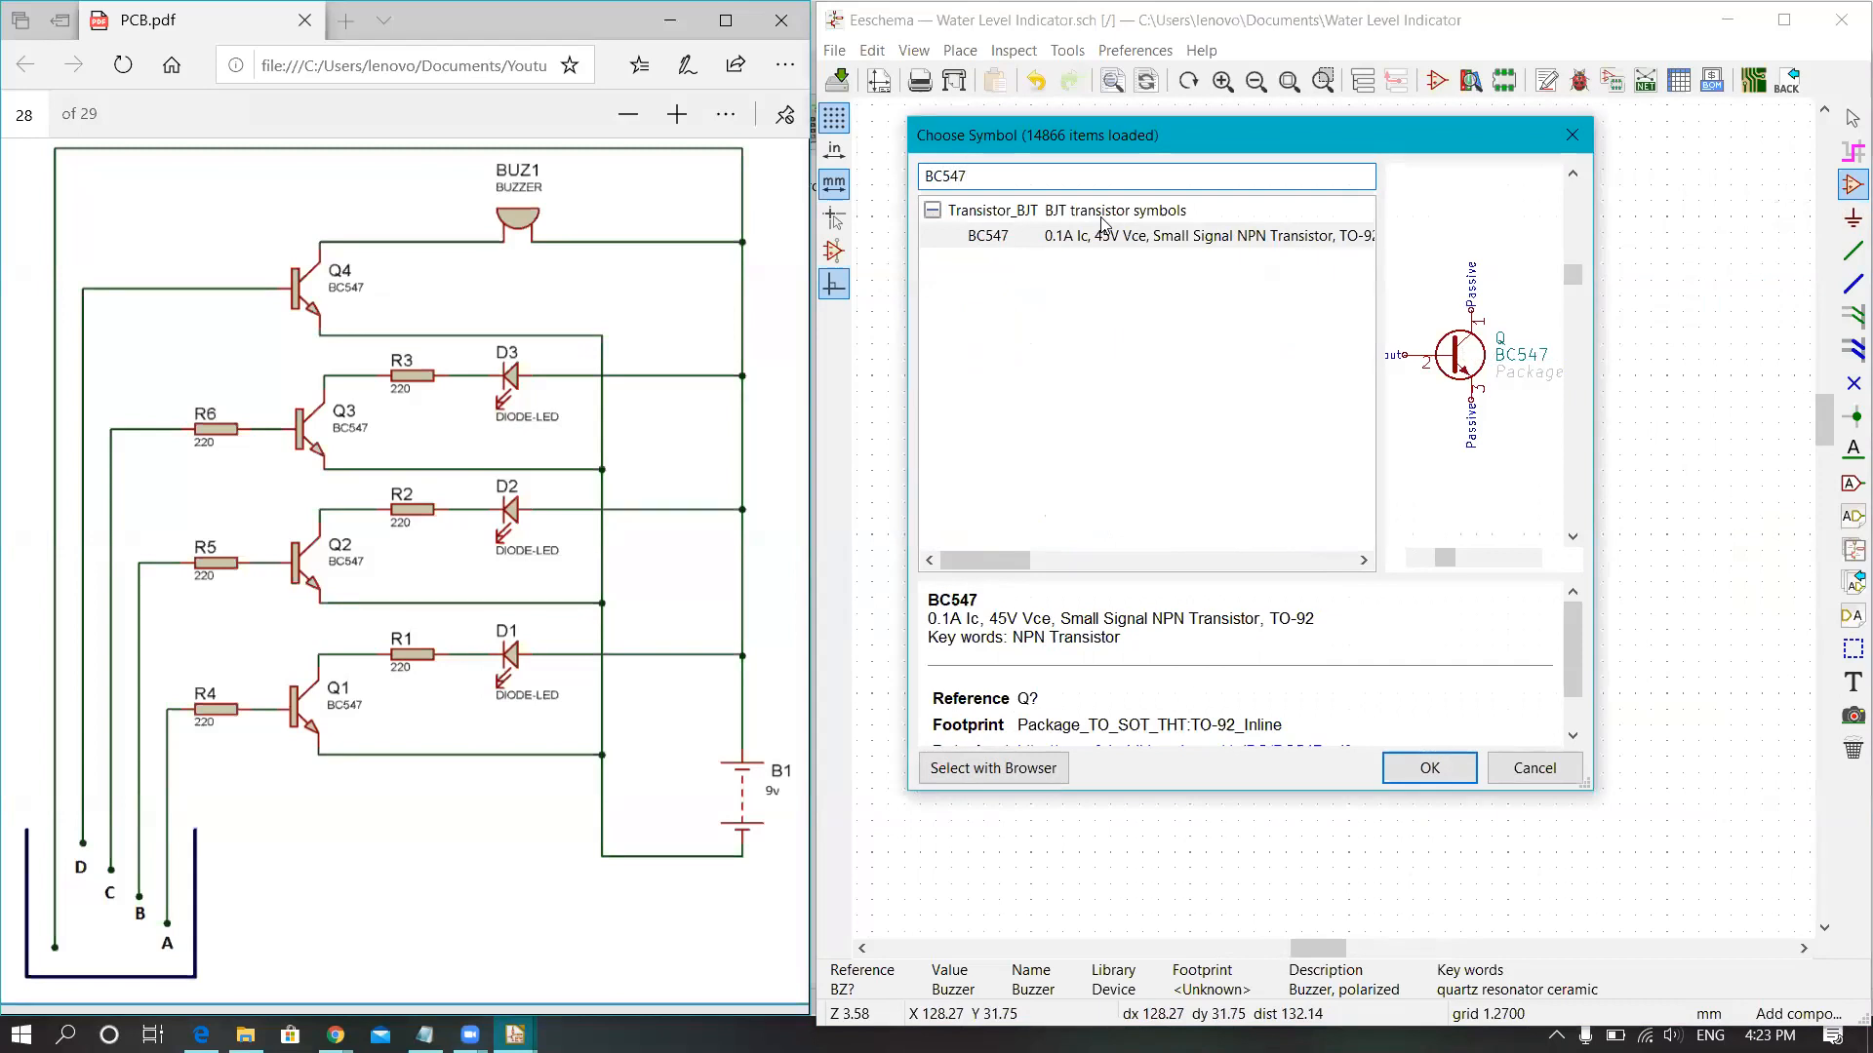
key("Return")
left_click(1128, 563)
Step: Move the buzzer symbol up, close under the sheet's upper border in zone 3, leaving space above the transistor
scroll(1327, 522, "down", 2)
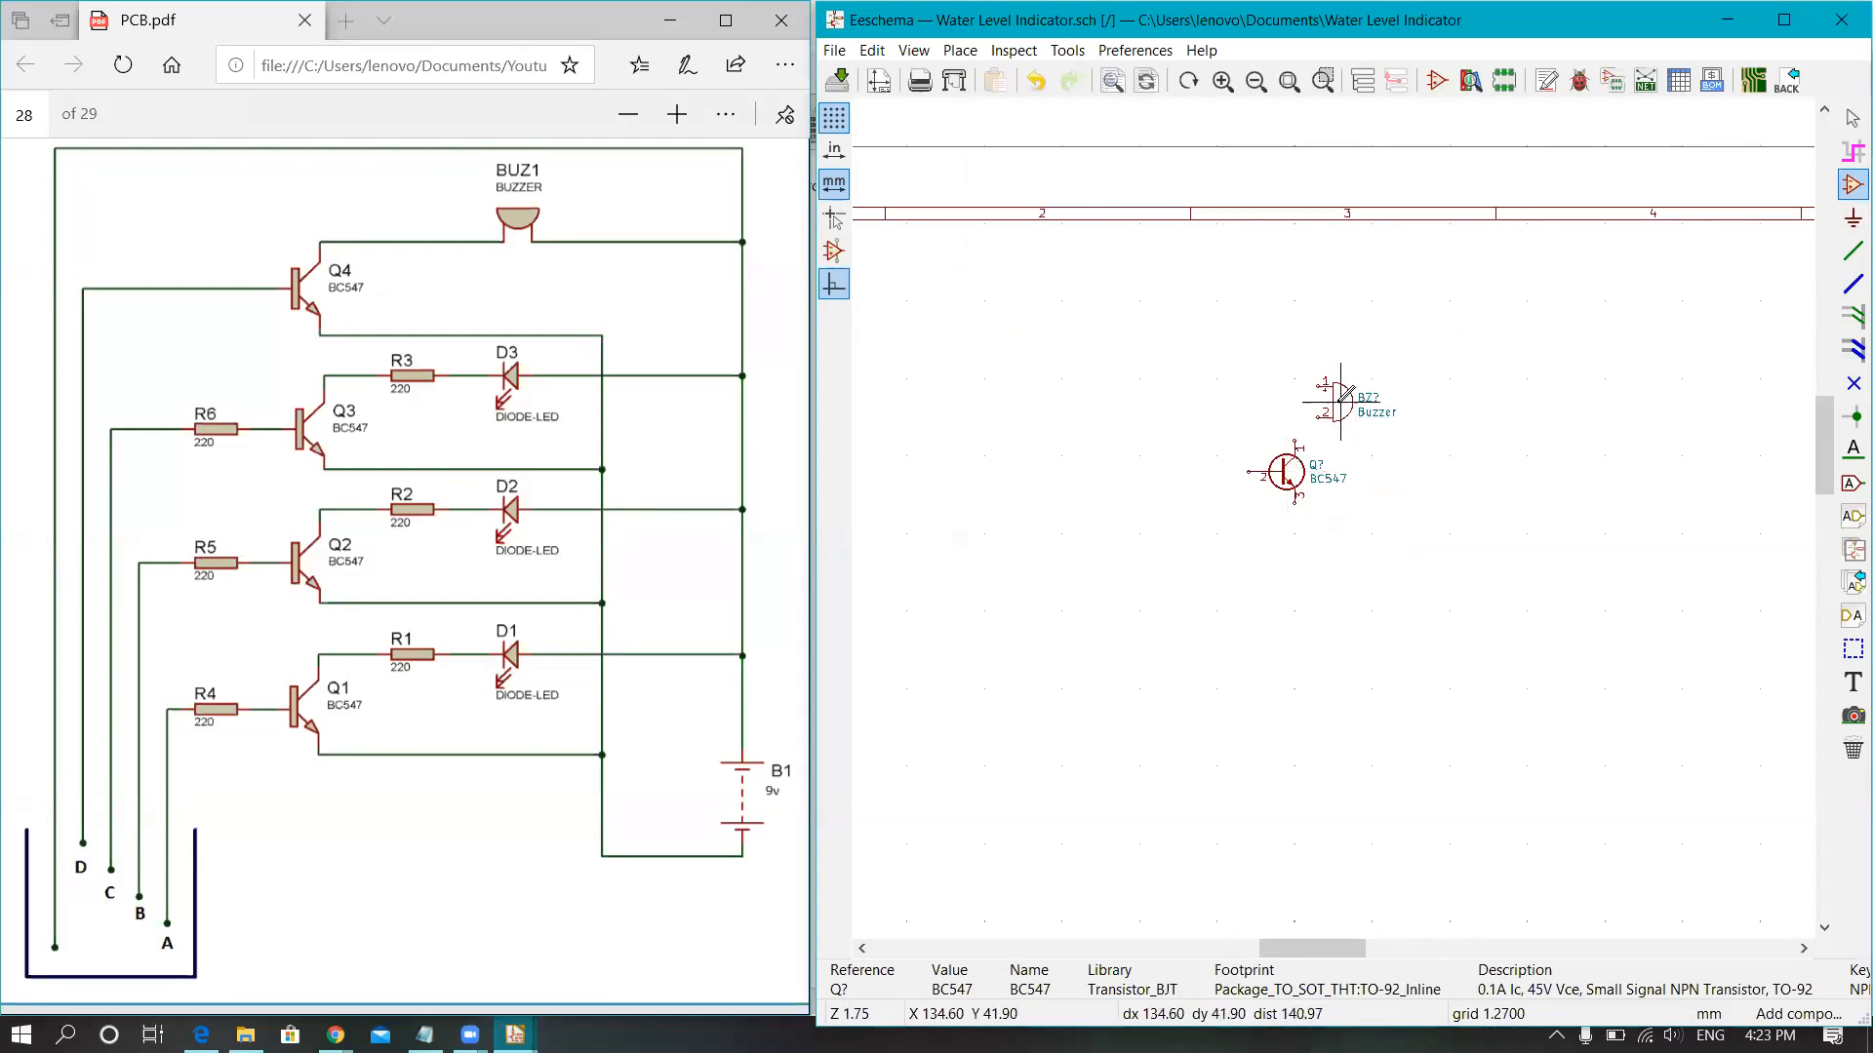
scroll(1344, 393, "up", 1)
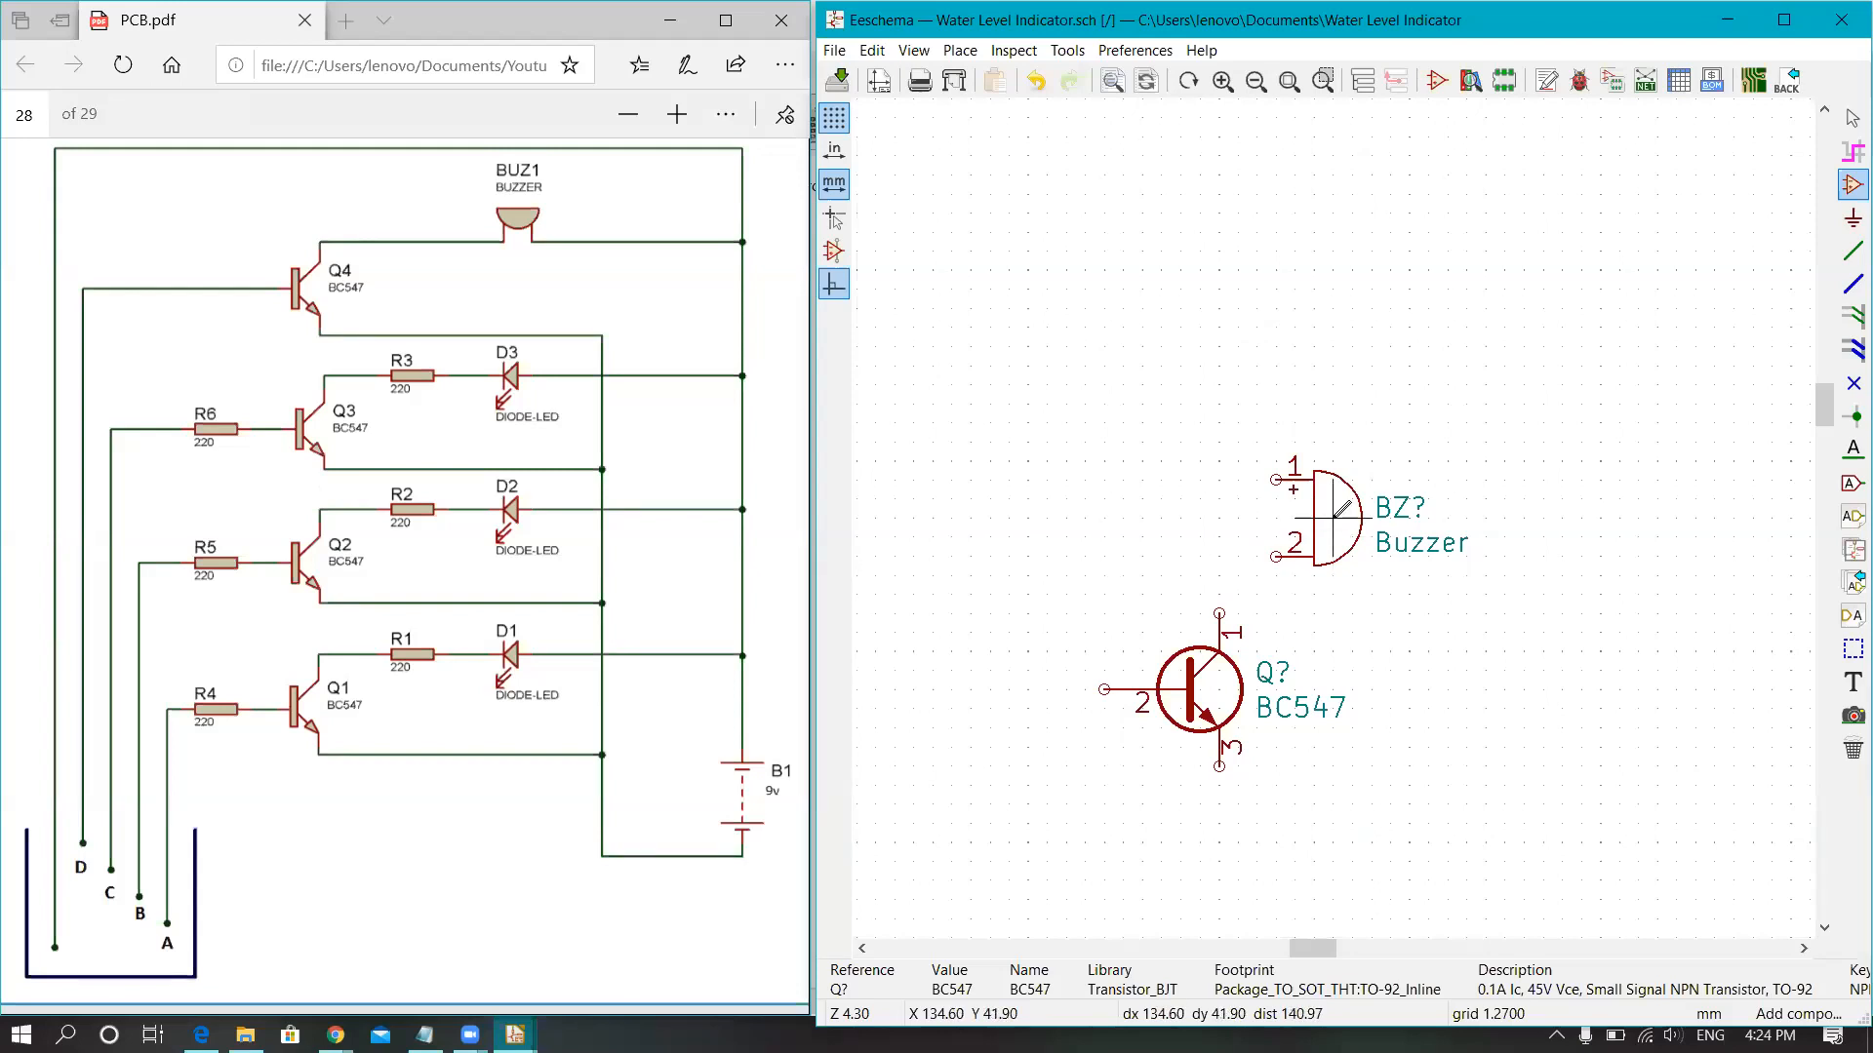
scroll(1344, 508, "up", 1)
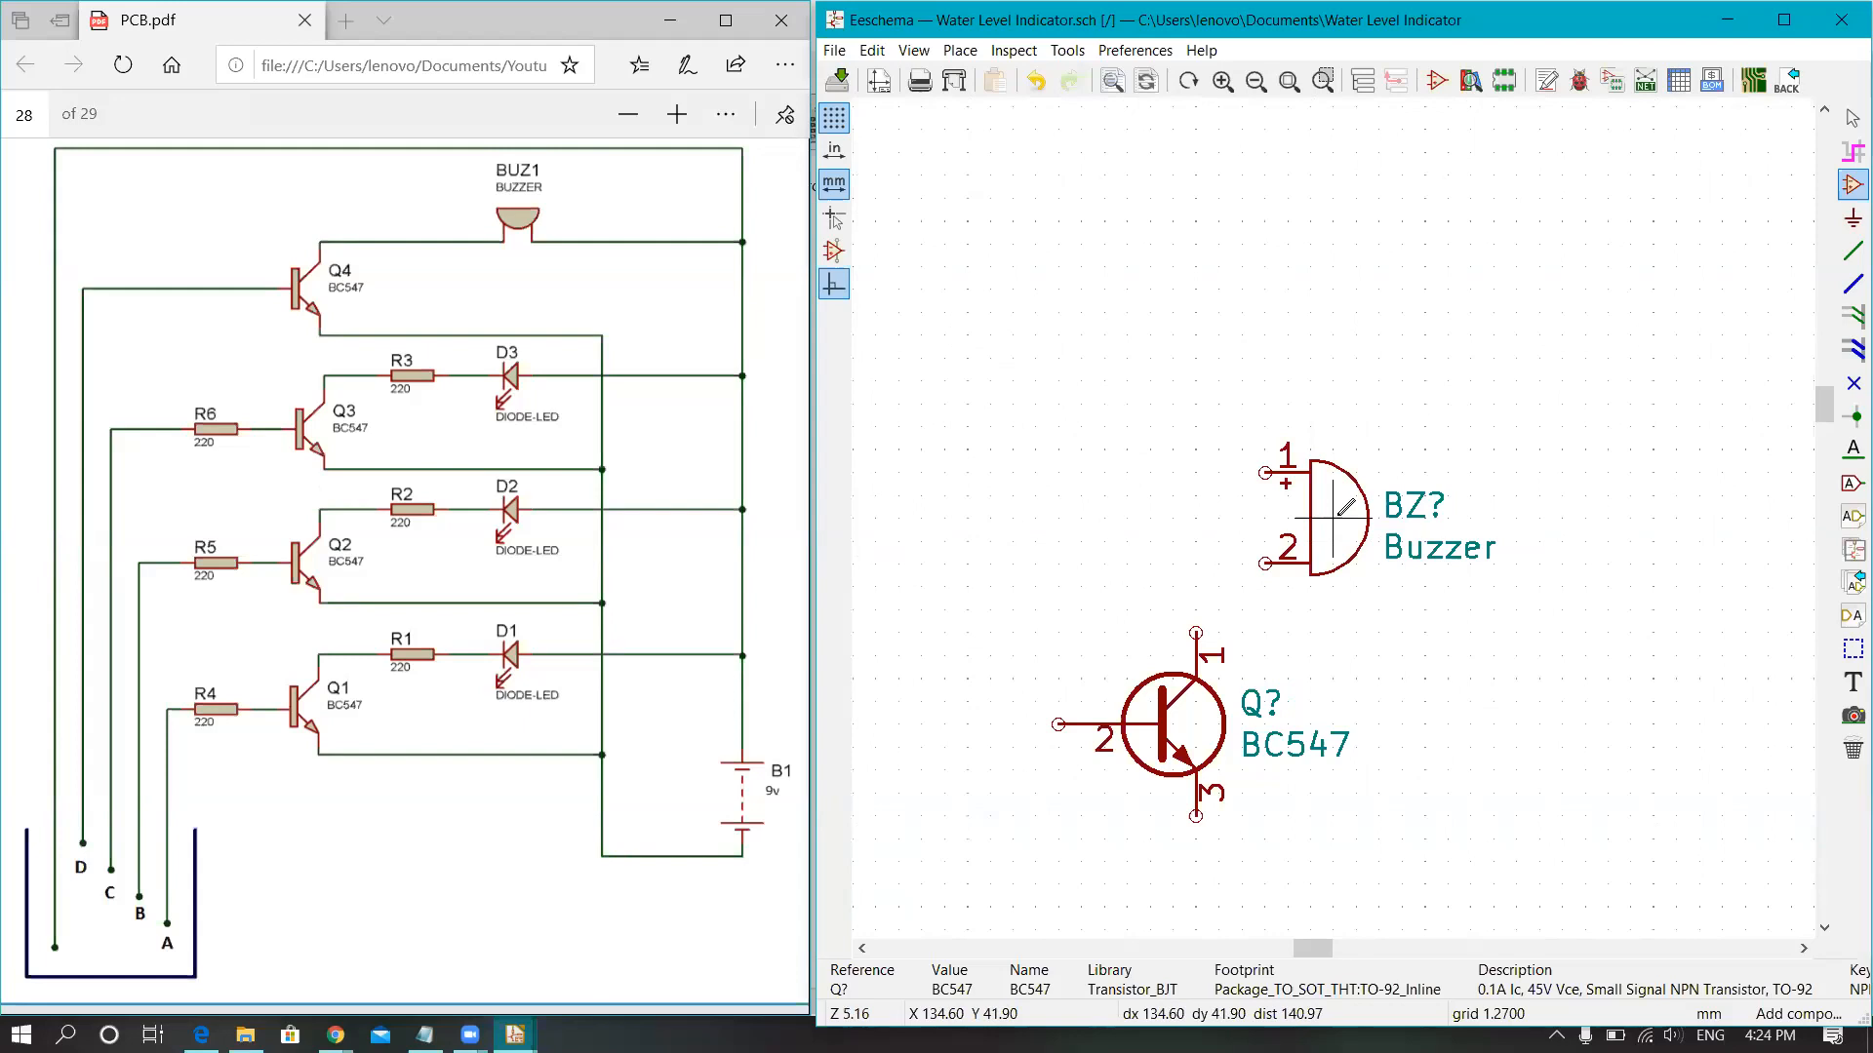
key("m")
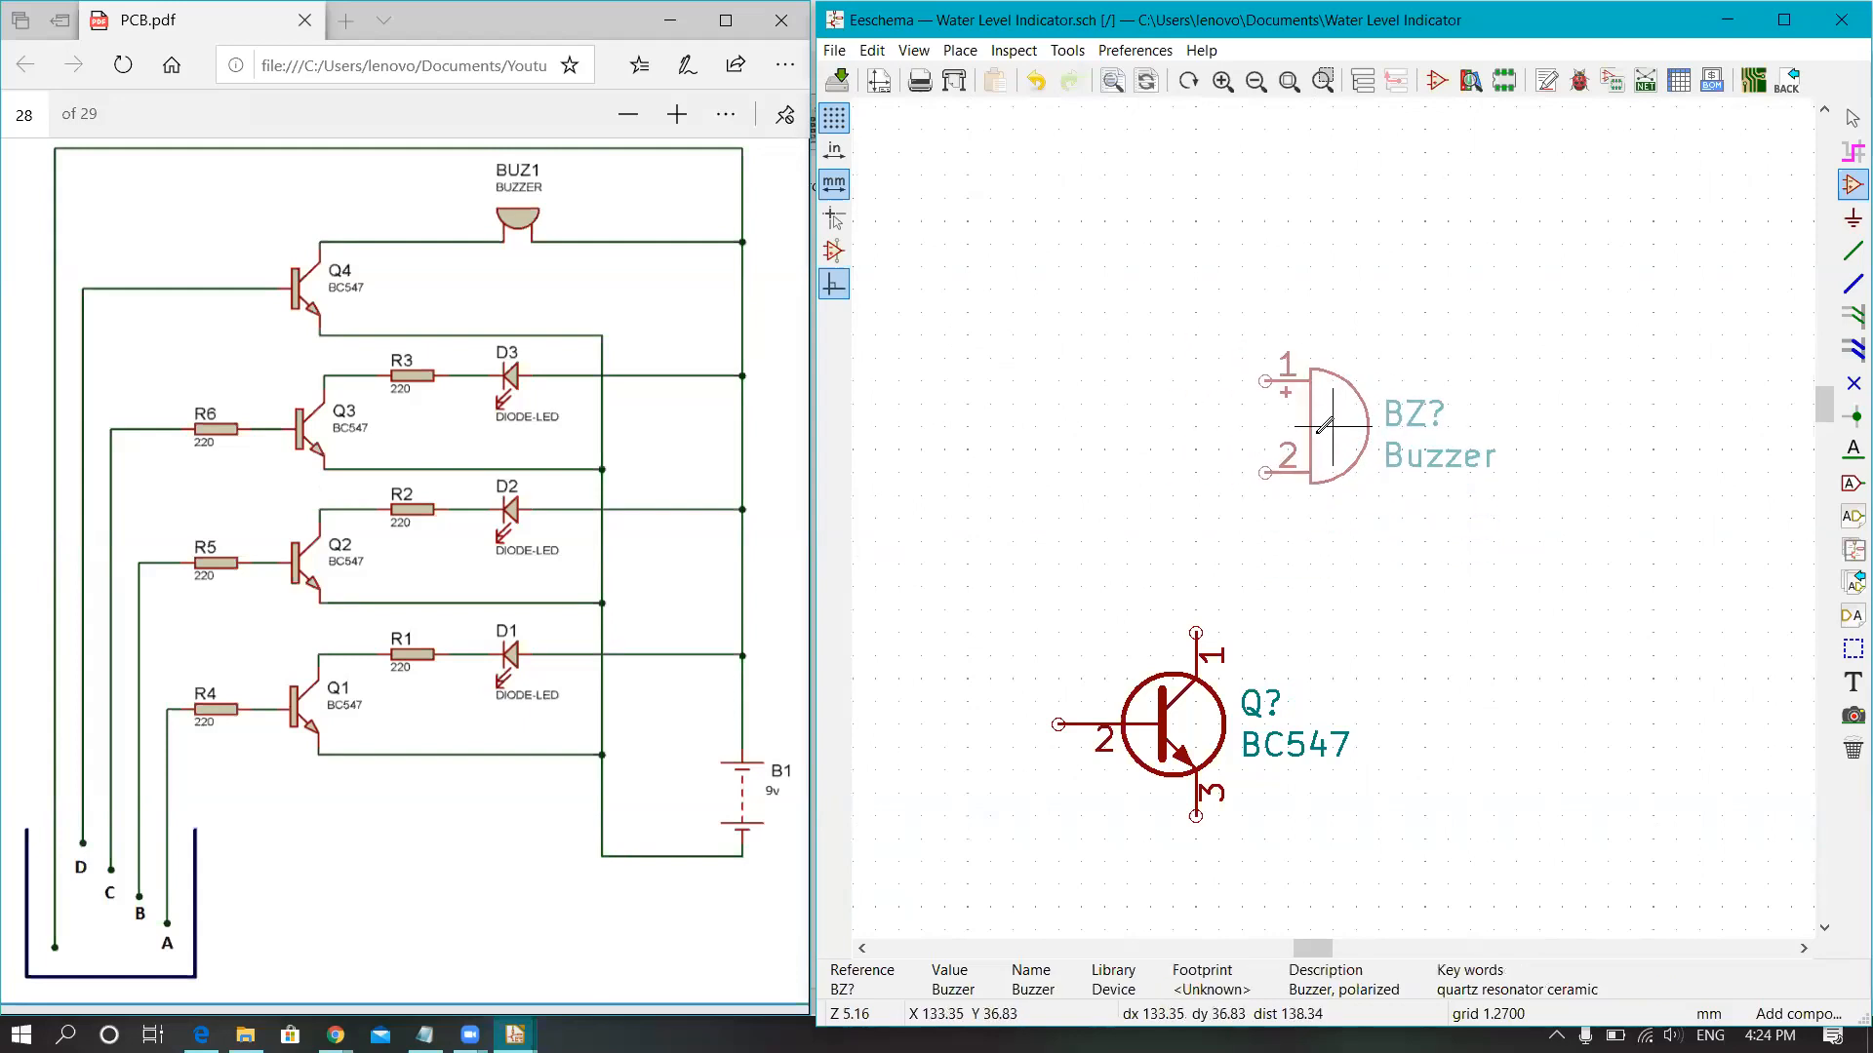
scroll(1307, 415, "down", 1)
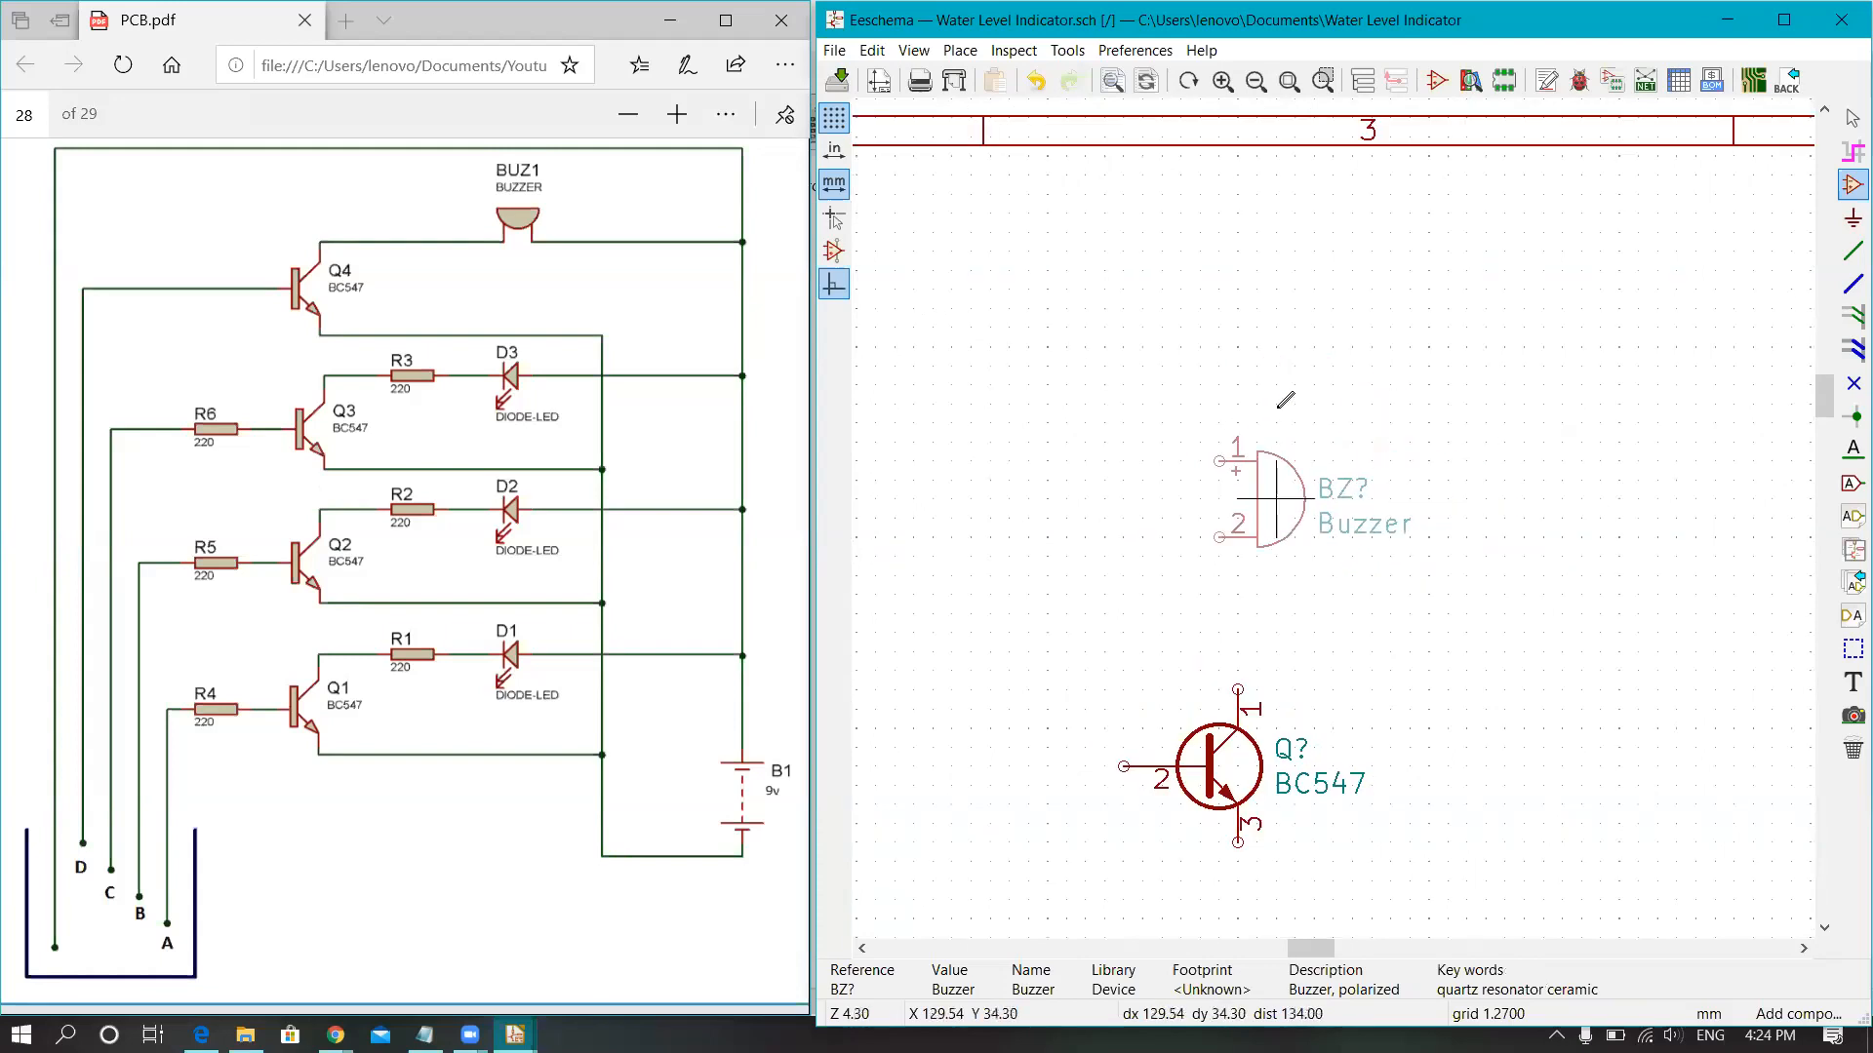
scroll(1336, 429, "down", 1)
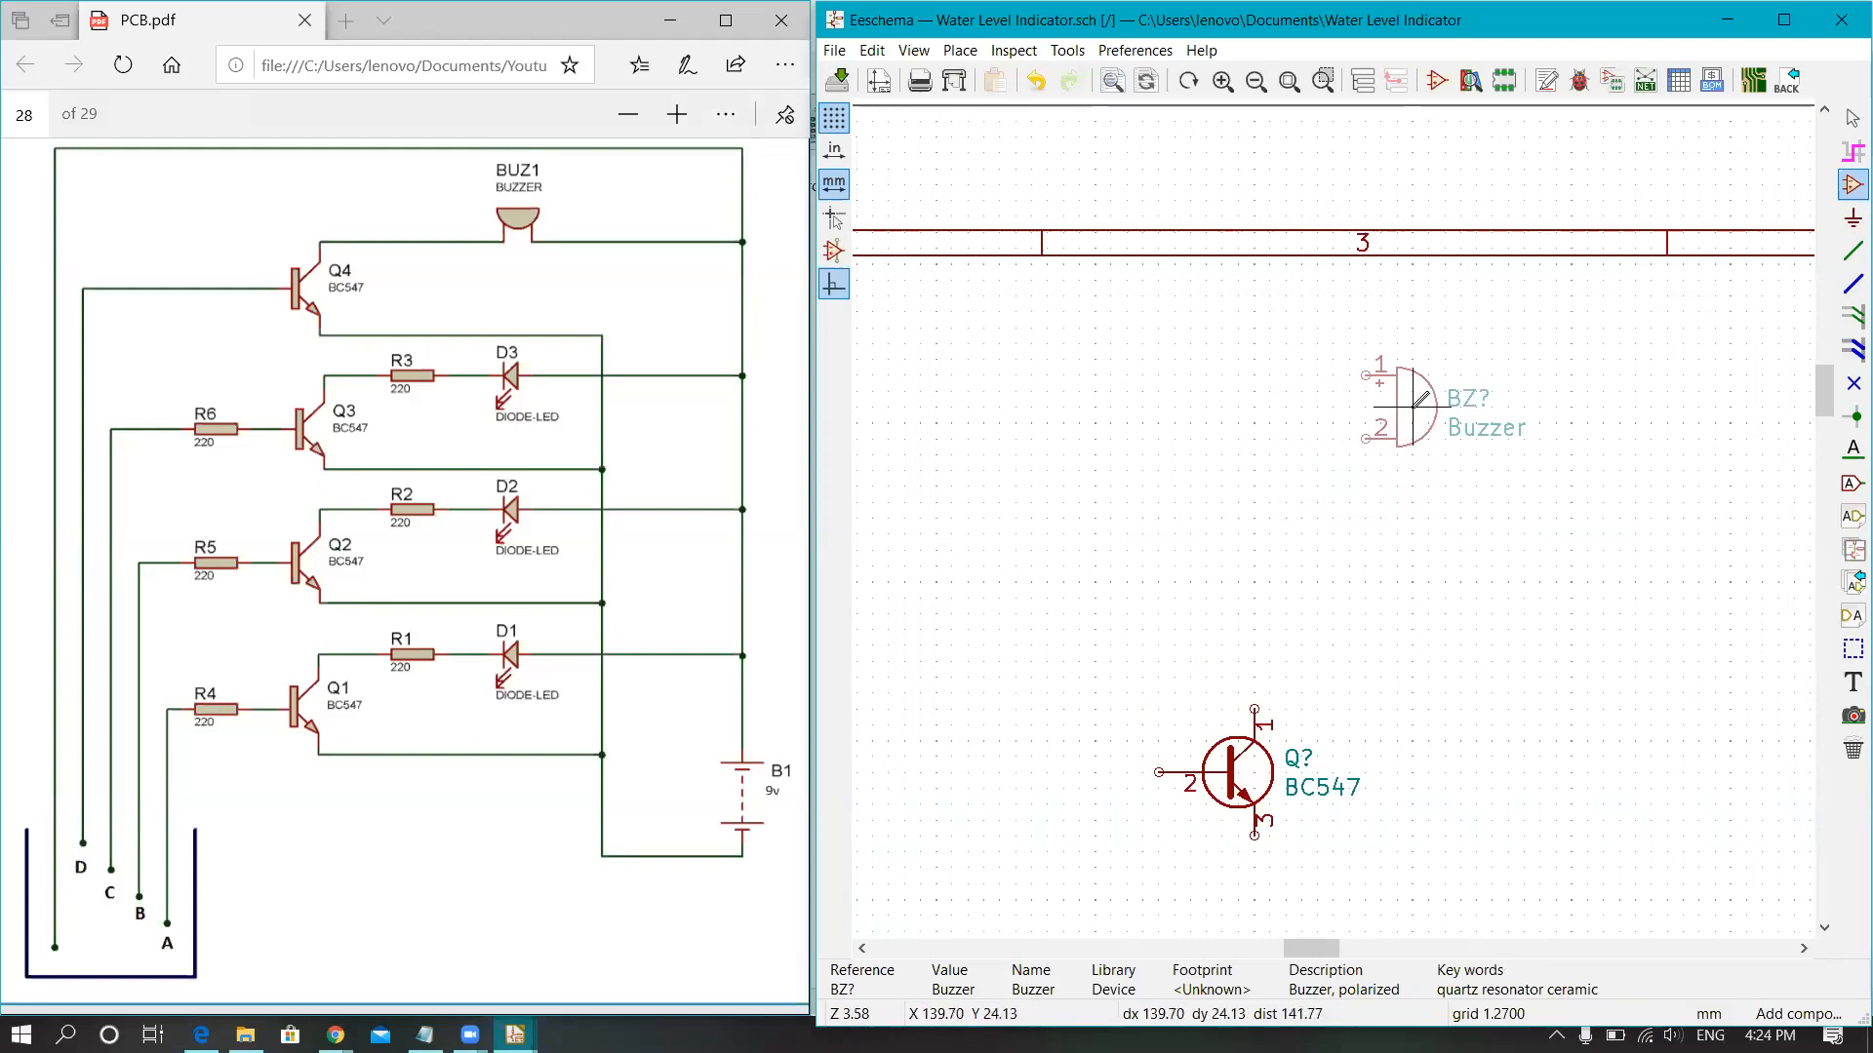
left_click(1332, 407)
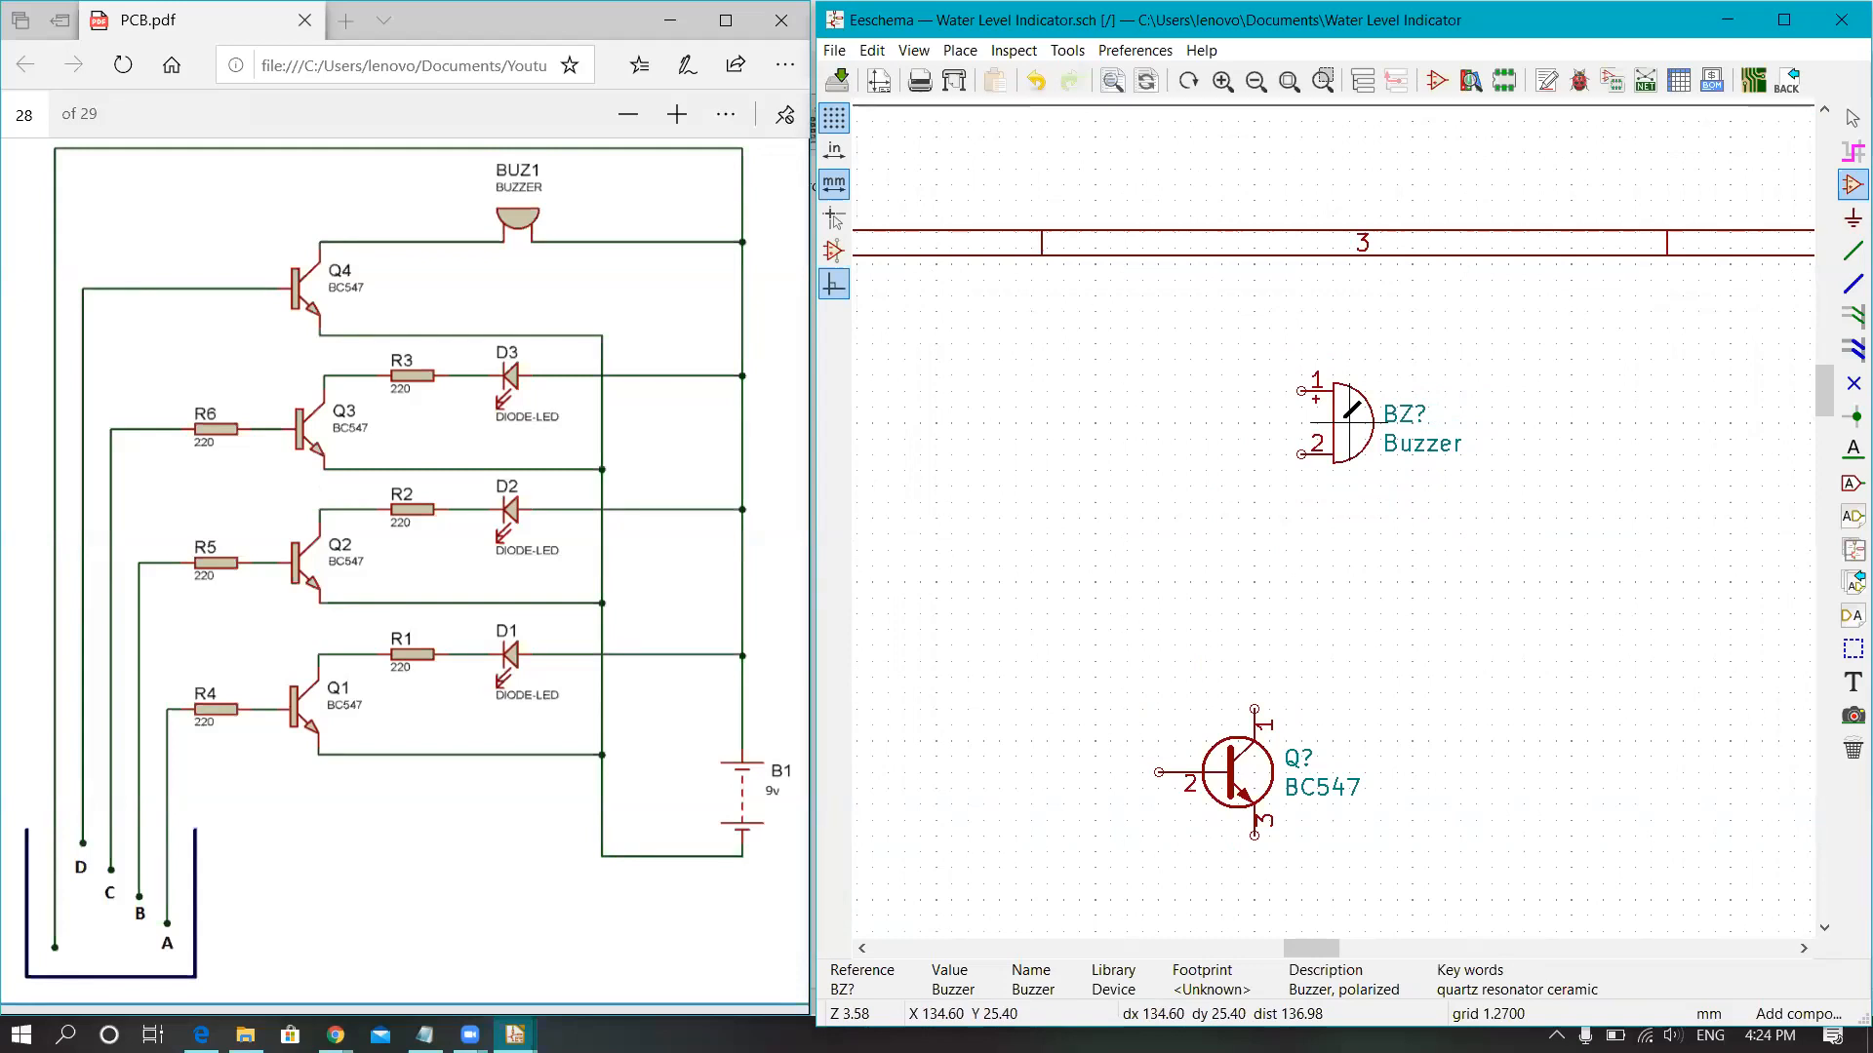
Step: Rotate the buzzer symbol until both pins point down, with pin 1 on the left
key("r")
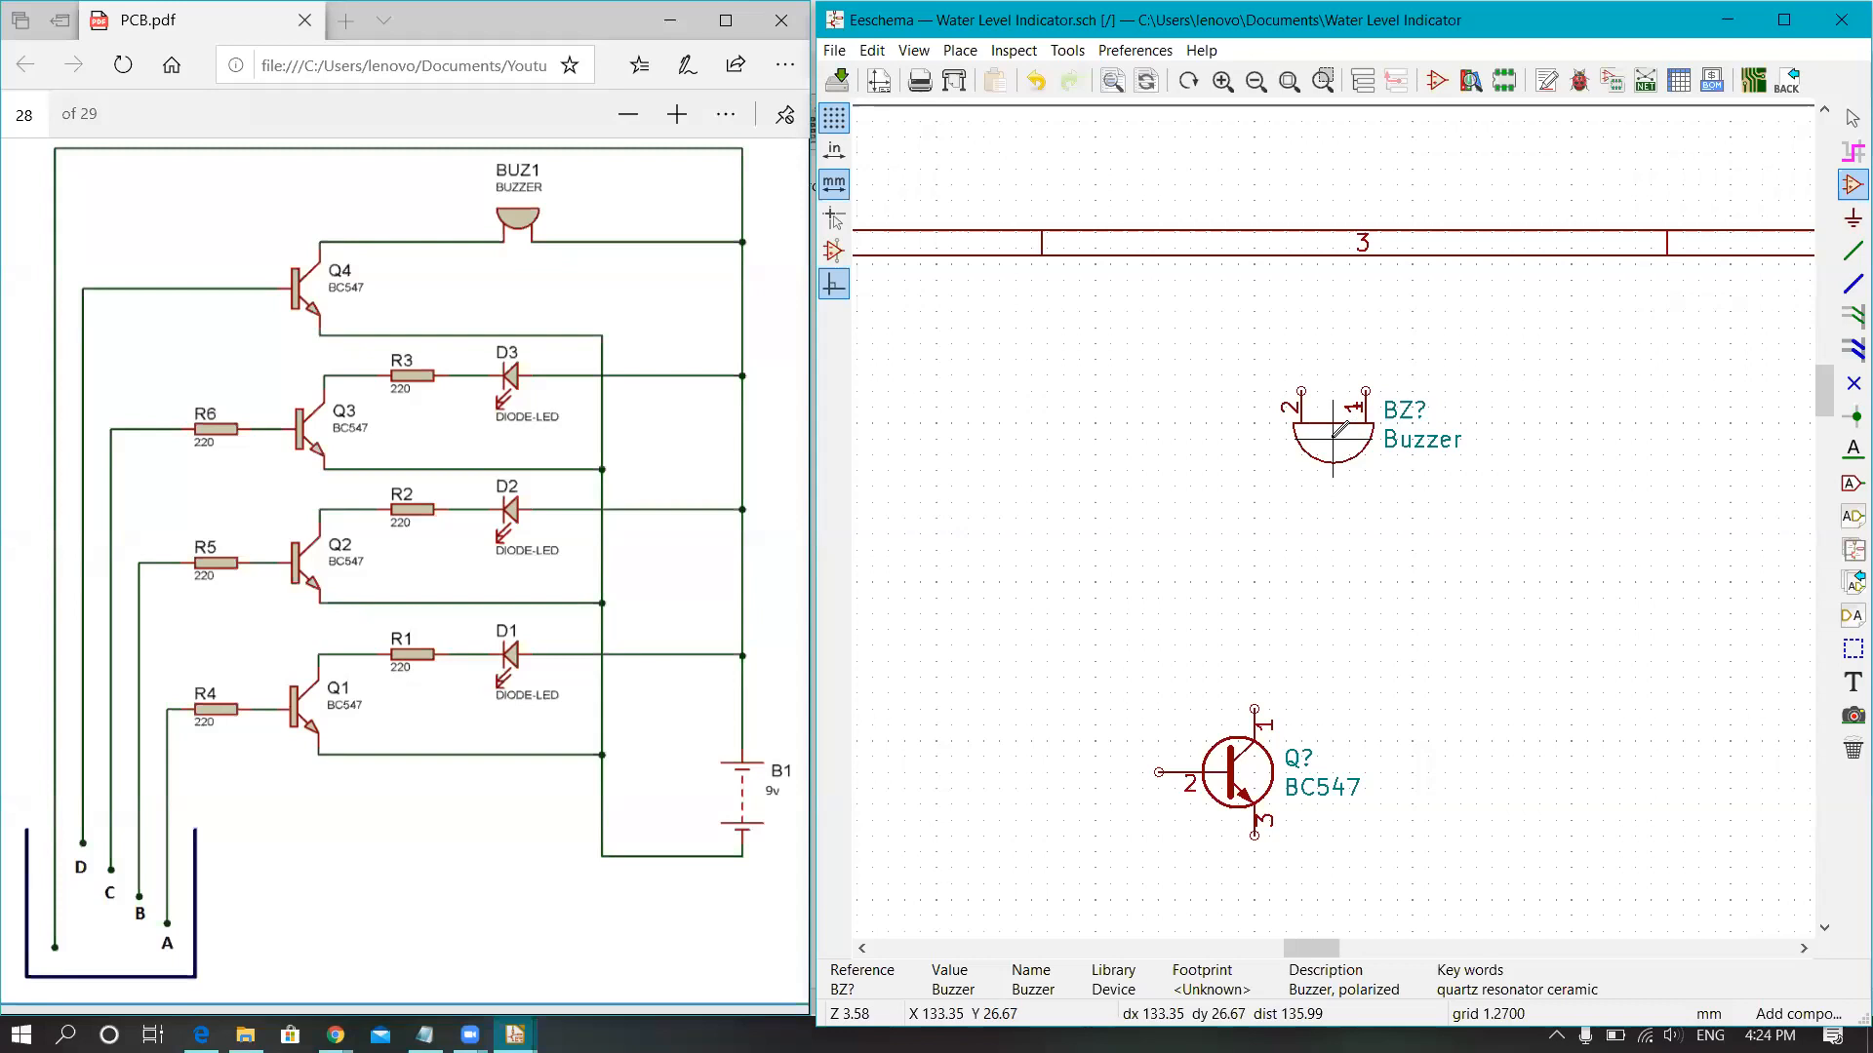
key("r")
key("r")
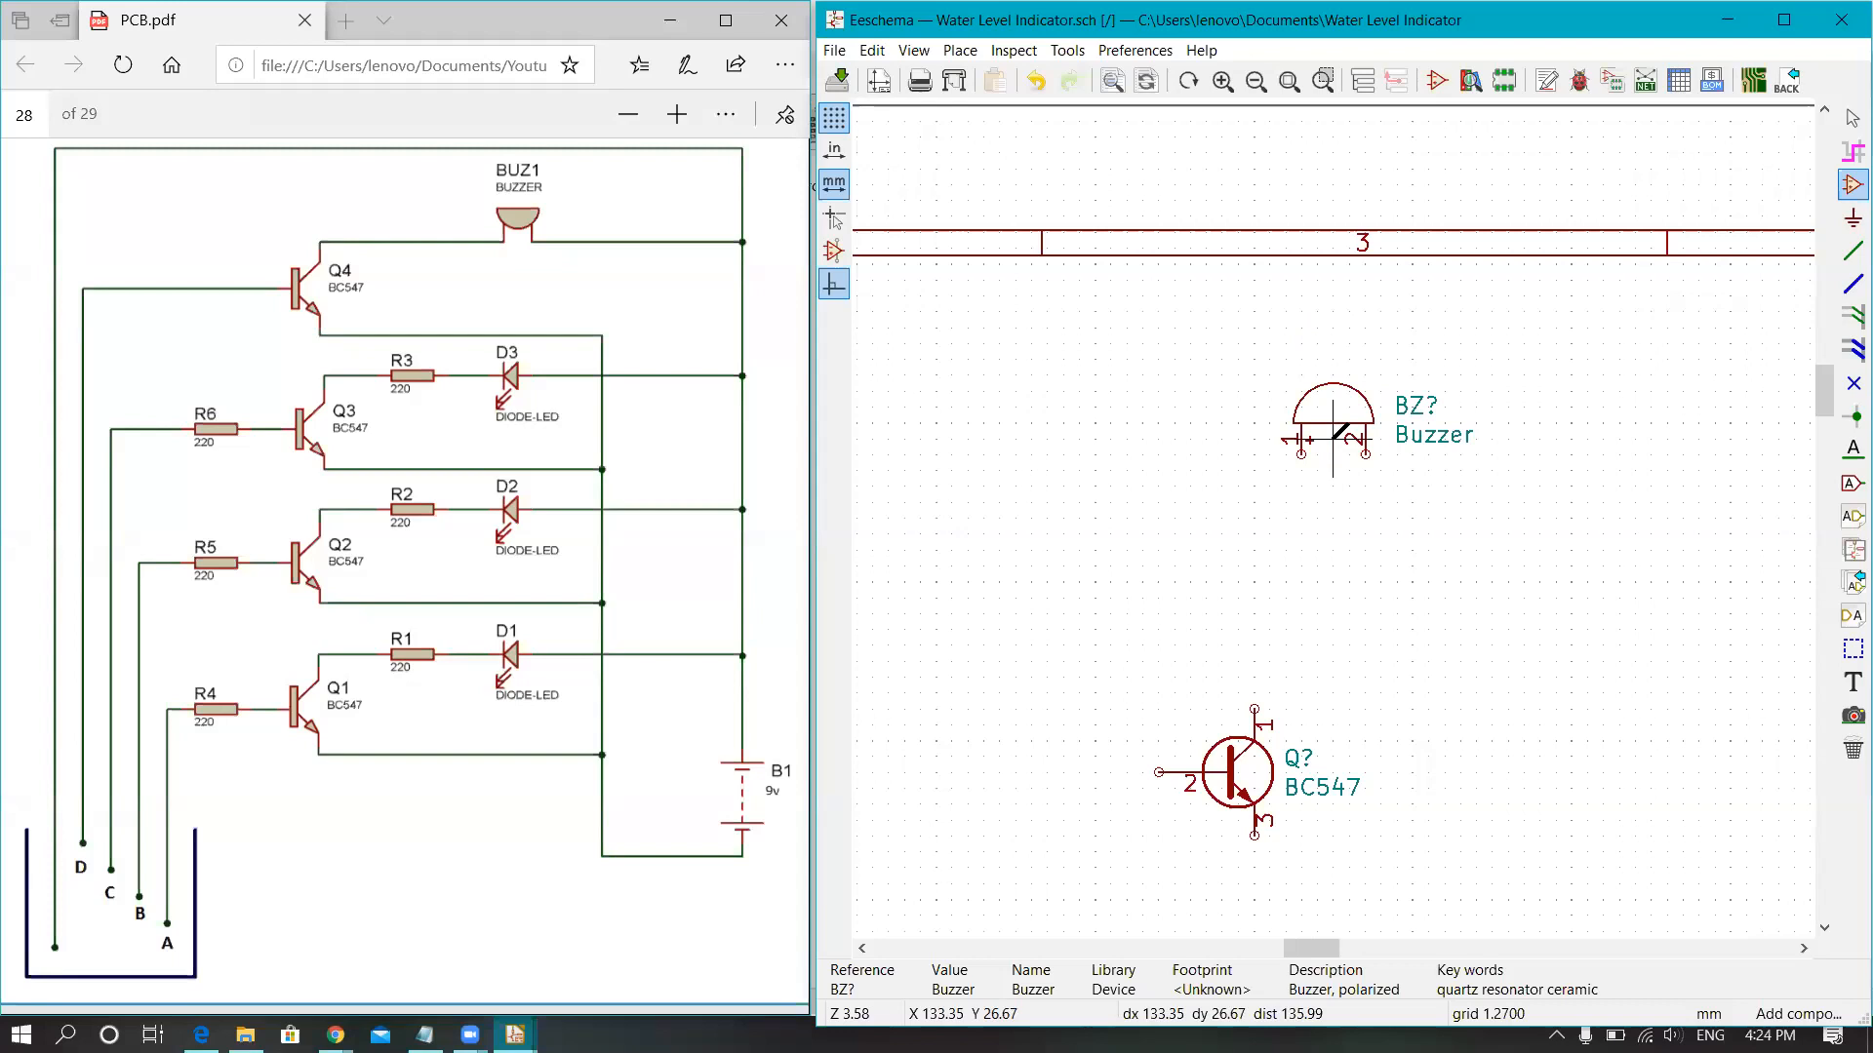
left_click(1332, 429)
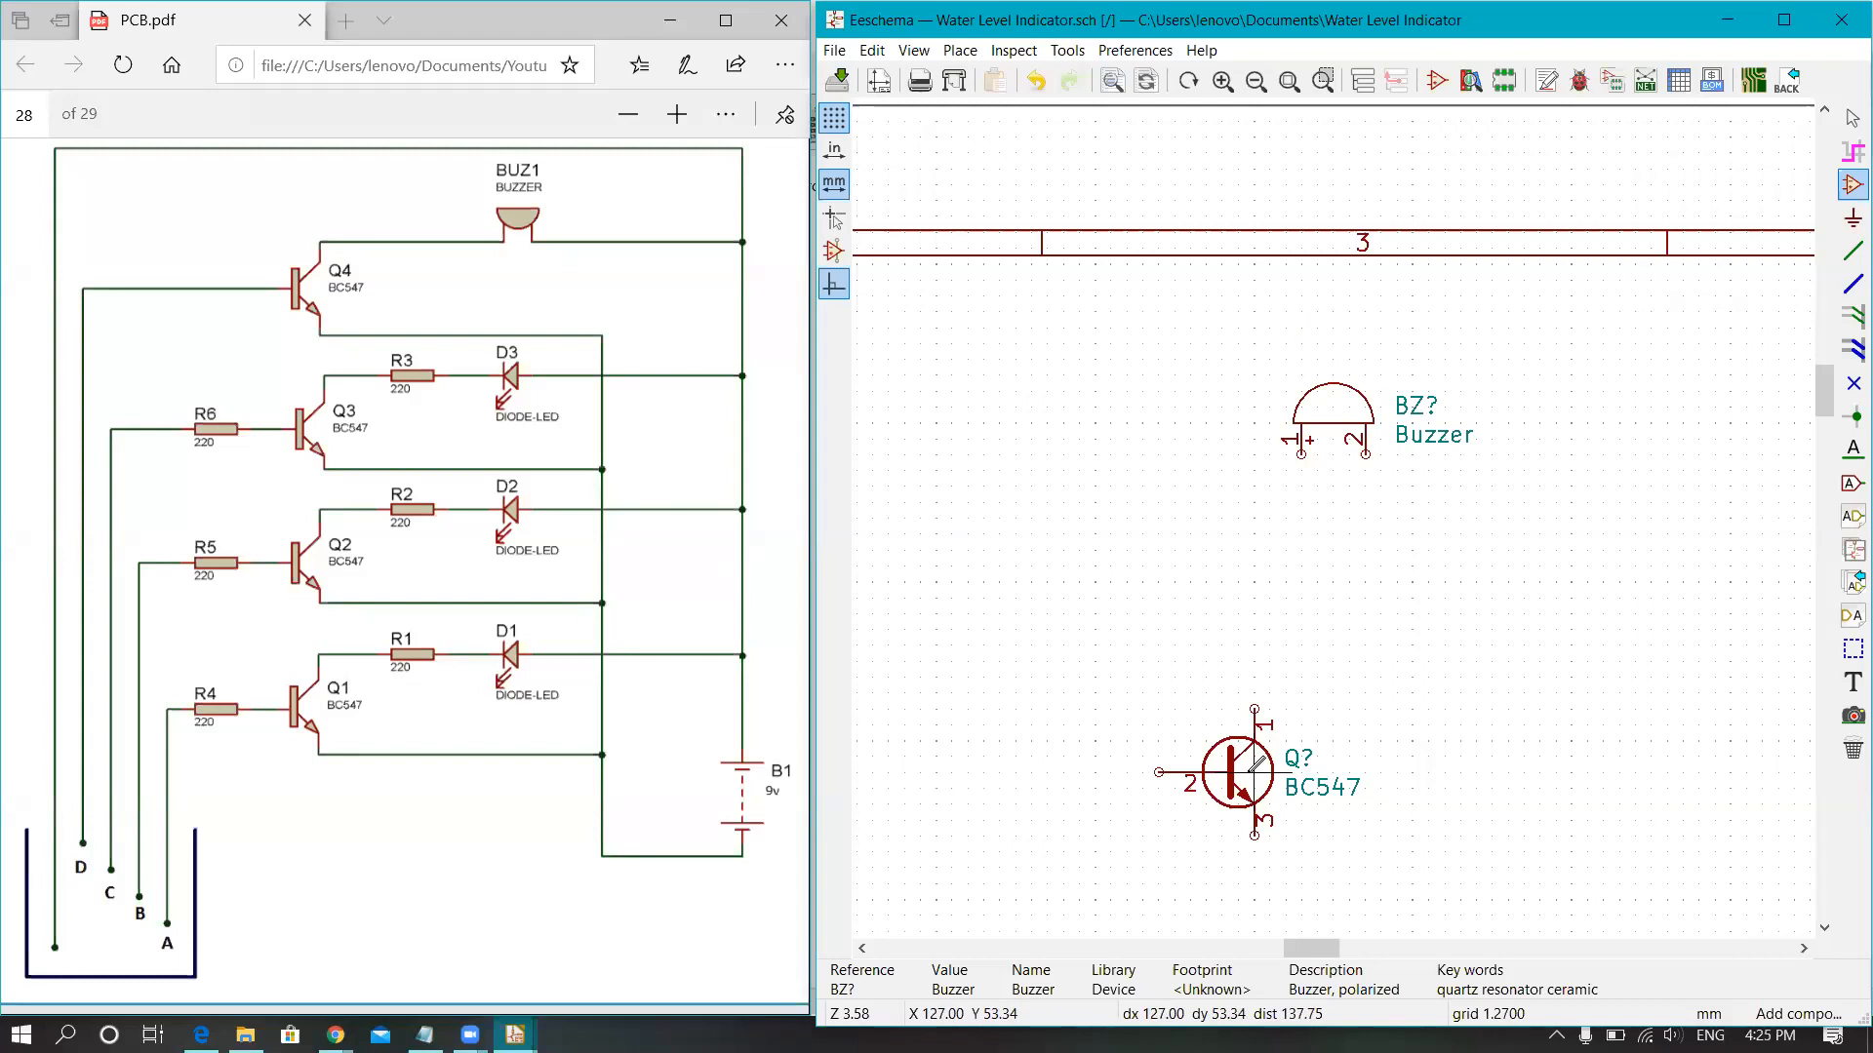
Step: Move the BC547 transistor up to the lower left of the buzzer, at about X 119.40, Y 41.90
scroll(1256, 763, "down", 1)
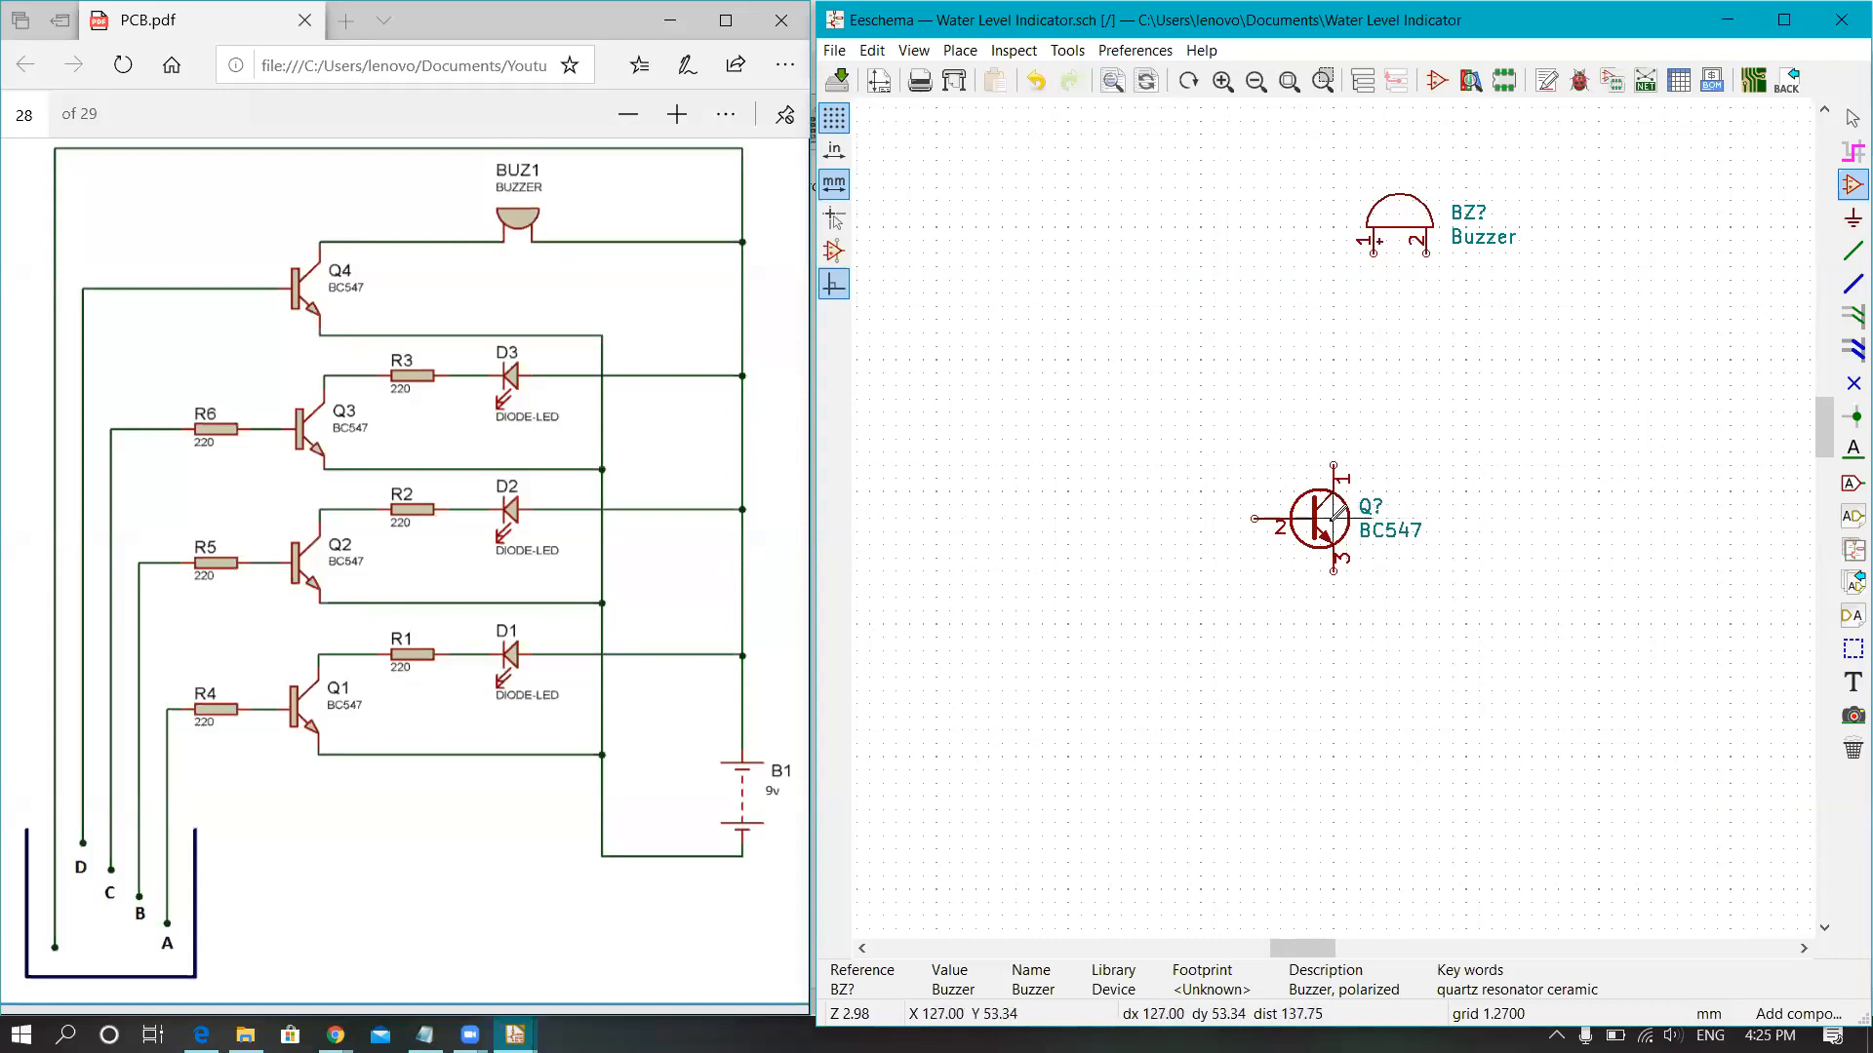
key("m")
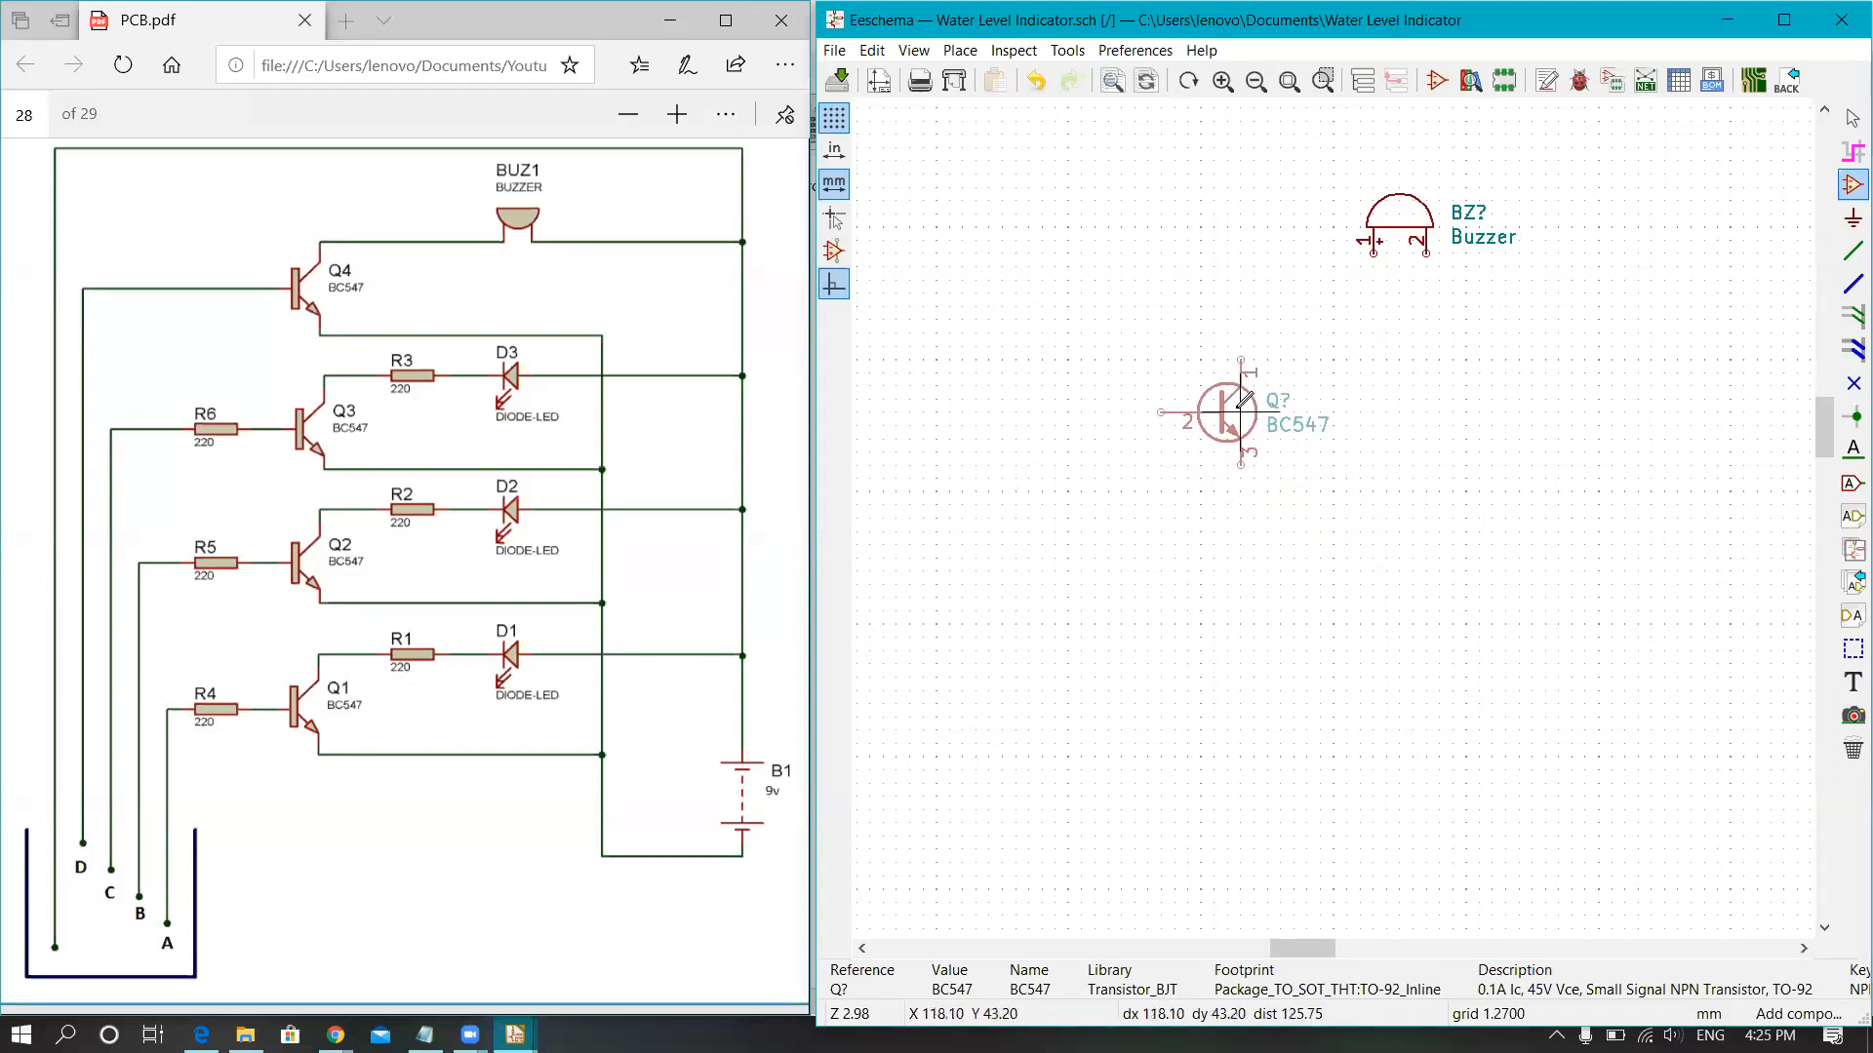
scroll(1244, 400, "down", 1)
left_click(1351, 506)
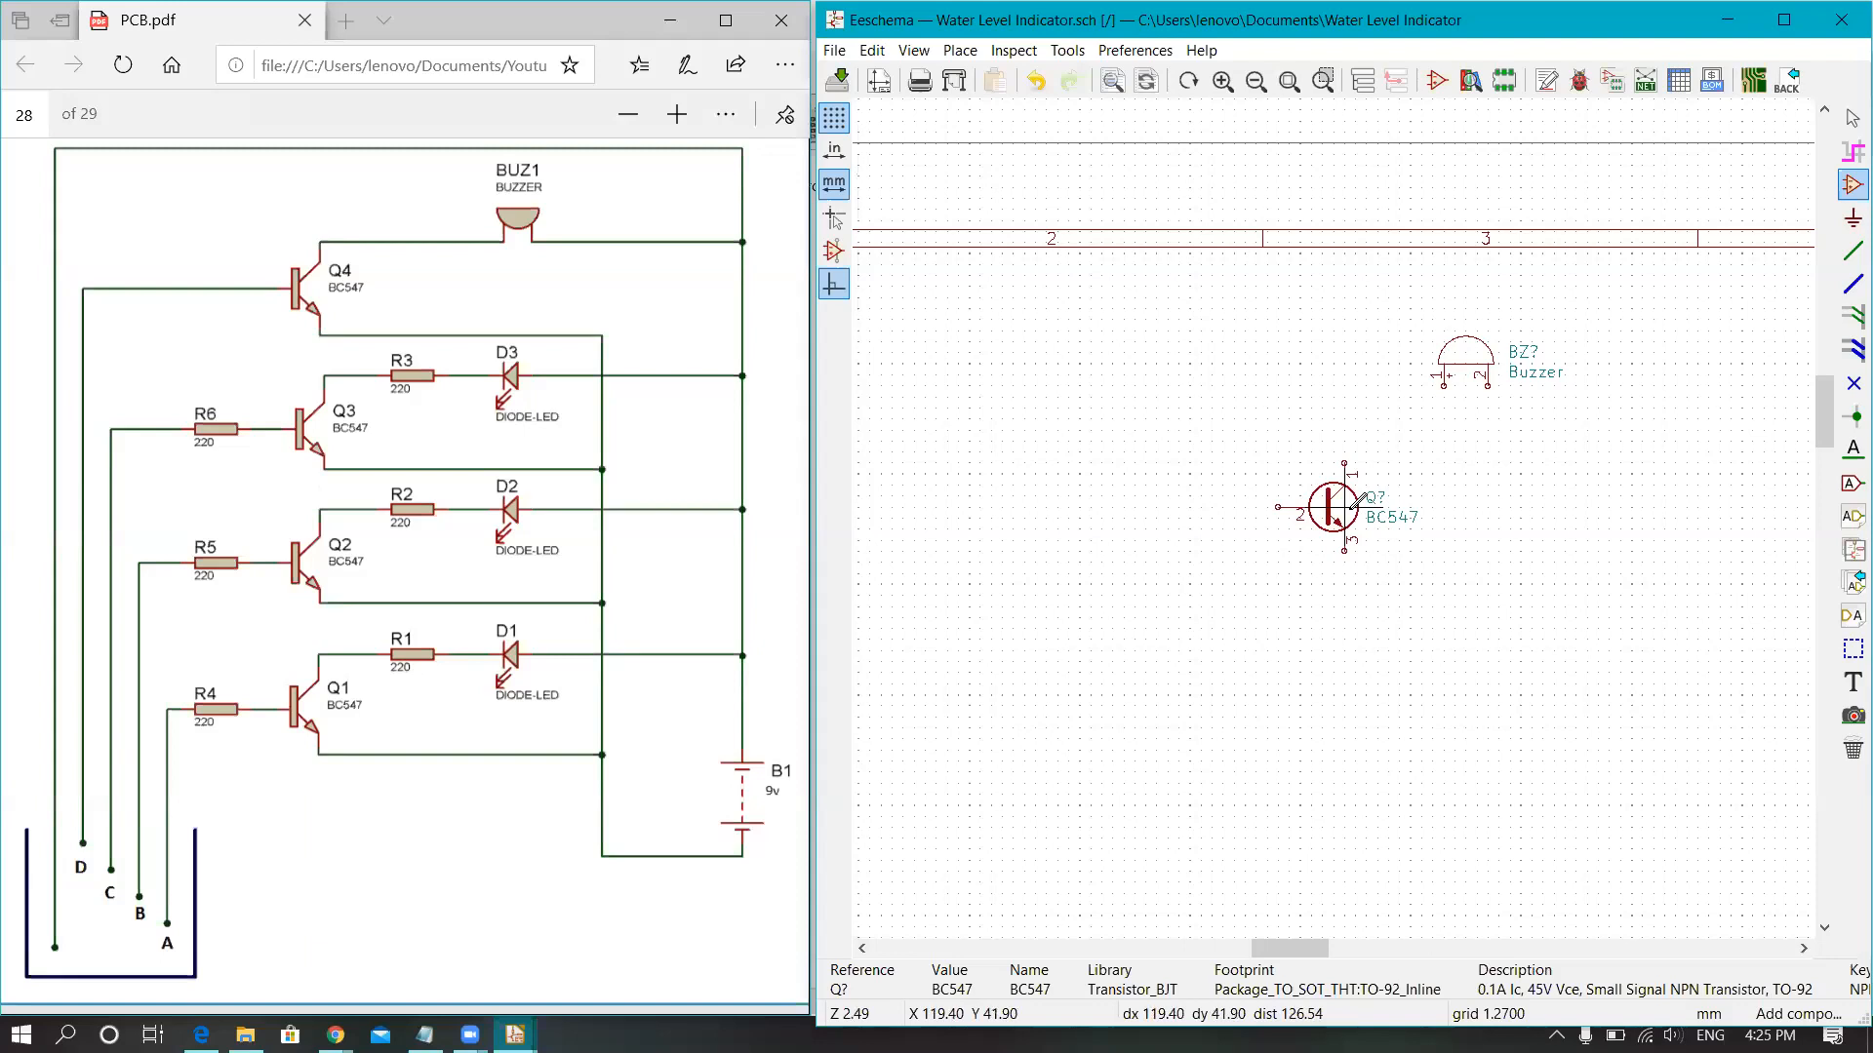
scroll(1351, 508, "up", 2)
scroll(1334, 518, "down", 3)
scroll(1343, 508, "up", 2)
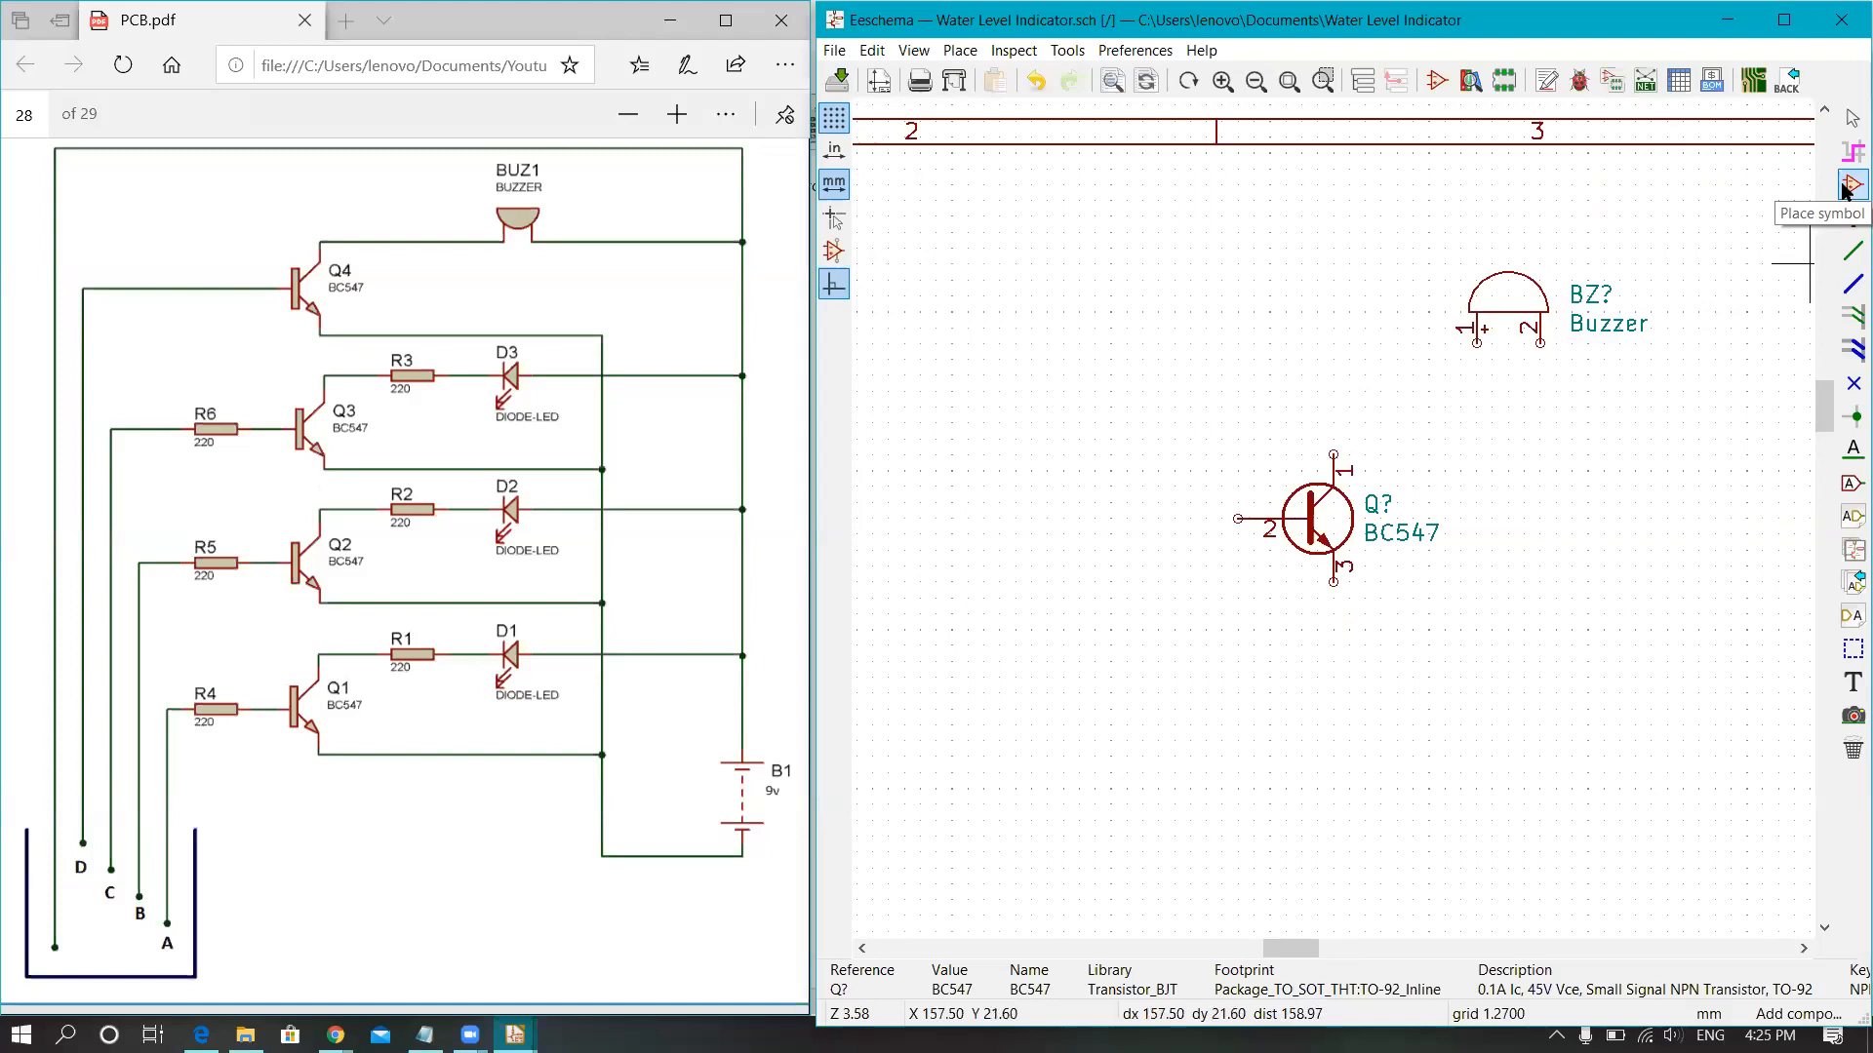
left_click(1221, 311)
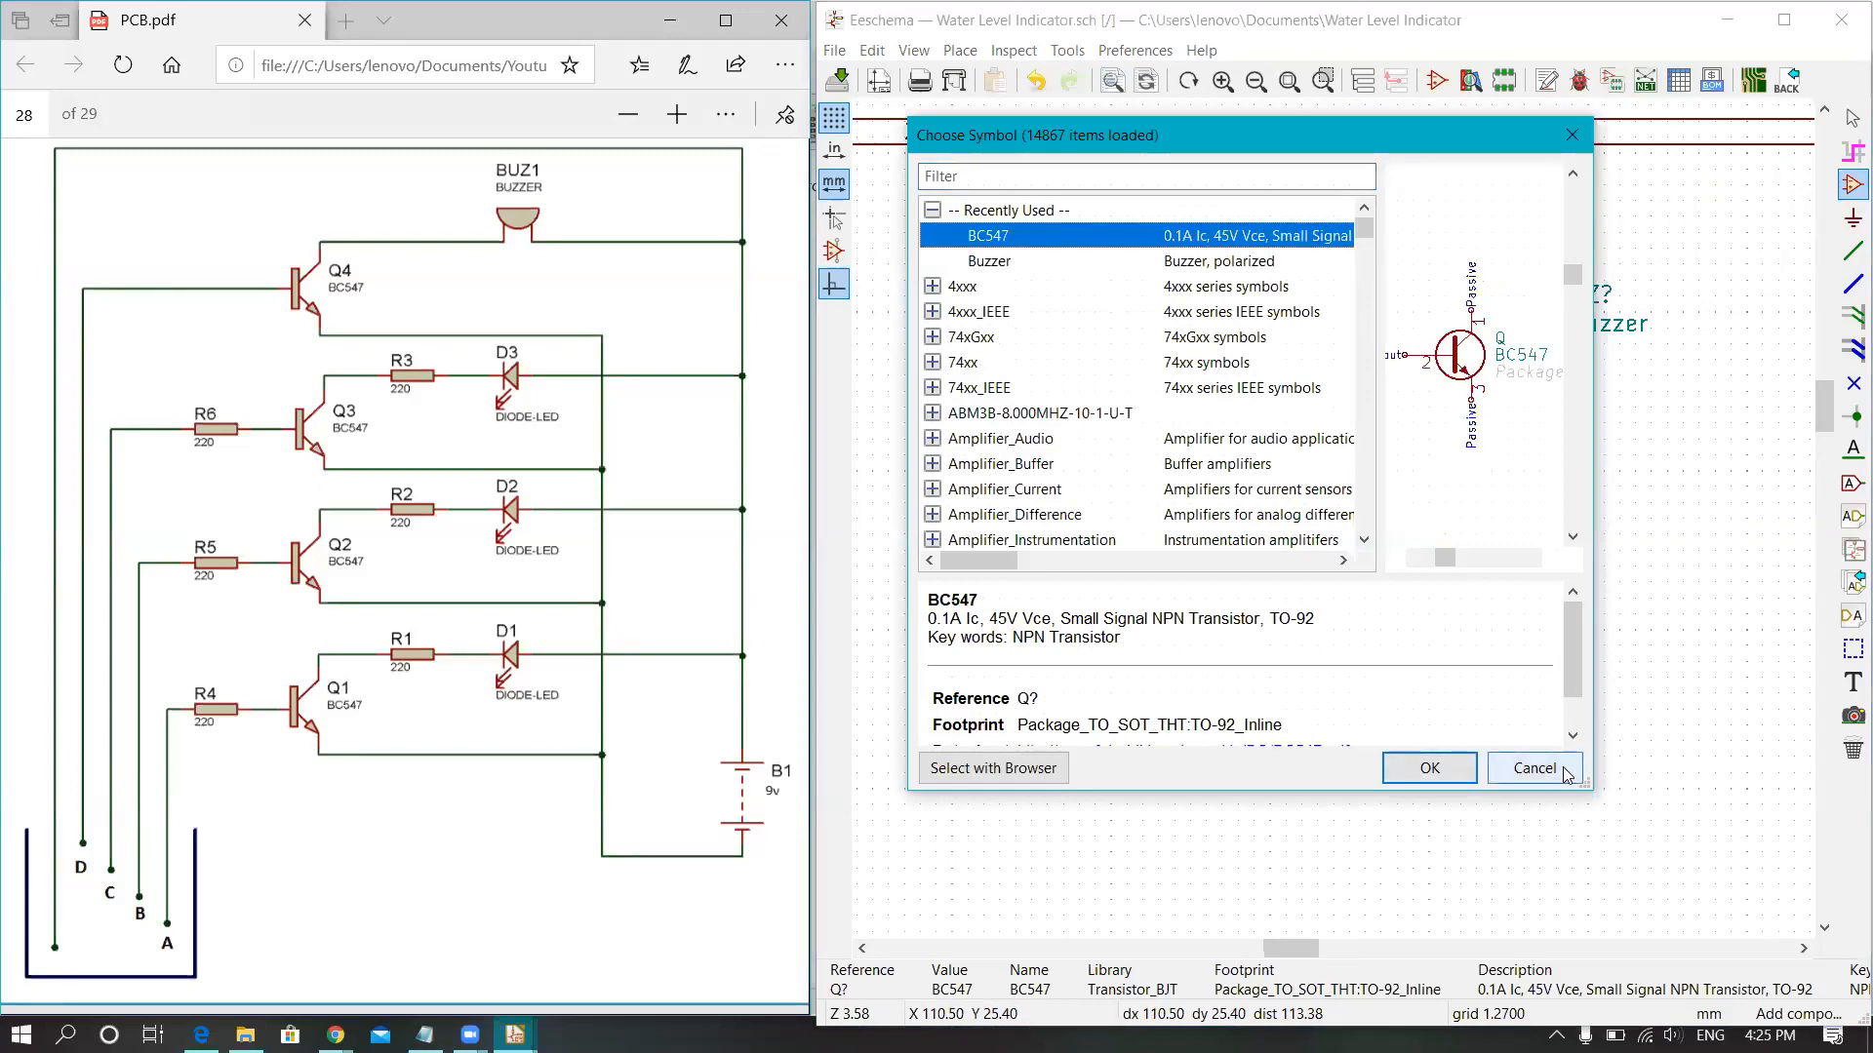
key("Return")
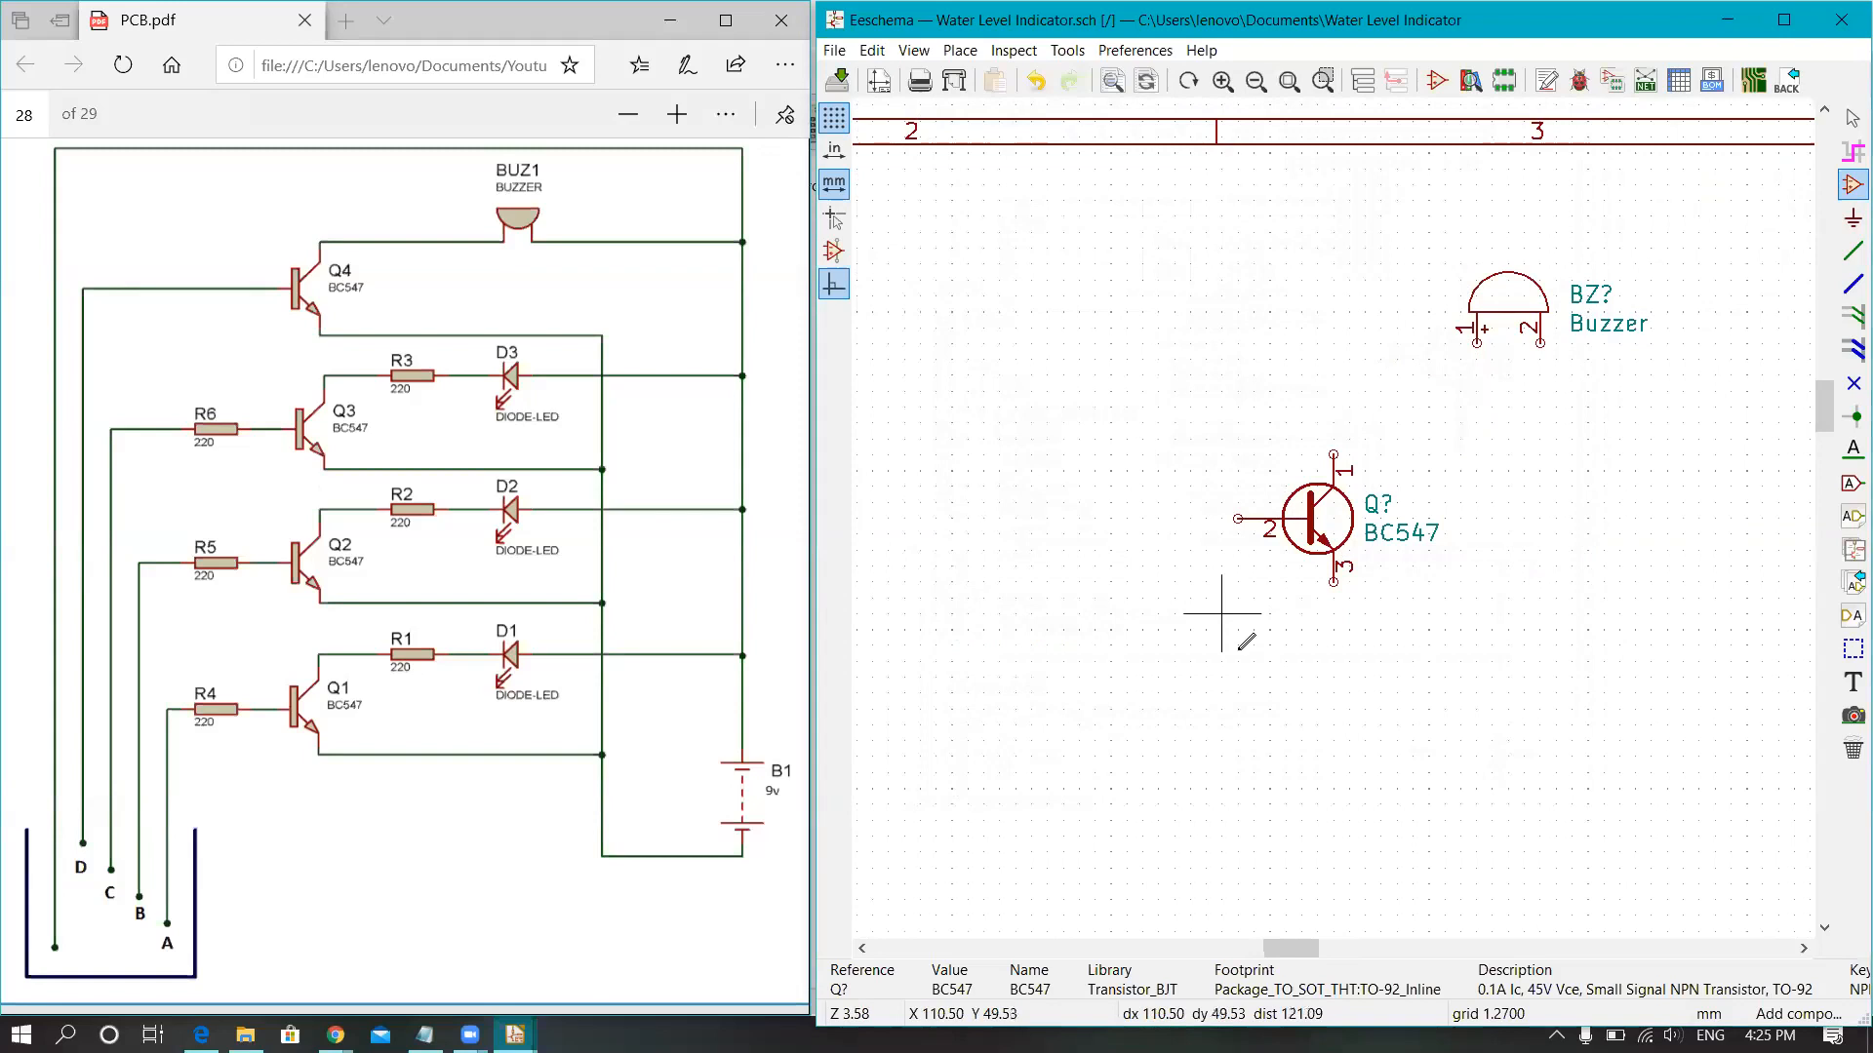
Step: Copy the BC547 transistor and place the duplicate directly below it, at about X 119.40, Y 58.40
scroll(1233, 652, "down", 1)
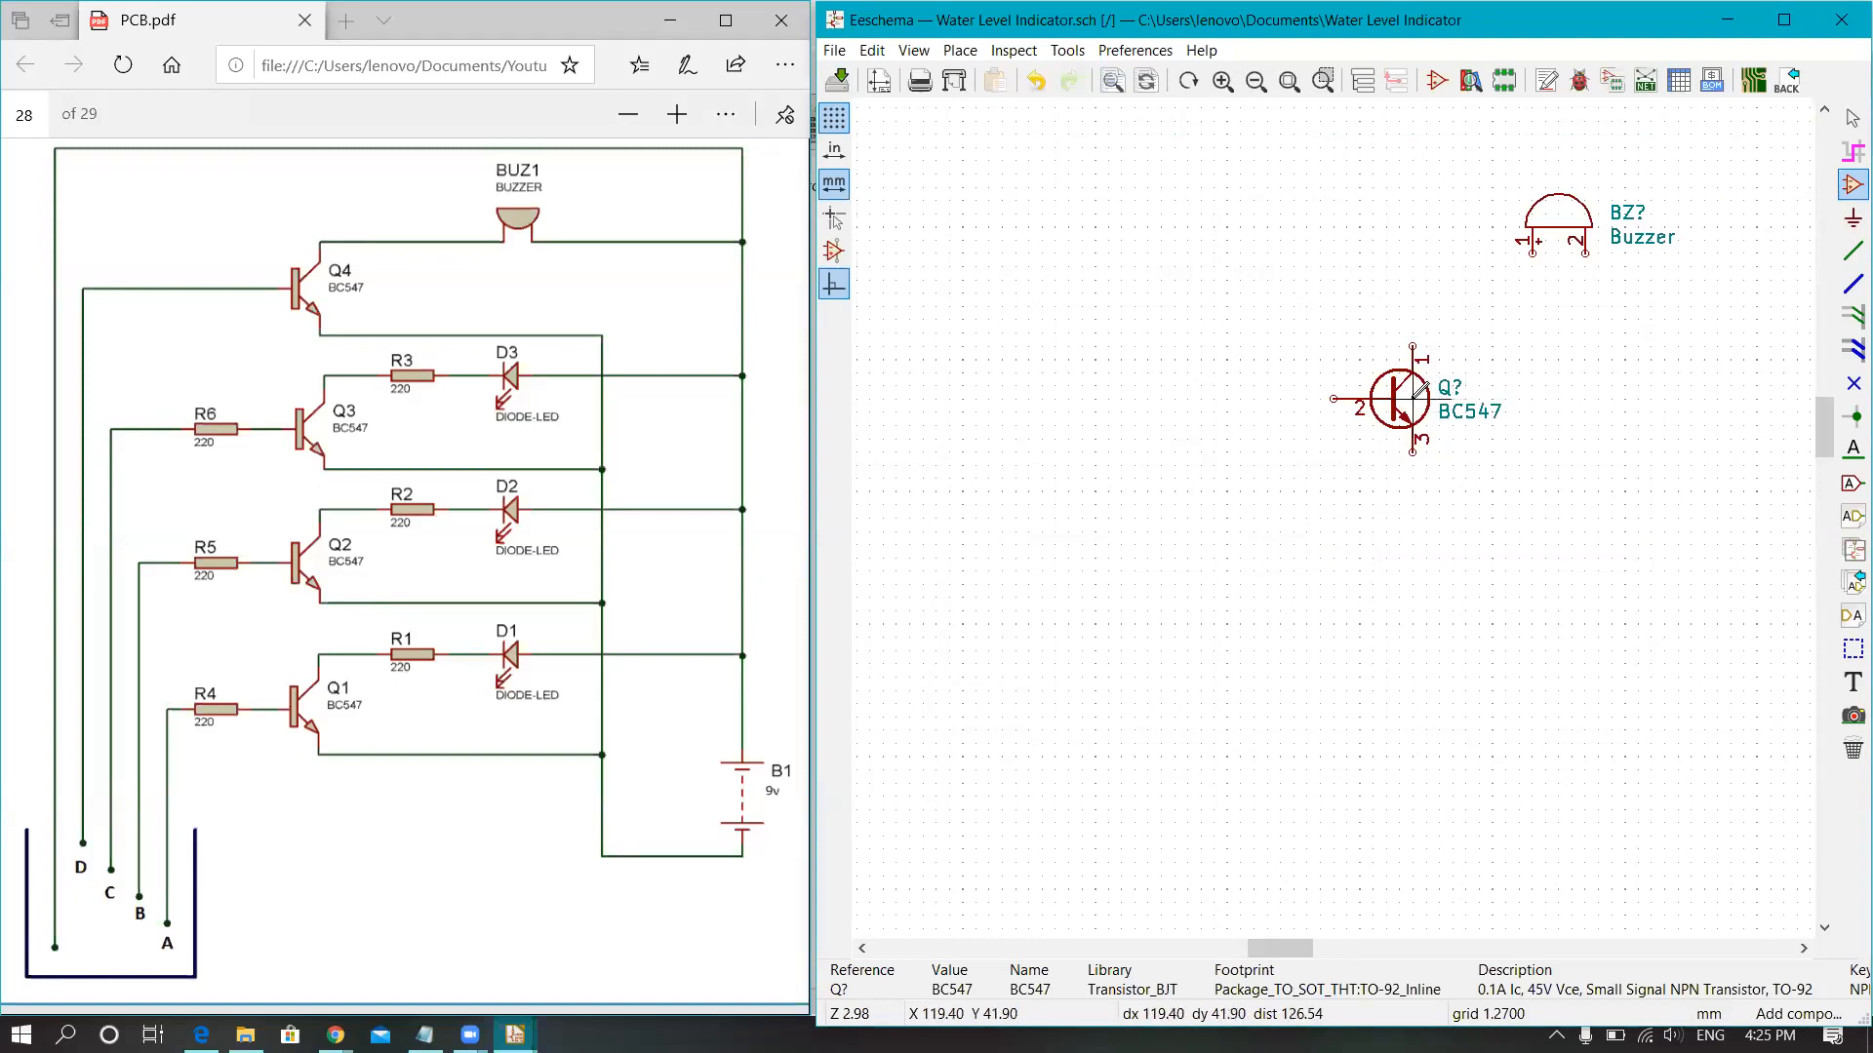
left_click(1421, 388)
left_click(1421, 388)
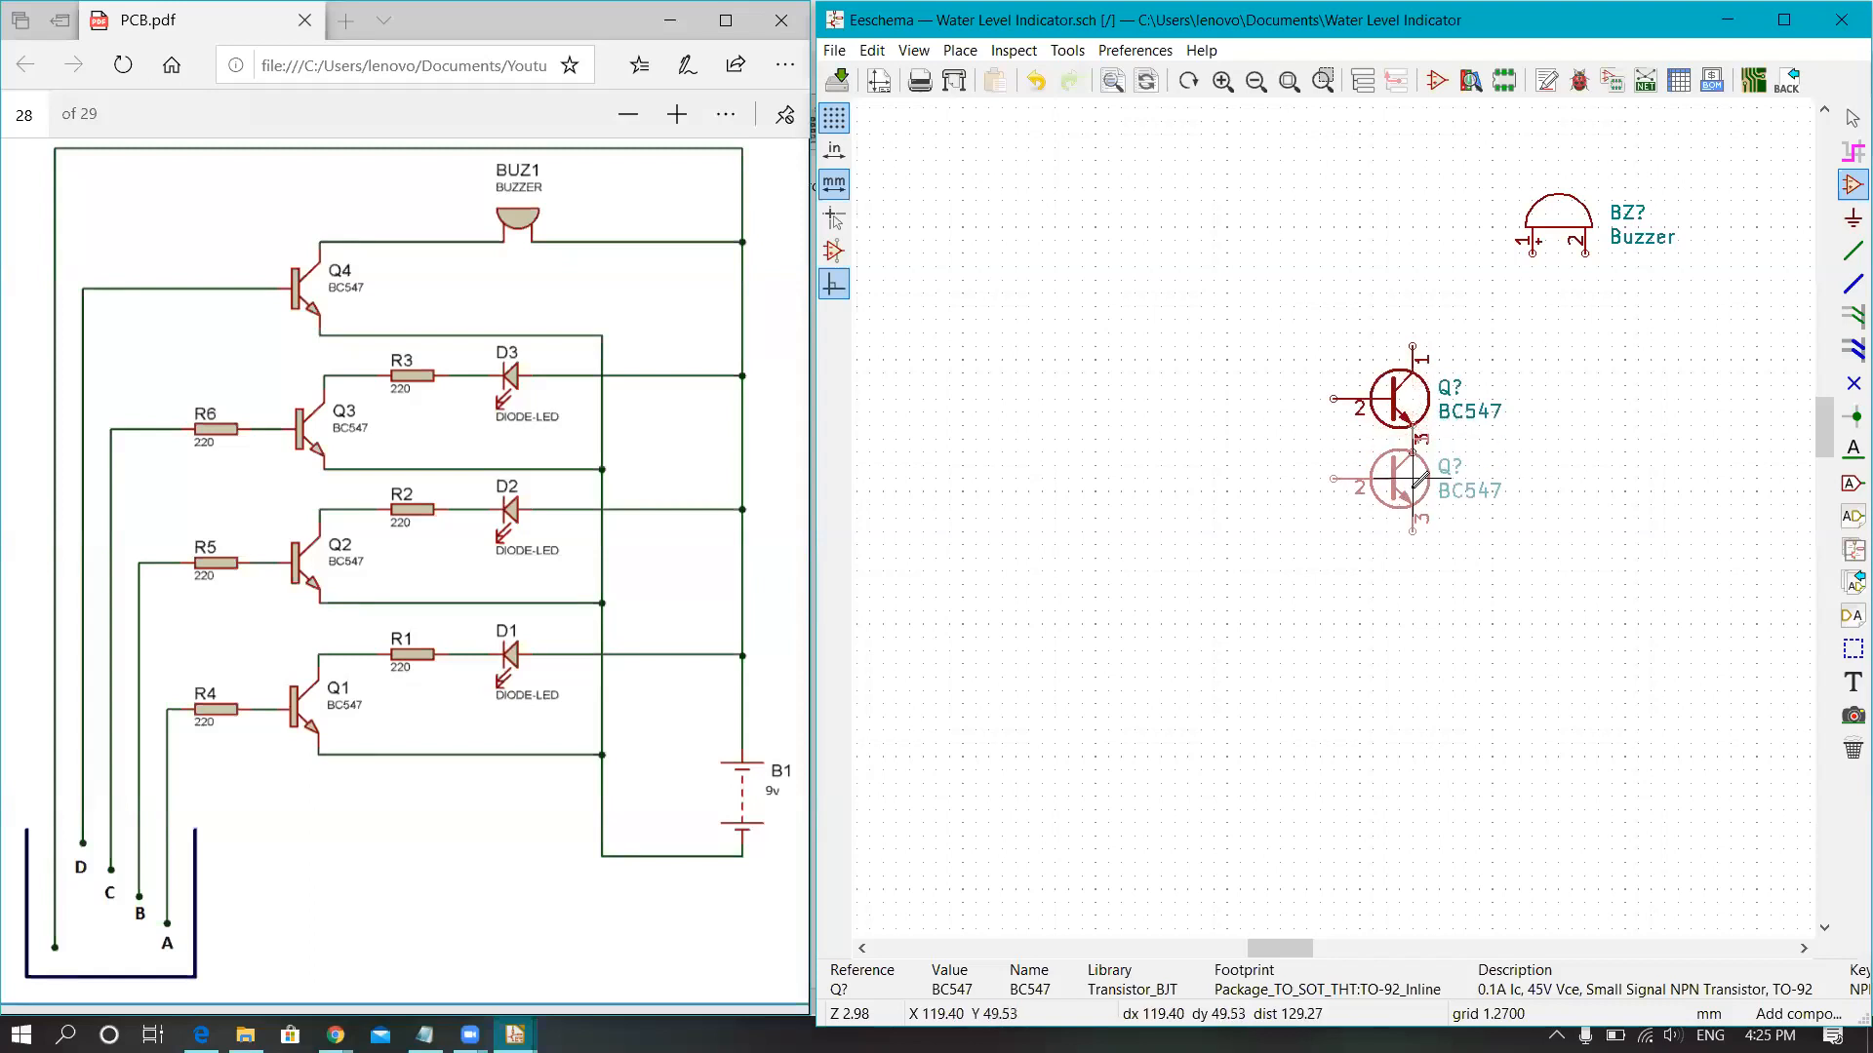
left_click(1419, 562)
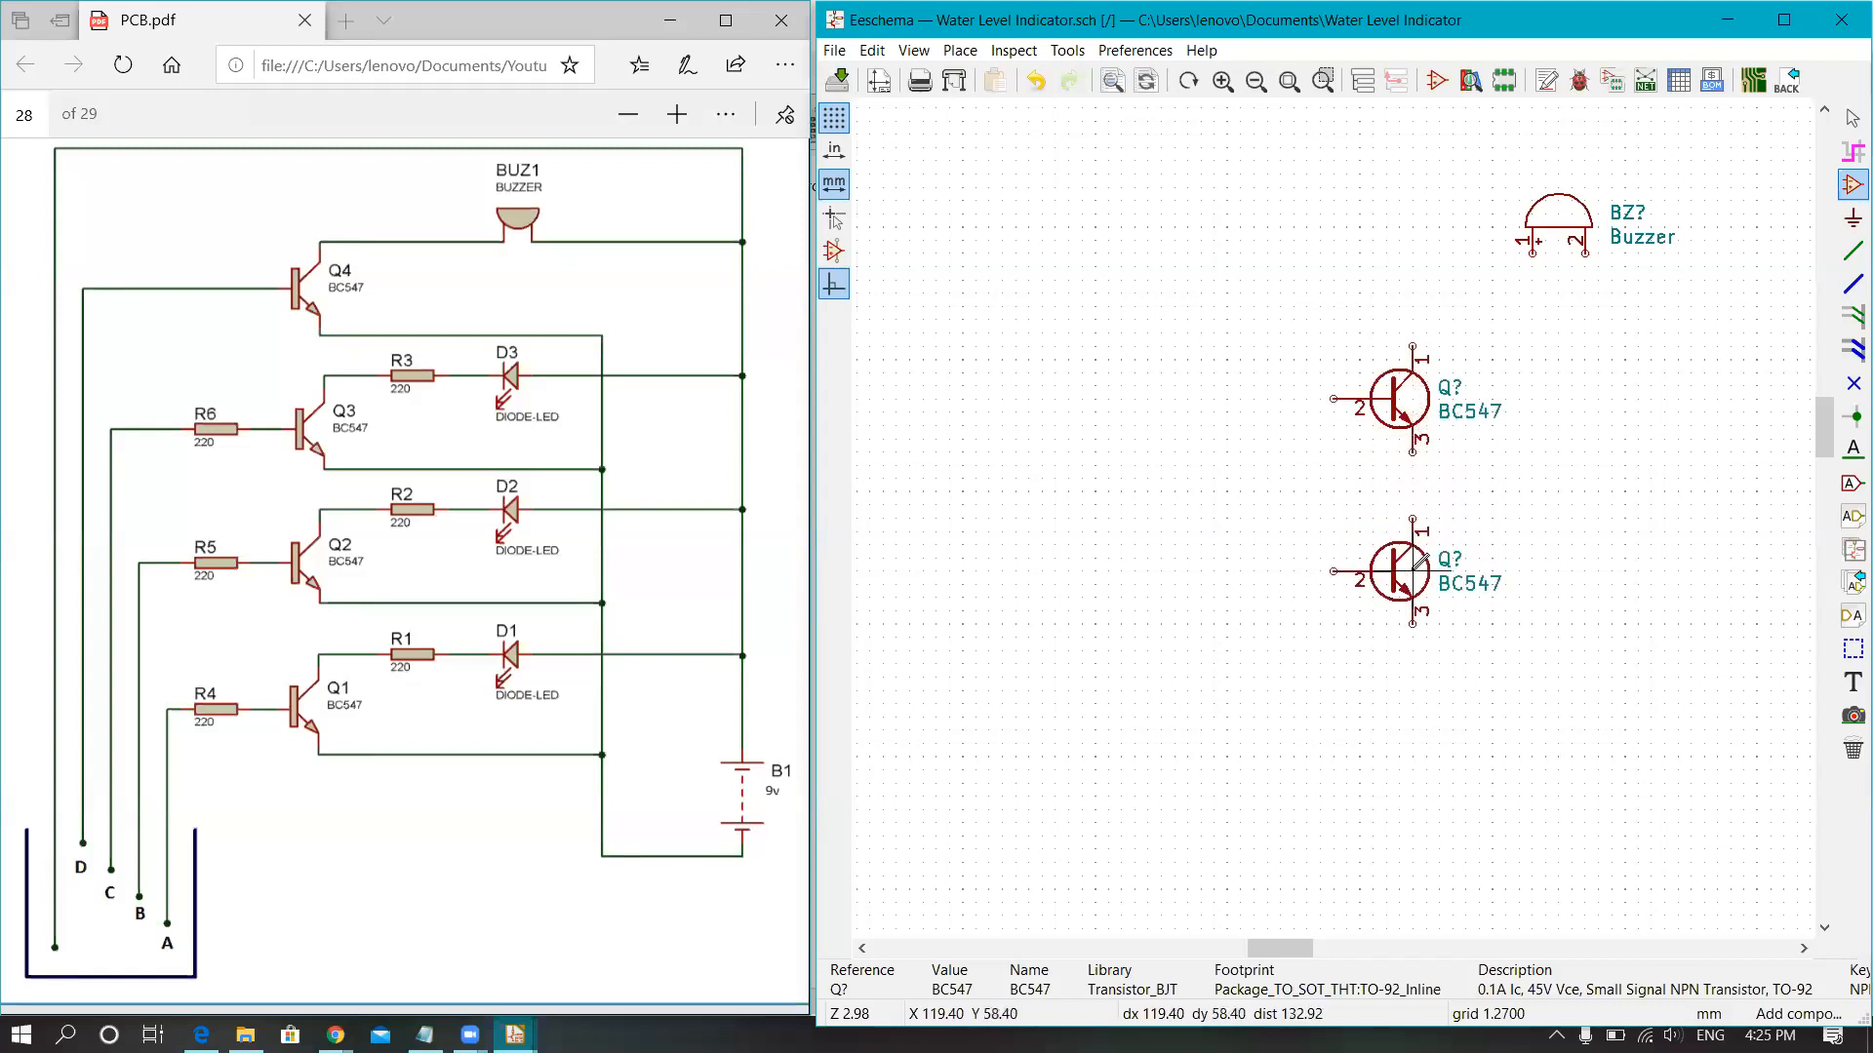
Step: Add two more copies of the BC547 below the second one, forming an evenly spaced column of four transistors
scroll(1419, 562, "down", 1)
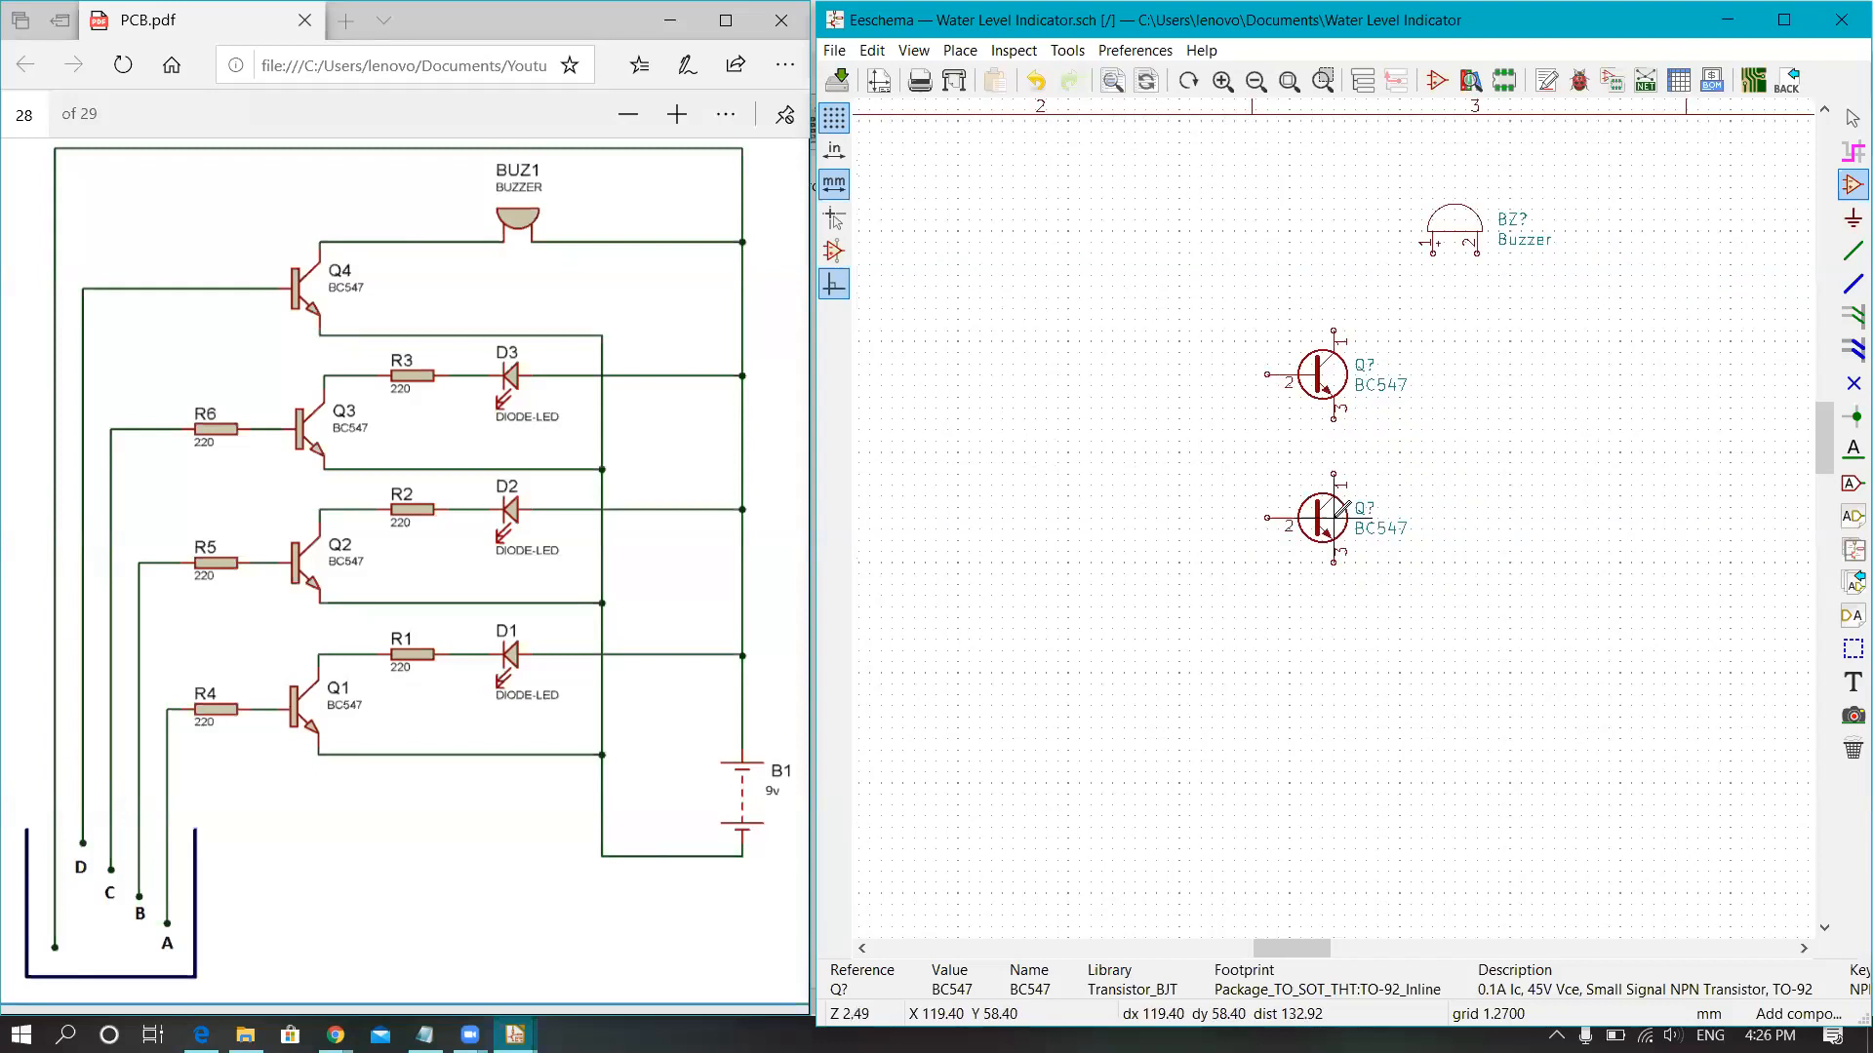
key("c")
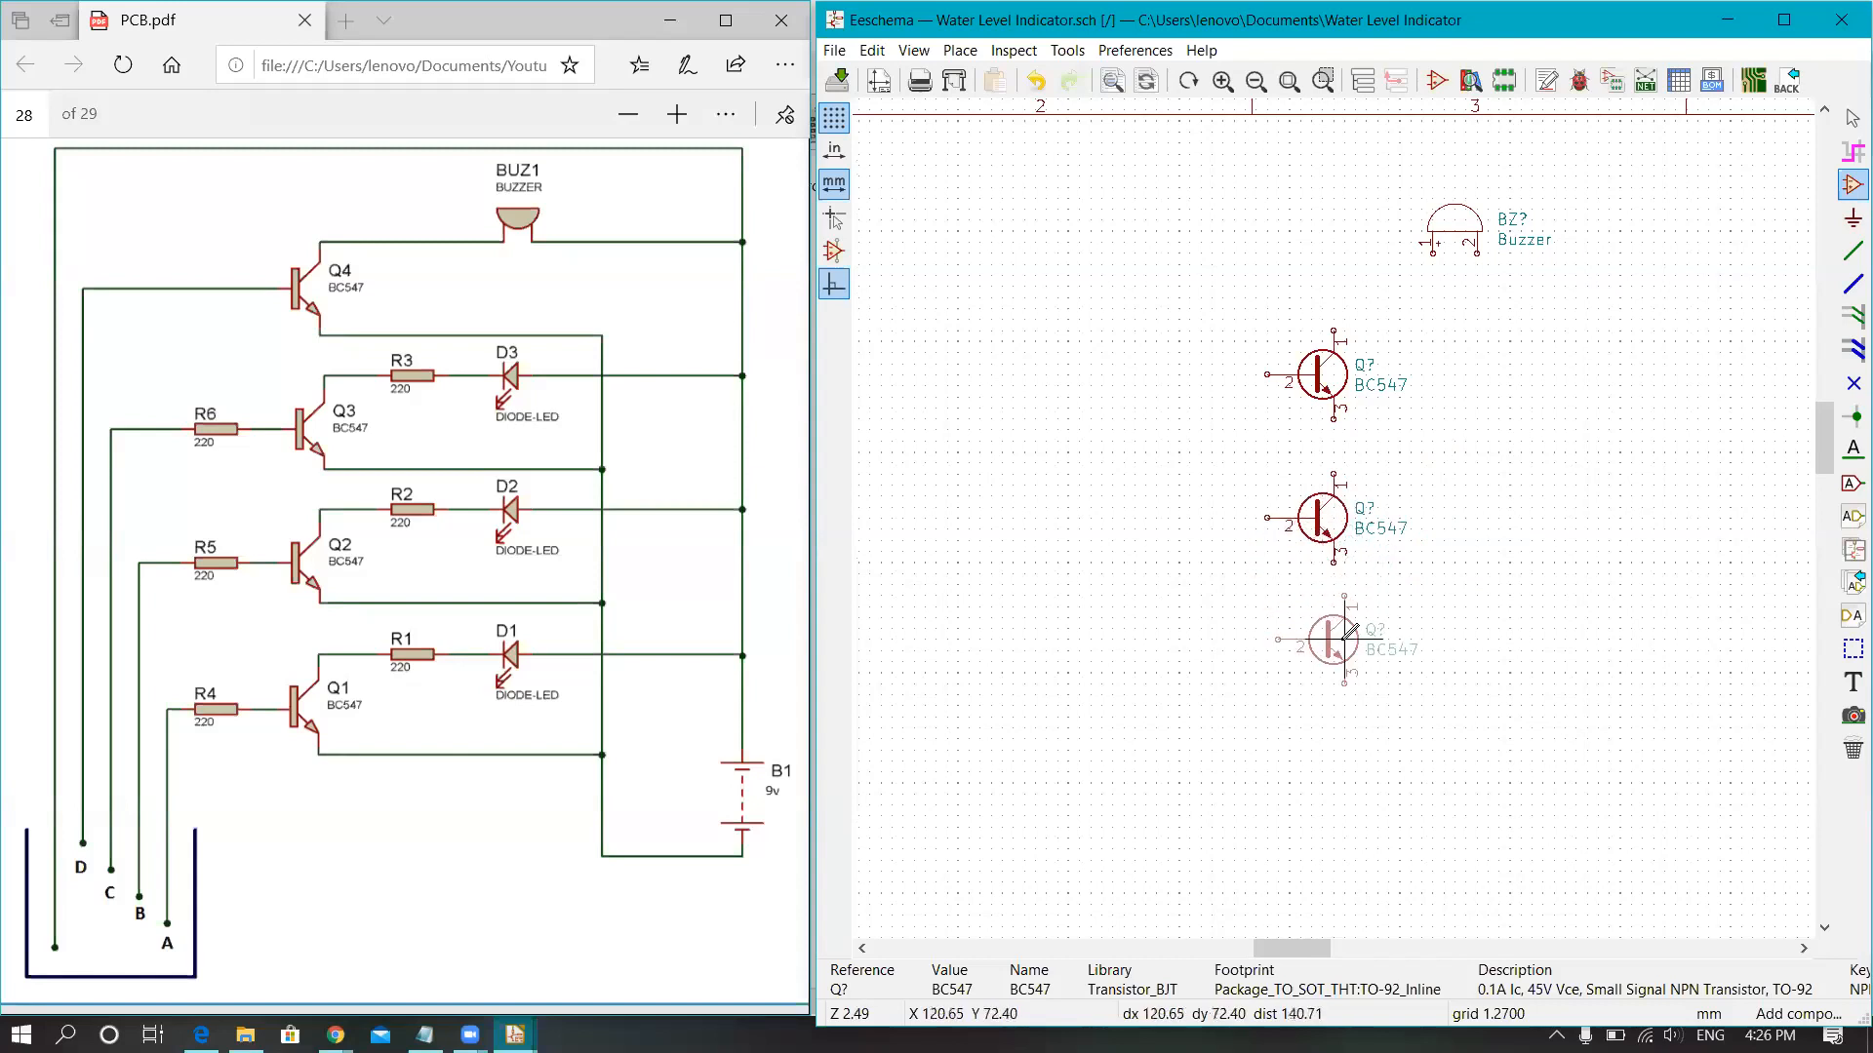
left_click(1344, 651)
key("c")
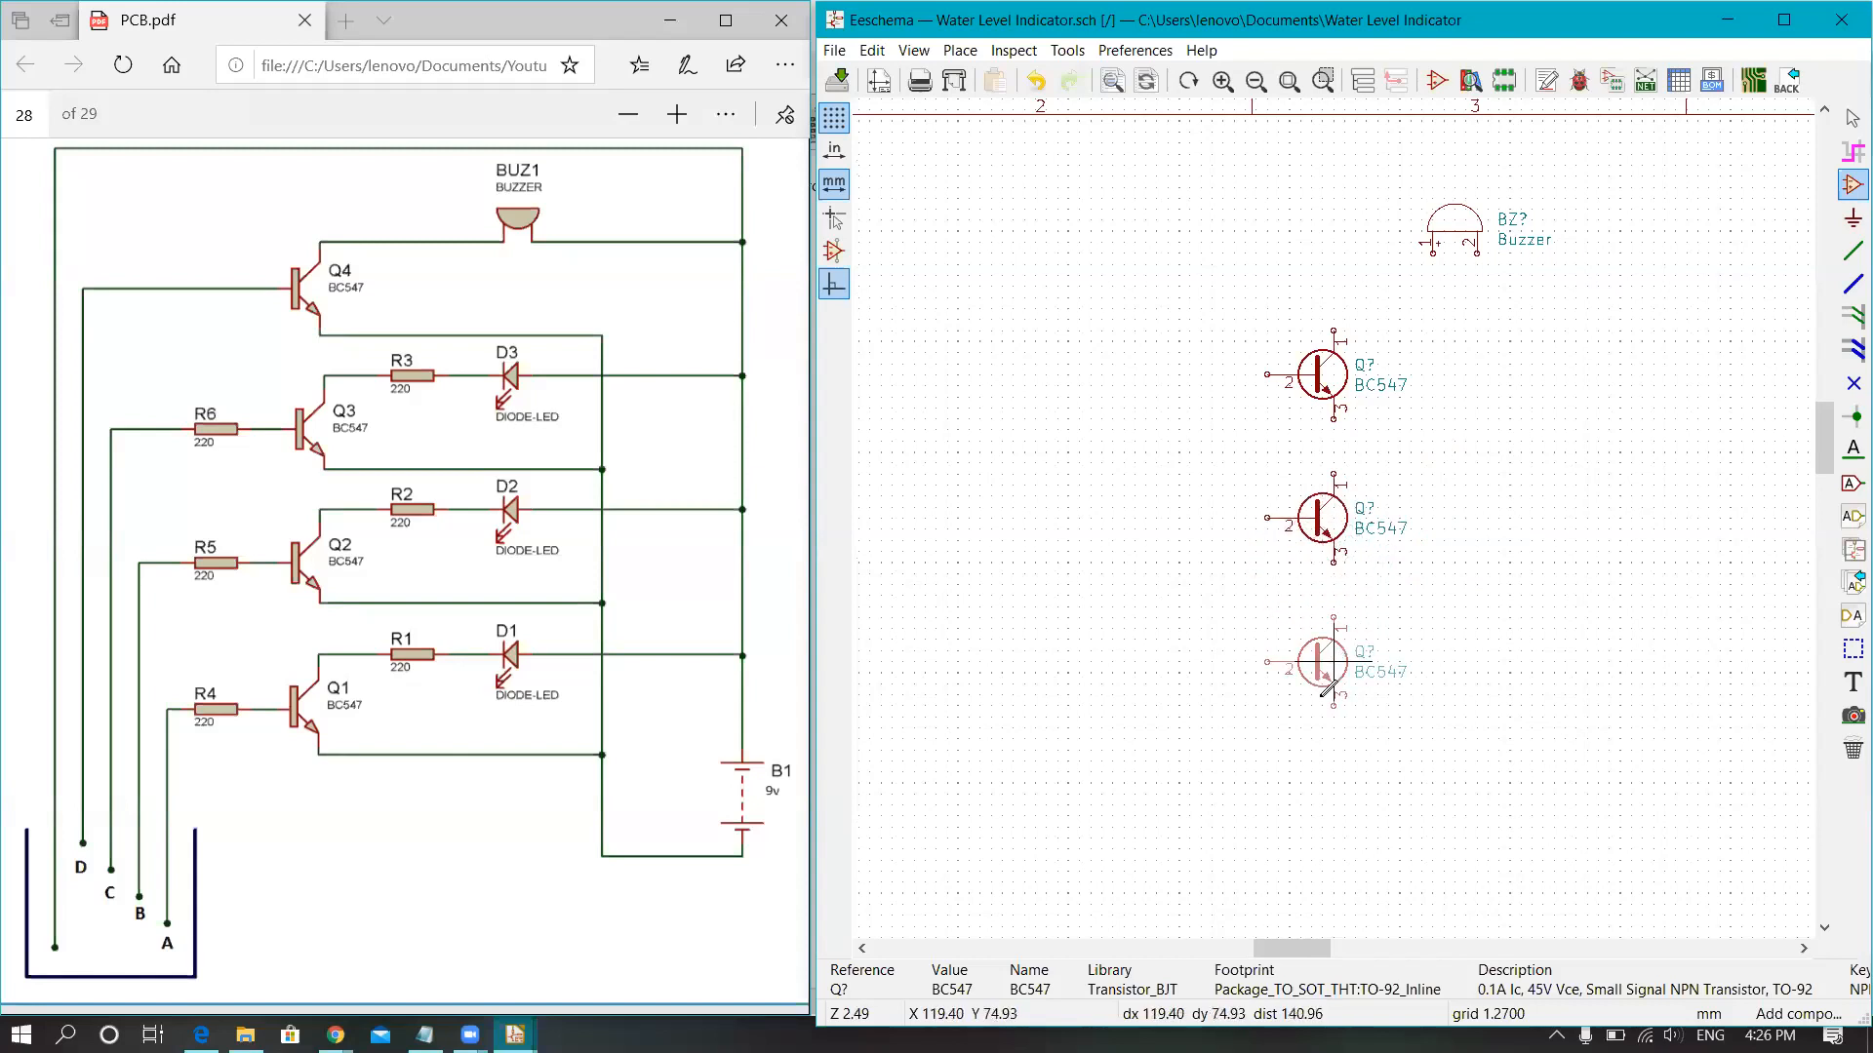
scroll(1344, 775, "down", 1)
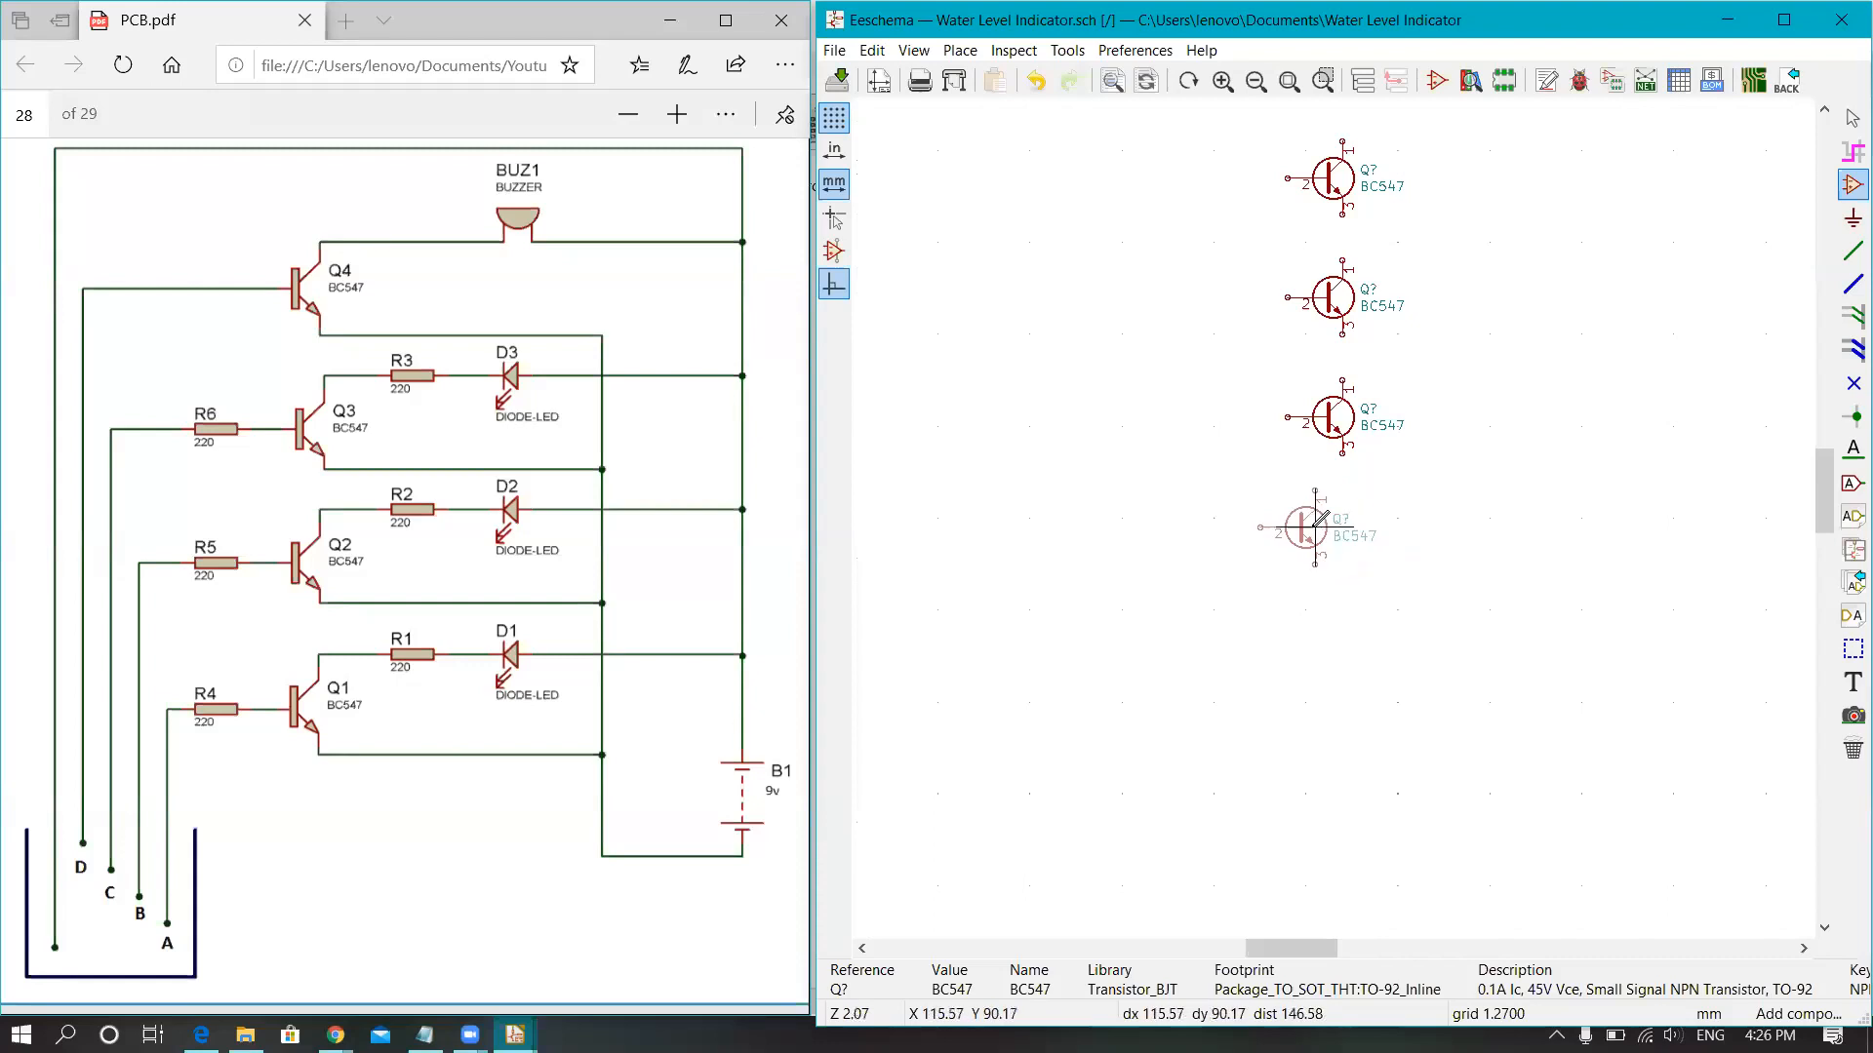
left_click(1344, 534)
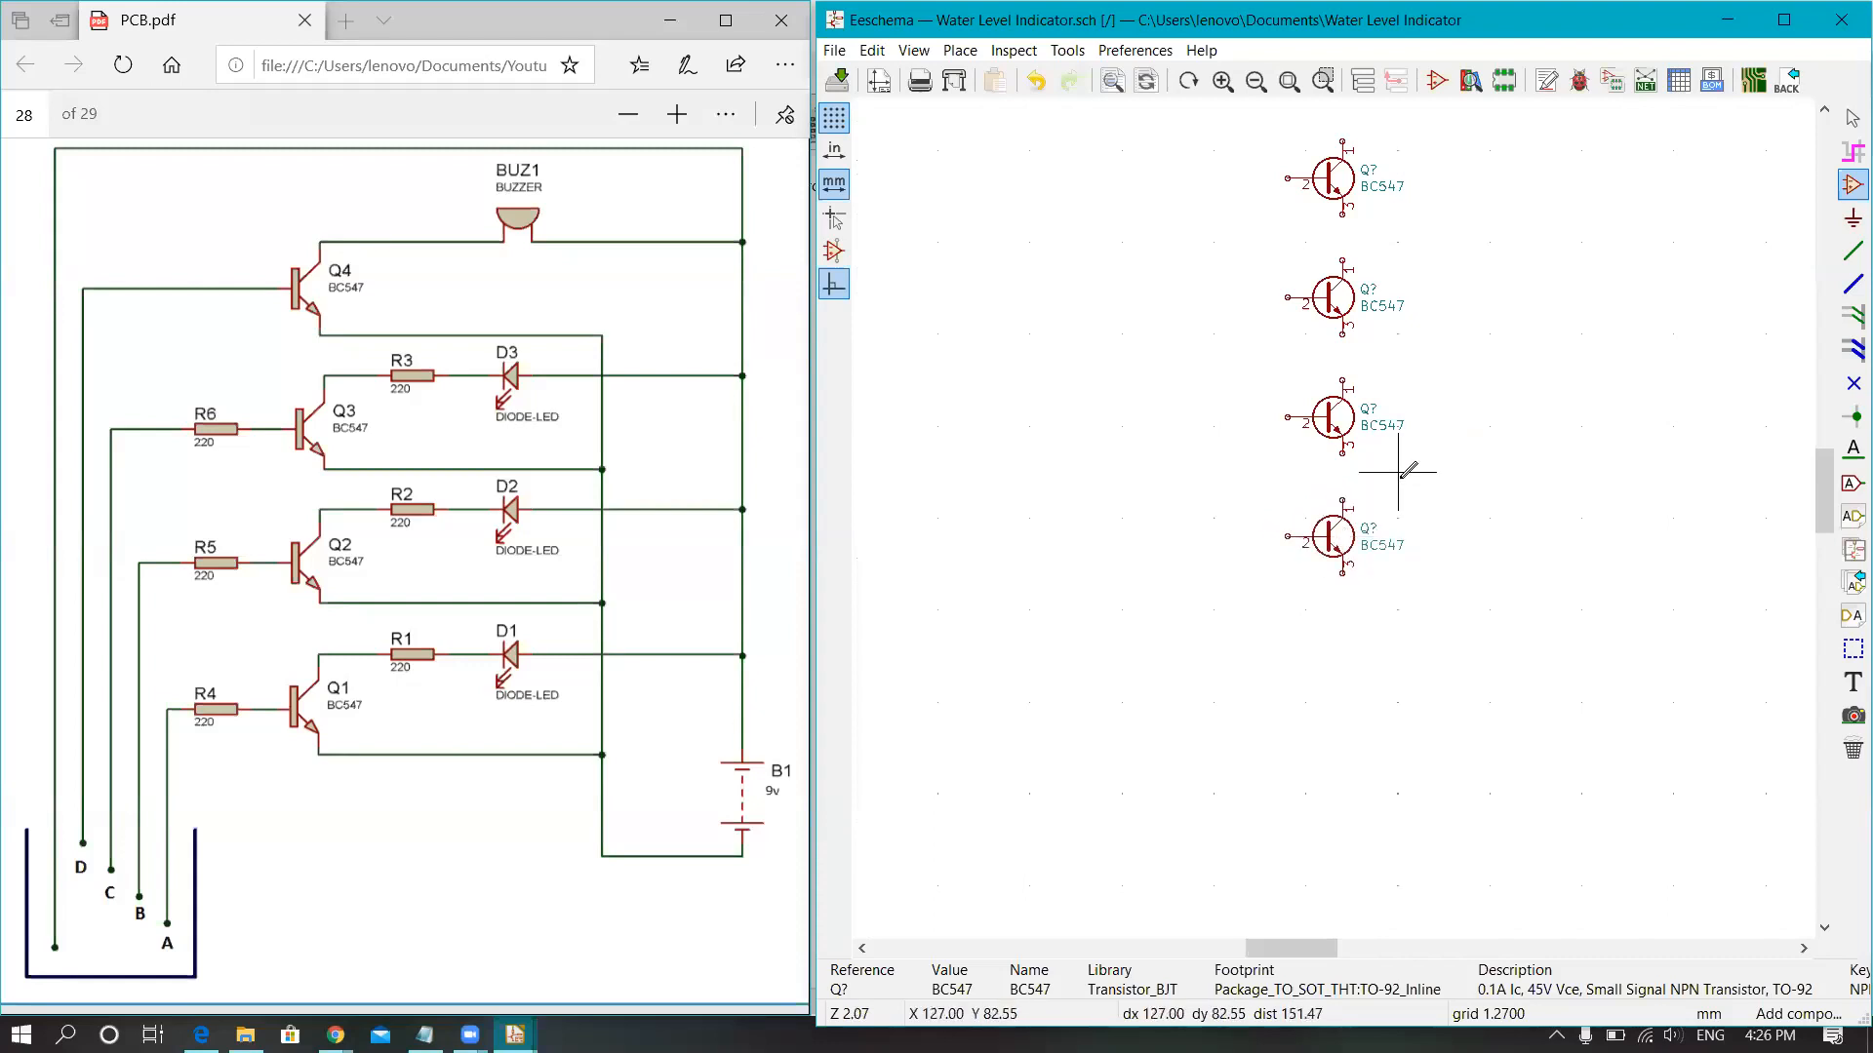
Step: Add the Device resistor R, rotate it horizontal and place it right of the transistors at about X 140.97, Y 53.34
scroll(1333, 518, "up", 1)
scroll(1333, 518, "down", 4)
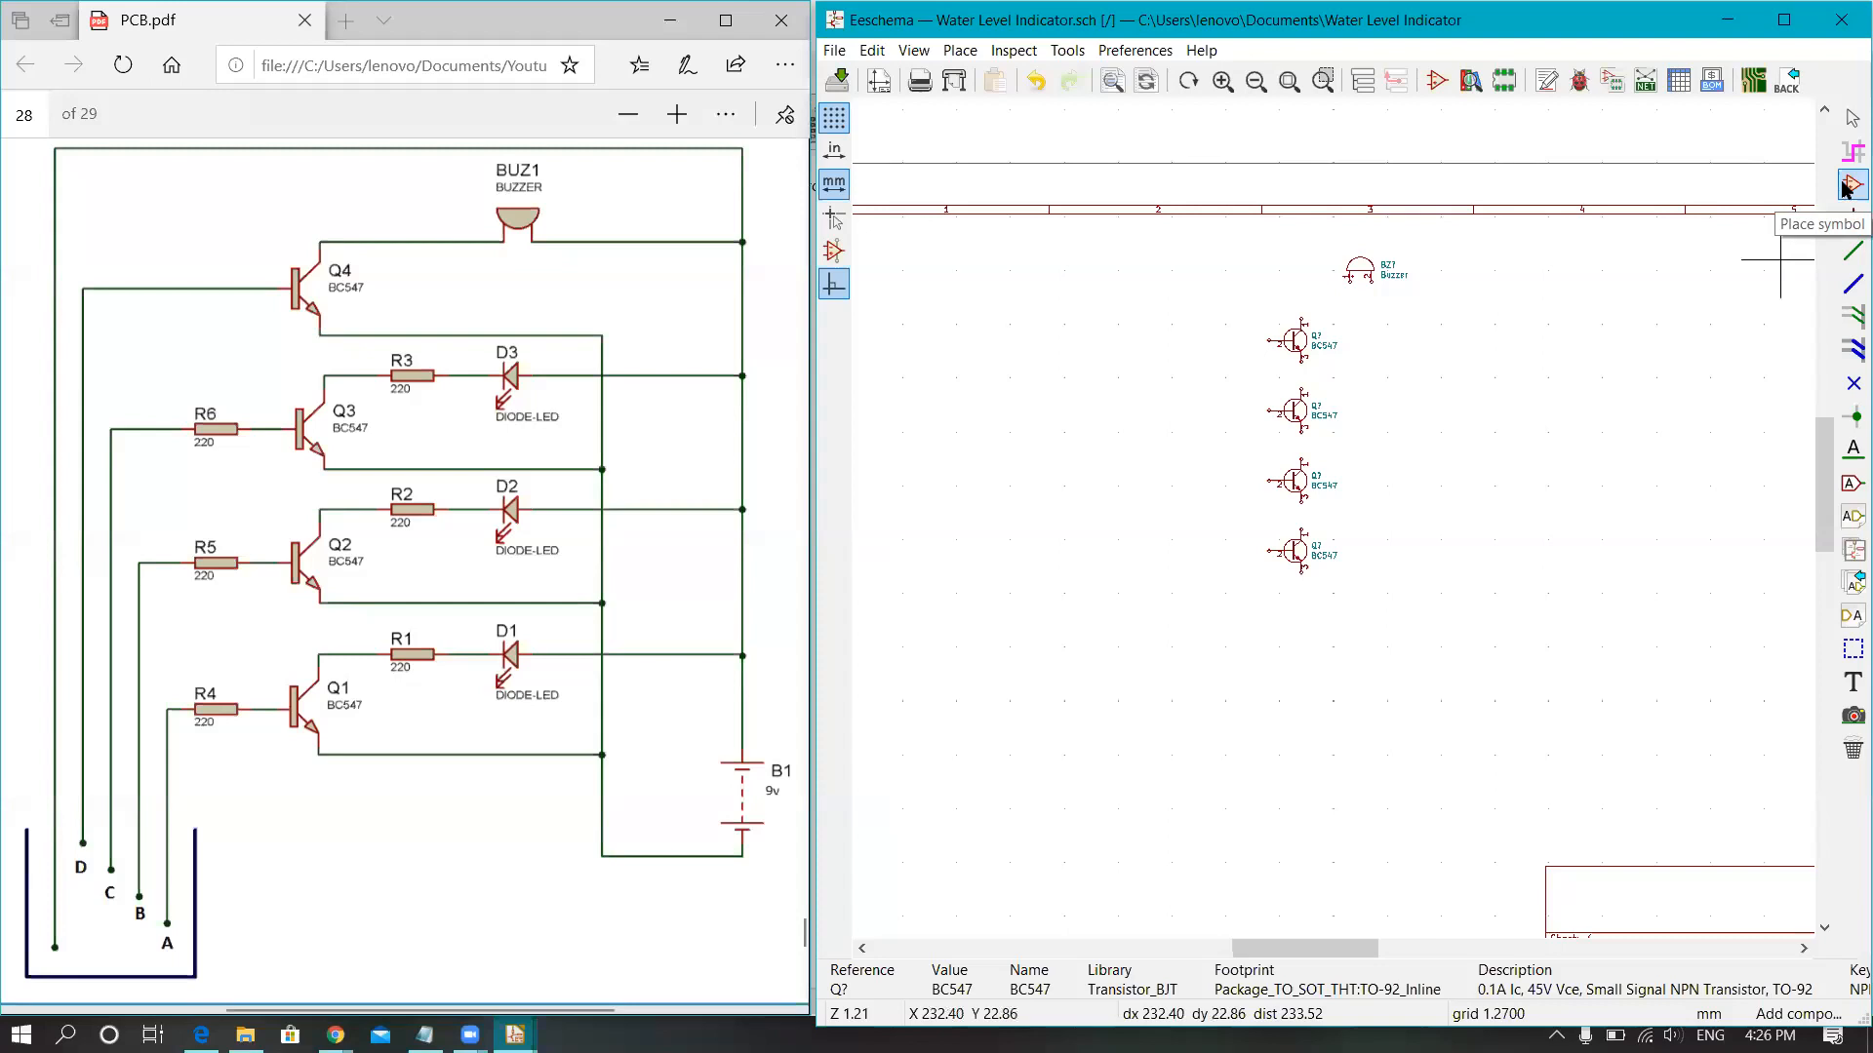
left_click(1435, 403)
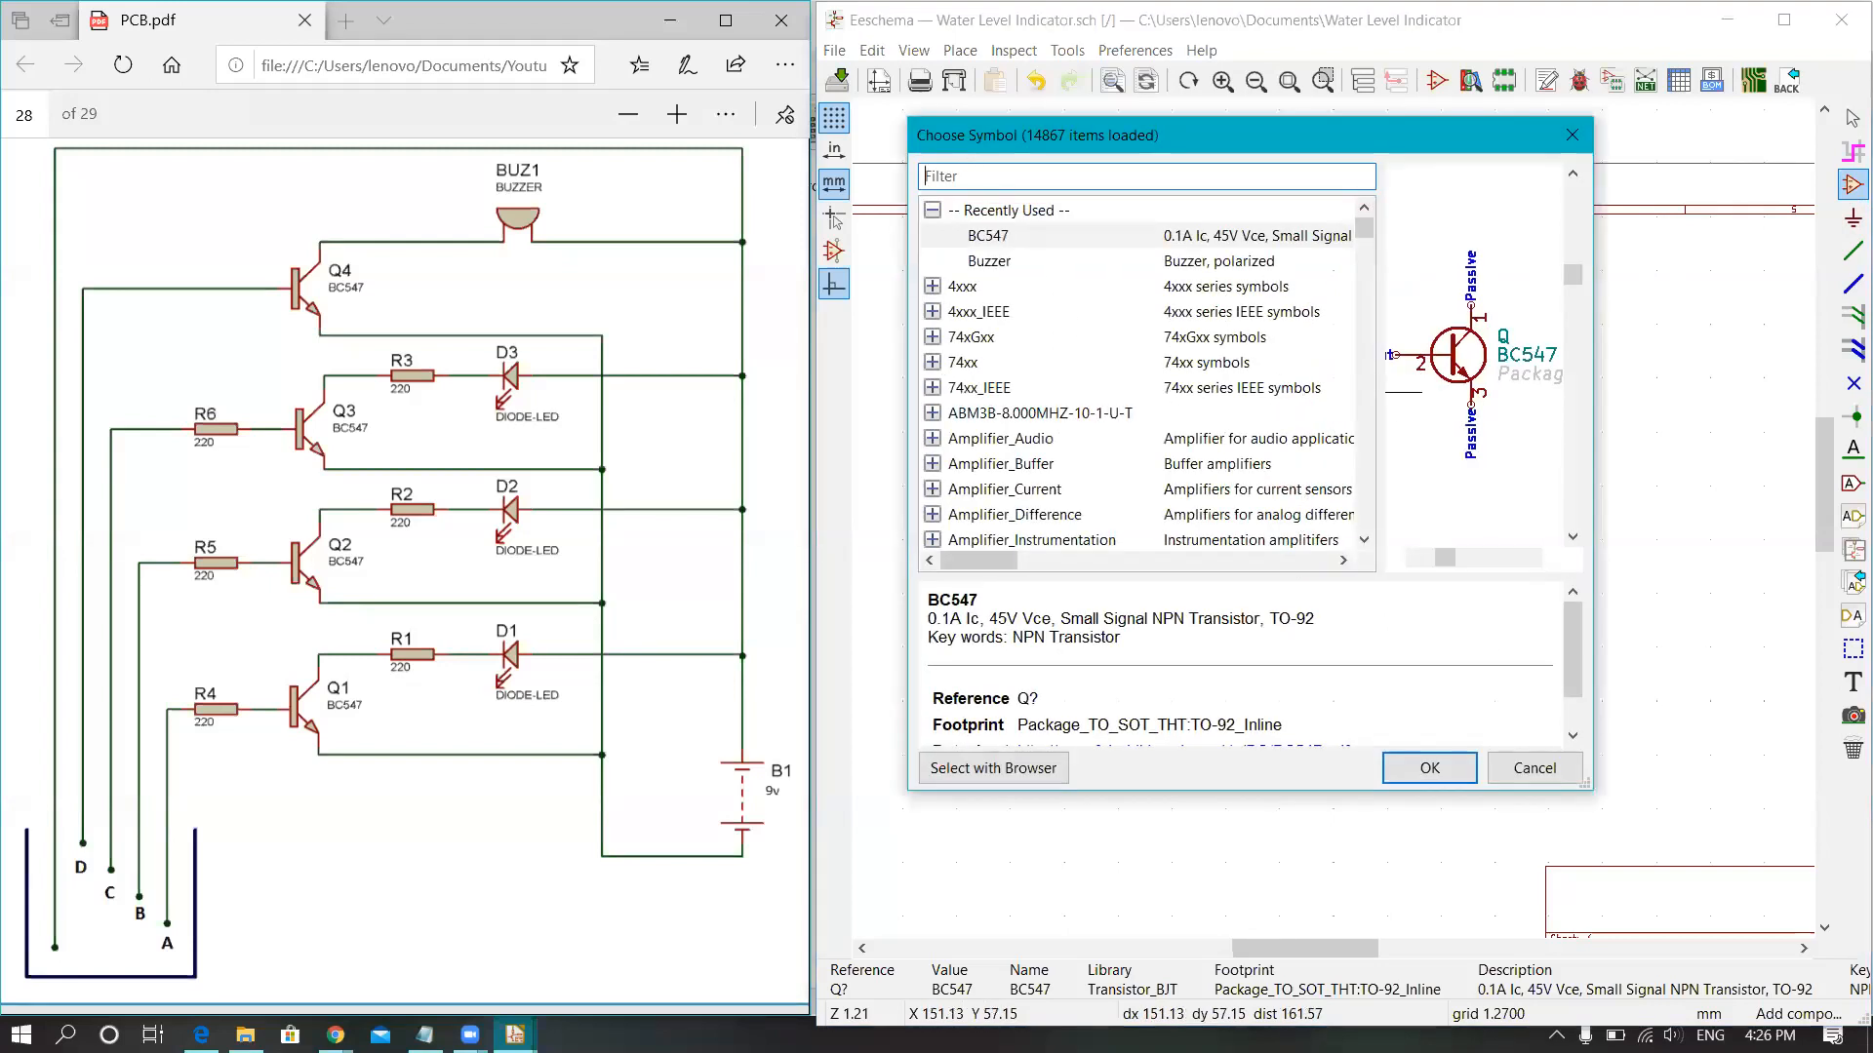
type("R")
left_click(980, 237)
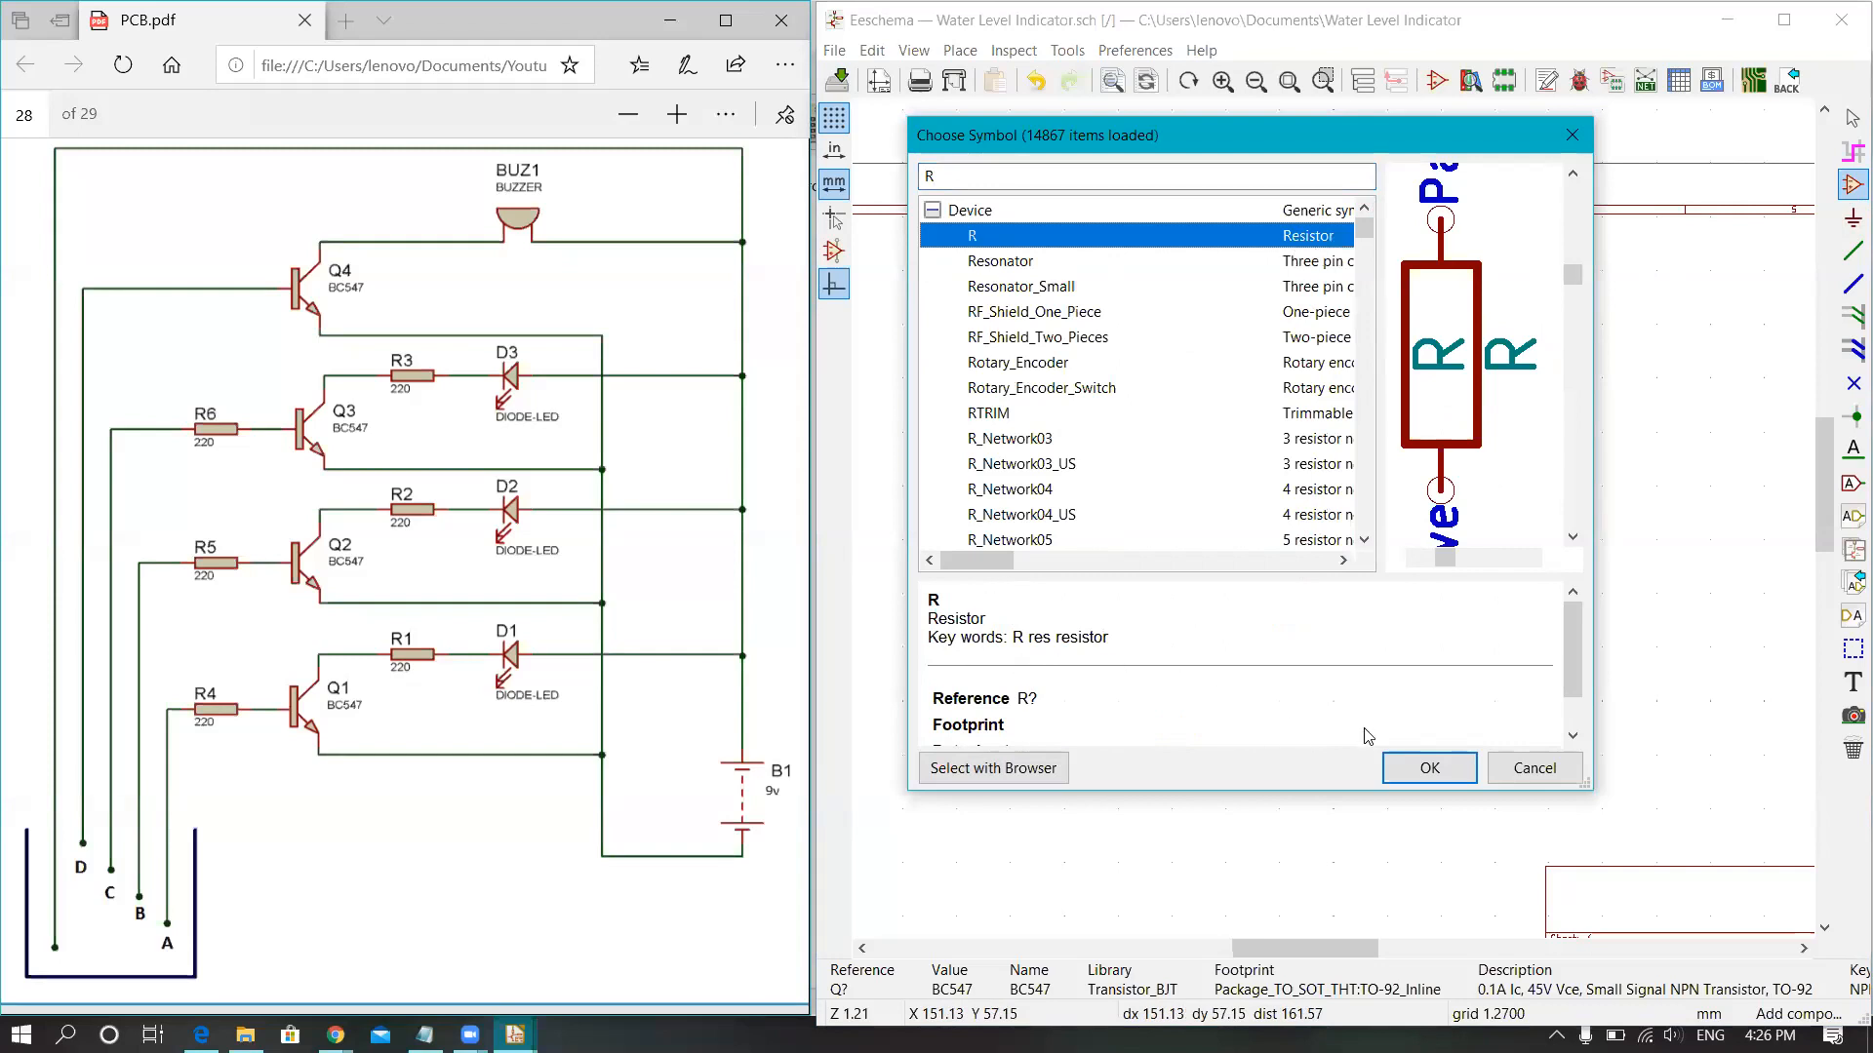
scroll(1463, 398, "down", 5)
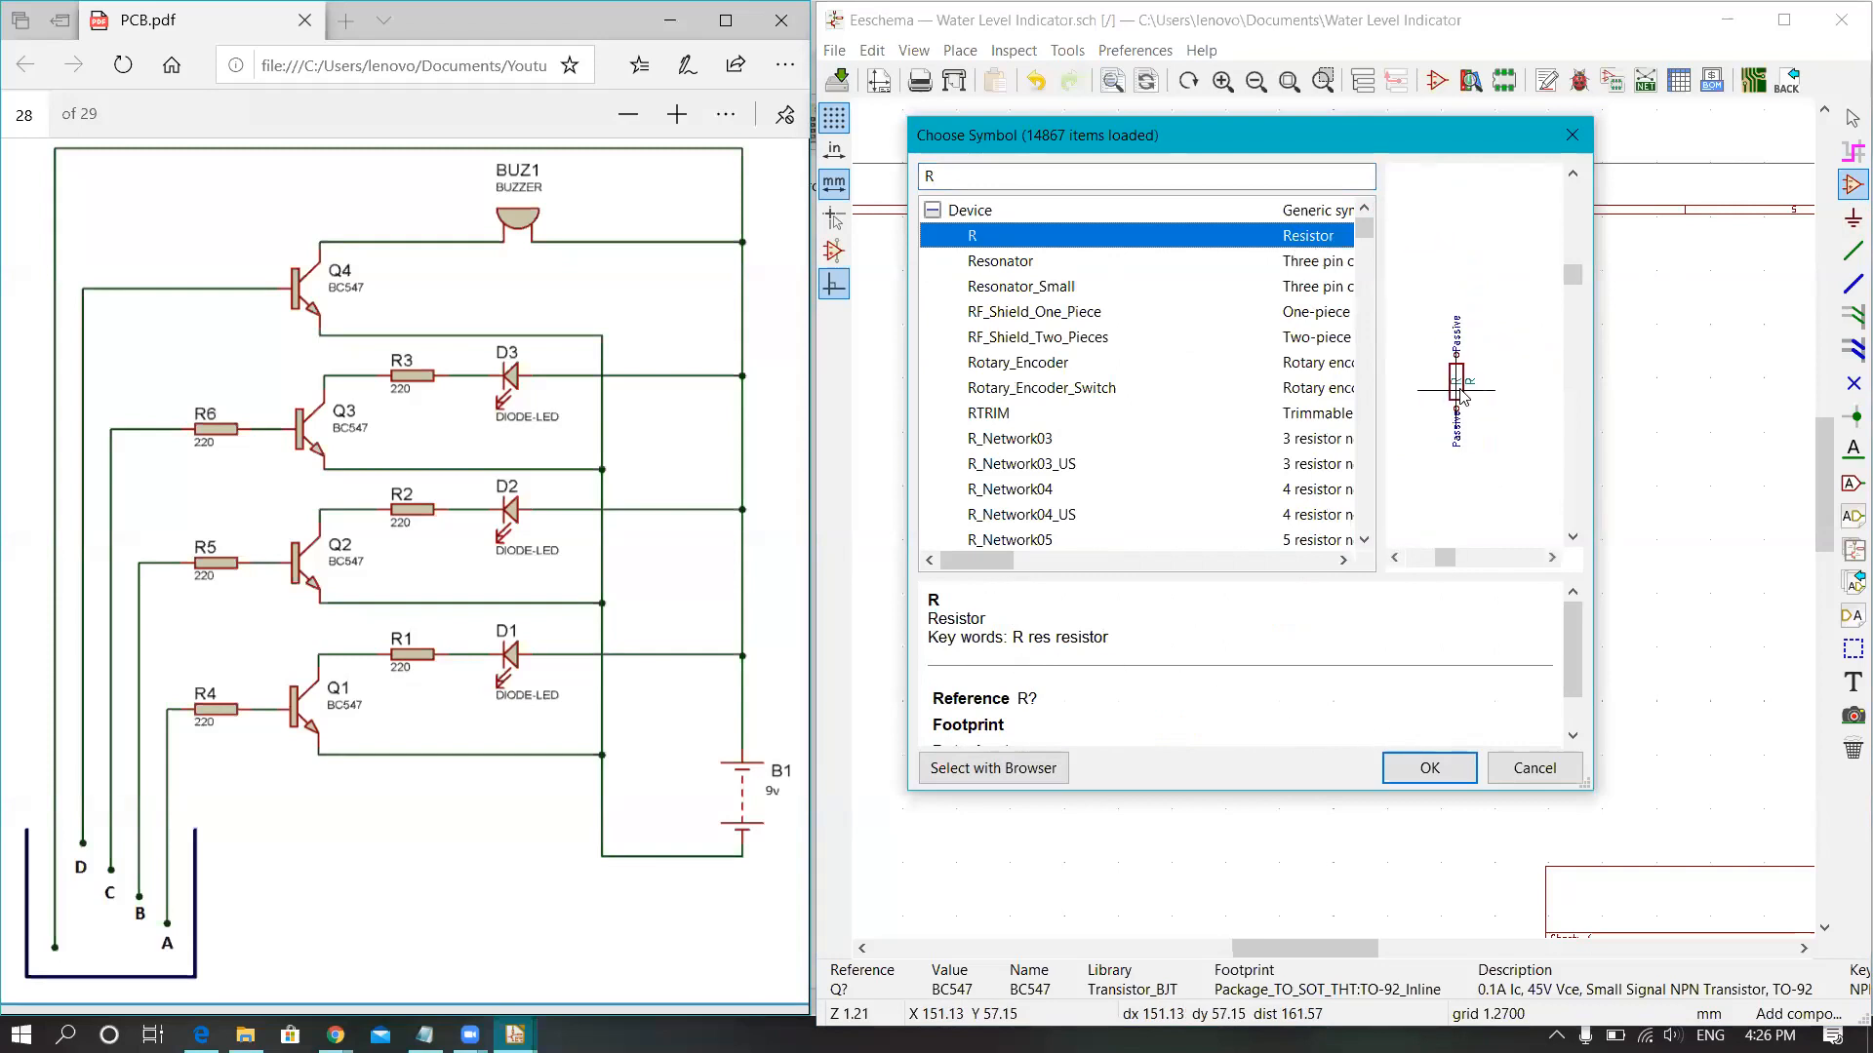
left_click(1427, 768)
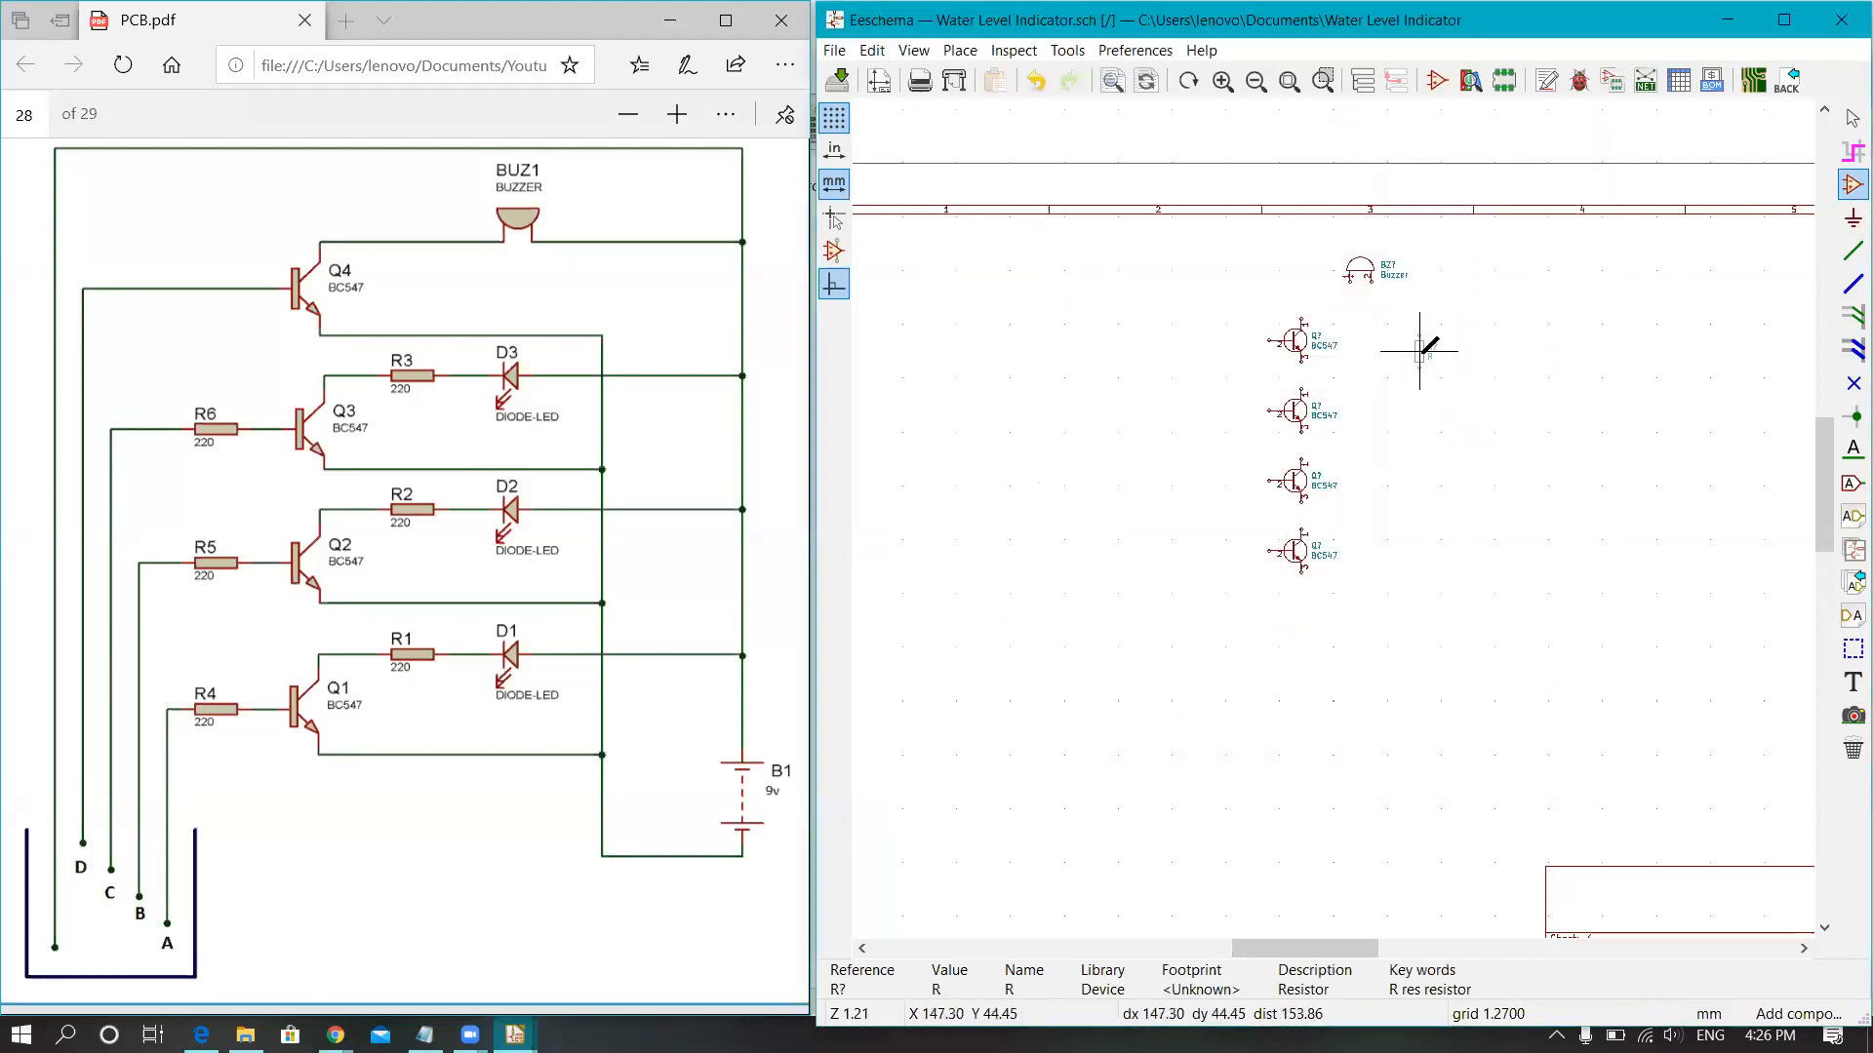
scroll(1428, 353, "up", 4)
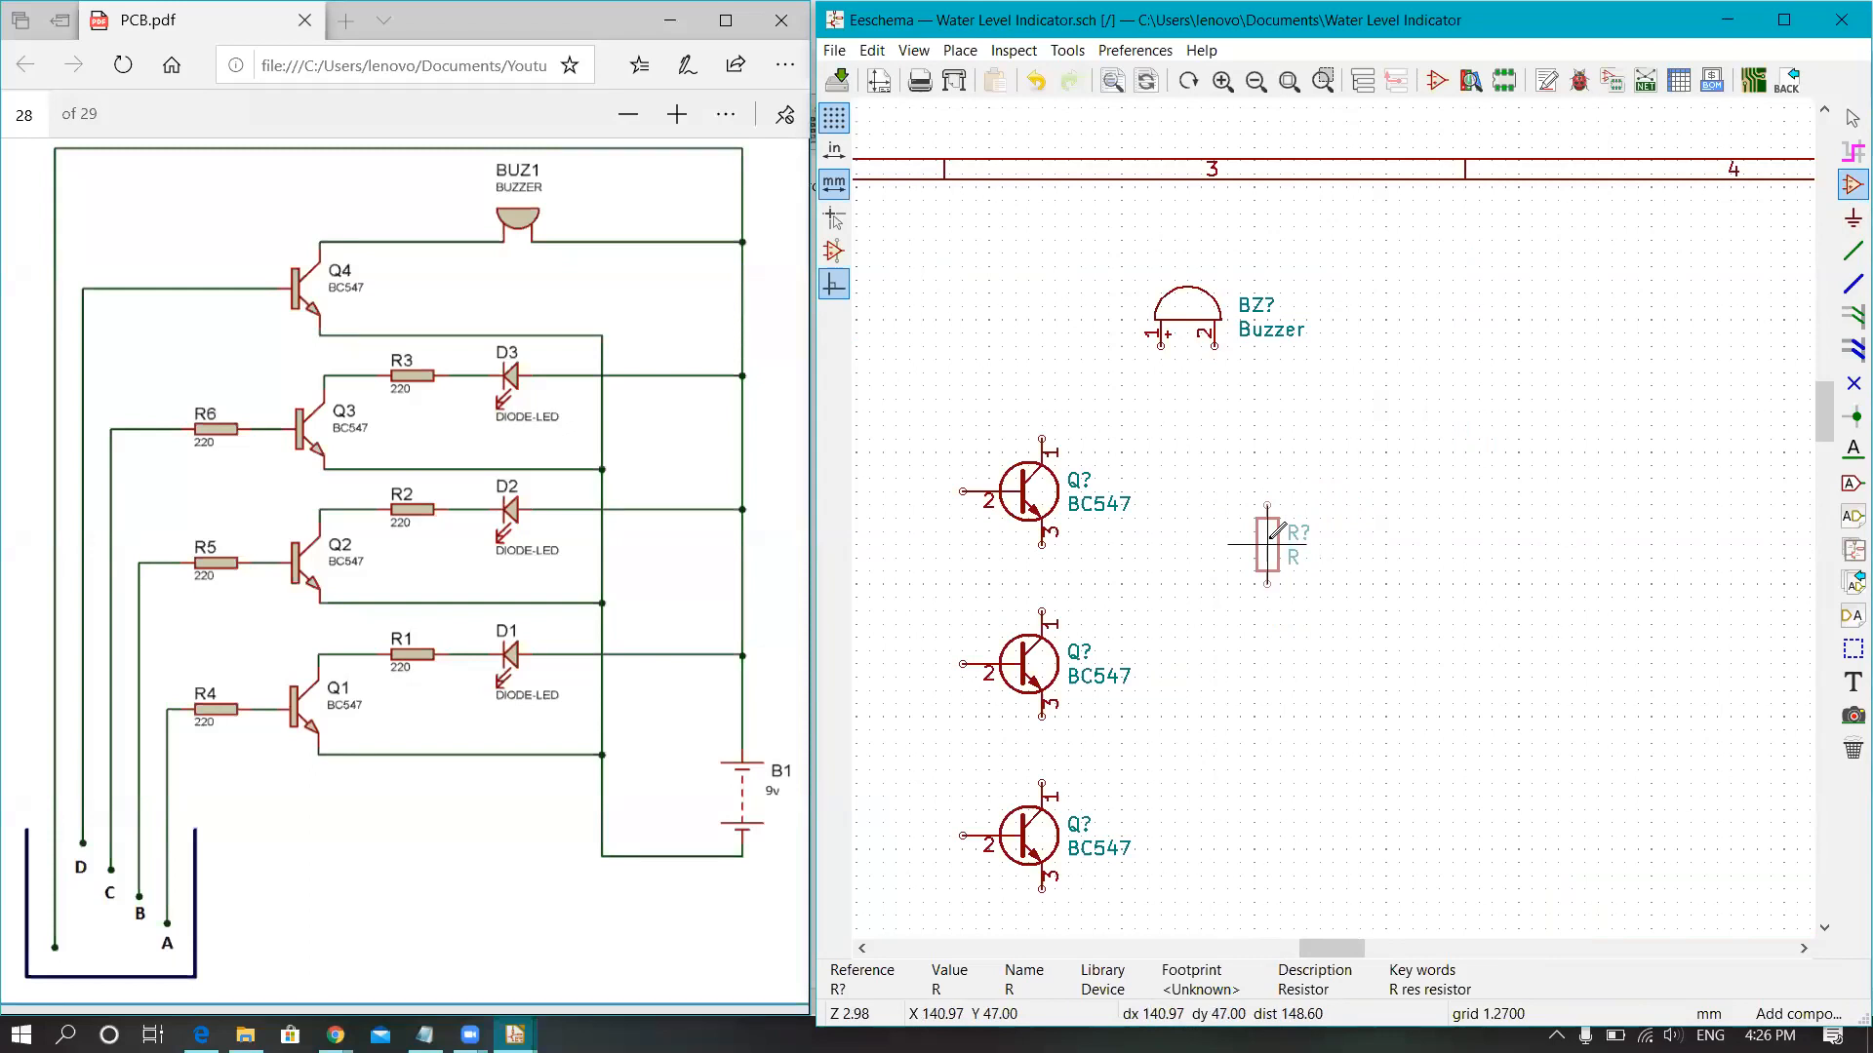
key("r")
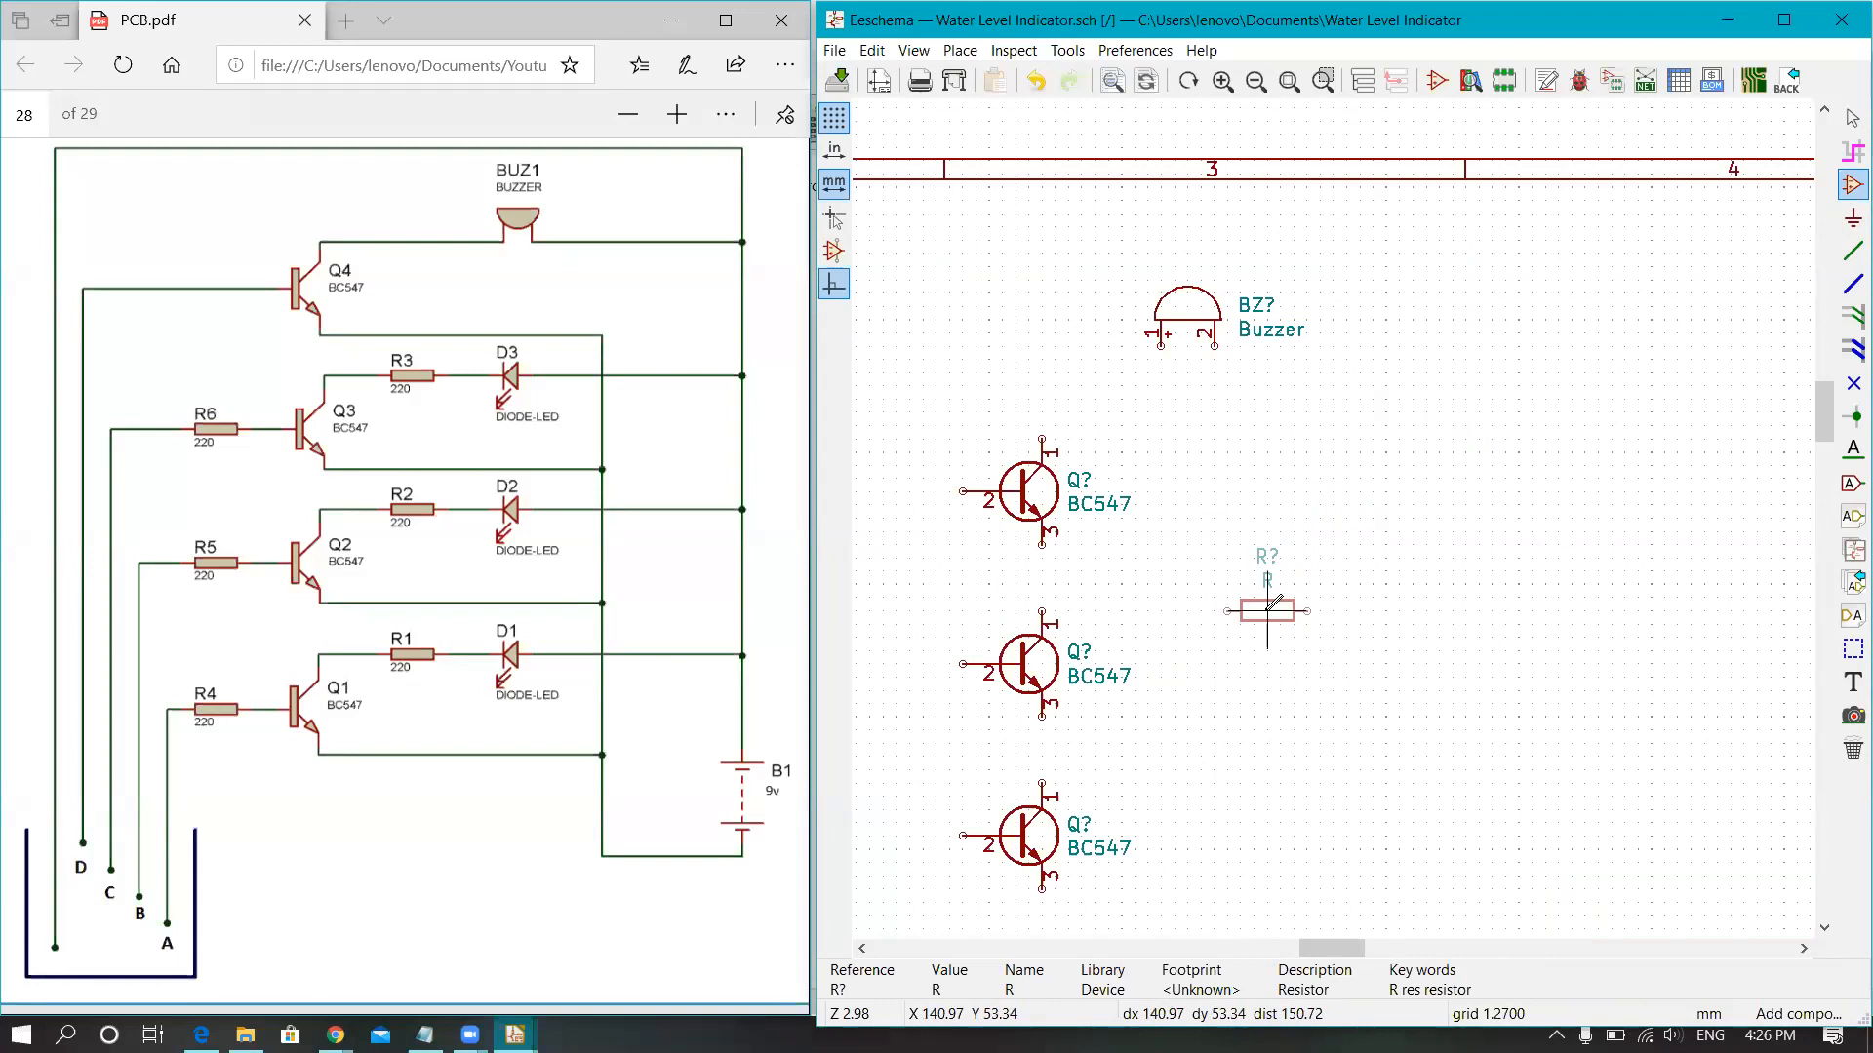
left_click(1273, 603)
scroll(1273, 603, "down", 1)
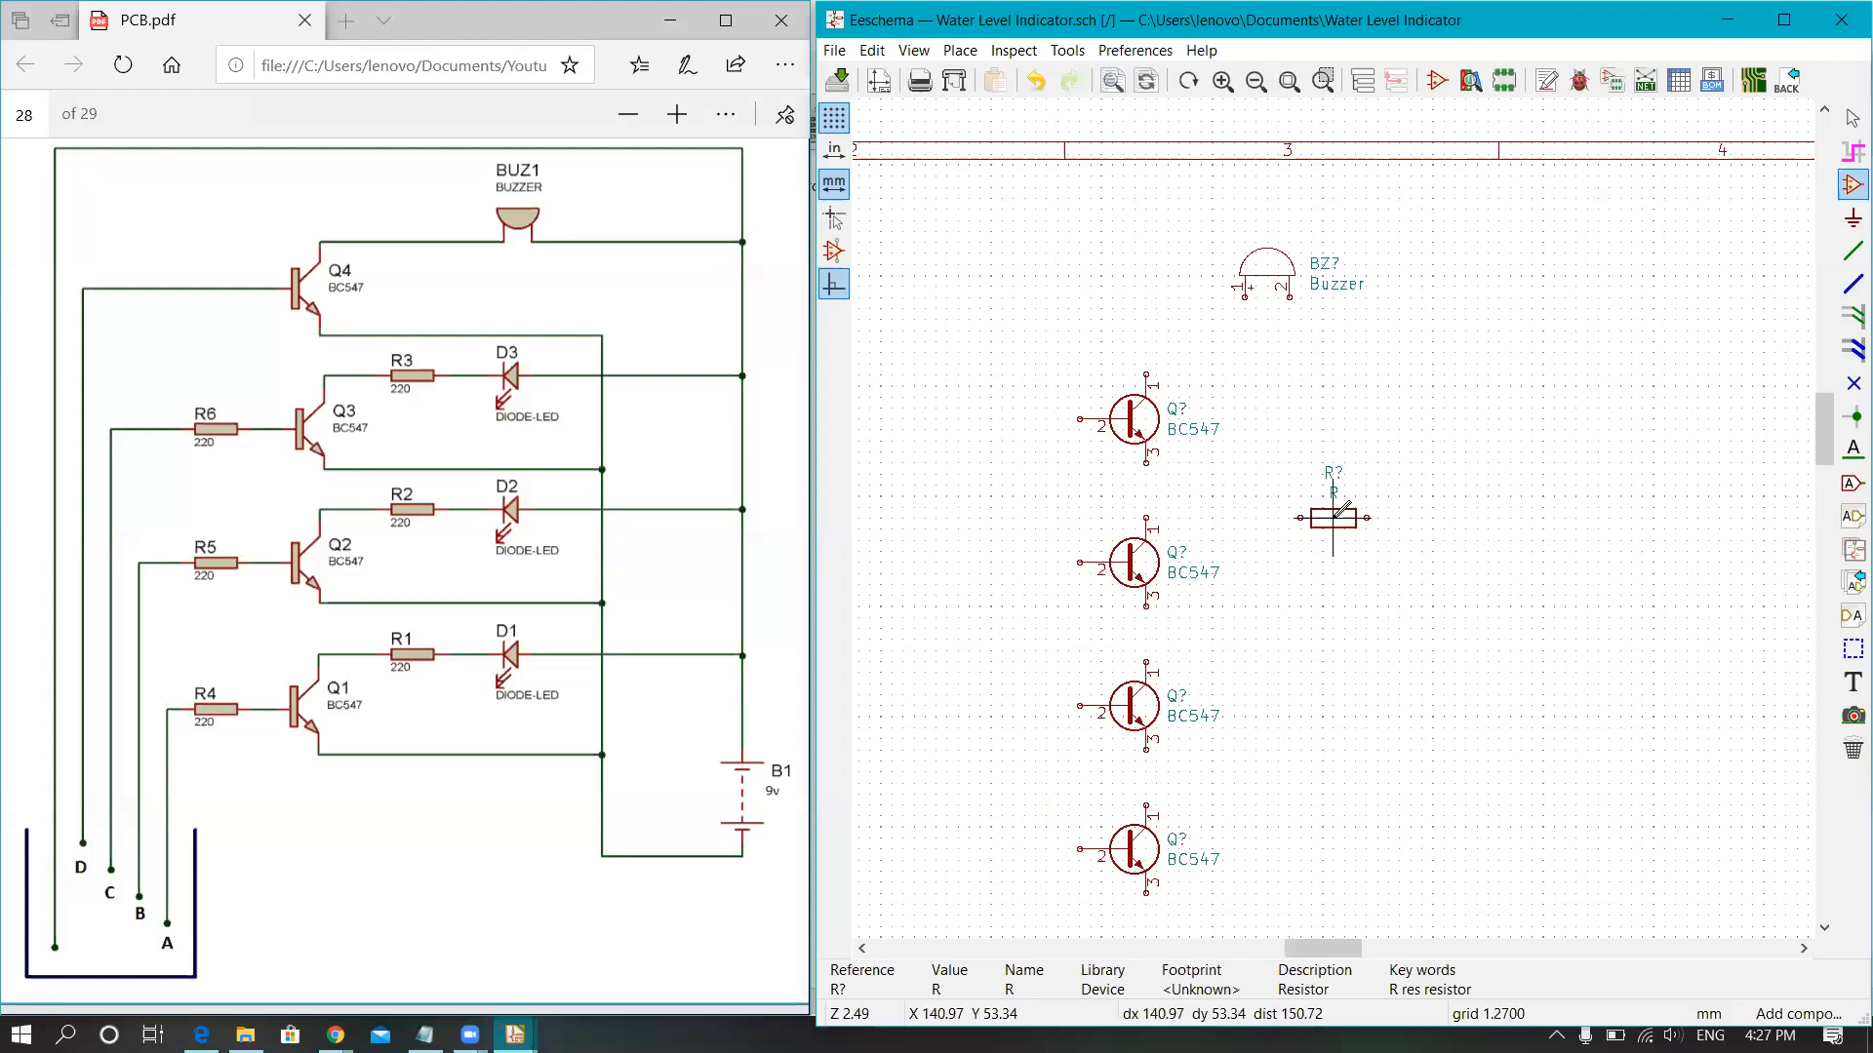
Step: Copy the horizontal resistor twice downwards, the first copy at about Y 69.85 and the second at Y 86.36, aligned in one column
left_click(1333, 518)
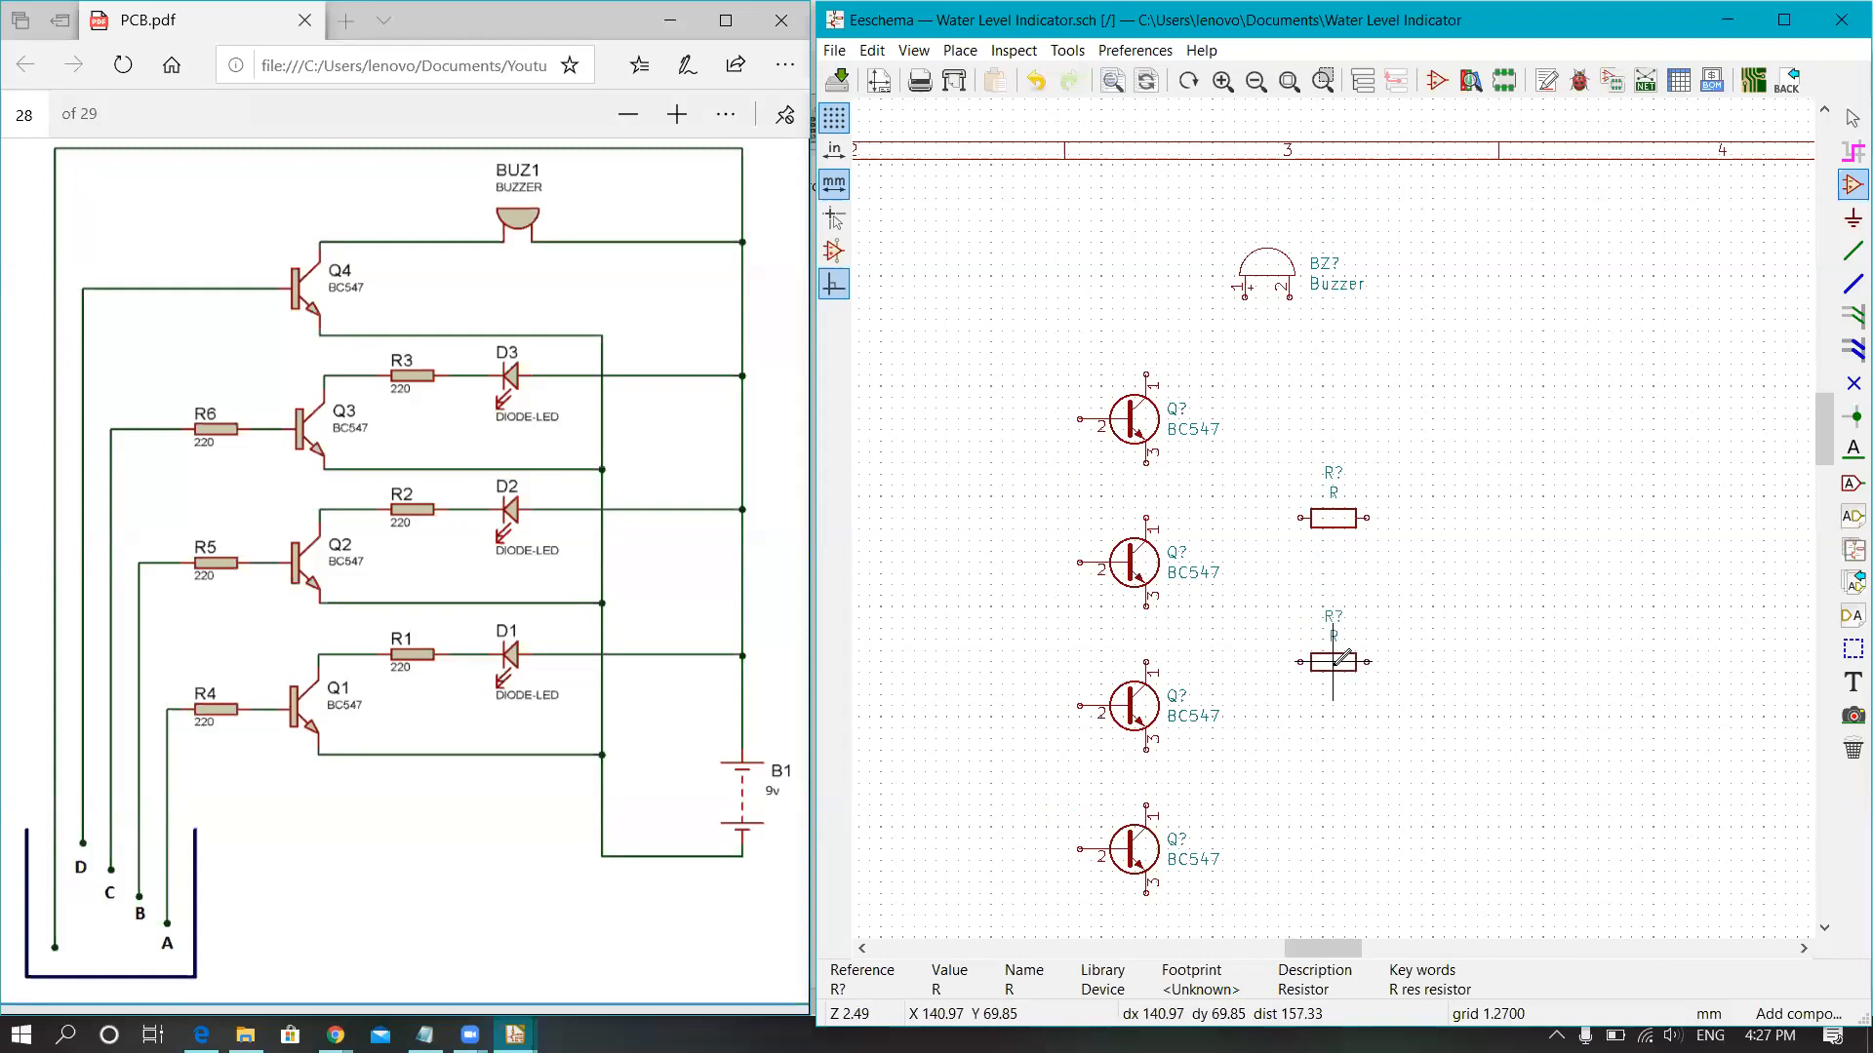
left_click(1342, 660)
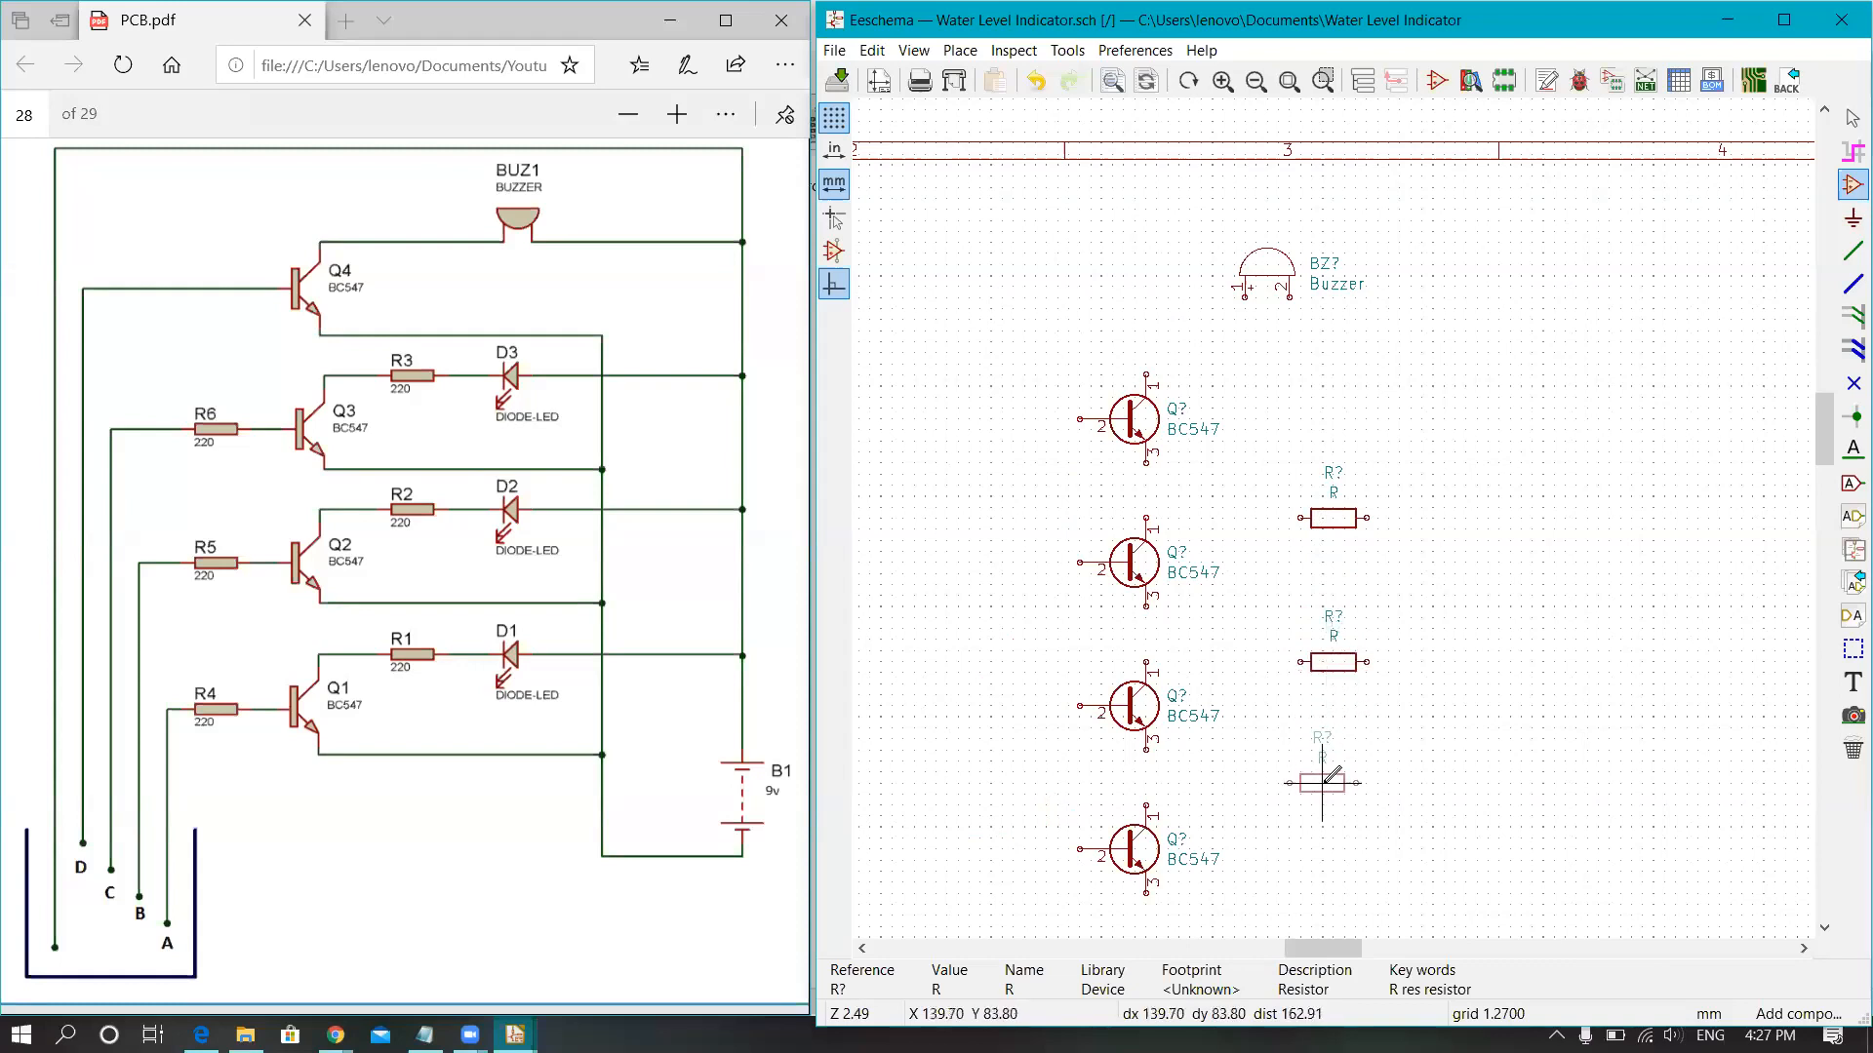
left_click(1323, 804)
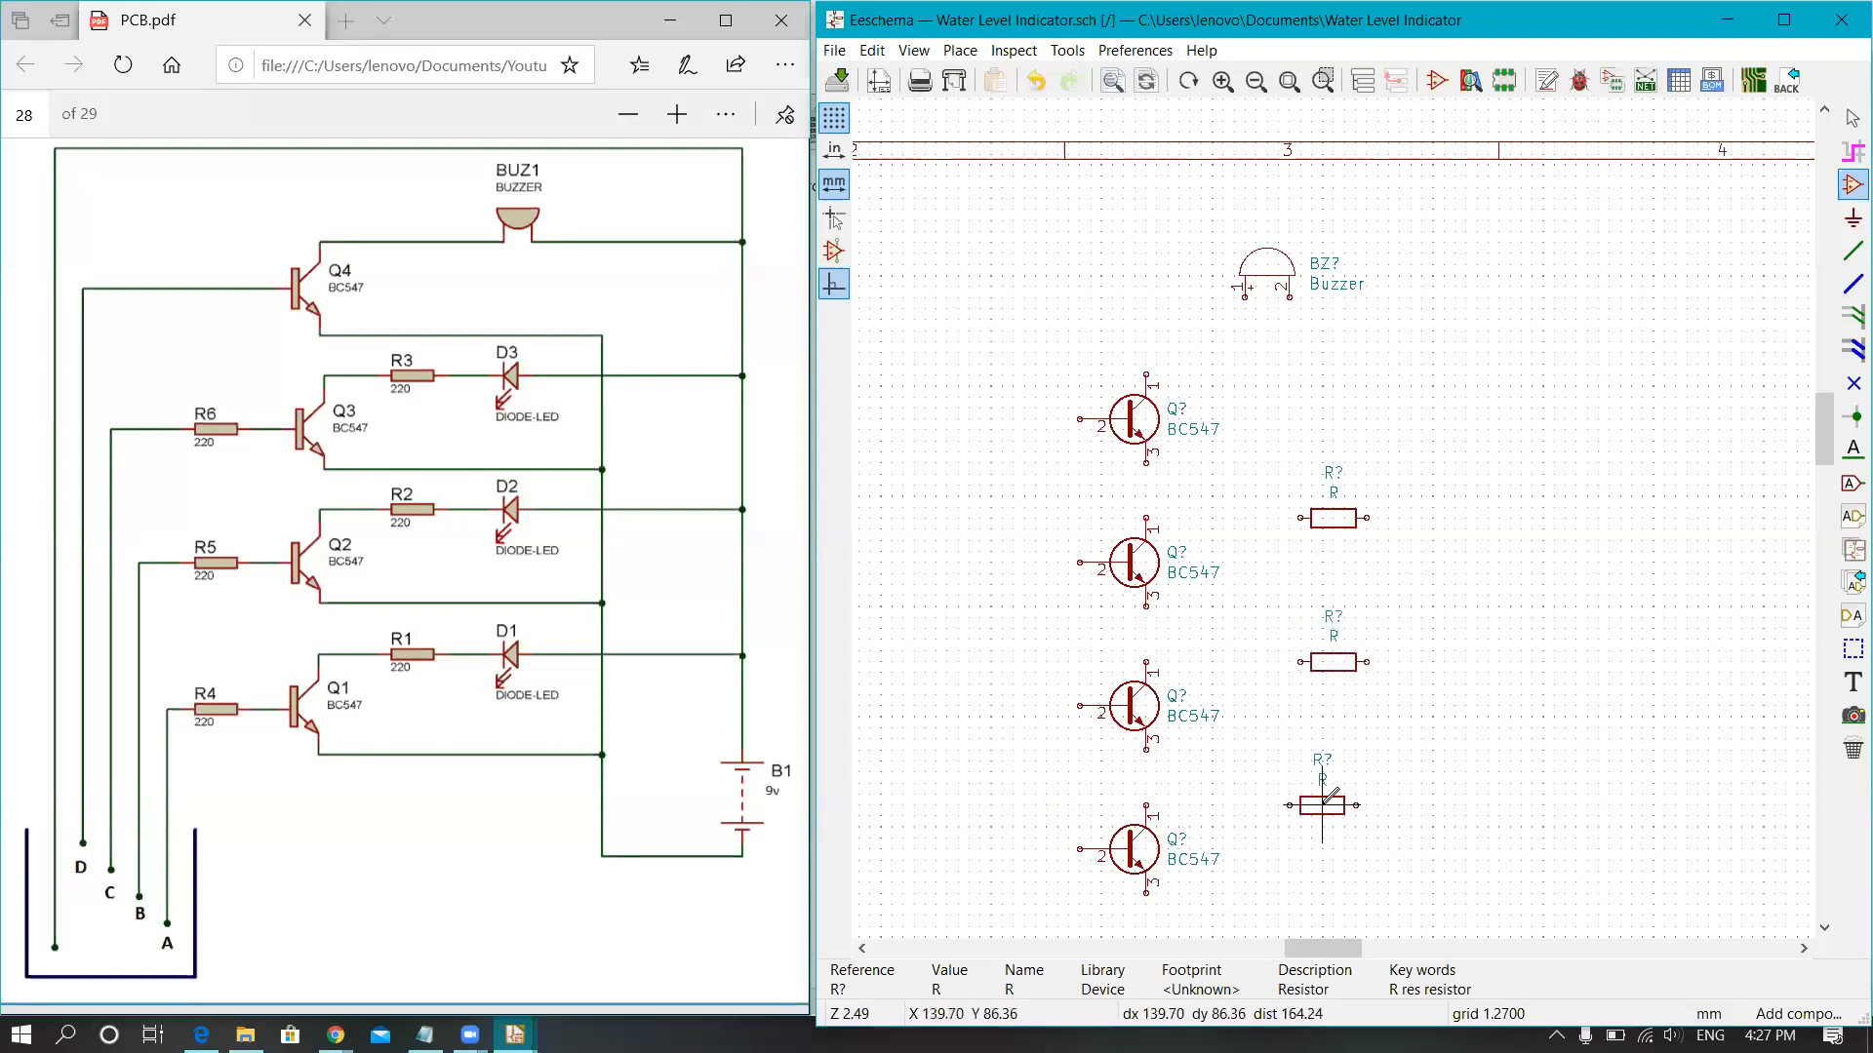
key("m")
left_click(1332, 805)
scroll(1245, 717, "down", 1)
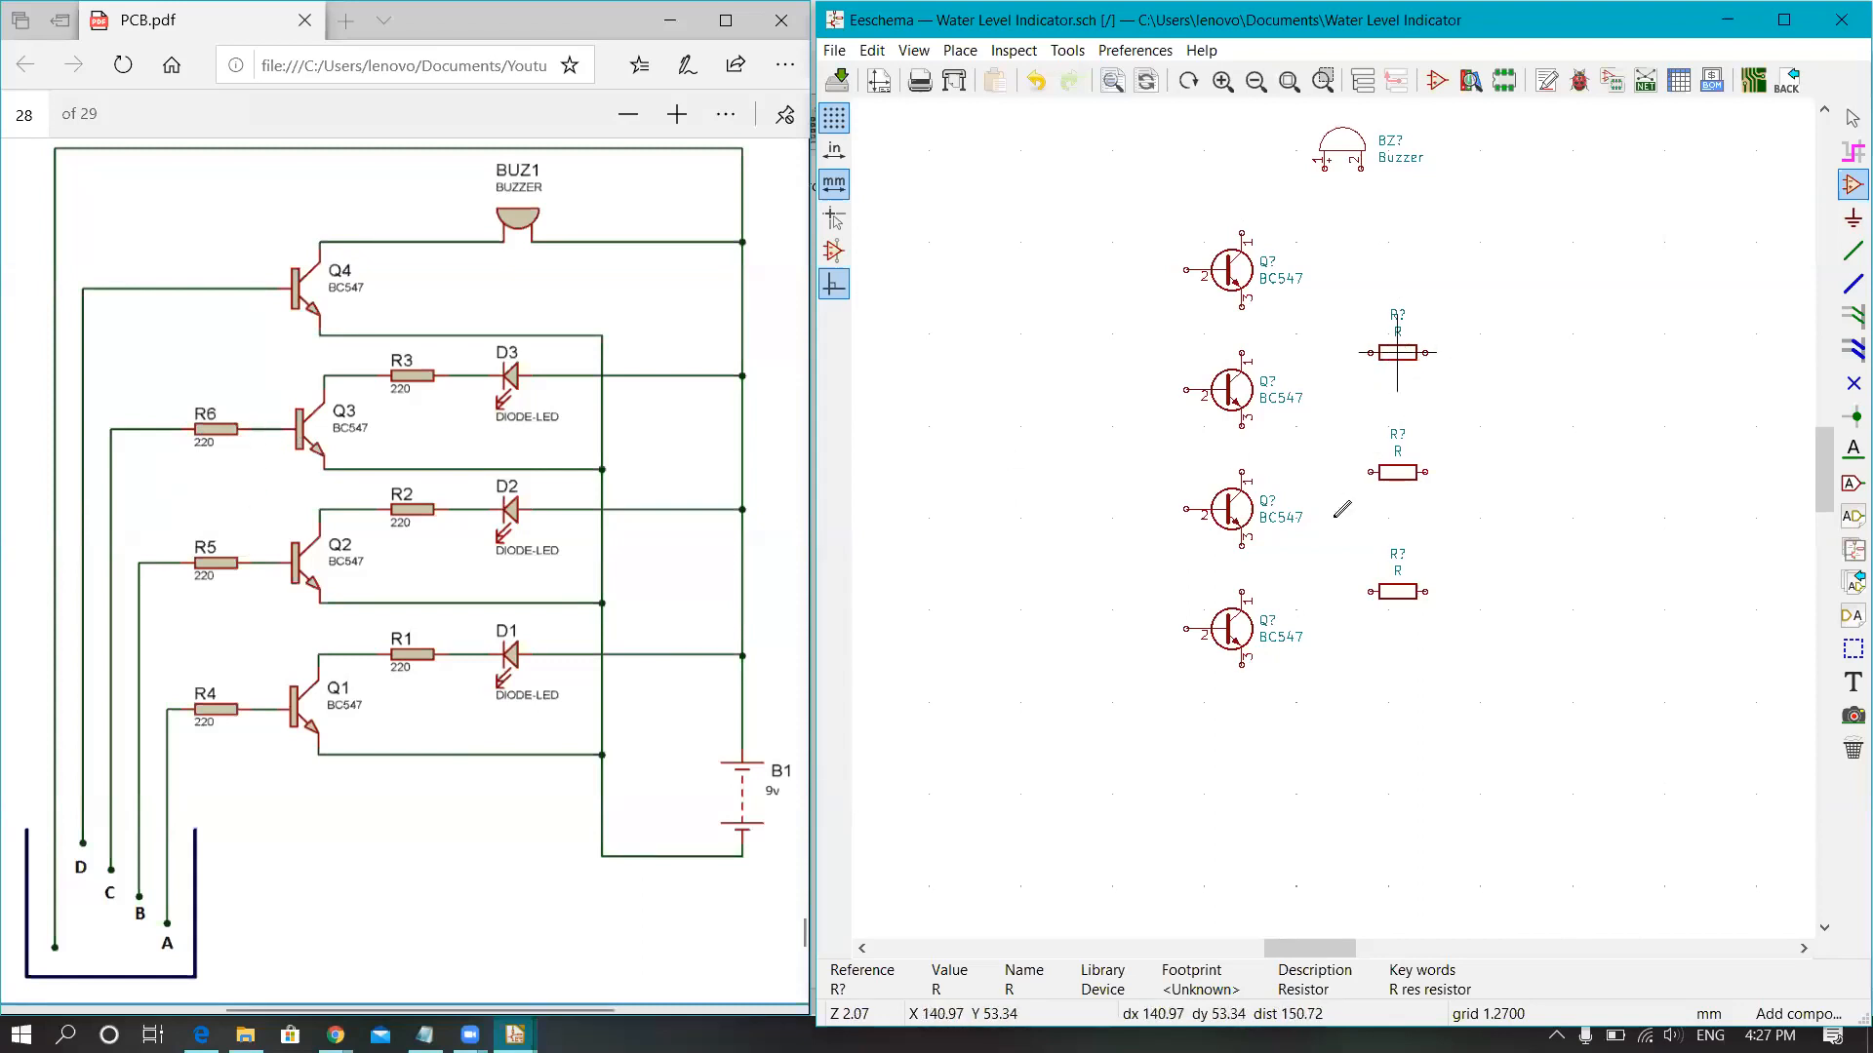
Step: Copy the resistor to the left of the second transistor at about X 97.80, Y 58.40, and repeat it beside the two lower transistors
scroll(1402, 348, "up", 3)
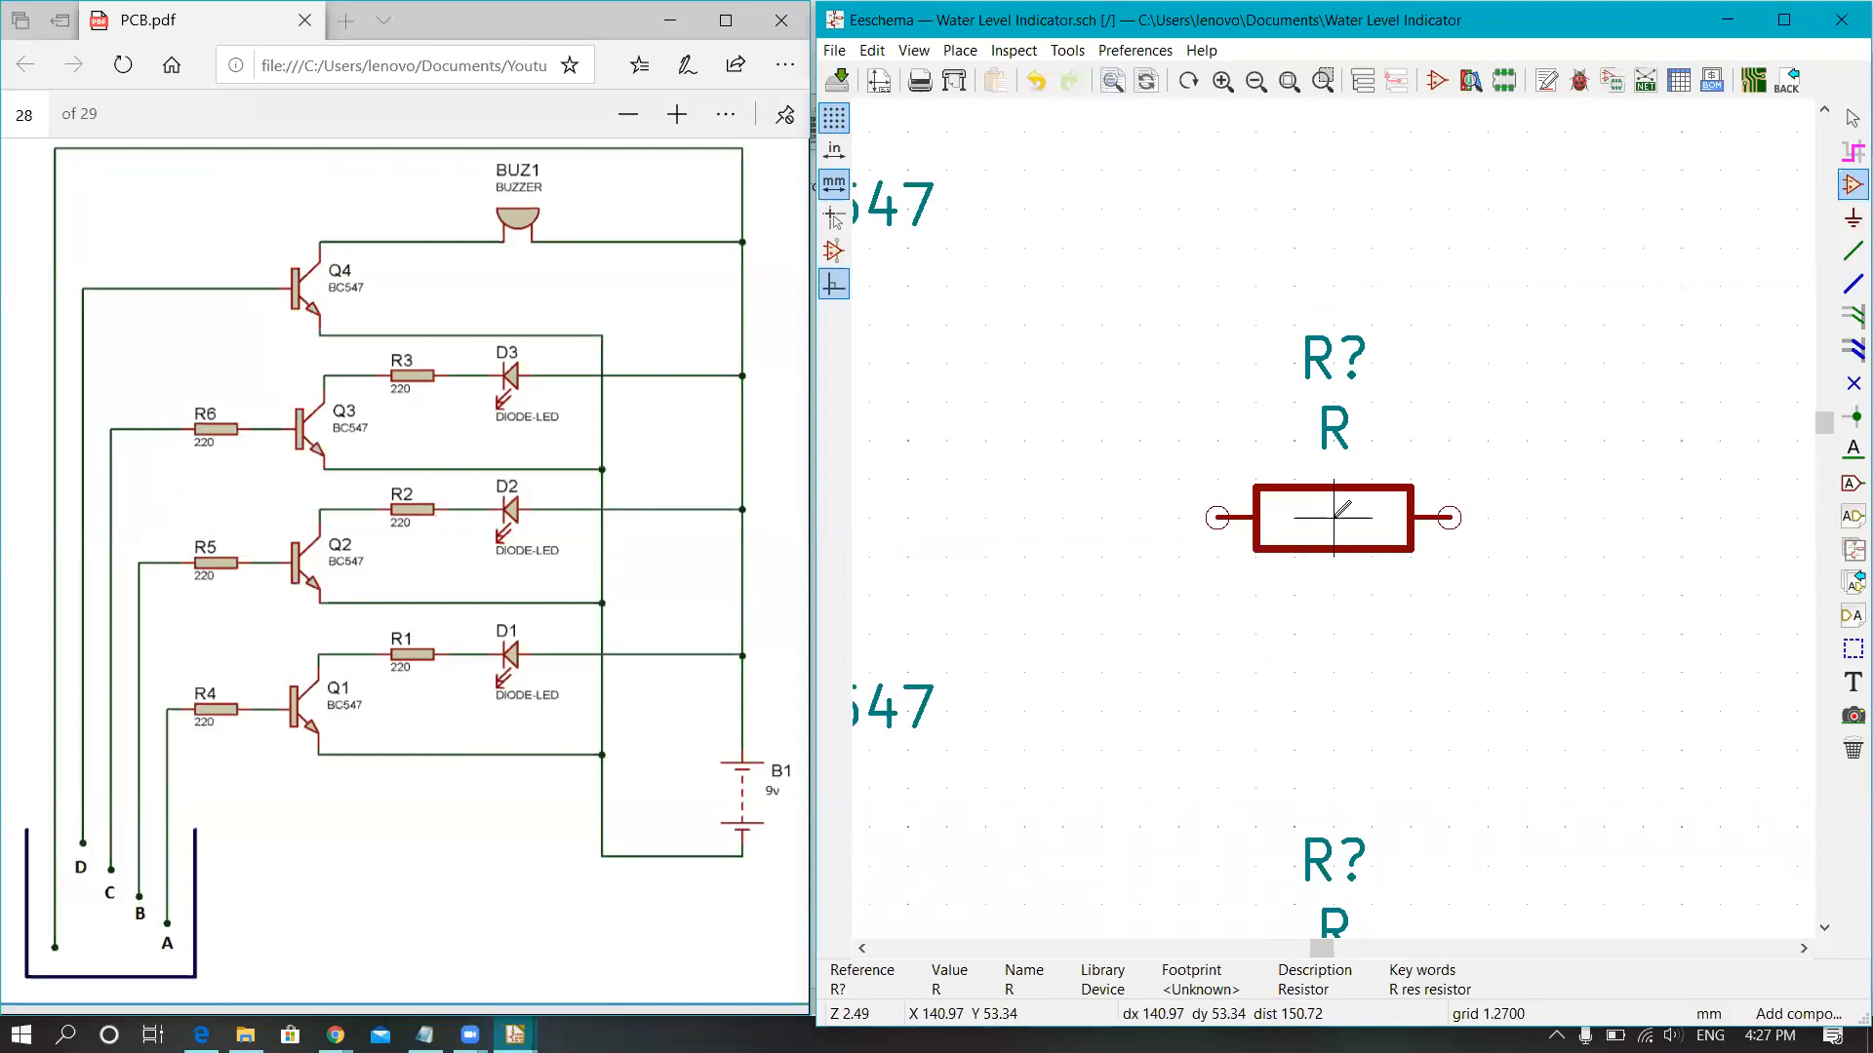
scroll(1342, 508, "down", 3)
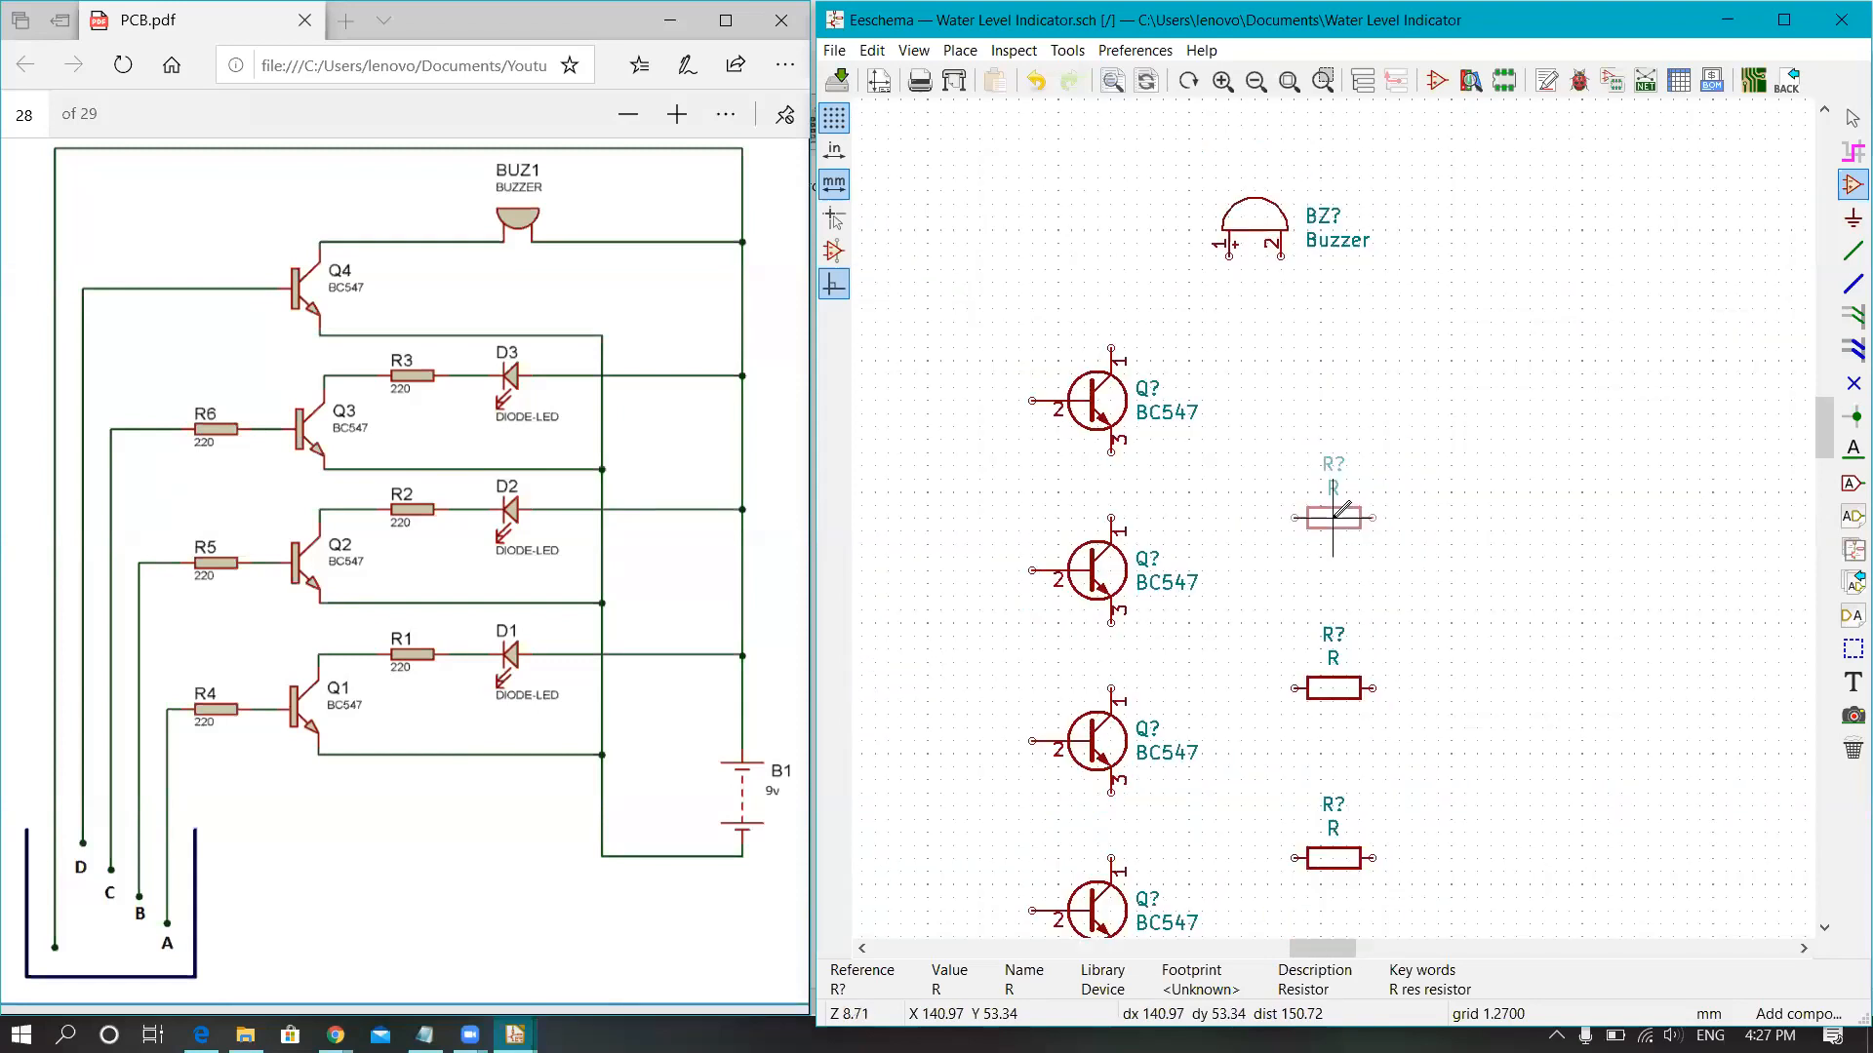
scroll(978, 569, "down", 1)
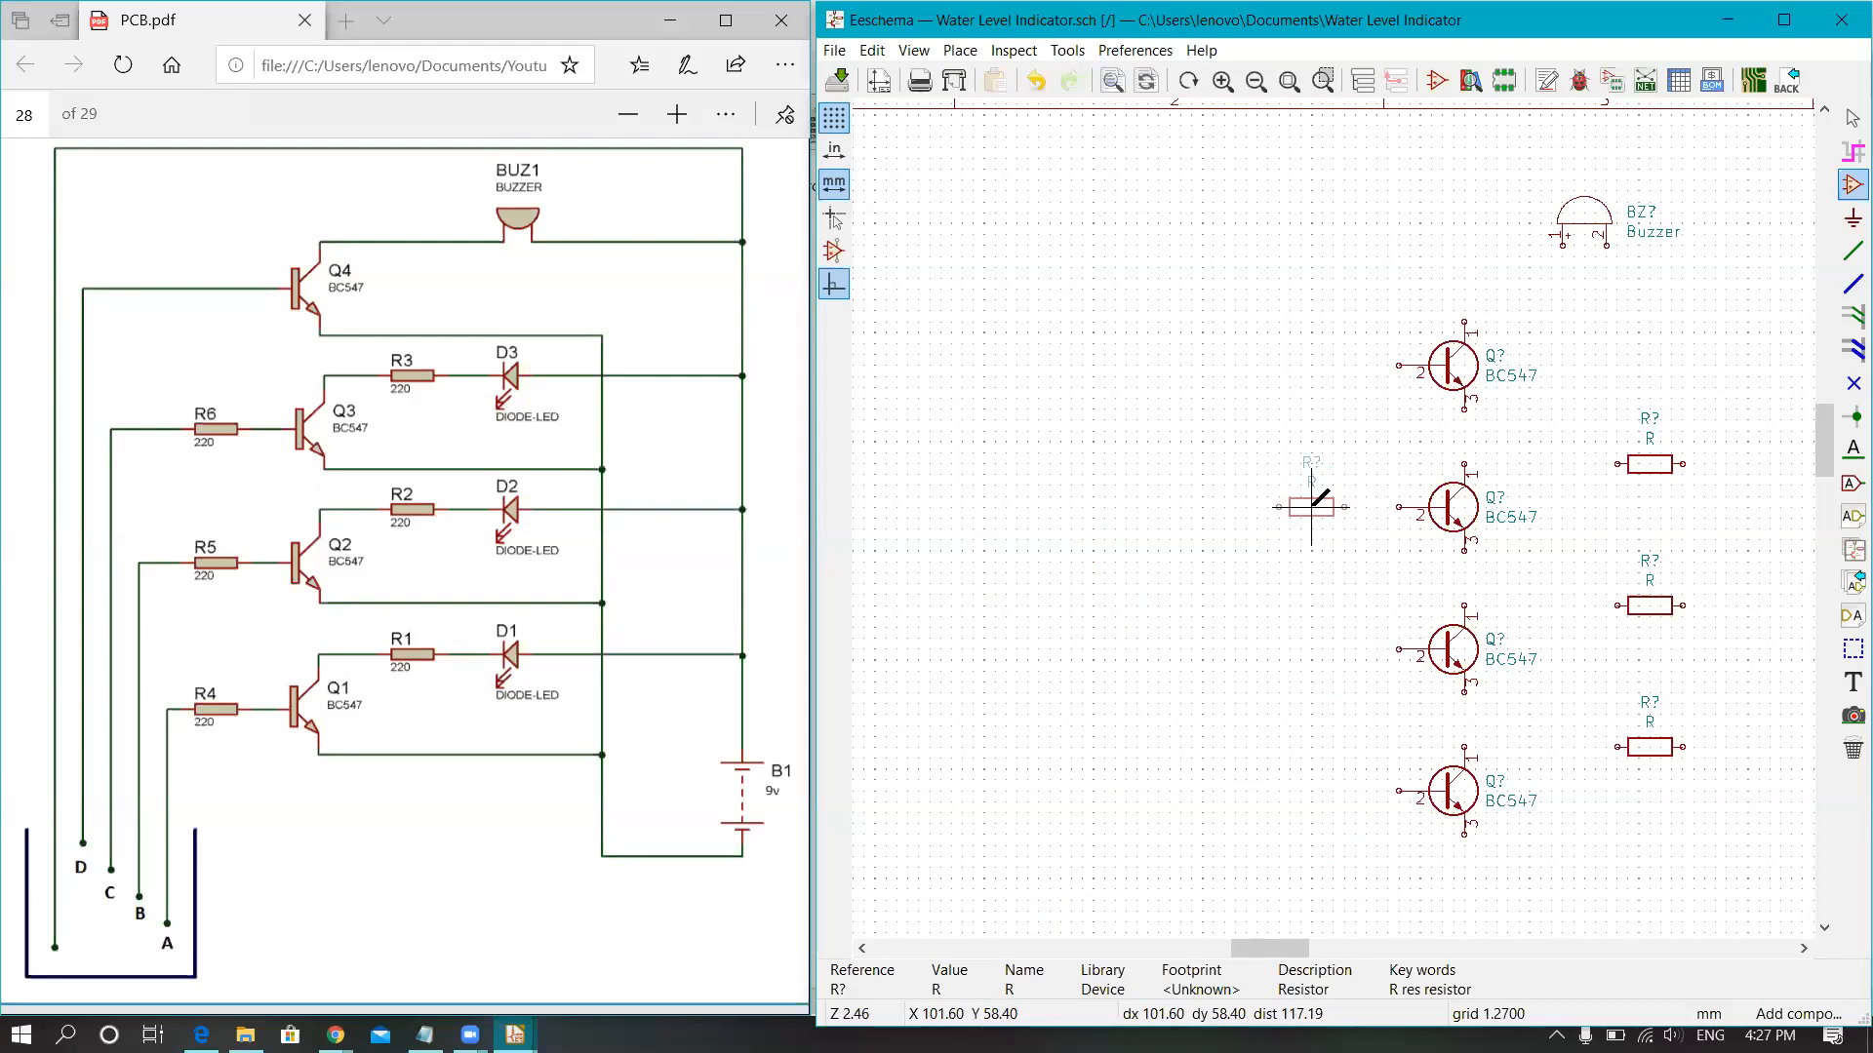
left_click(1290, 501)
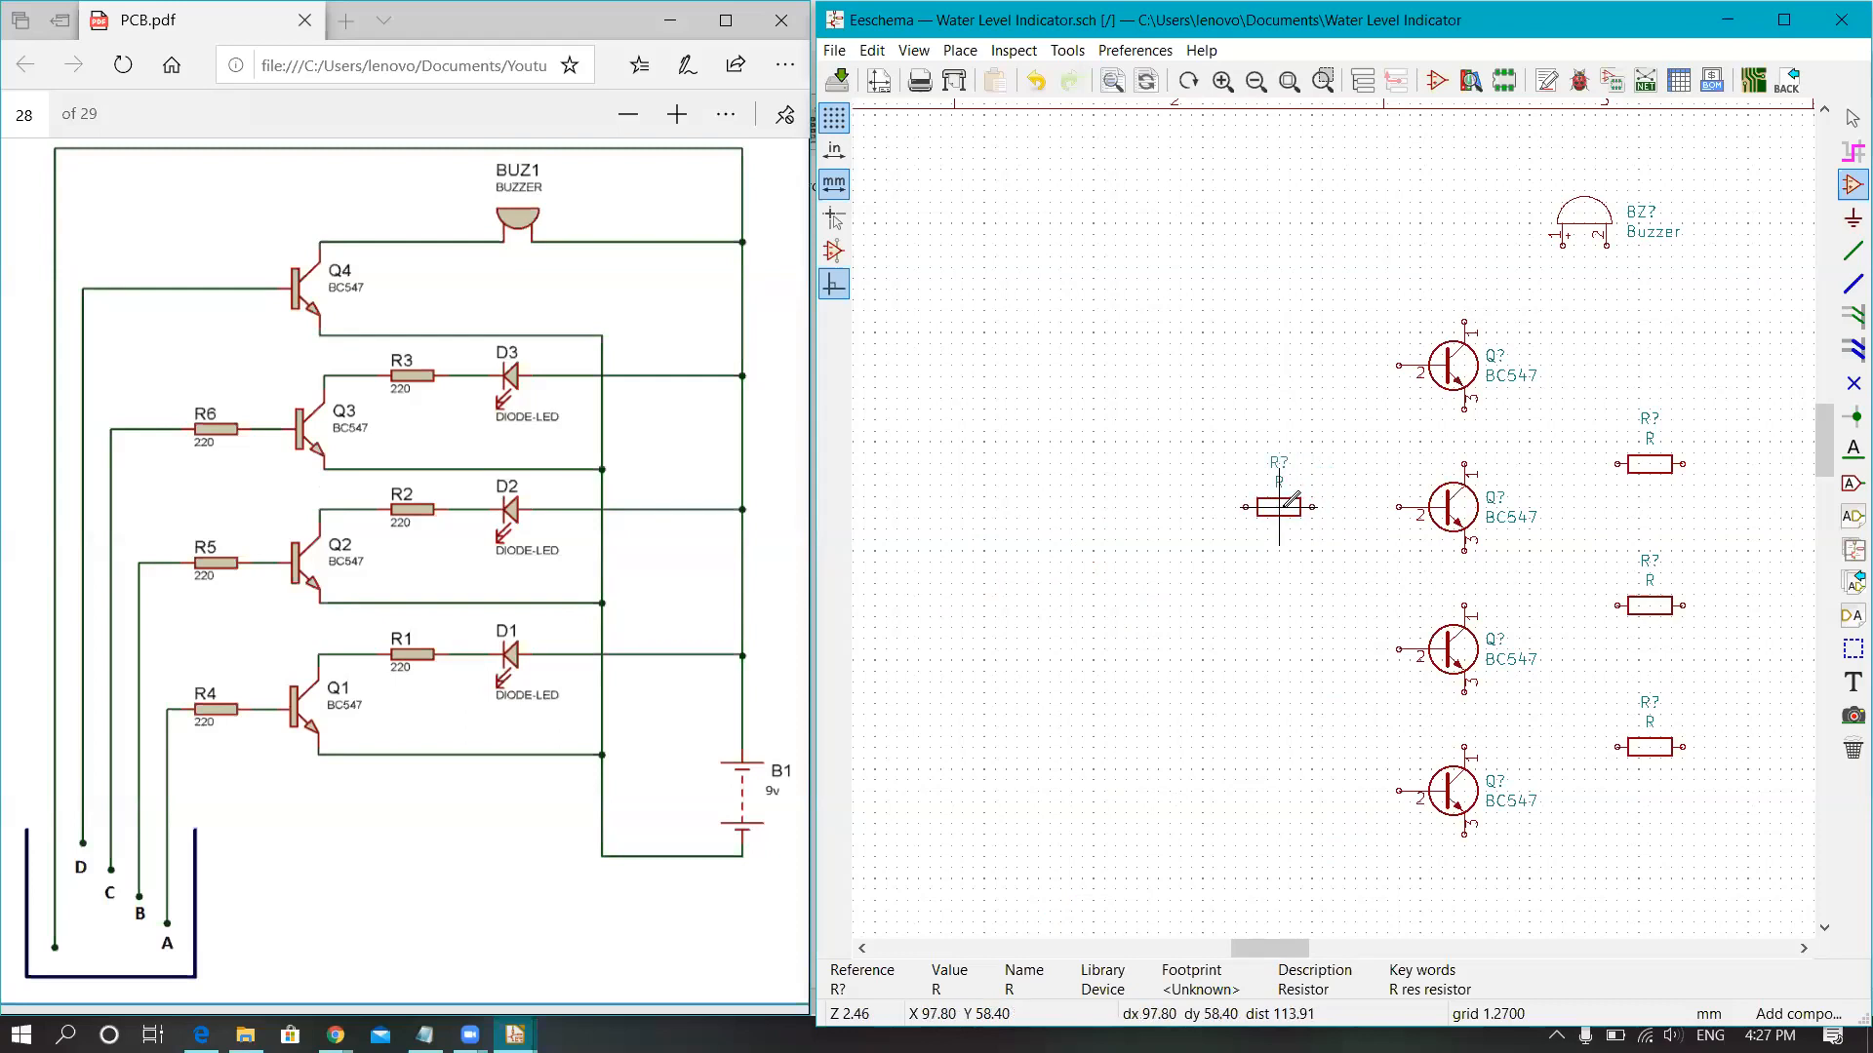
key("c")
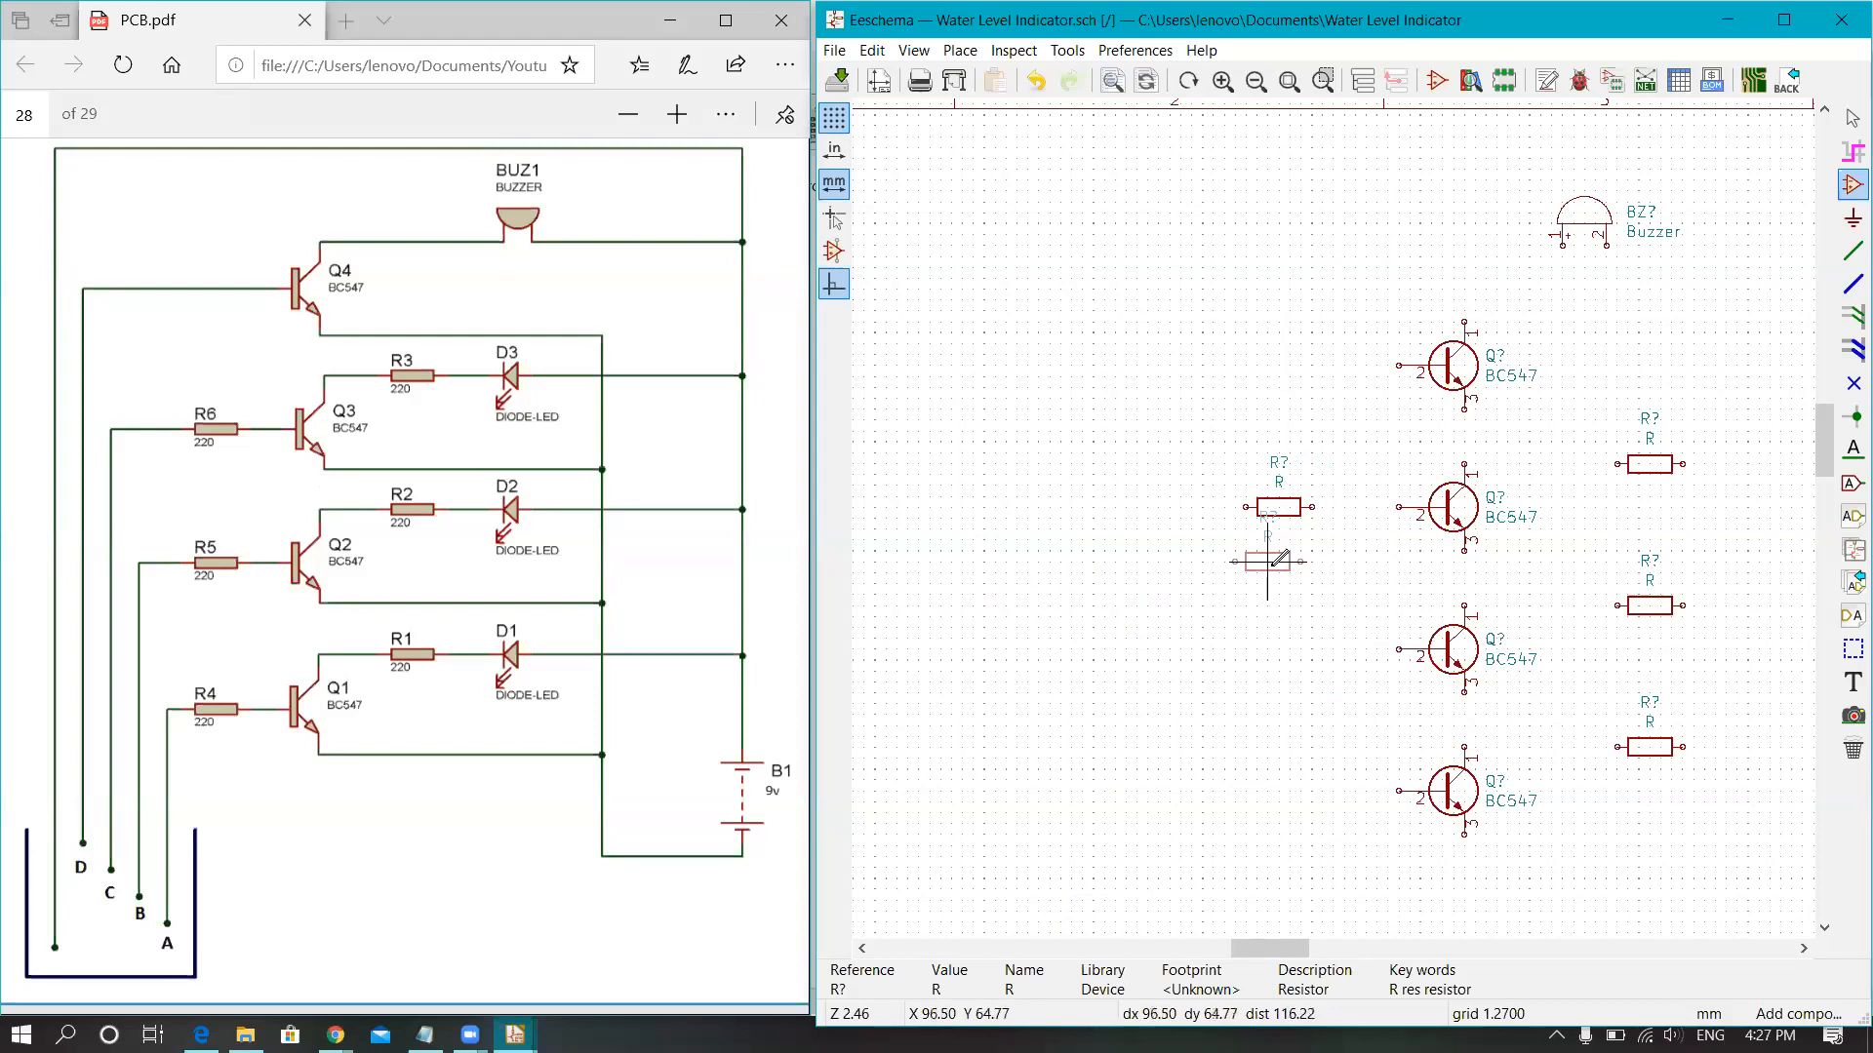
left_click(1290, 648)
key("c")
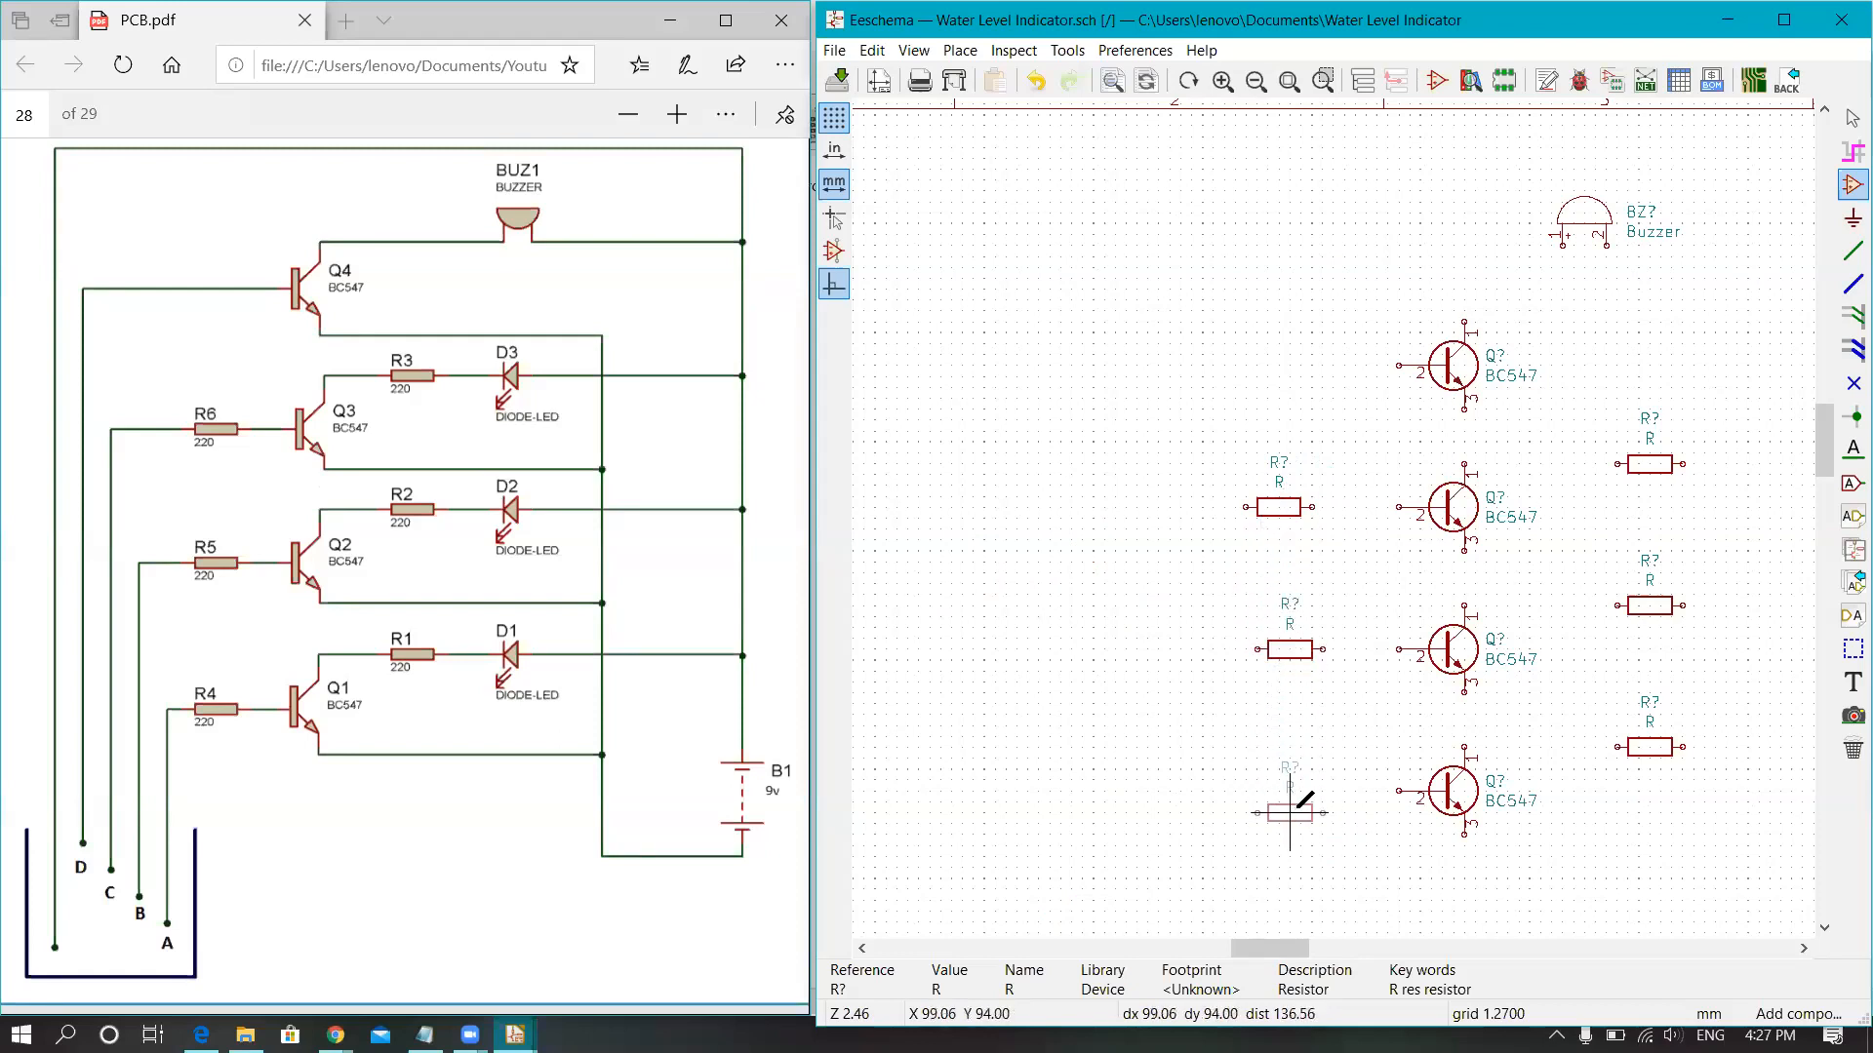
left_click(1300, 790)
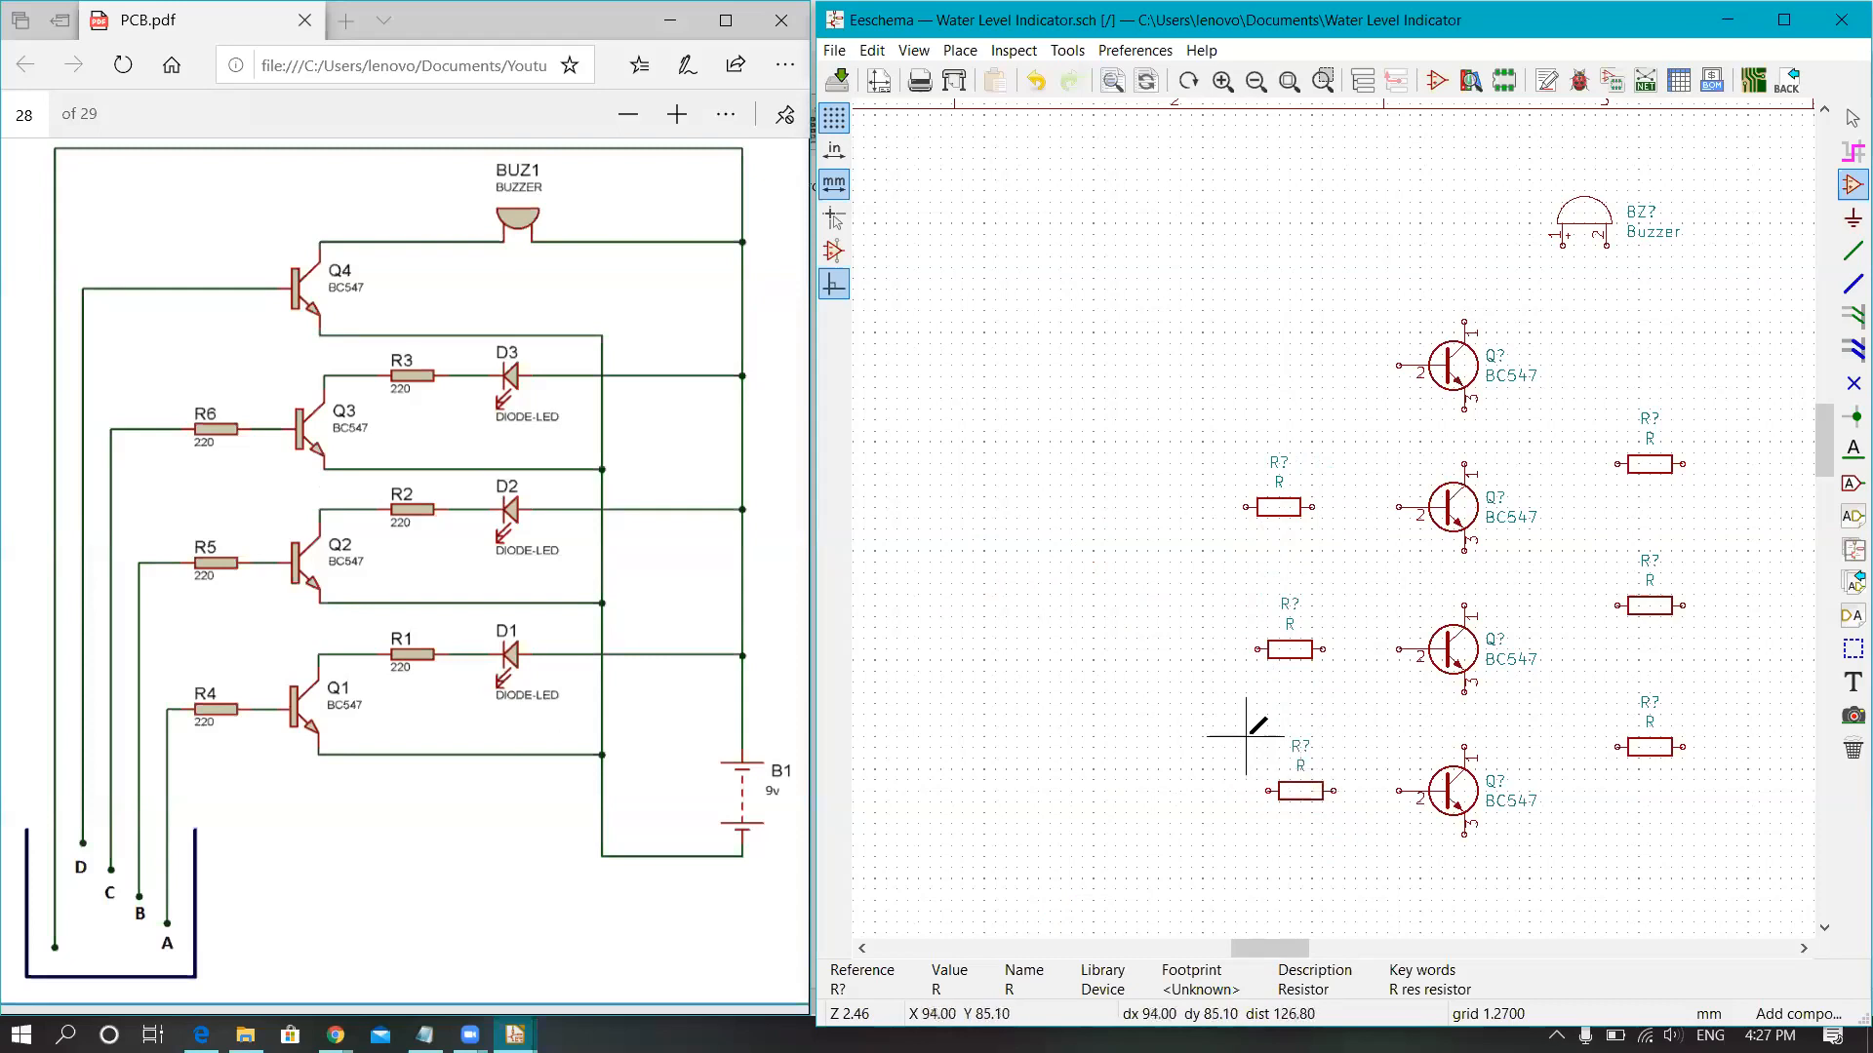
Step: Shift the two lower base resistors slightly left, lining the middle one up directly under the upper one
scroll(1258, 727, "down", 1)
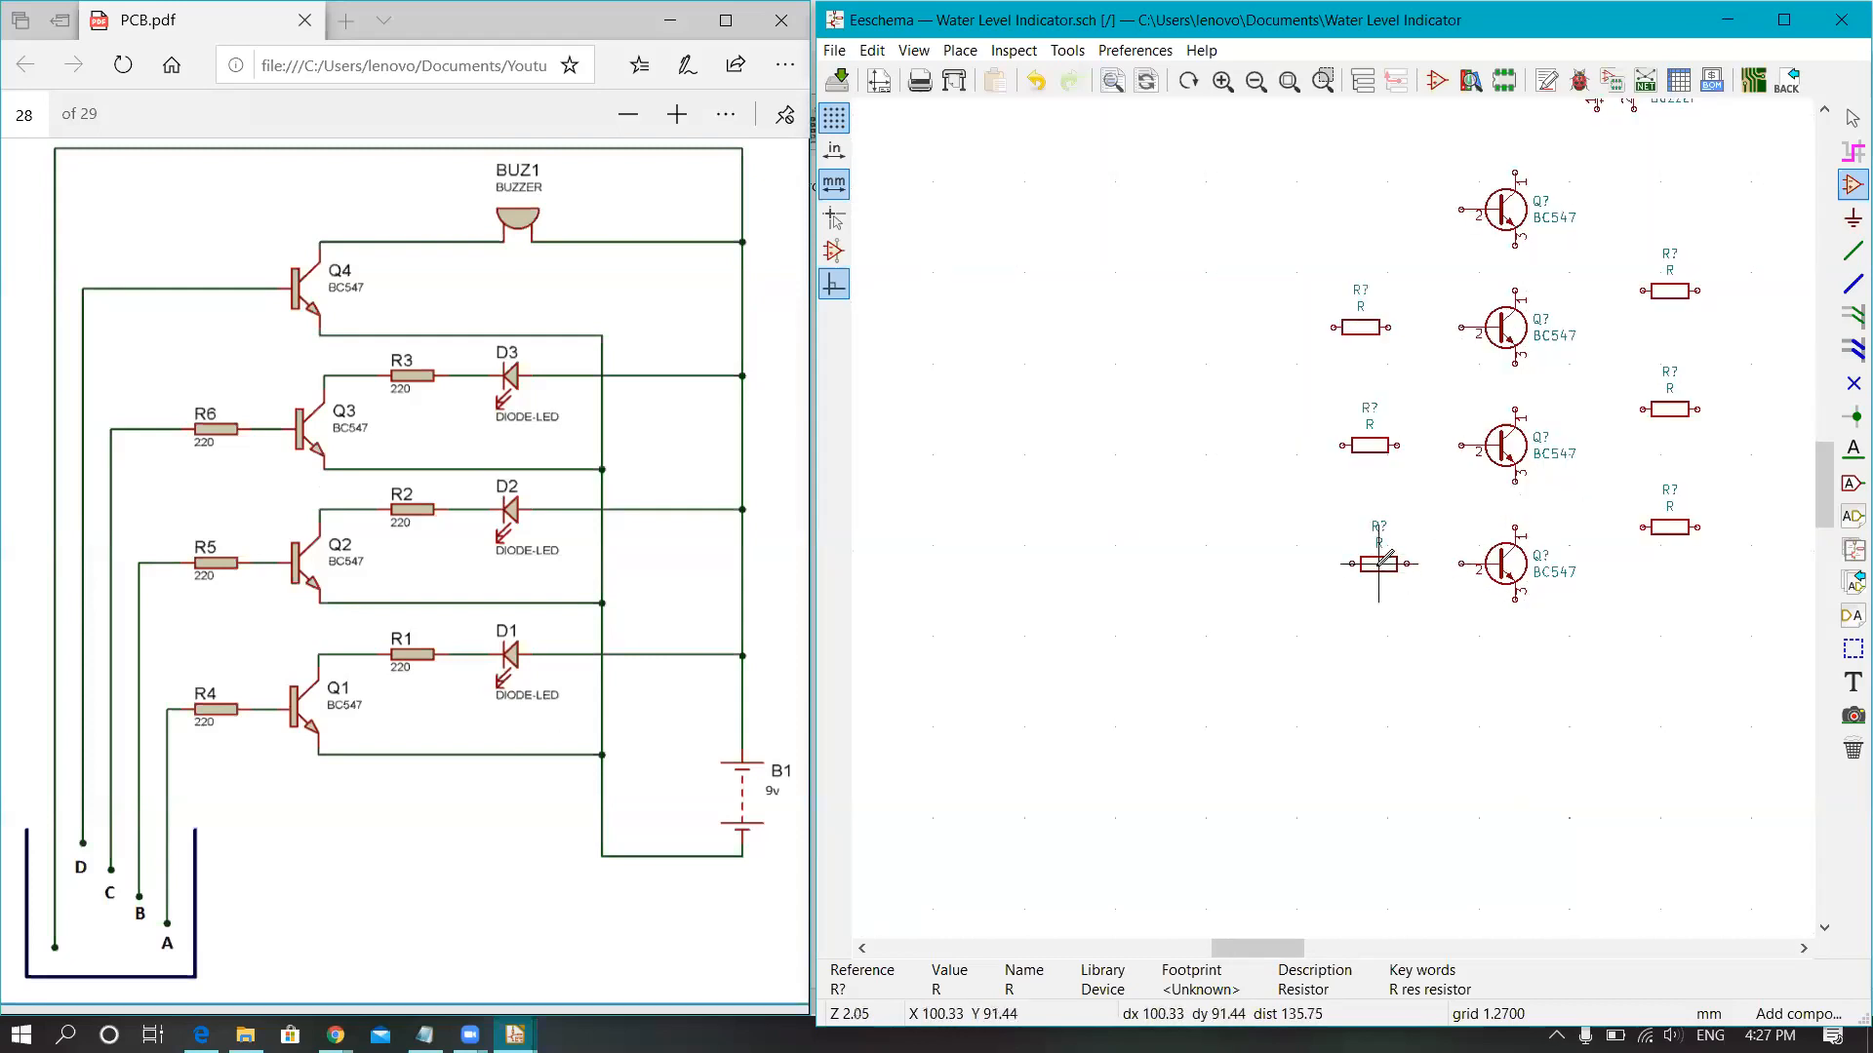
key("m")
left_click(1361, 445)
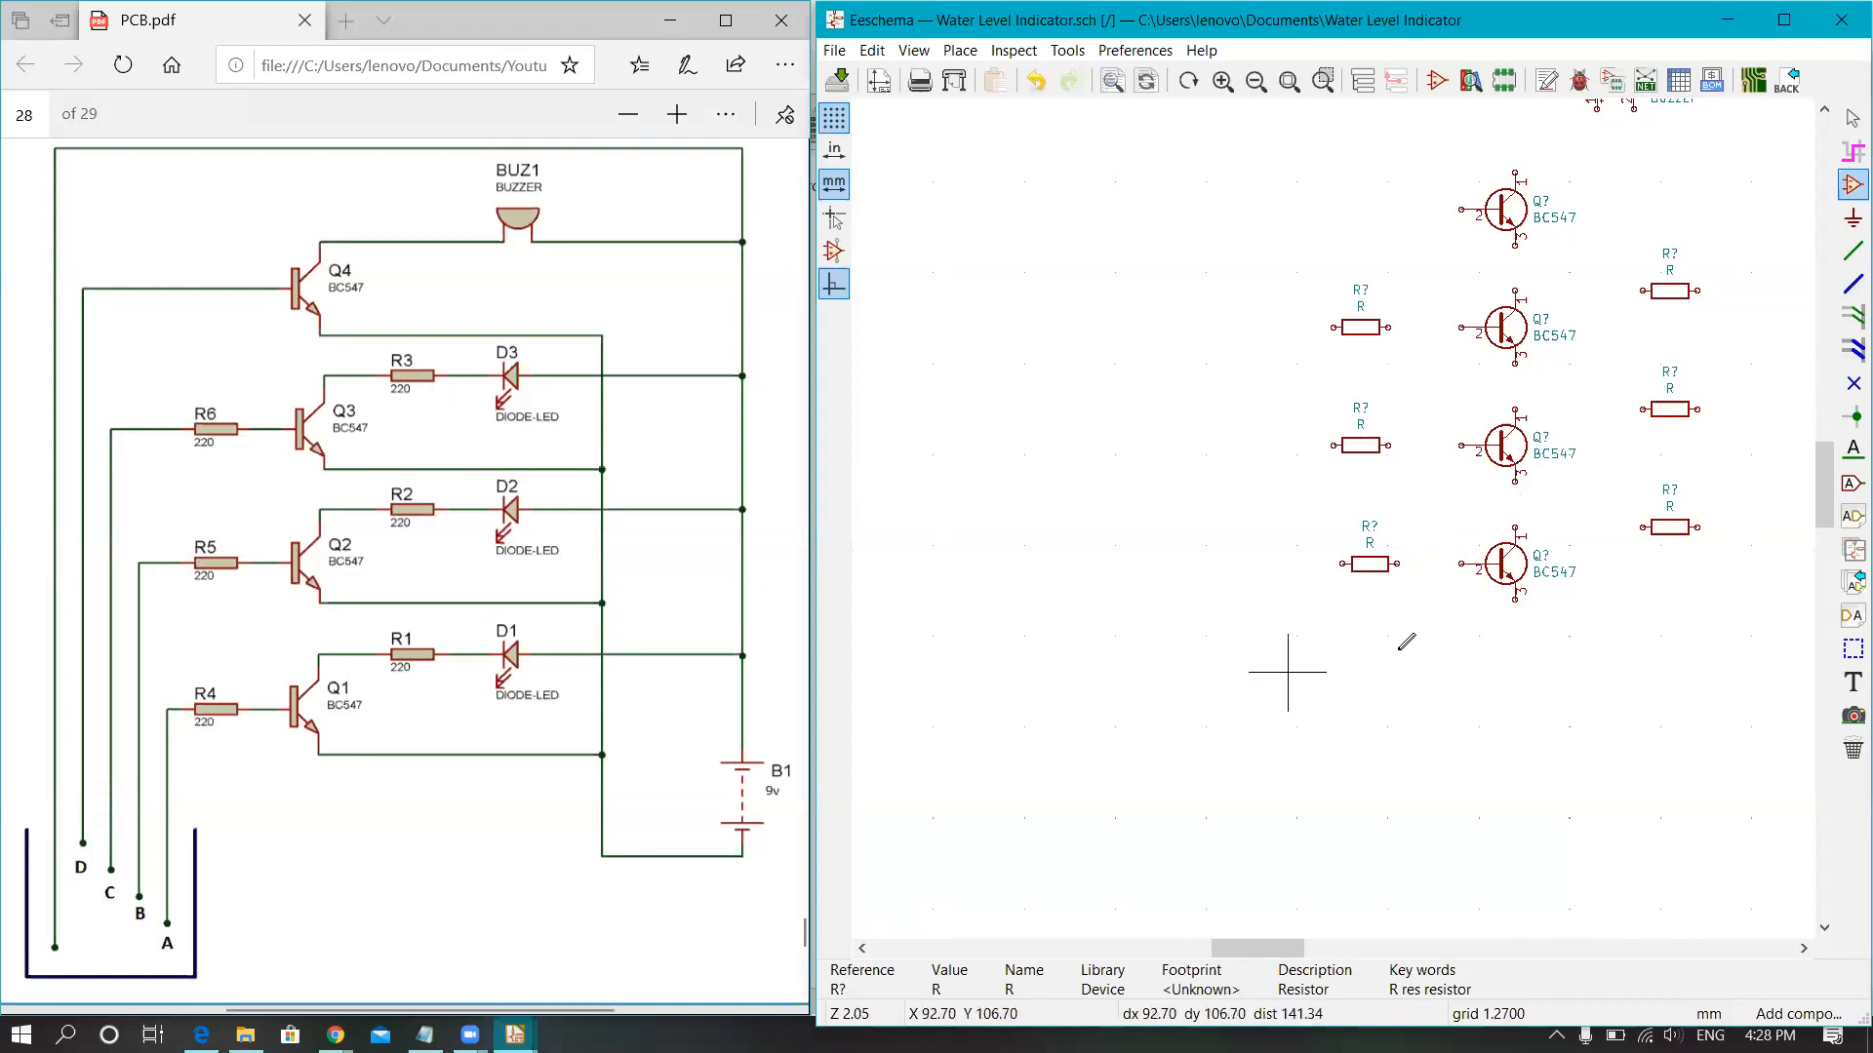
Step: Add the Device LED symbol and place it right of the uppermost right-hand resistor, at about X 157.50, Y 53.34
scroll(1330, 510, "down", 1)
scroll(1329, 430, "down", 1)
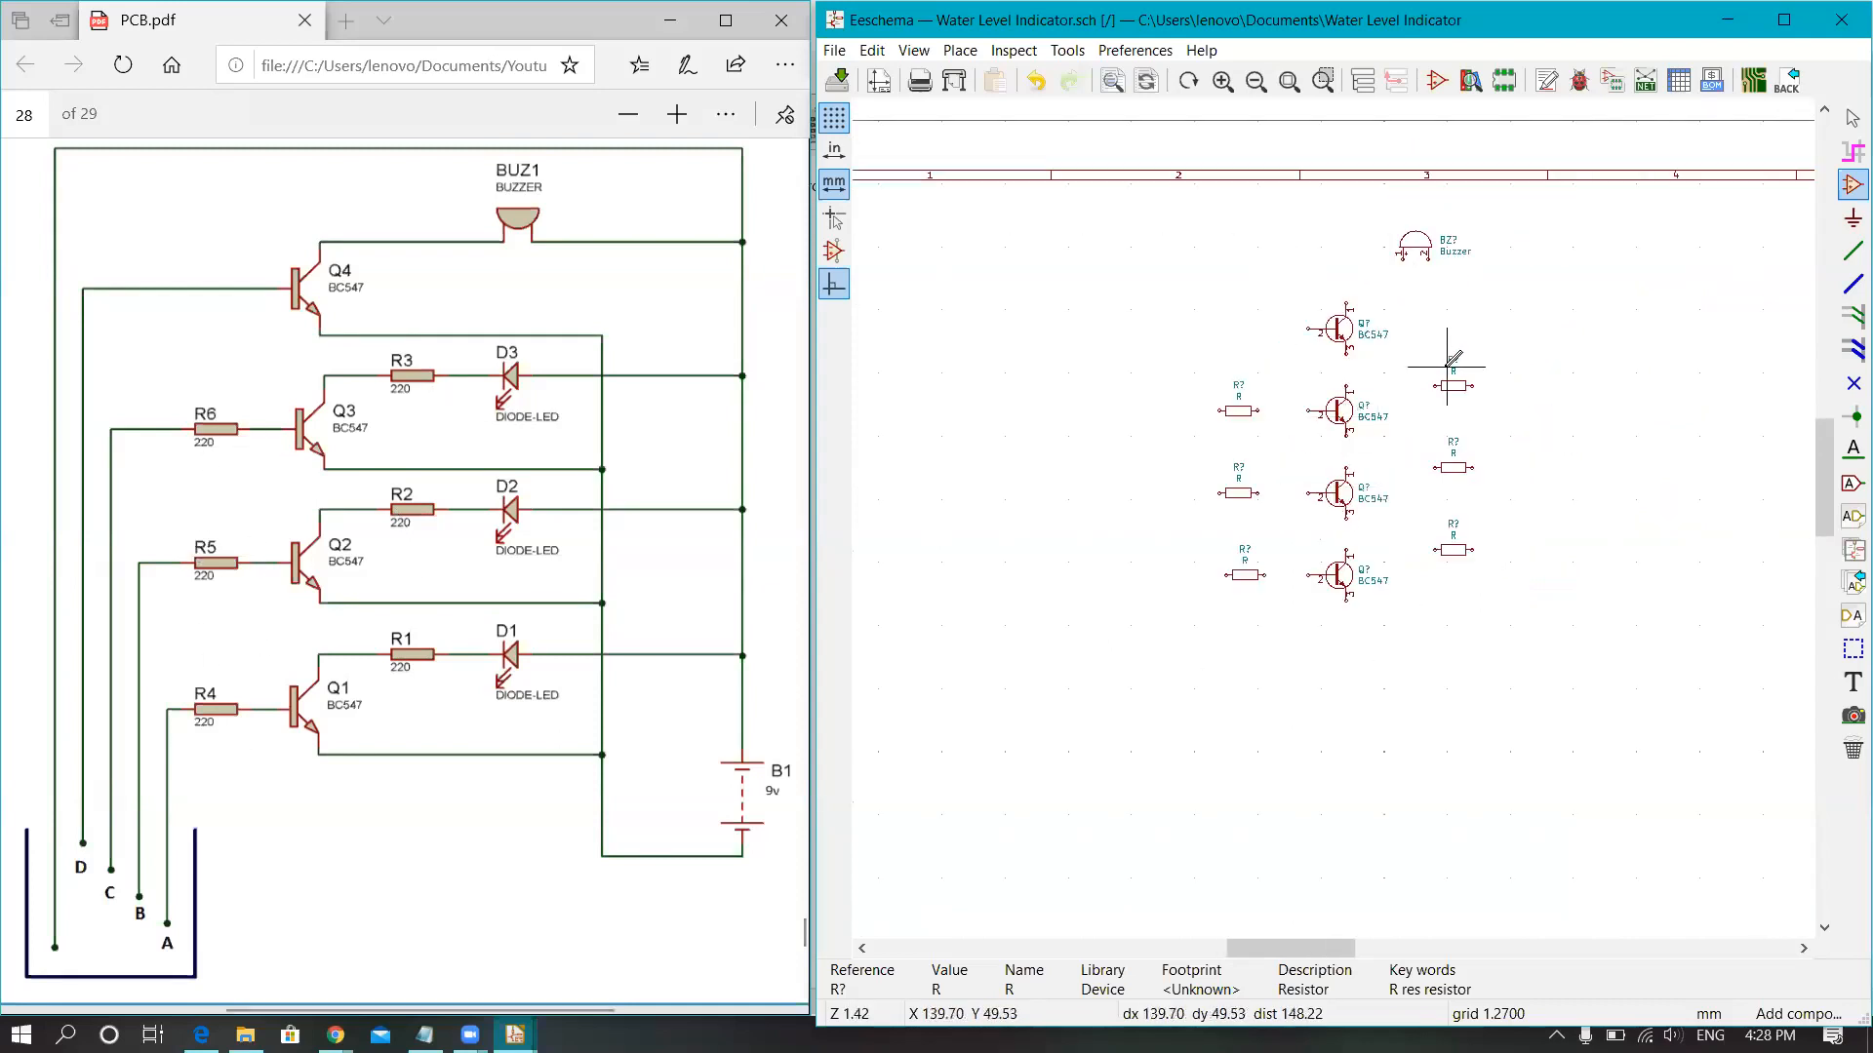
scroll(1443, 375, "up", 1)
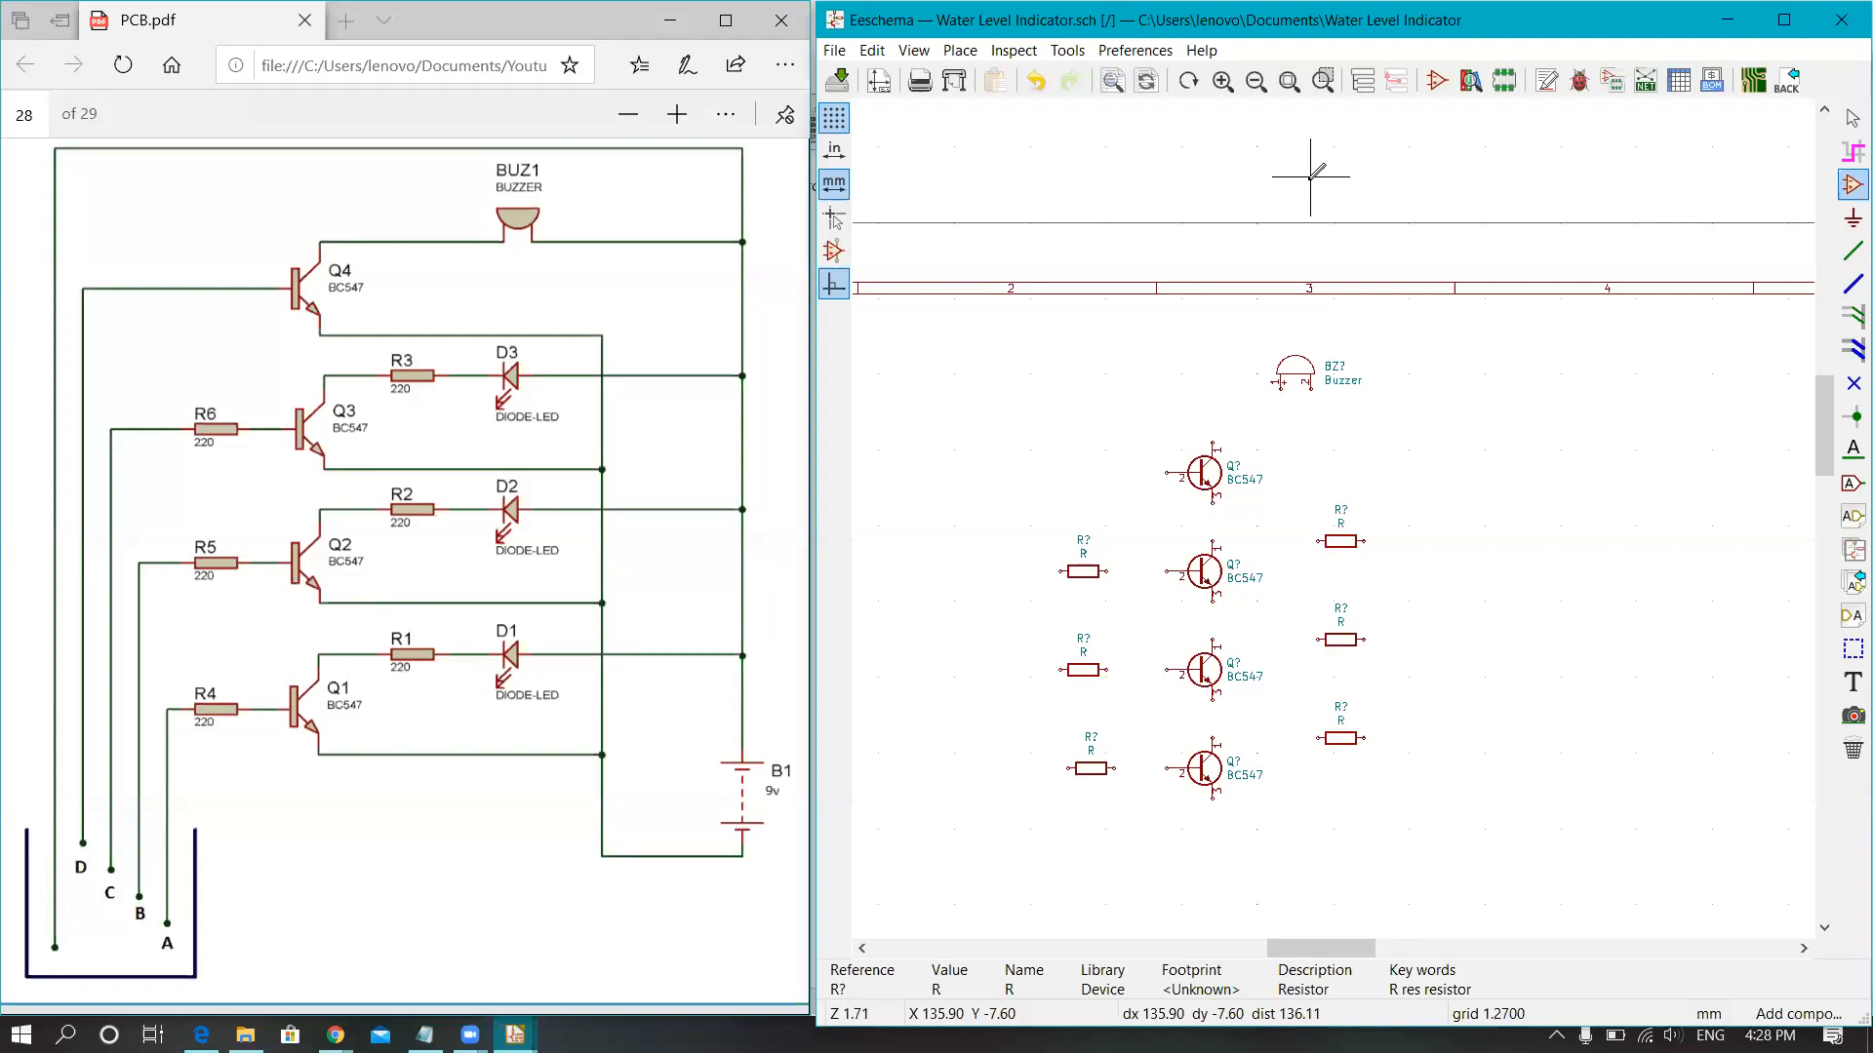
left_click(1287, 83)
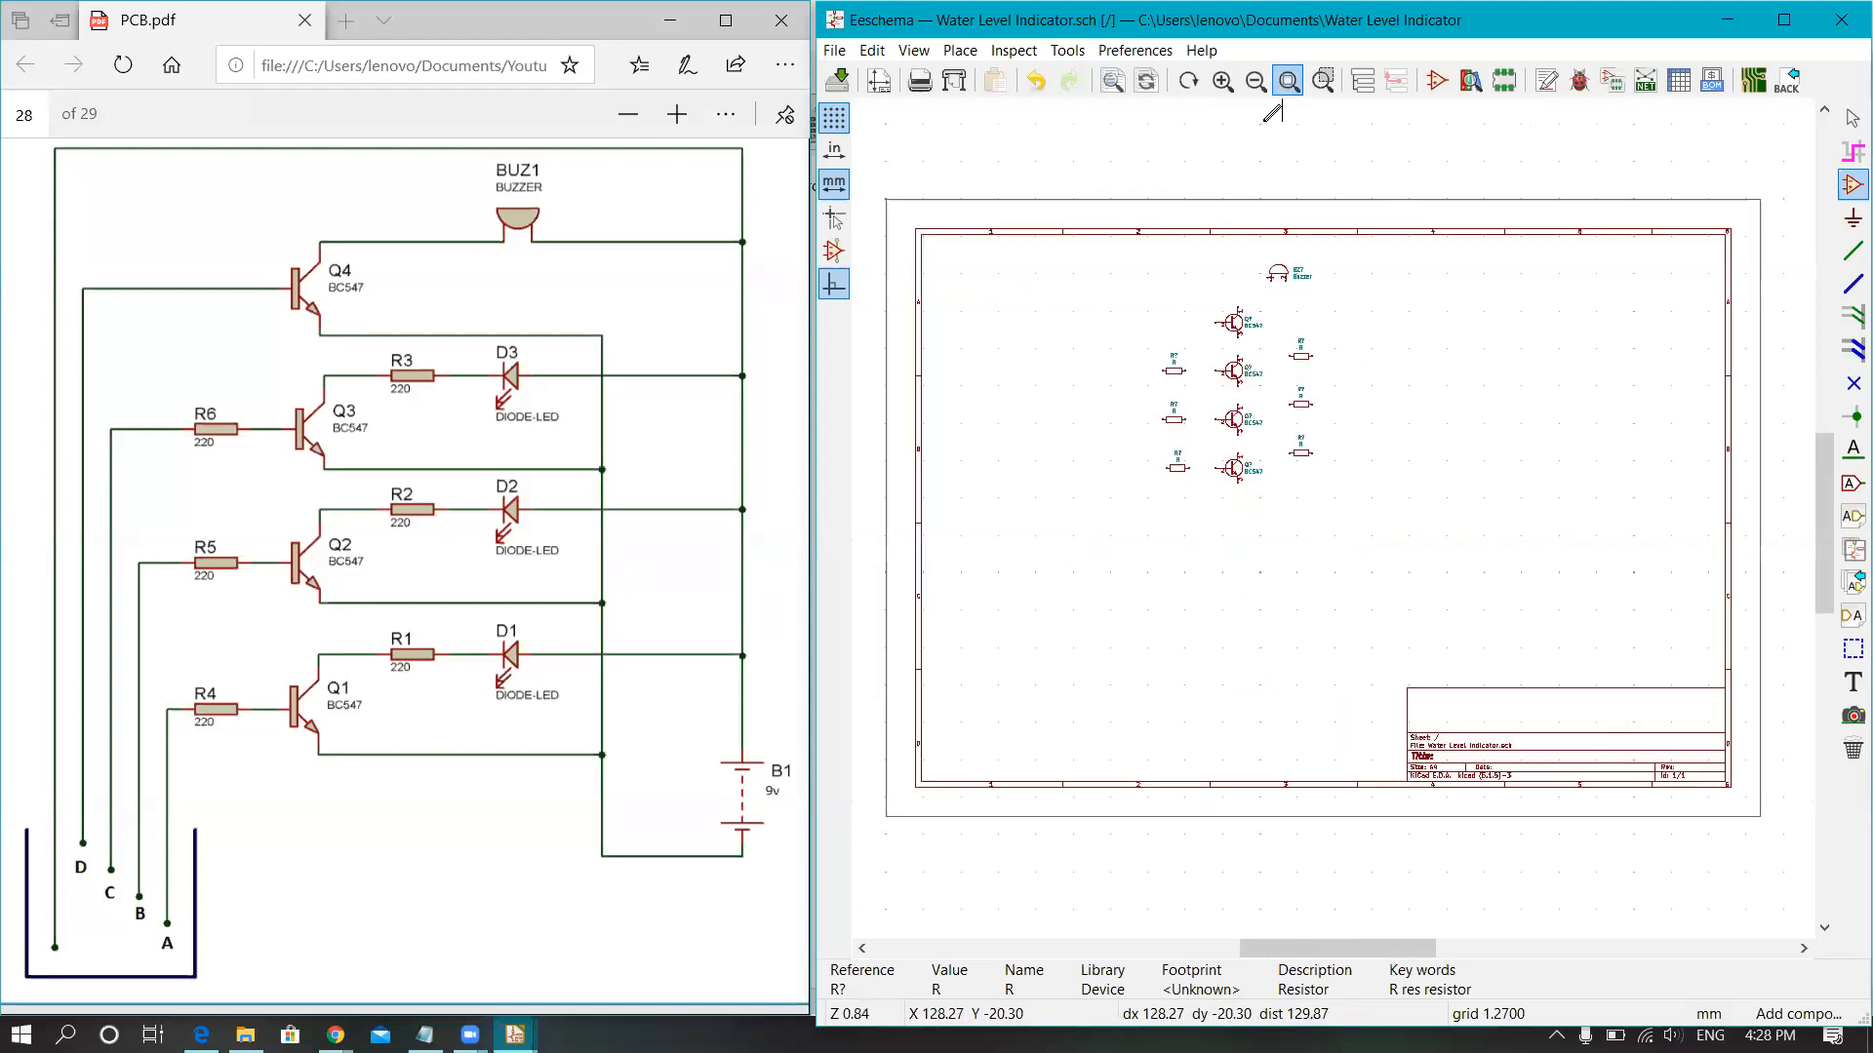
left_click(1323, 81)
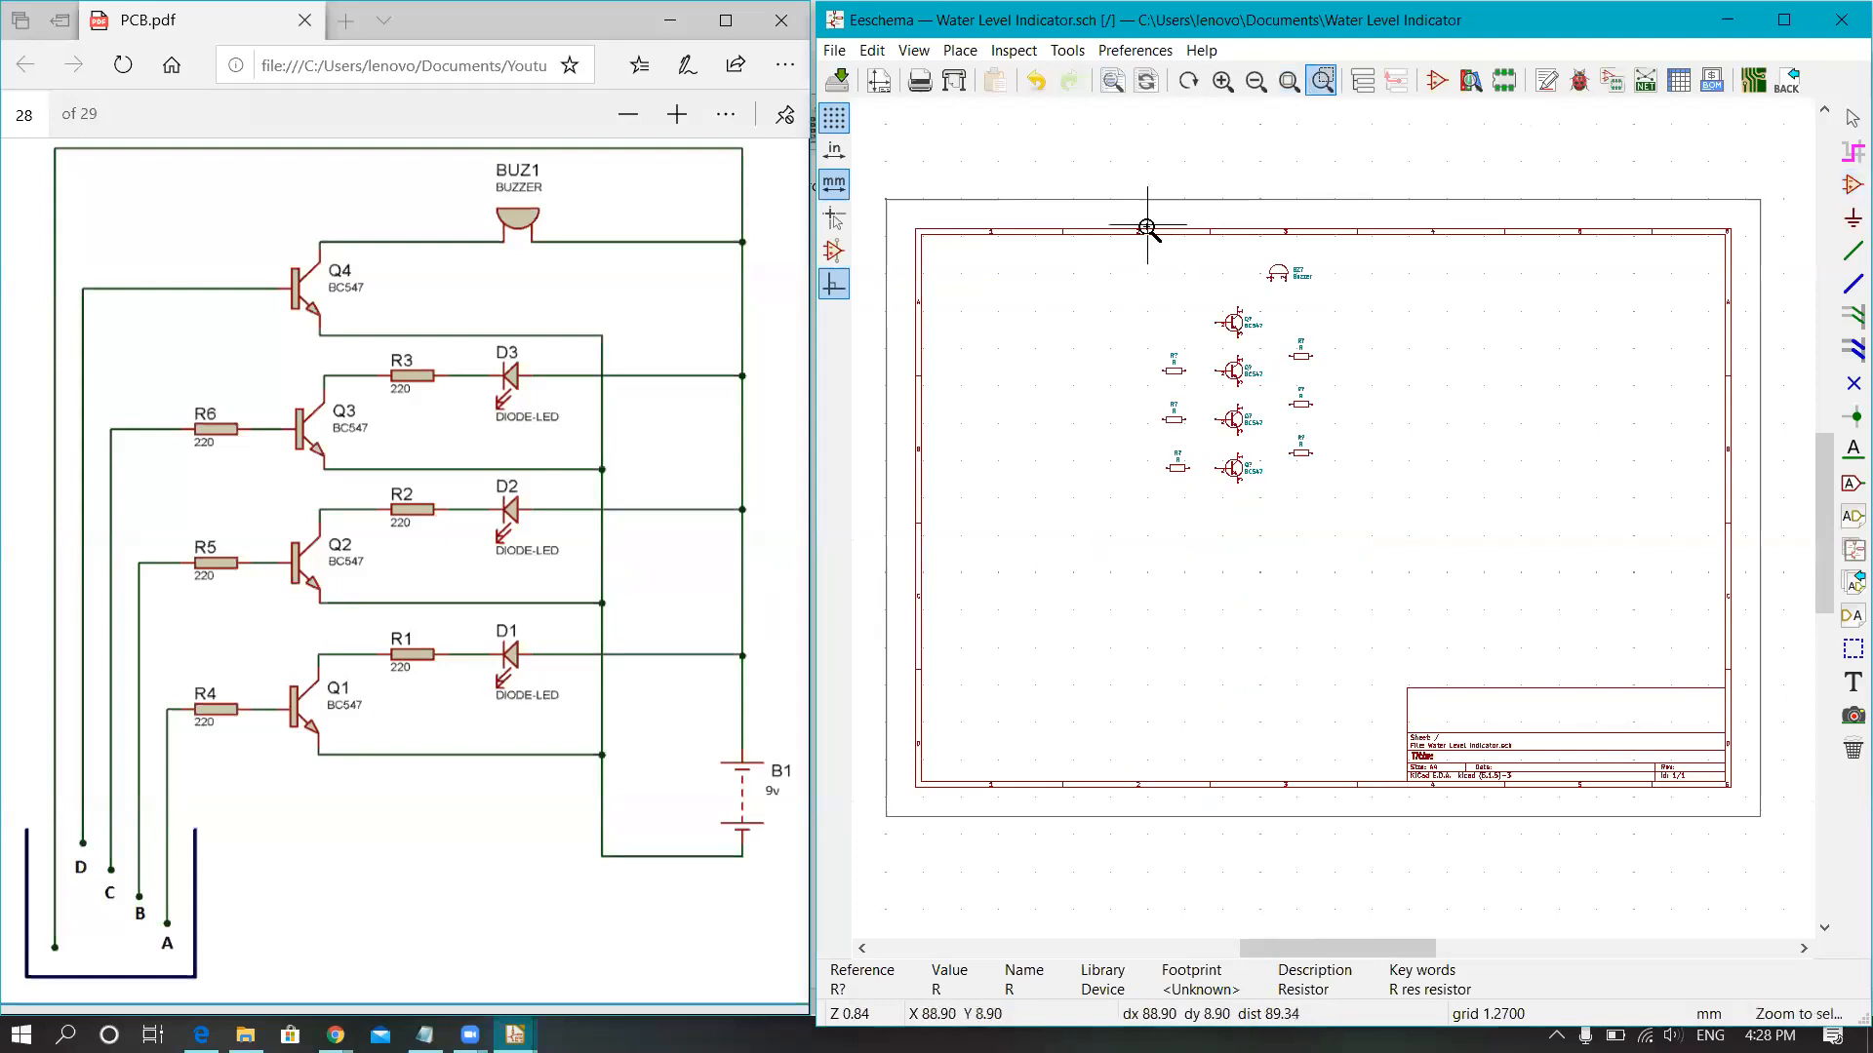
left_click_drag(1143, 236, 1341, 503)
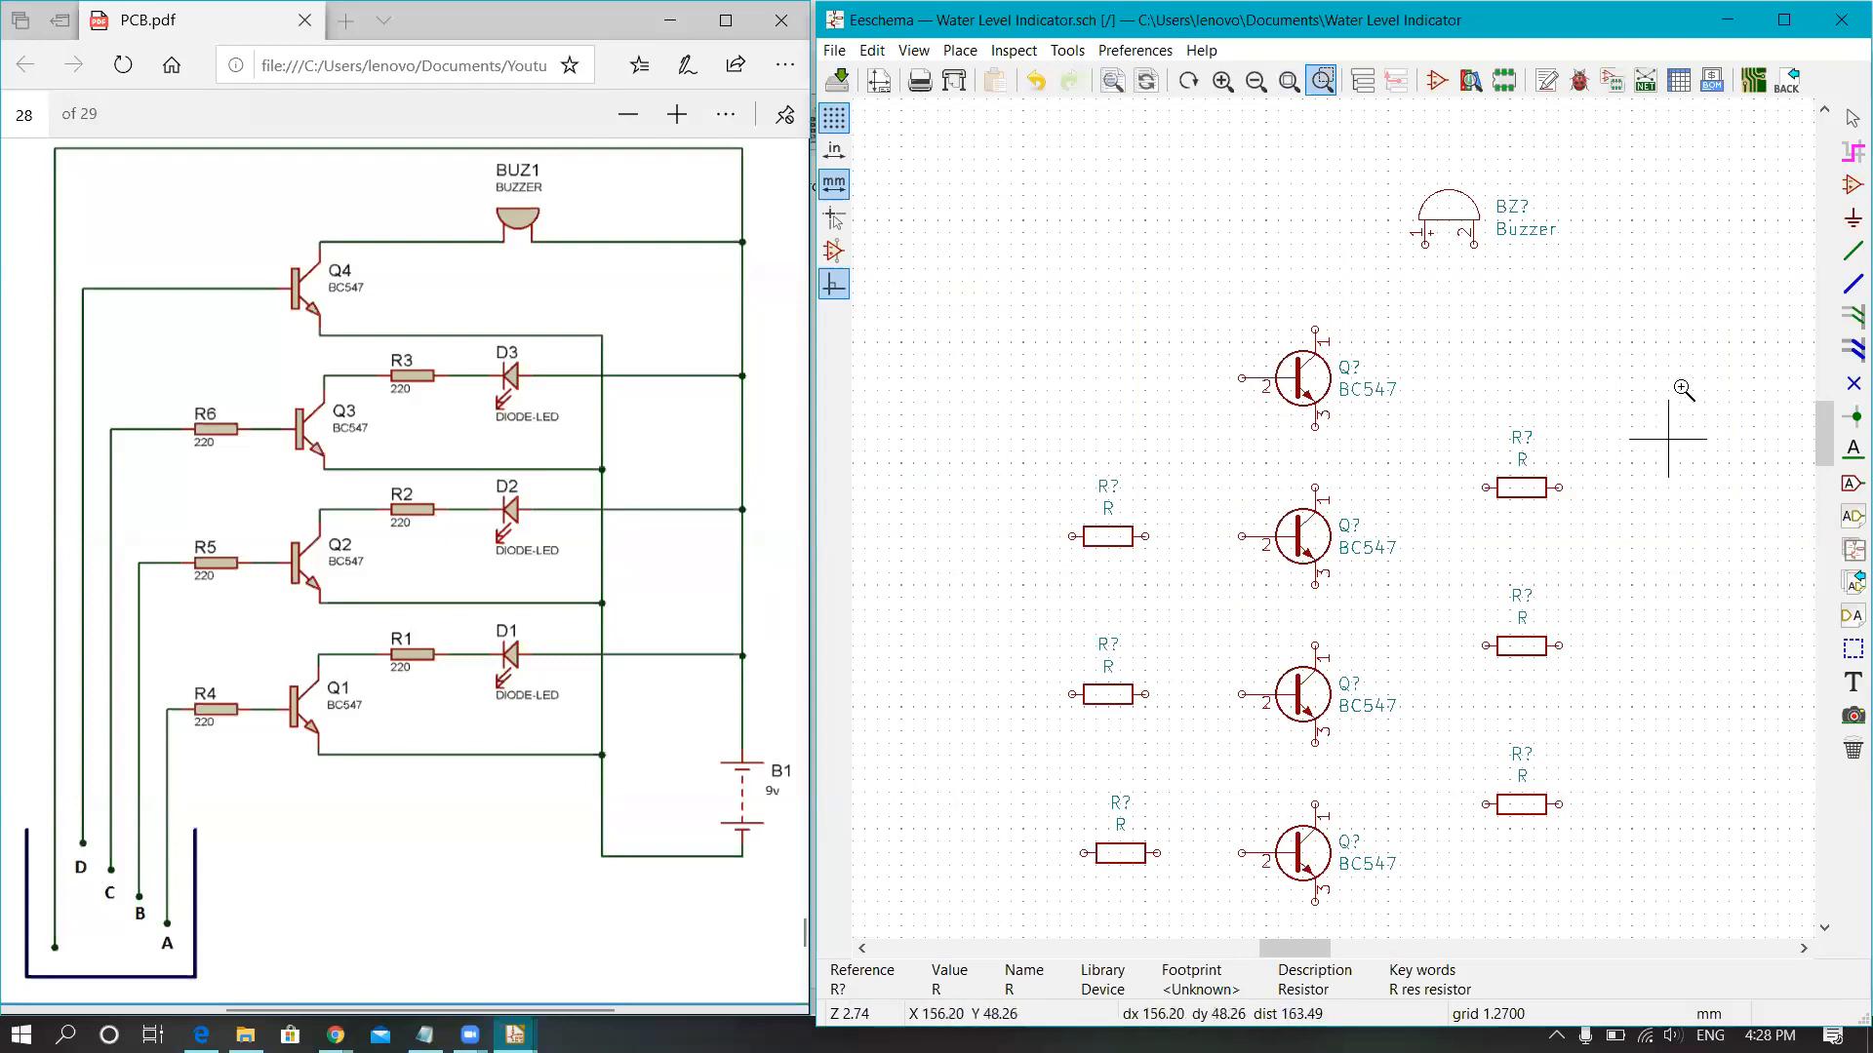
left_click(1849, 185)
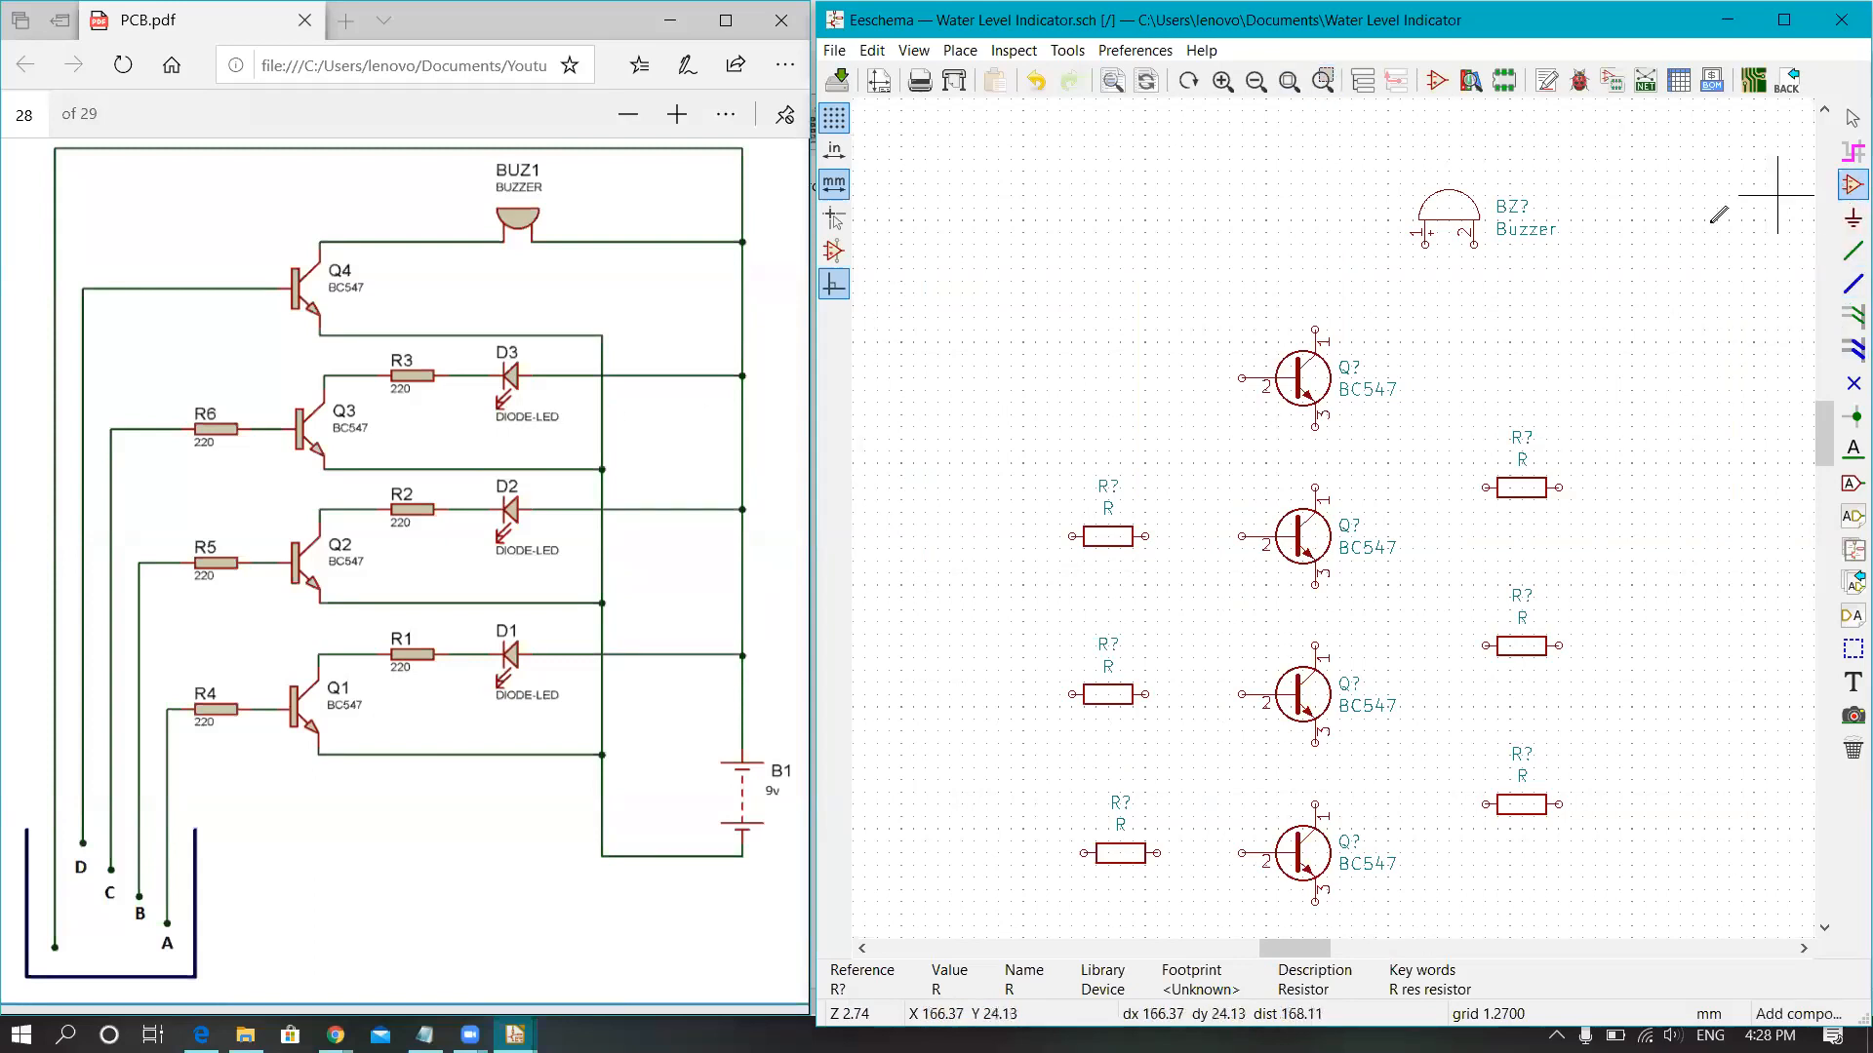
left_click(1602, 297)
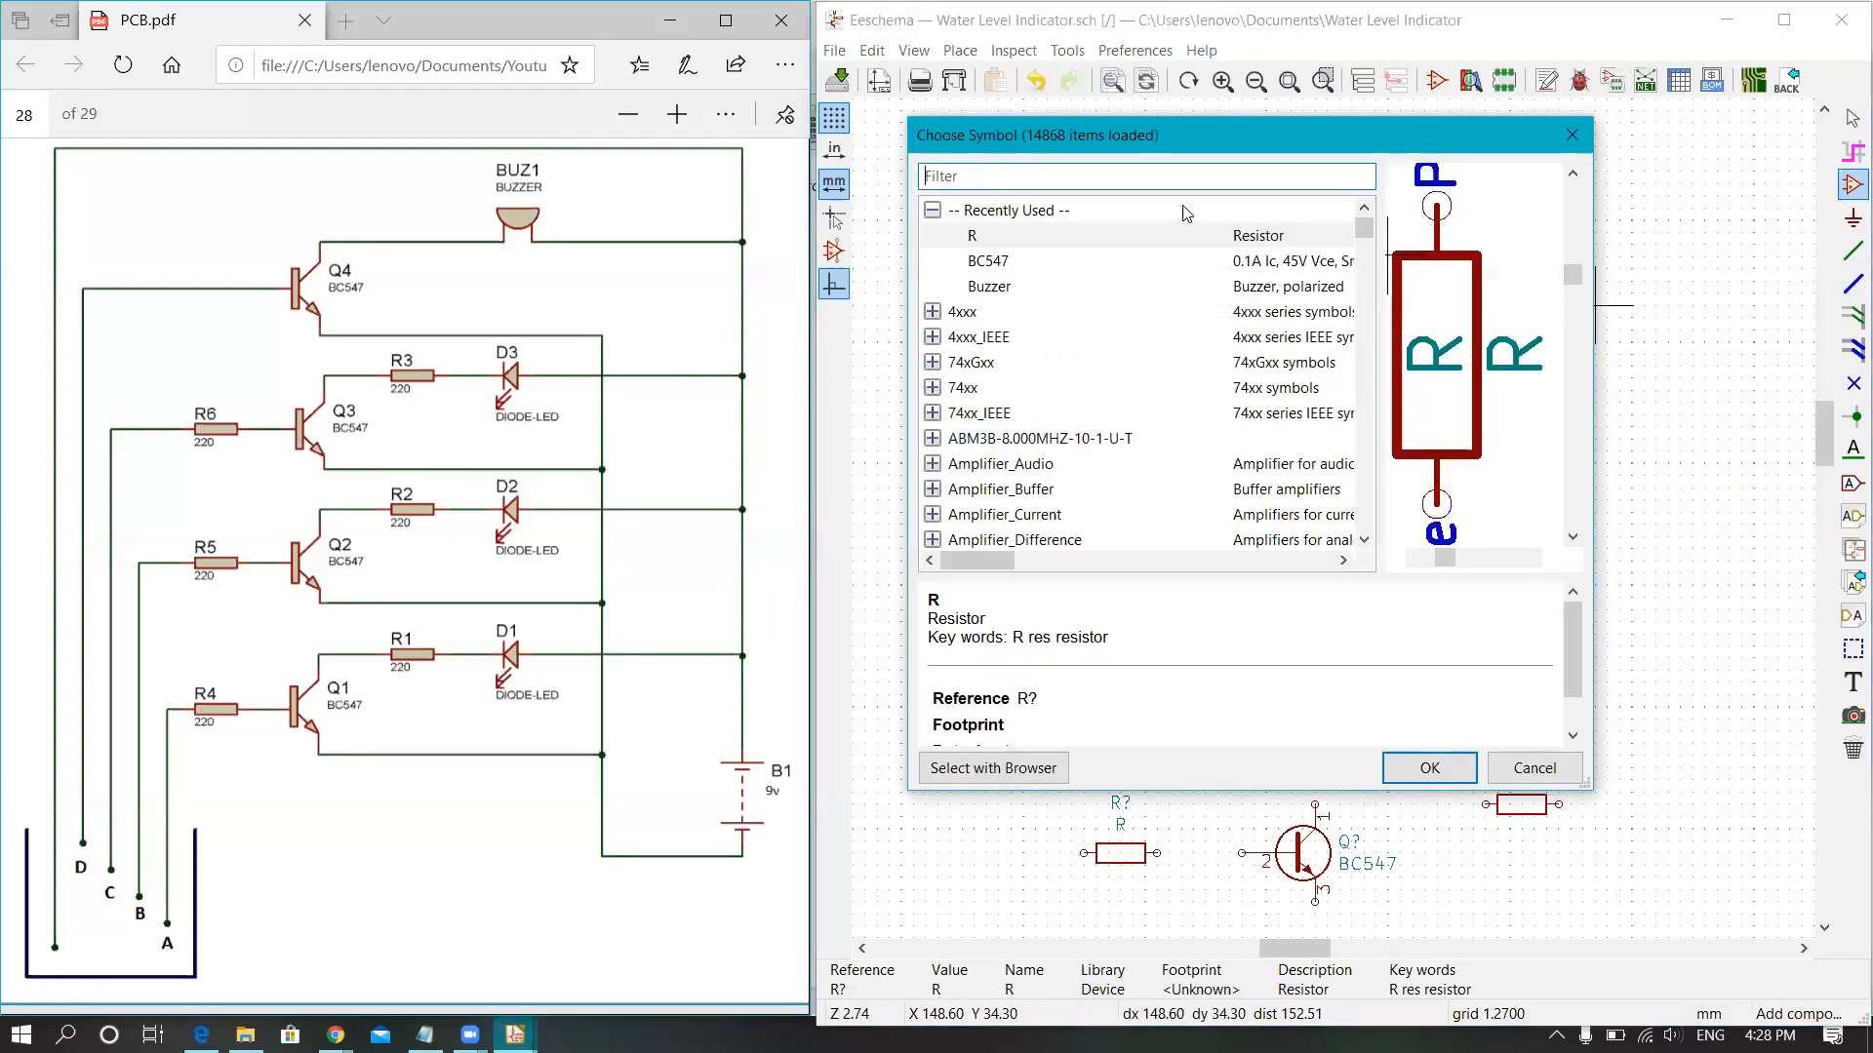
type("led")
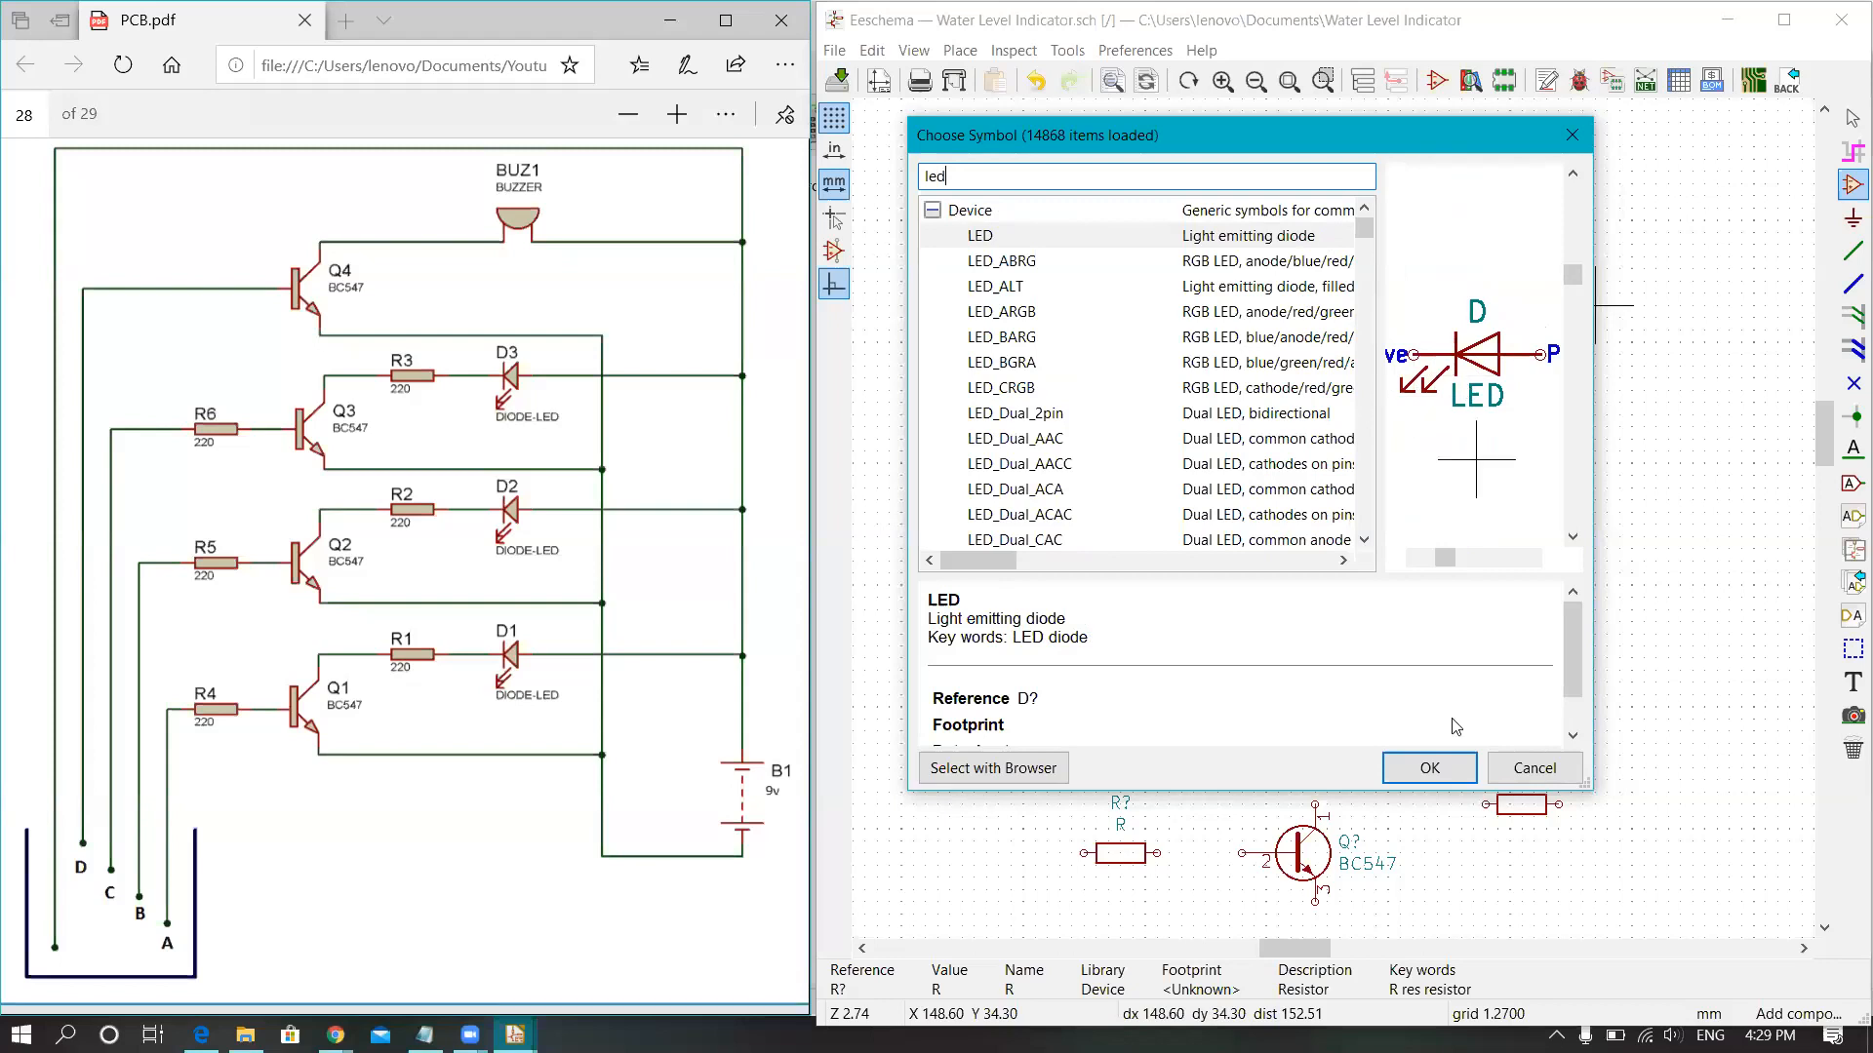
left_click(1430, 768)
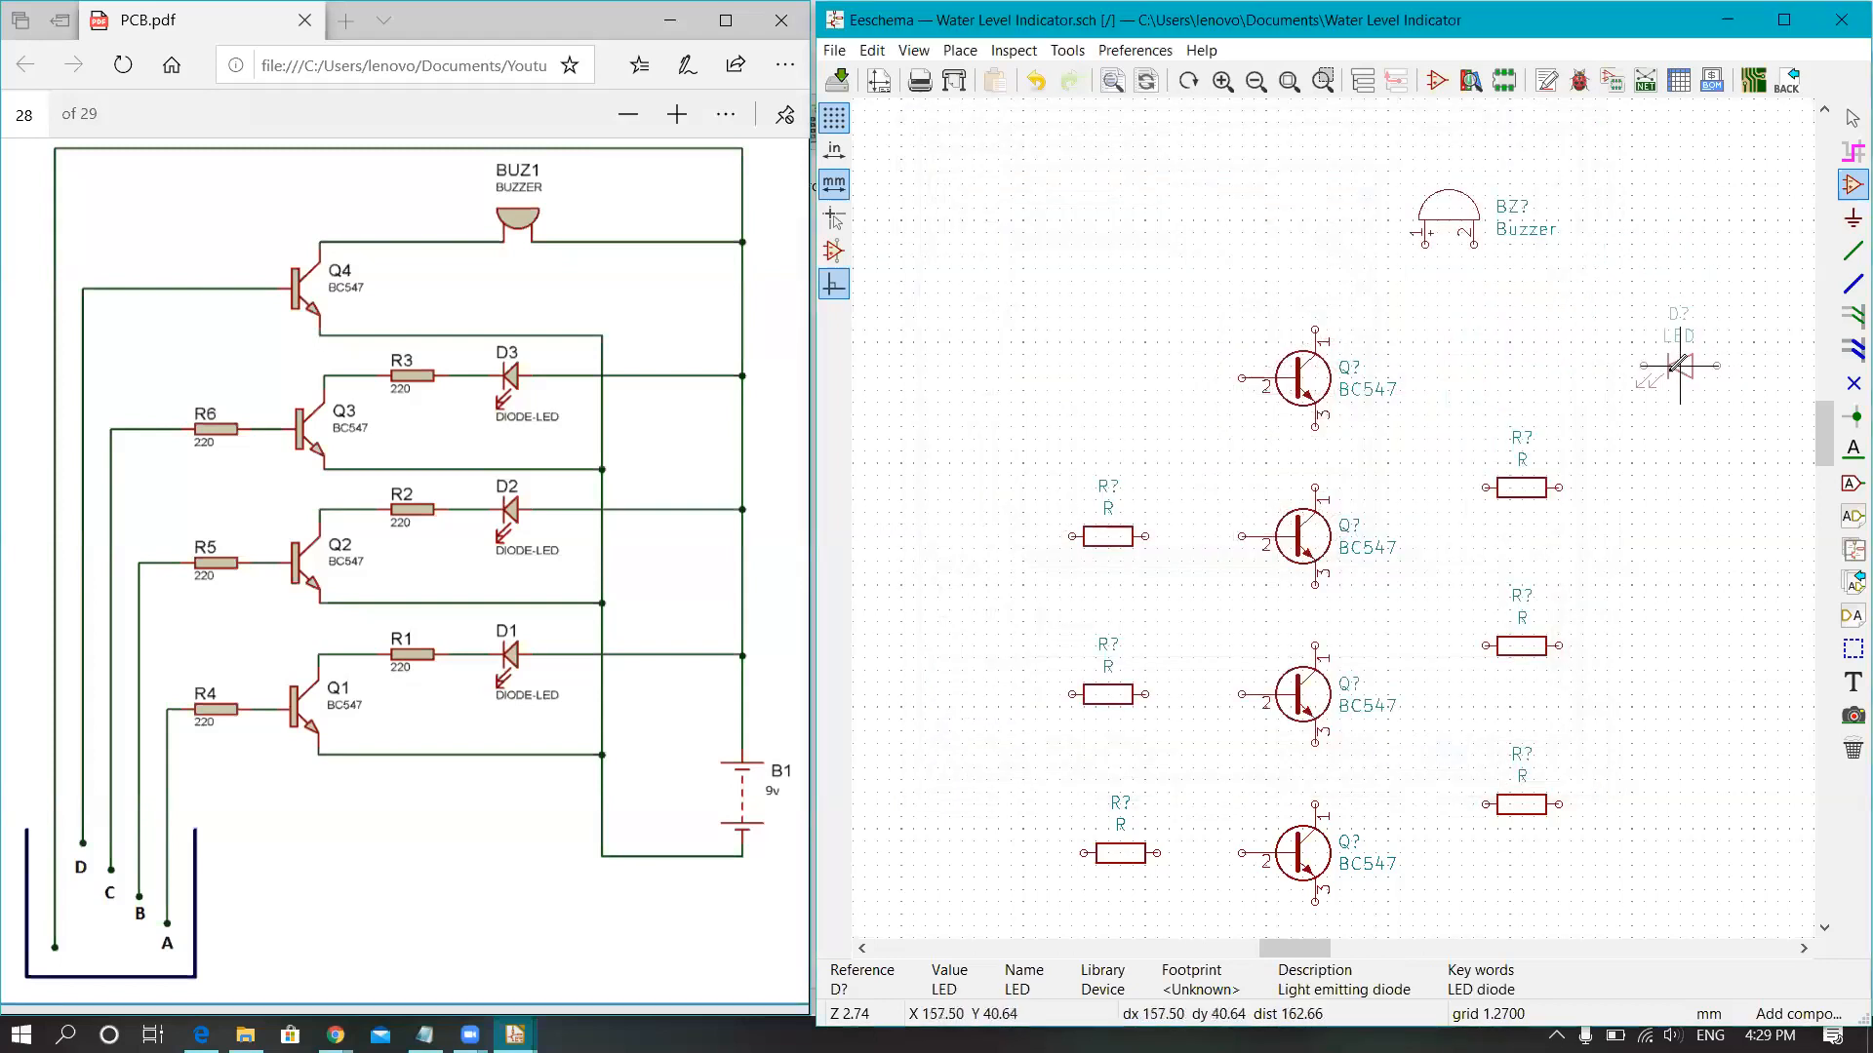
scroll(1664, 368, "down", 1)
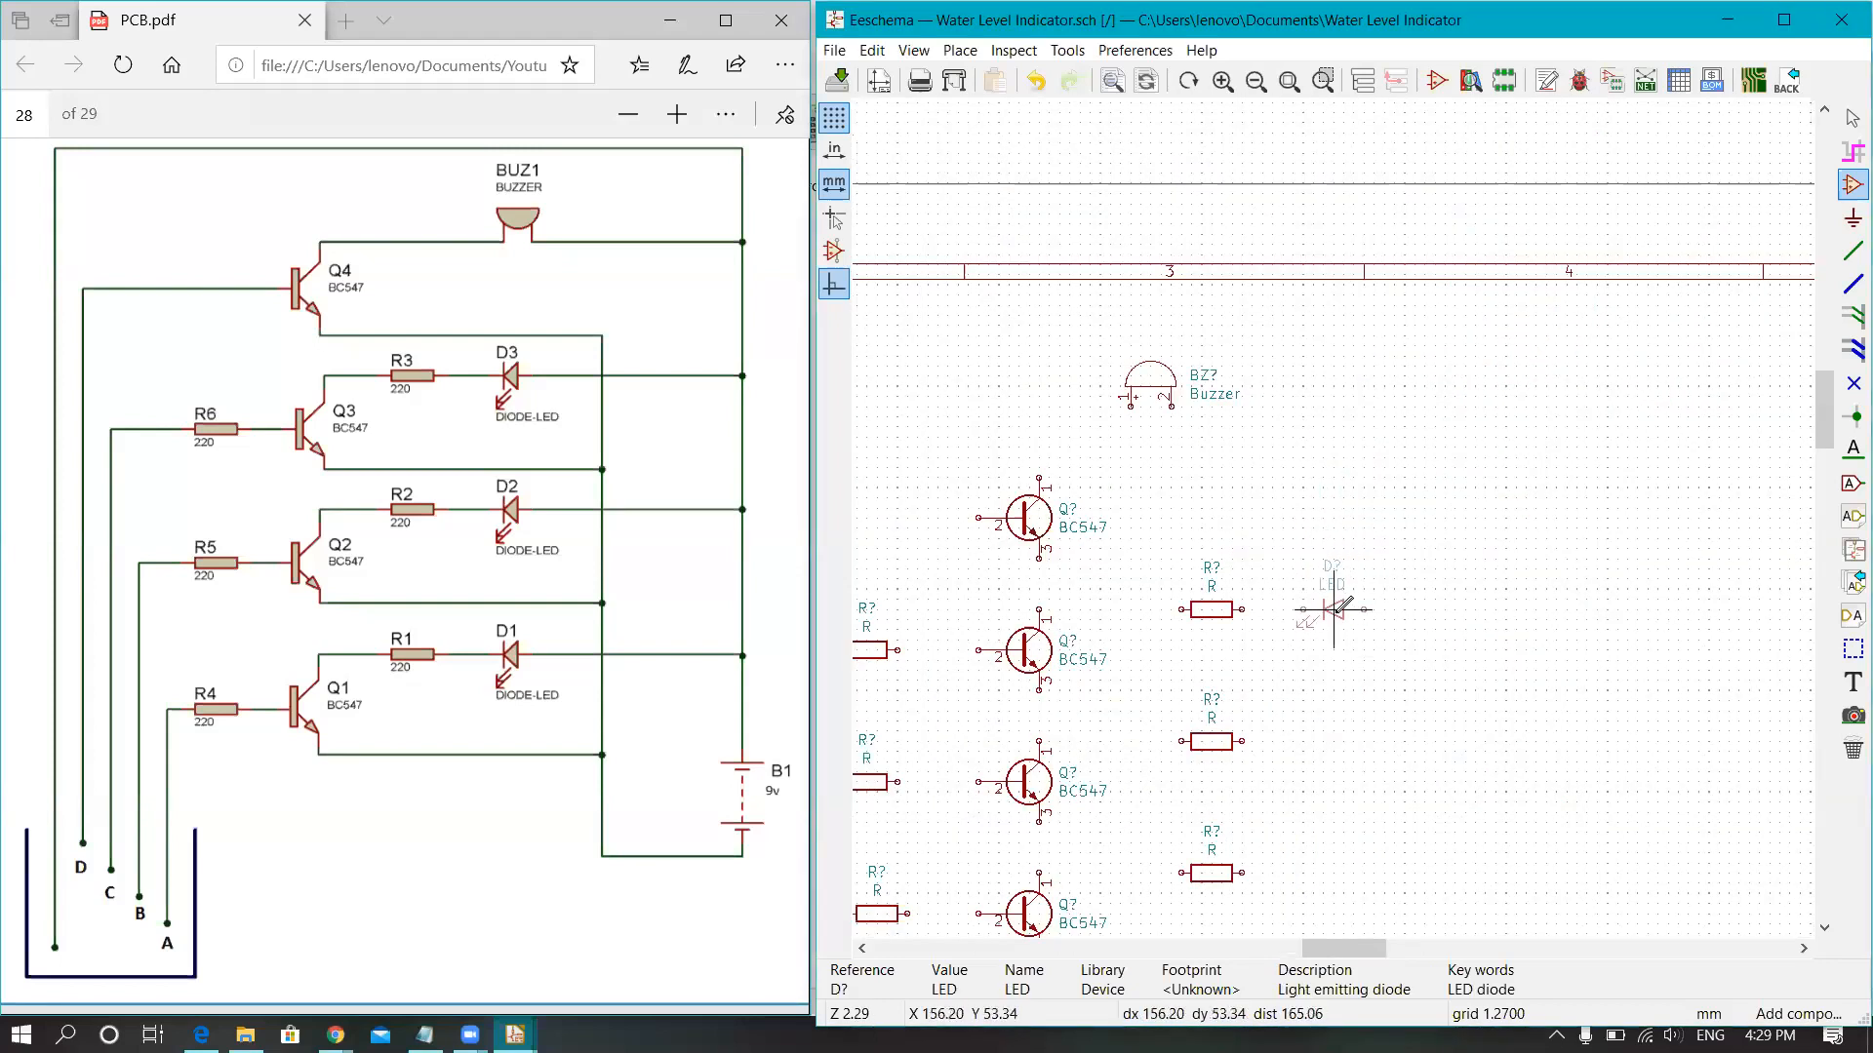
left_click(1343, 610)
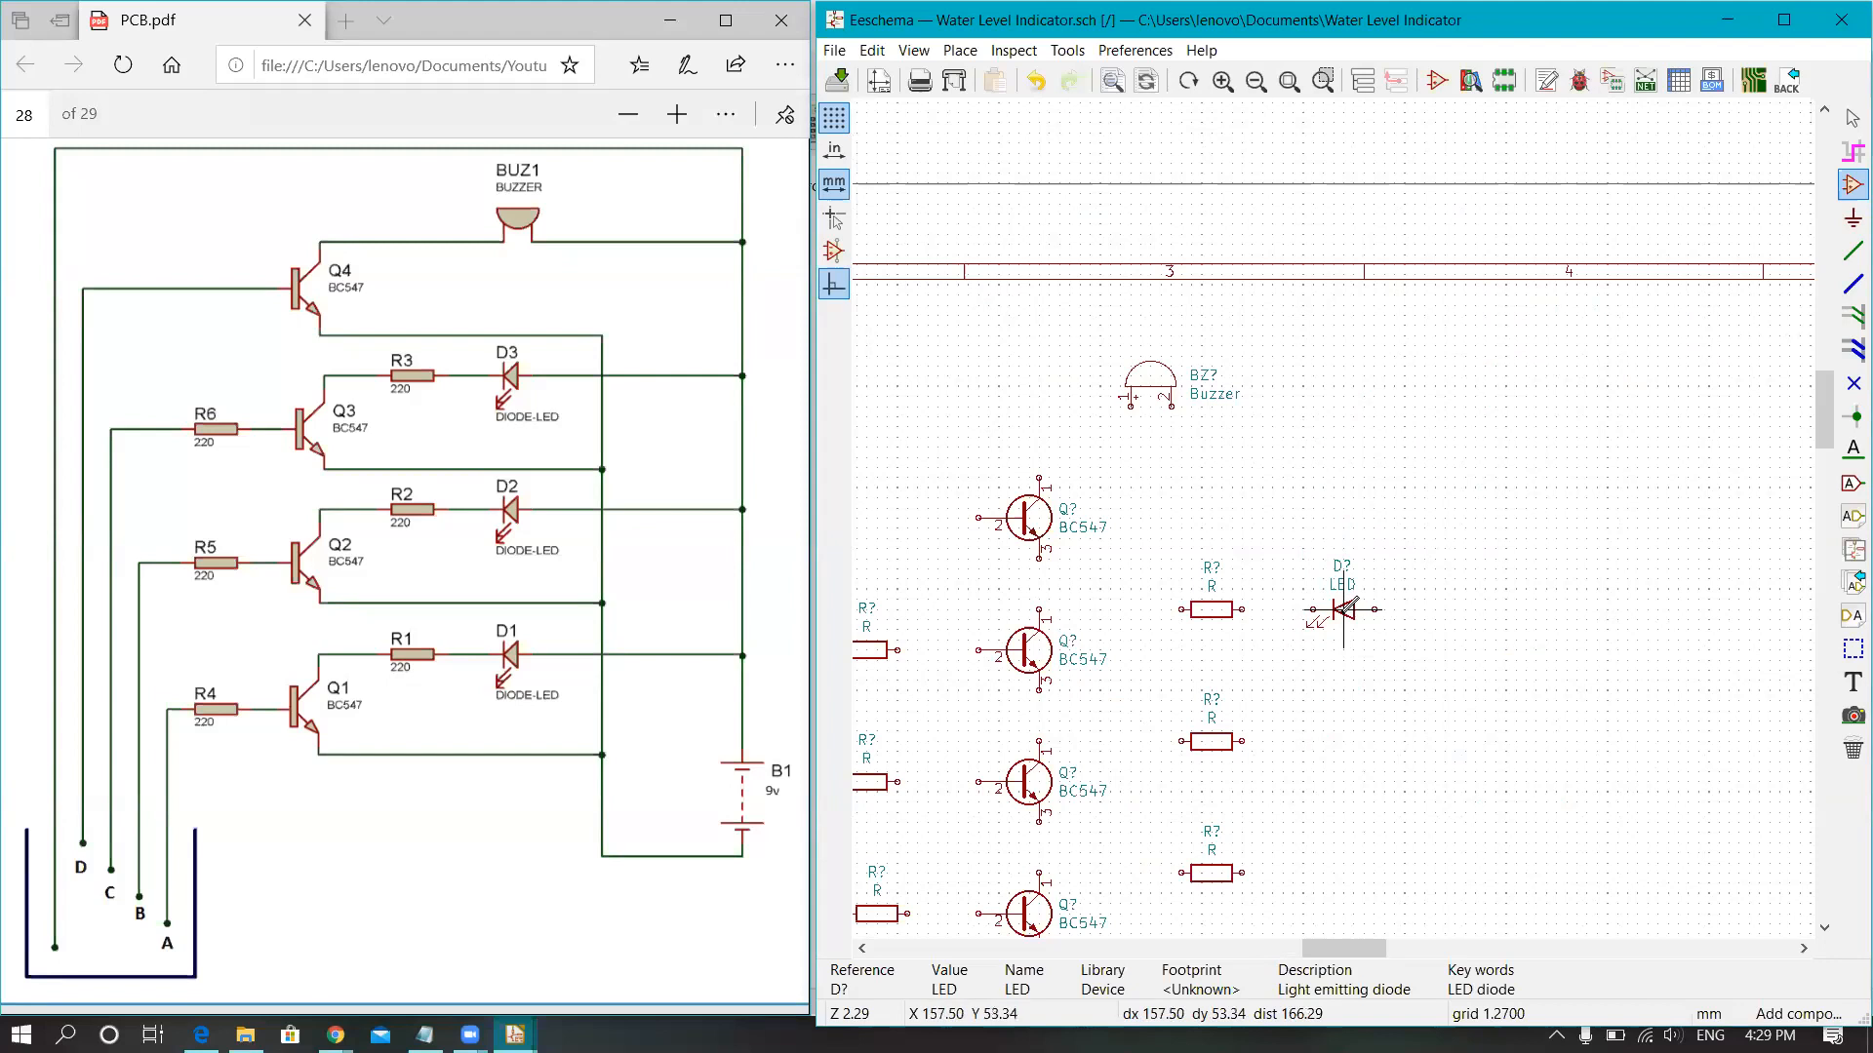
Step: Copy the LED twice straight down, placing one duplicate beside each of the two lower right-hand resistors
key("c")
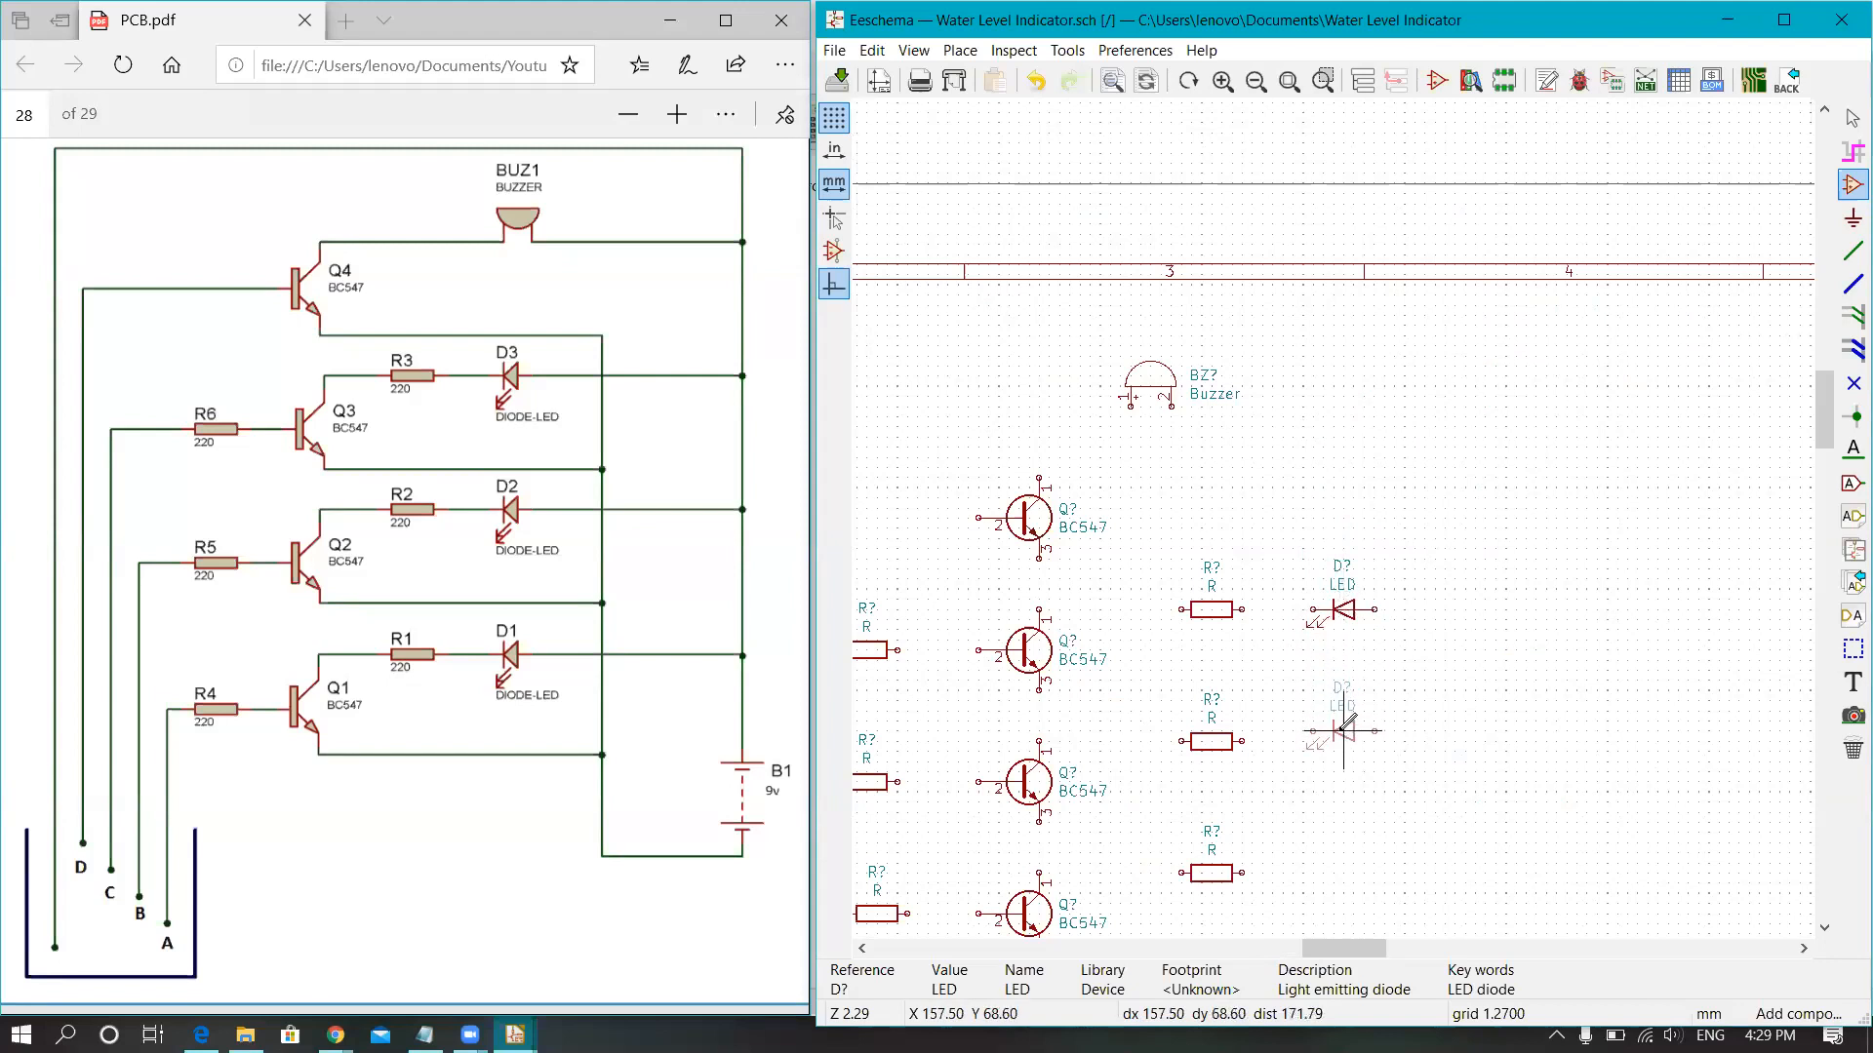
left_click(1343, 741)
key("c")
left_click(1343, 873)
scroll(1344, 756, "down", 1)
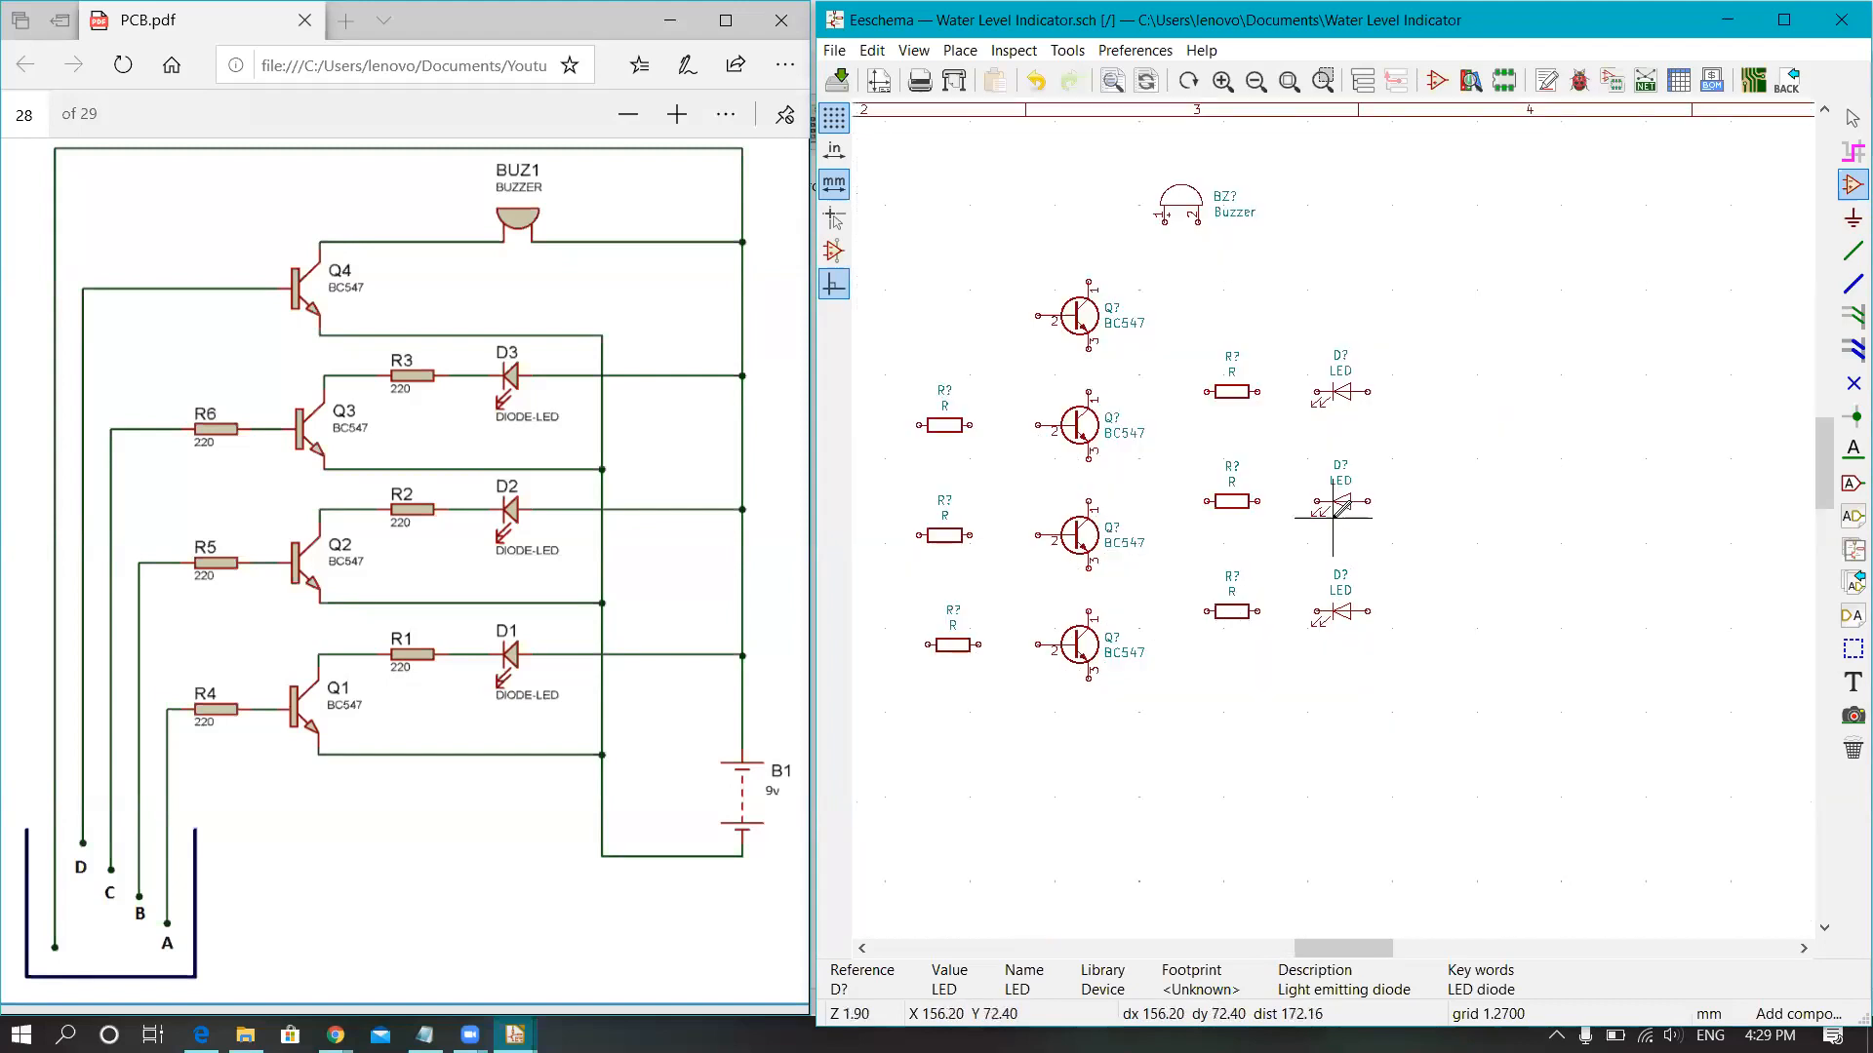
scroll(1333, 507, "down", 1)
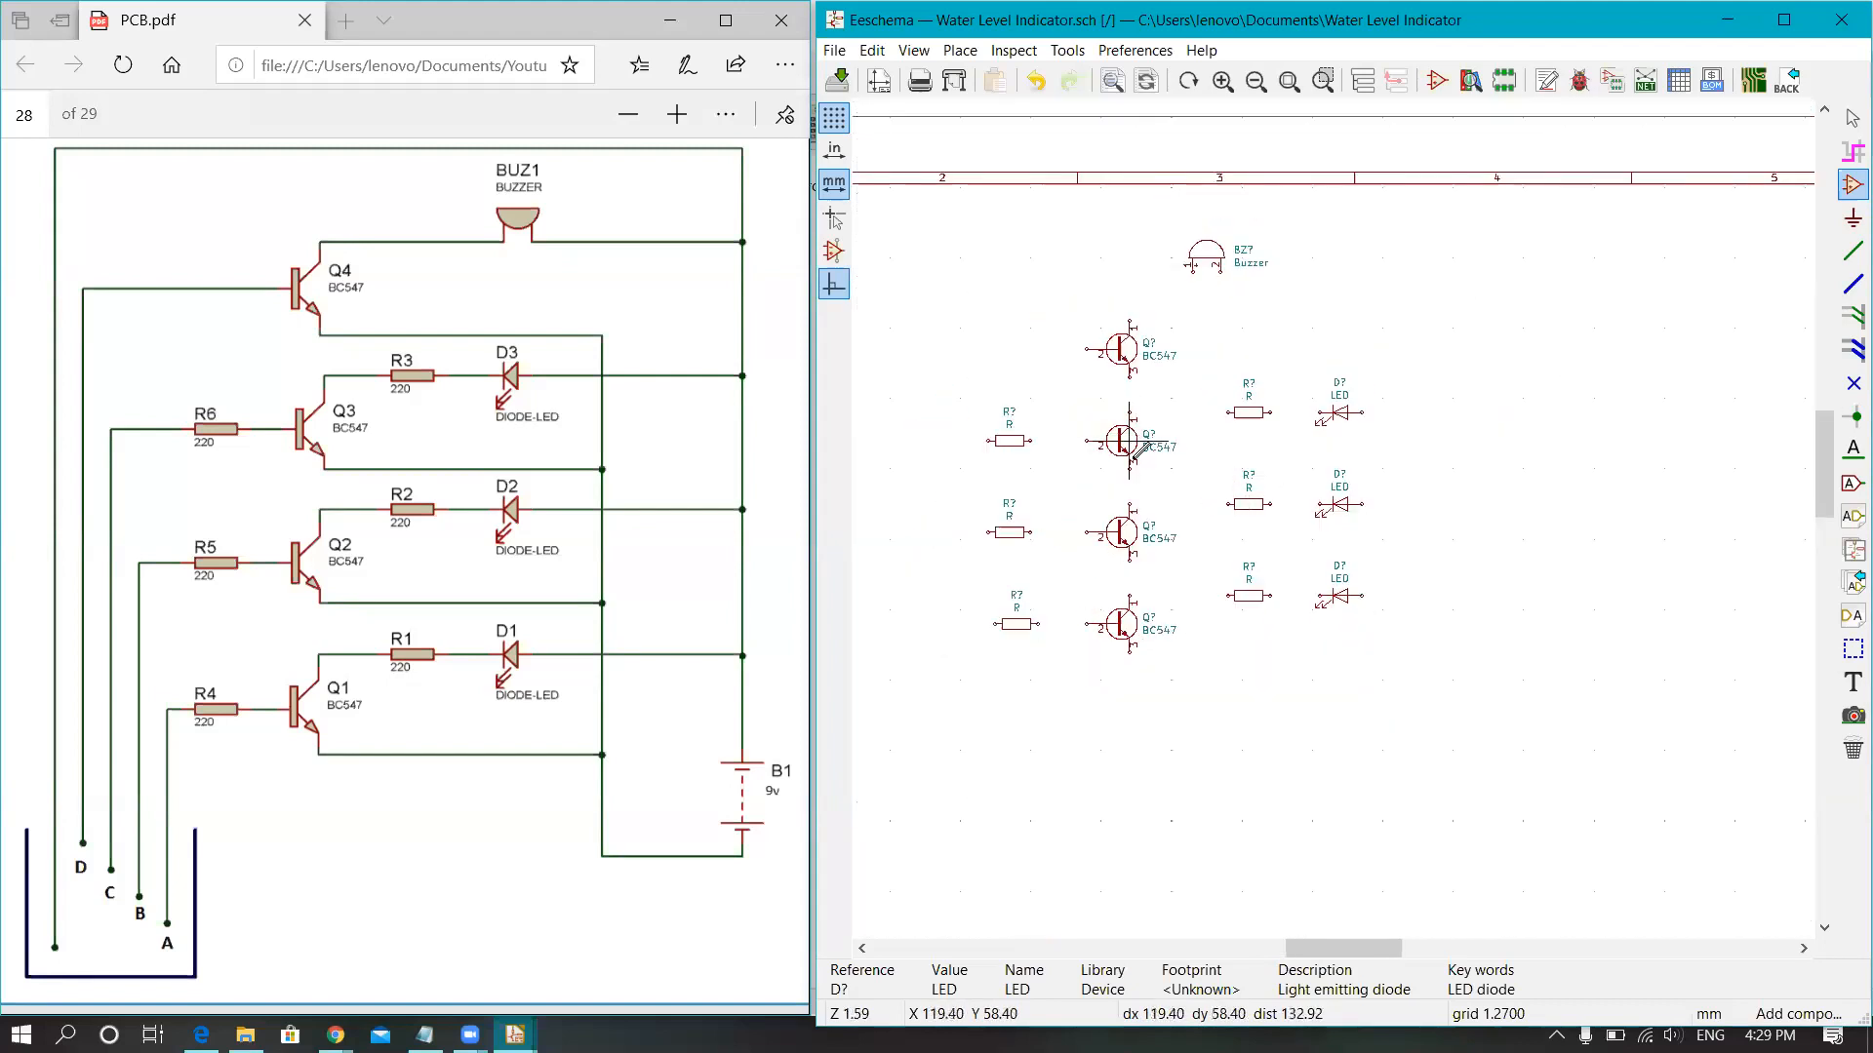
Step: Add the Device Battery symbol and place it below and to the right of the LEDs, at about X 186.70, Y 104.14
scroll(1129, 458, "down", 1)
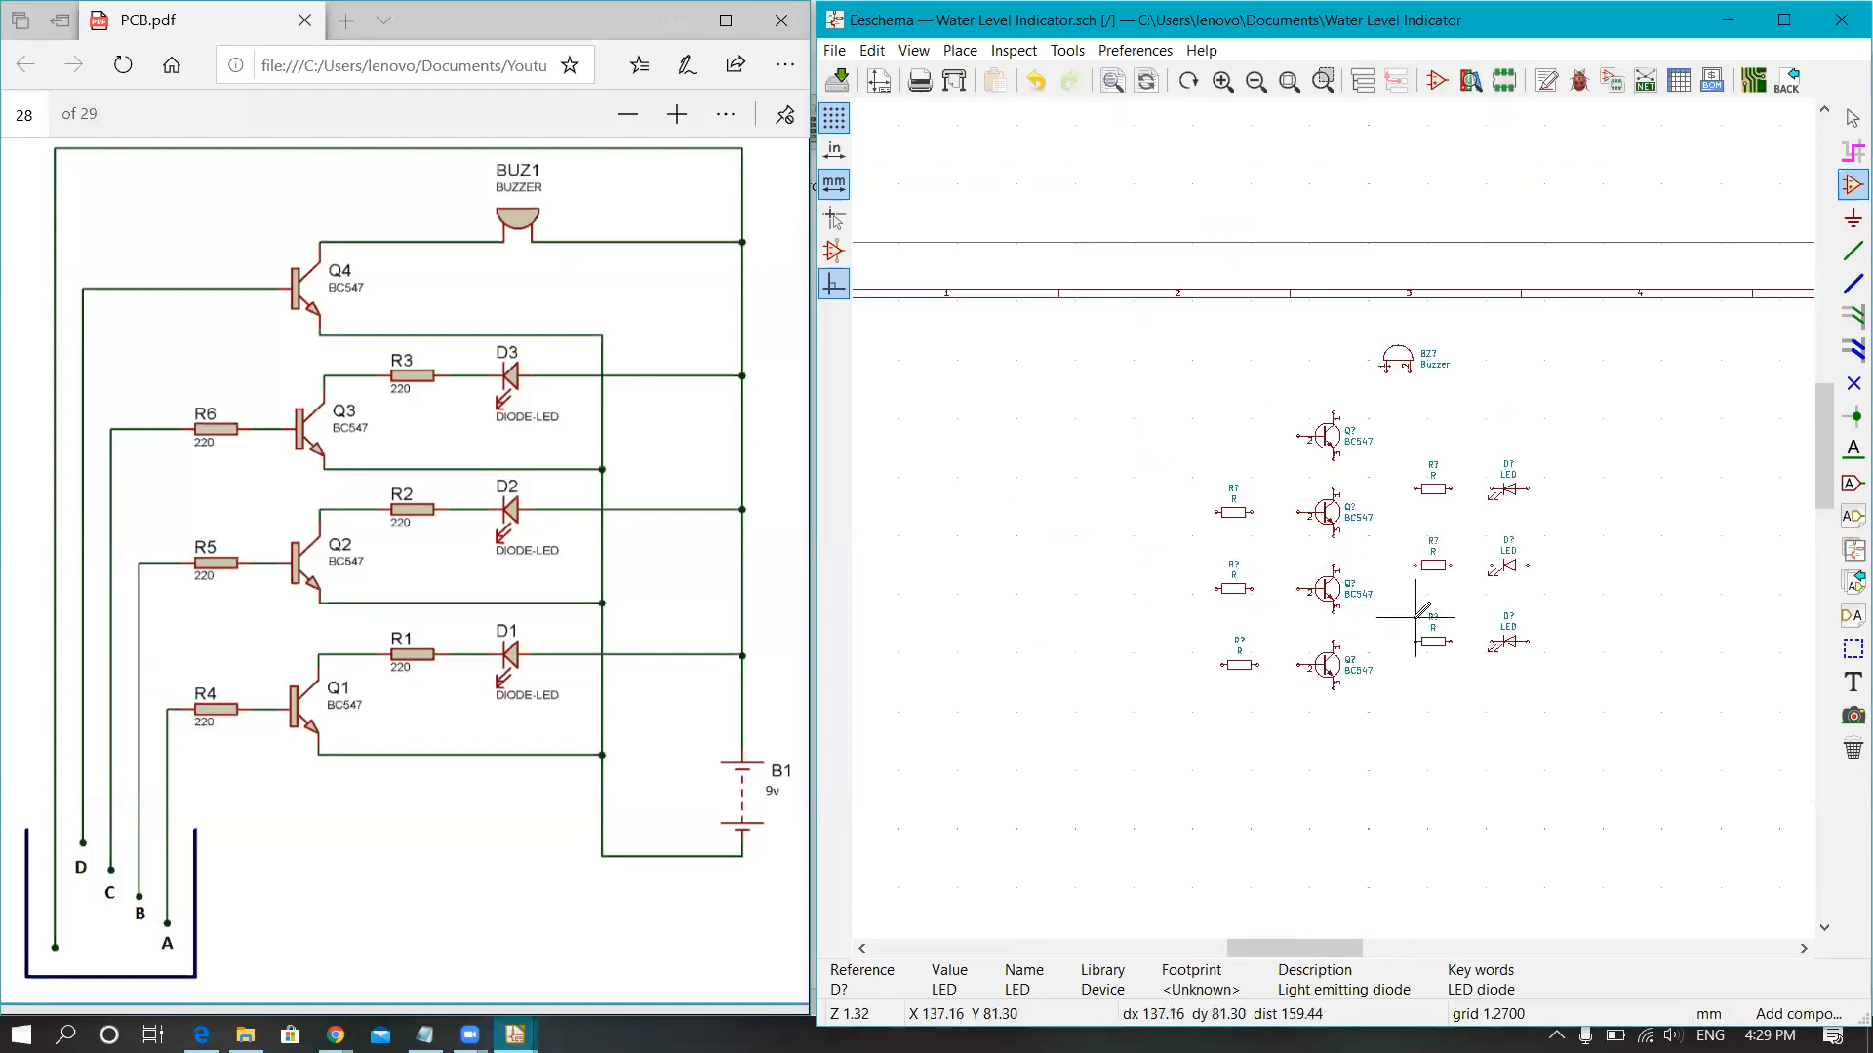
scroll(1422, 609, "up", 1)
scroll(1283, 360, "up", 1)
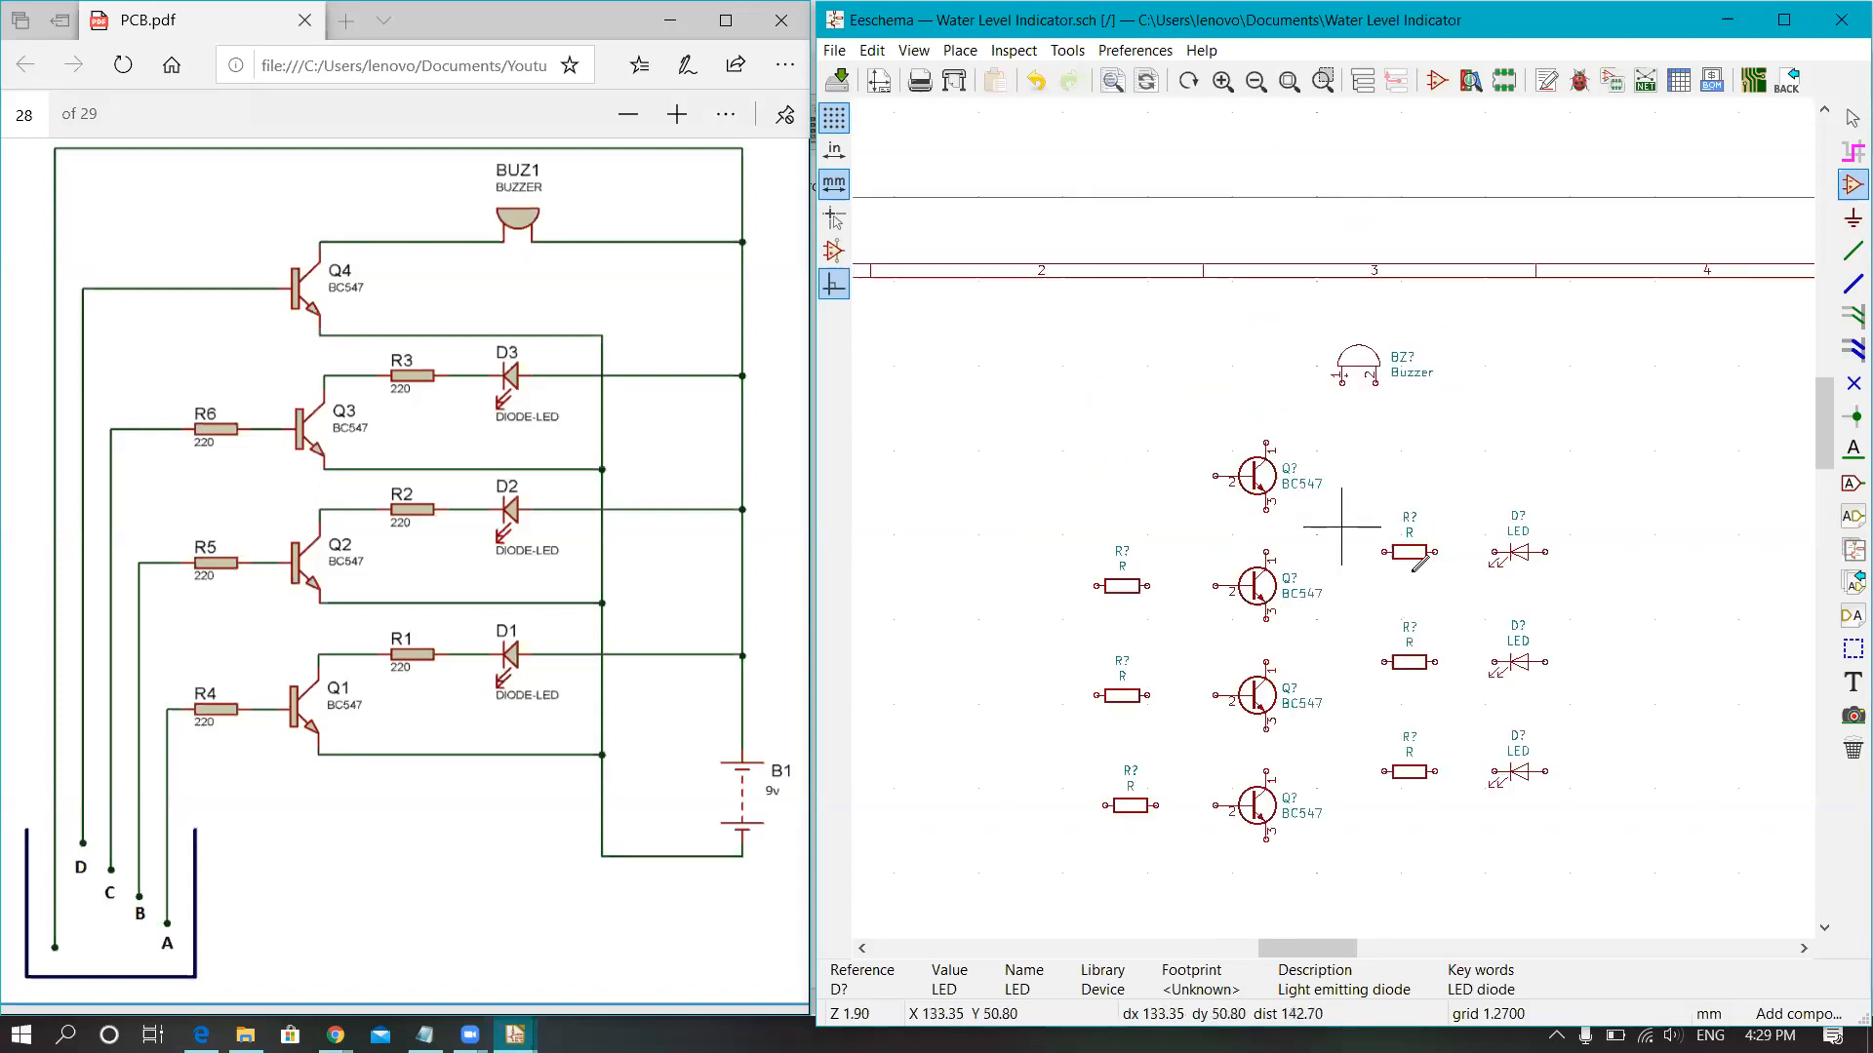
scroll(1477, 636, "down", 1)
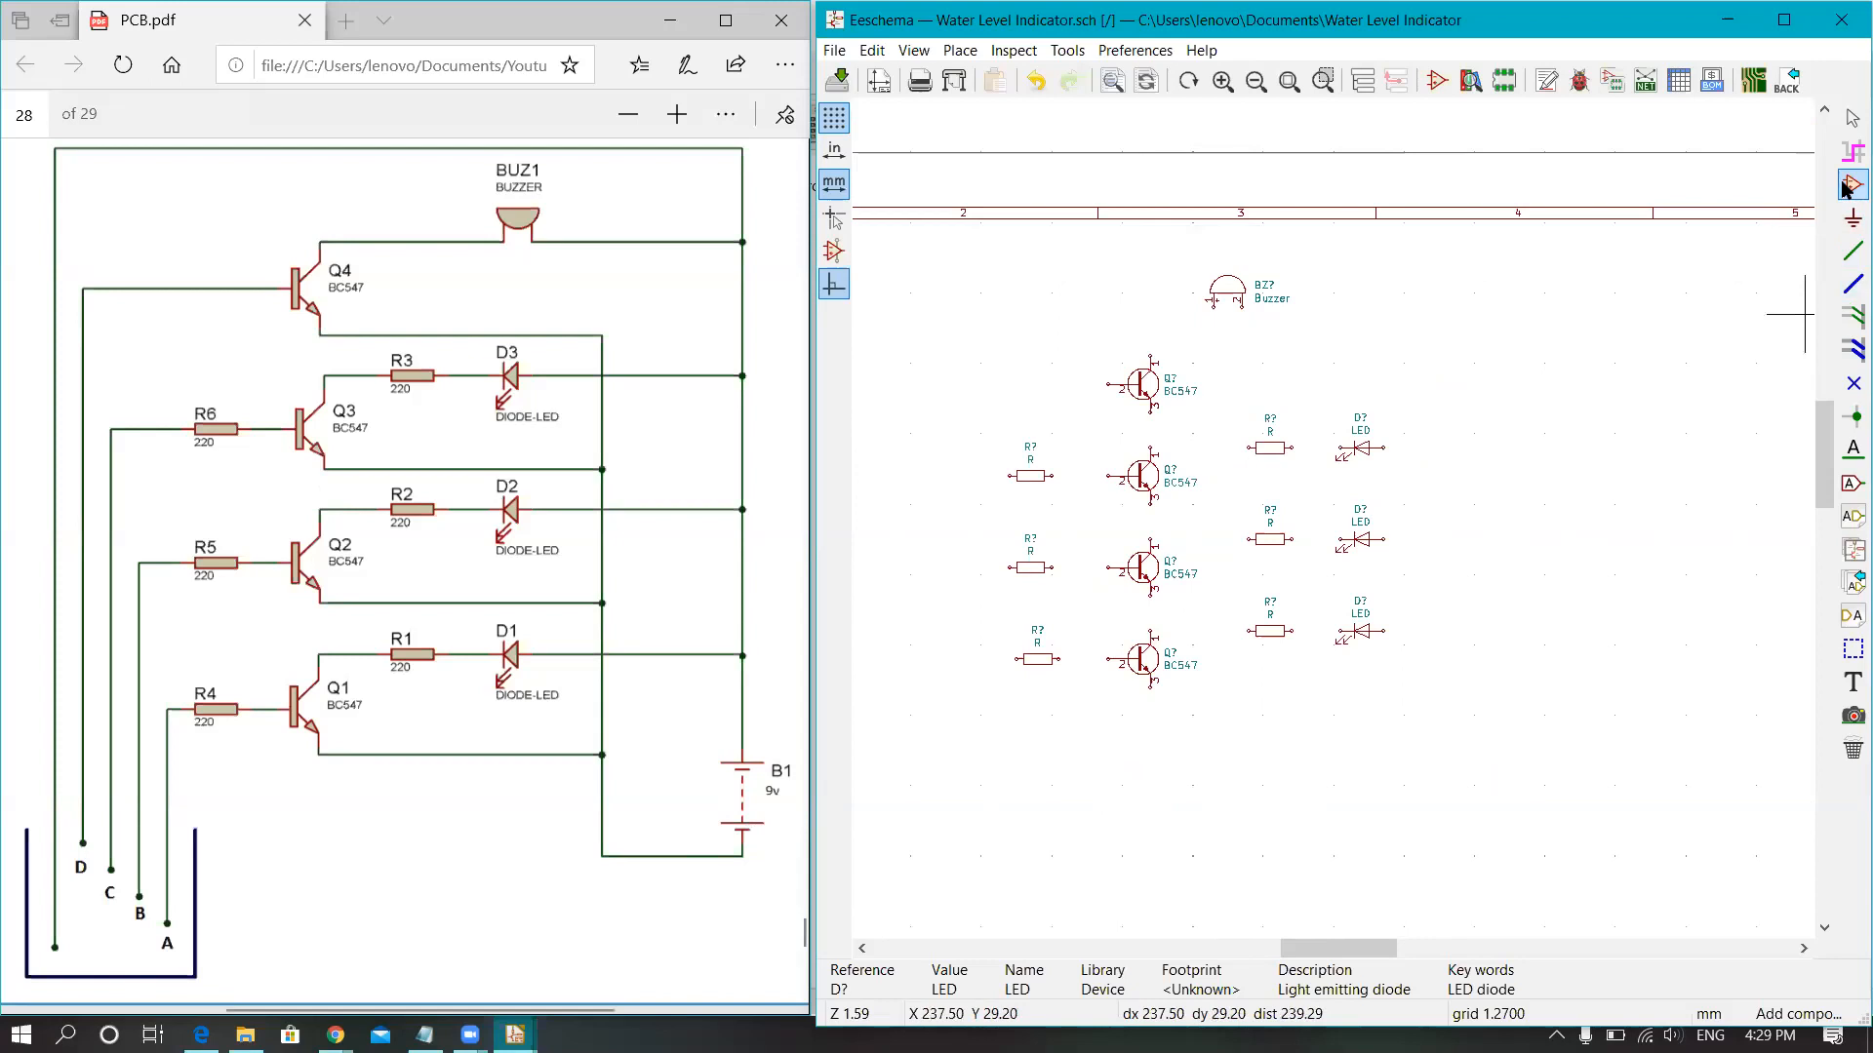
left_click(1560, 351)
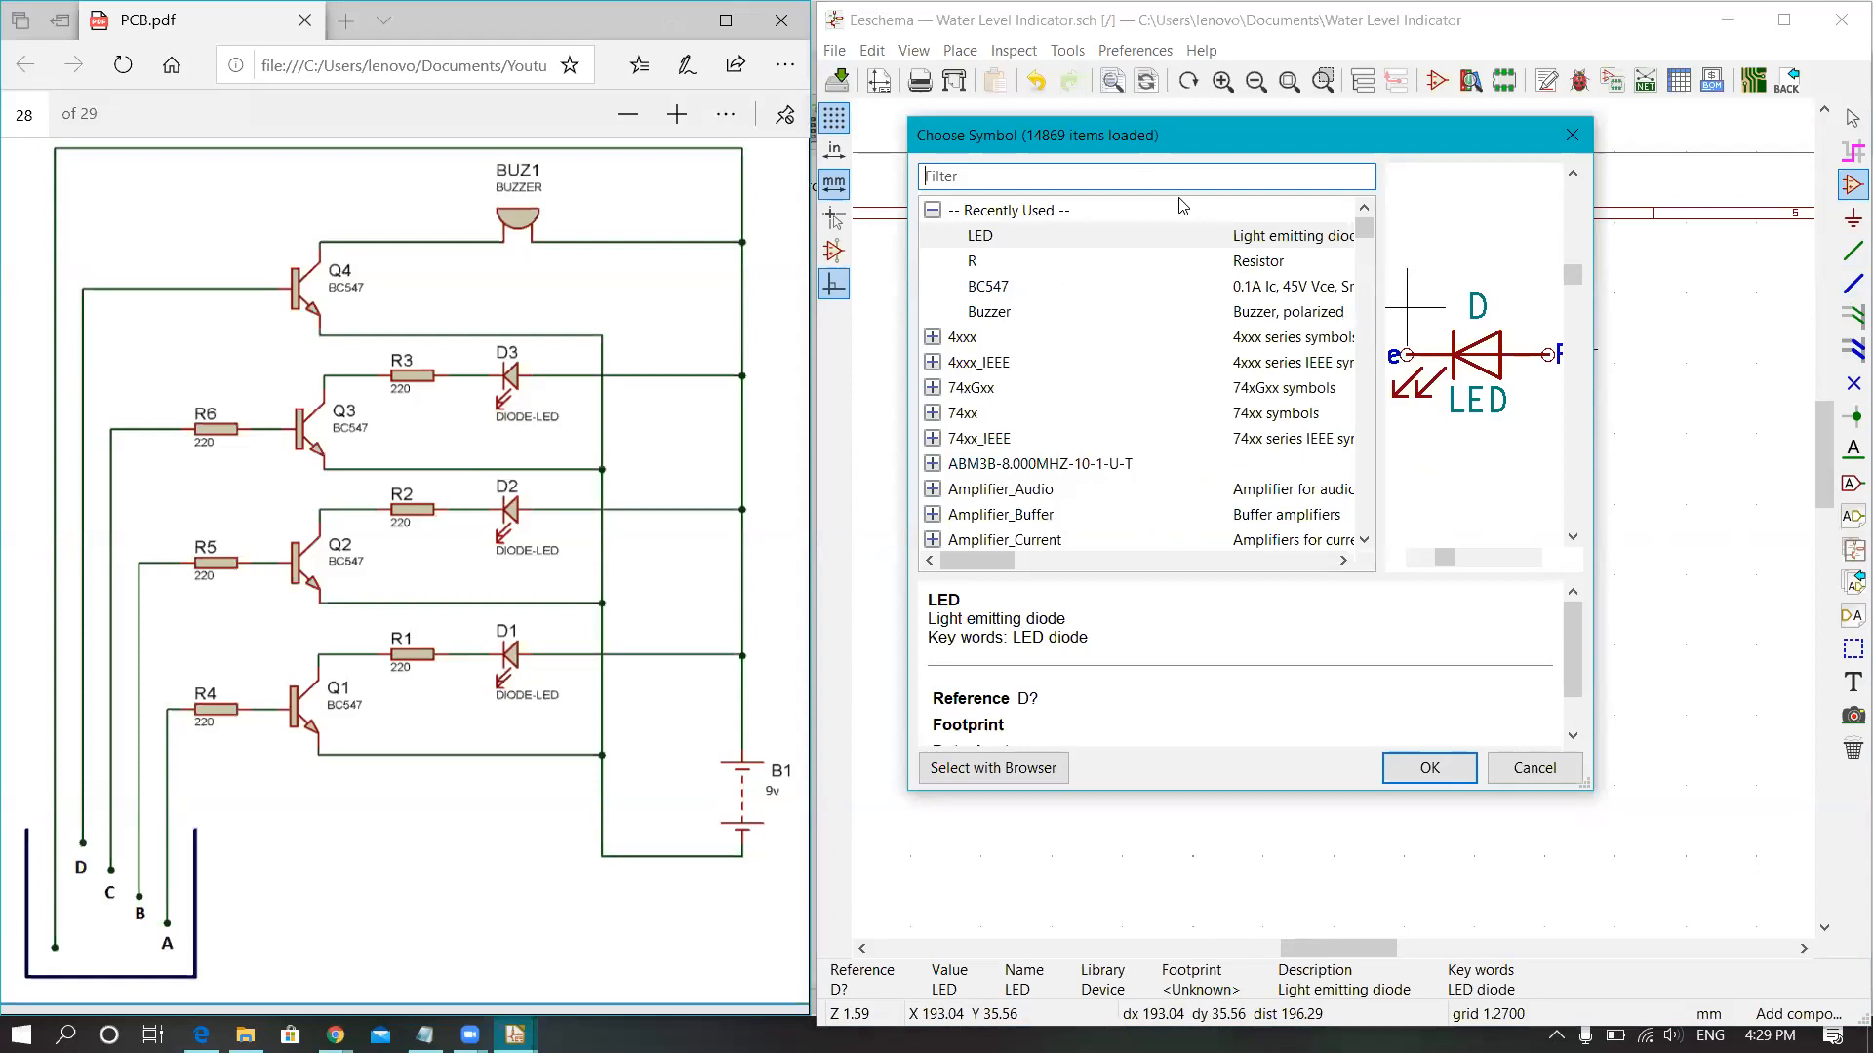
type("battery")
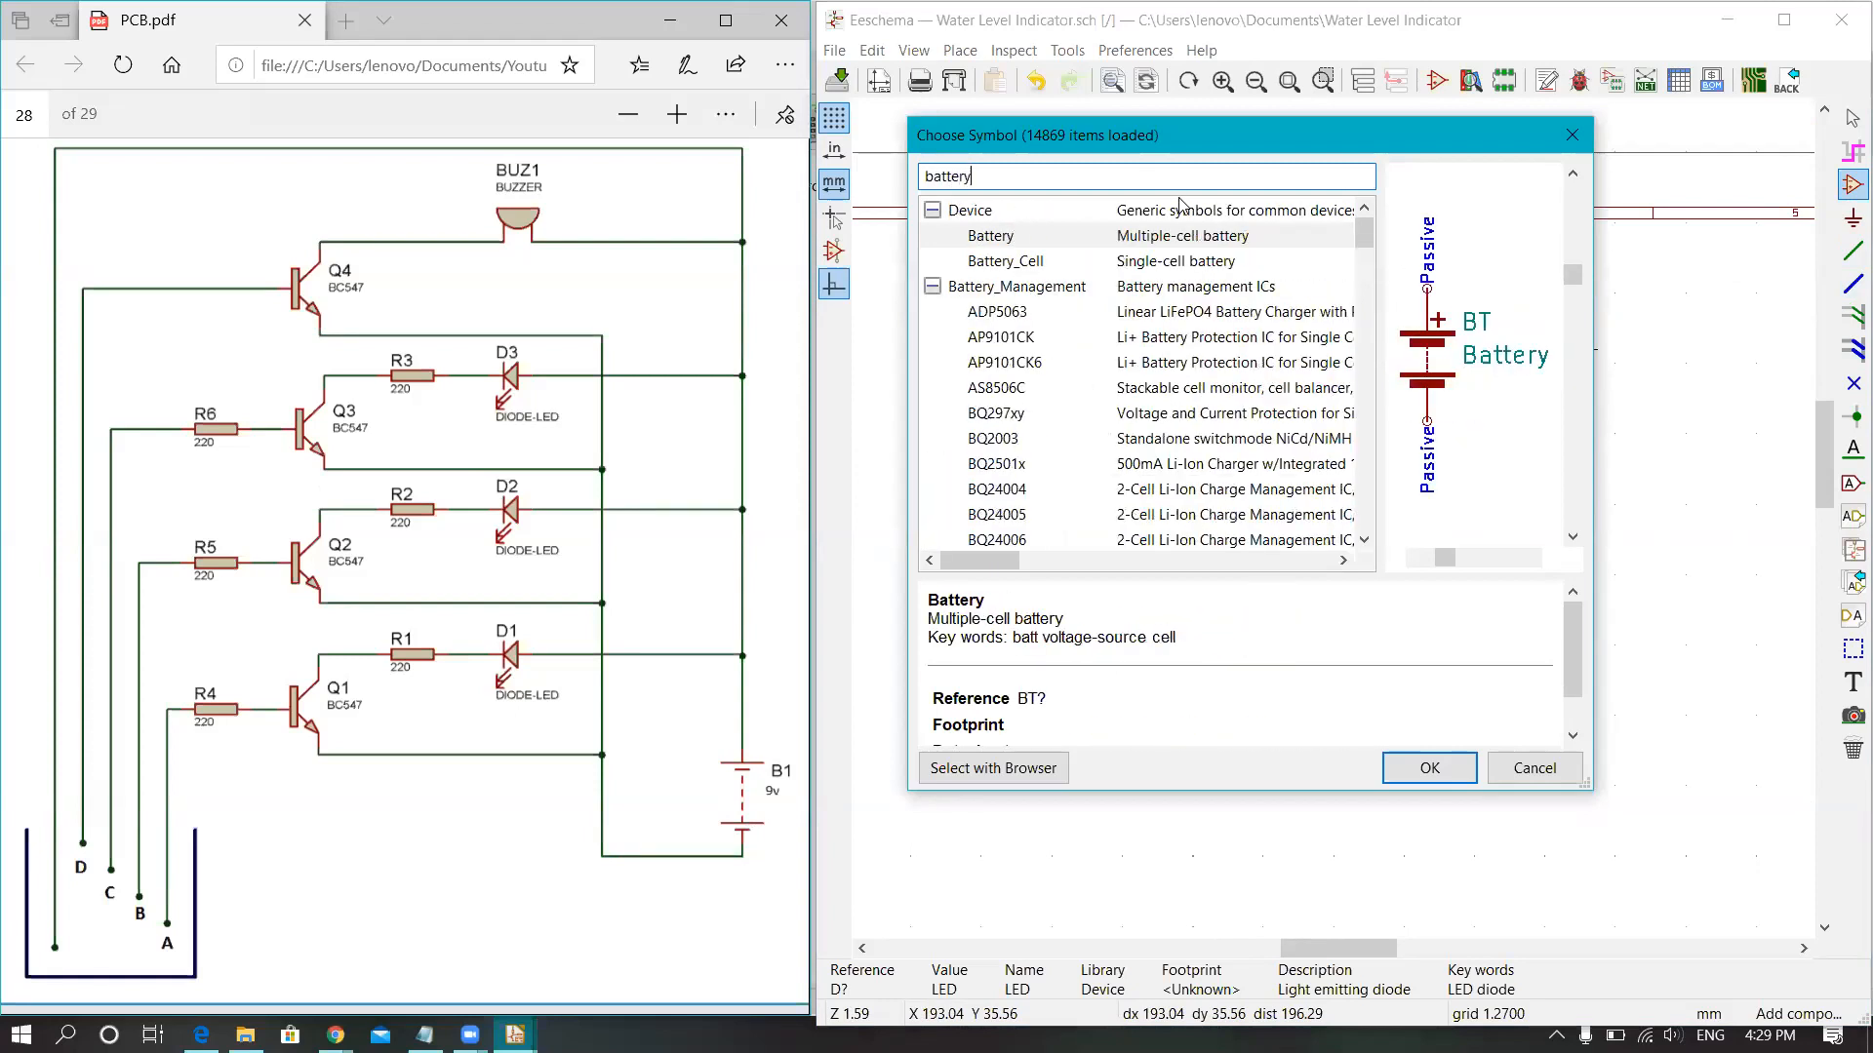
key("Return")
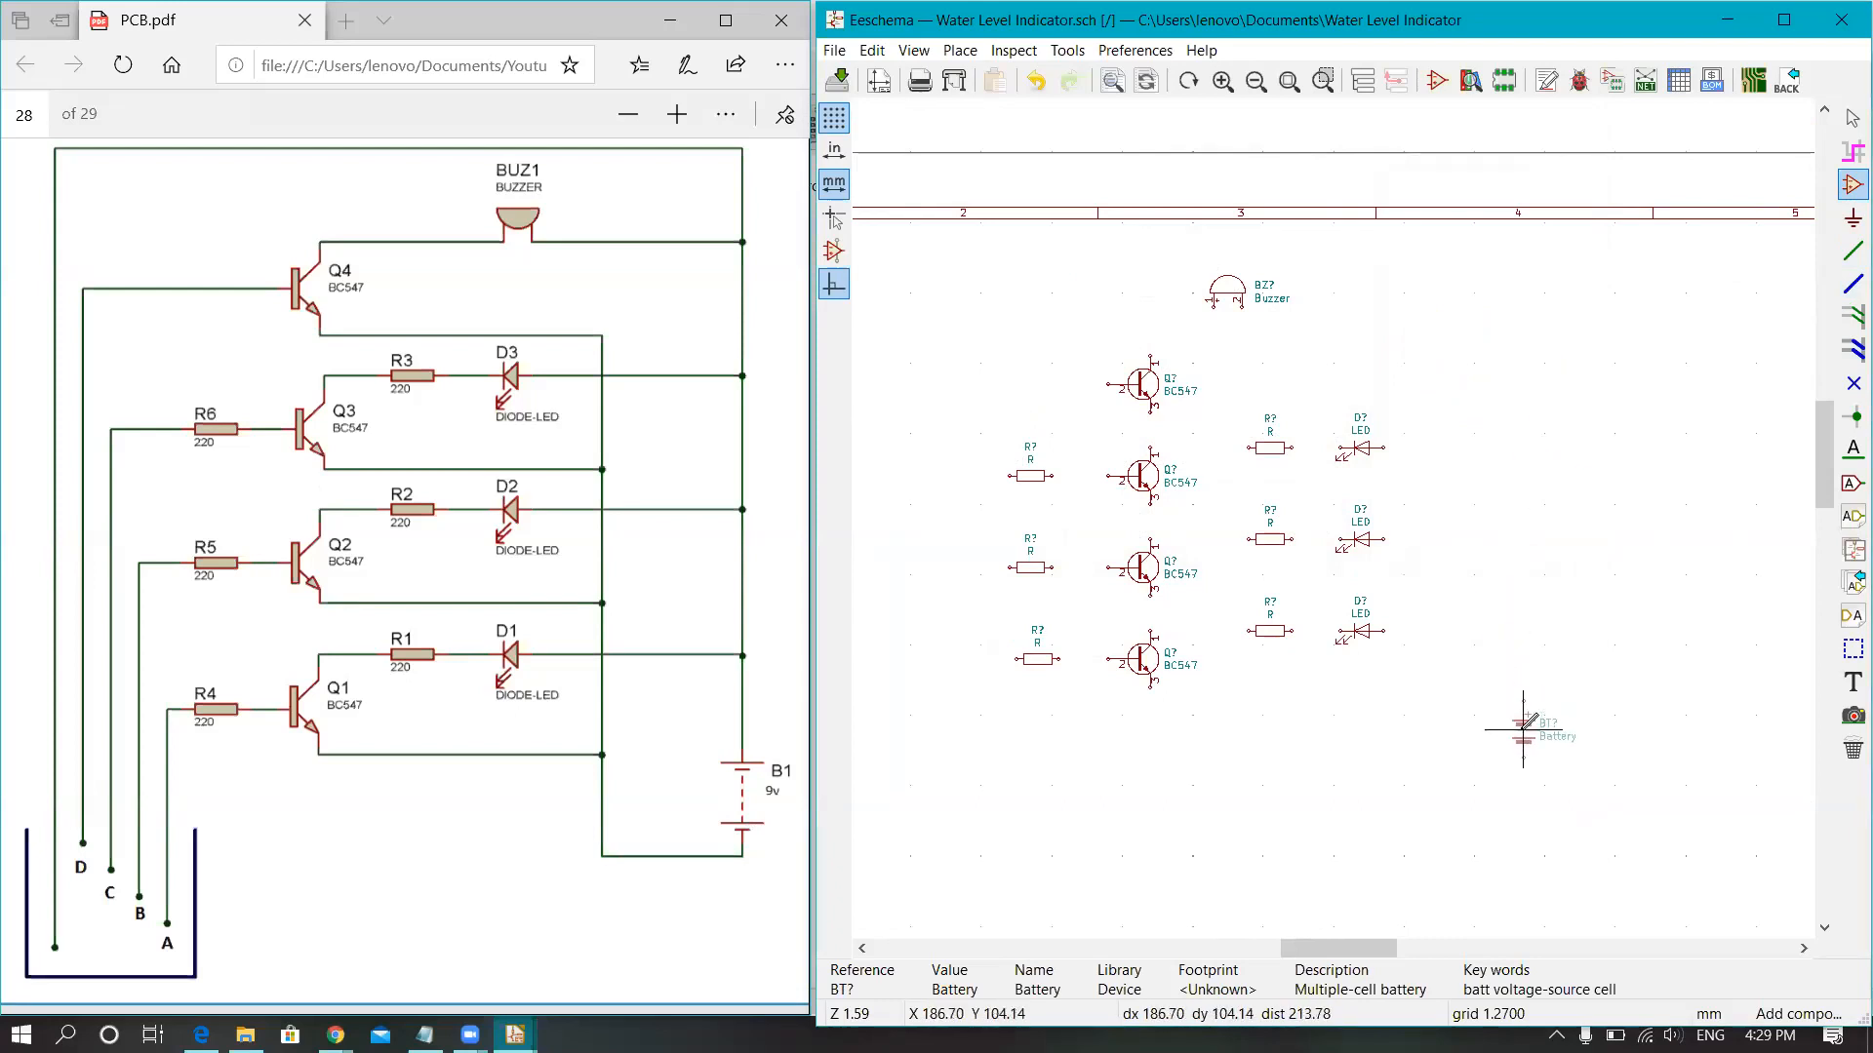
left_click(1522, 727)
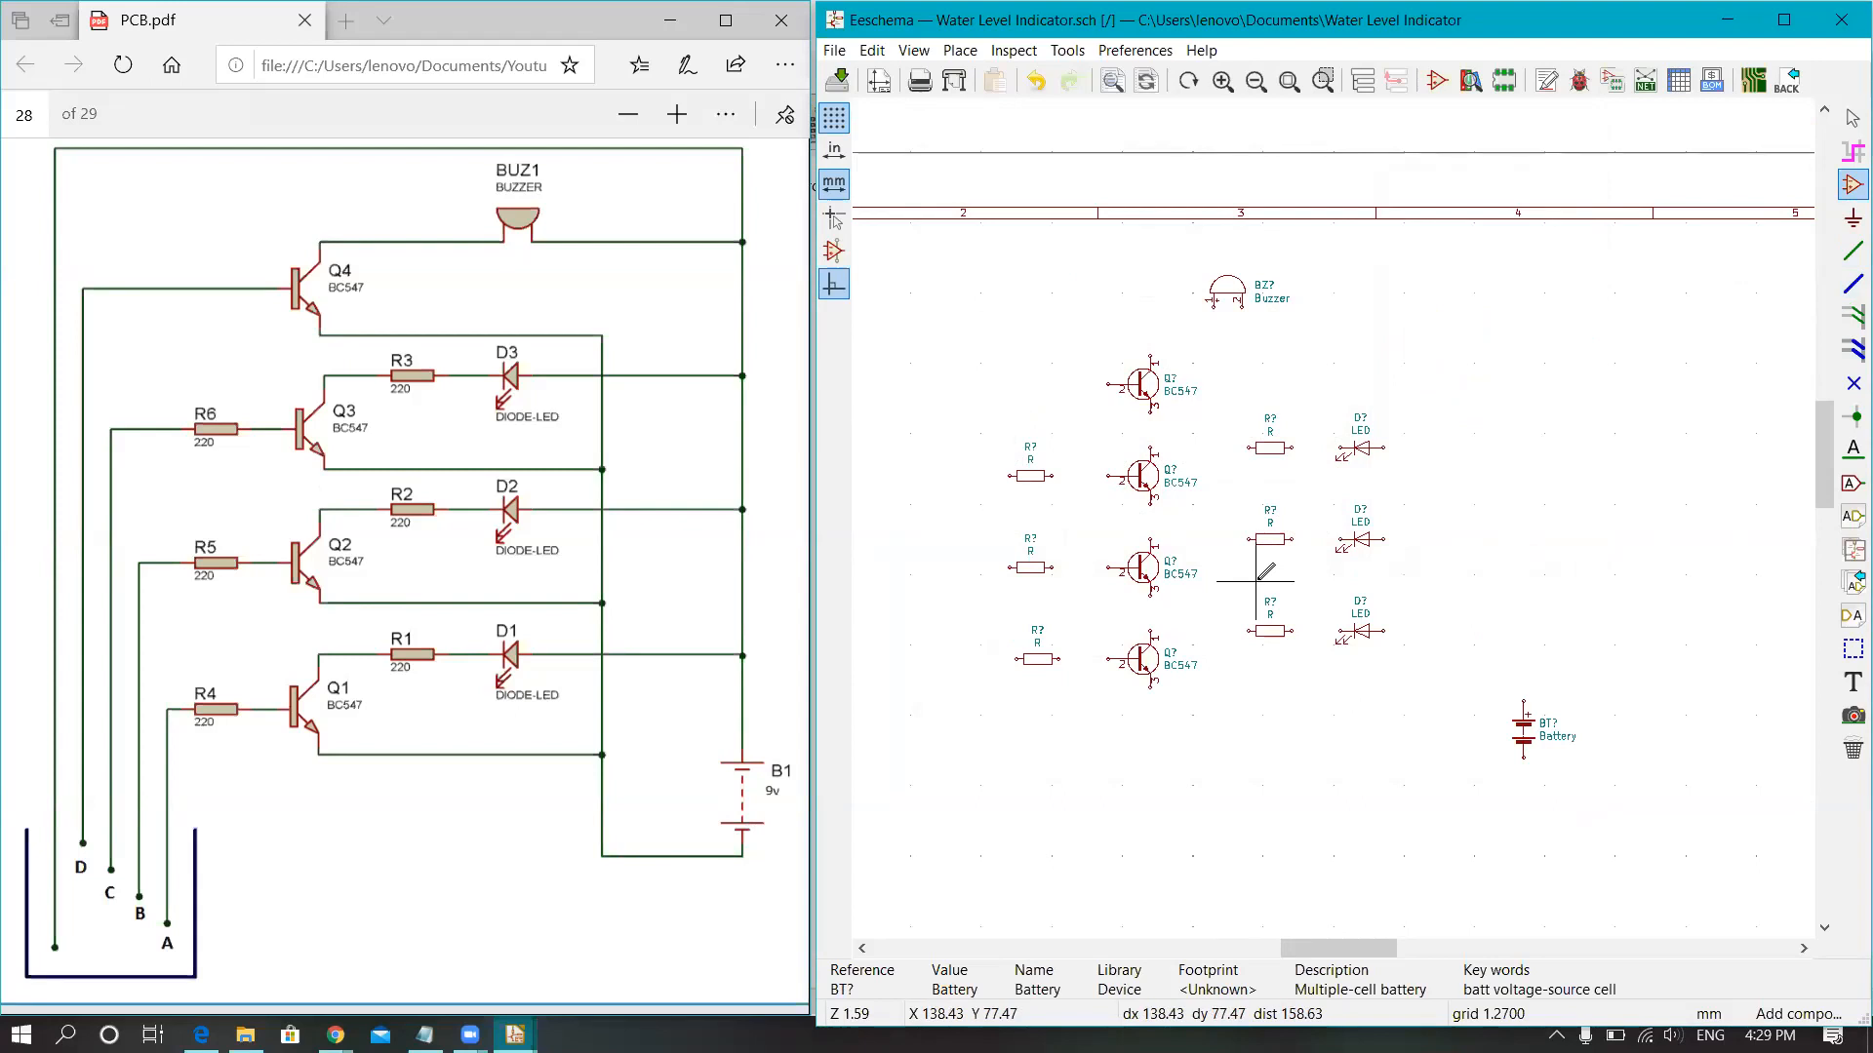
Step: Shift the lowest base resistor slightly left, lining it up directly under the two base resistors above it
left_click(1043, 659)
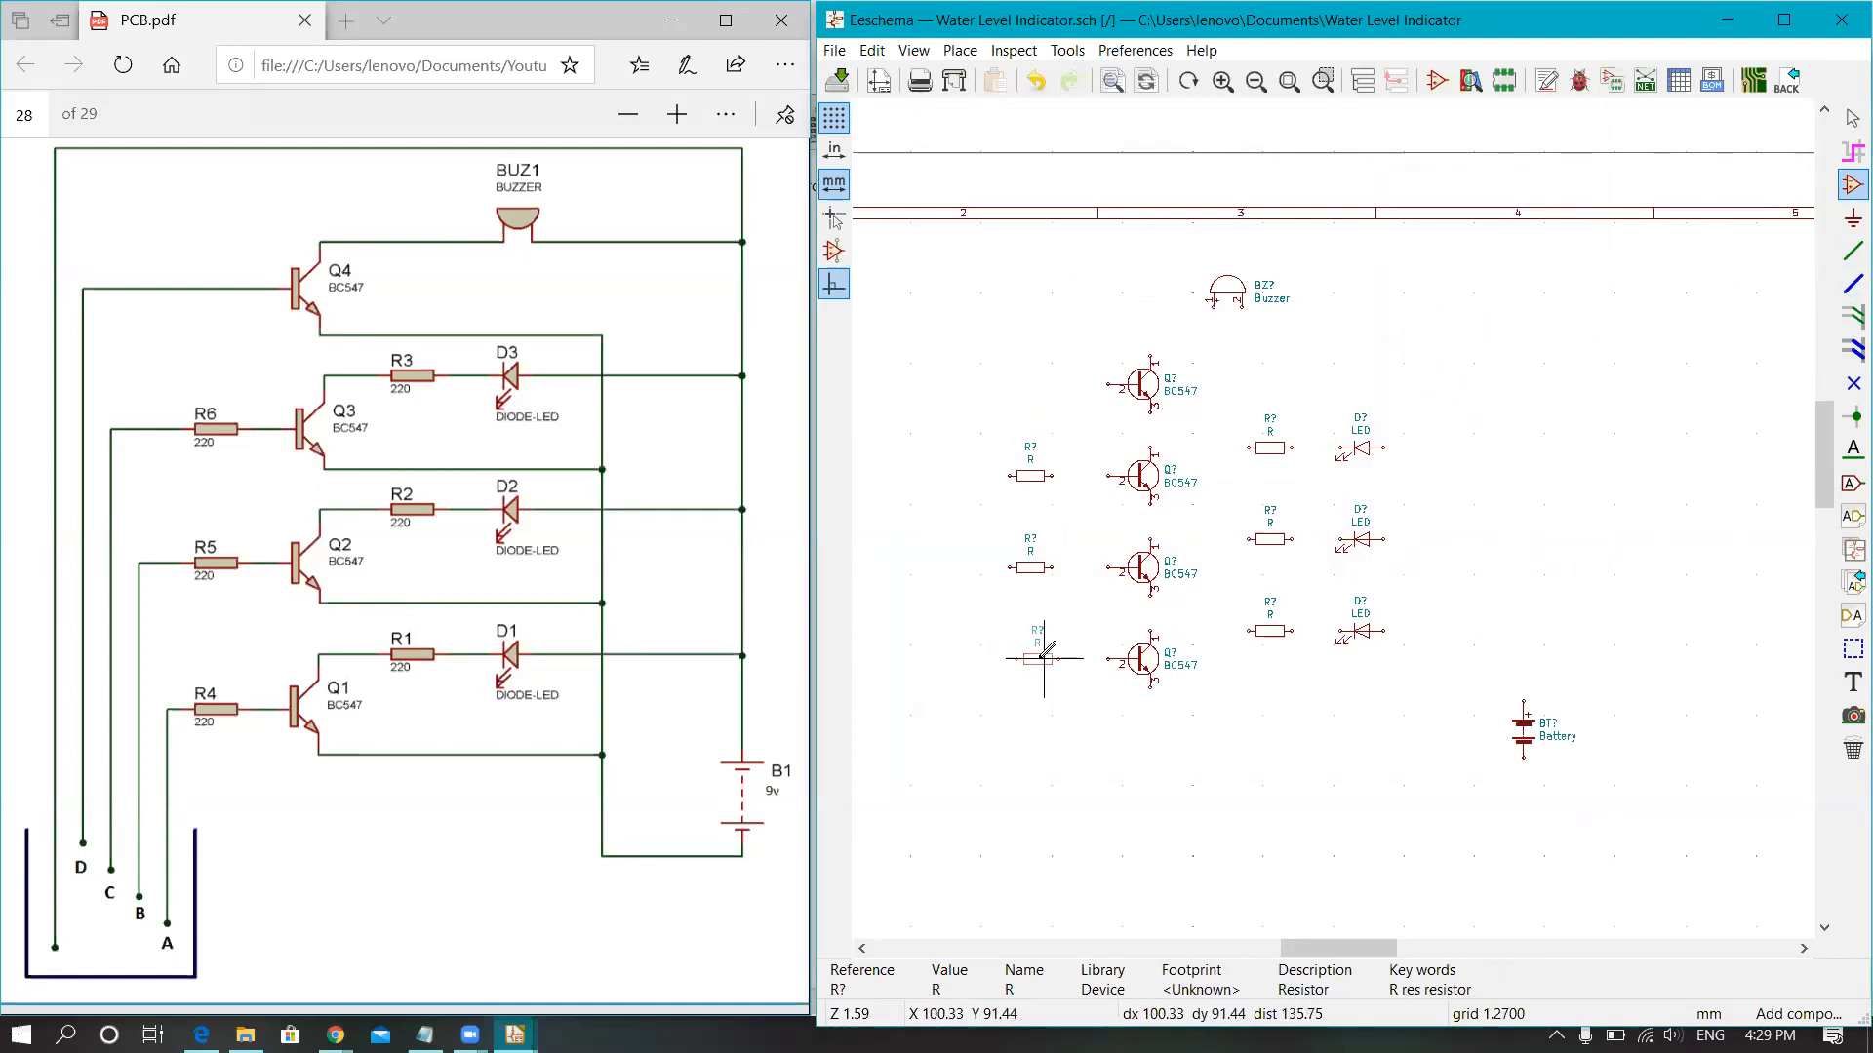
left_click(1030, 659)
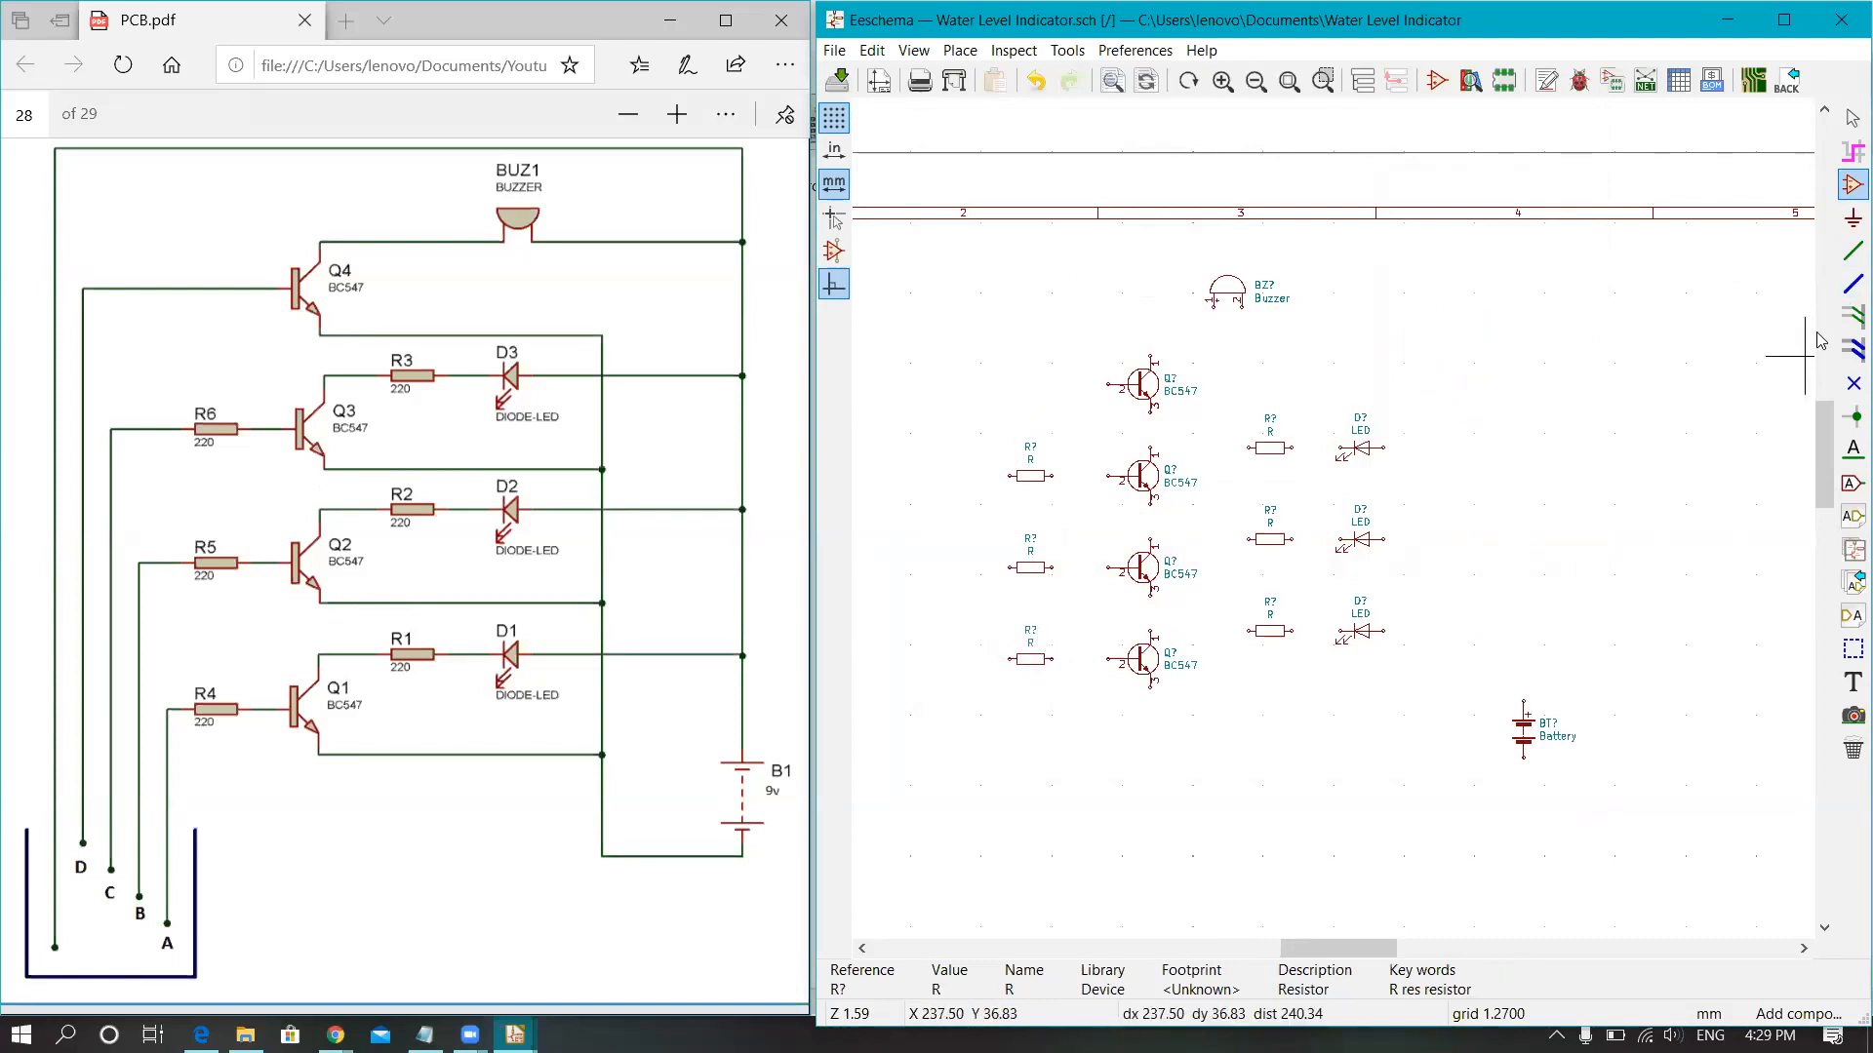
Step: Draw a wire from buzzer pin 1 to the collector, pin 1, of the uppermost transistor
left_click(1846, 255)
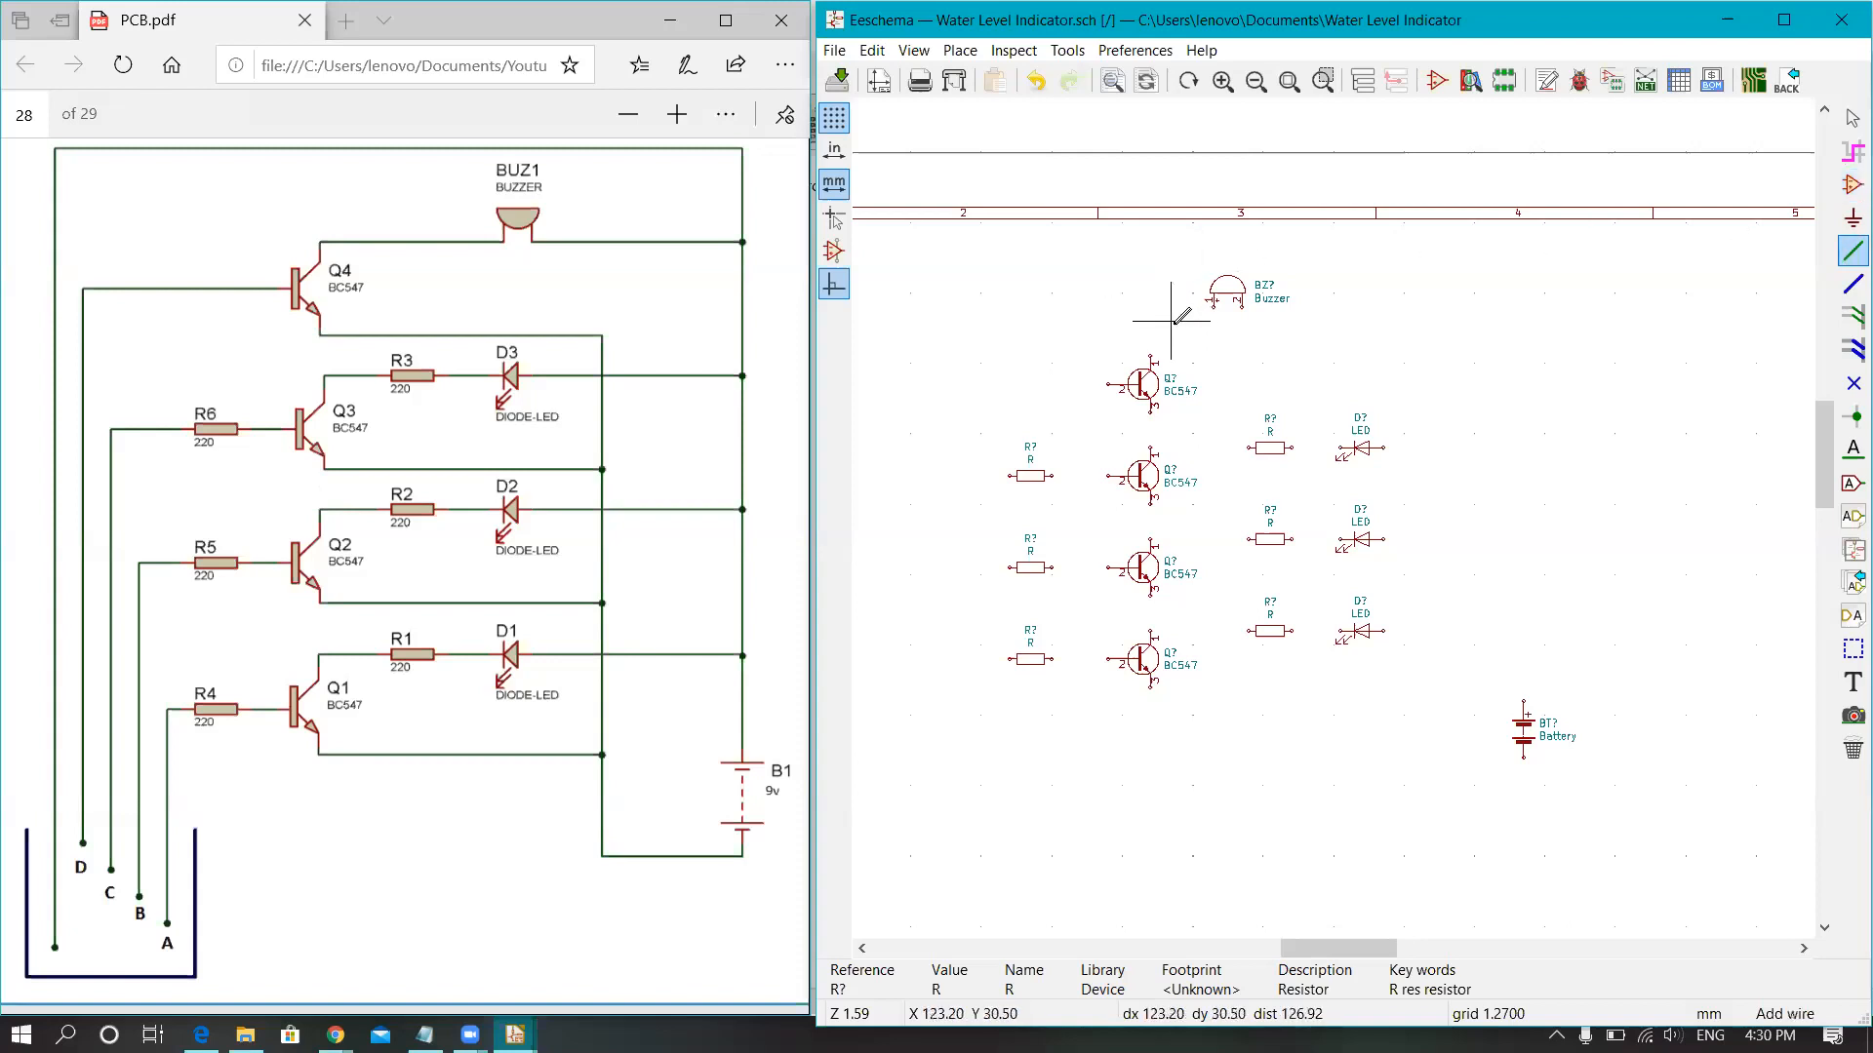
scroll(1196, 310, "up", 2)
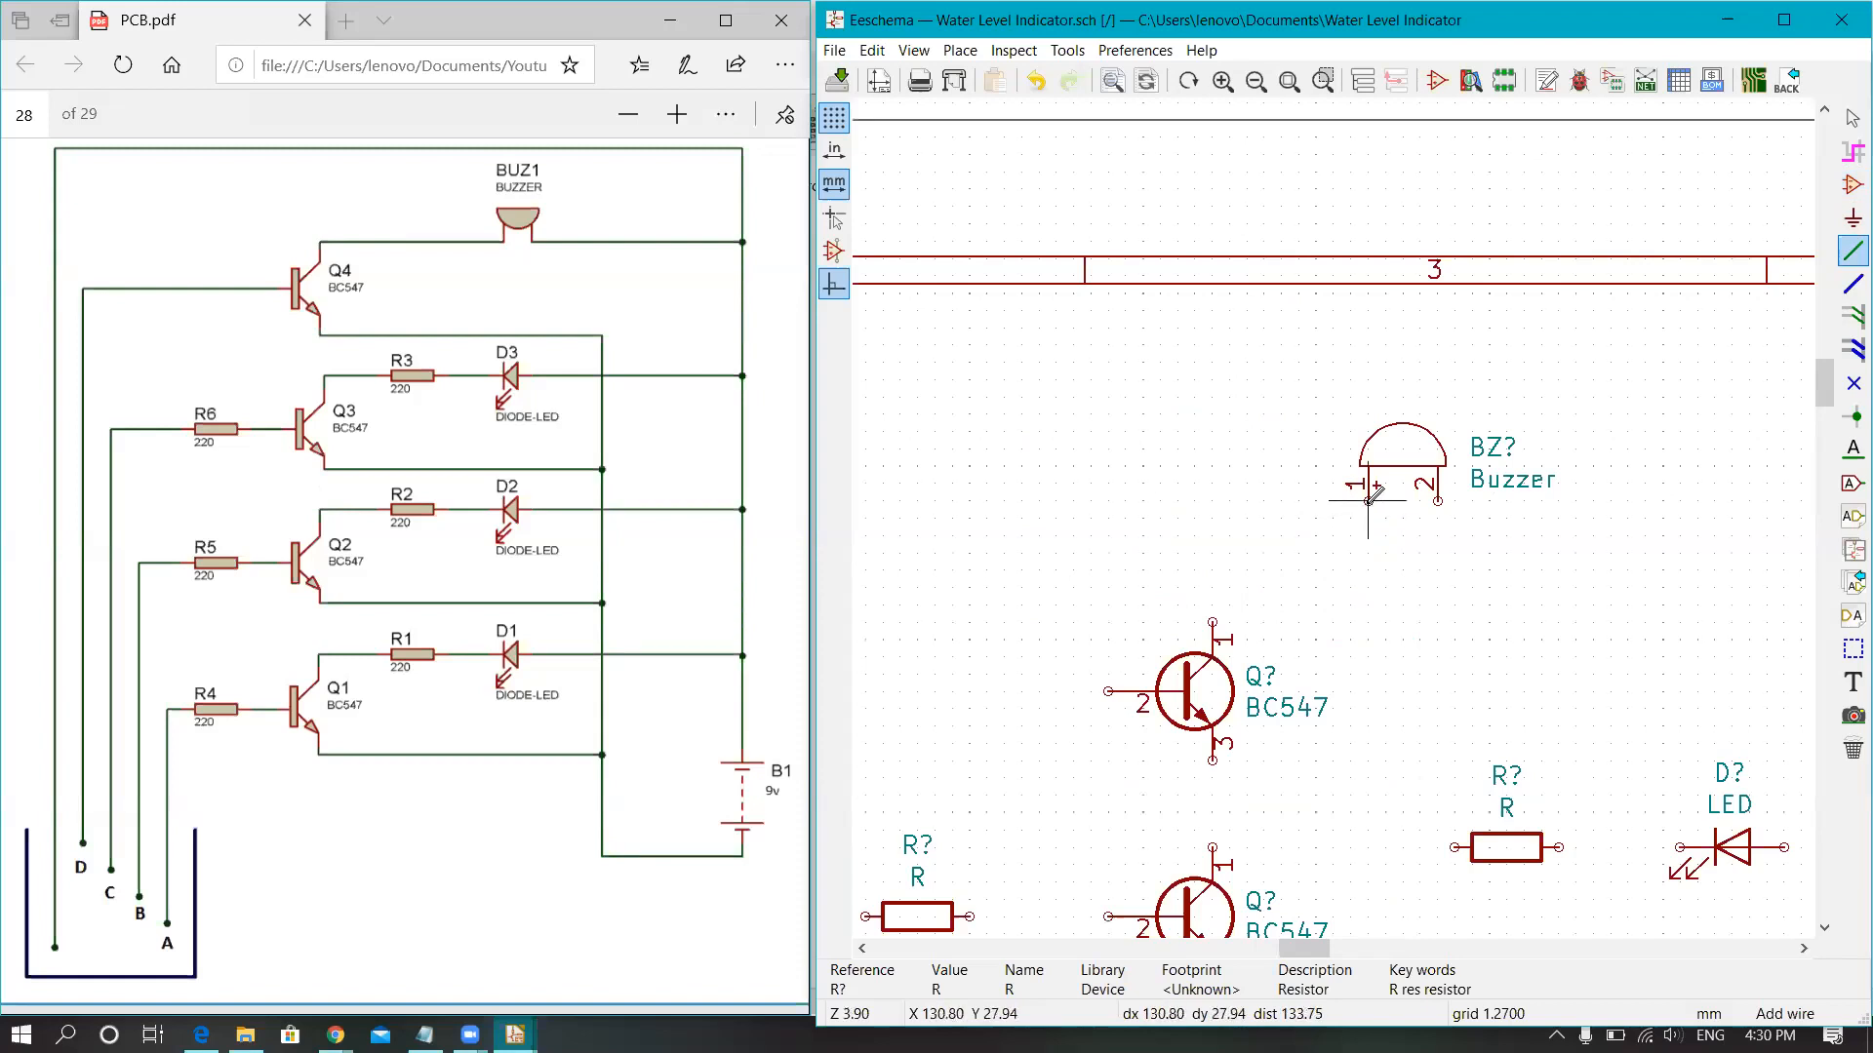
left_click(1368, 501)
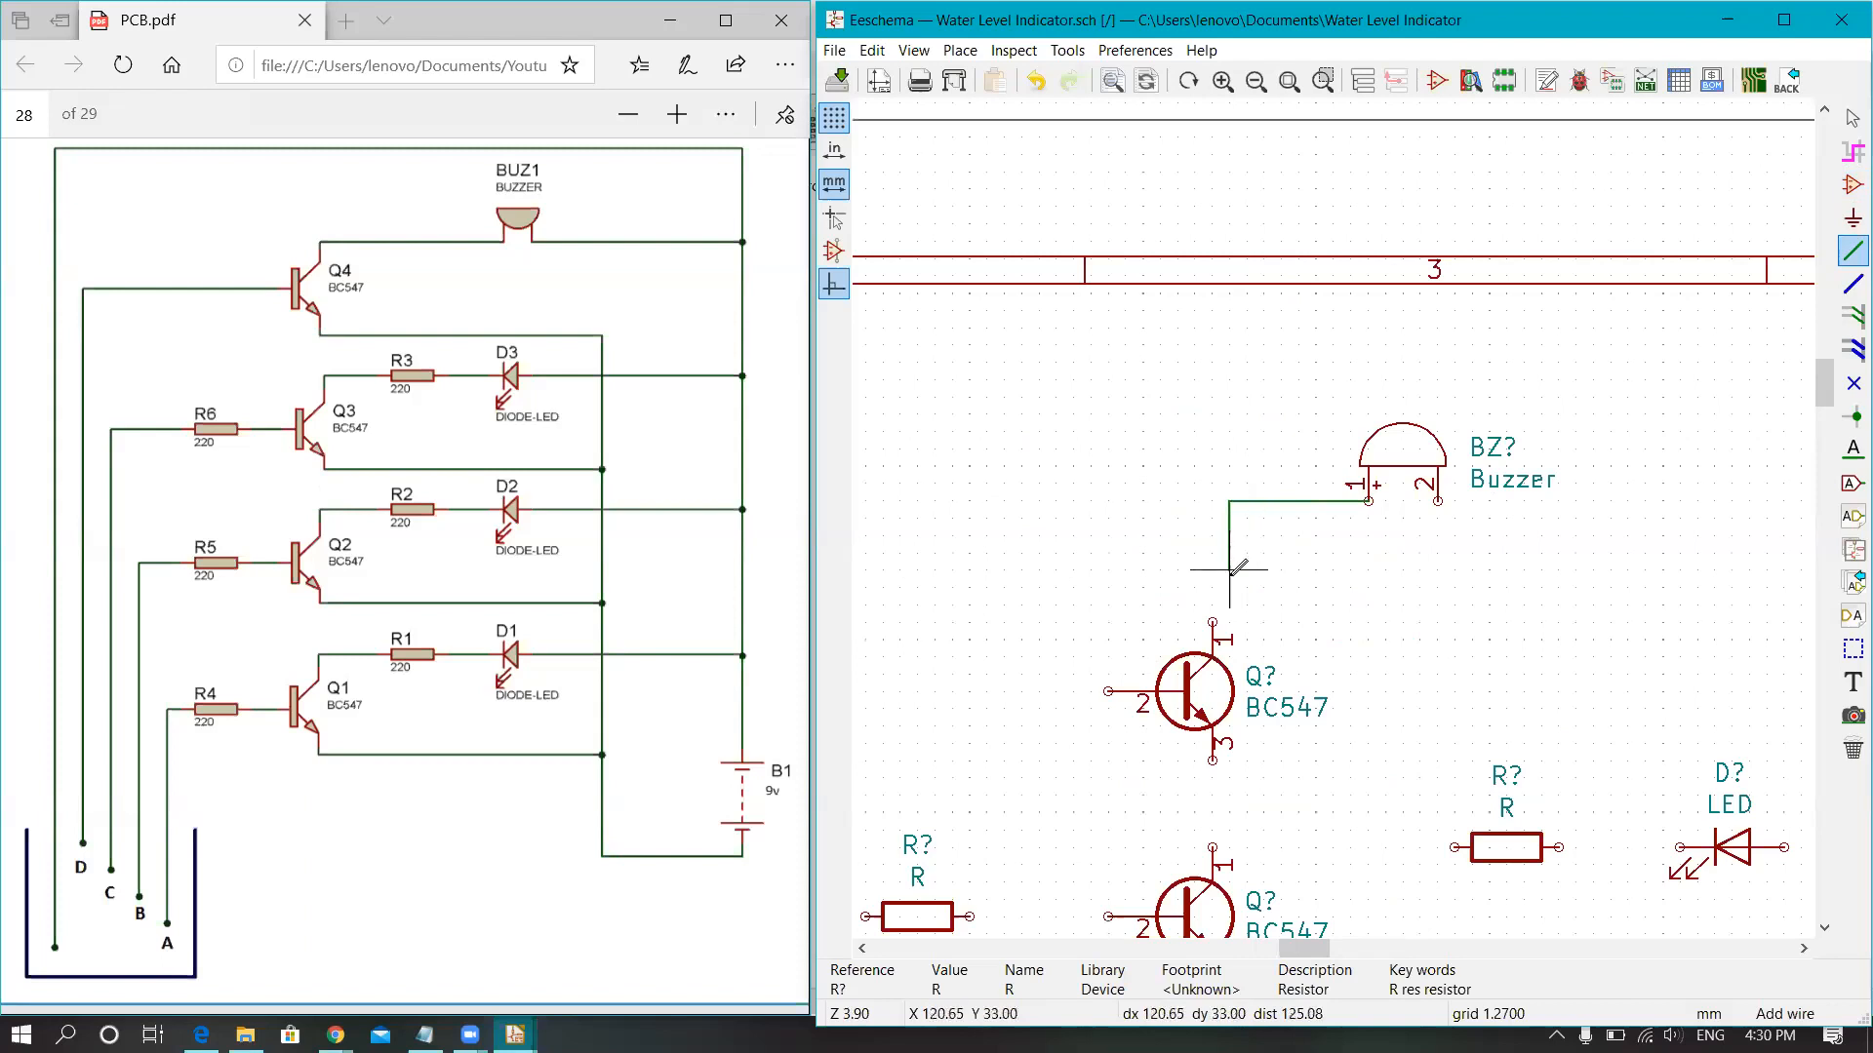
scroll(1213, 621, "down", 1)
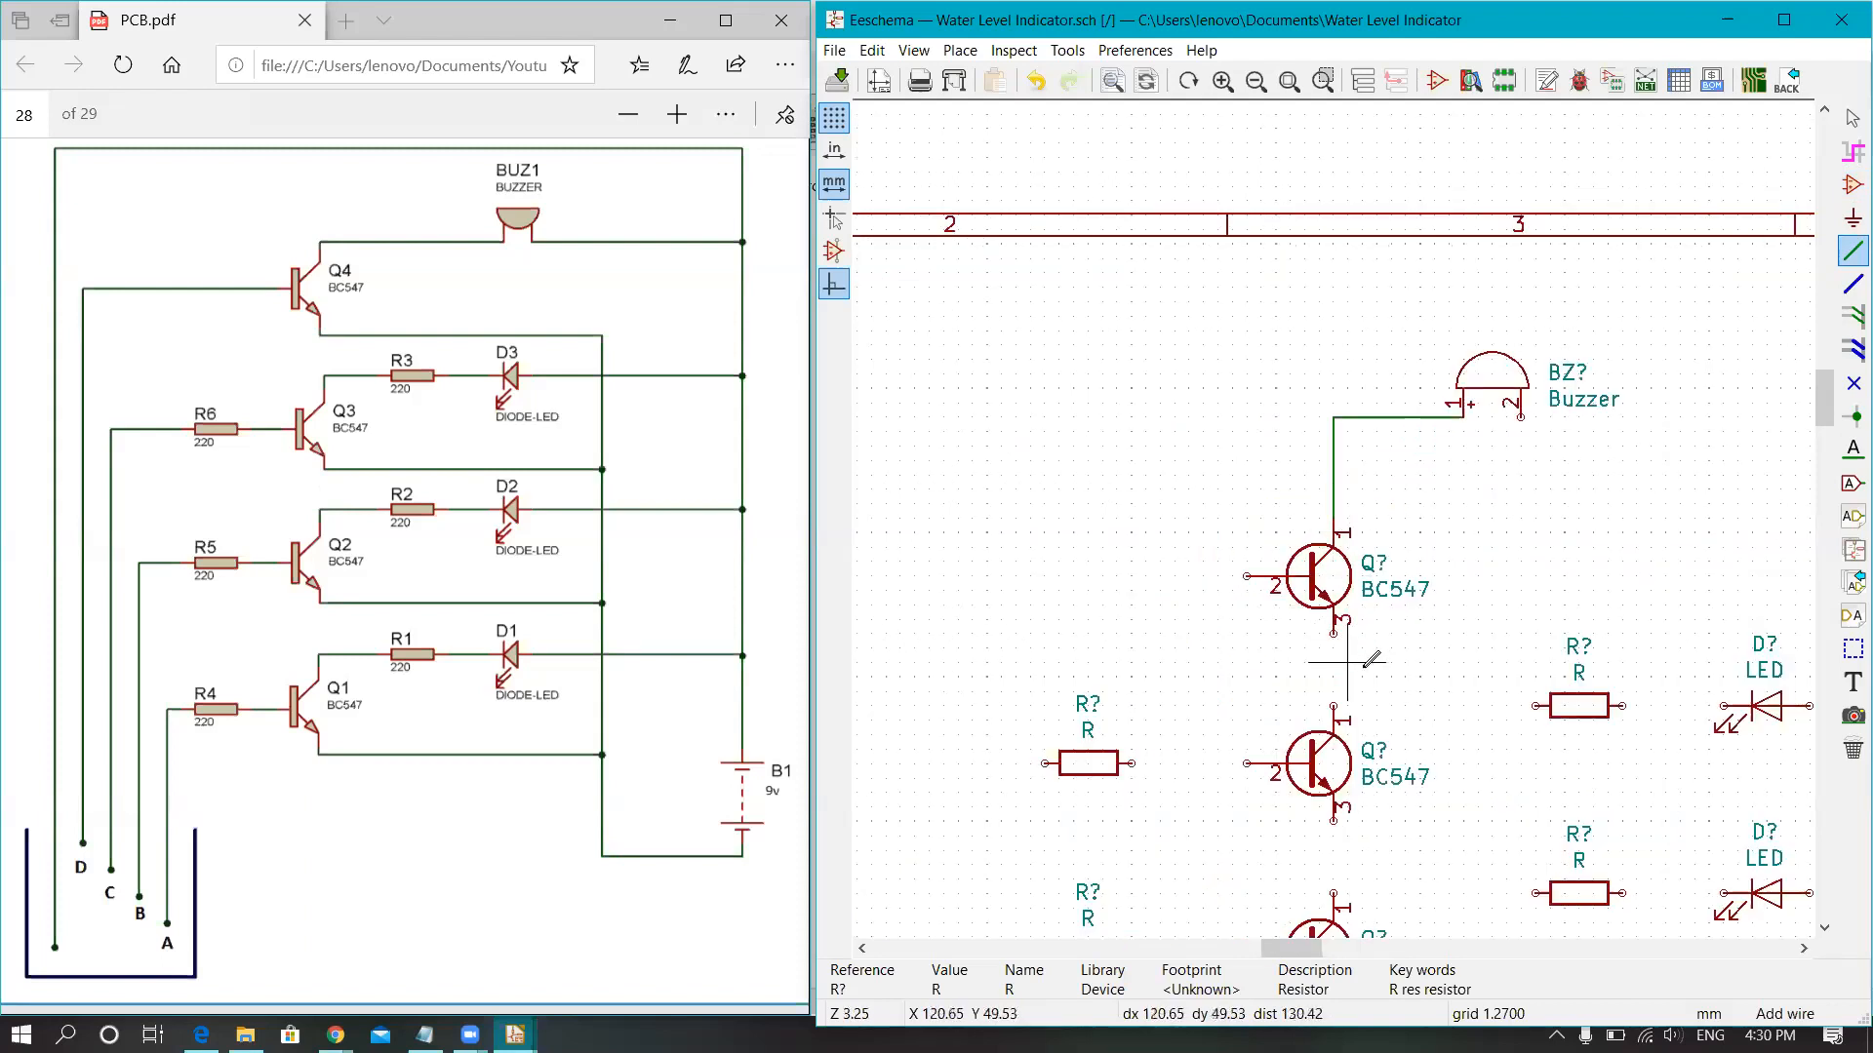
Step: Move the battery to about X 177.80, Y 97.80, and wire buzzer pin 2 to its positive terminal
scroll(1549, 634, "down", 2)
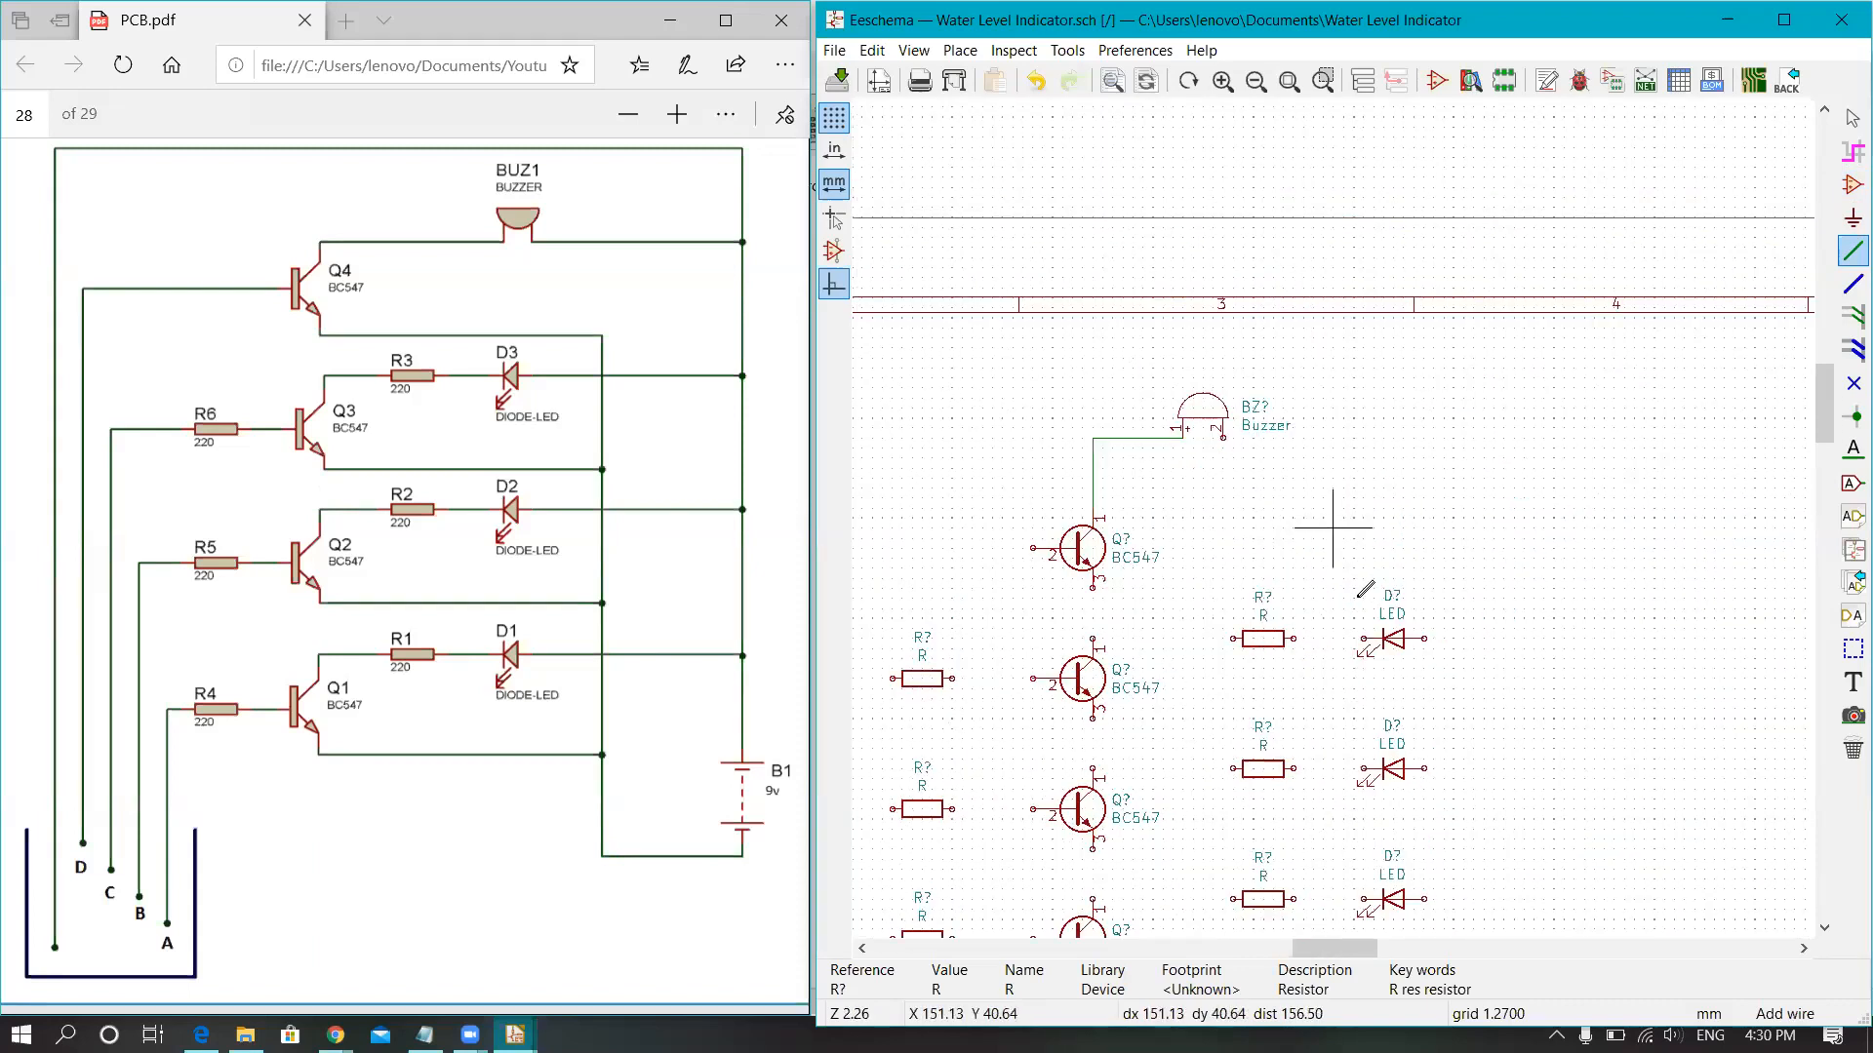
scroll(1340, 510, "down", 1)
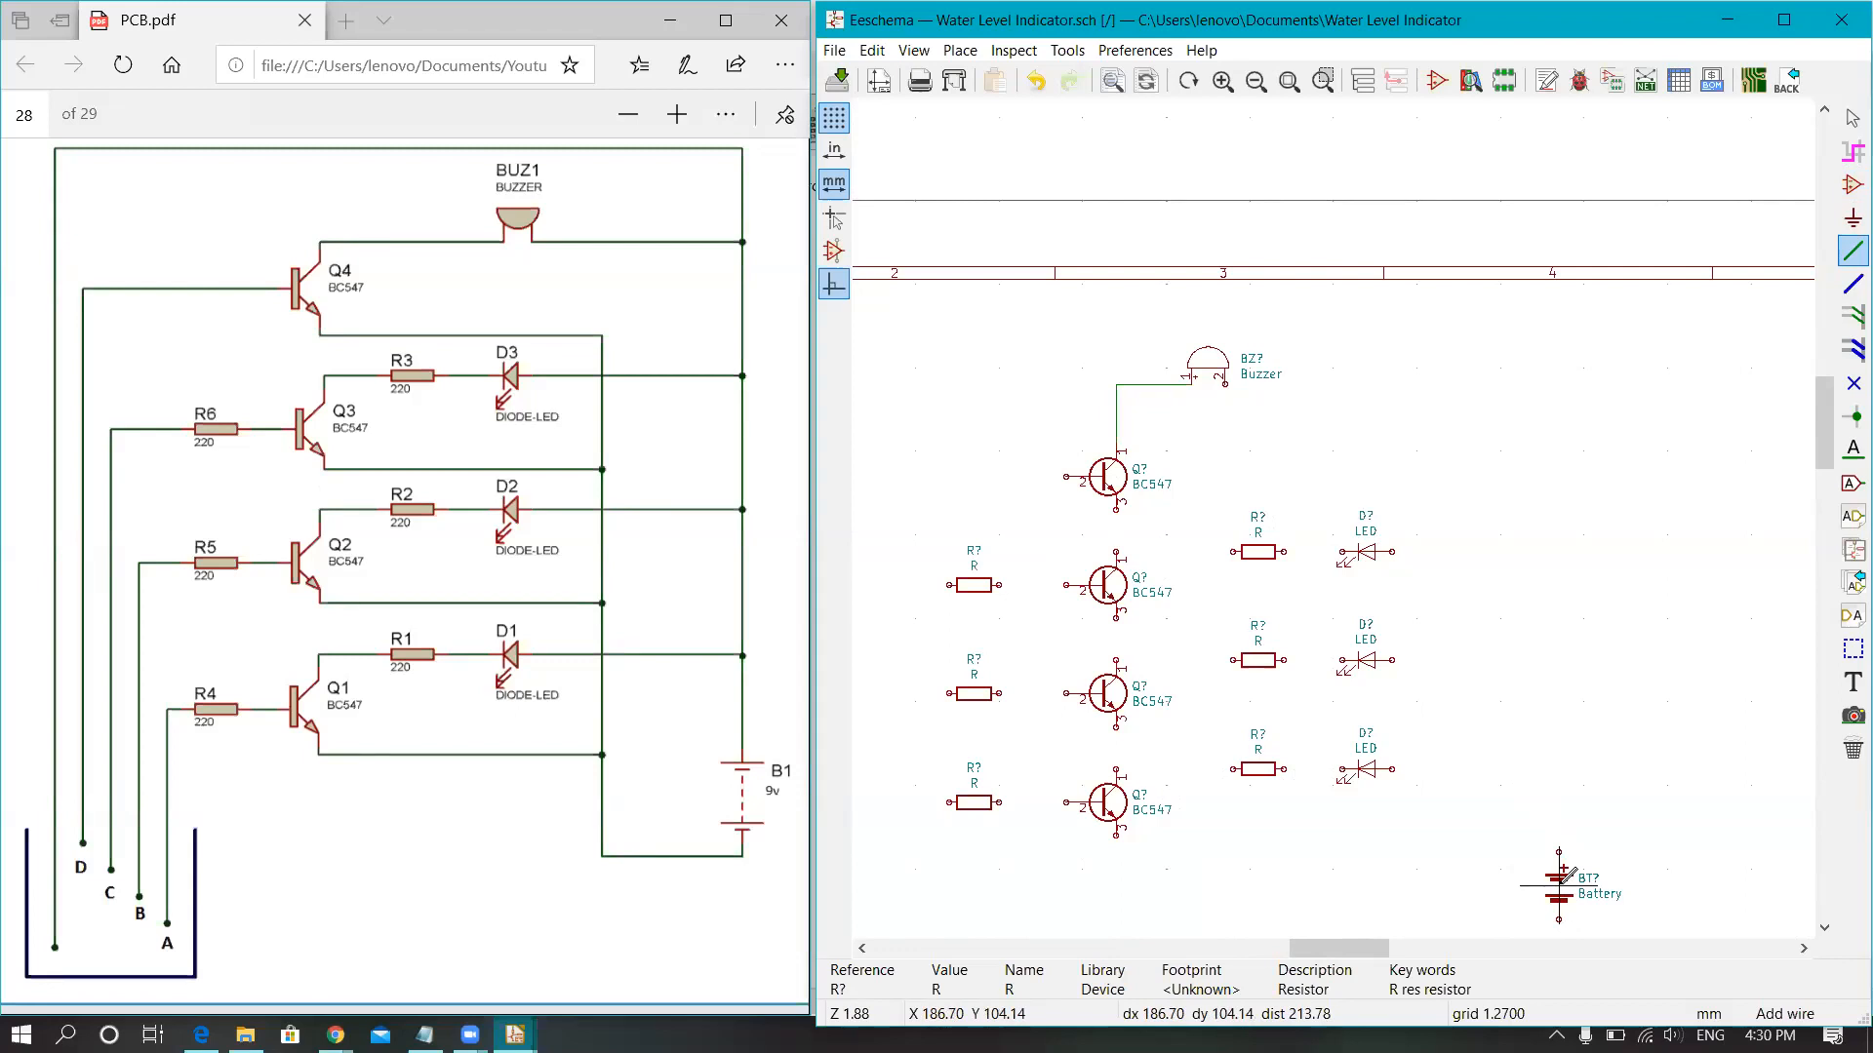
key("m")
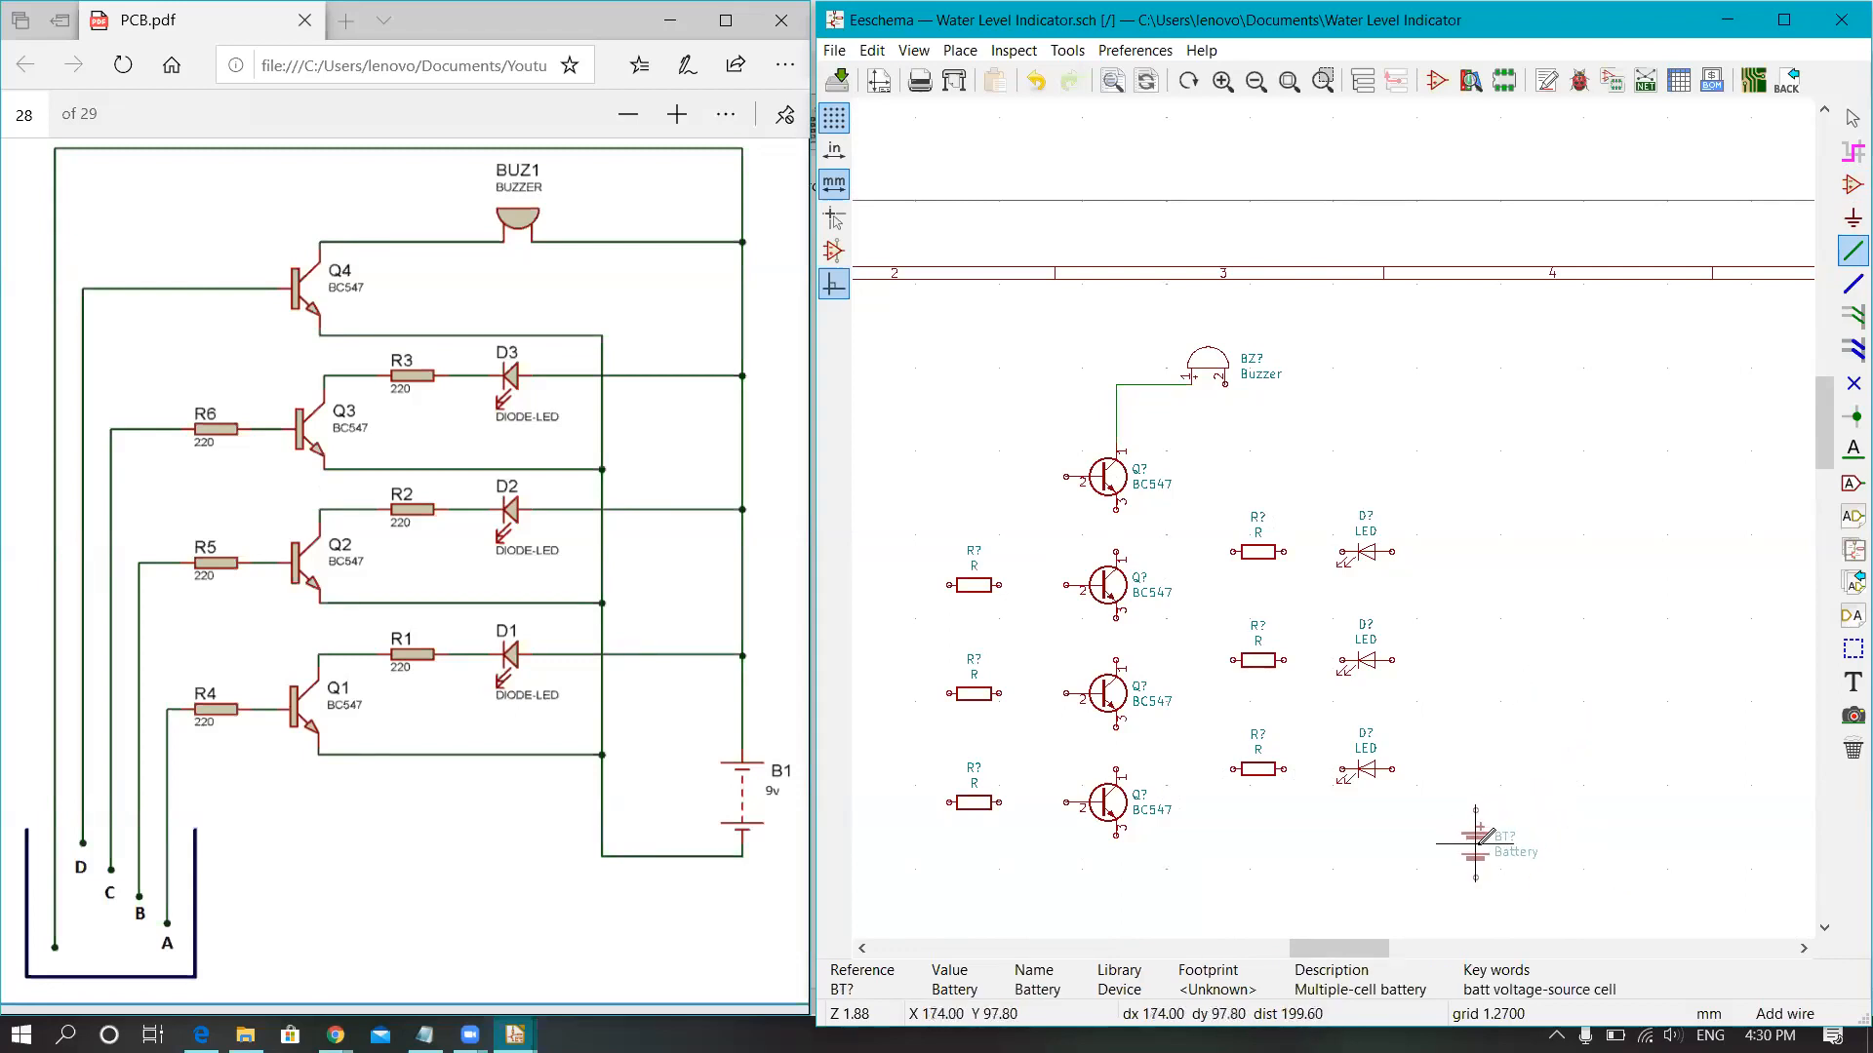
left_click(1504, 839)
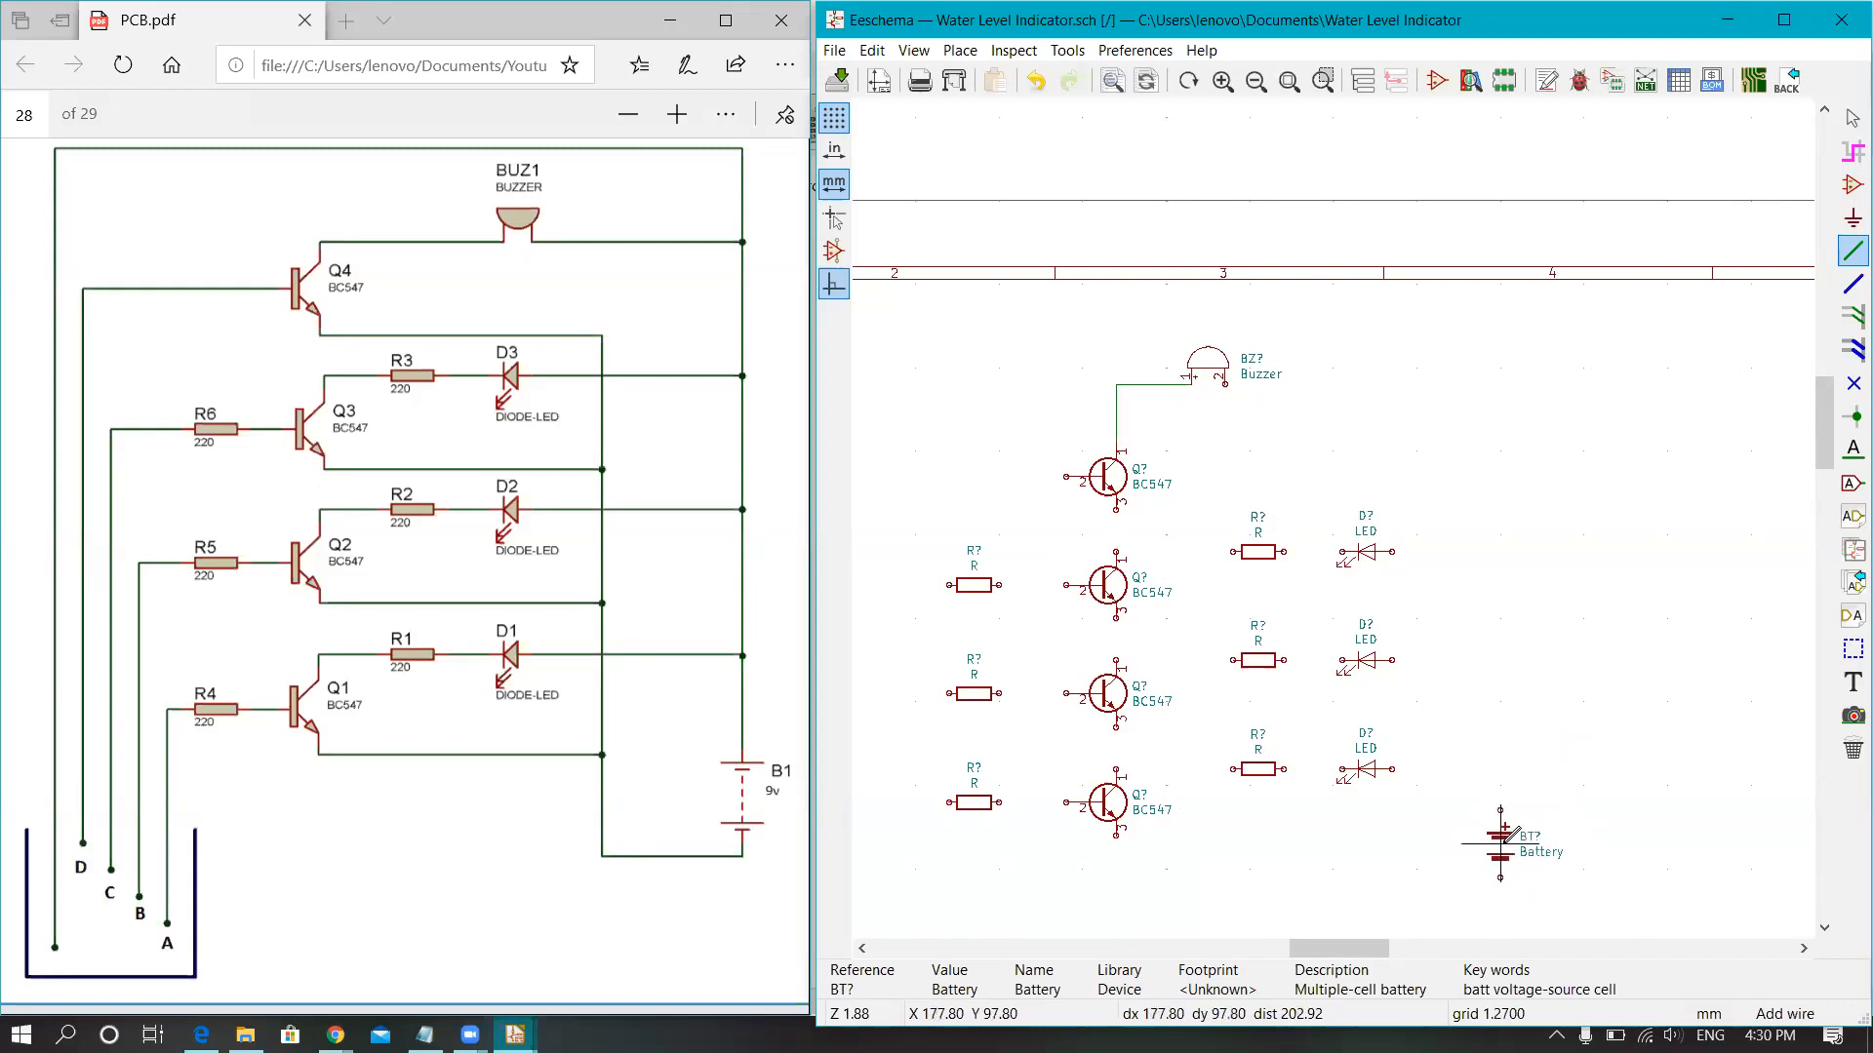
left_click(1225, 383)
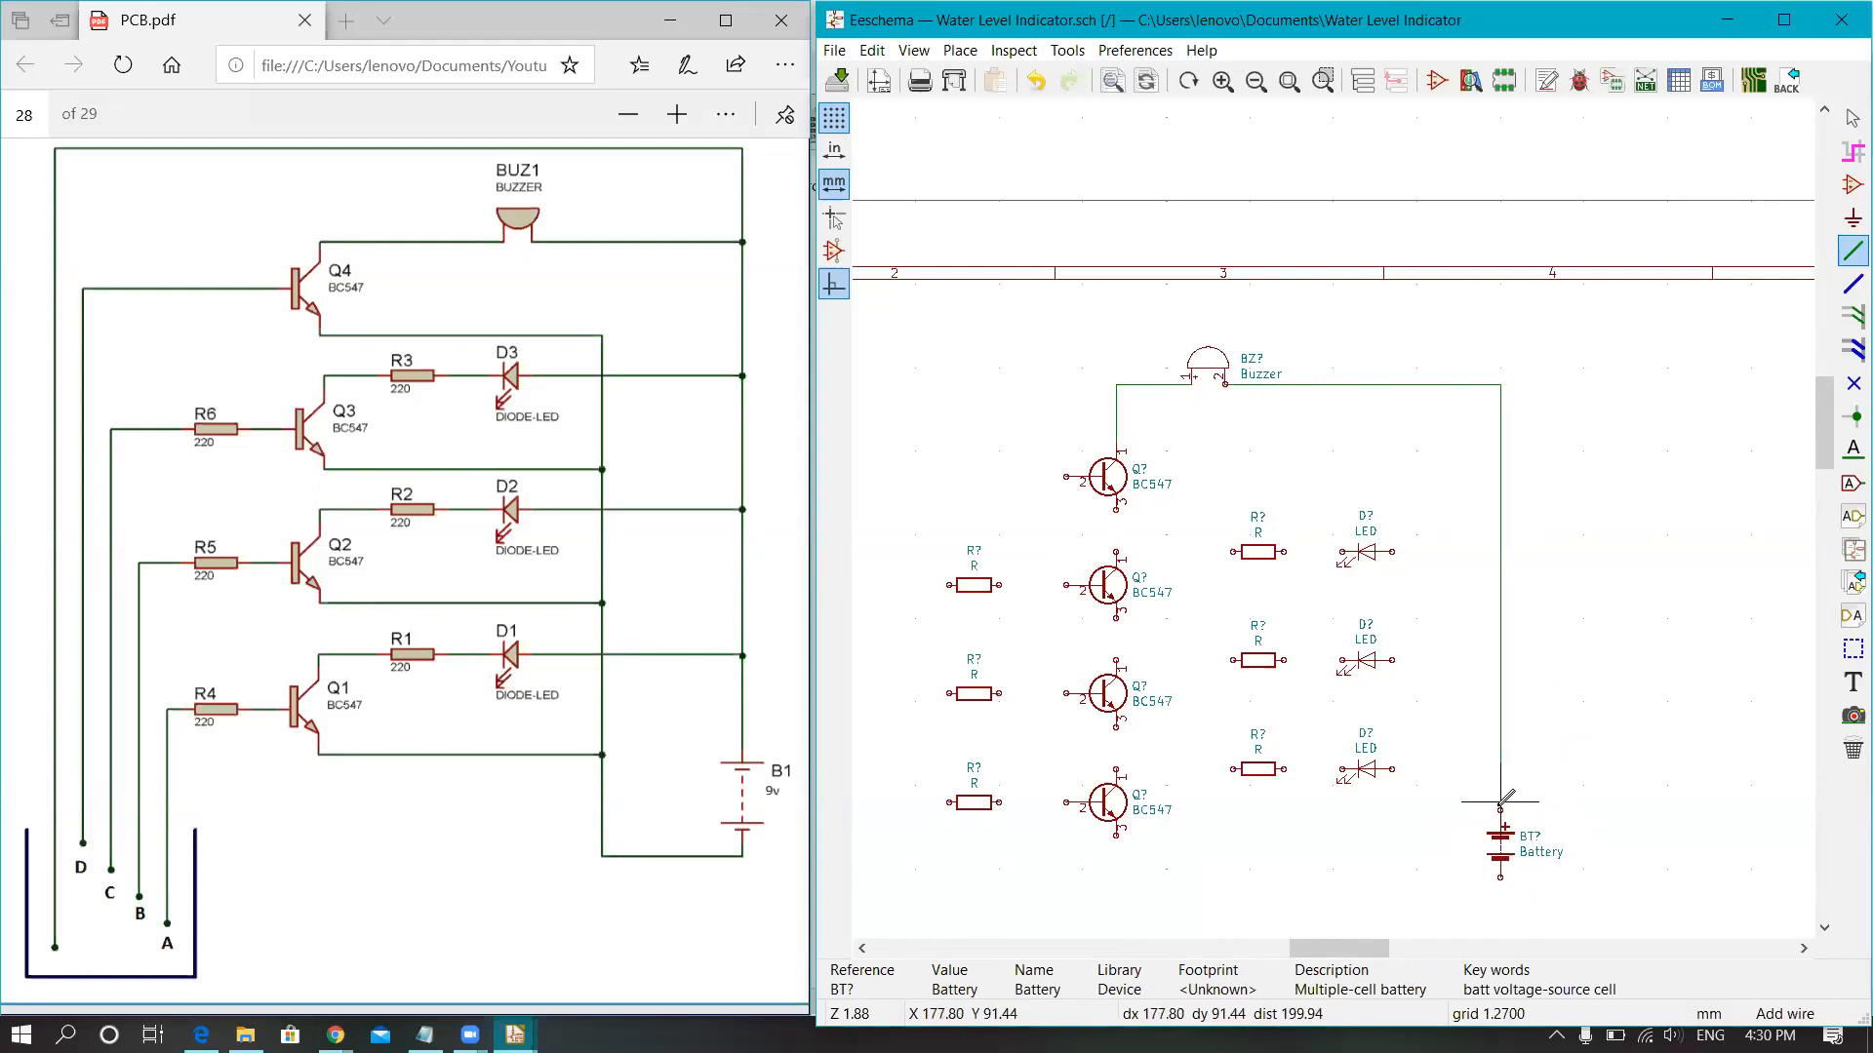
left_click(1500, 811)
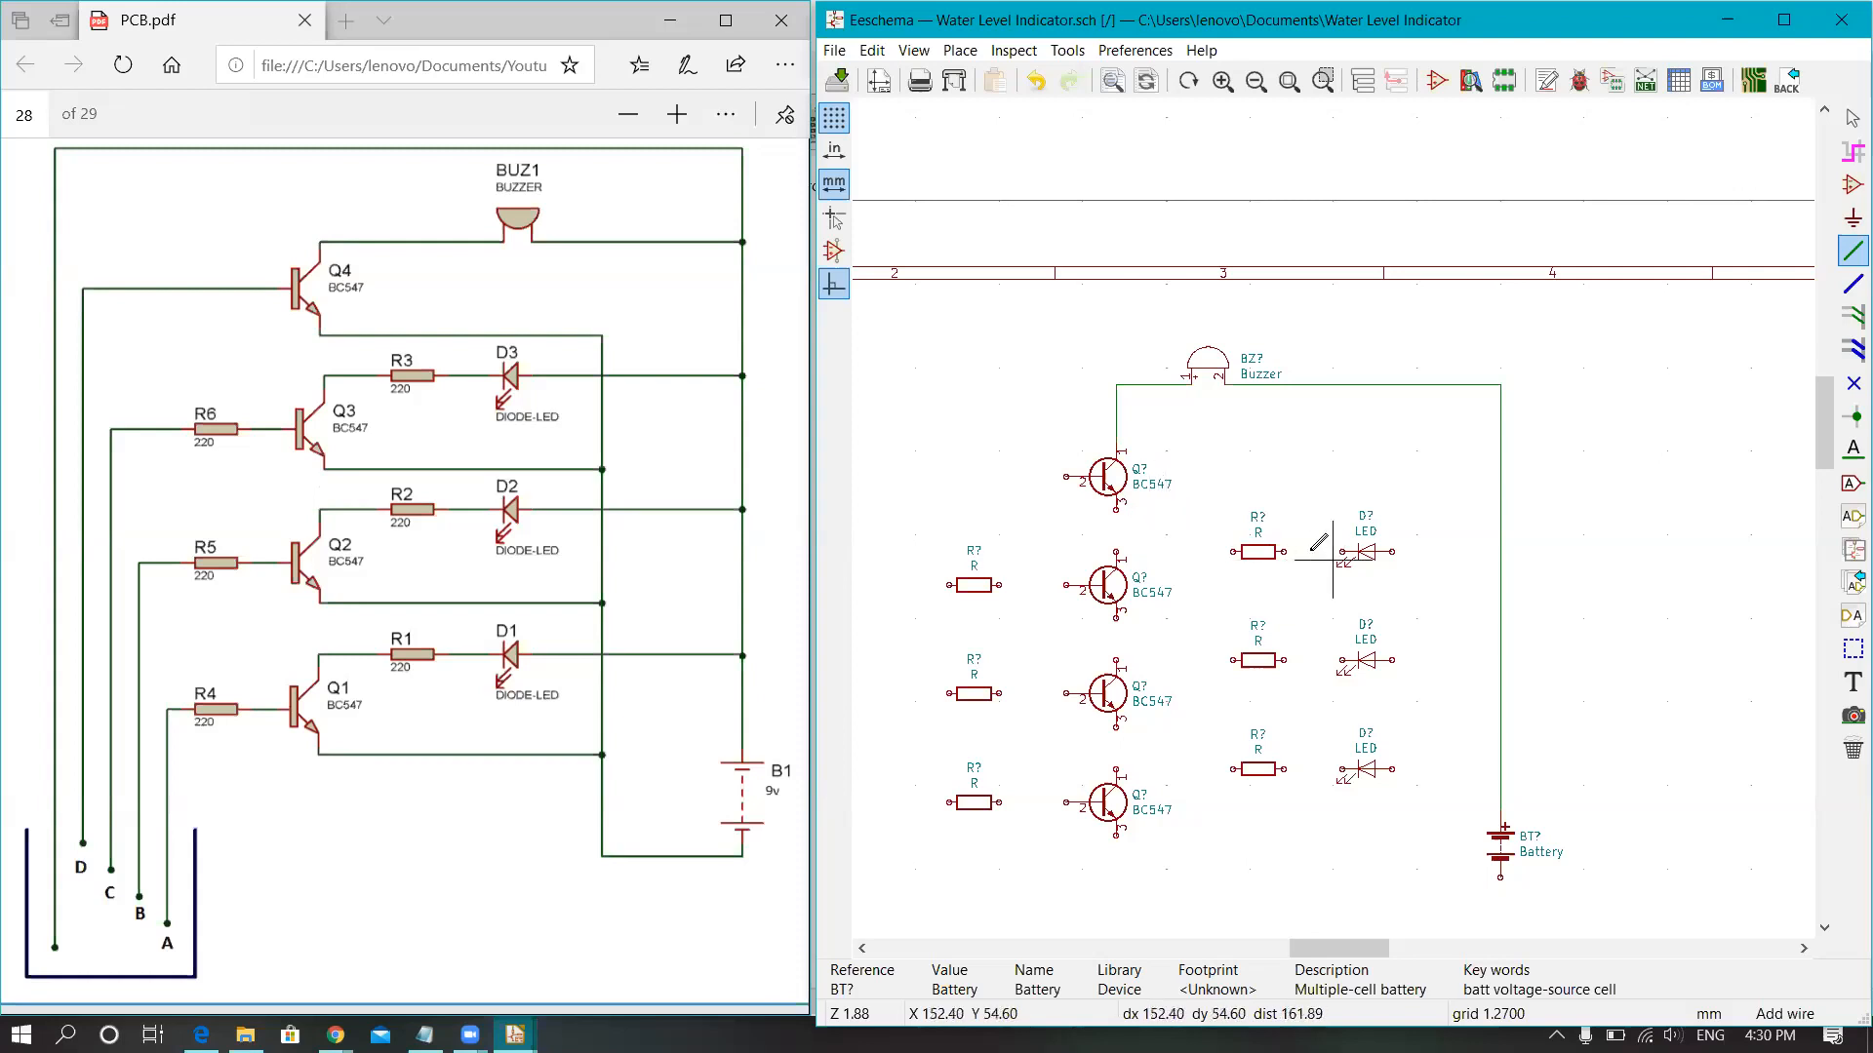
Step: Wire the right-hand pin of each of the three LEDs straight across to the vertical battery positive wire
left_click(1391, 551)
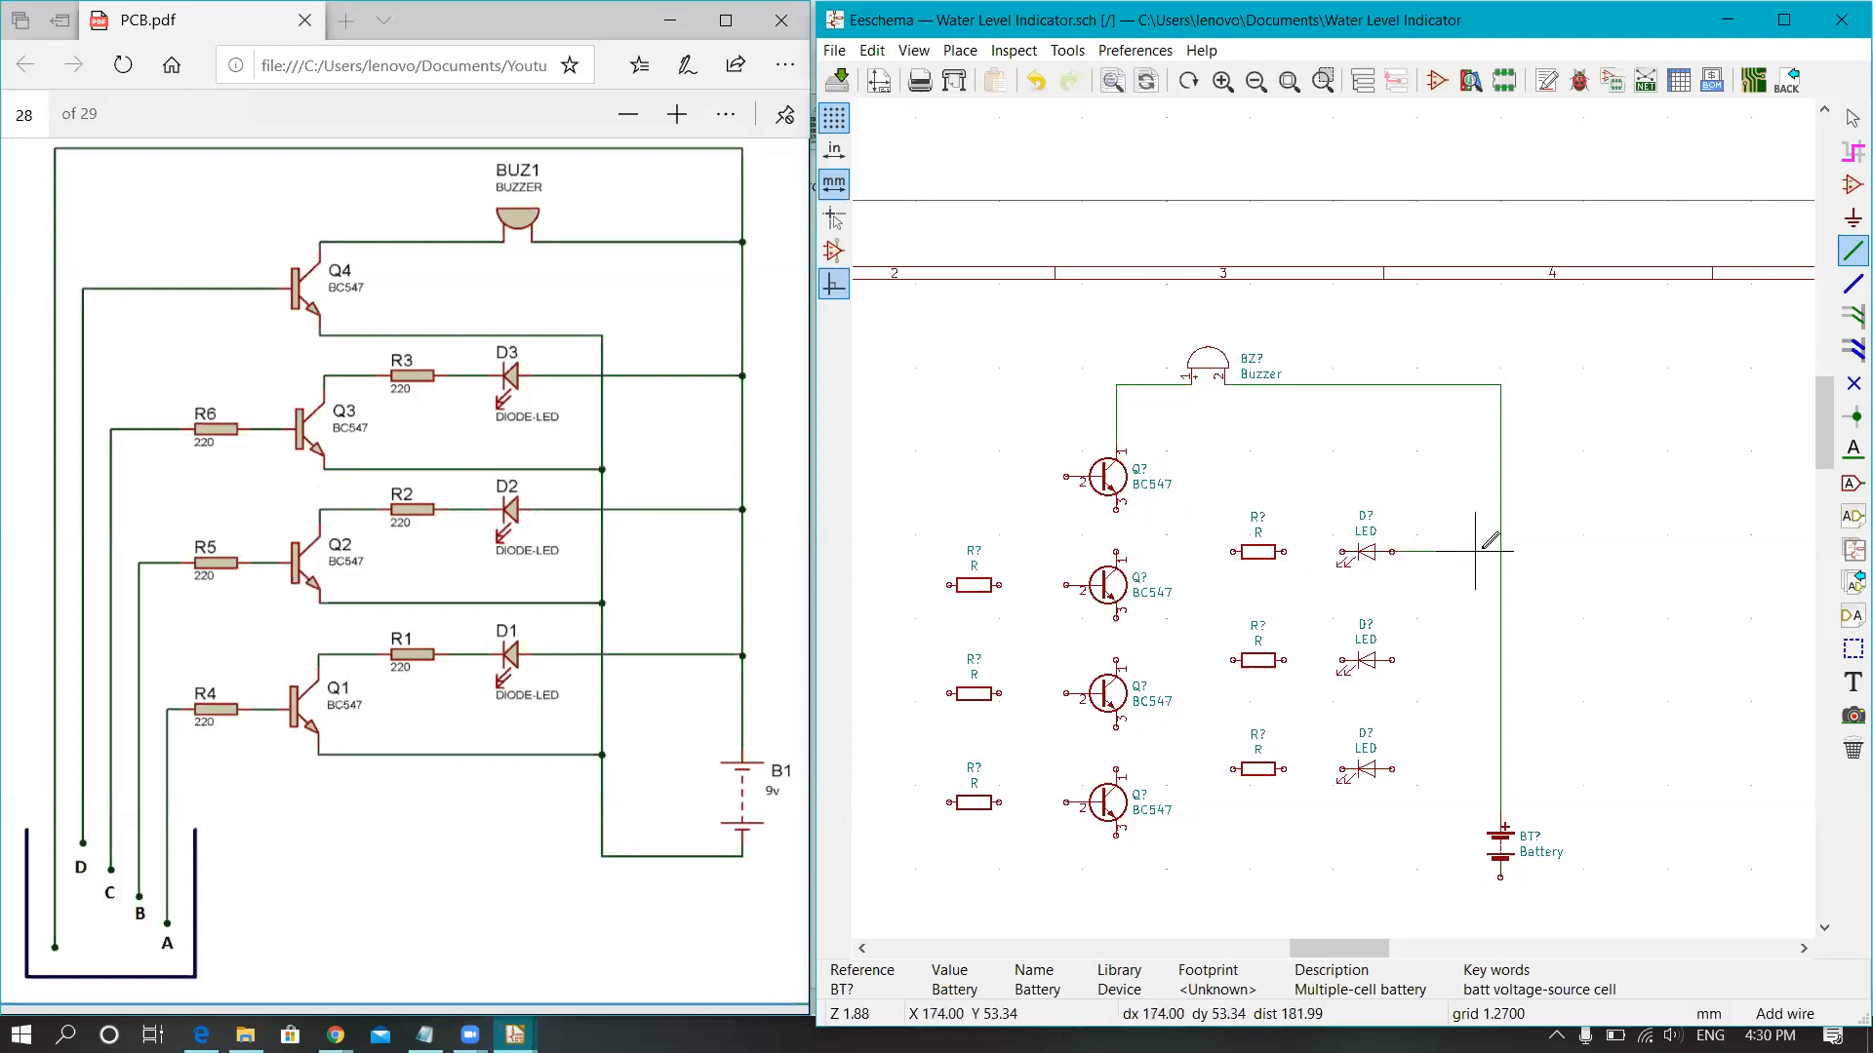
left_click(1499, 551)
left_click(1391, 660)
left_click(1500, 660)
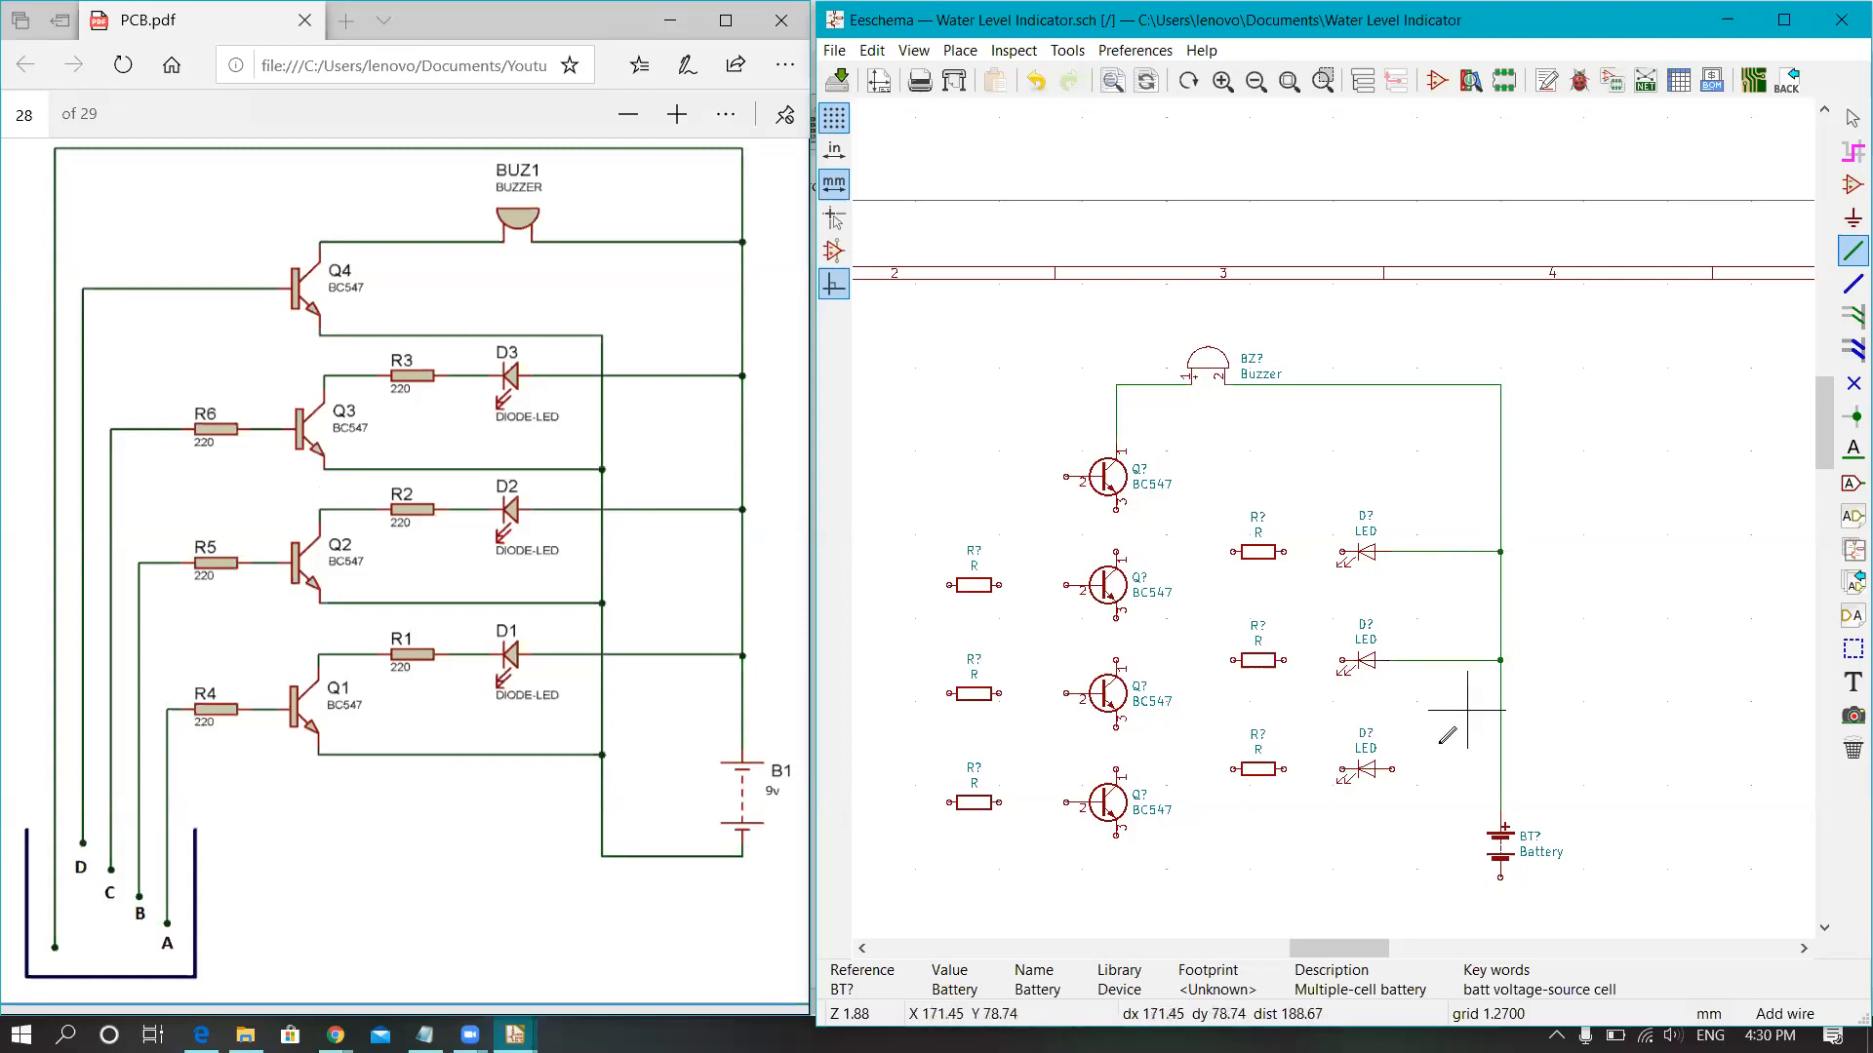
left_click(1392, 769)
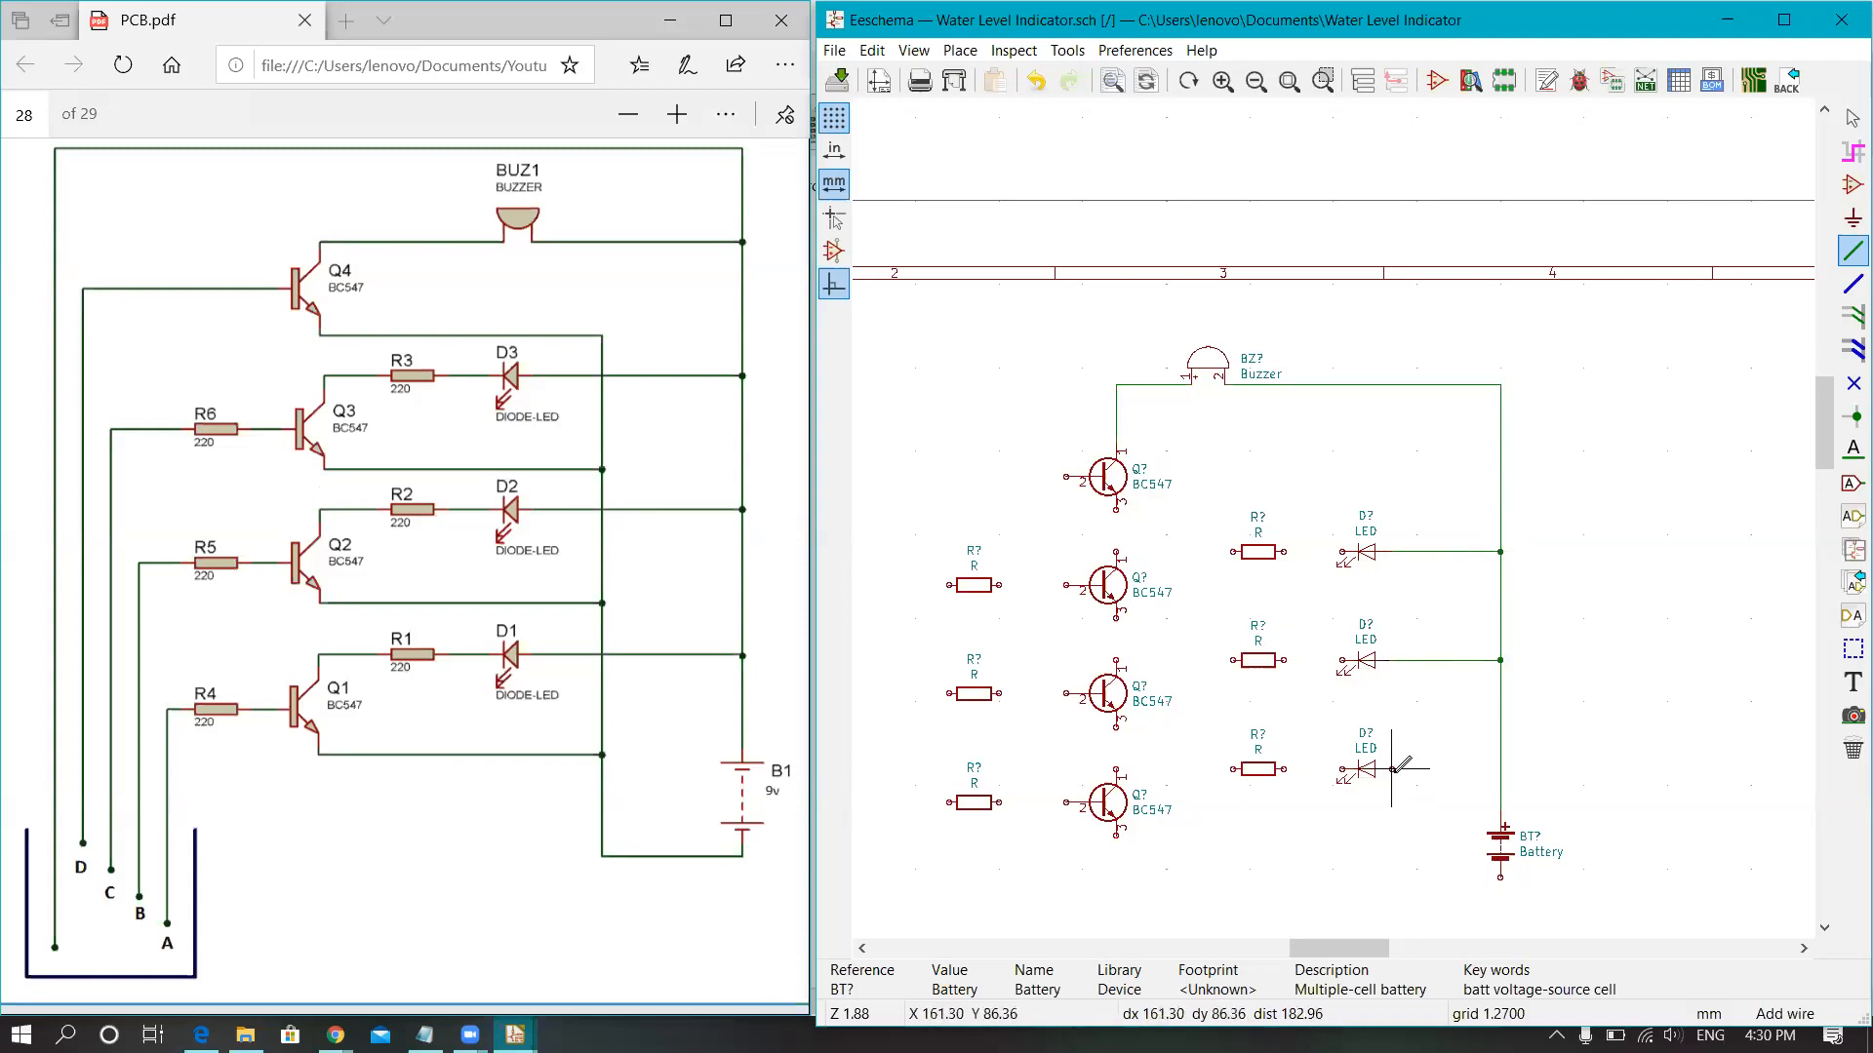
left_click(1500, 768)
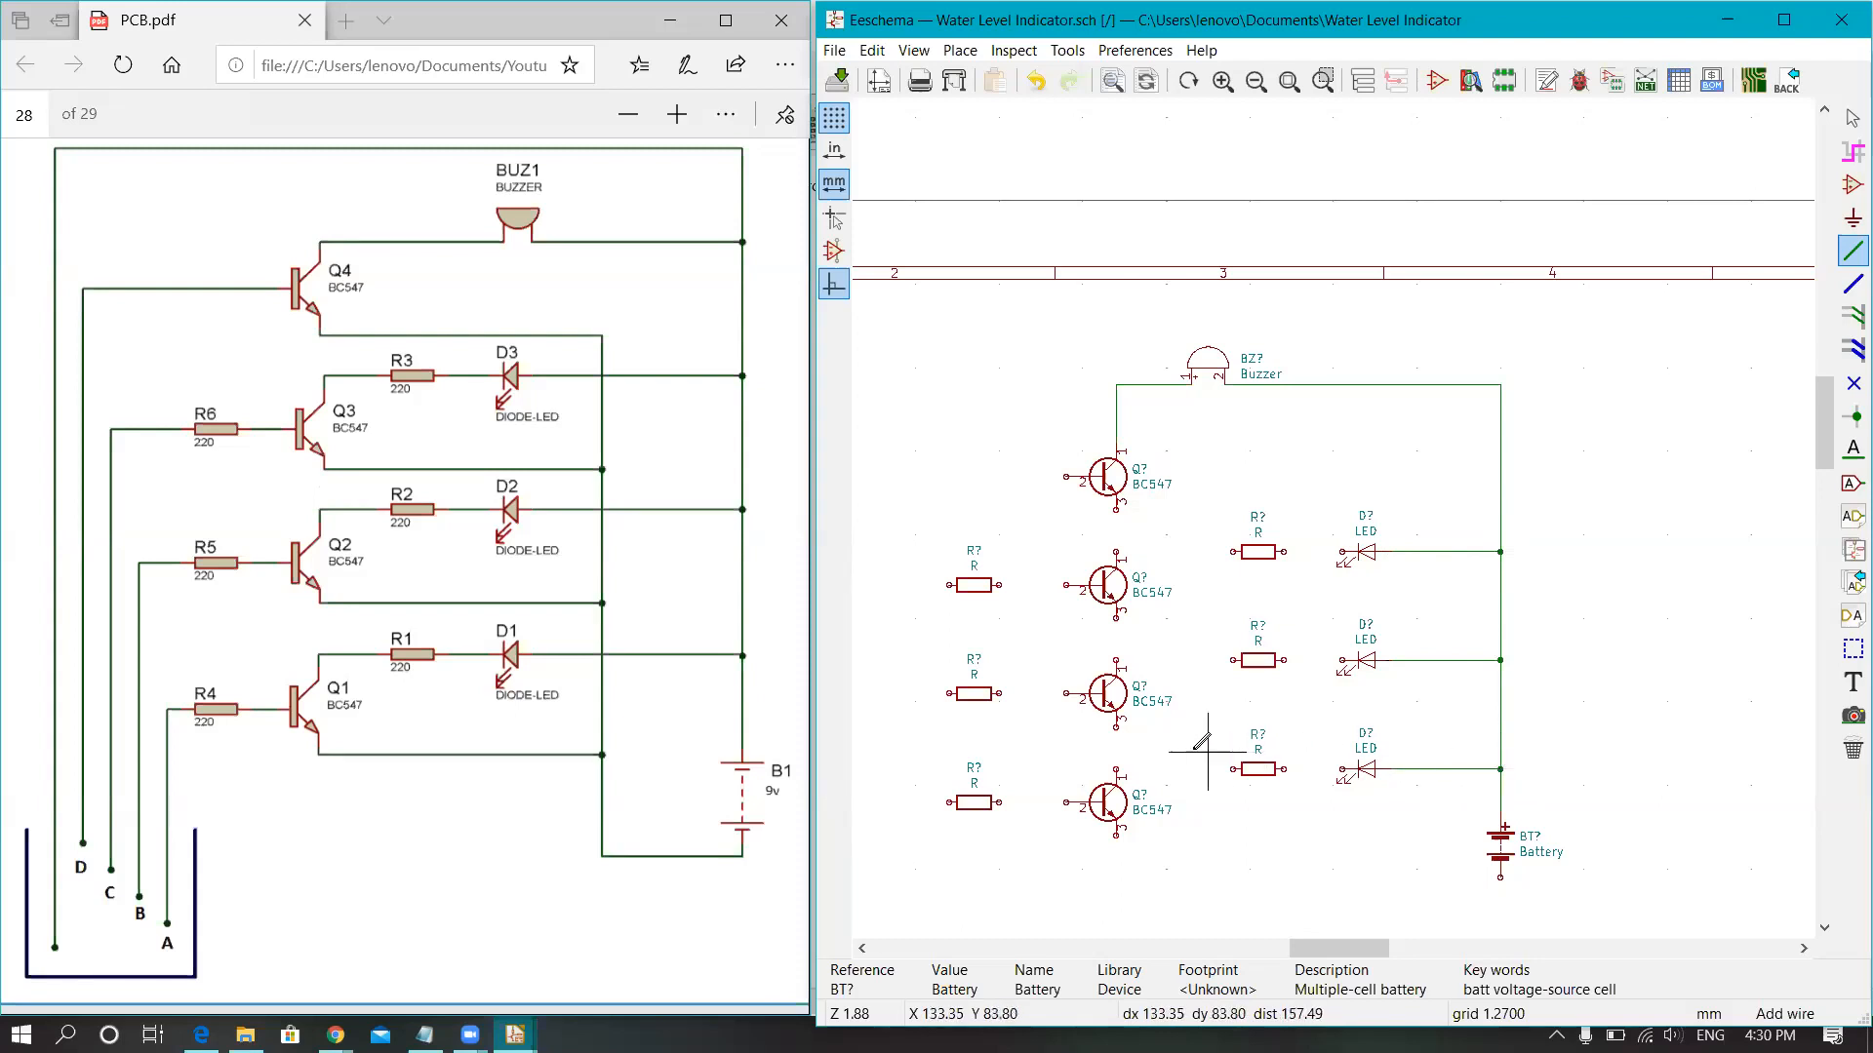
Step: Wire each of the three right-hand resistors to the LED beside it
left_click(1283, 769)
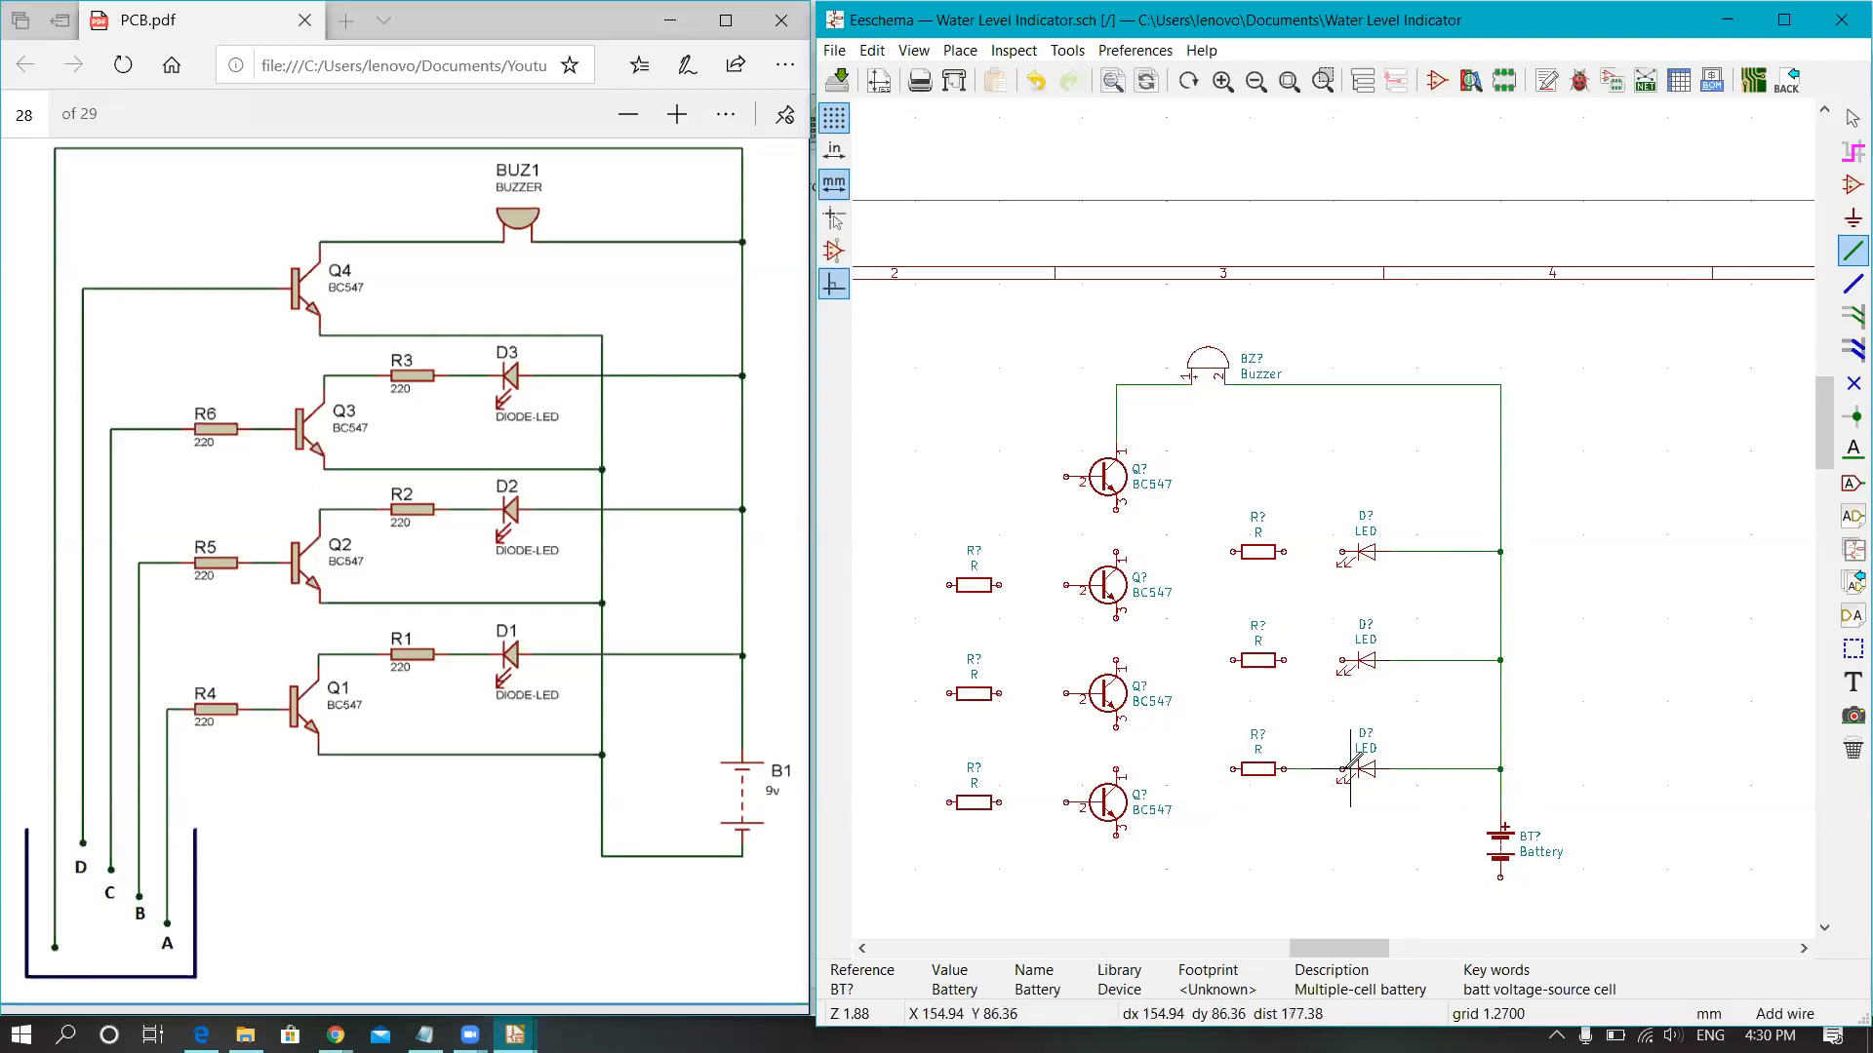
left_click(1342, 768)
left_click(1284, 660)
left_click(1342, 660)
left_click(1342, 552)
left_click(1284, 552)
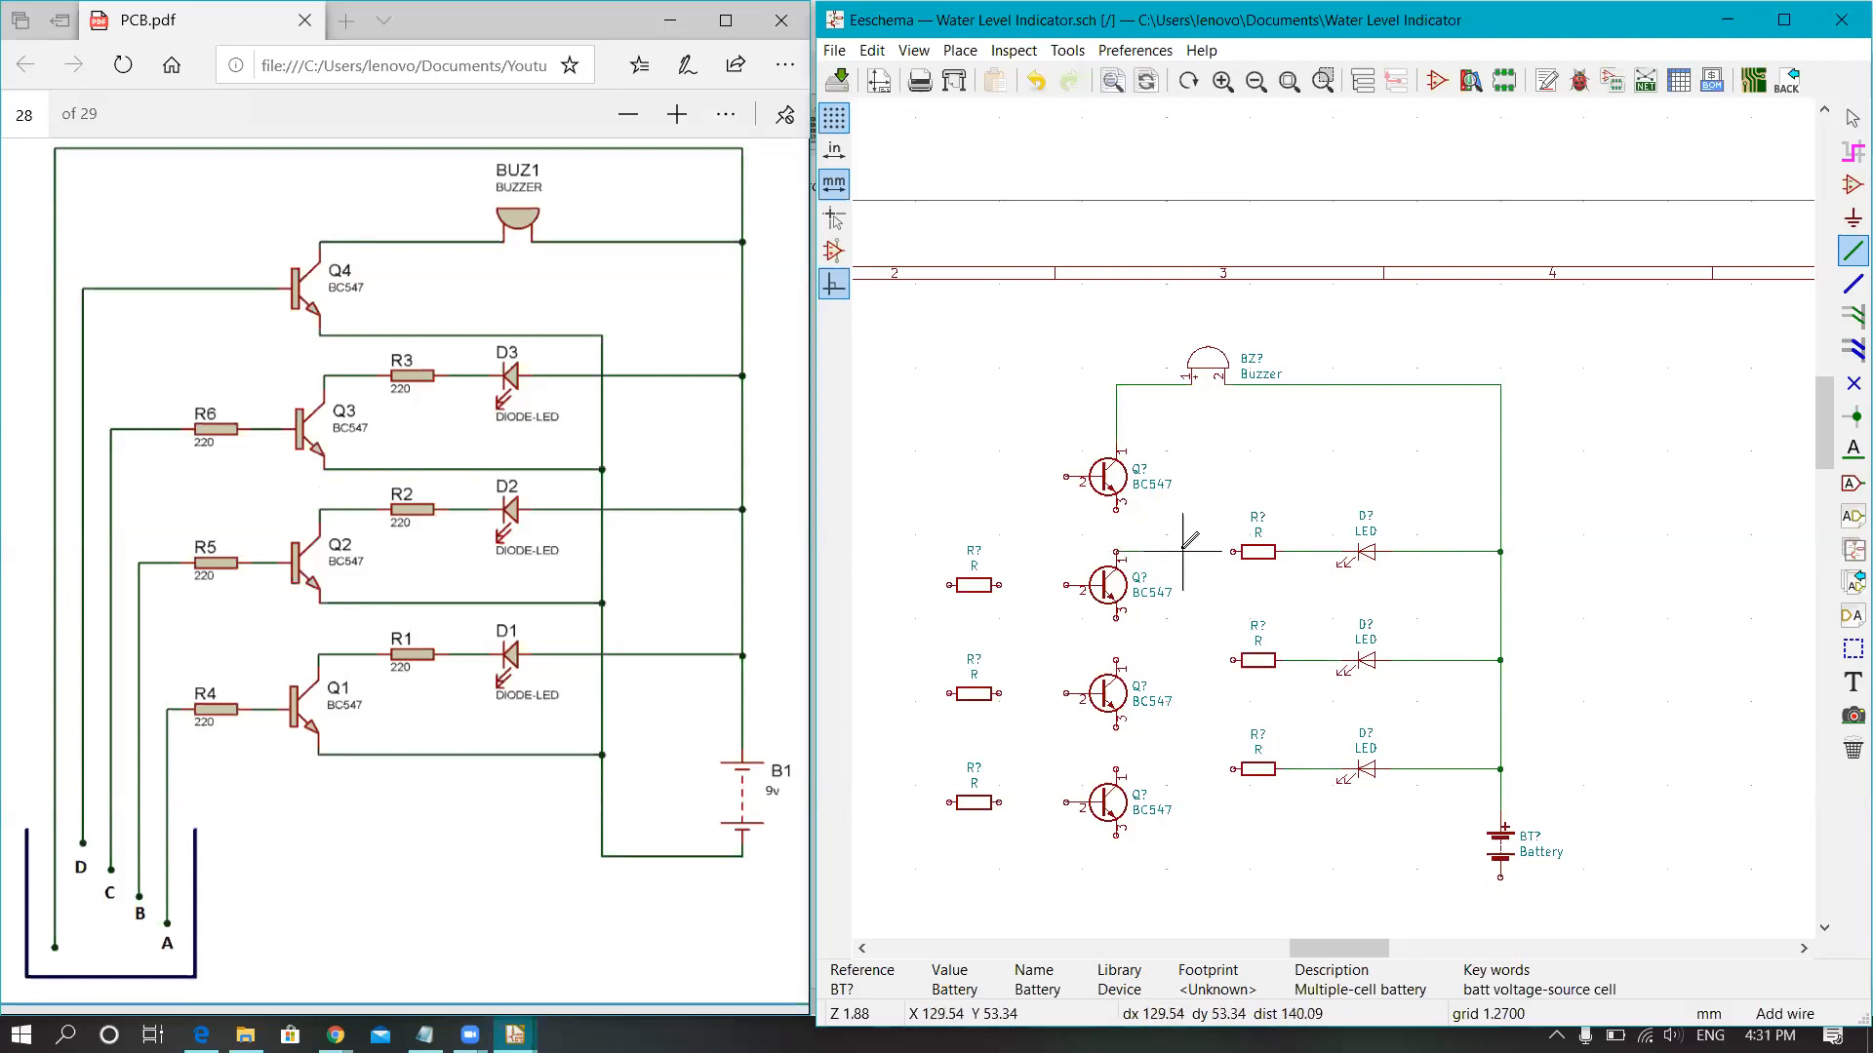
Step: Wire the collectors of the three lower transistors to the left ends of their neighbouring LED resistors
left_click(1233, 552)
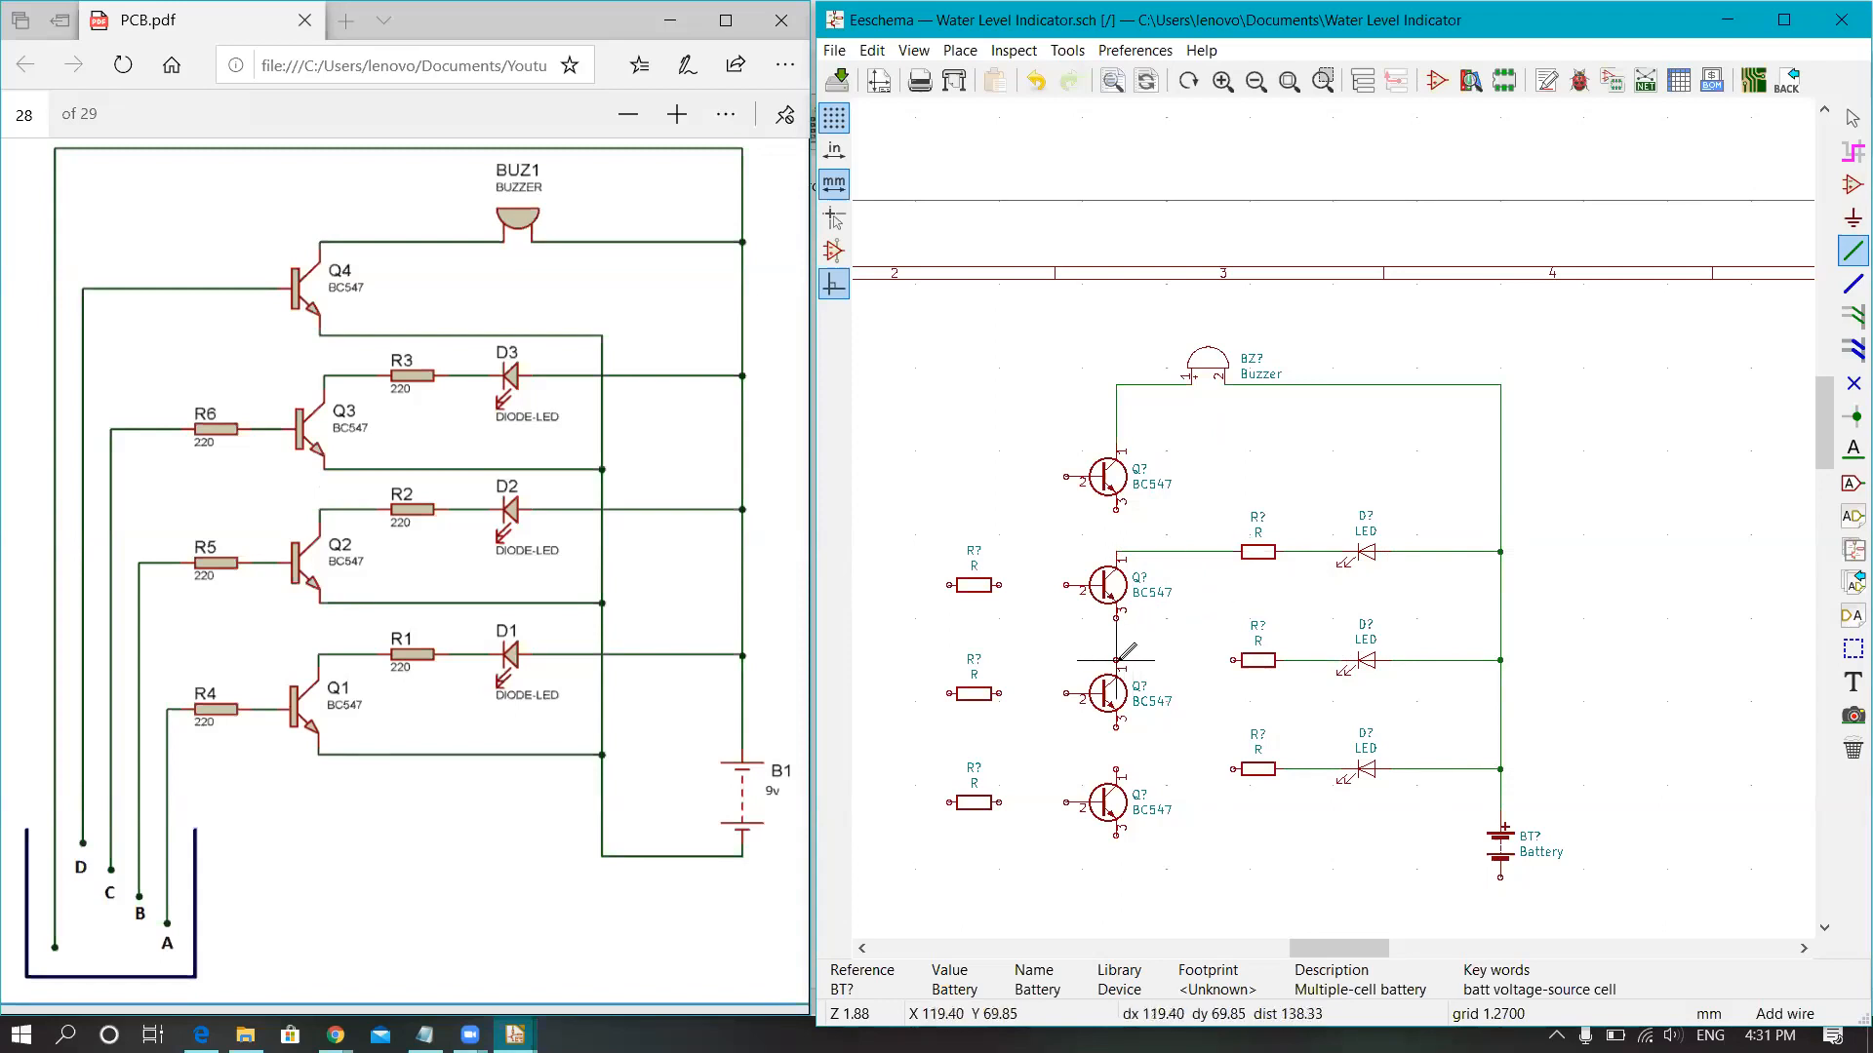
left_click(1116, 660)
left_click(1233, 661)
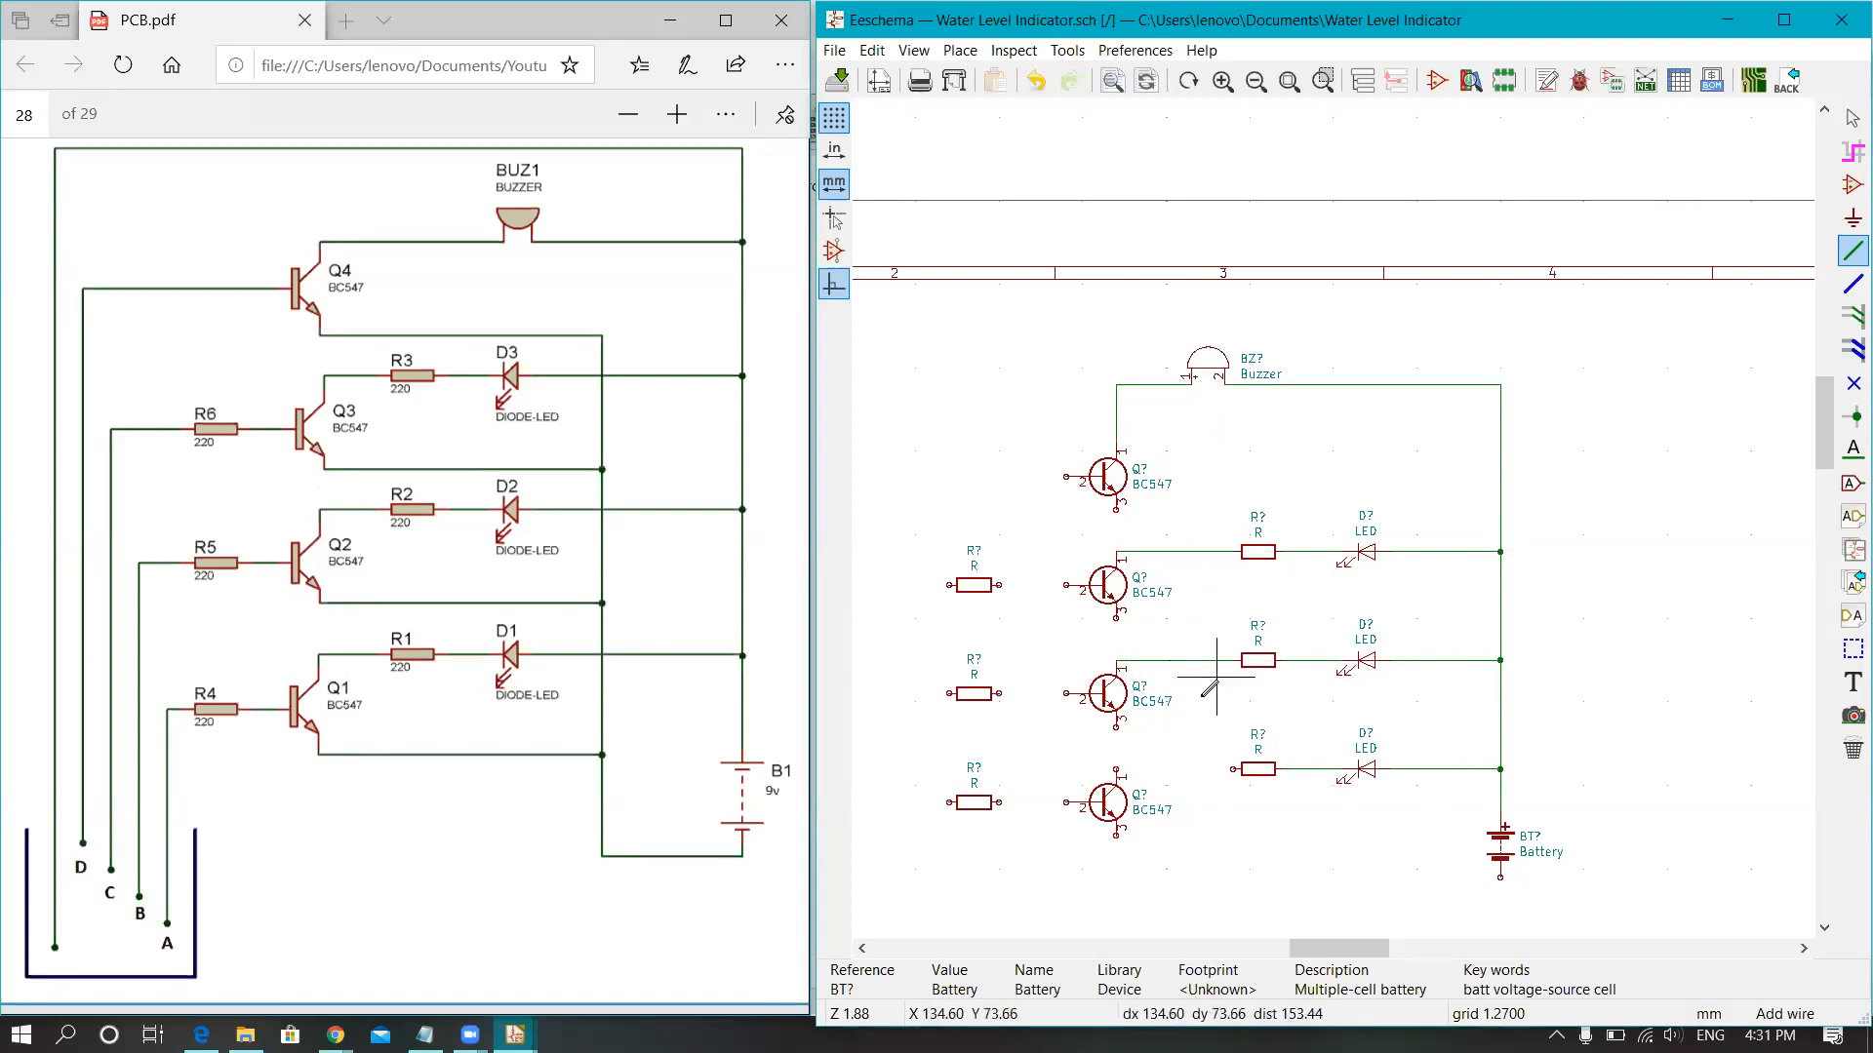
left_click(1117, 769)
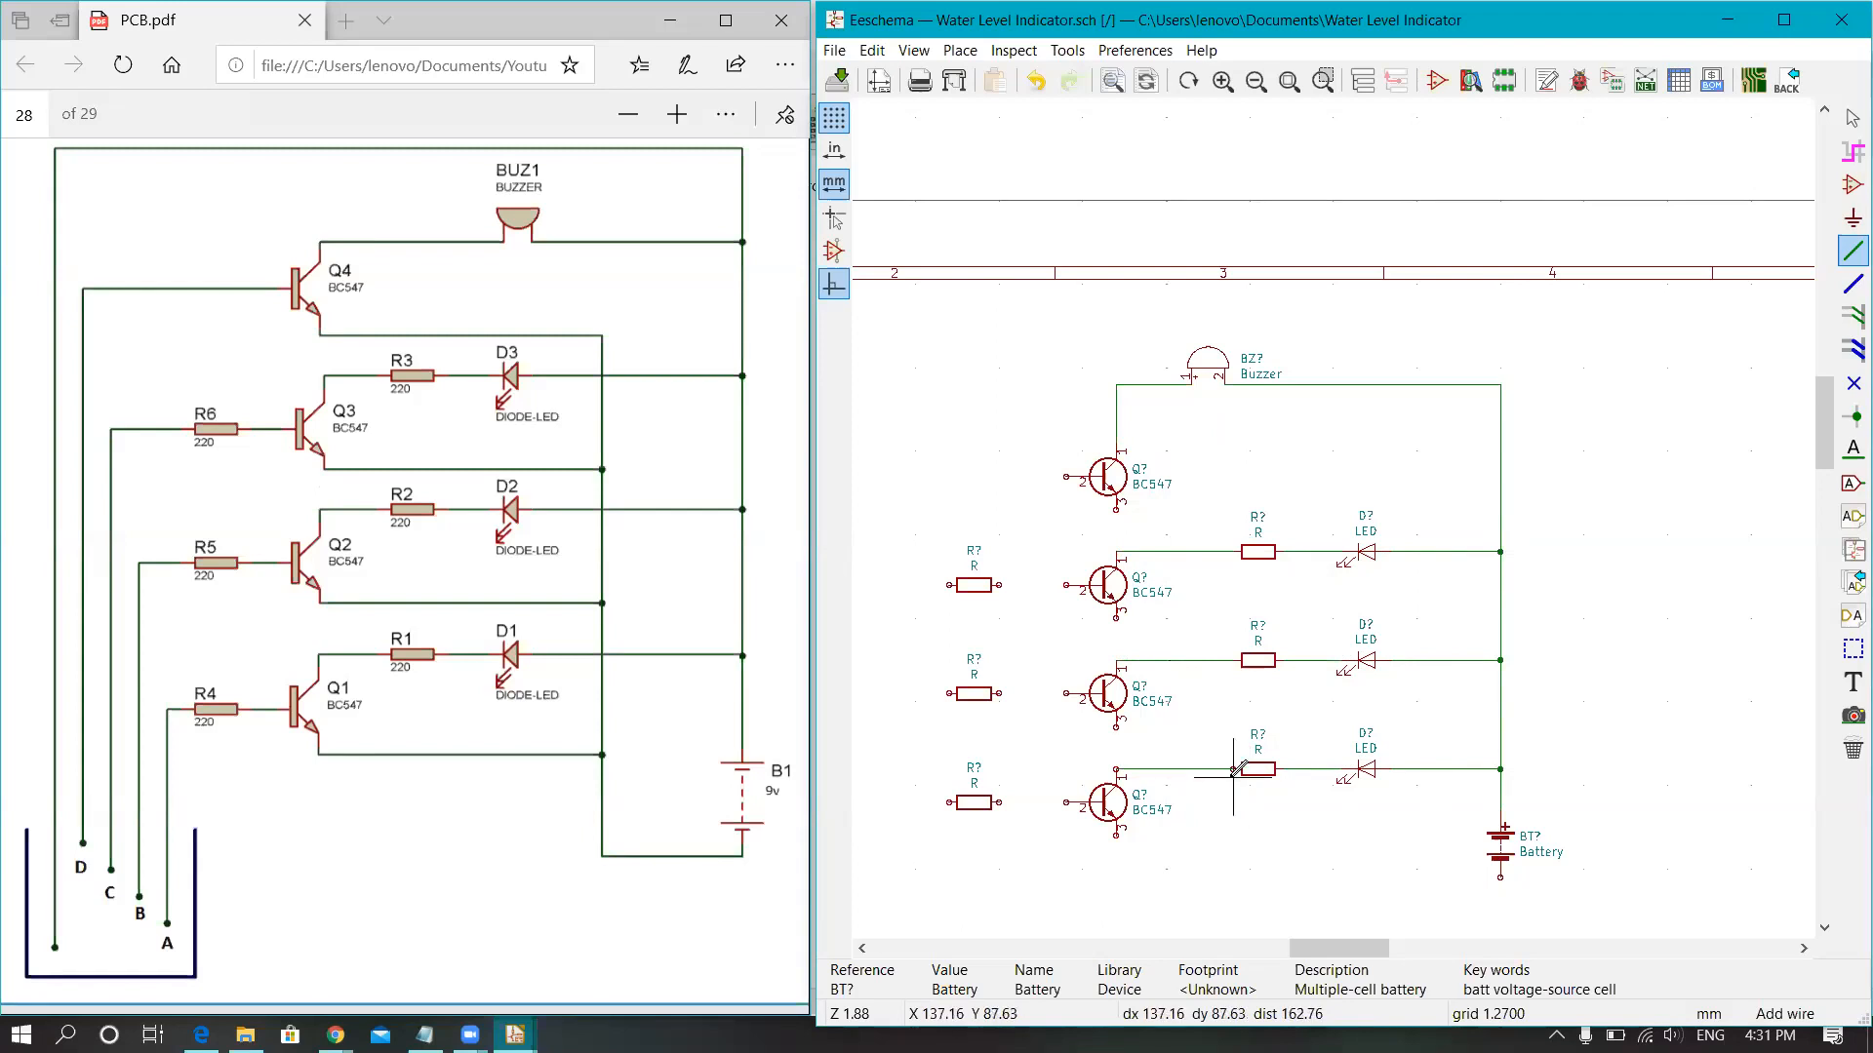
left_click(1232, 769)
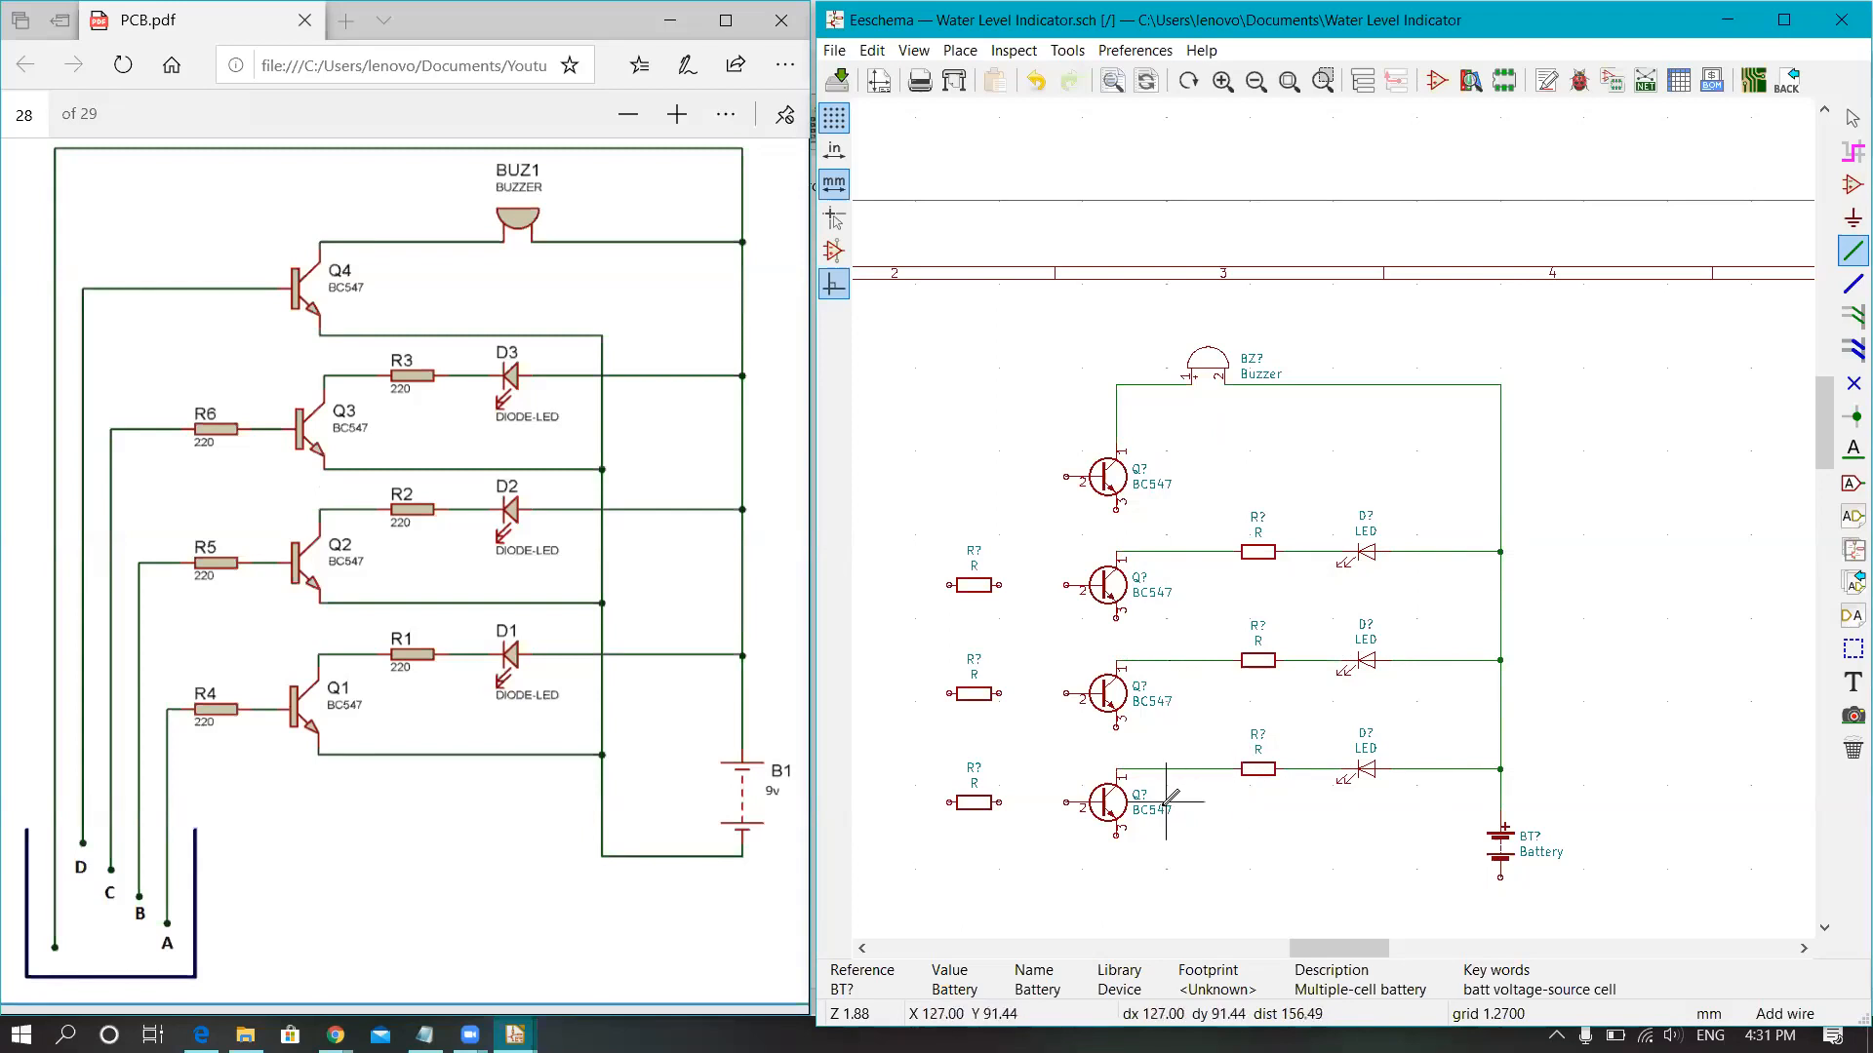
Step: Wire the uppermost transistor's emitter across and down between the LEDs and the positive wire to the battery's negative terminal
left_click(1117, 508)
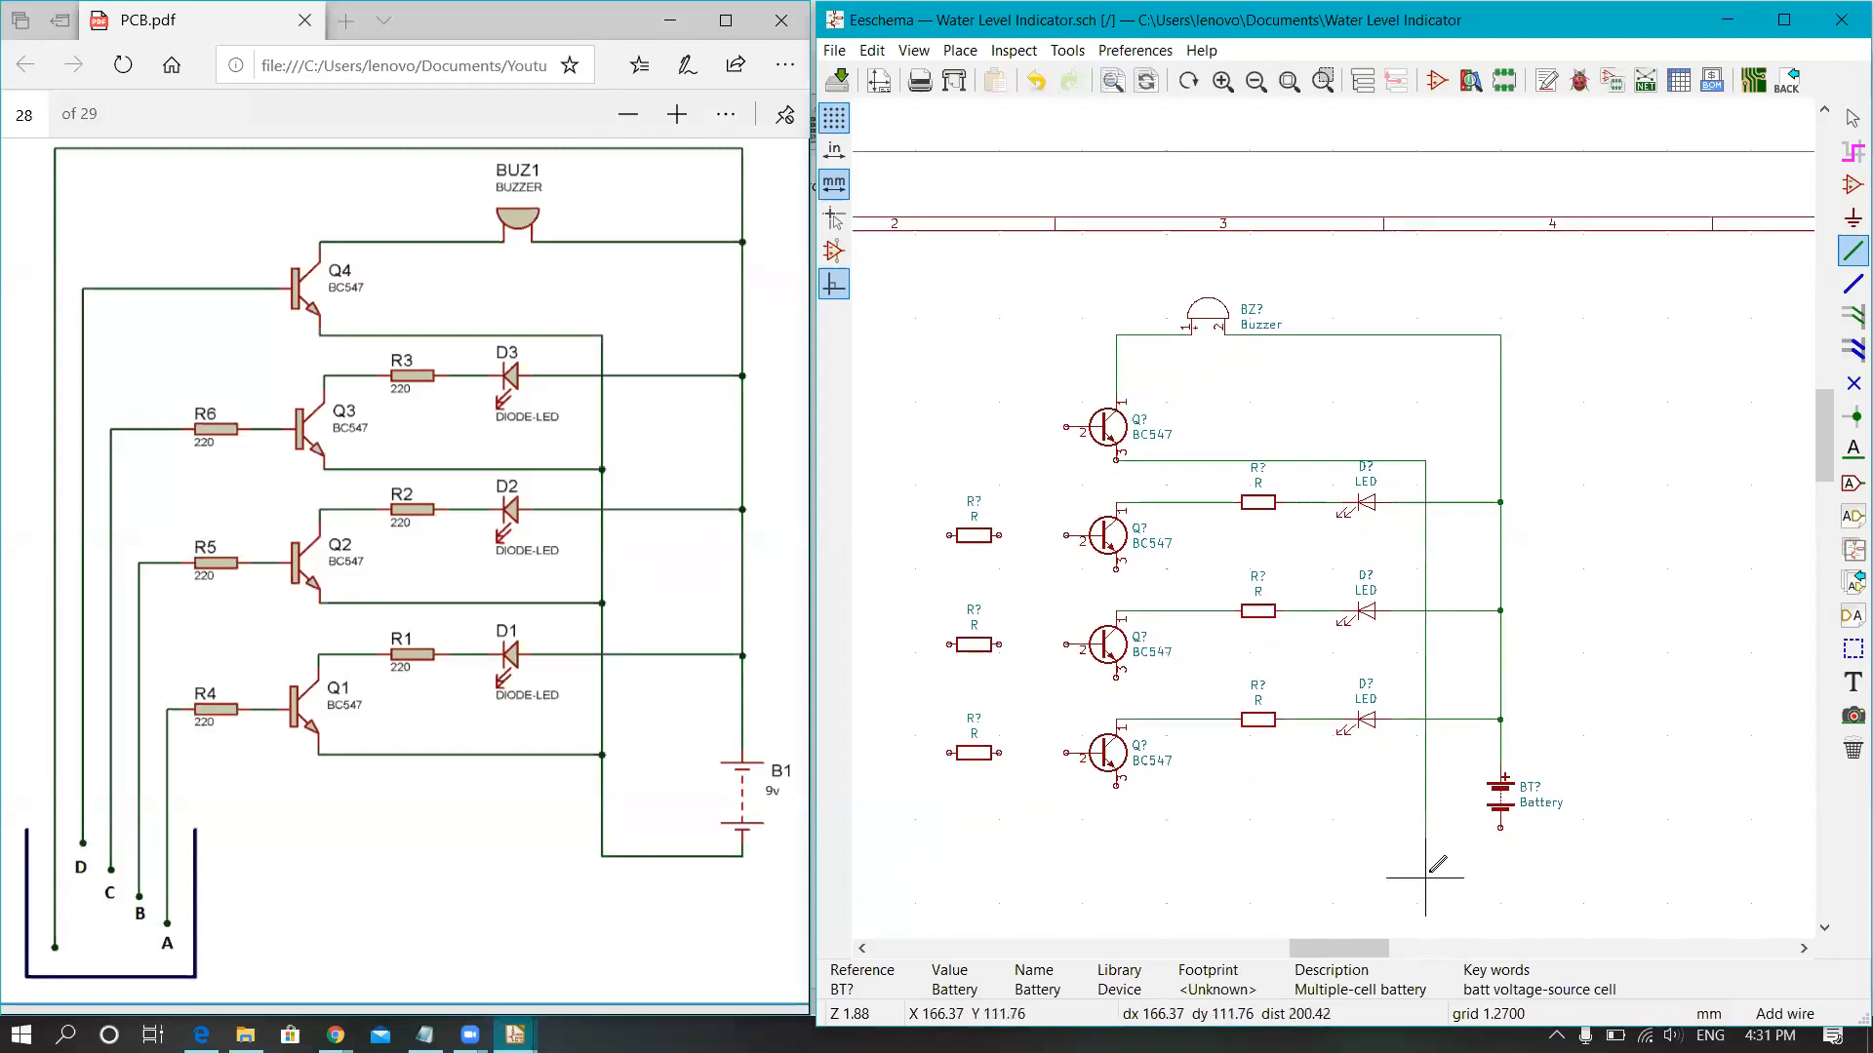
left_click(1425, 842)
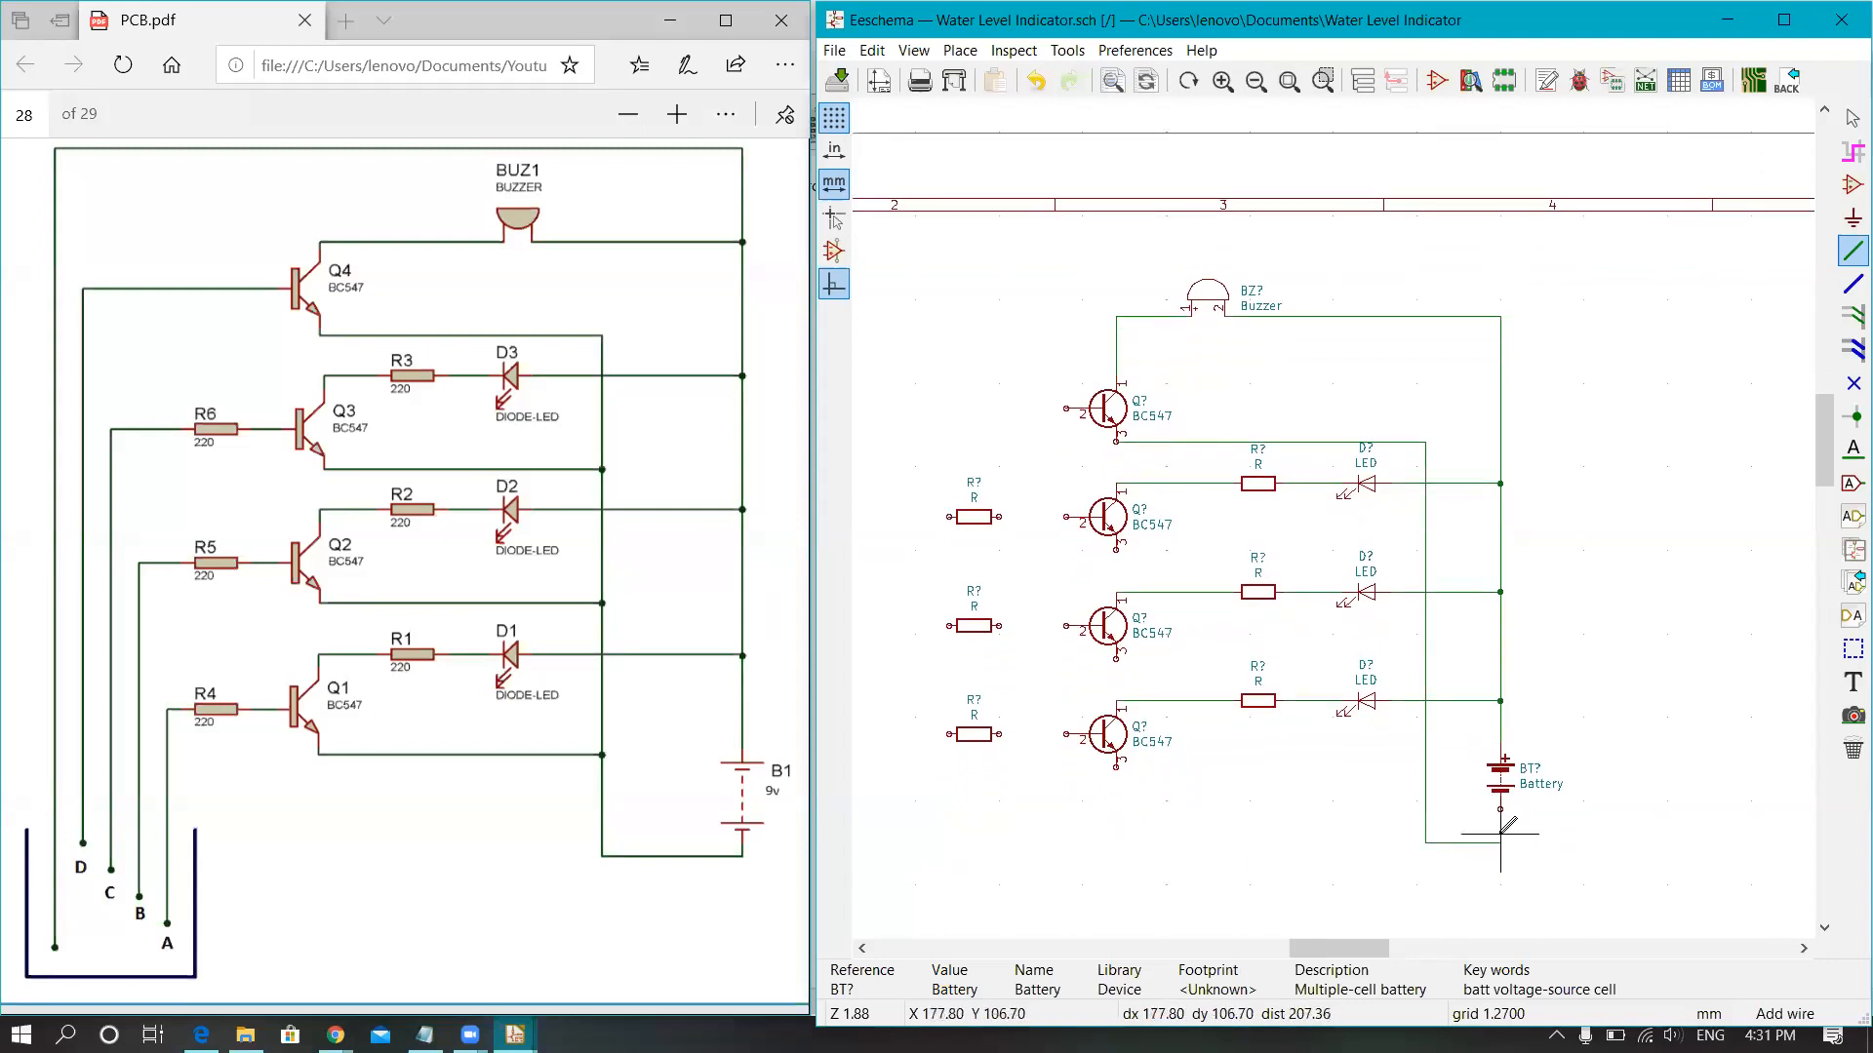
left_click(1500, 809)
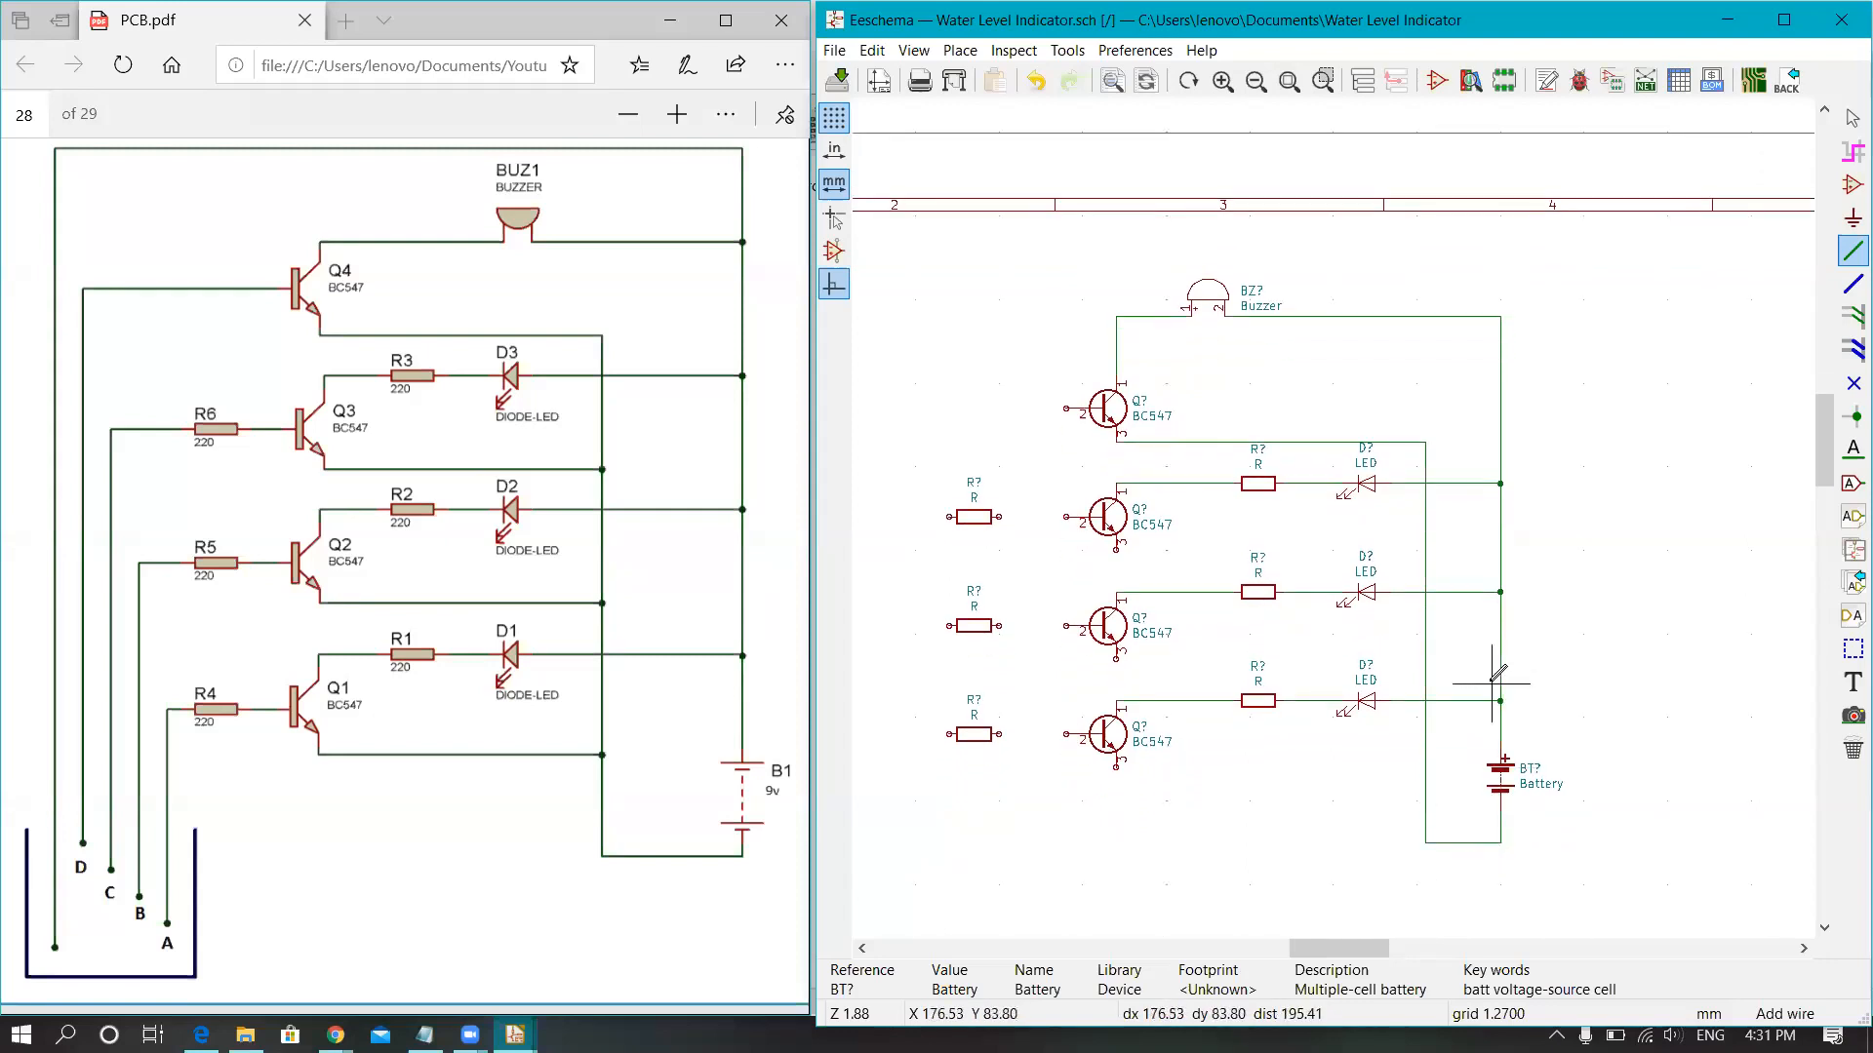
scroll(1491, 684, "up", 4)
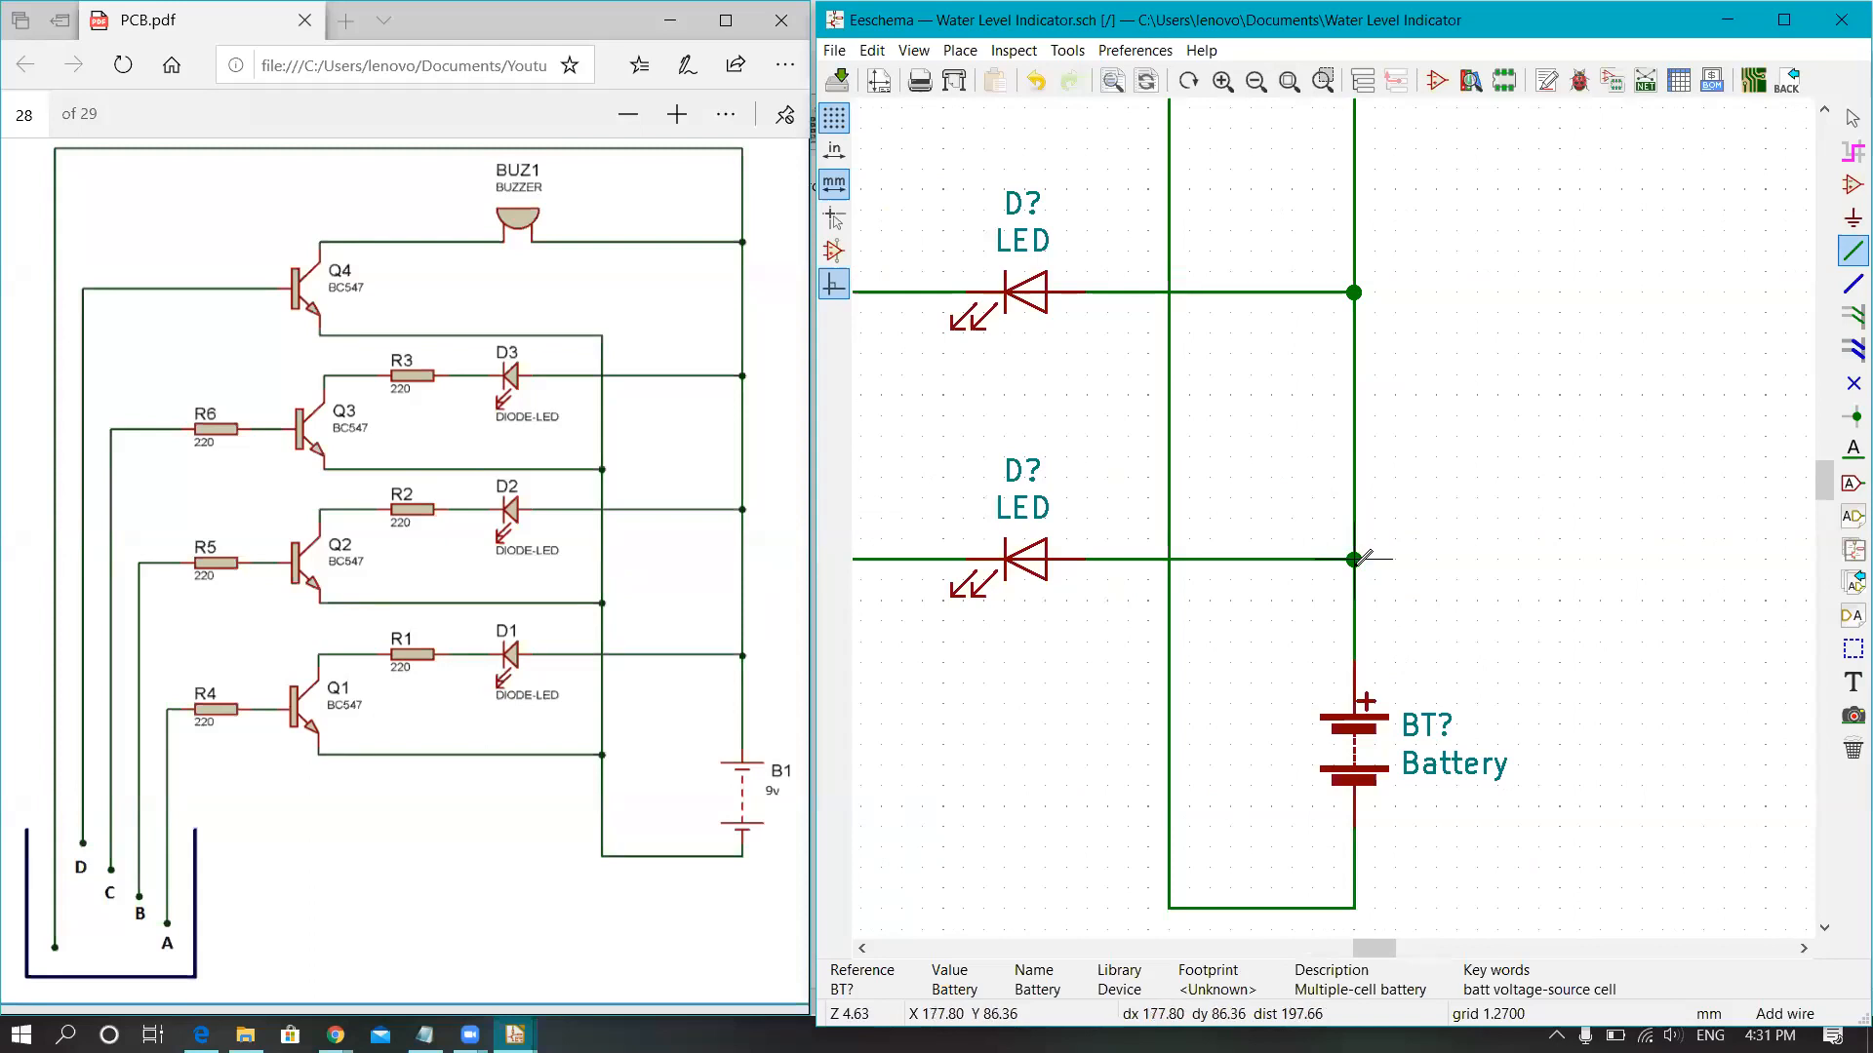
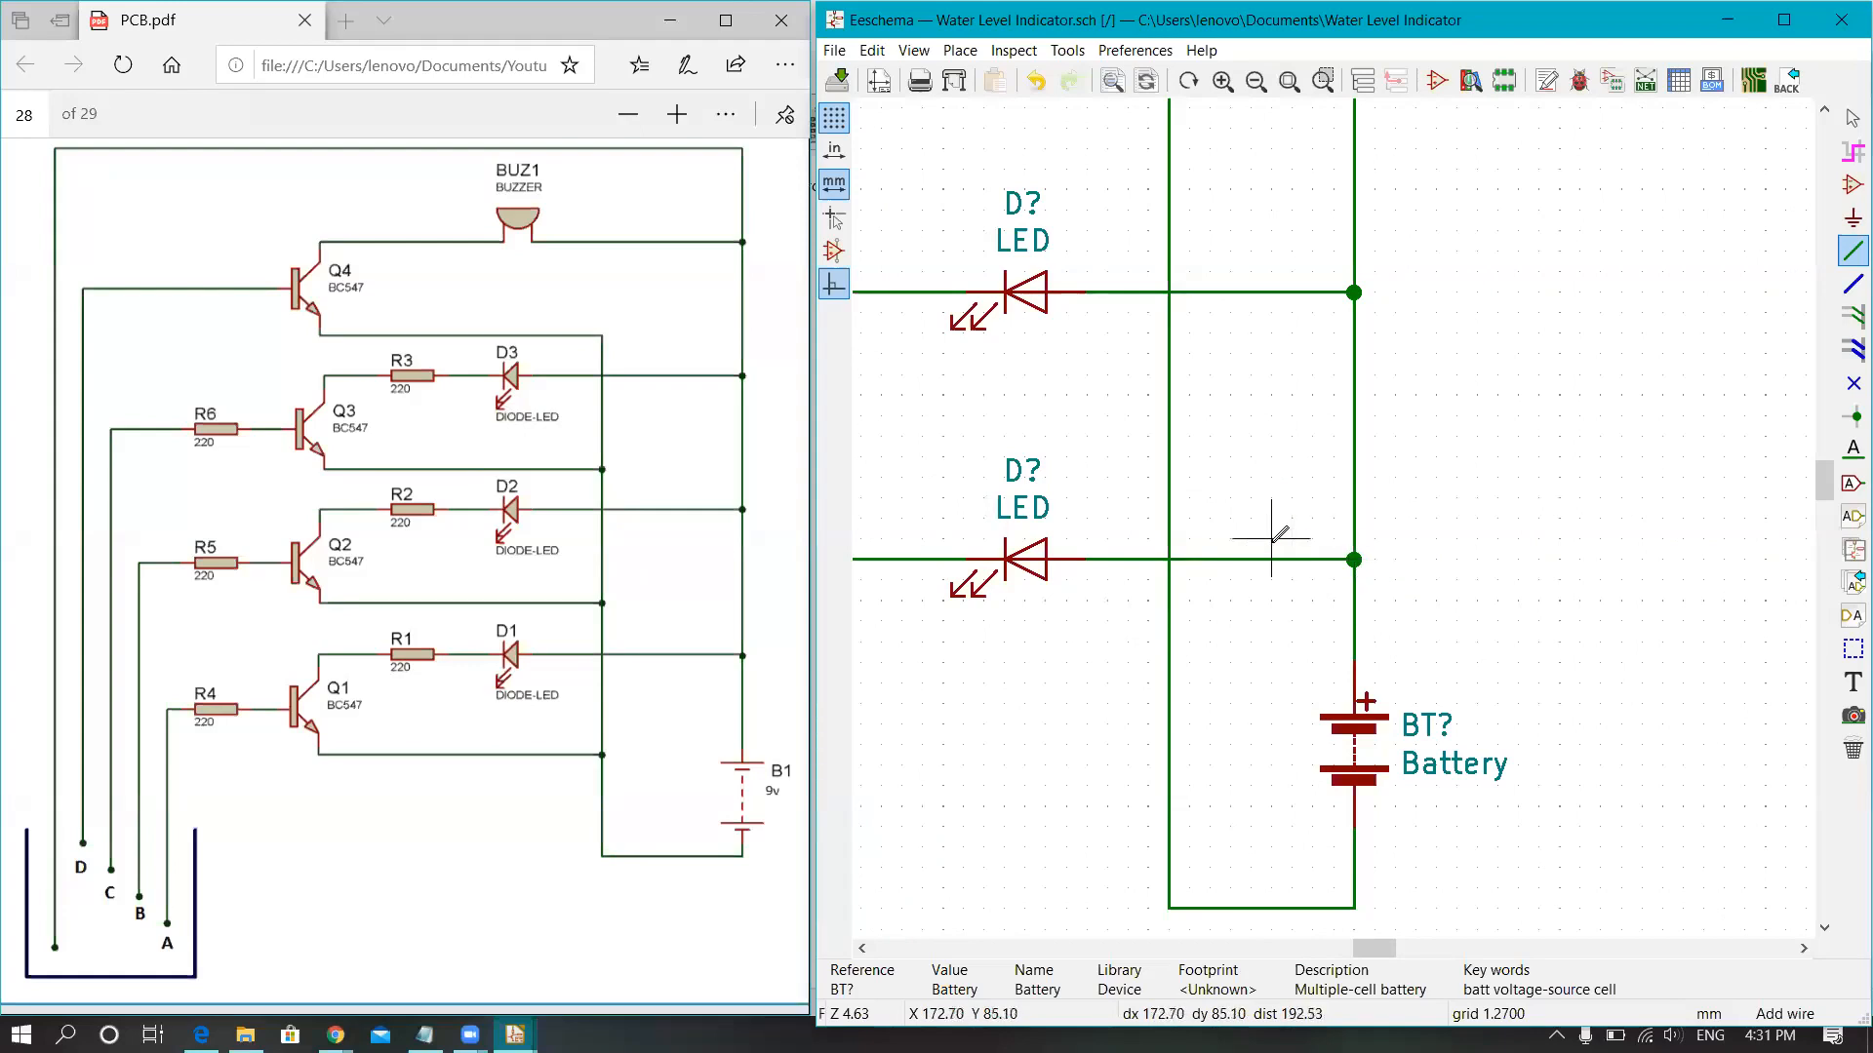
scroll(1358, 544, "down", 3)
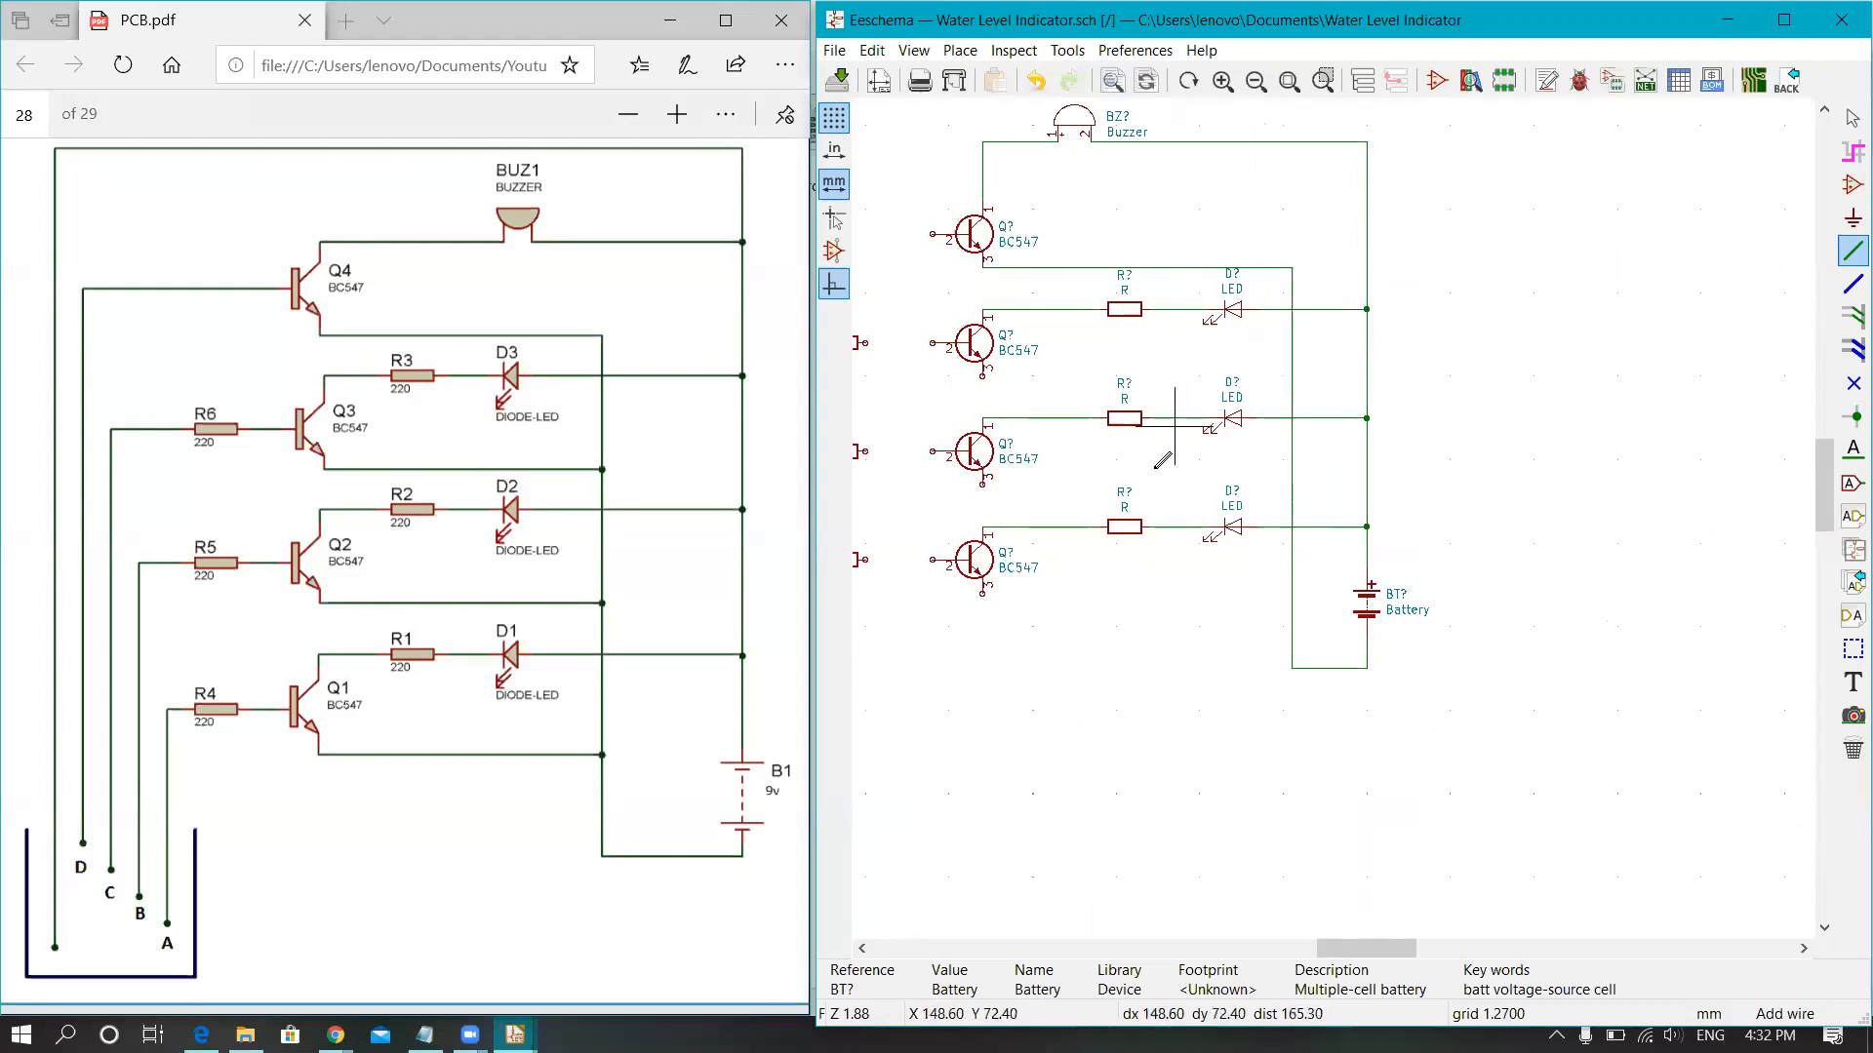
Step: Wire the emitters of the three lower transistors straight across to the vertical battery negative wire
left_click(983, 375)
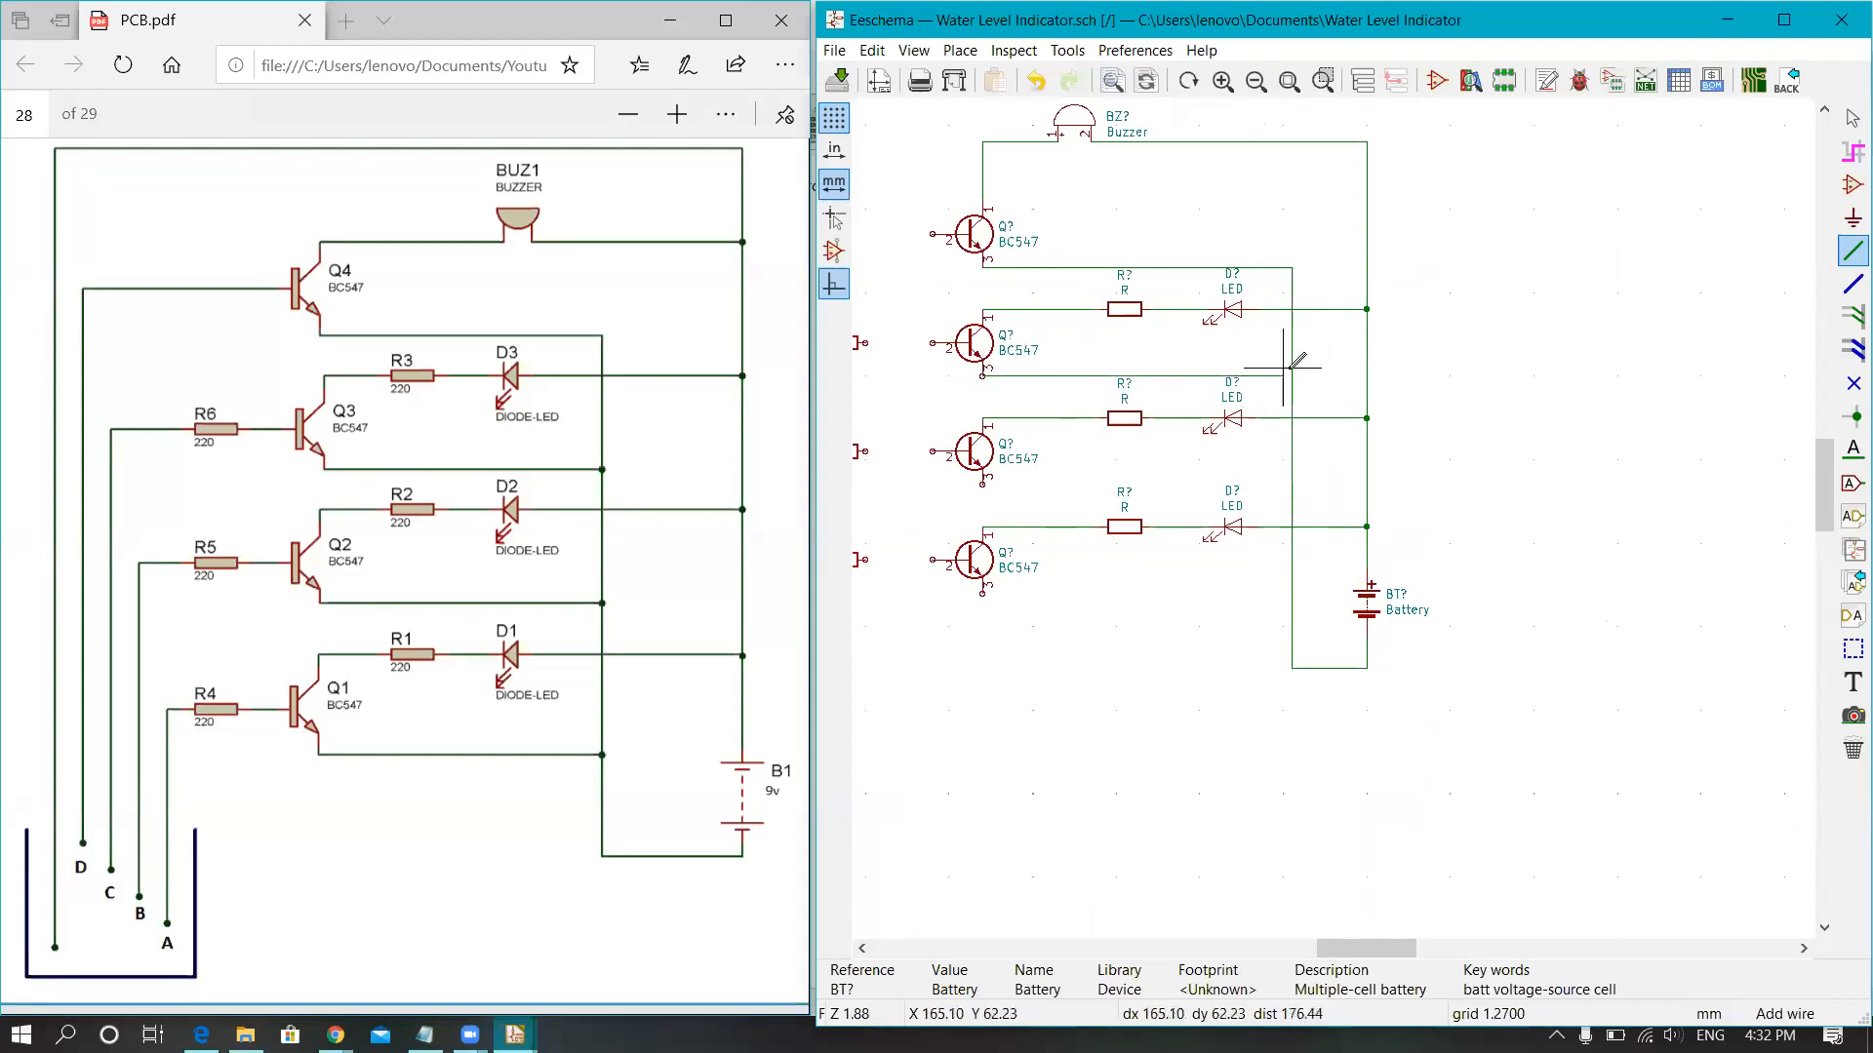
left_click(1292, 375)
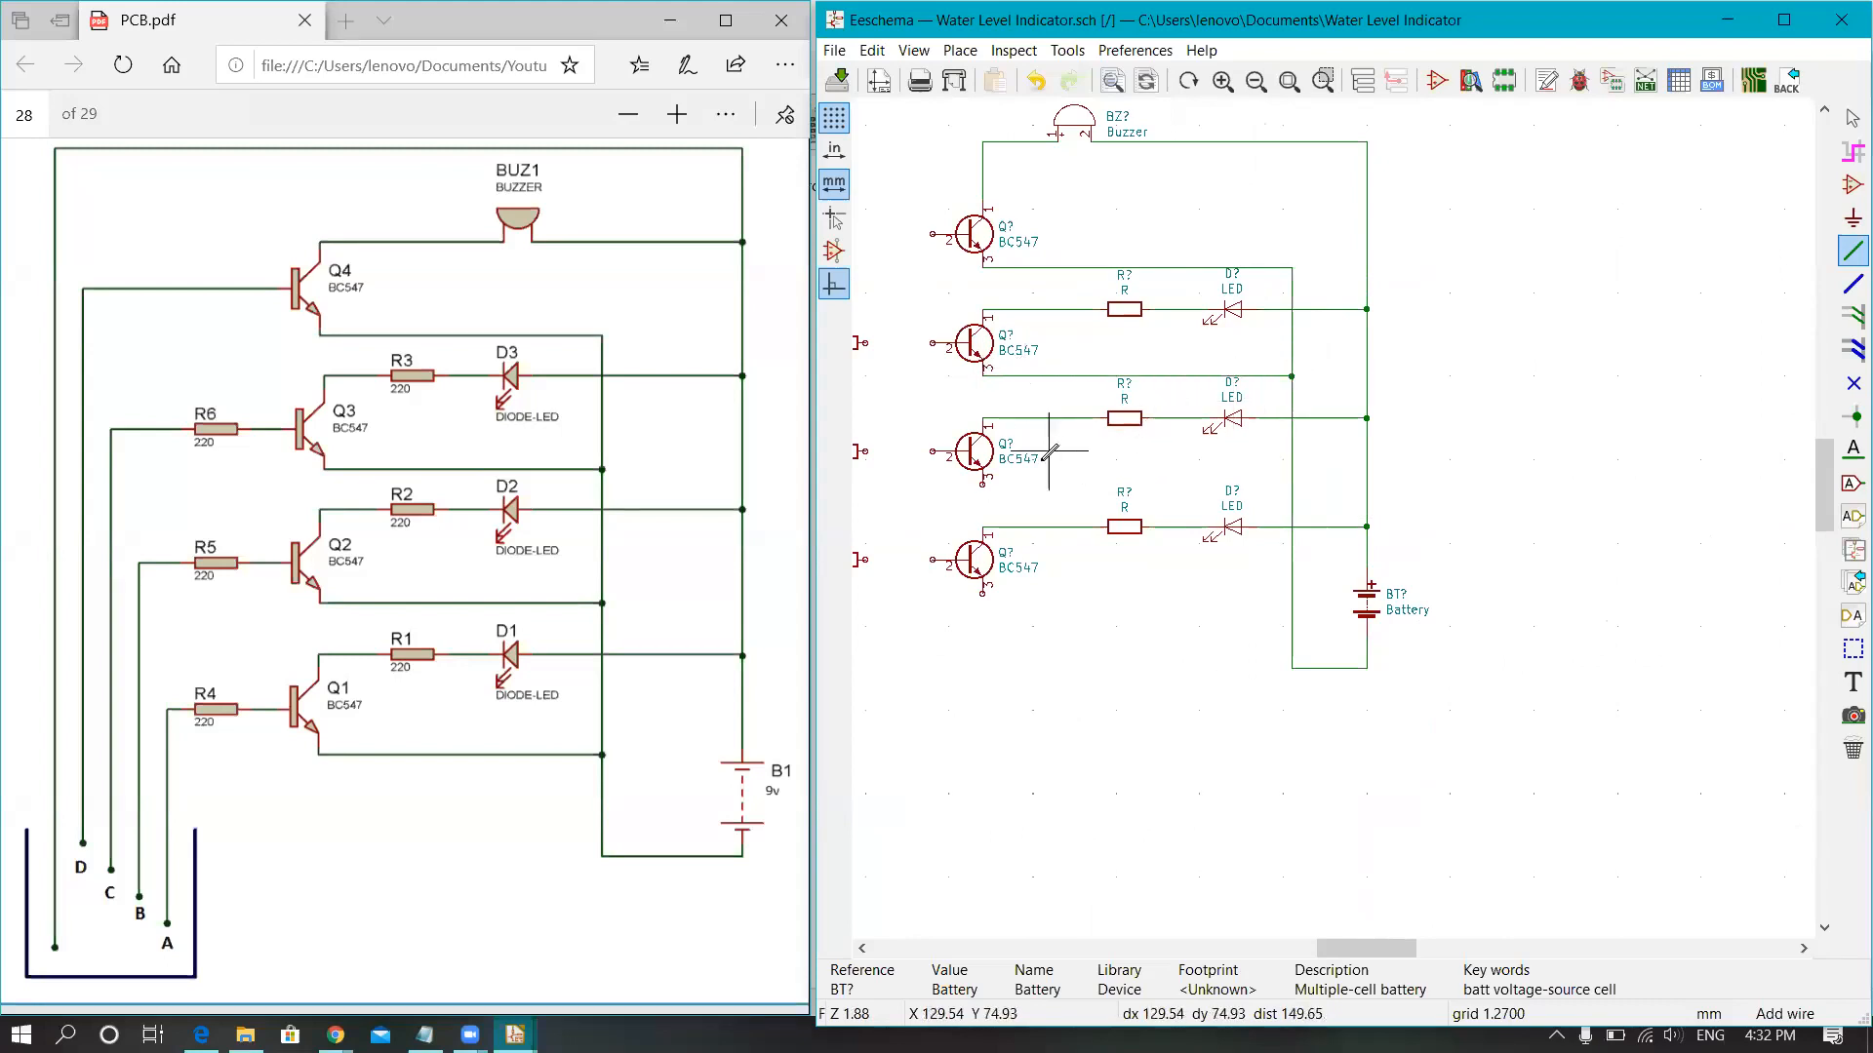
left_click(983, 485)
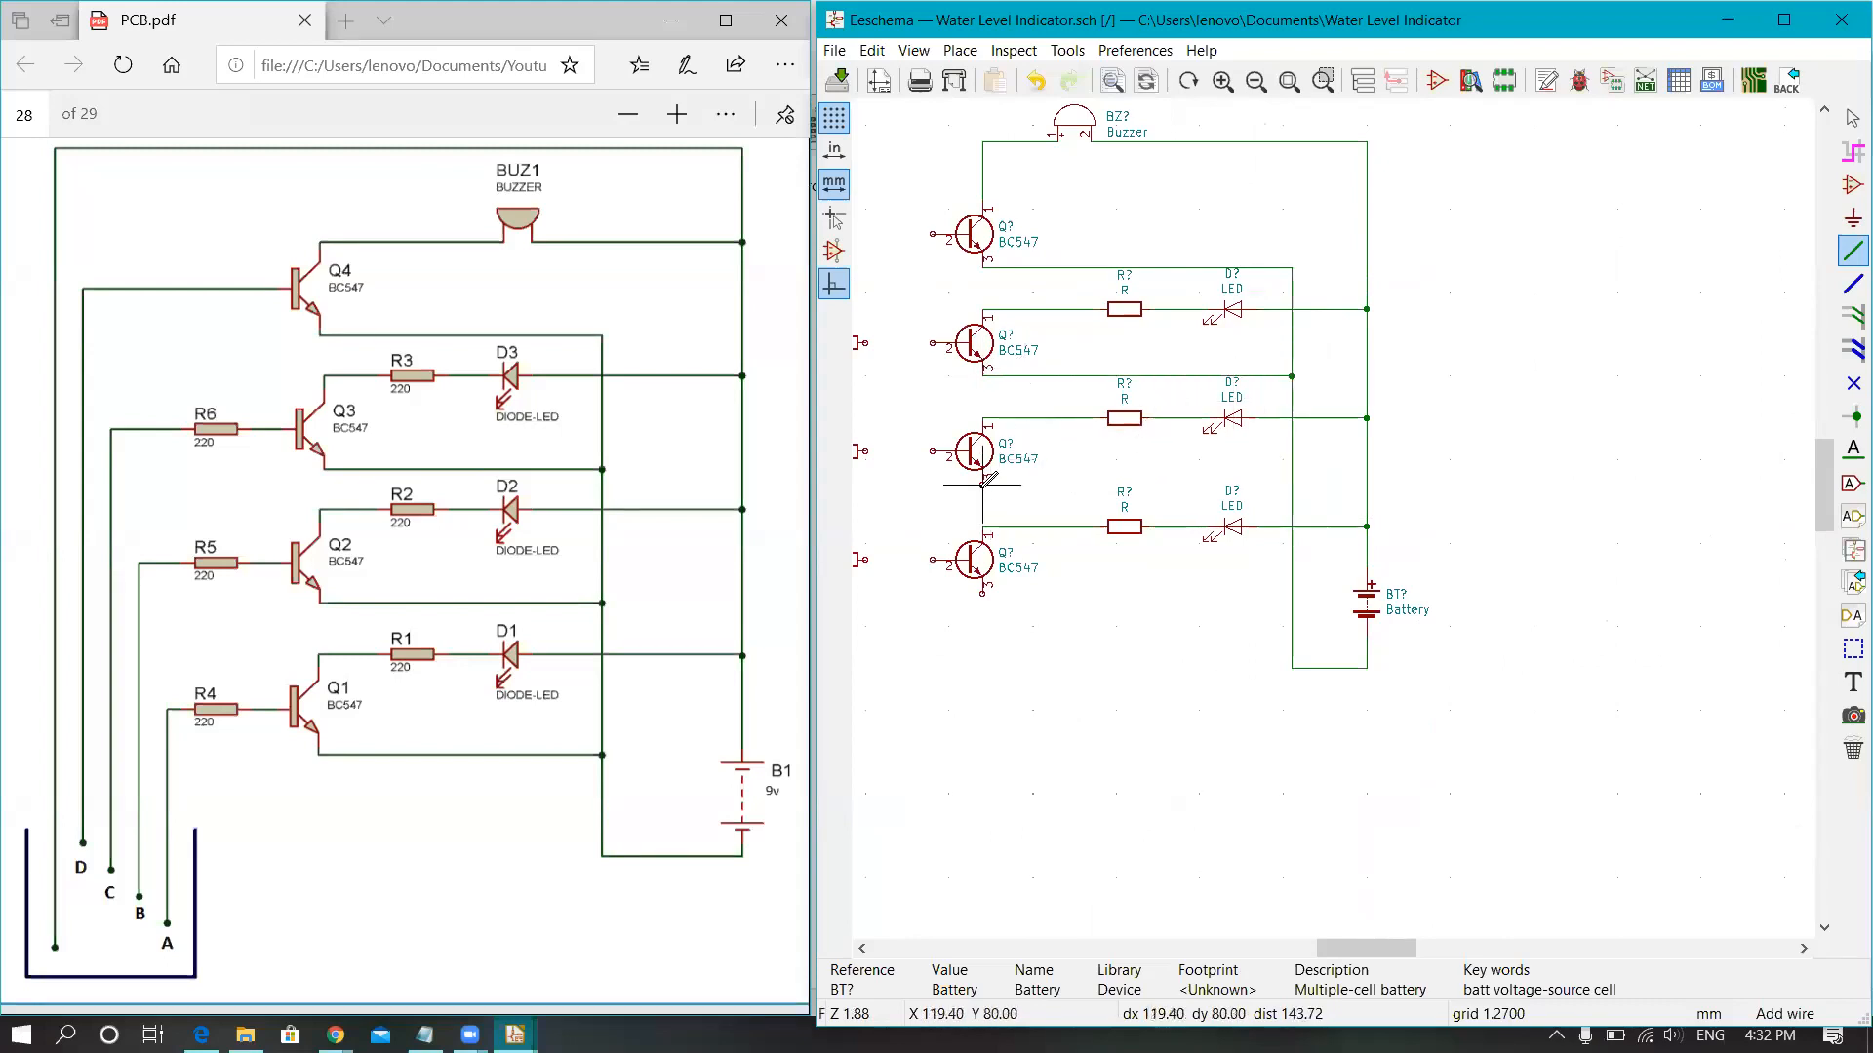
left_click(1291, 484)
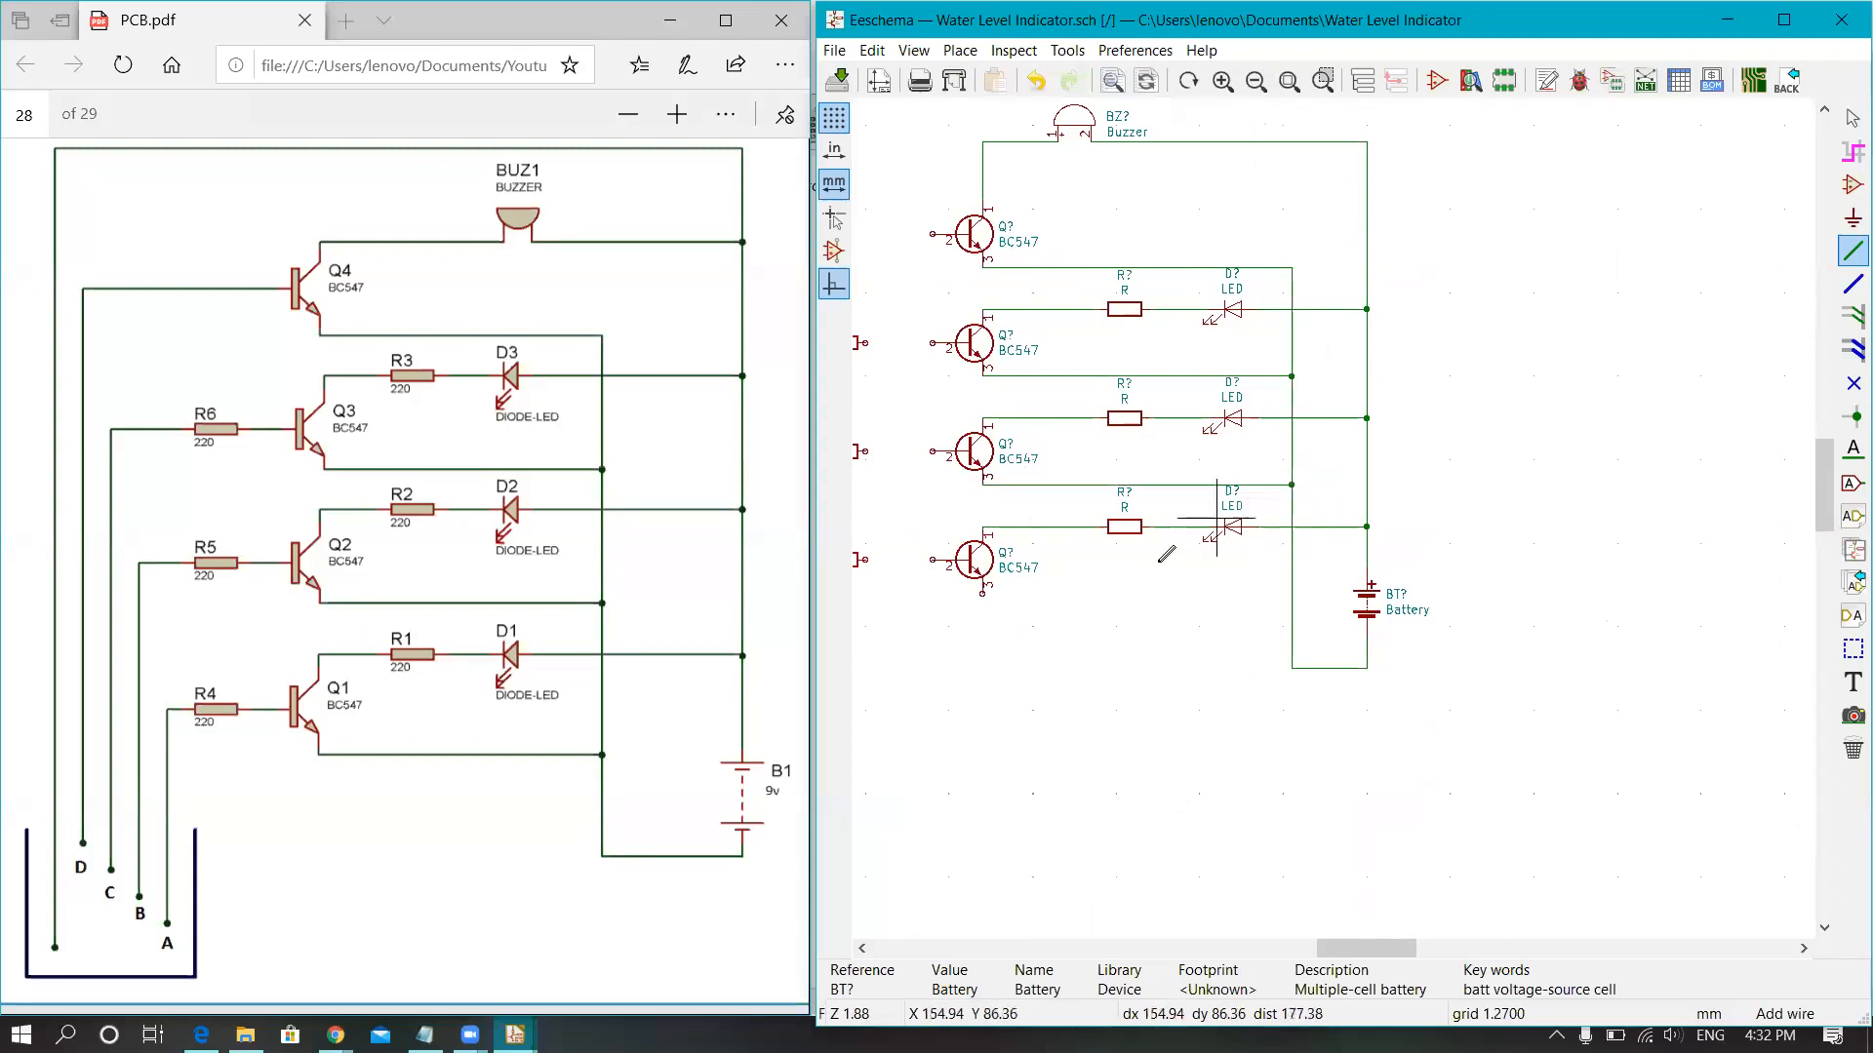
left_click(982, 593)
left_click(1291, 592)
Step: Wire the right ends of the three left-hand resistors to the bases of the three lower transistors
scroll(1141, 586, "down", 1)
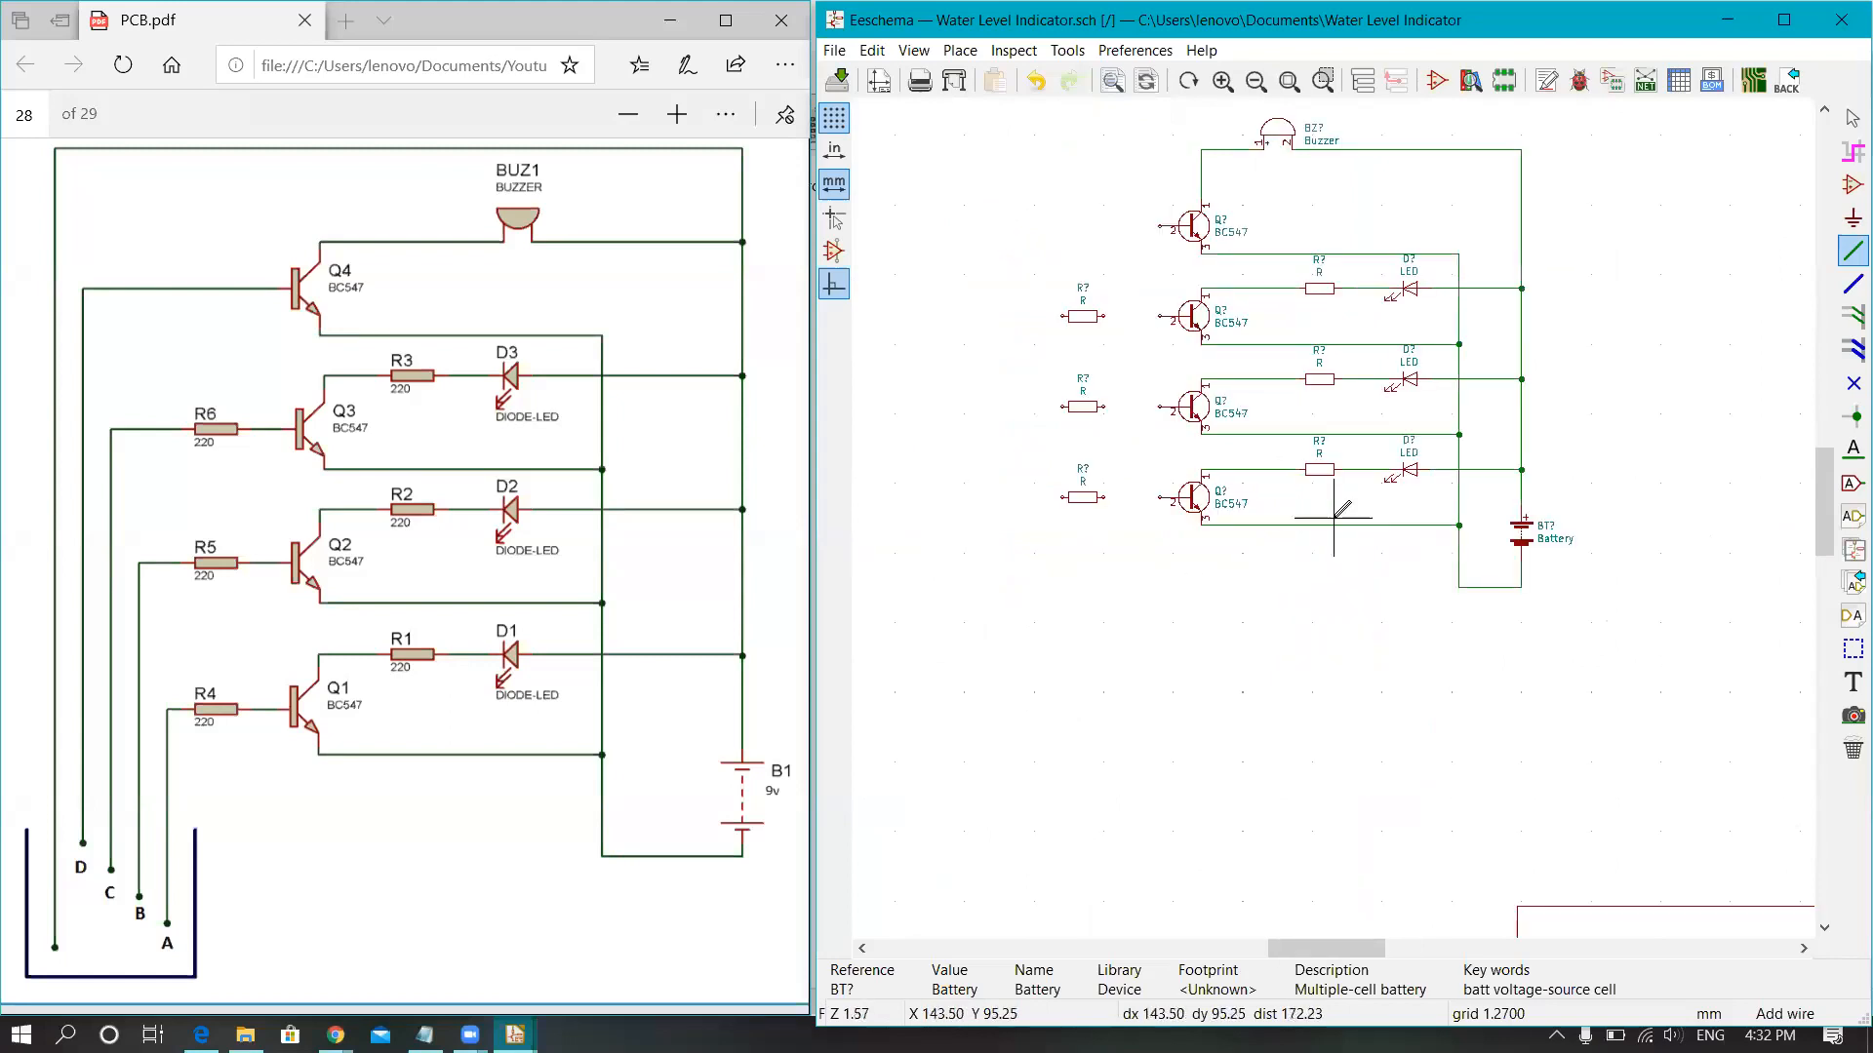
scroll(1131, 281, "up", 5)
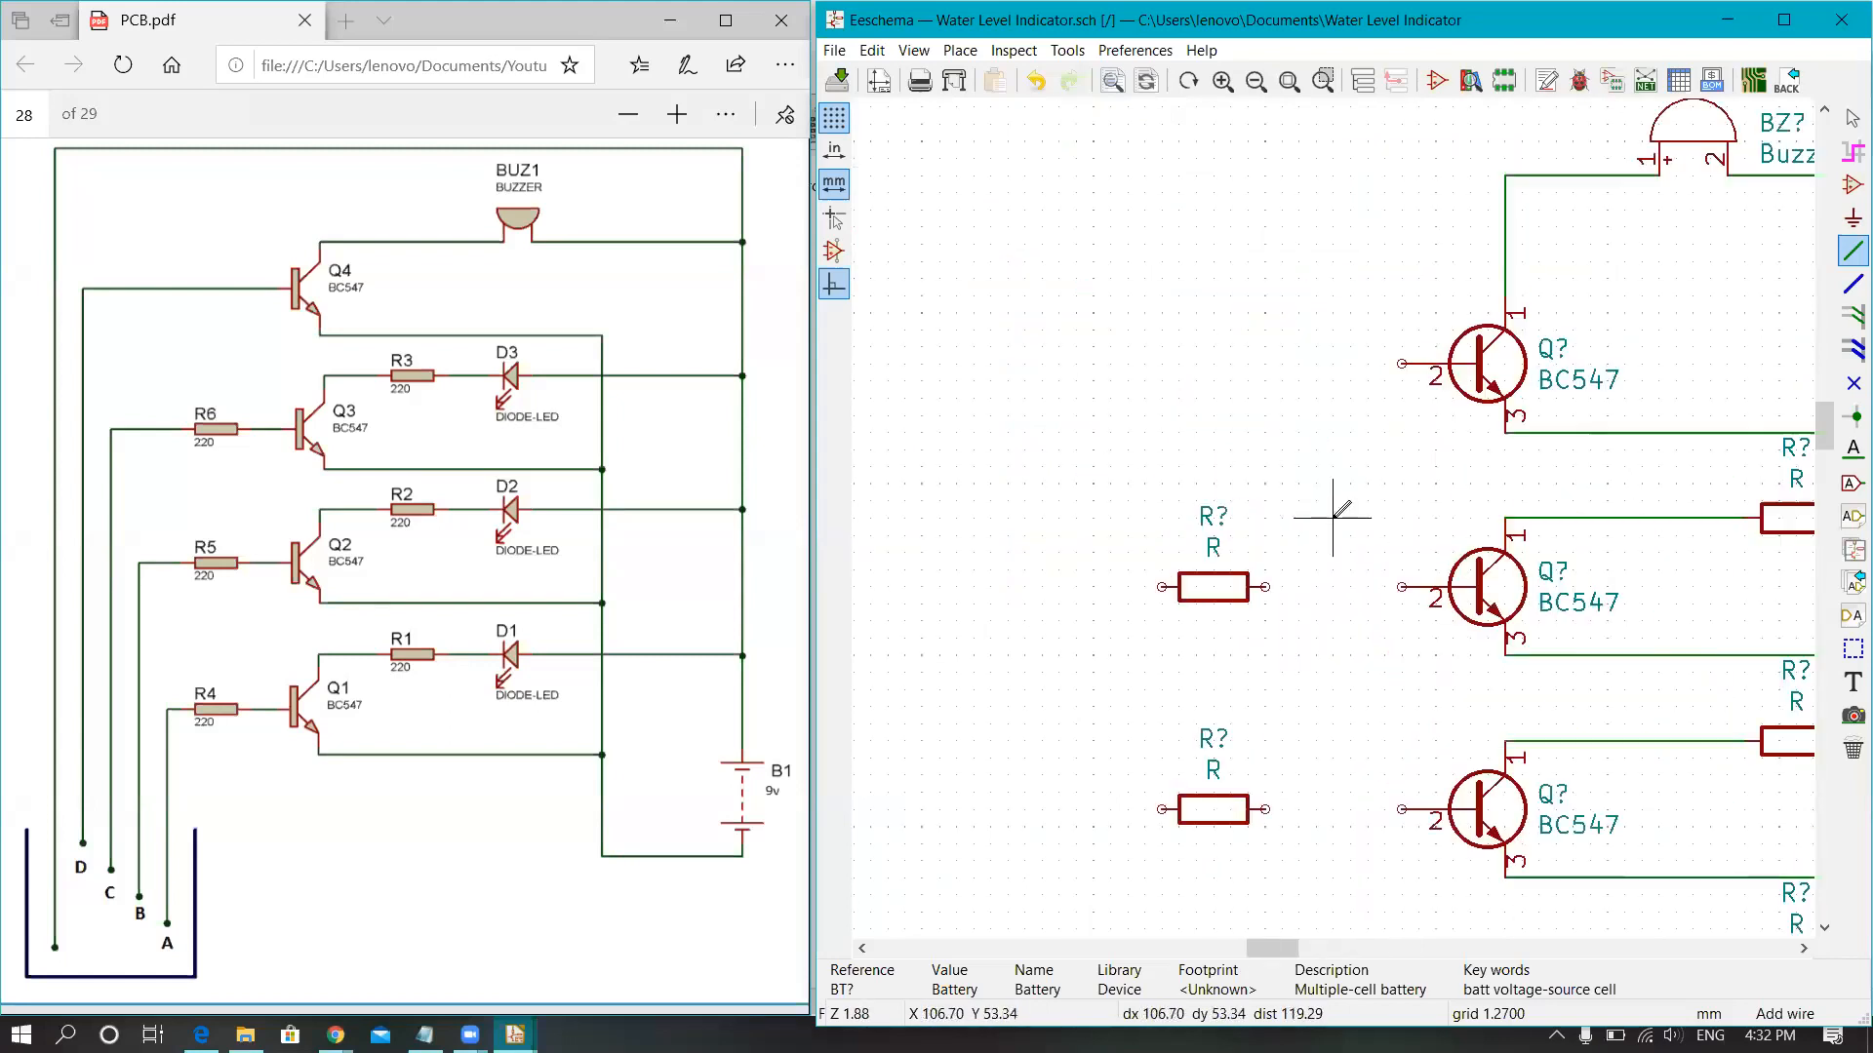
left_click(1103, 316)
left_click(1402, 586)
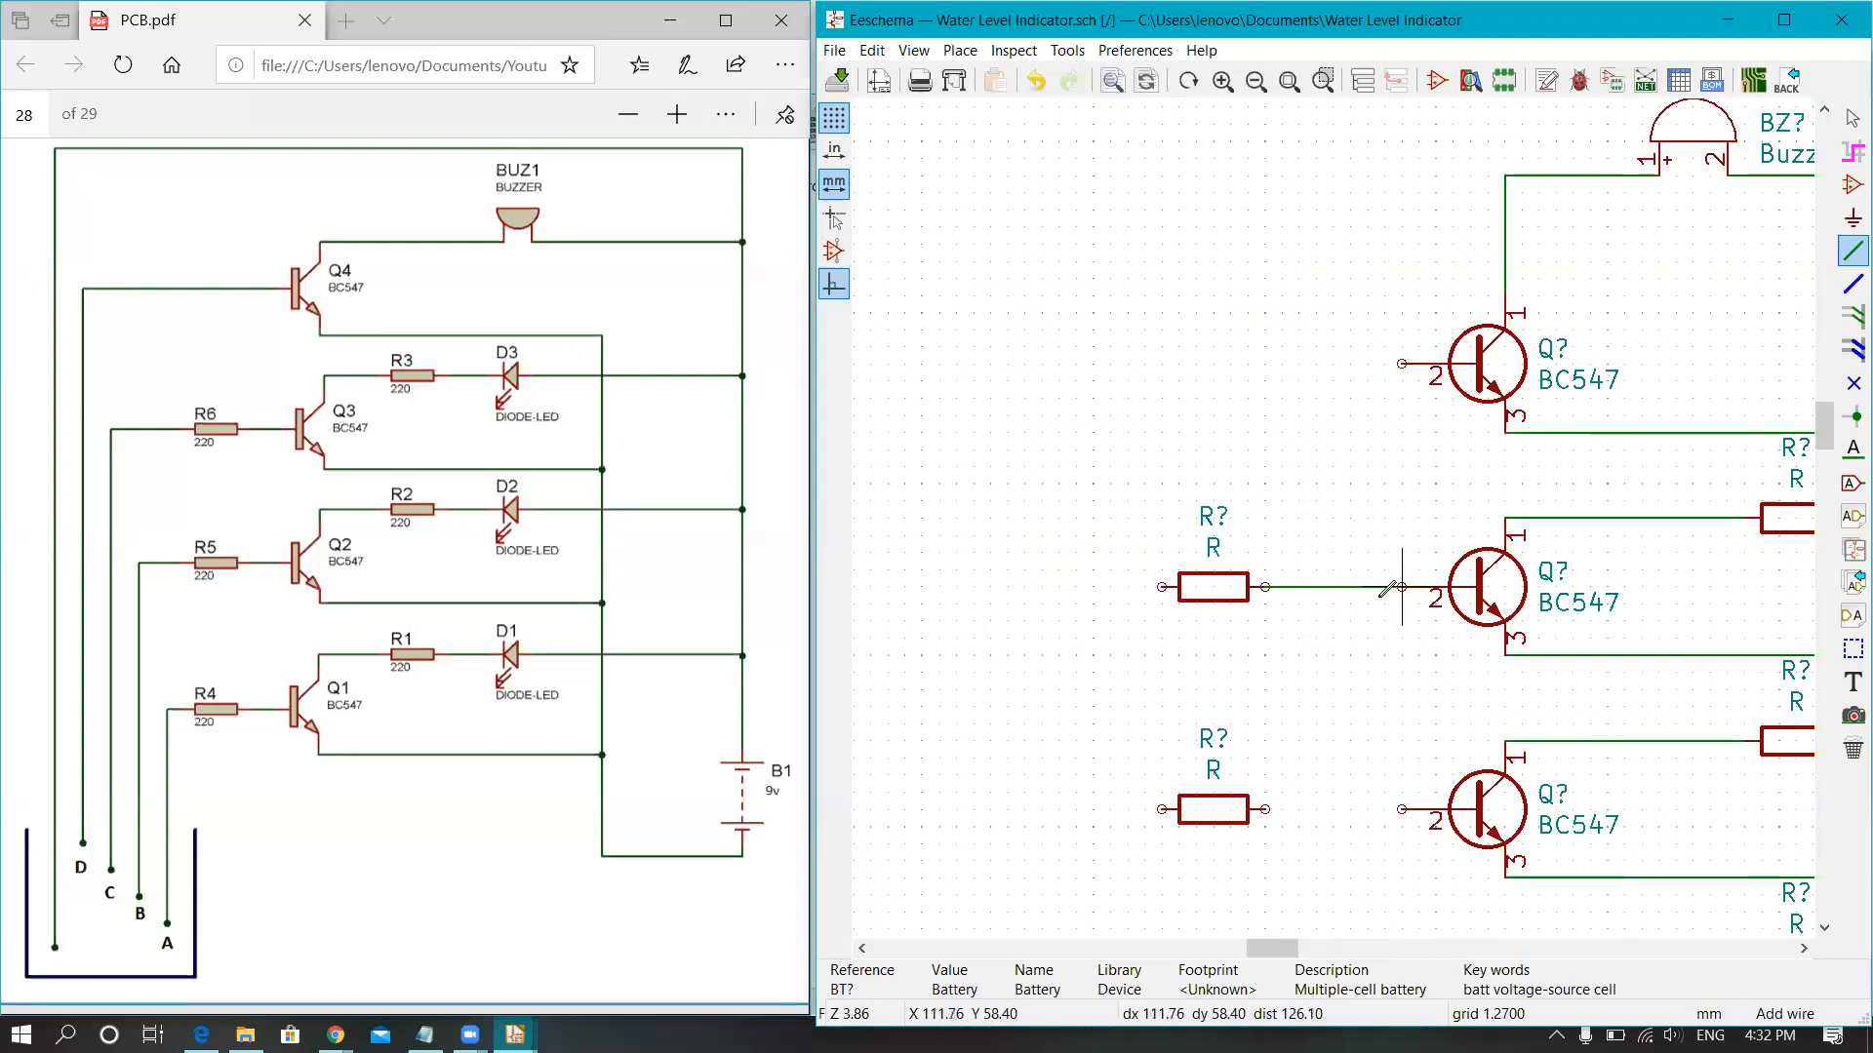
left_click(1265, 809)
left_click(1403, 809)
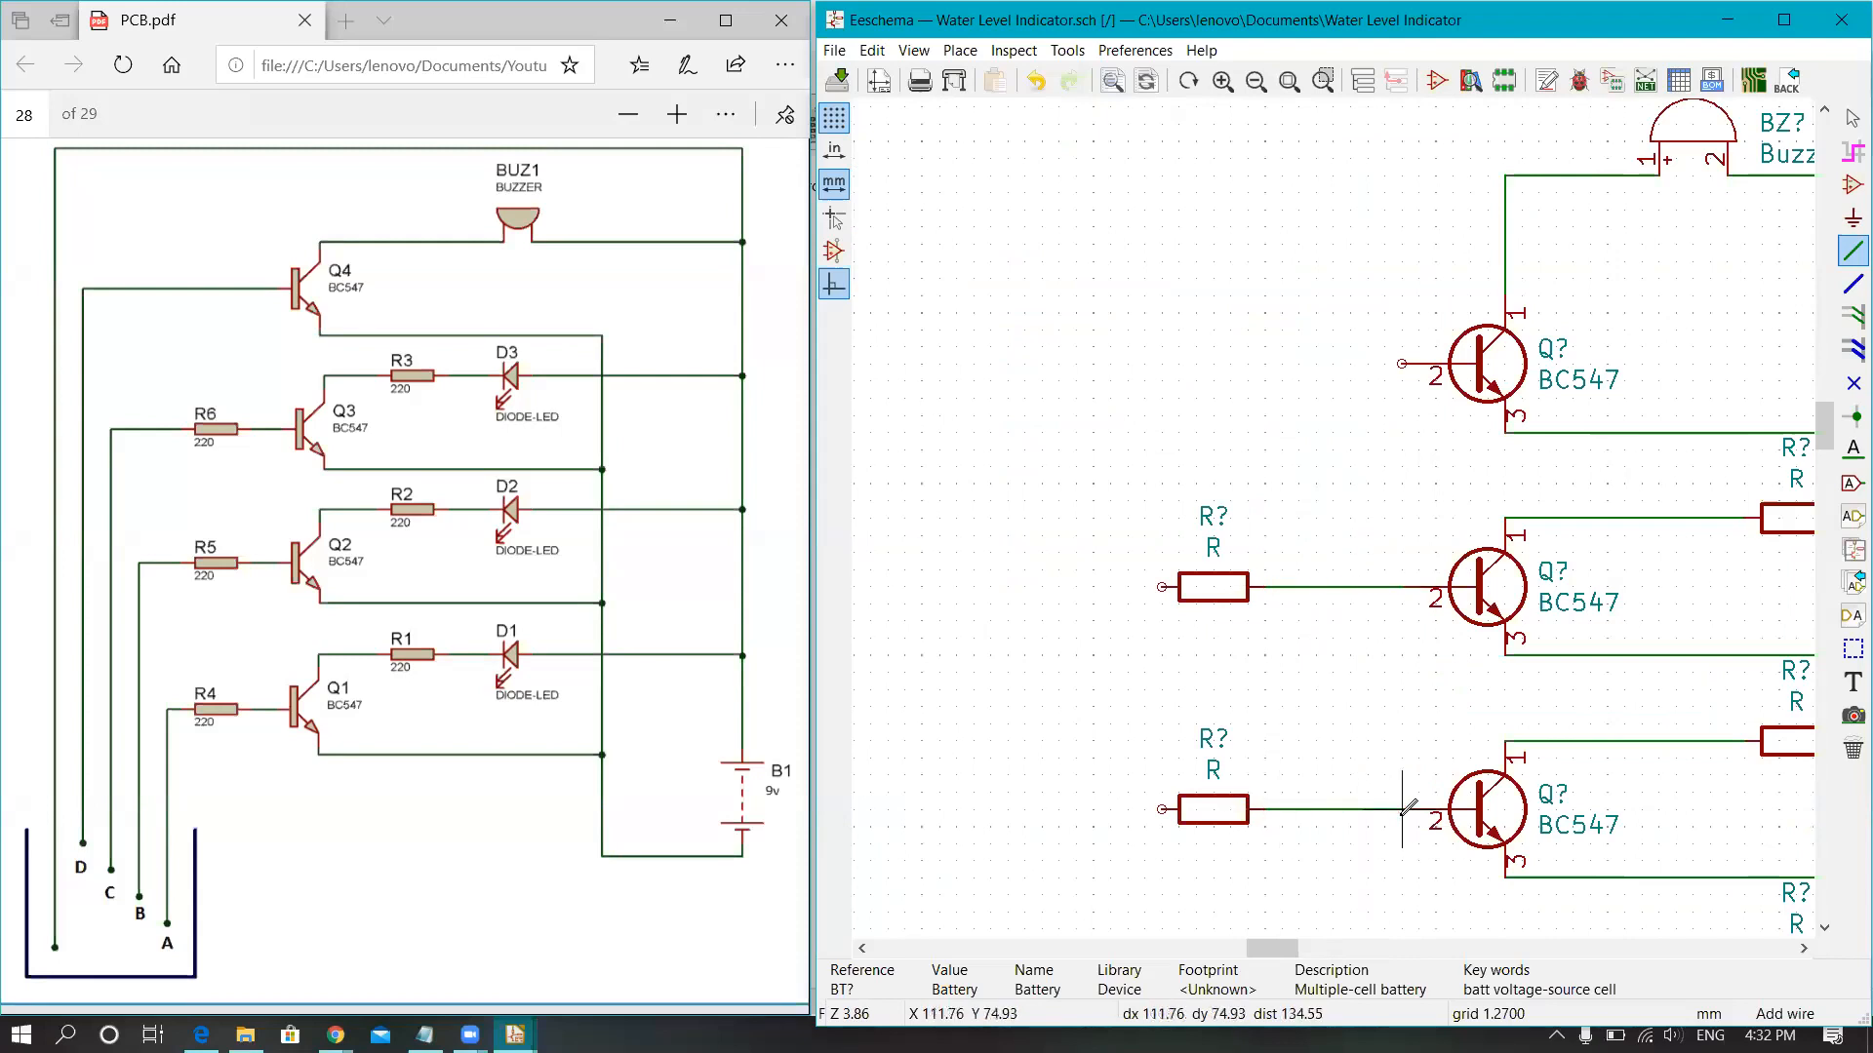
scroll(1403, 809, "down", 5)
scroll(1286, 596, "up", 5)
left_click(1316, 553)
left_click(1453, 553)
Step: Draw an open-topped U-shaped water tank outline with graphic lines, below and to the left of the left-hand resistors
scroll(1281, 502, "down", 3)
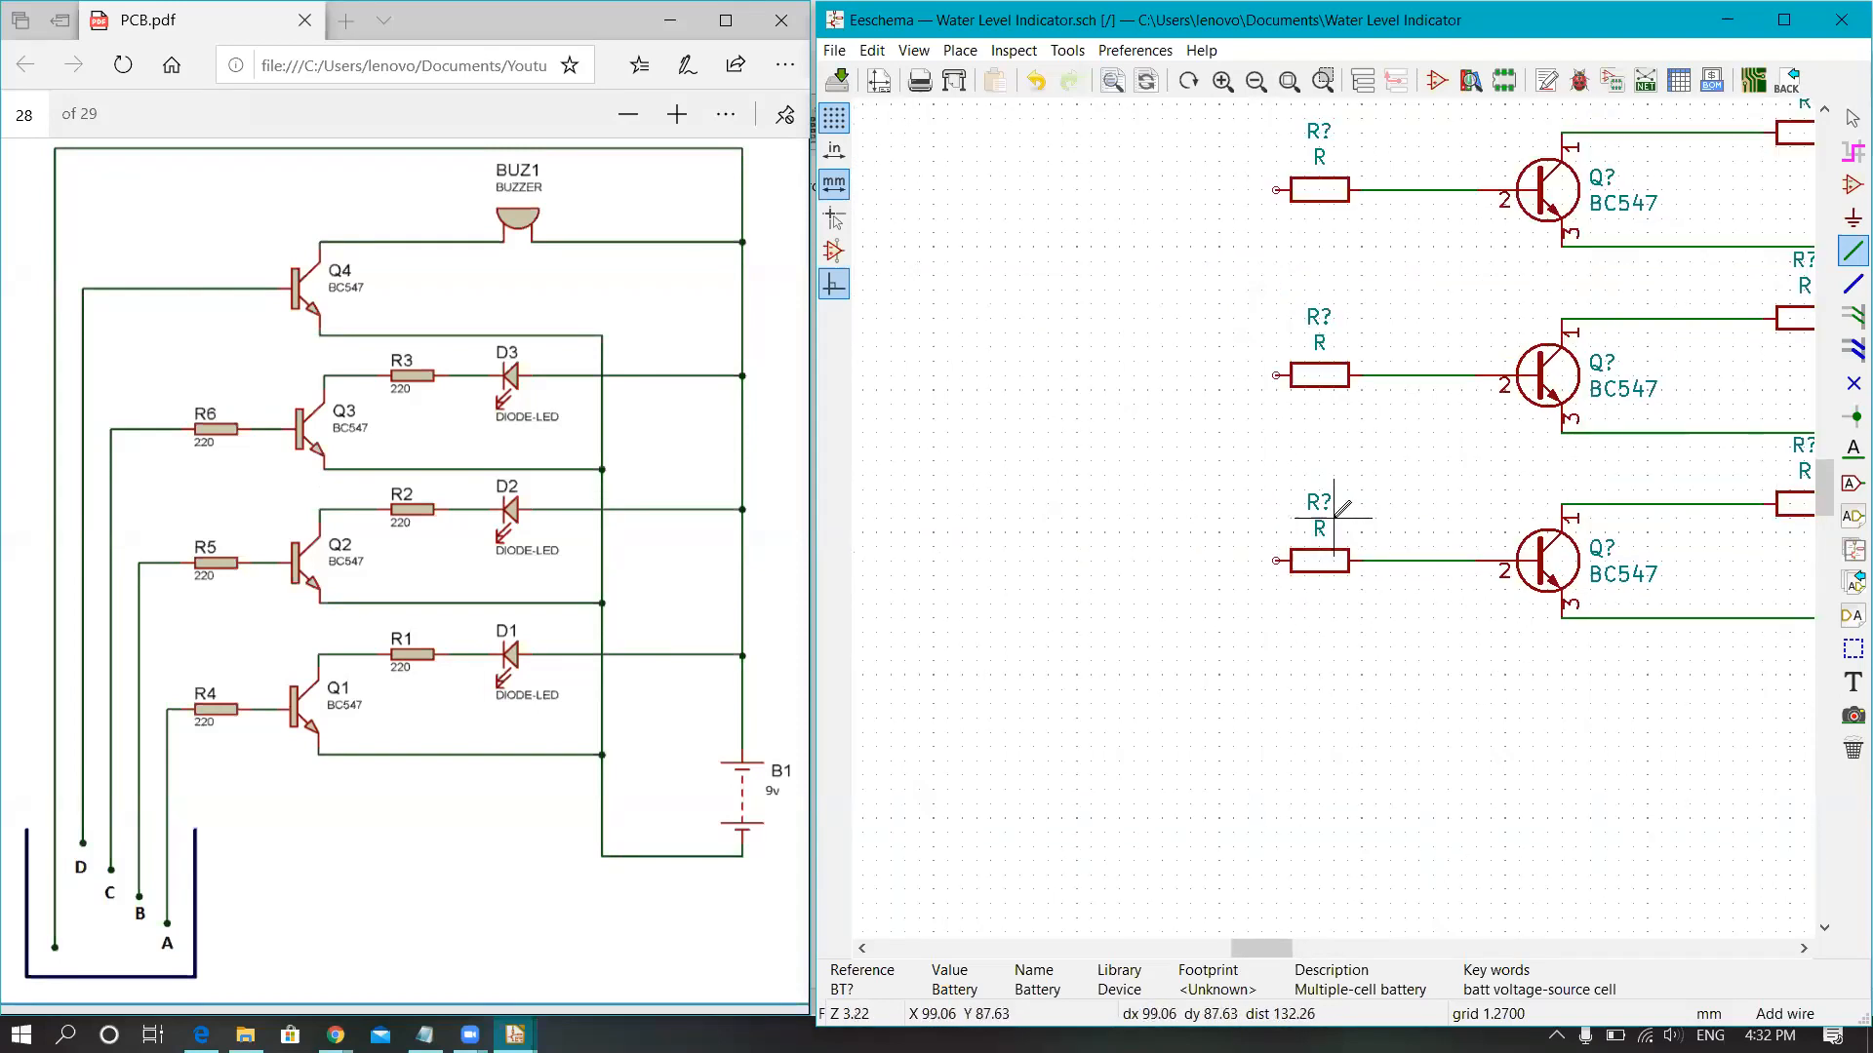
scroll(1351, 497, "up", 1)
scroll(1333, 517, "up", 2)
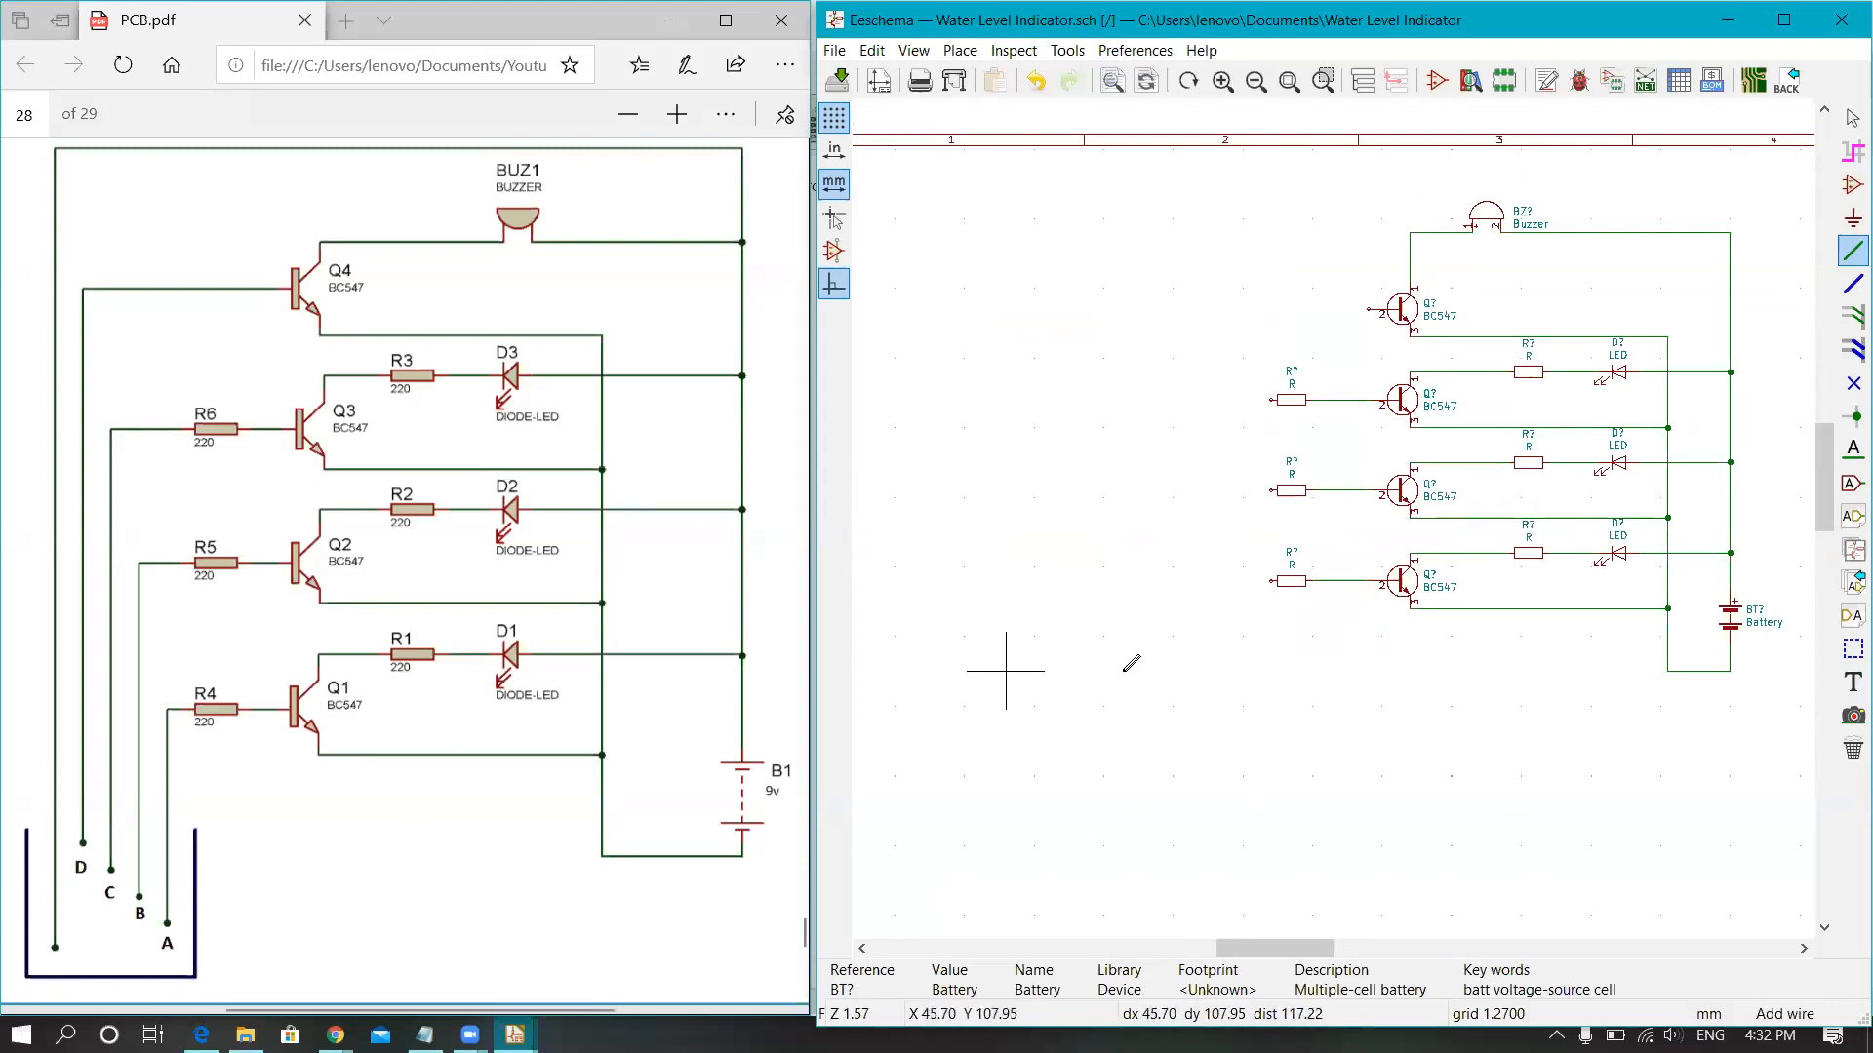
scroll(1145, 672, "down", 1)
scroll(1482, 568, "up", 1)
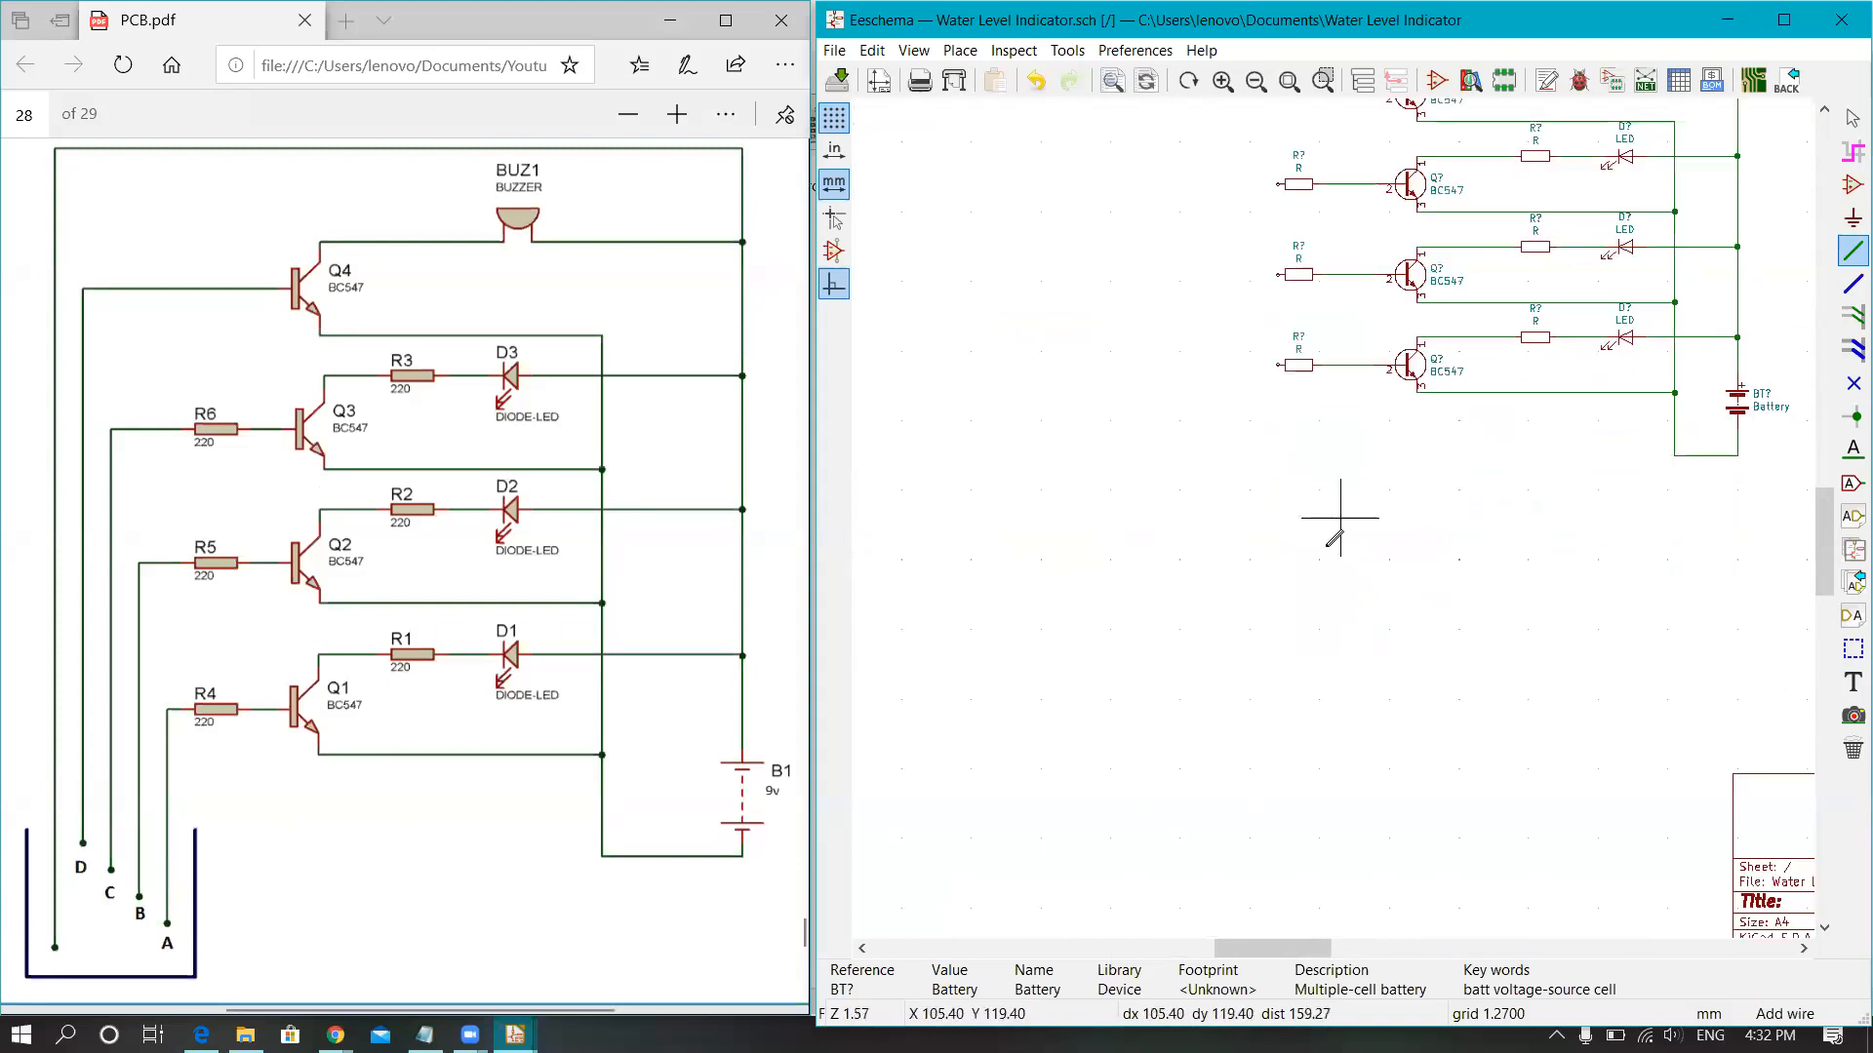
left_click(1843, 658)
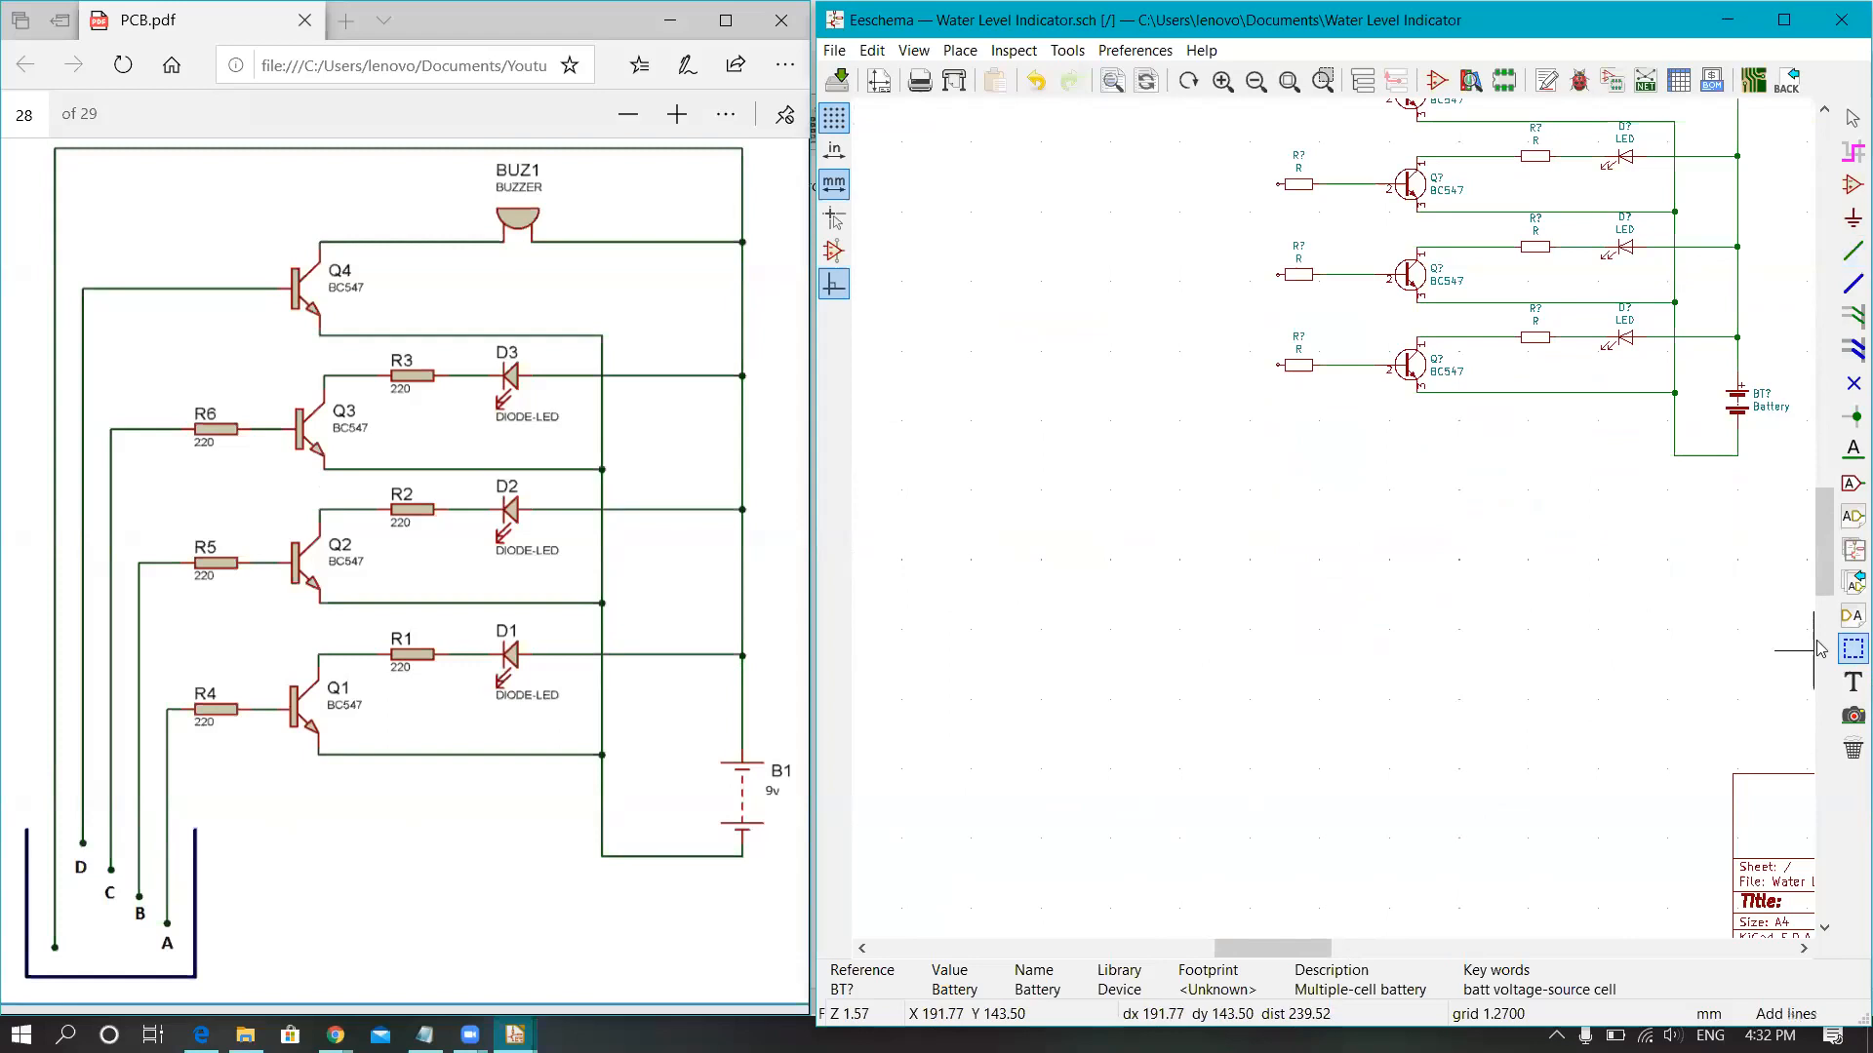
scroll(1161, 623, "down", 3)
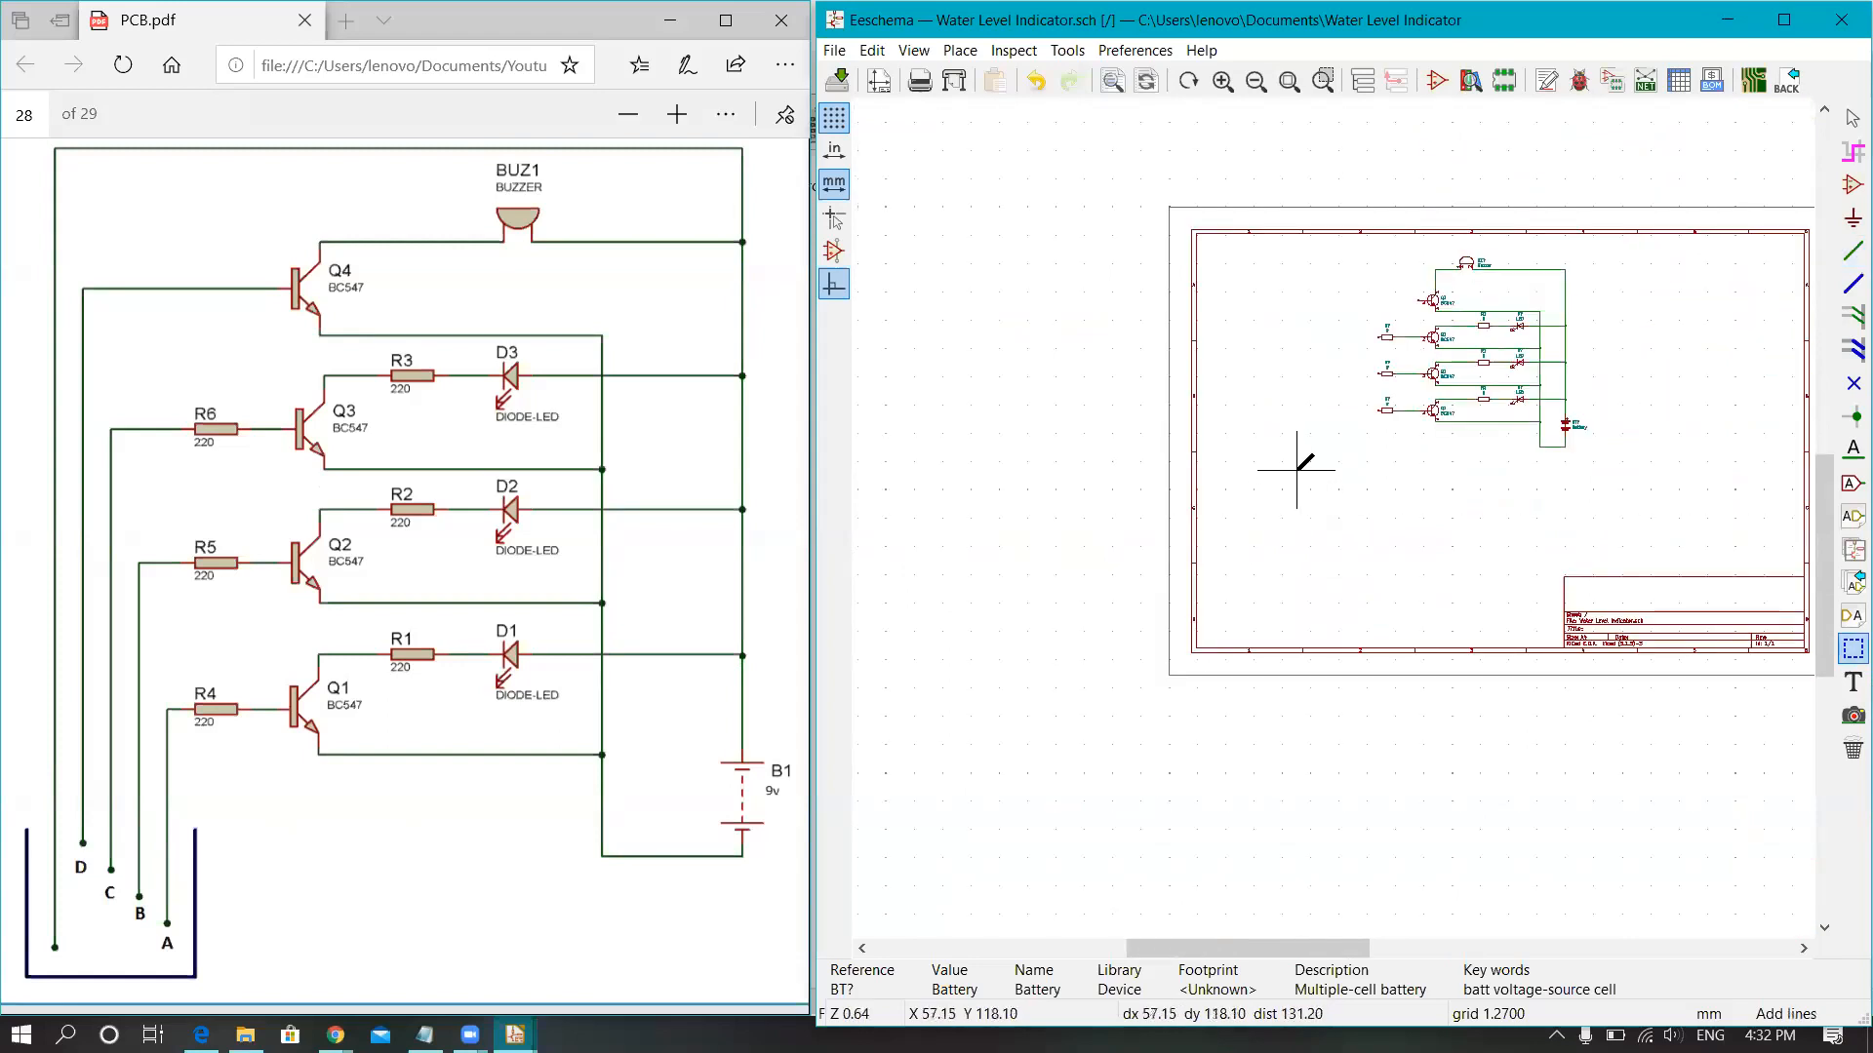
left_click(1285, 474)
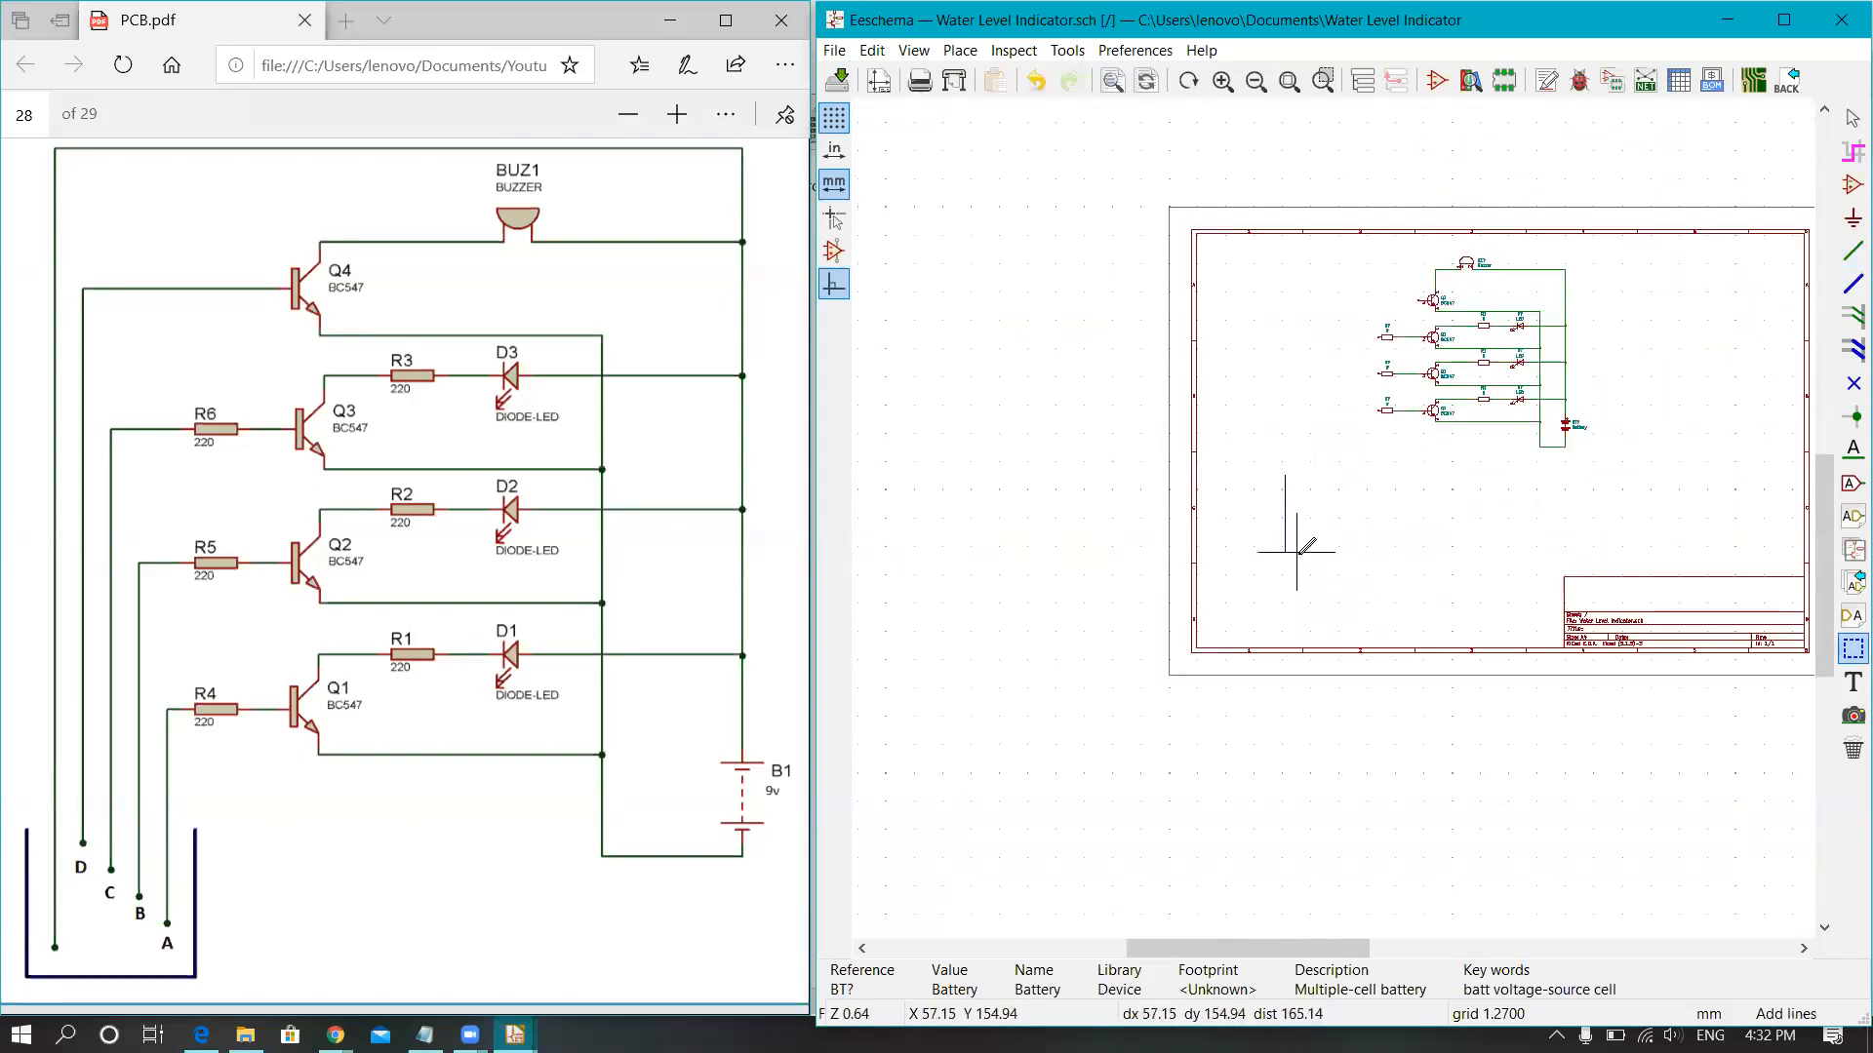
left_click(1372, 602)
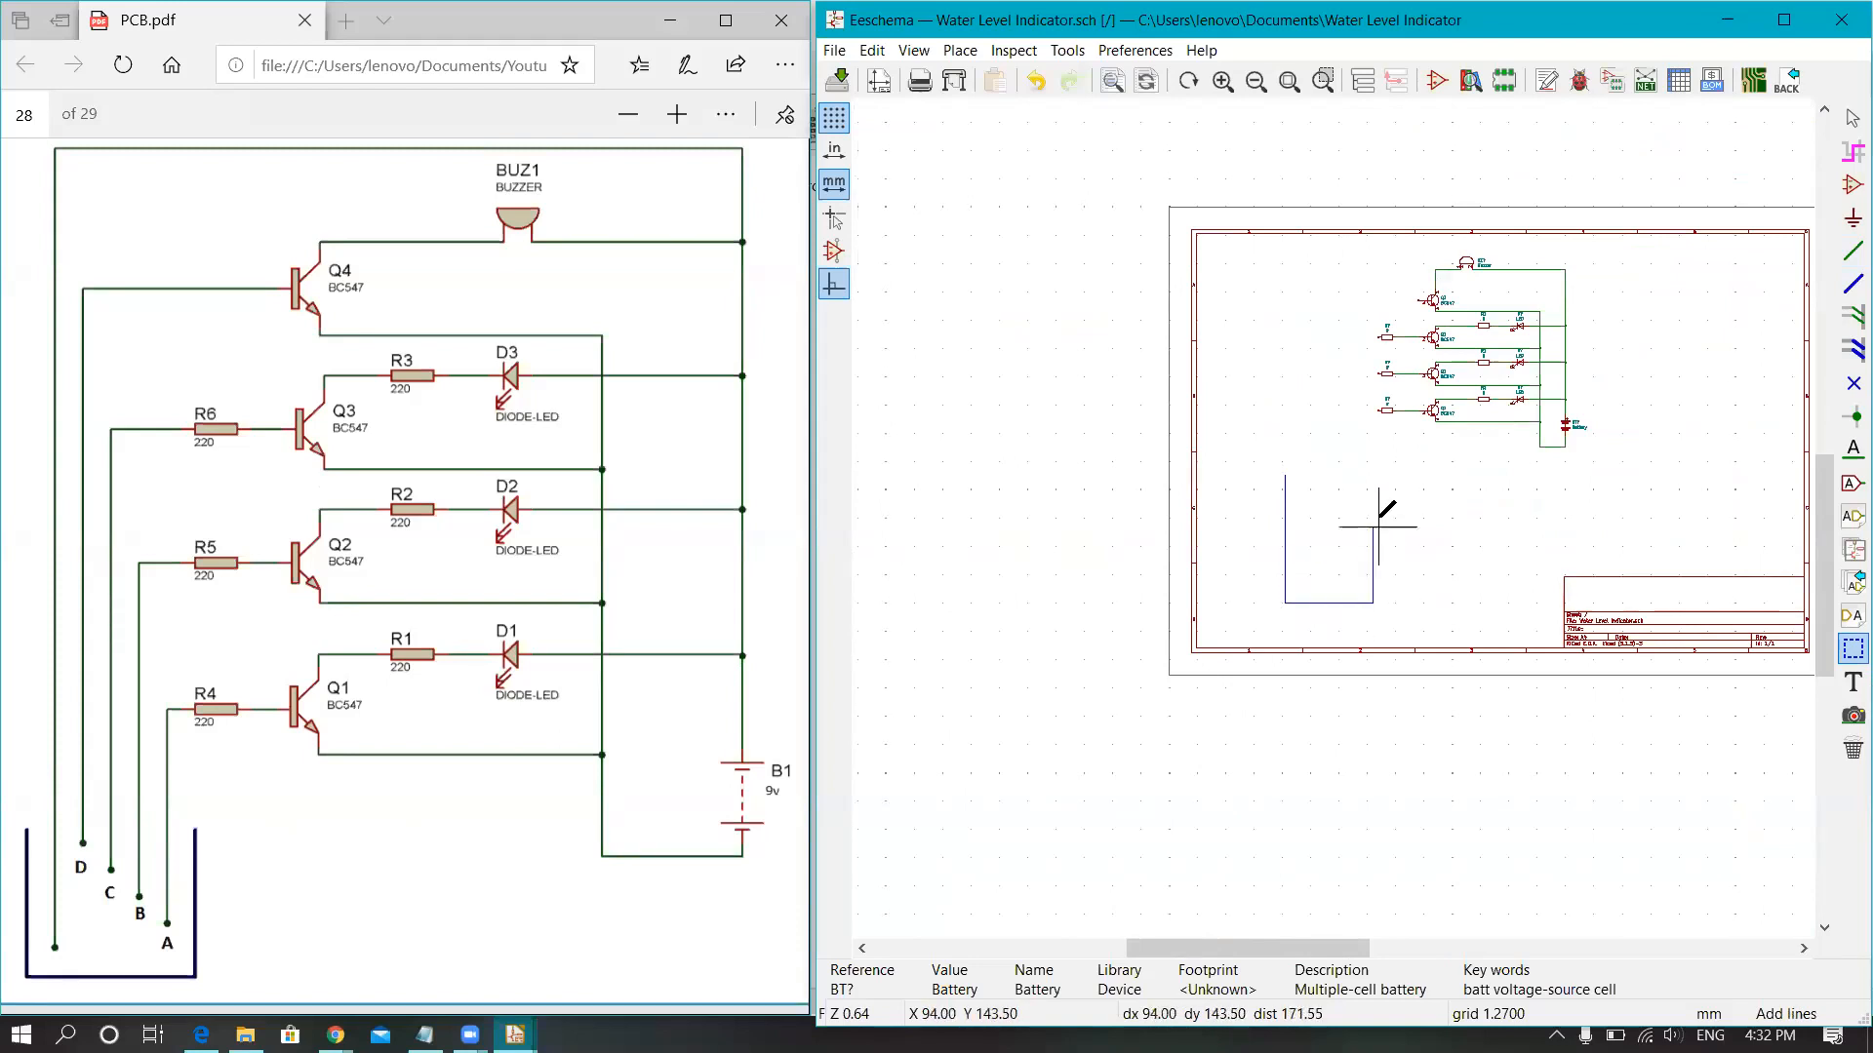
right_click(1407, 486)
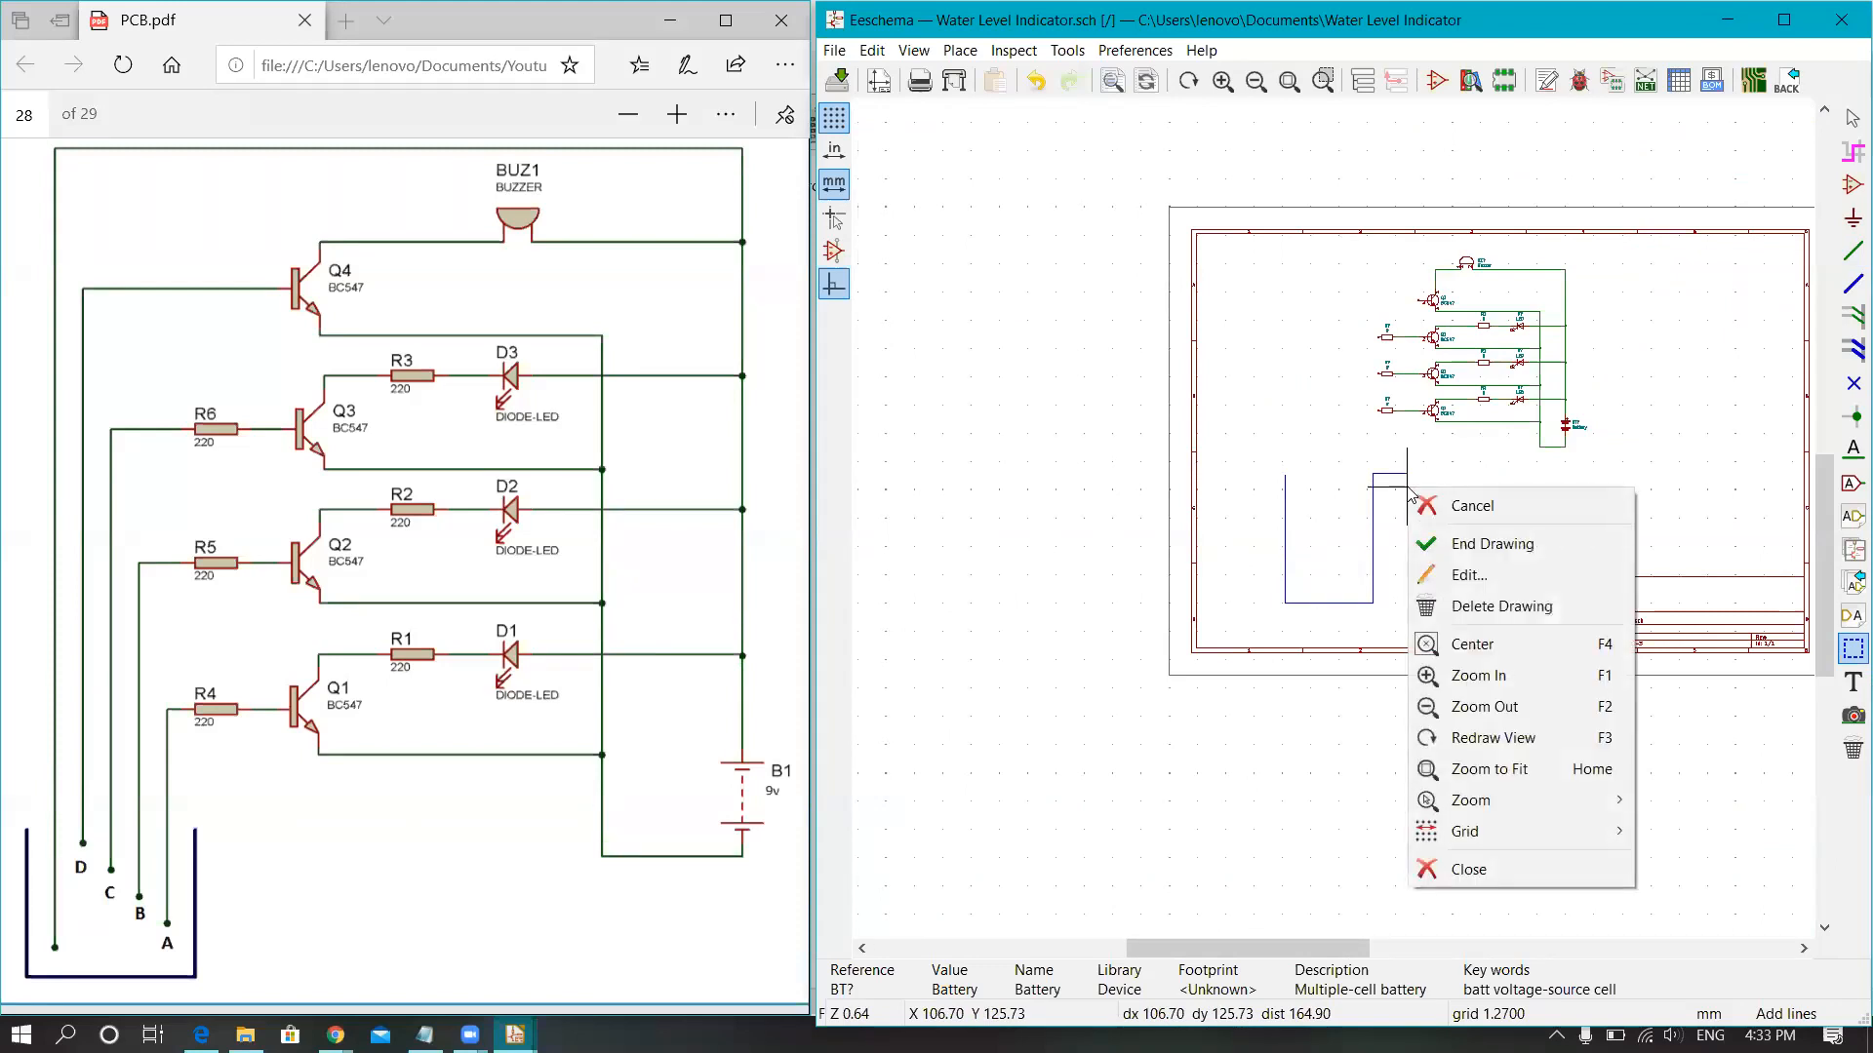
left_click(1433, 541)
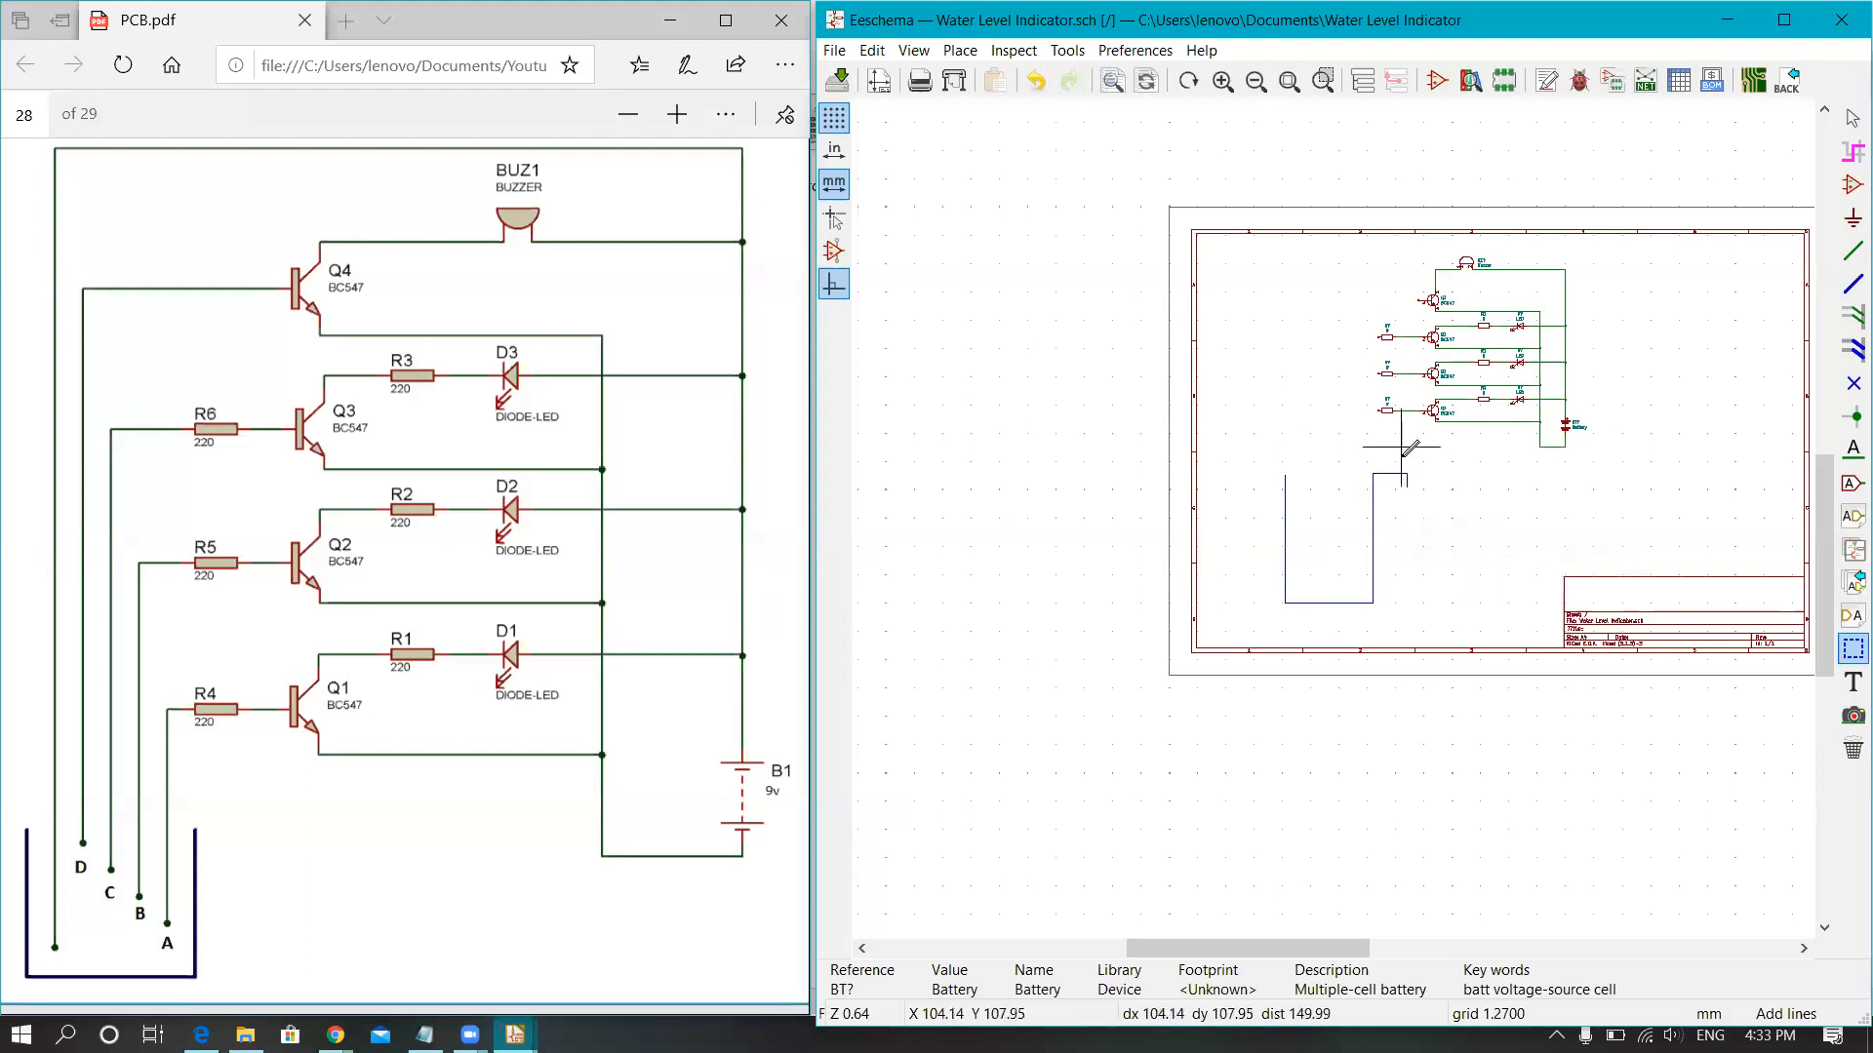
Step: Wire the lowest left-hand resistor's free end left and down into the tank, ending with an open end near the tank floor
scroll(1428, 492, "up", 1)
scroll(1332, 517, "up", 1)
scroll(1326, 510, "up", 1)
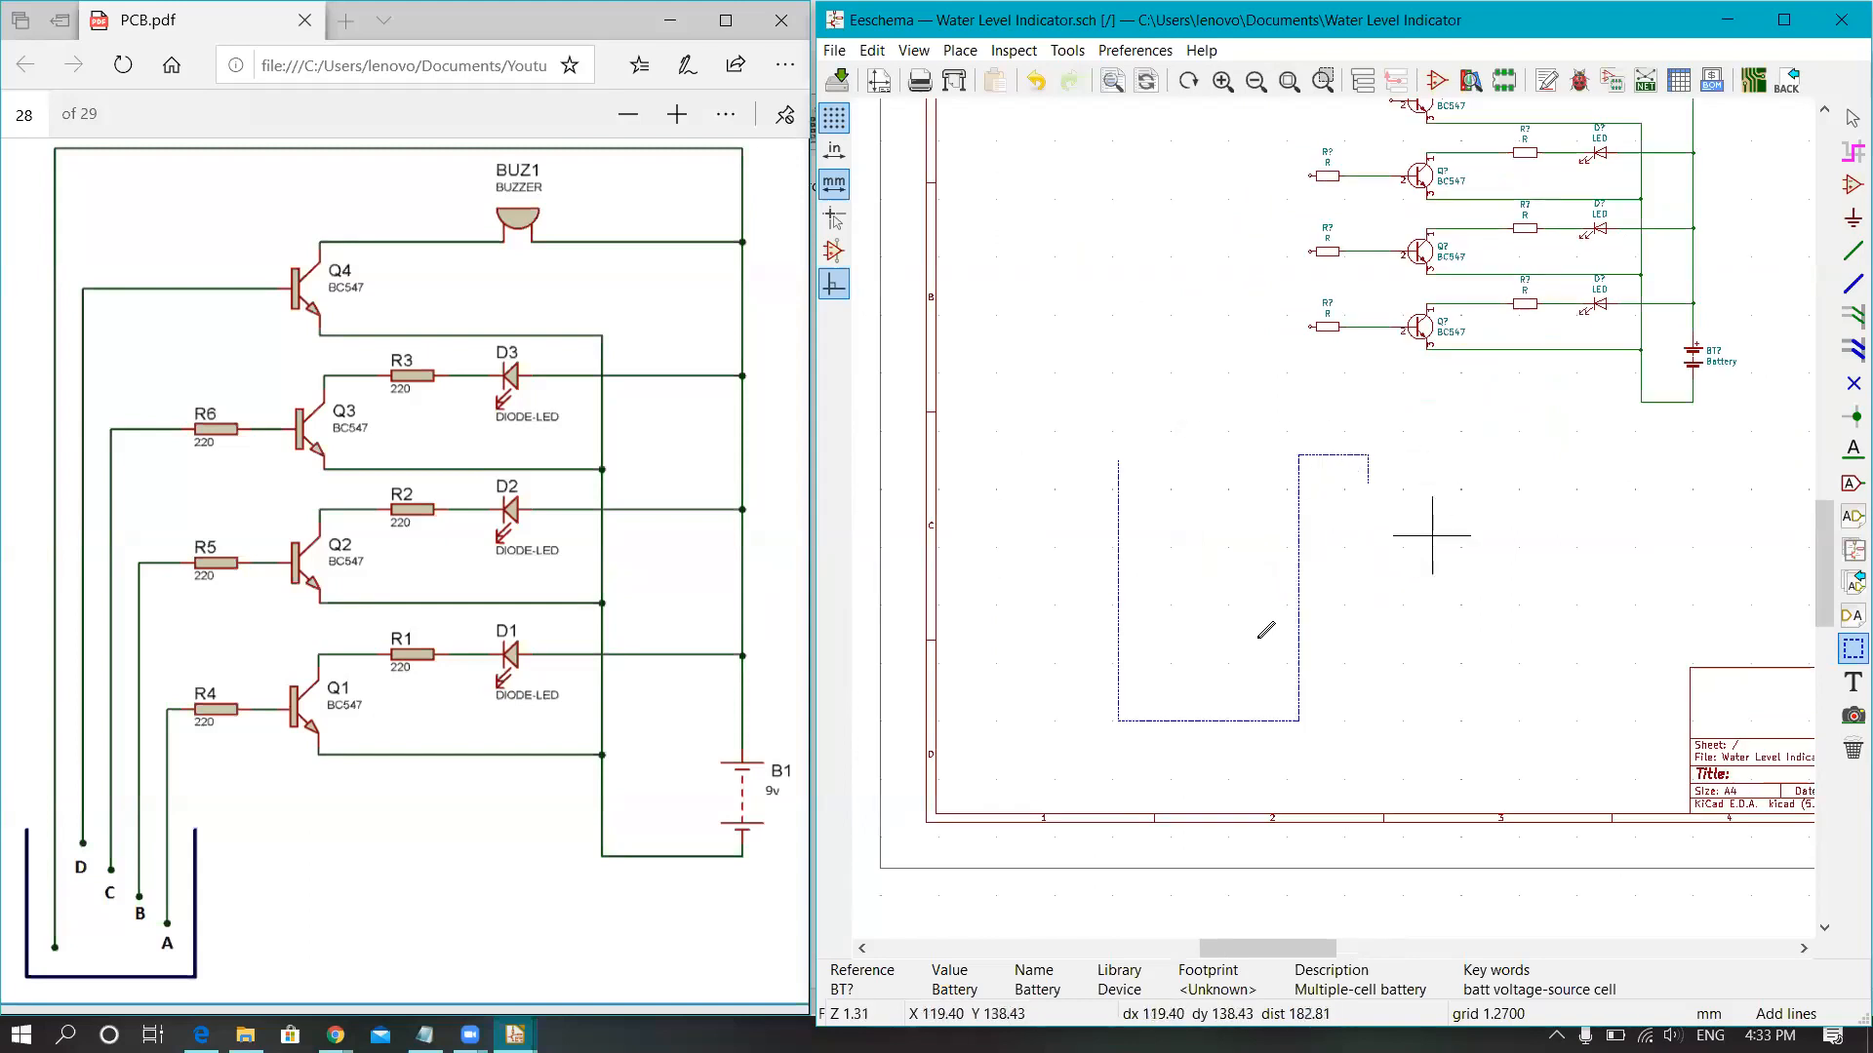
scroll(1141, 657, "down", 1)
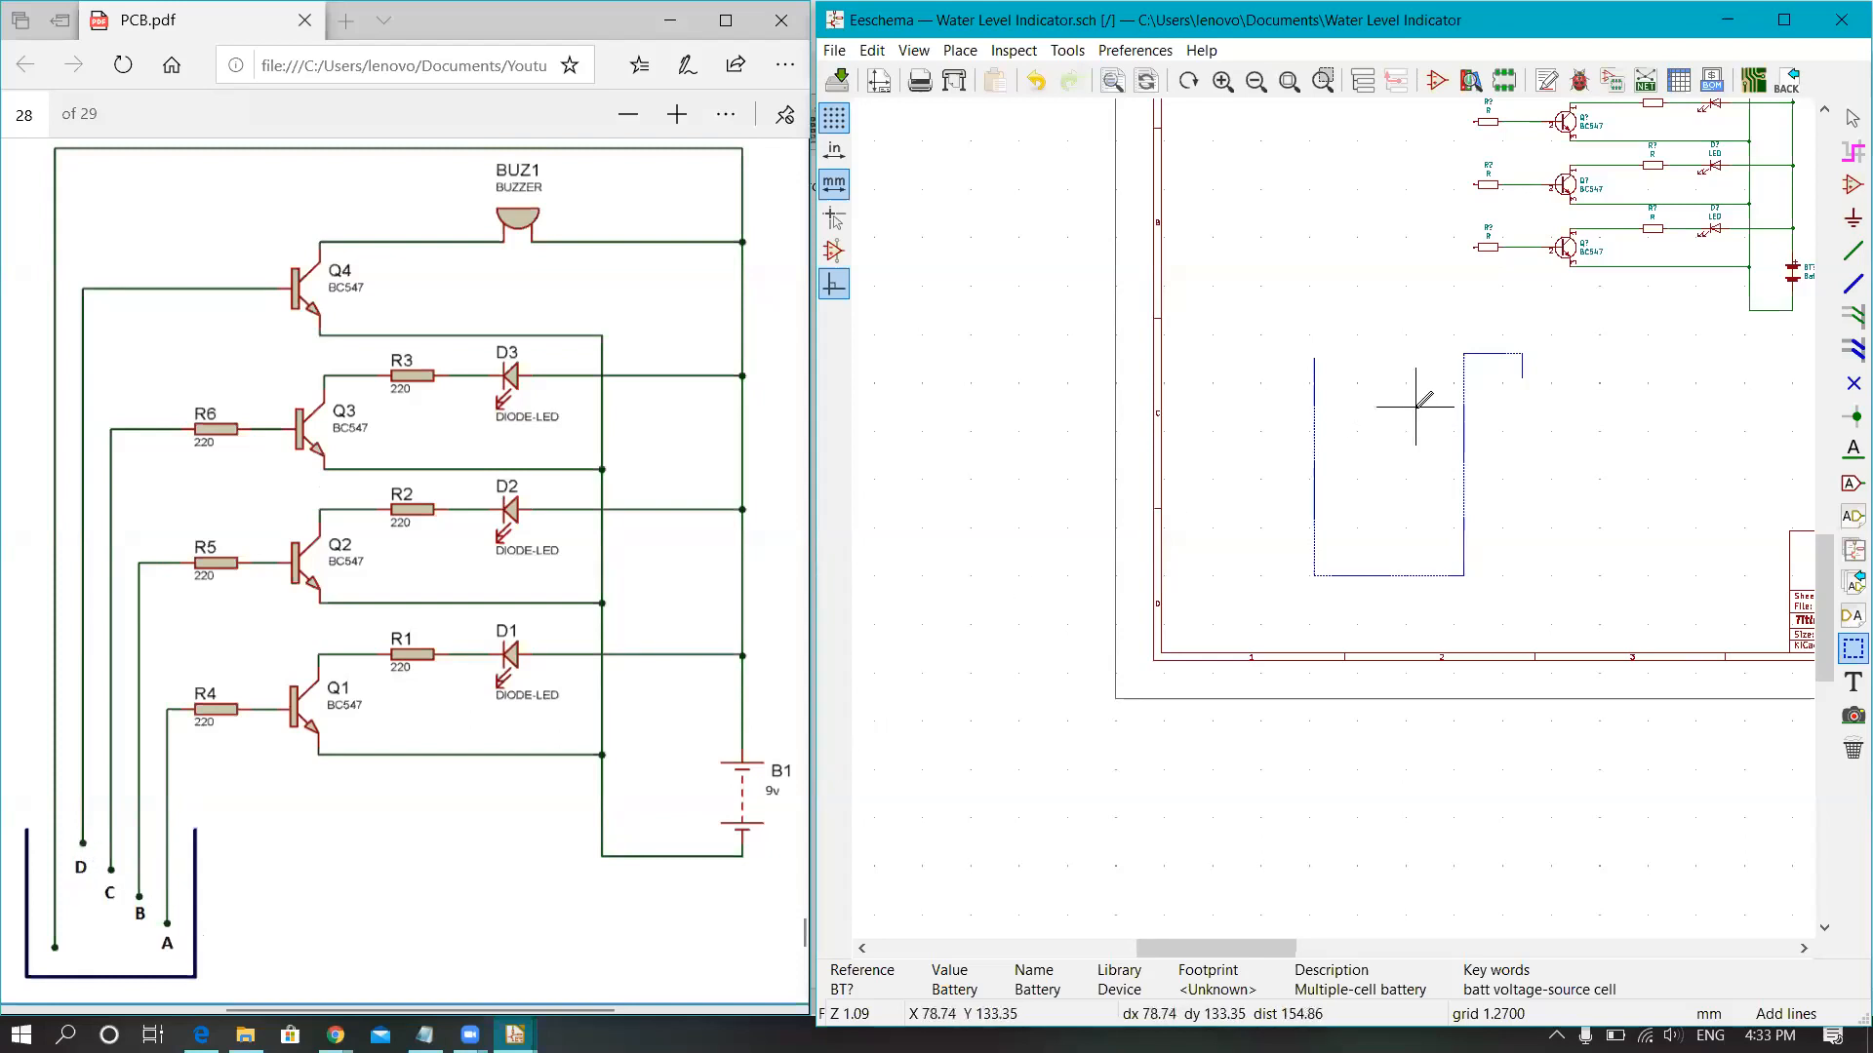
scroll(1425, 514, "down", 1)
left_click(1853, 250)
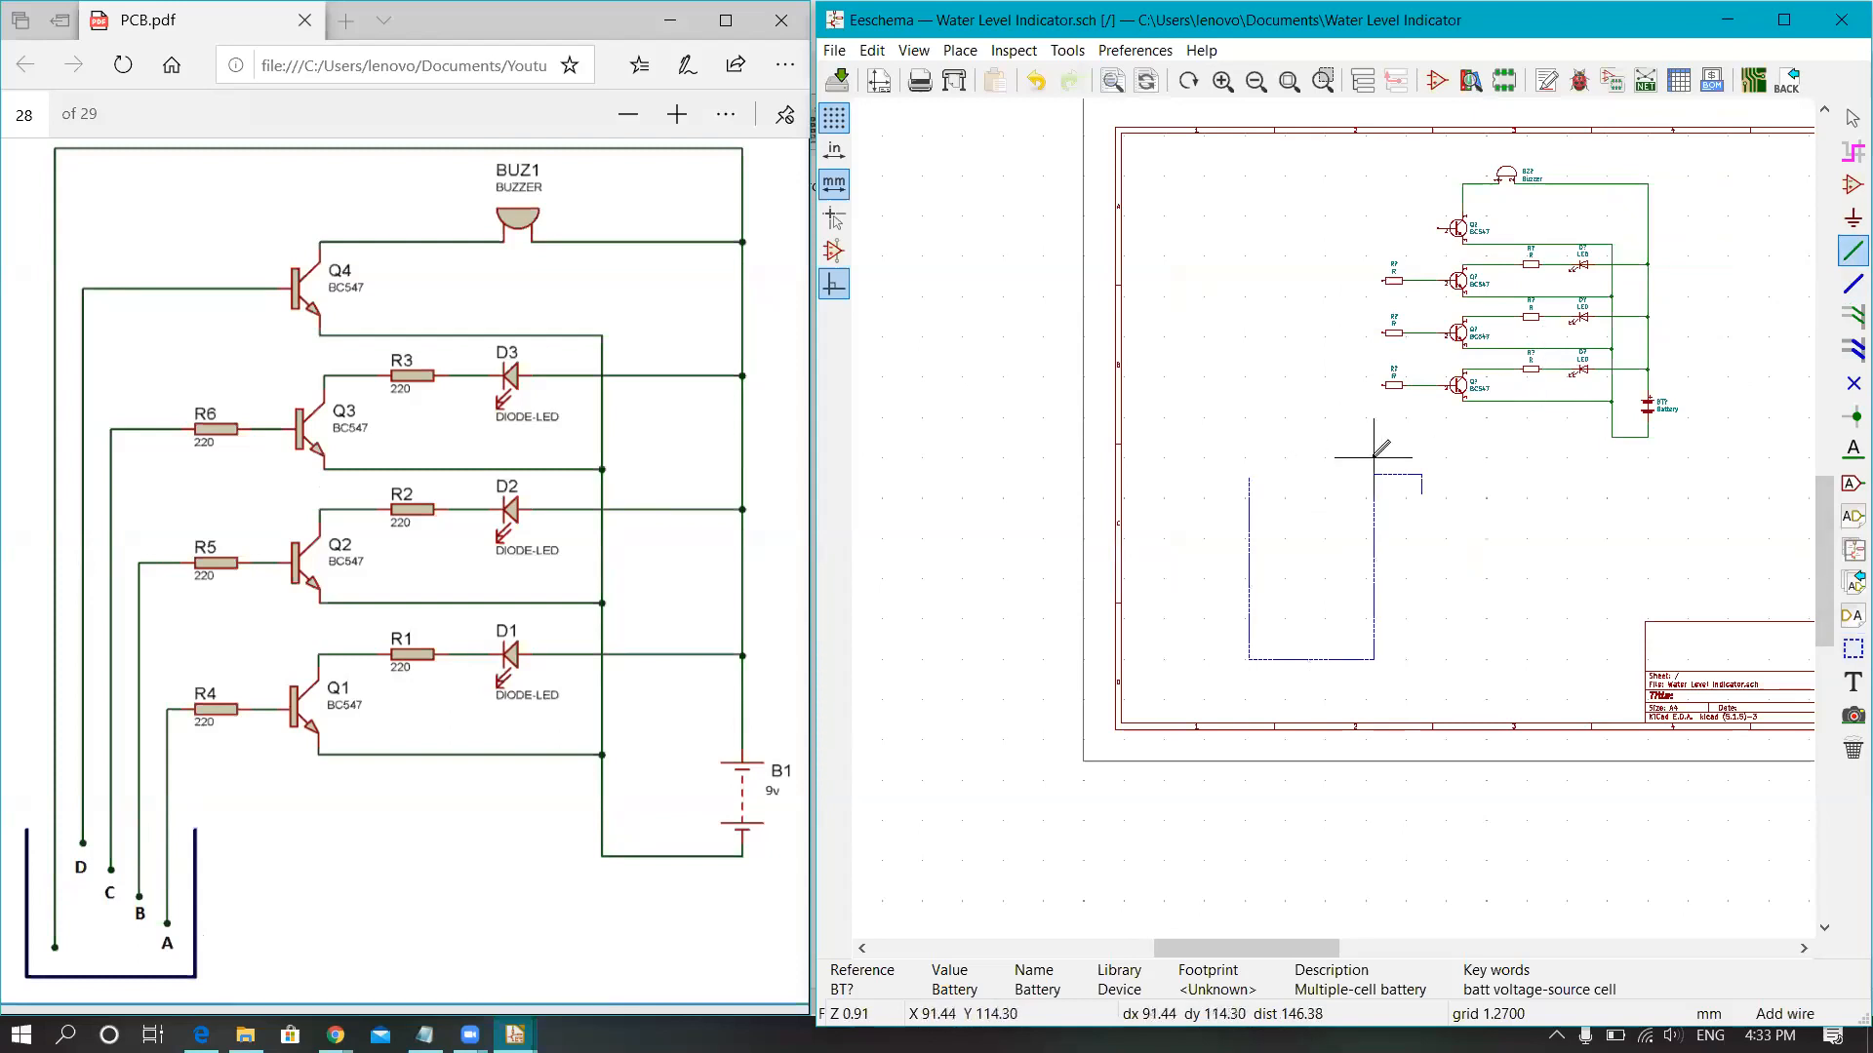
scroll(1340, 490, "up", 1)
scroll(1336, 493, "up", 4)
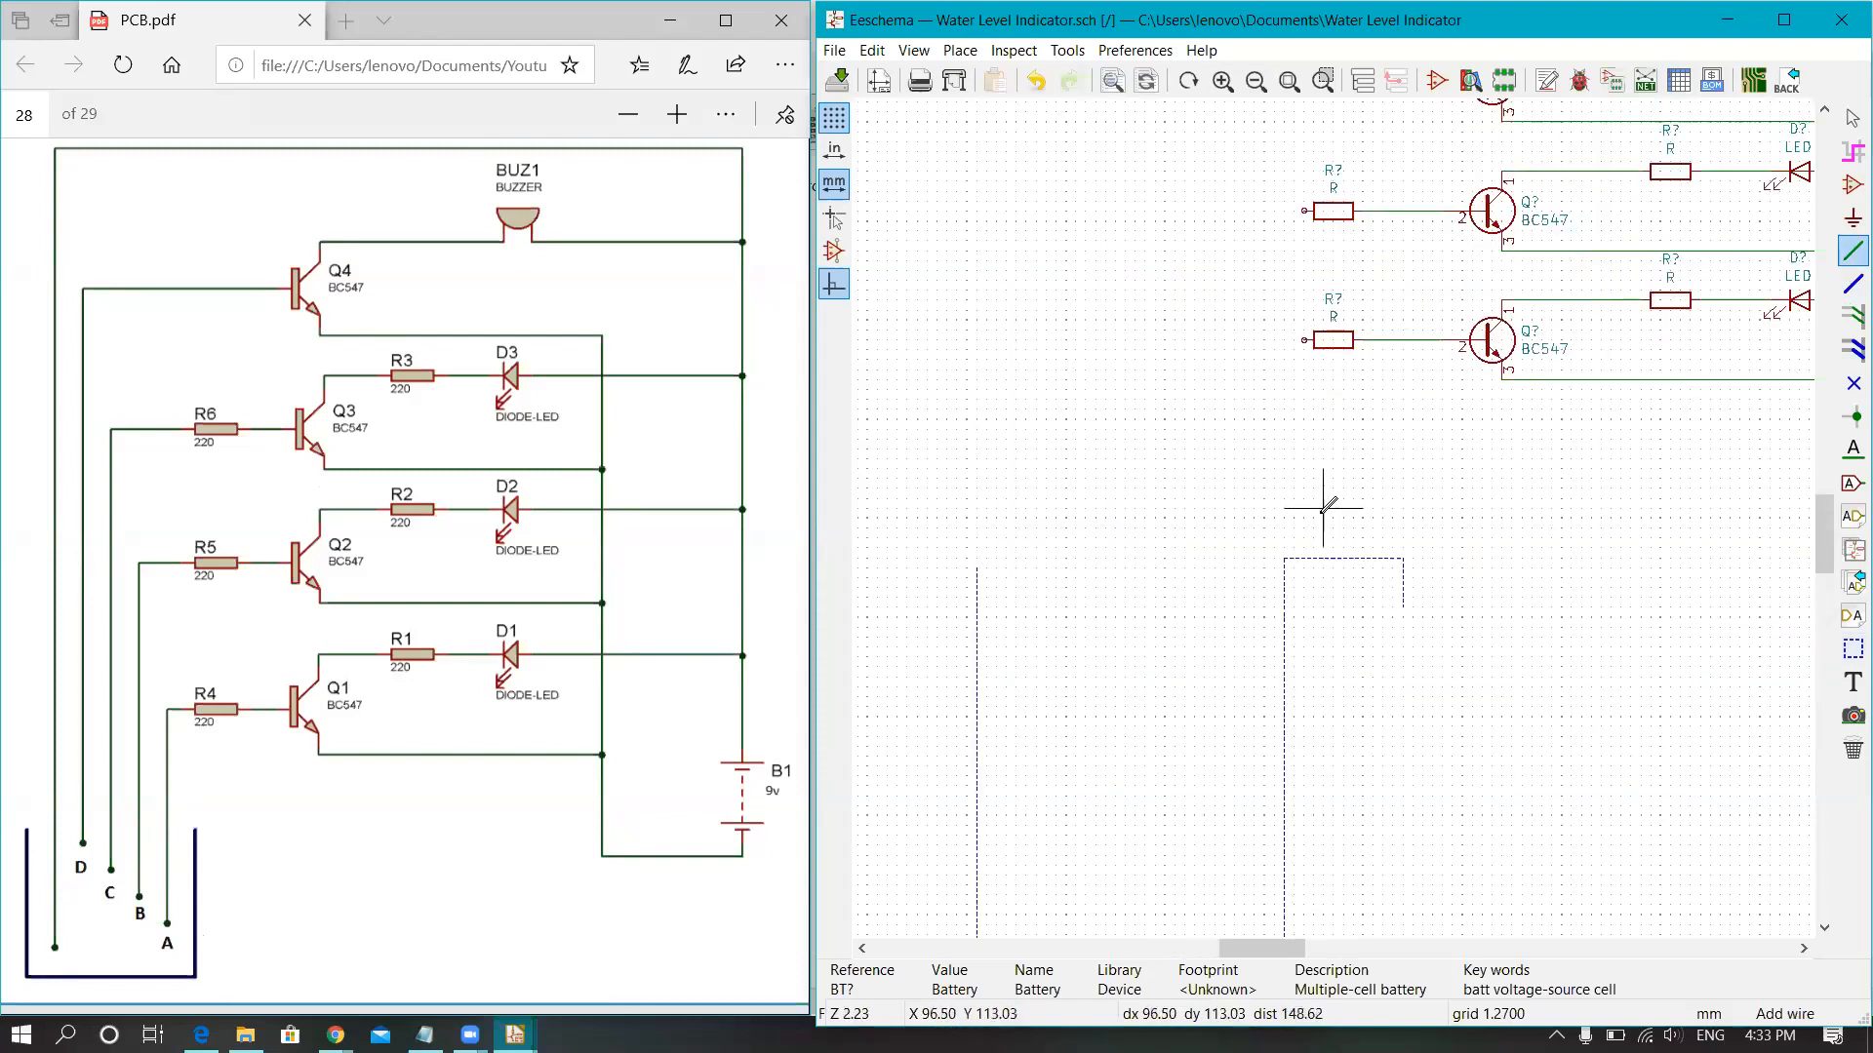
scroll(1302, 577, "down", 1, "ctrl")
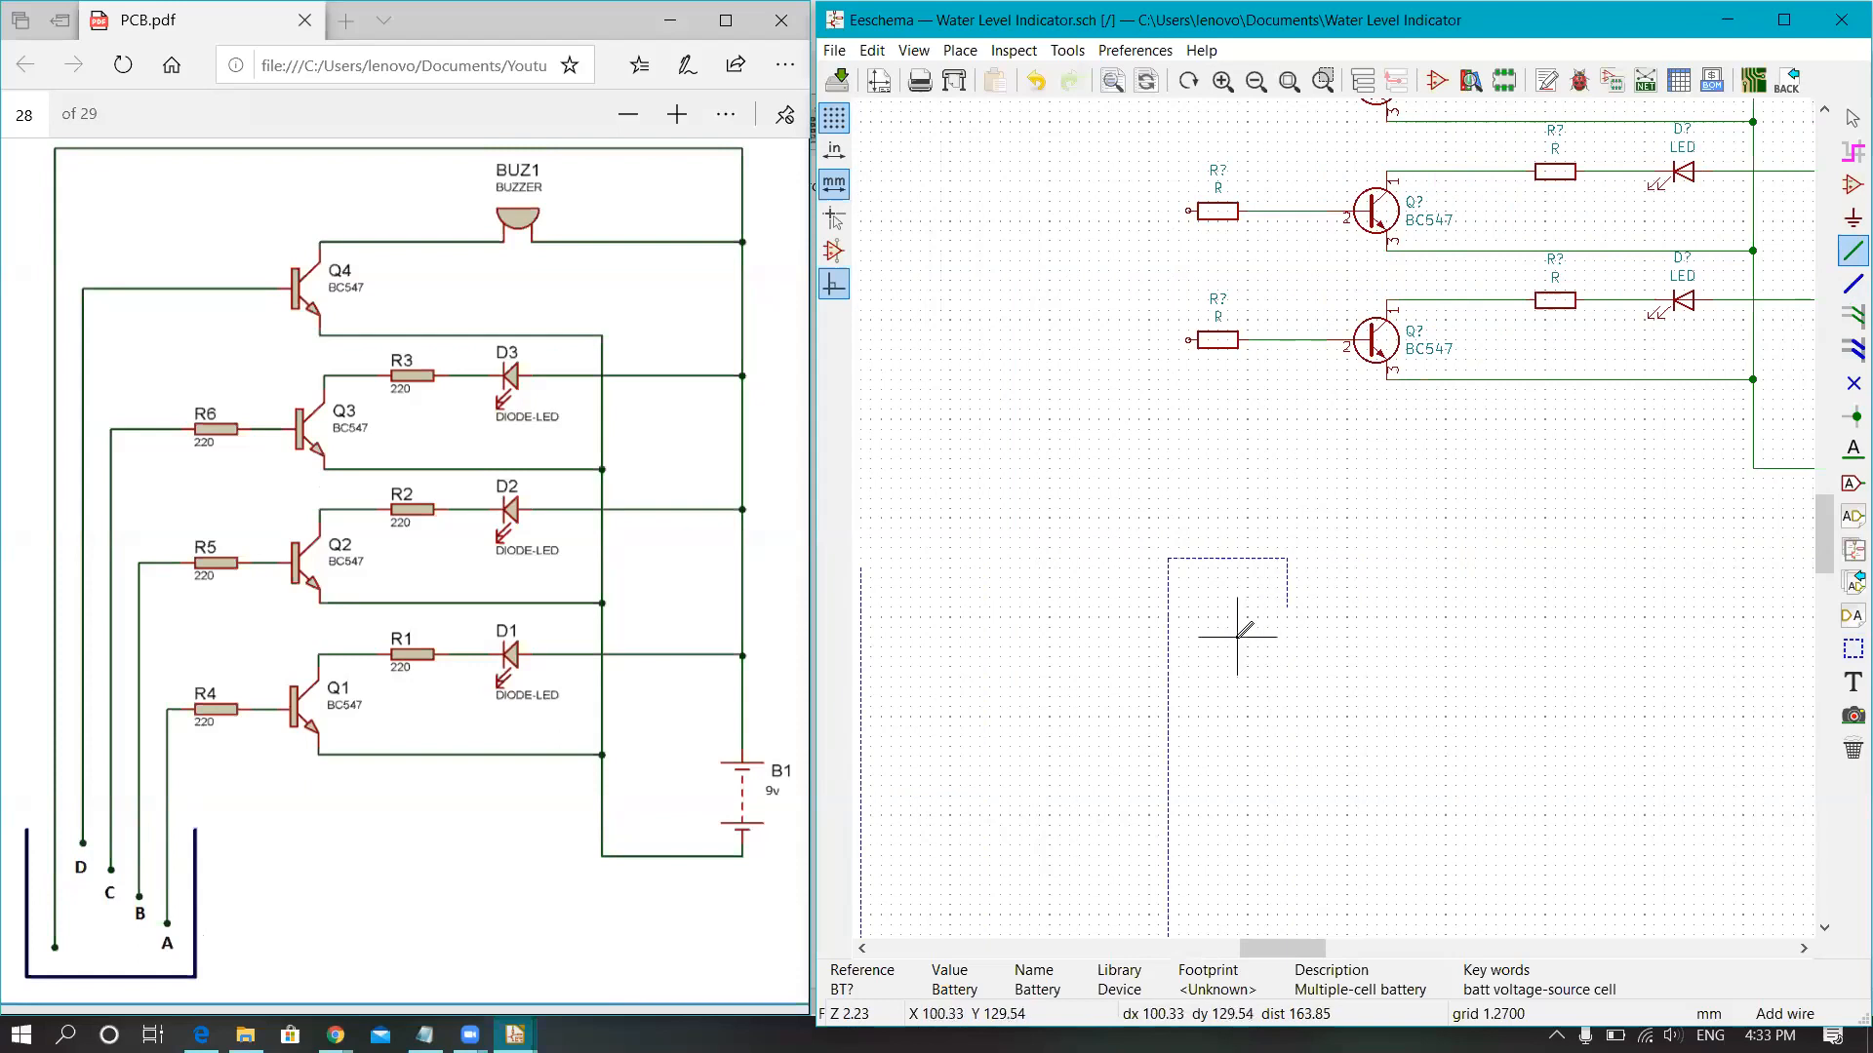
scroll(1237, 634, "down", 1, "shift")
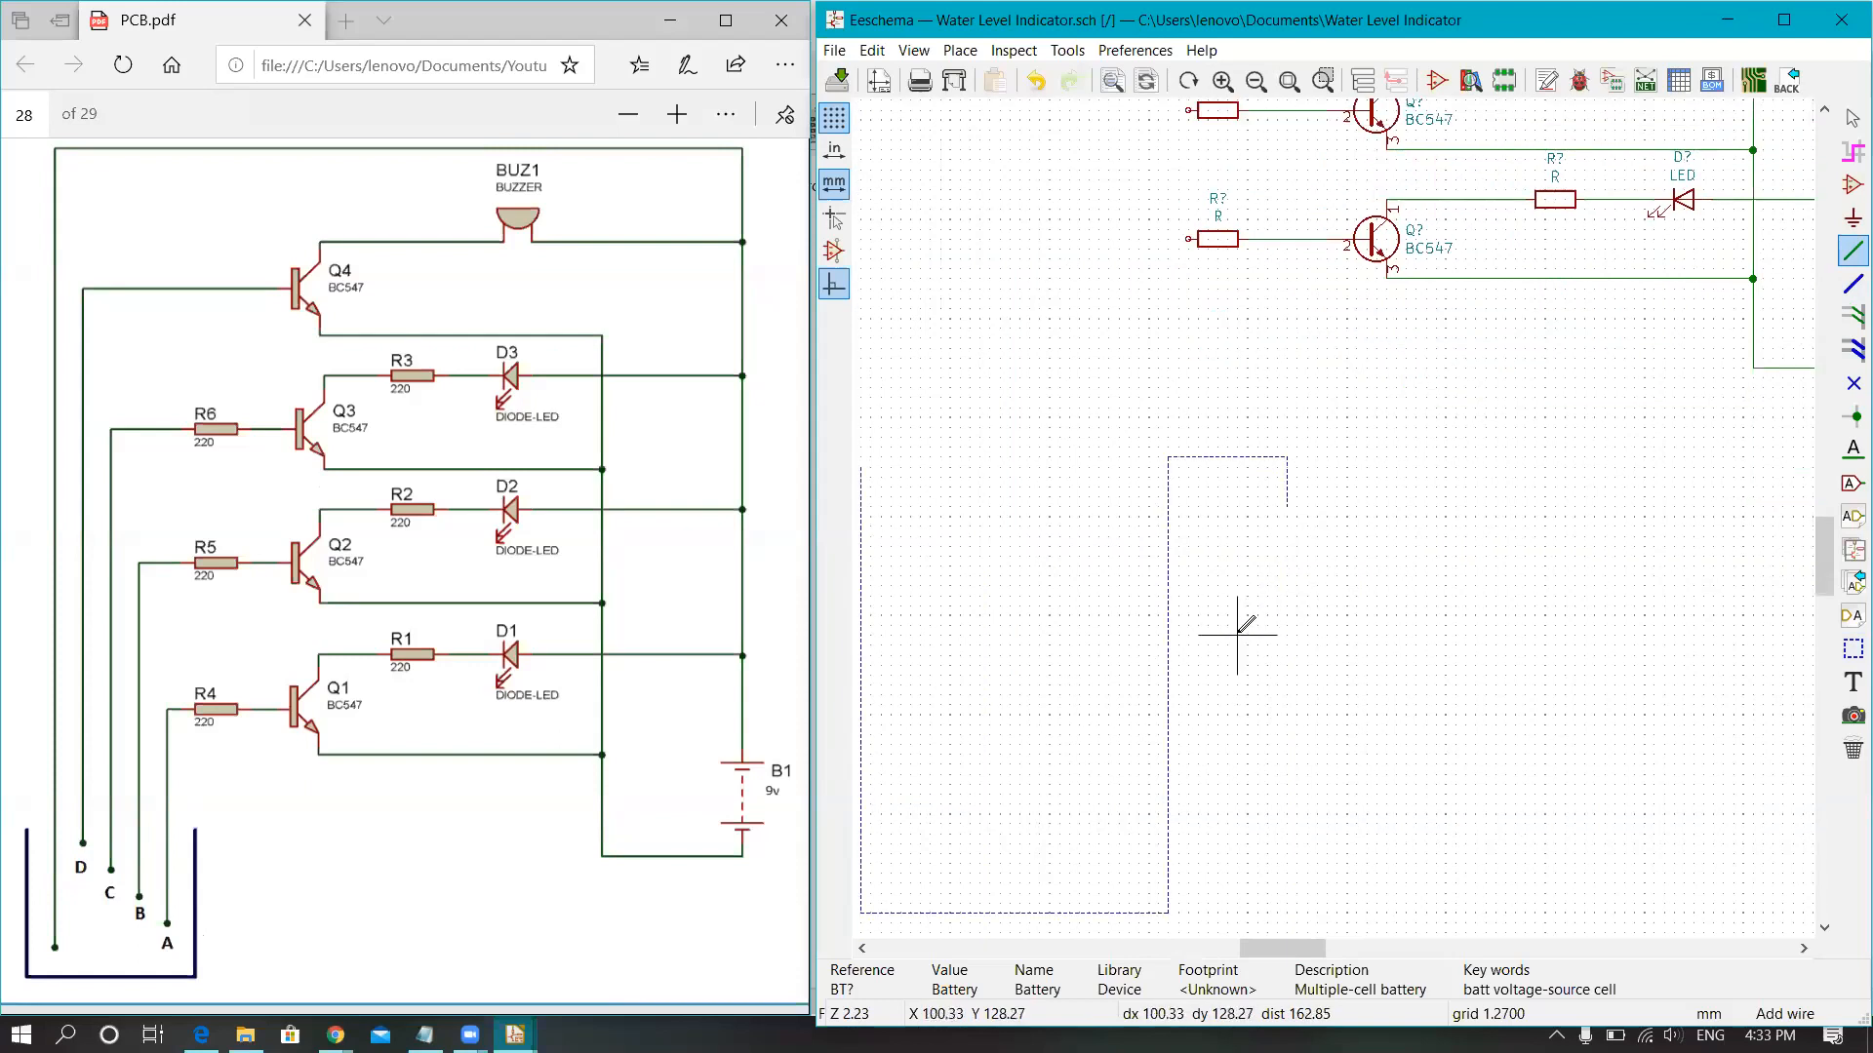
left_click(1188, 239)
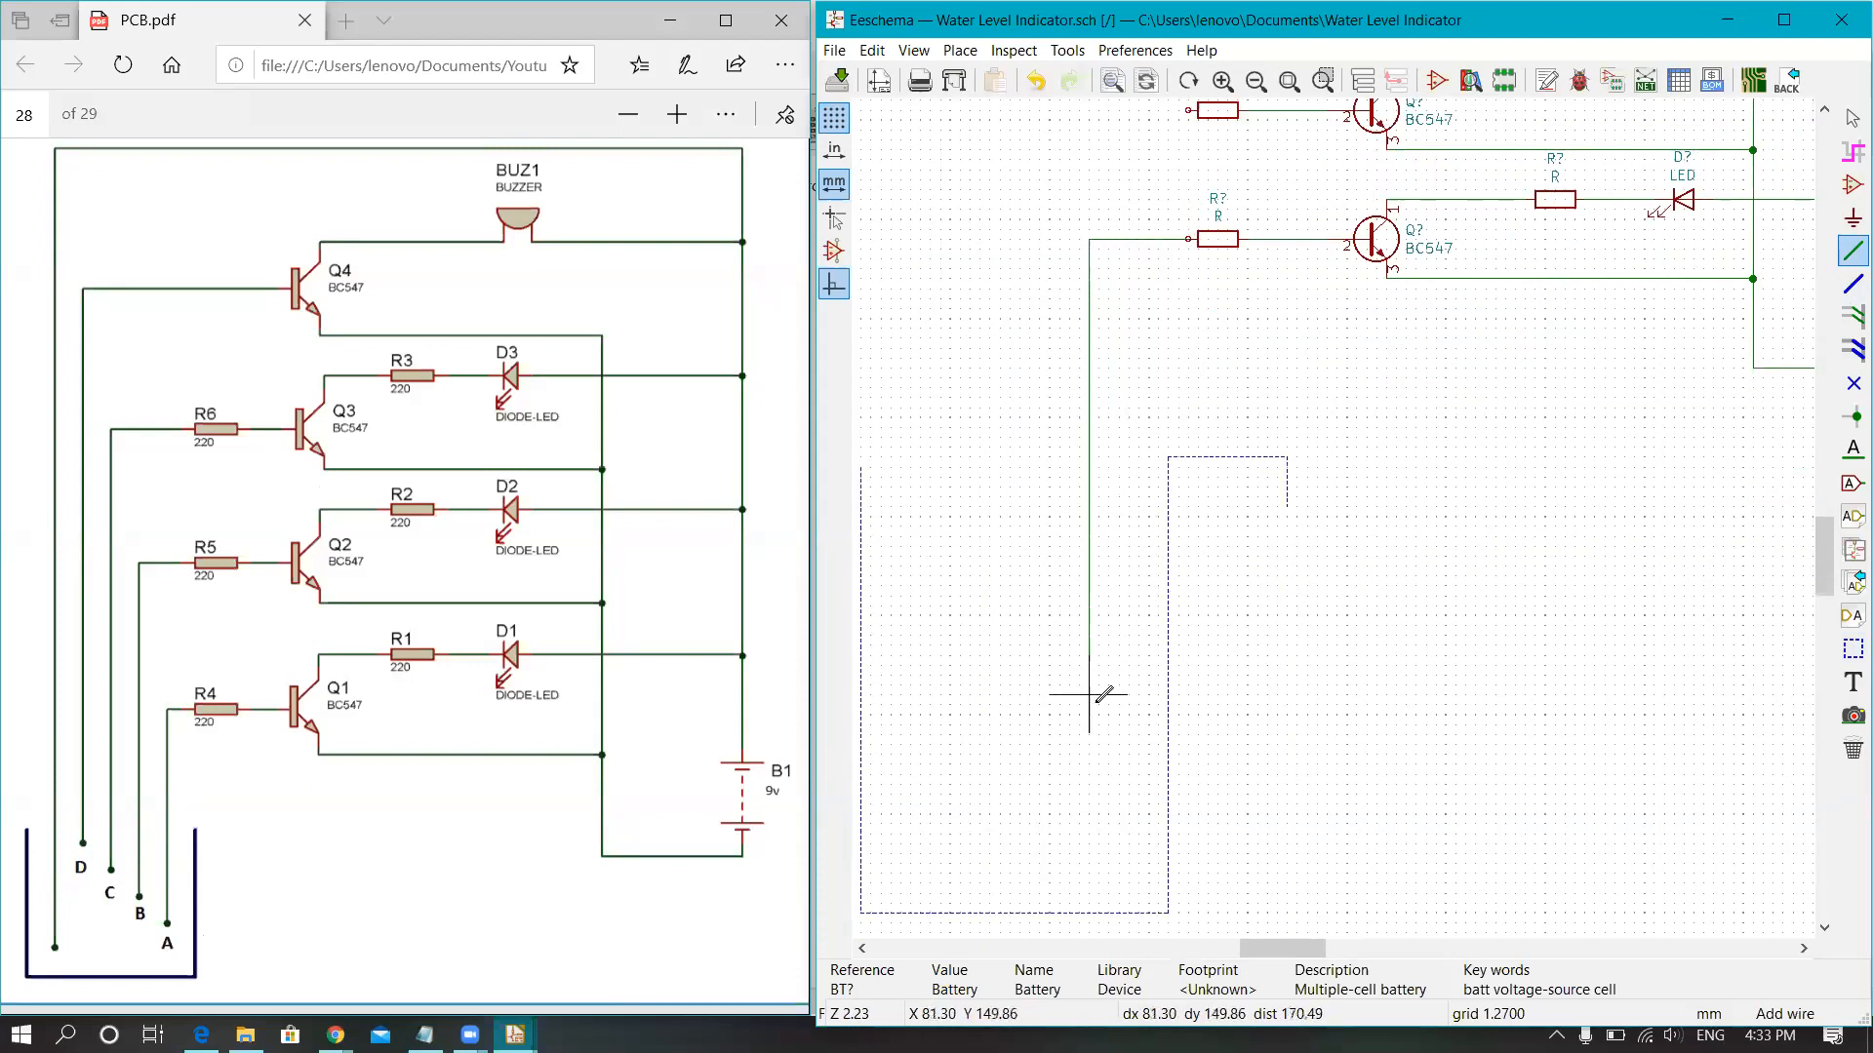
double_click(1119, 844)
Step: Wire the middle and upper left-hand resistors down into the tank, each open end stepped left and higher than the previous probe wire
scroll(1014, 570, "down", 1)
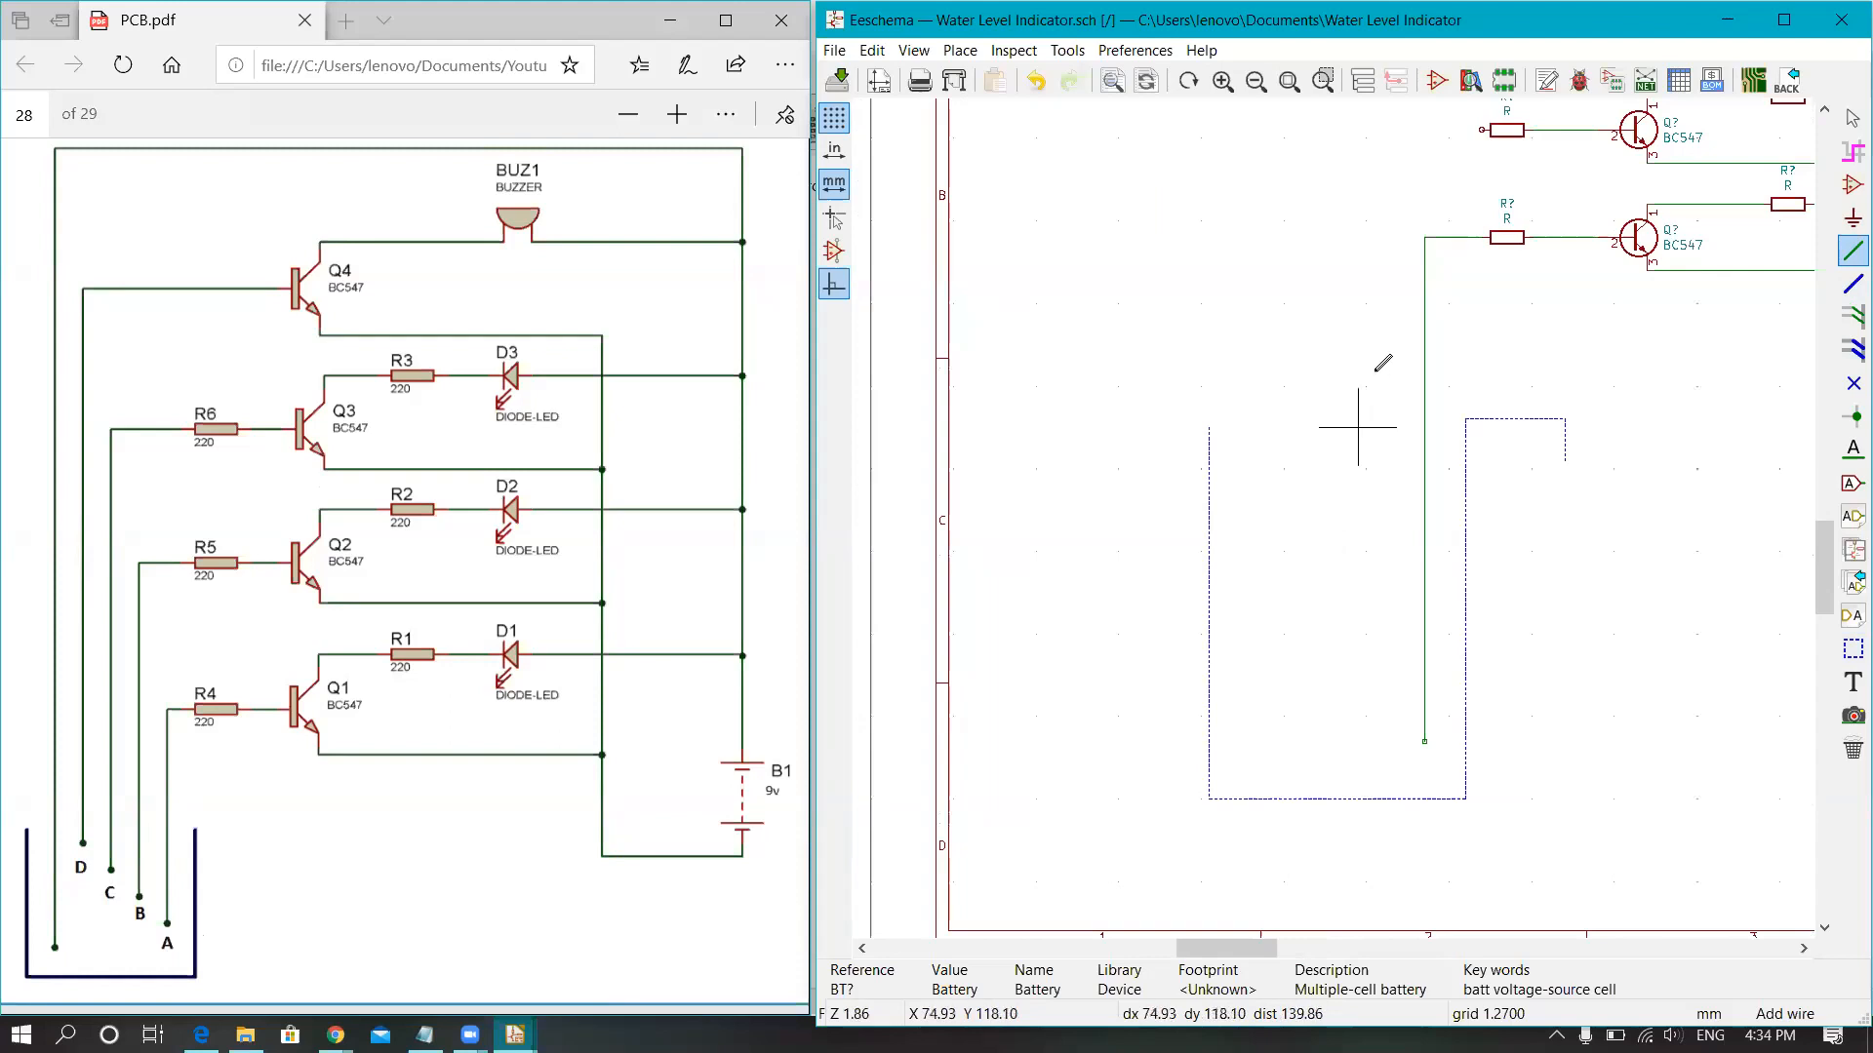
left_click(1482, 128)
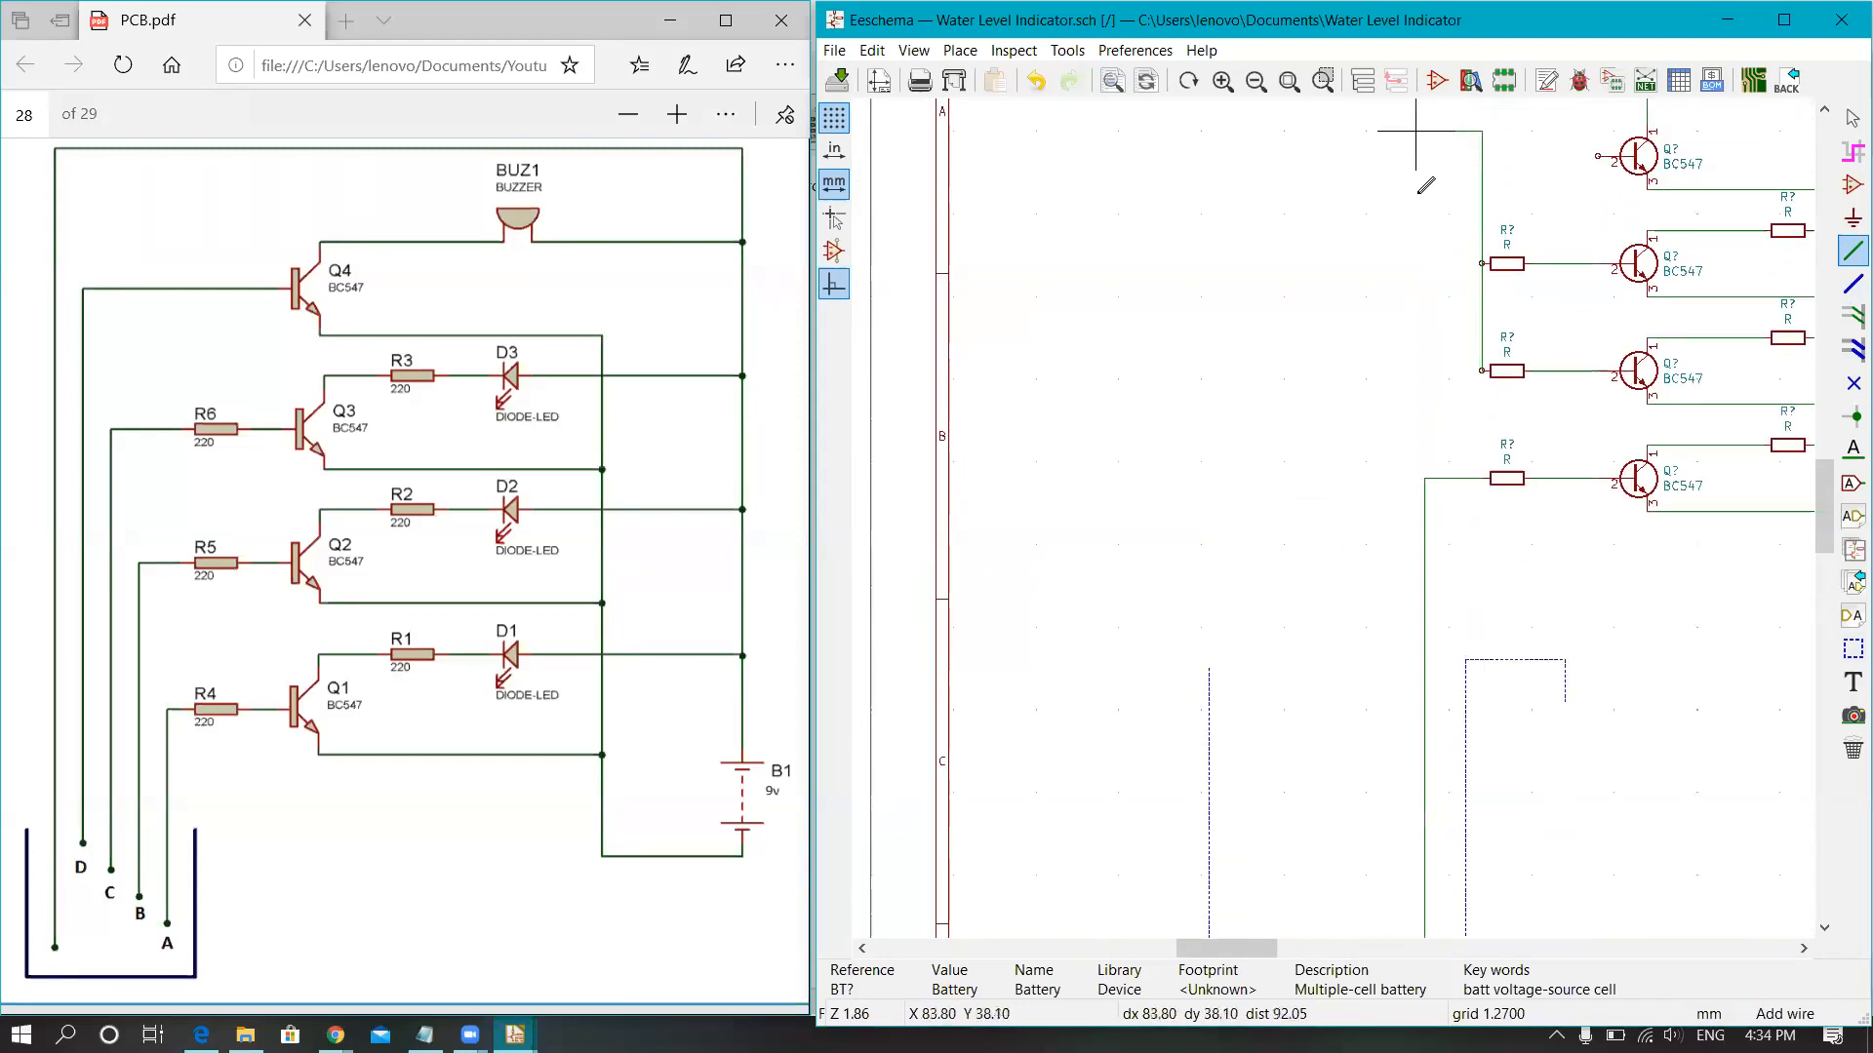
scroll(1383, 490, "down", 1)
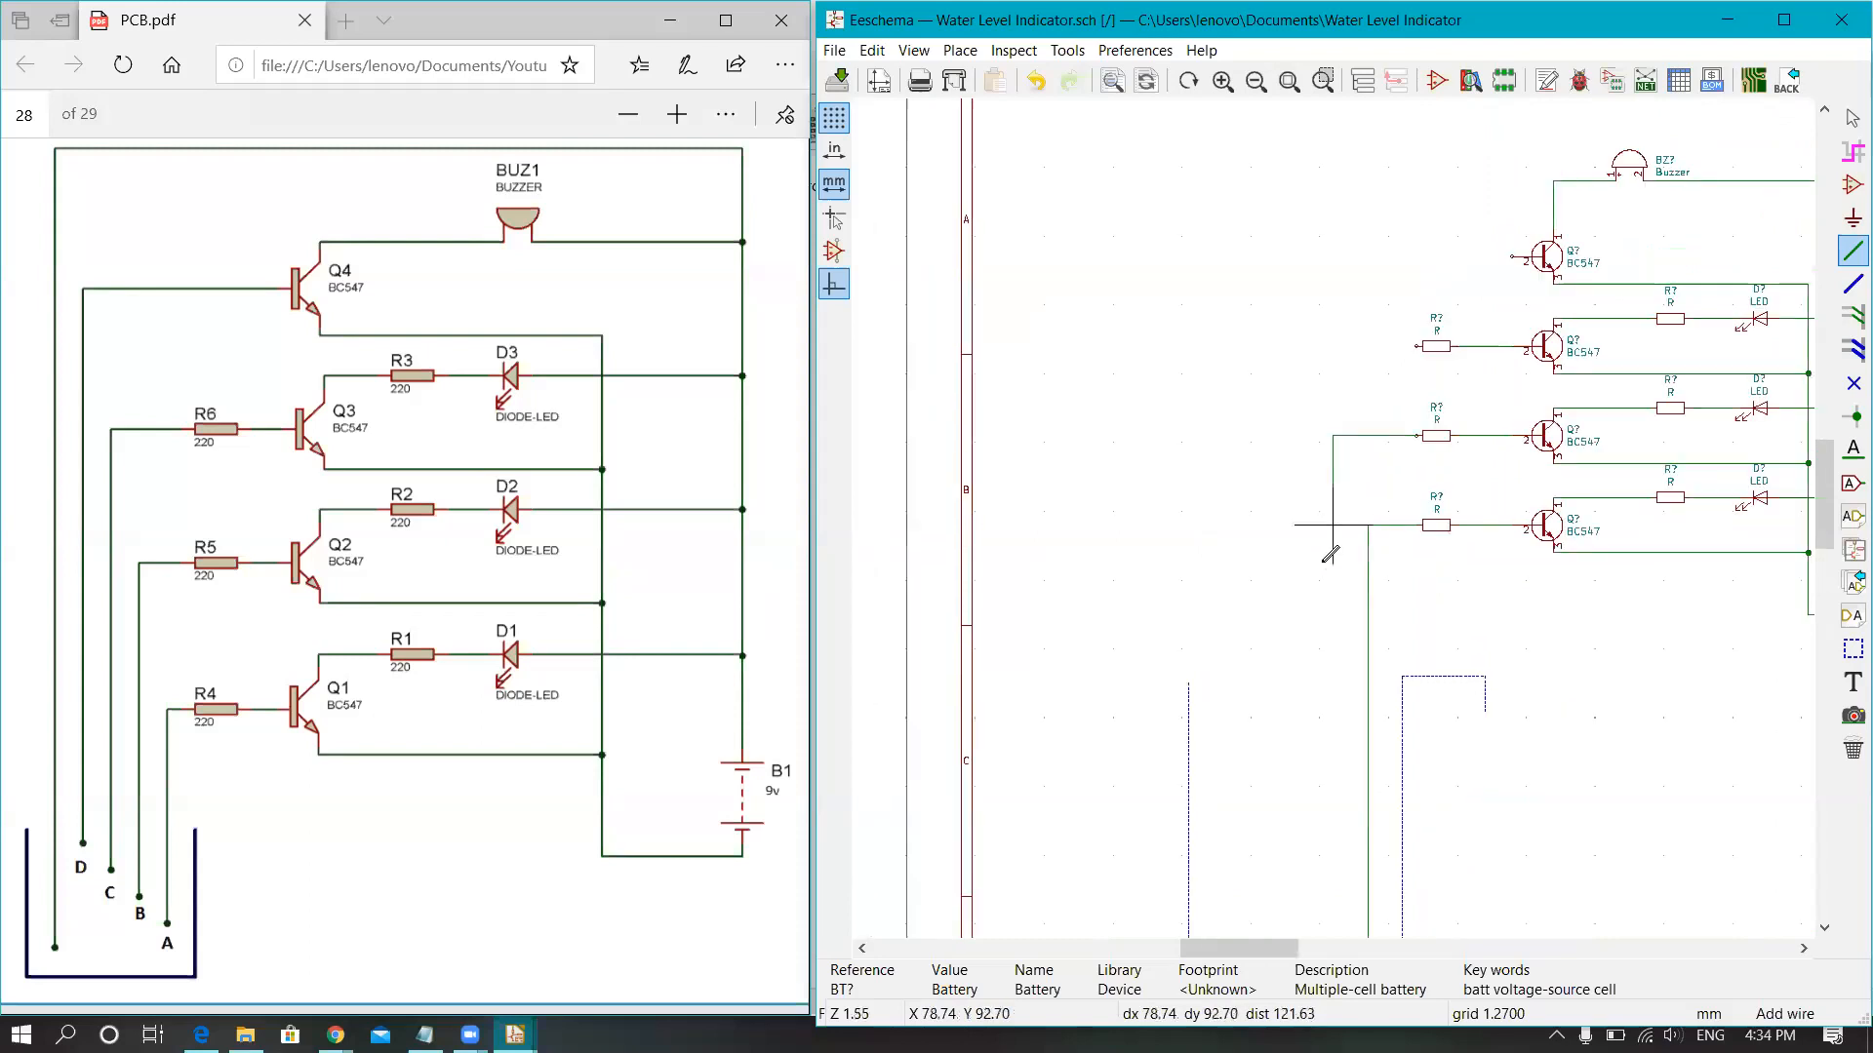
scroll(1324, 725, "down", 1)
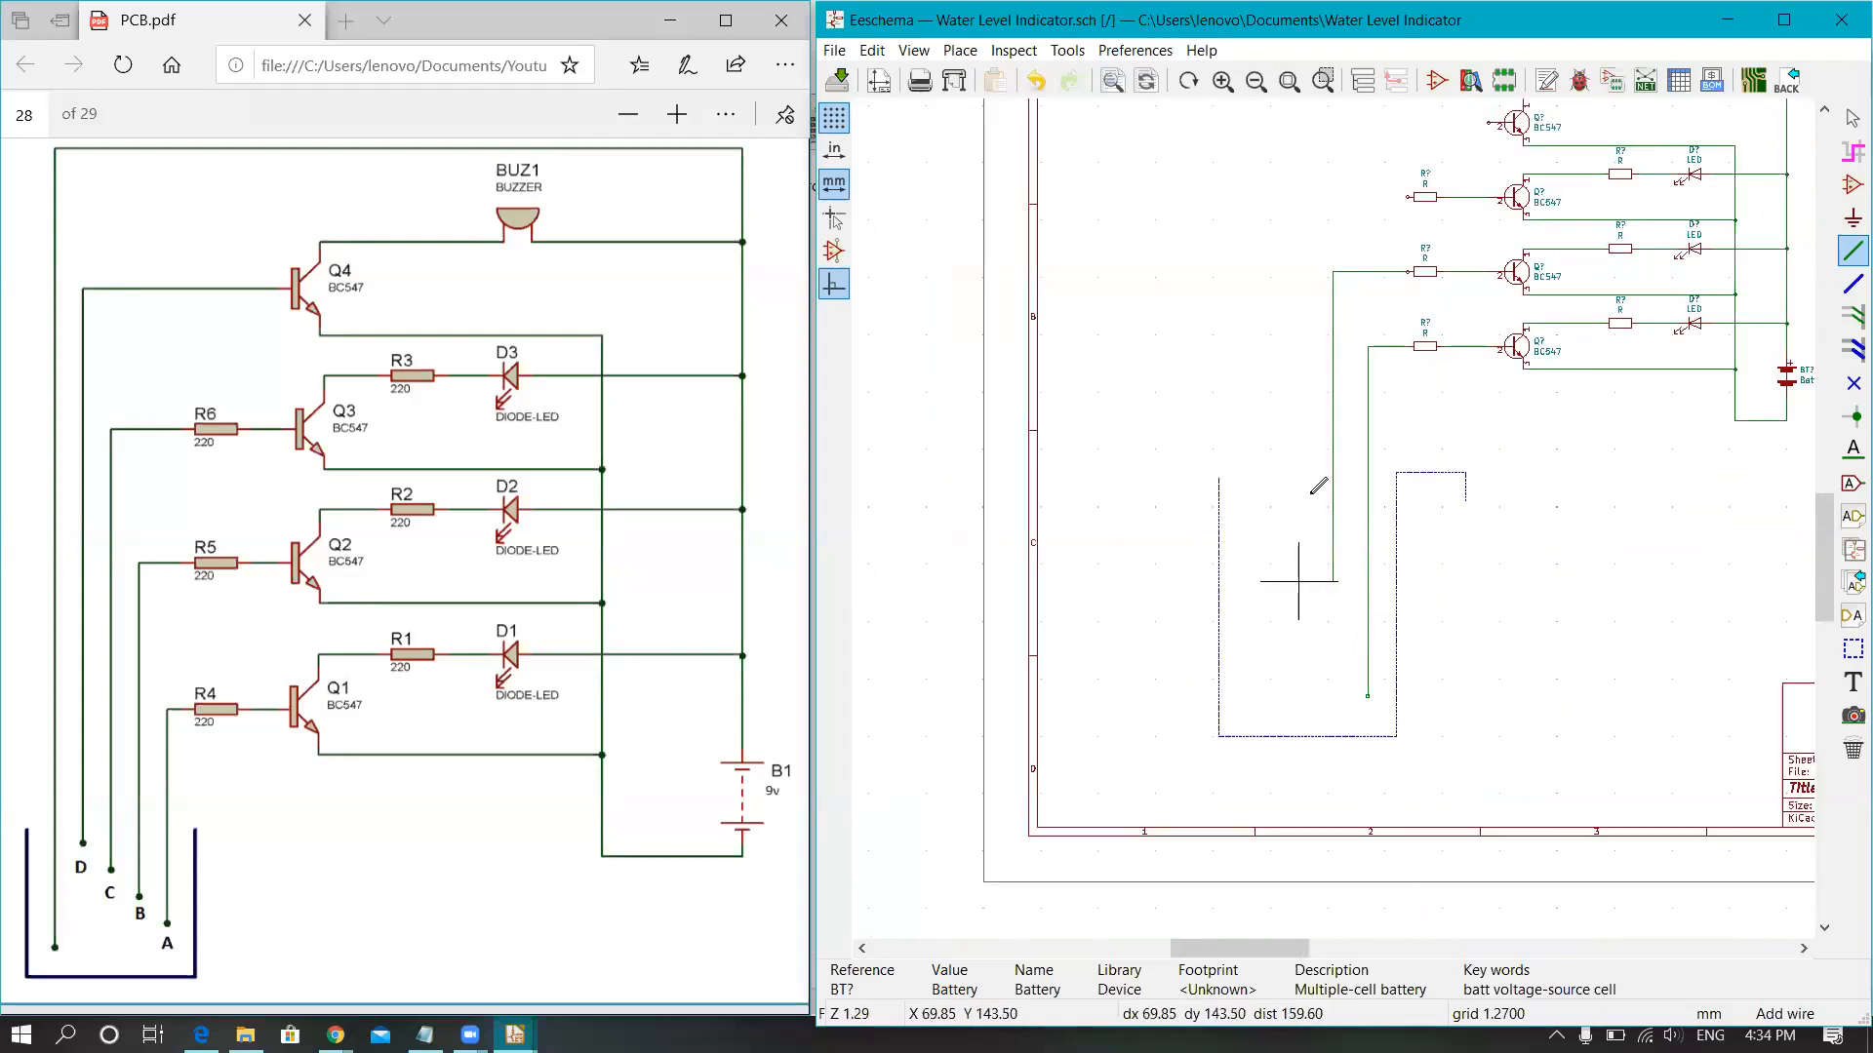
double_click(1332, 656)
left_click(1408, 196)
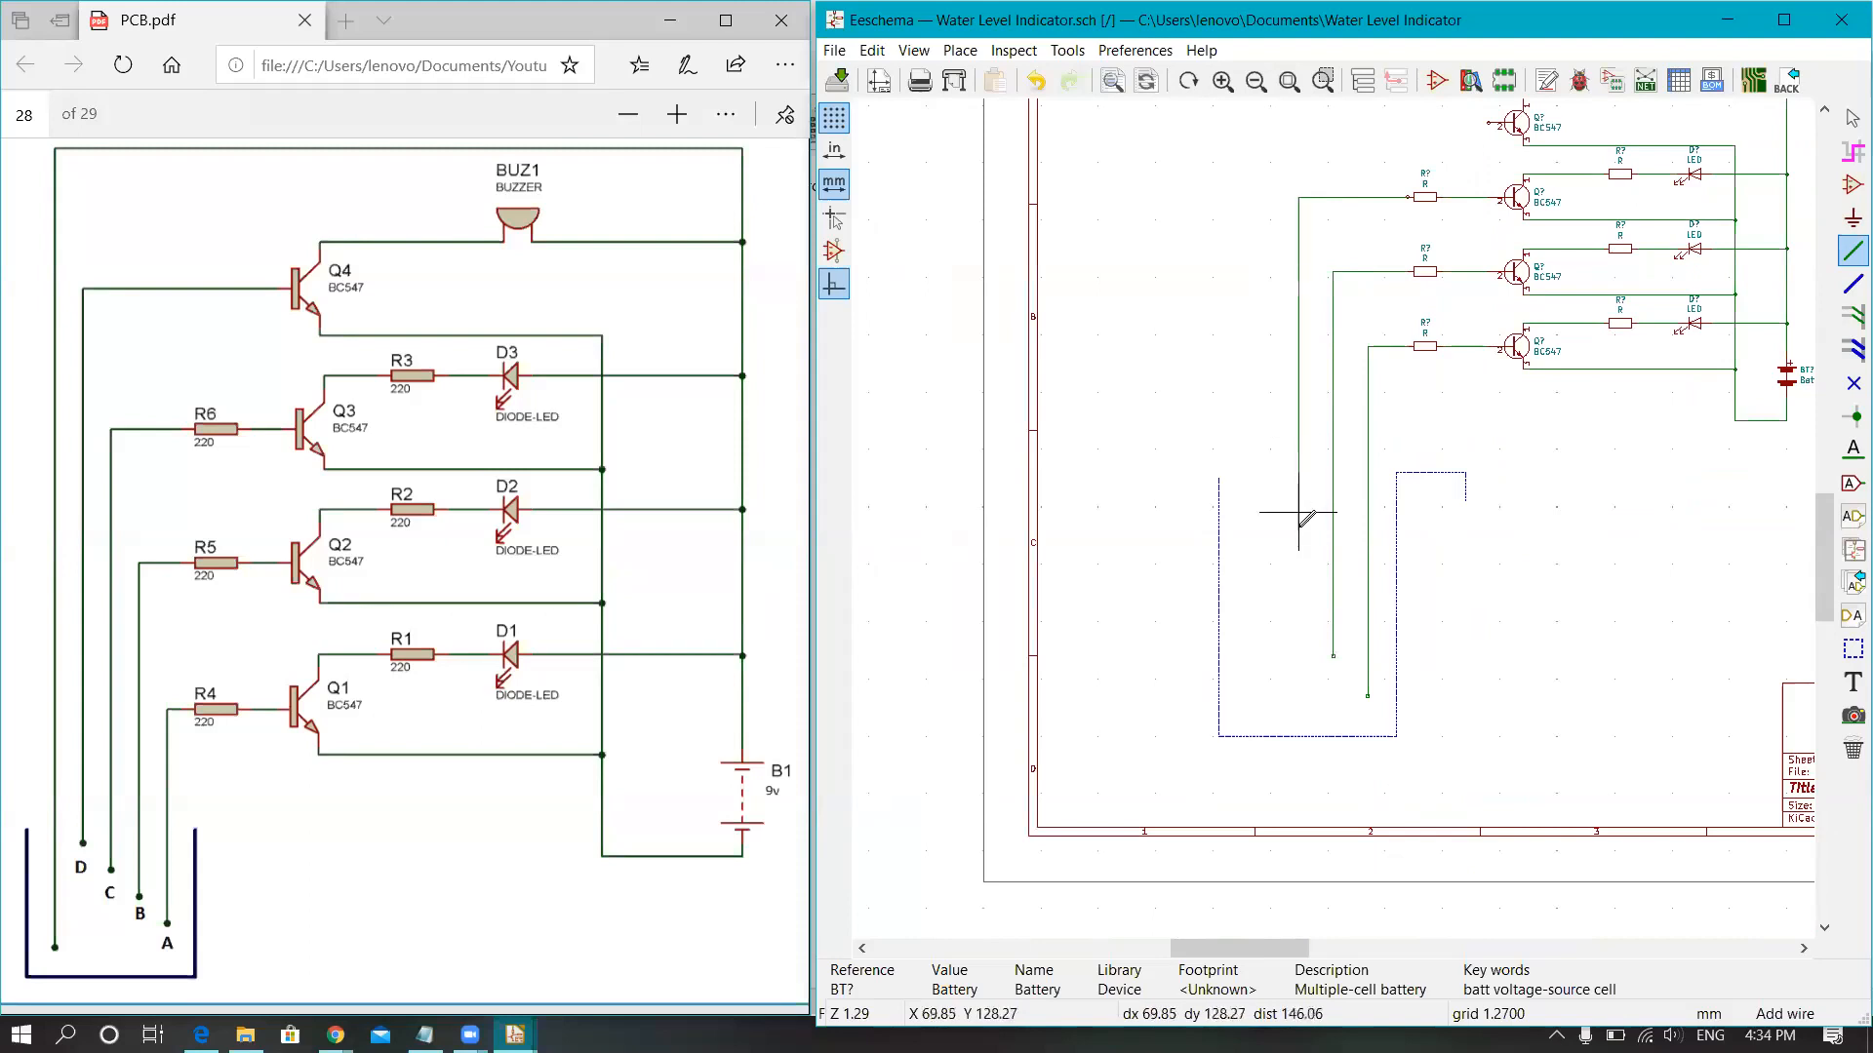
double_click(1298, 605)
Step: Wire the uppermost transistor's base down into the tank, and route the battery positive wire over the buzzer and down beside the tank's left wall
scroll(1389, 278, "down", 1)
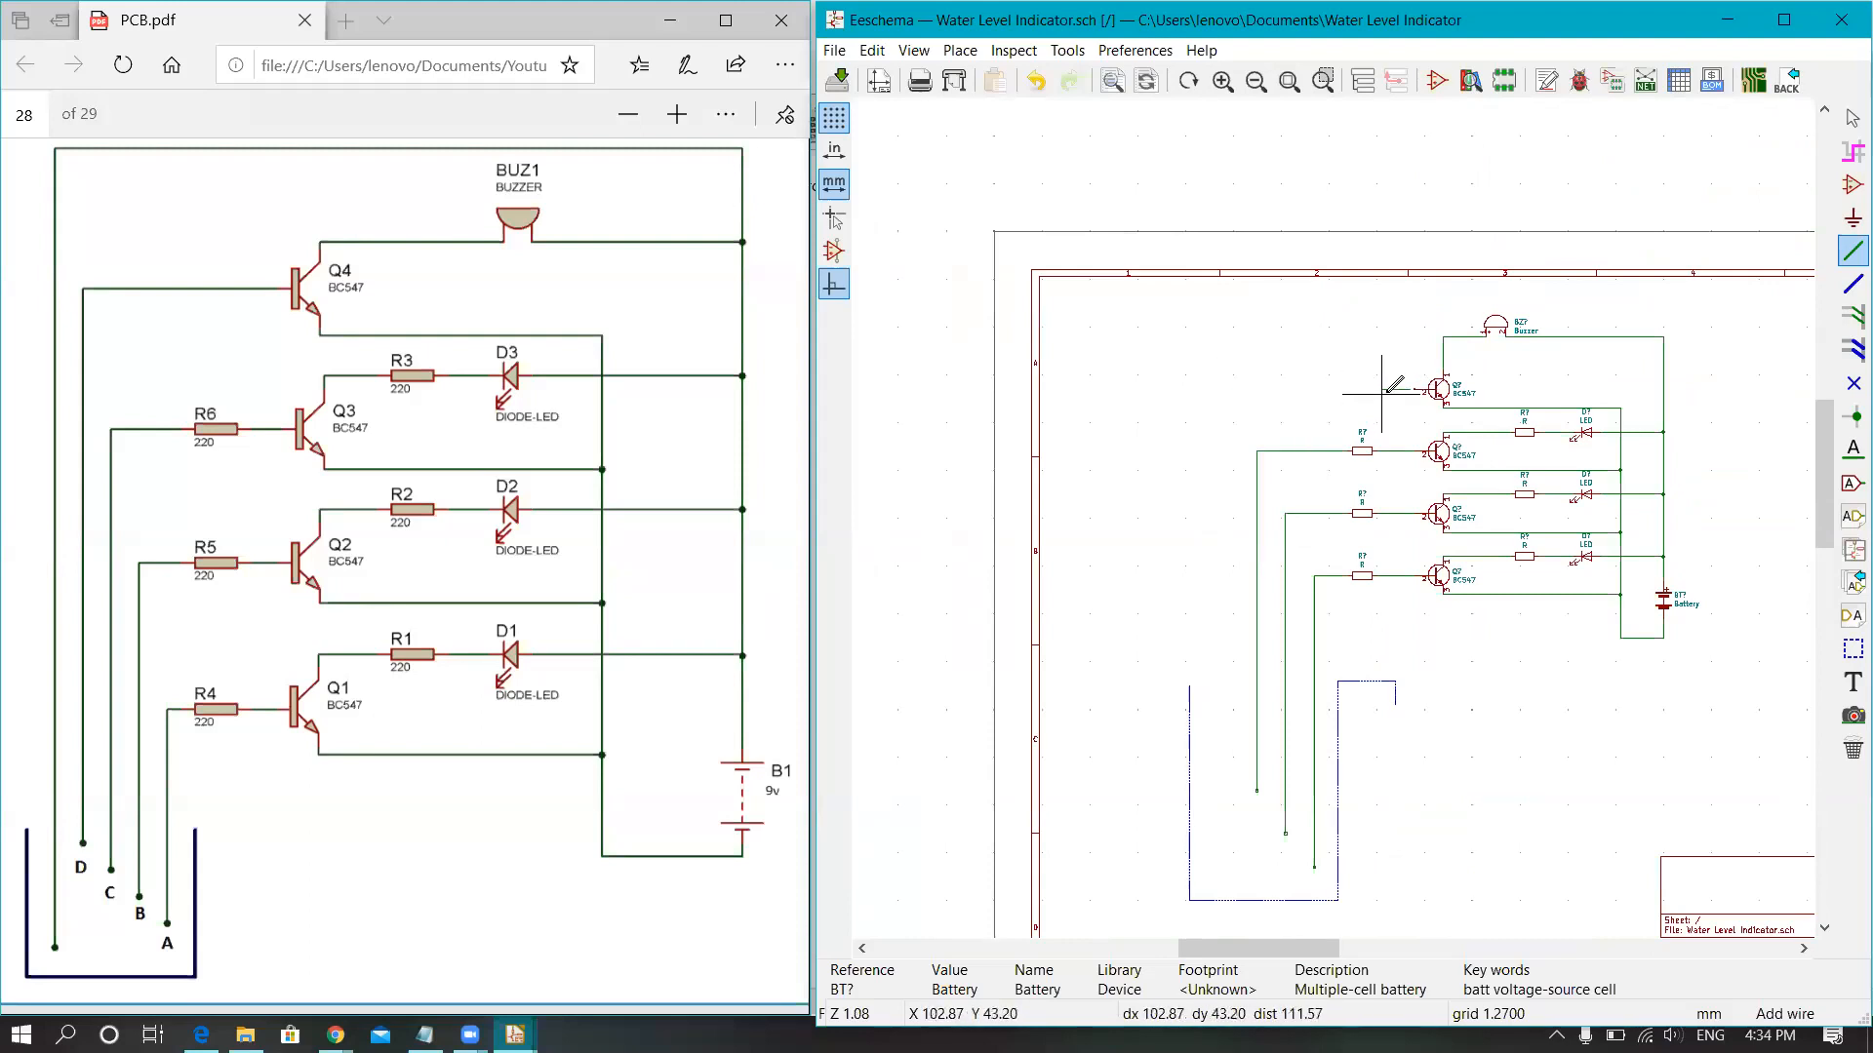
scroll(1419, 387, "up", 5)
left_click(1228, 468)
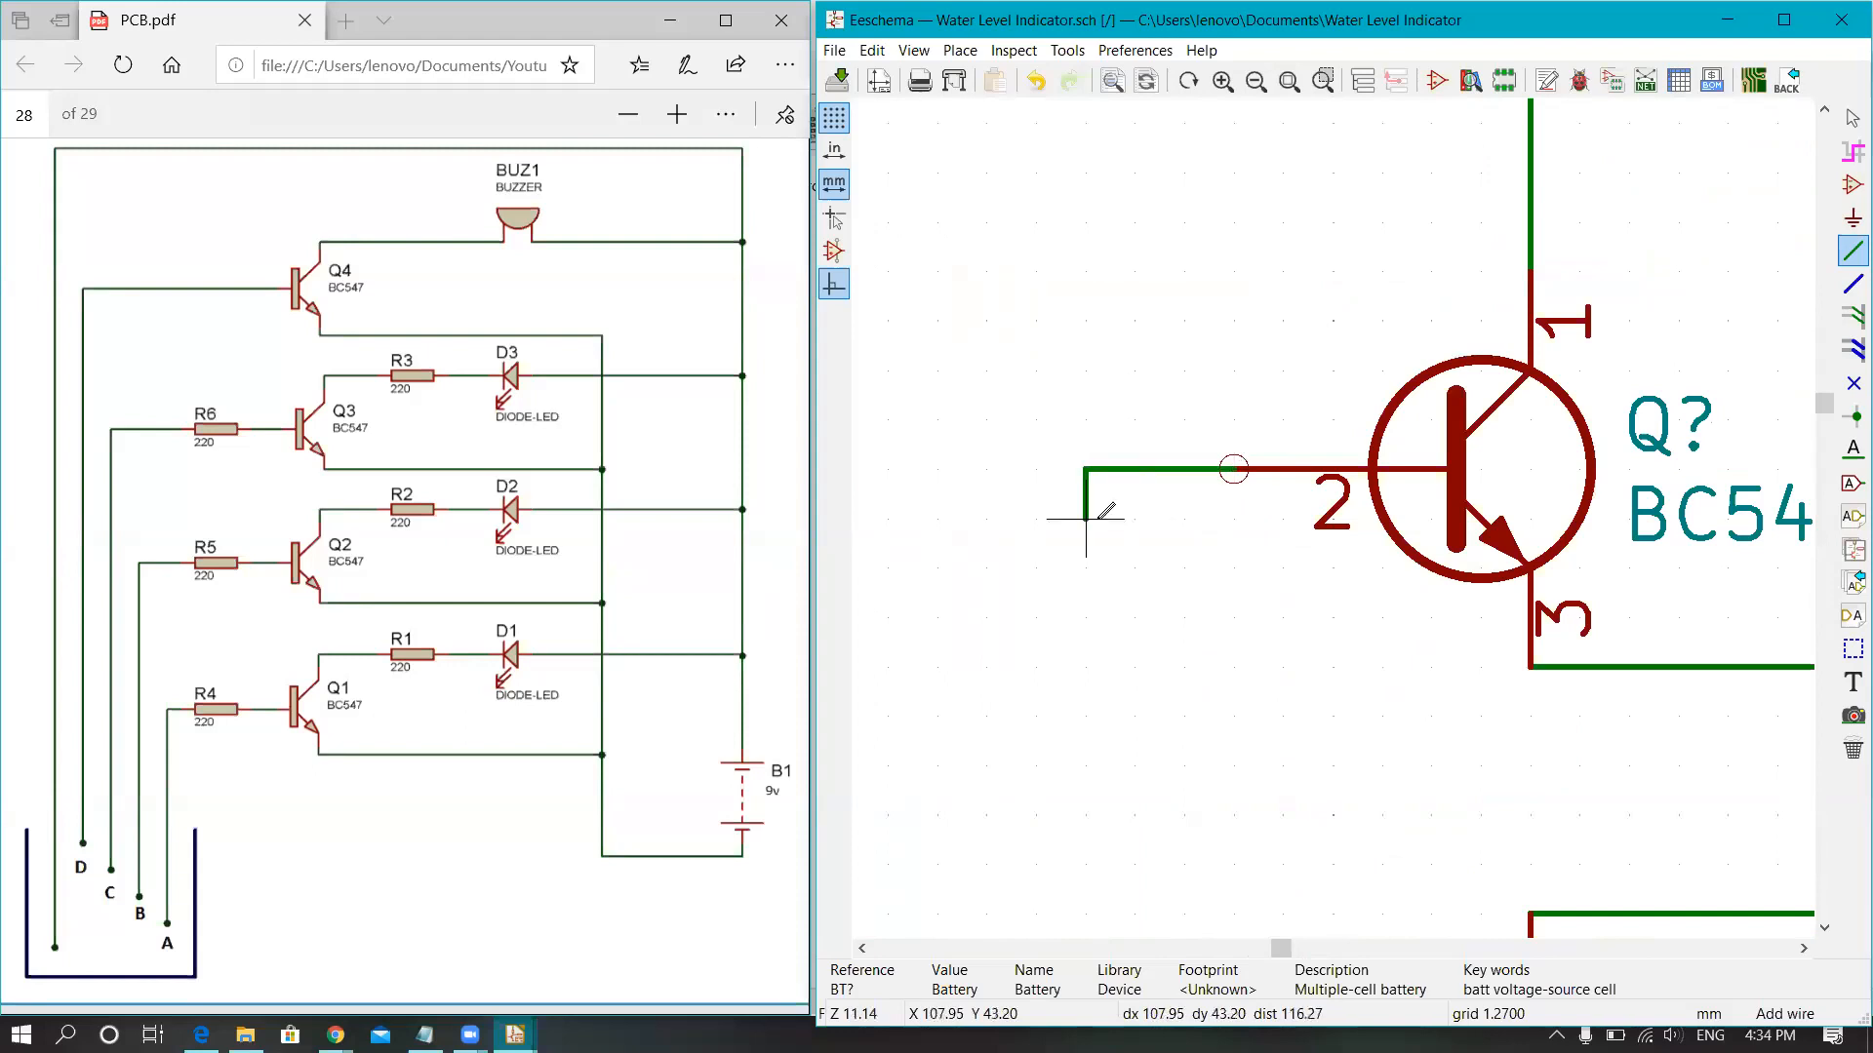
scroll(1154, 622, "down", 3)
scroll(1159, 614, "down", 2)
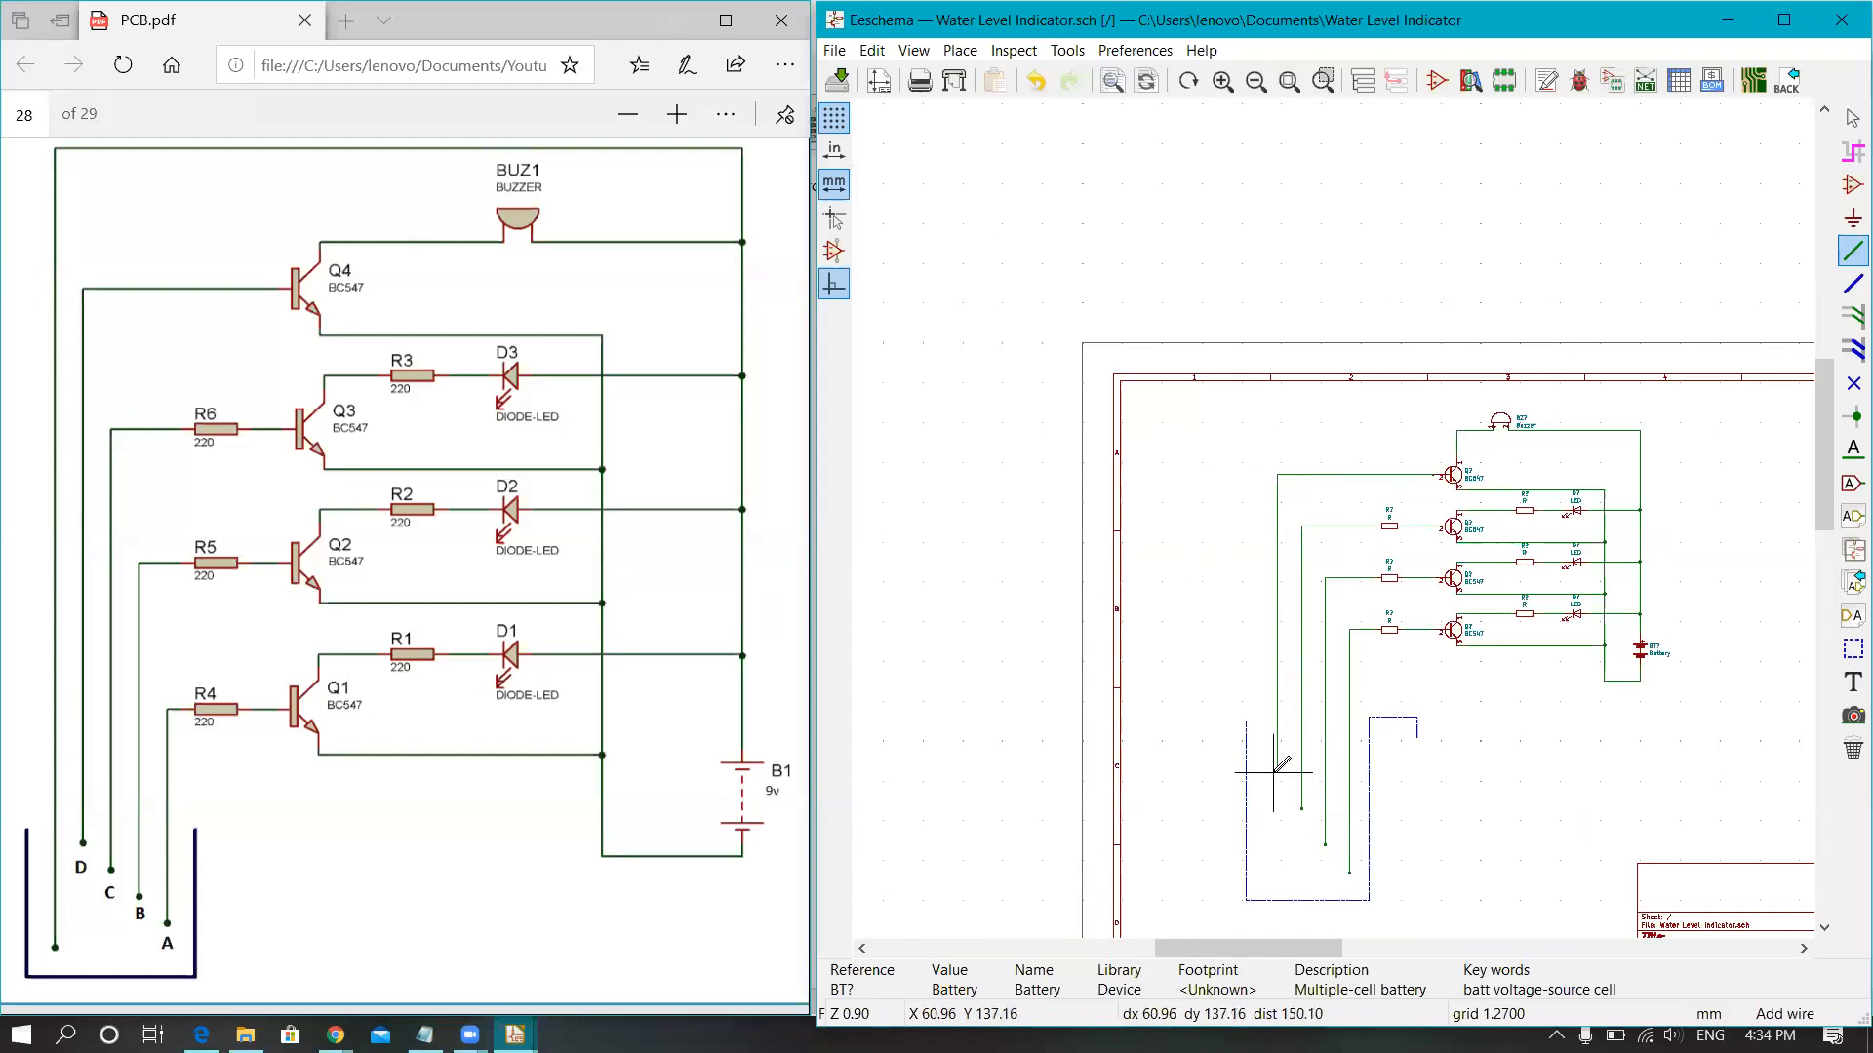
double_click(1277, 772)
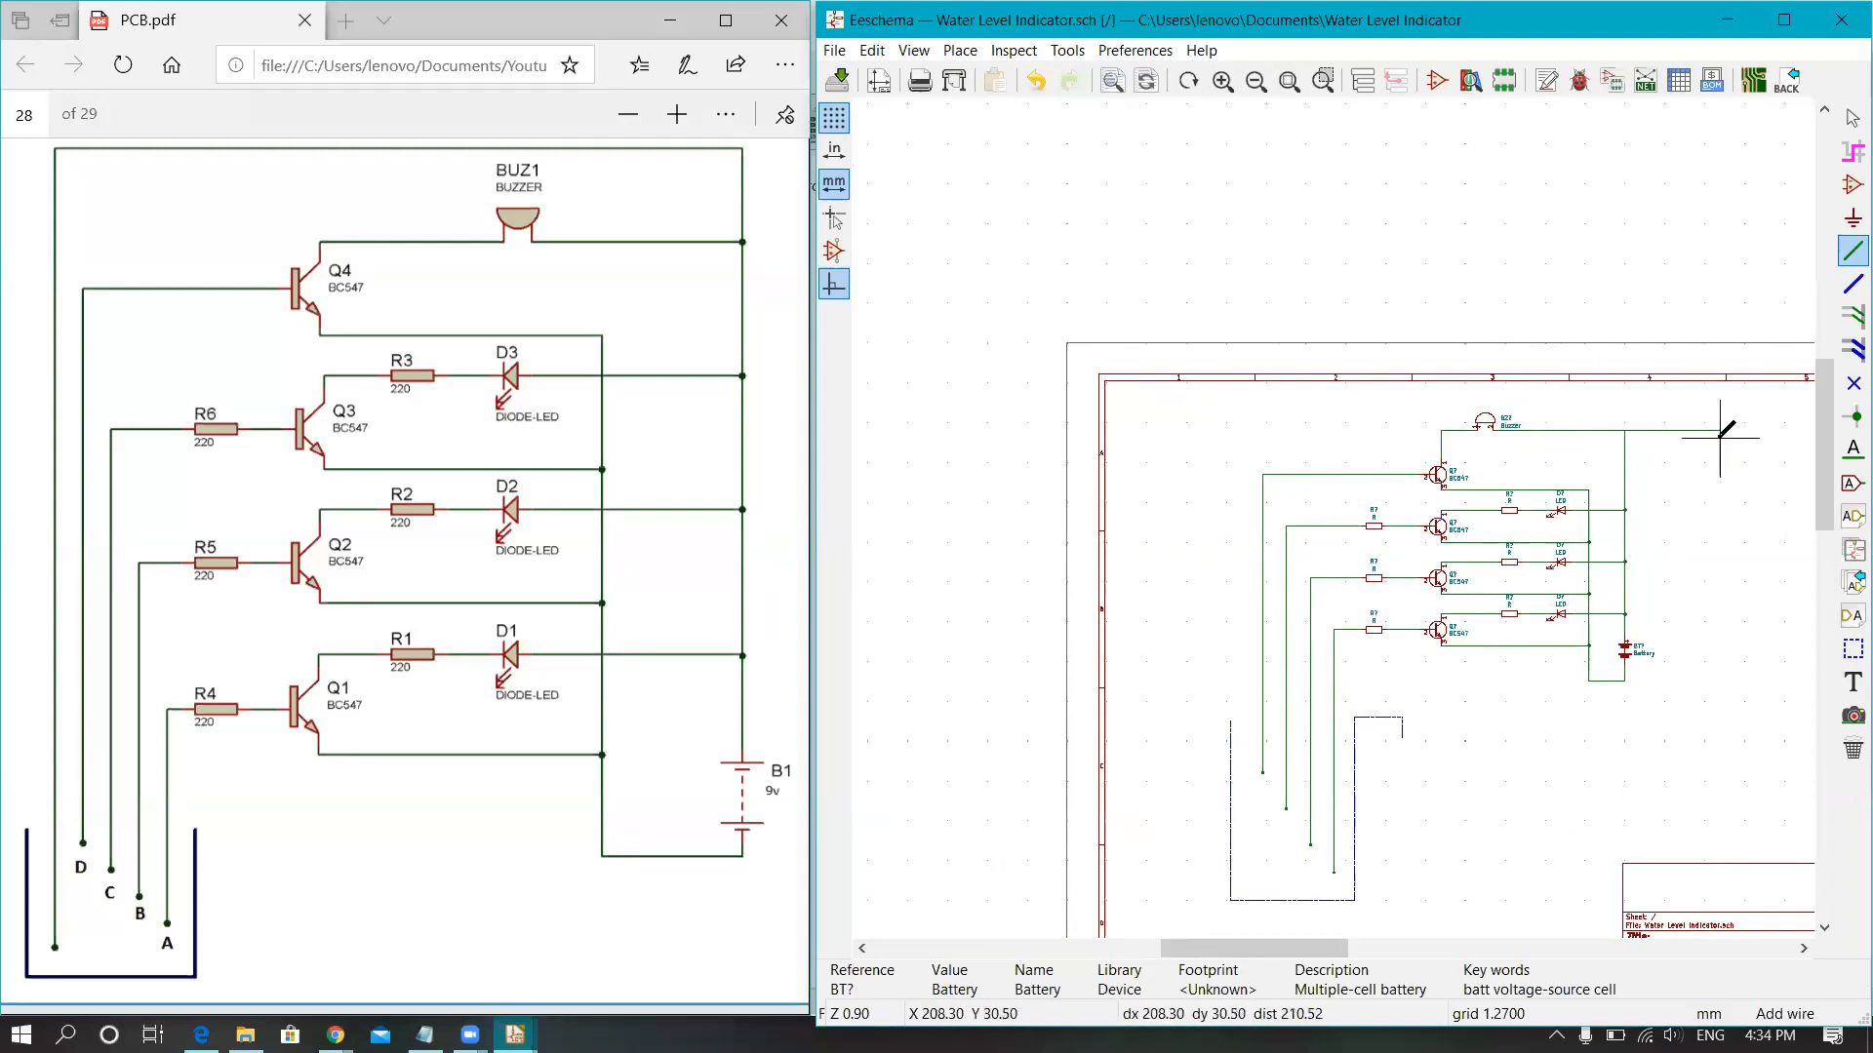
left_click(1624, 394)
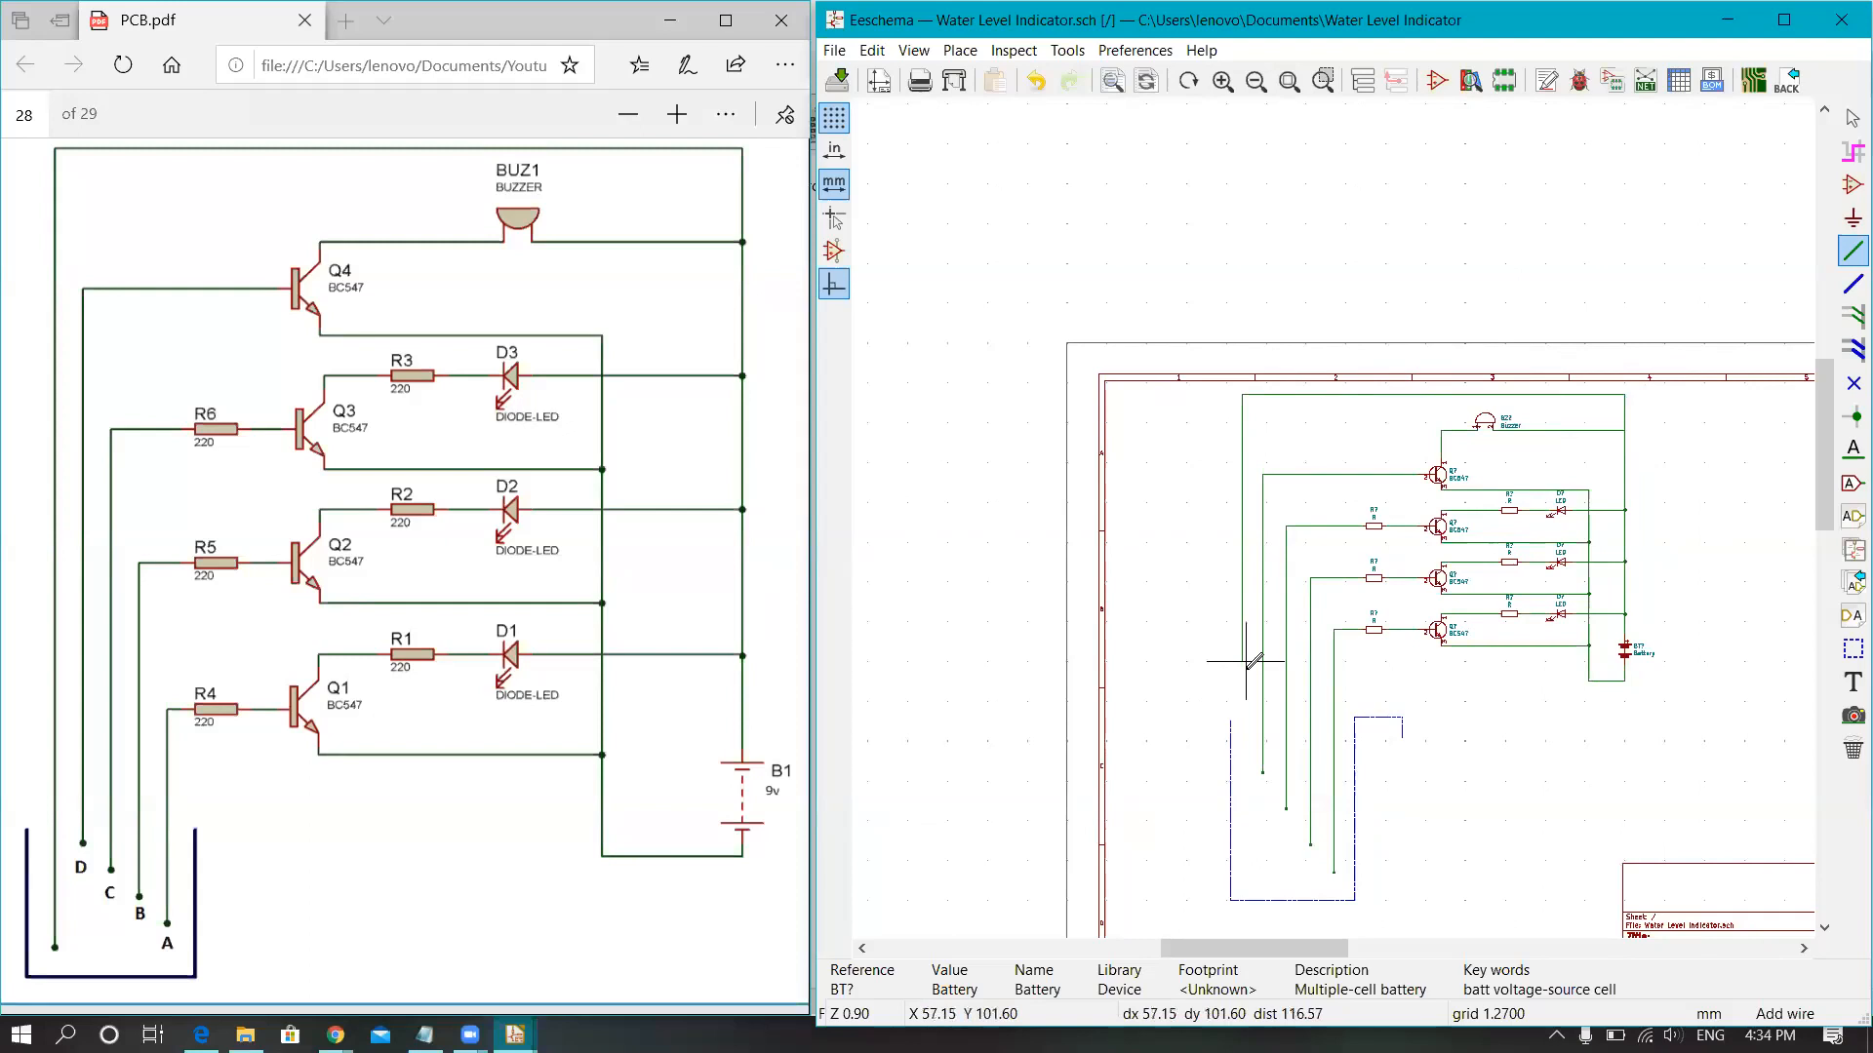
scroll(1266, 823, "down", 2)
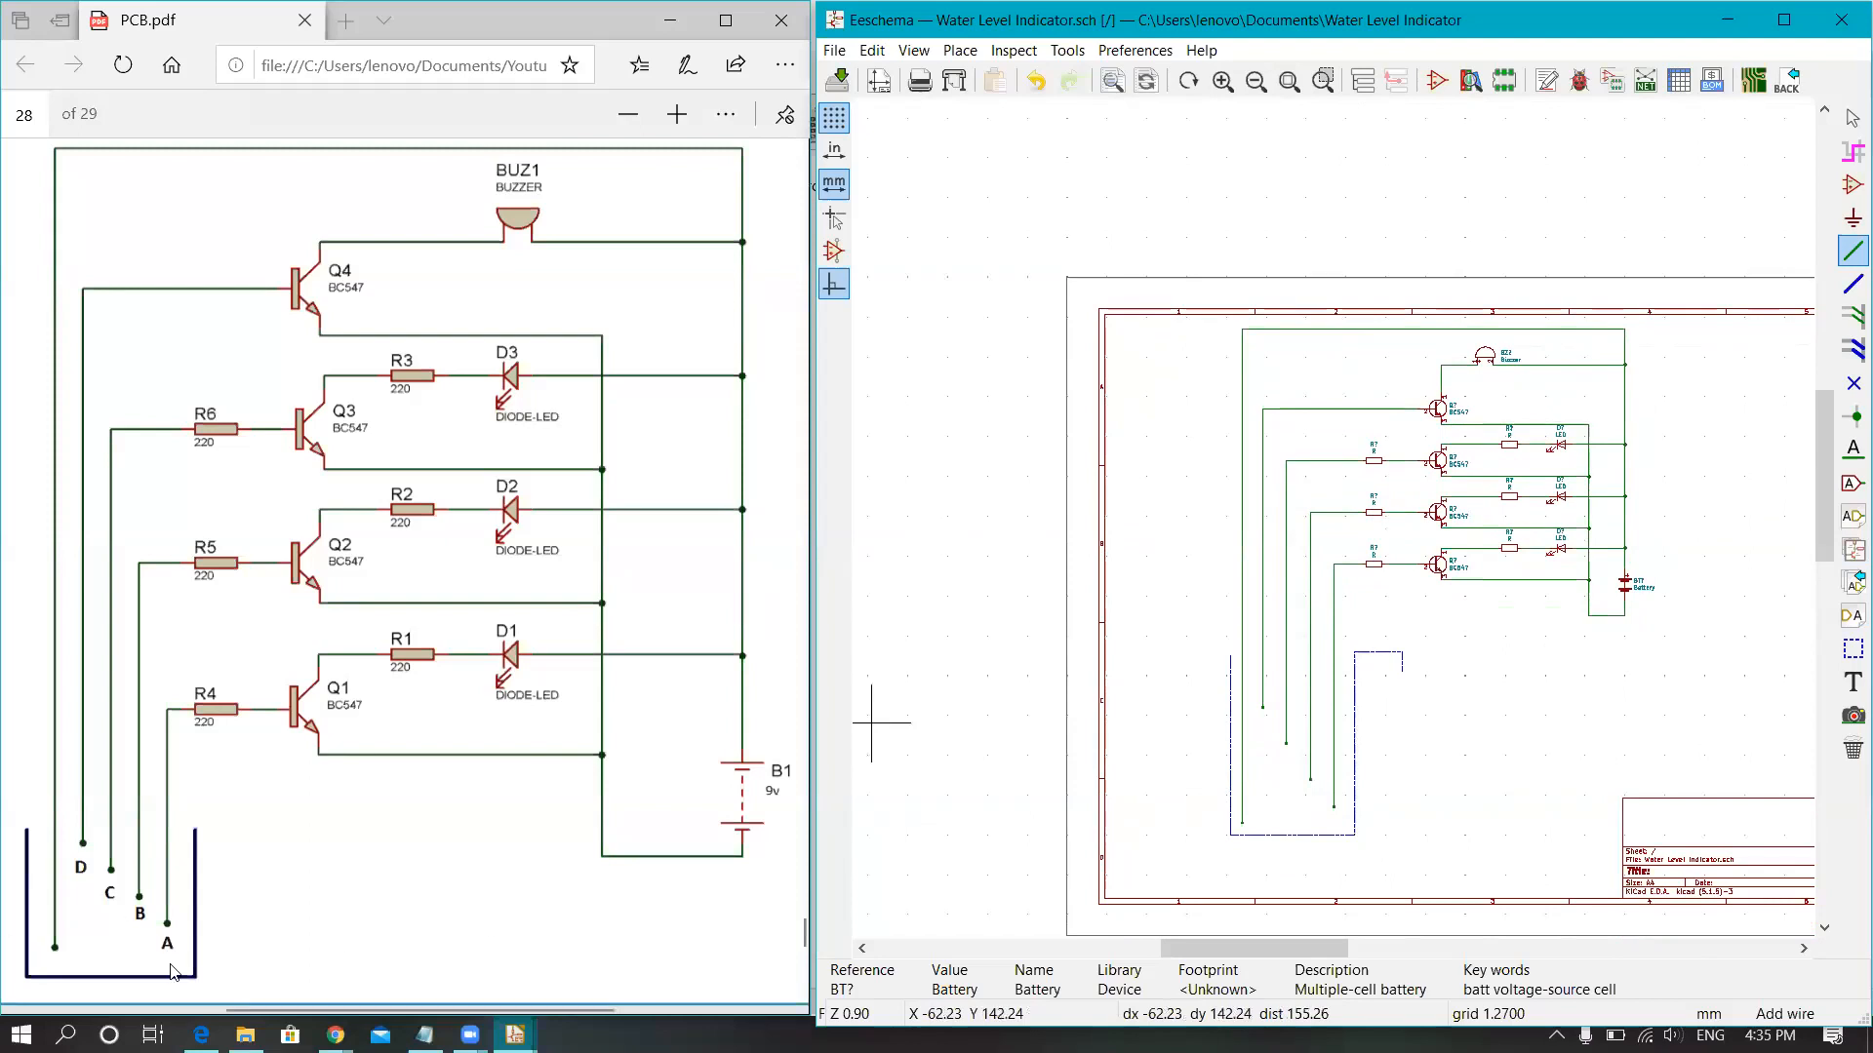
Step: Place the text label A, size 2 mm in bold italic, below the open end of the rightmost probe wire
left_click(1847, 686)
scroll(1306, 820, "up", 5)
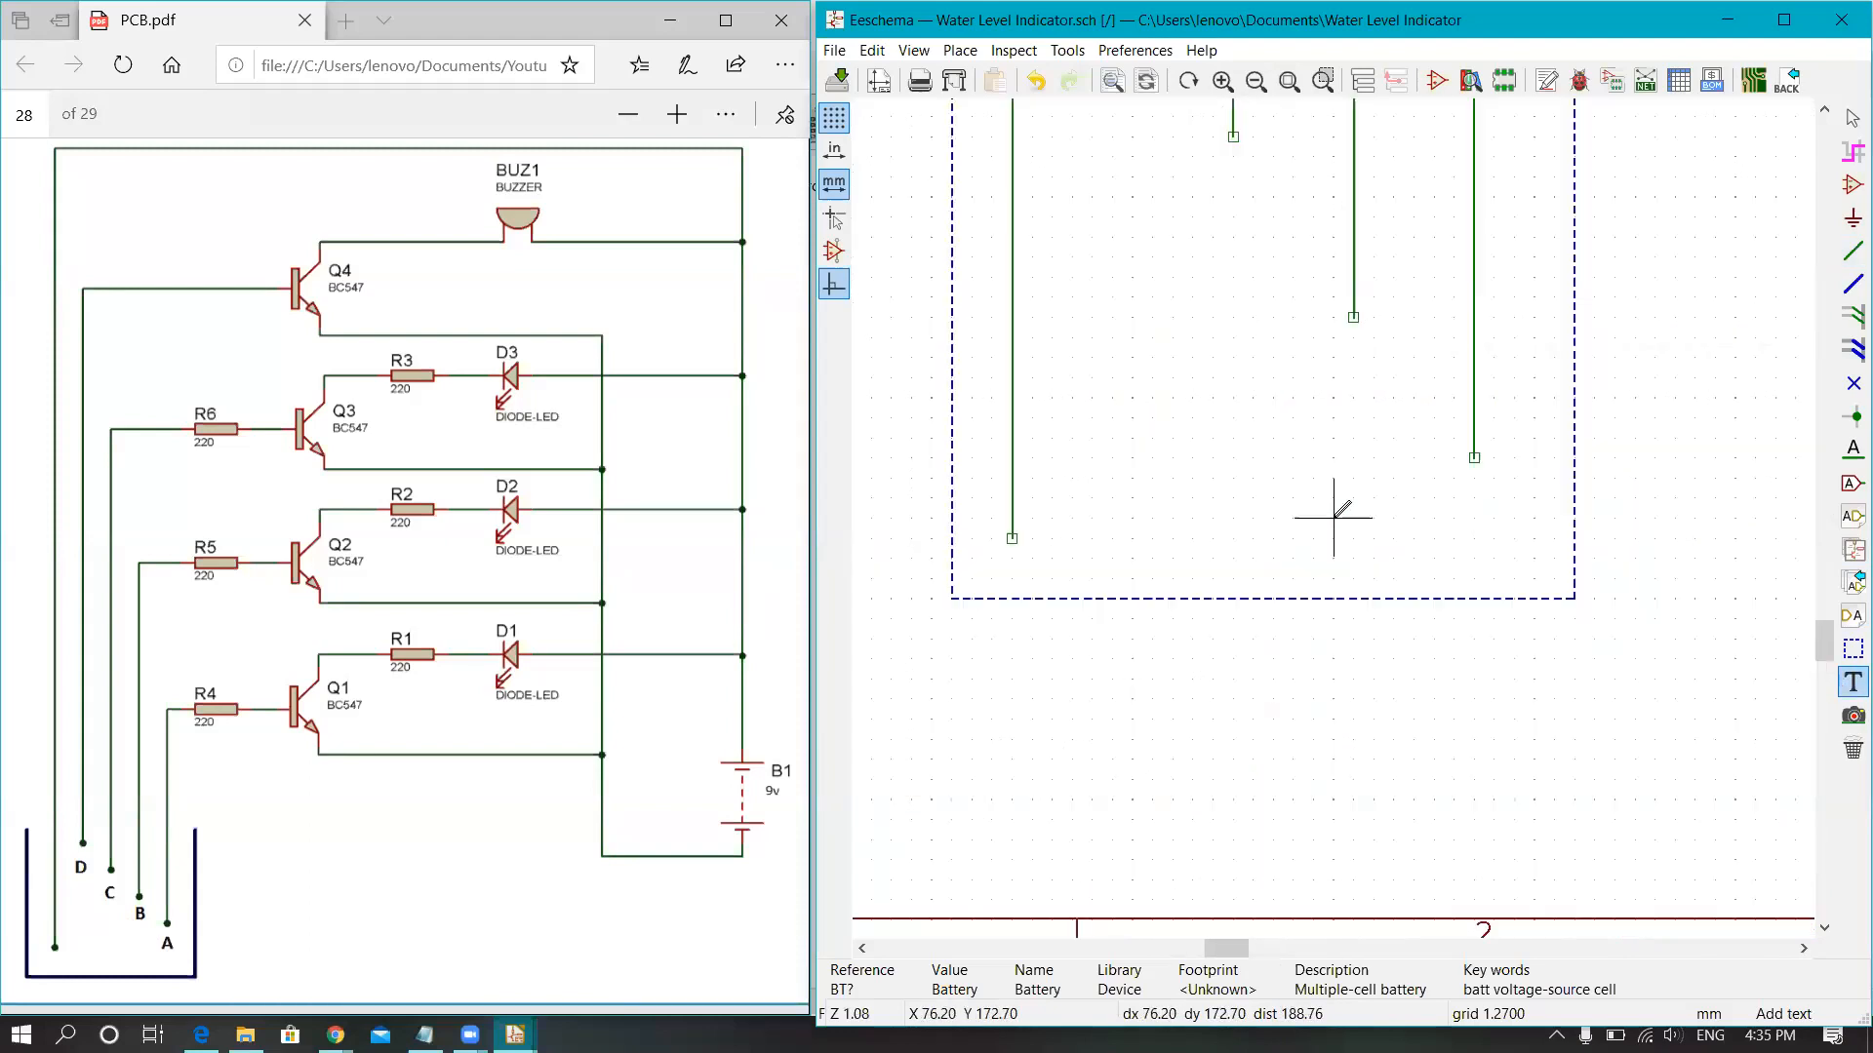
left_click(1458, 522)
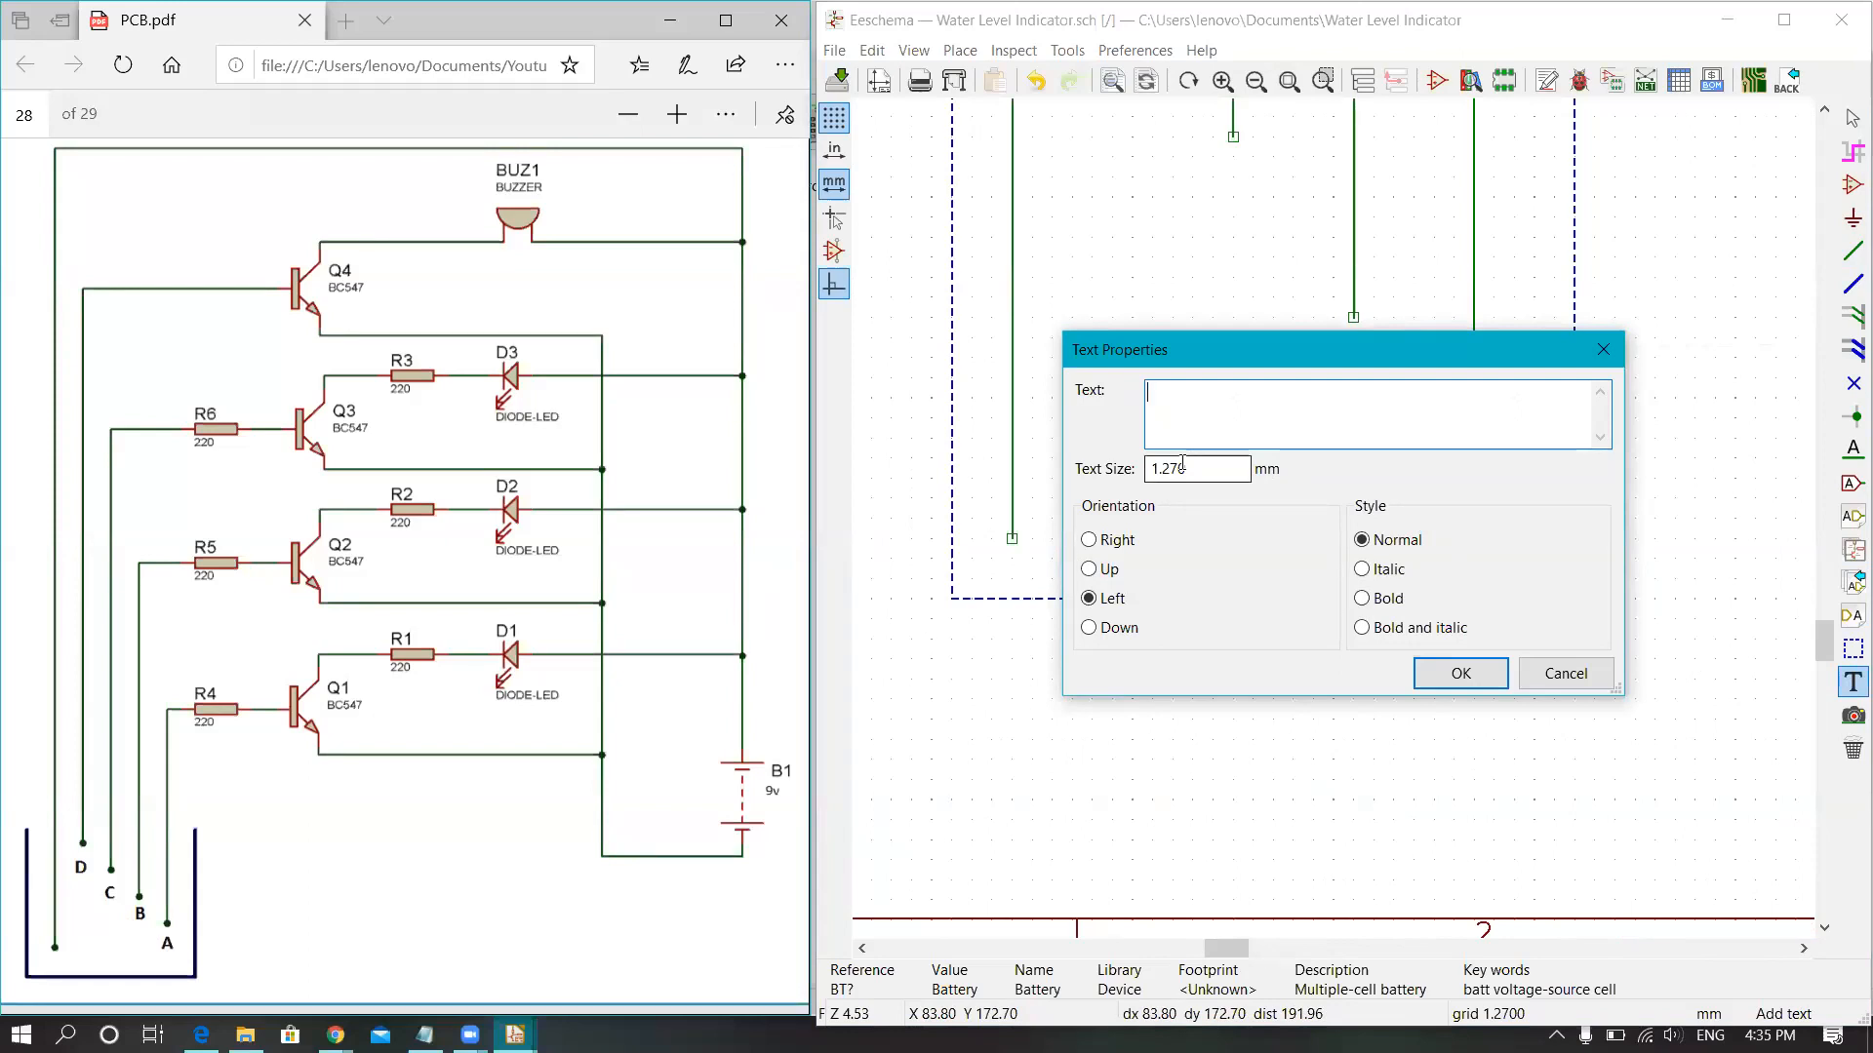
double_click(1214, 468)
type("2")
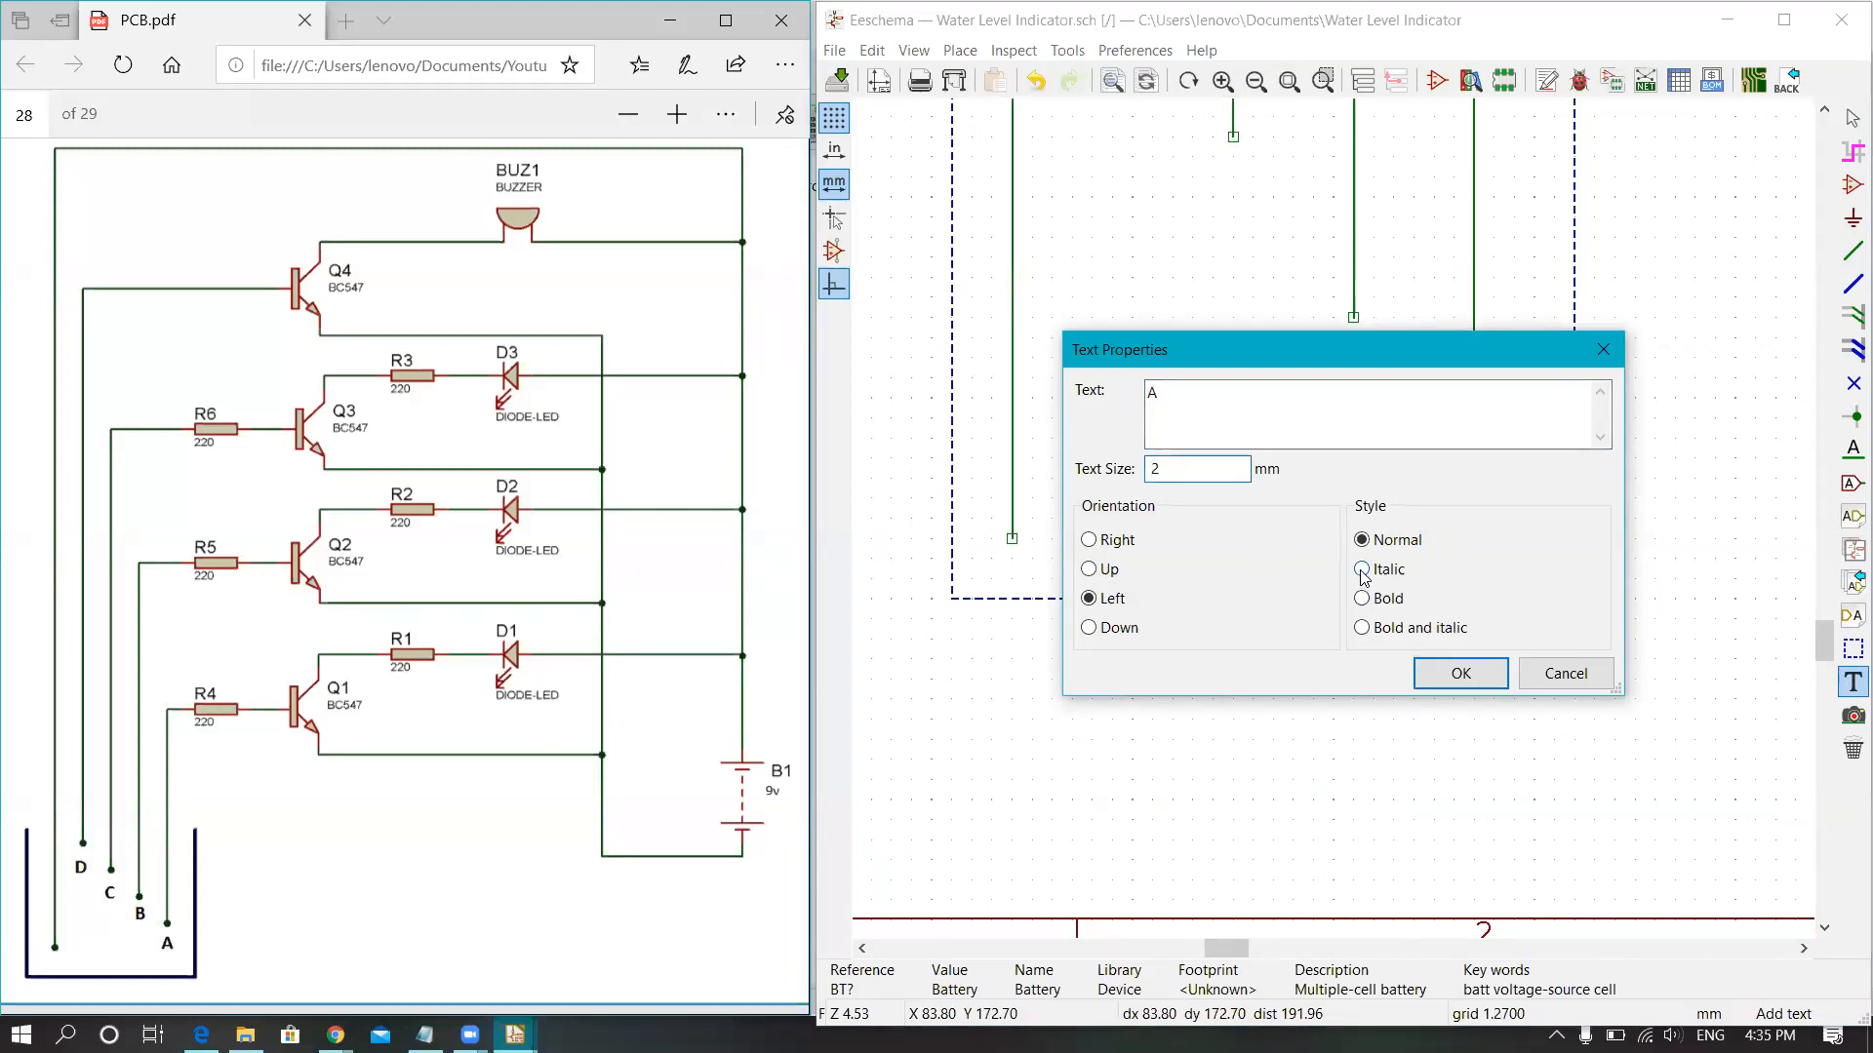
left_click(1363, 629)
left_click(1467, 673)
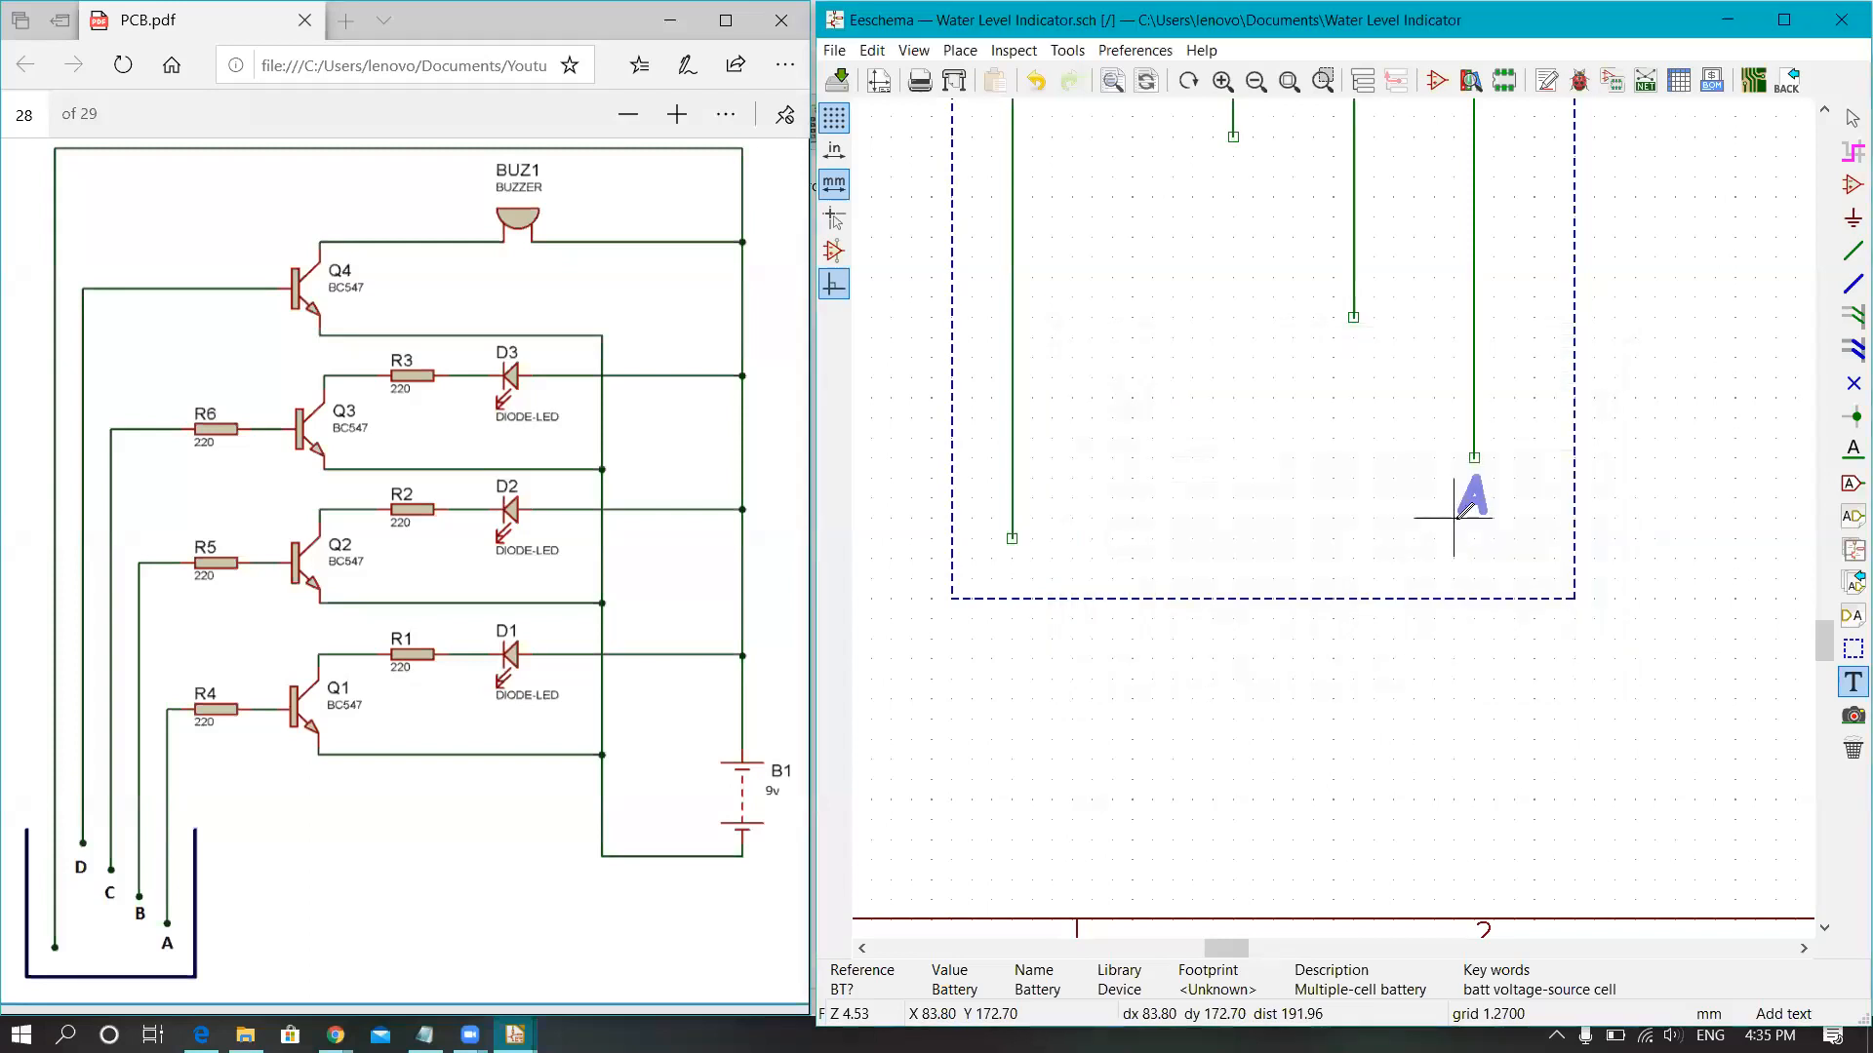
left_click(1455, 512)
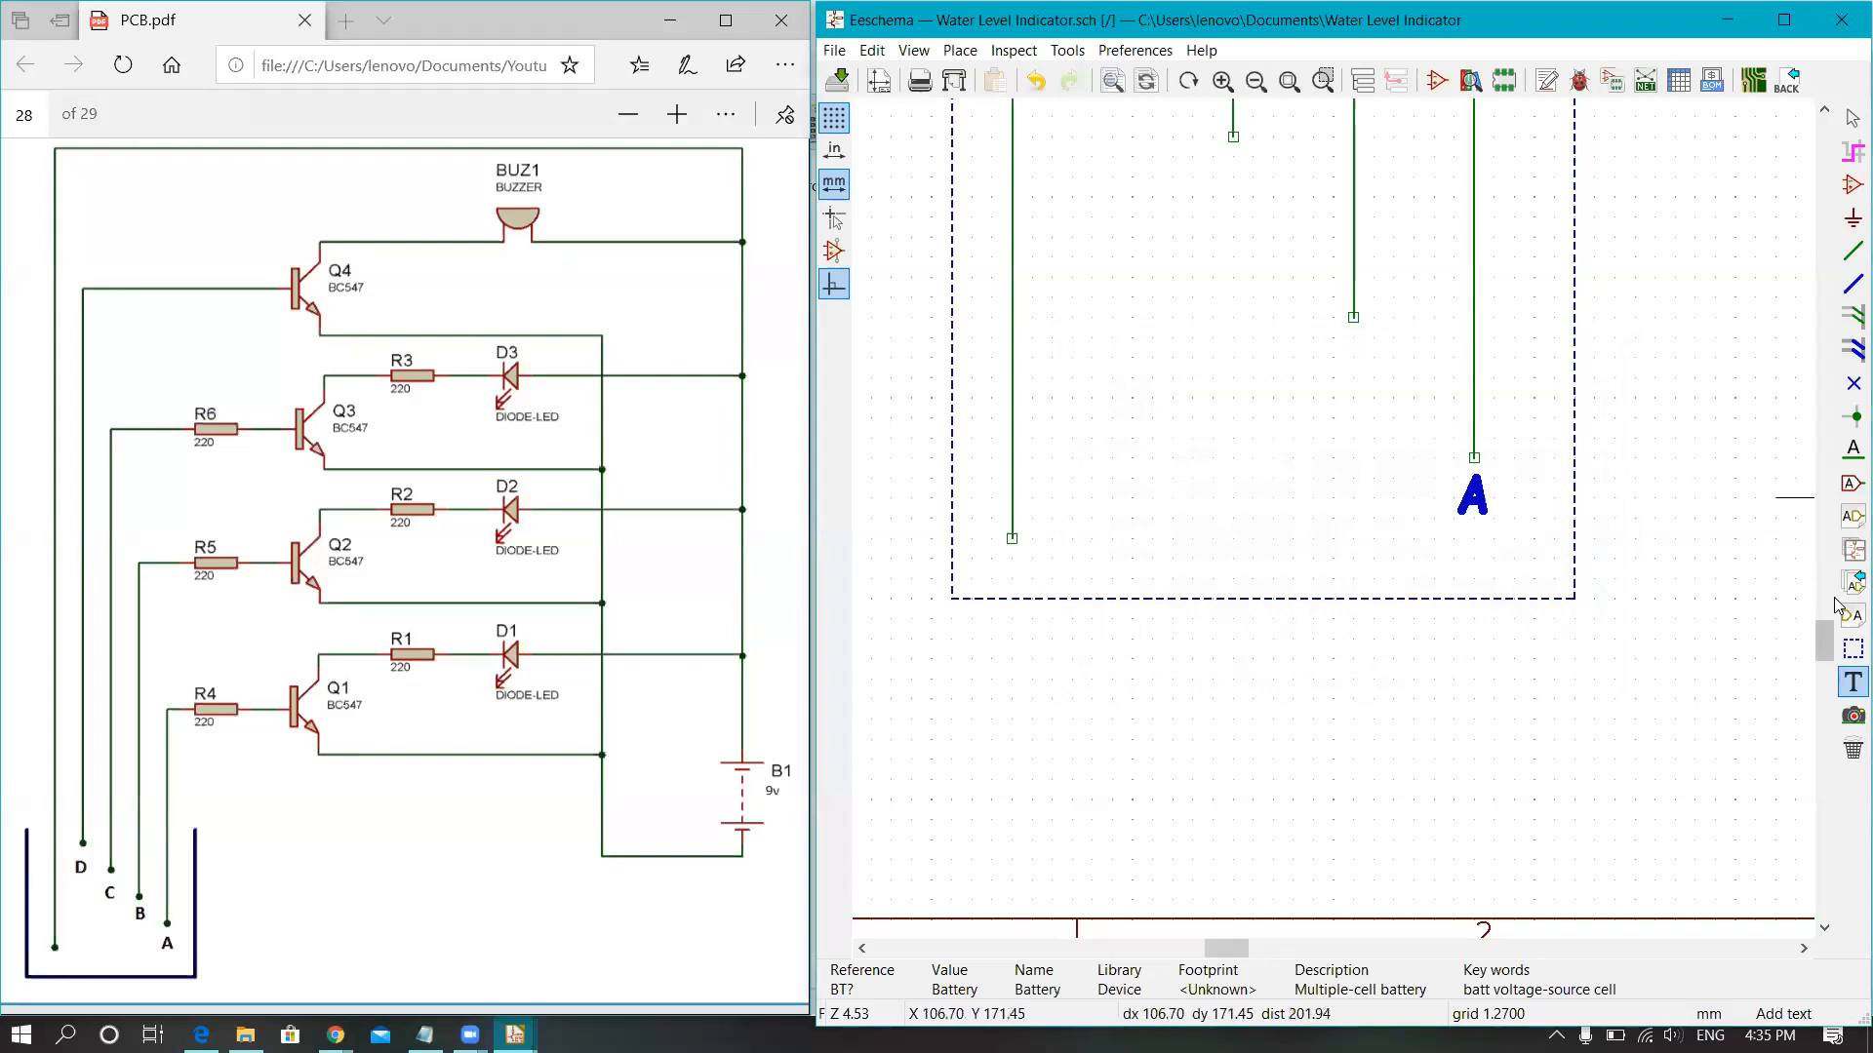
Step: Label the open ends of the next two probe wires to the left B and C, using the same text style
left_click(1324, 349)
type("B")
left_click(1460, 673)
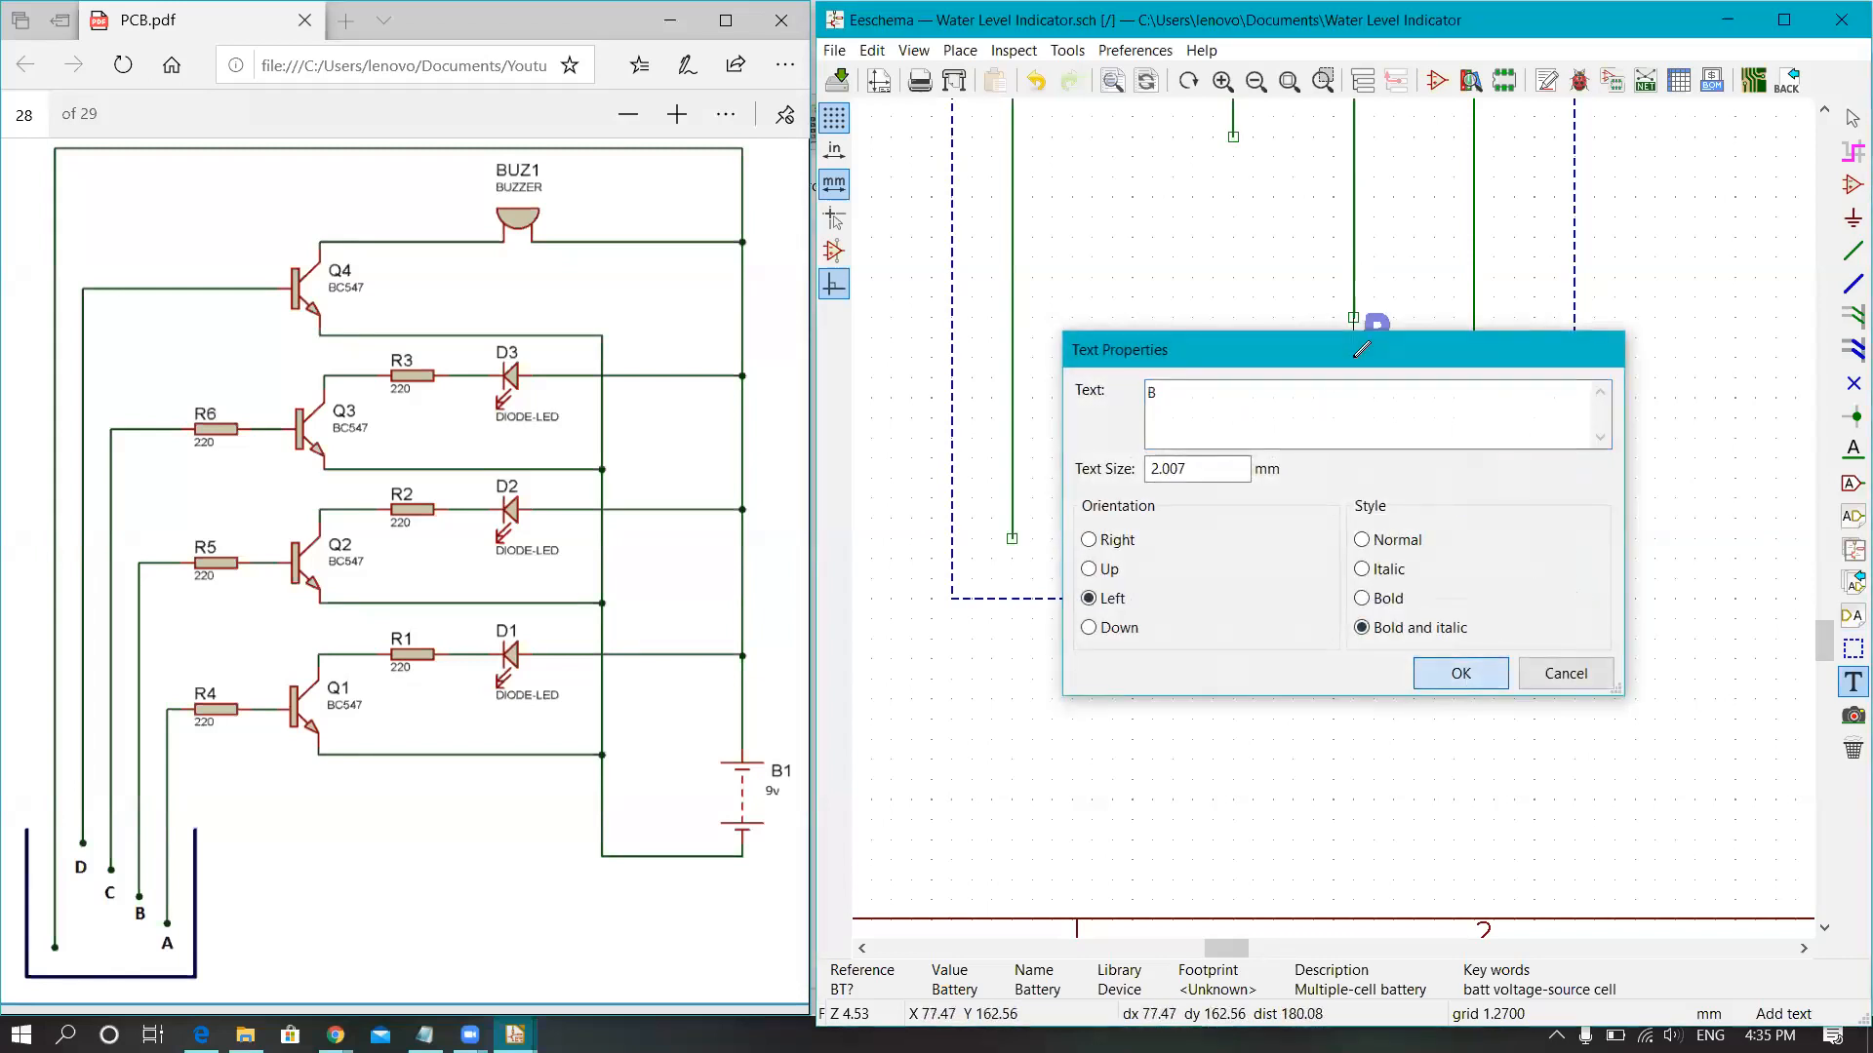
left_click(1334, 379)
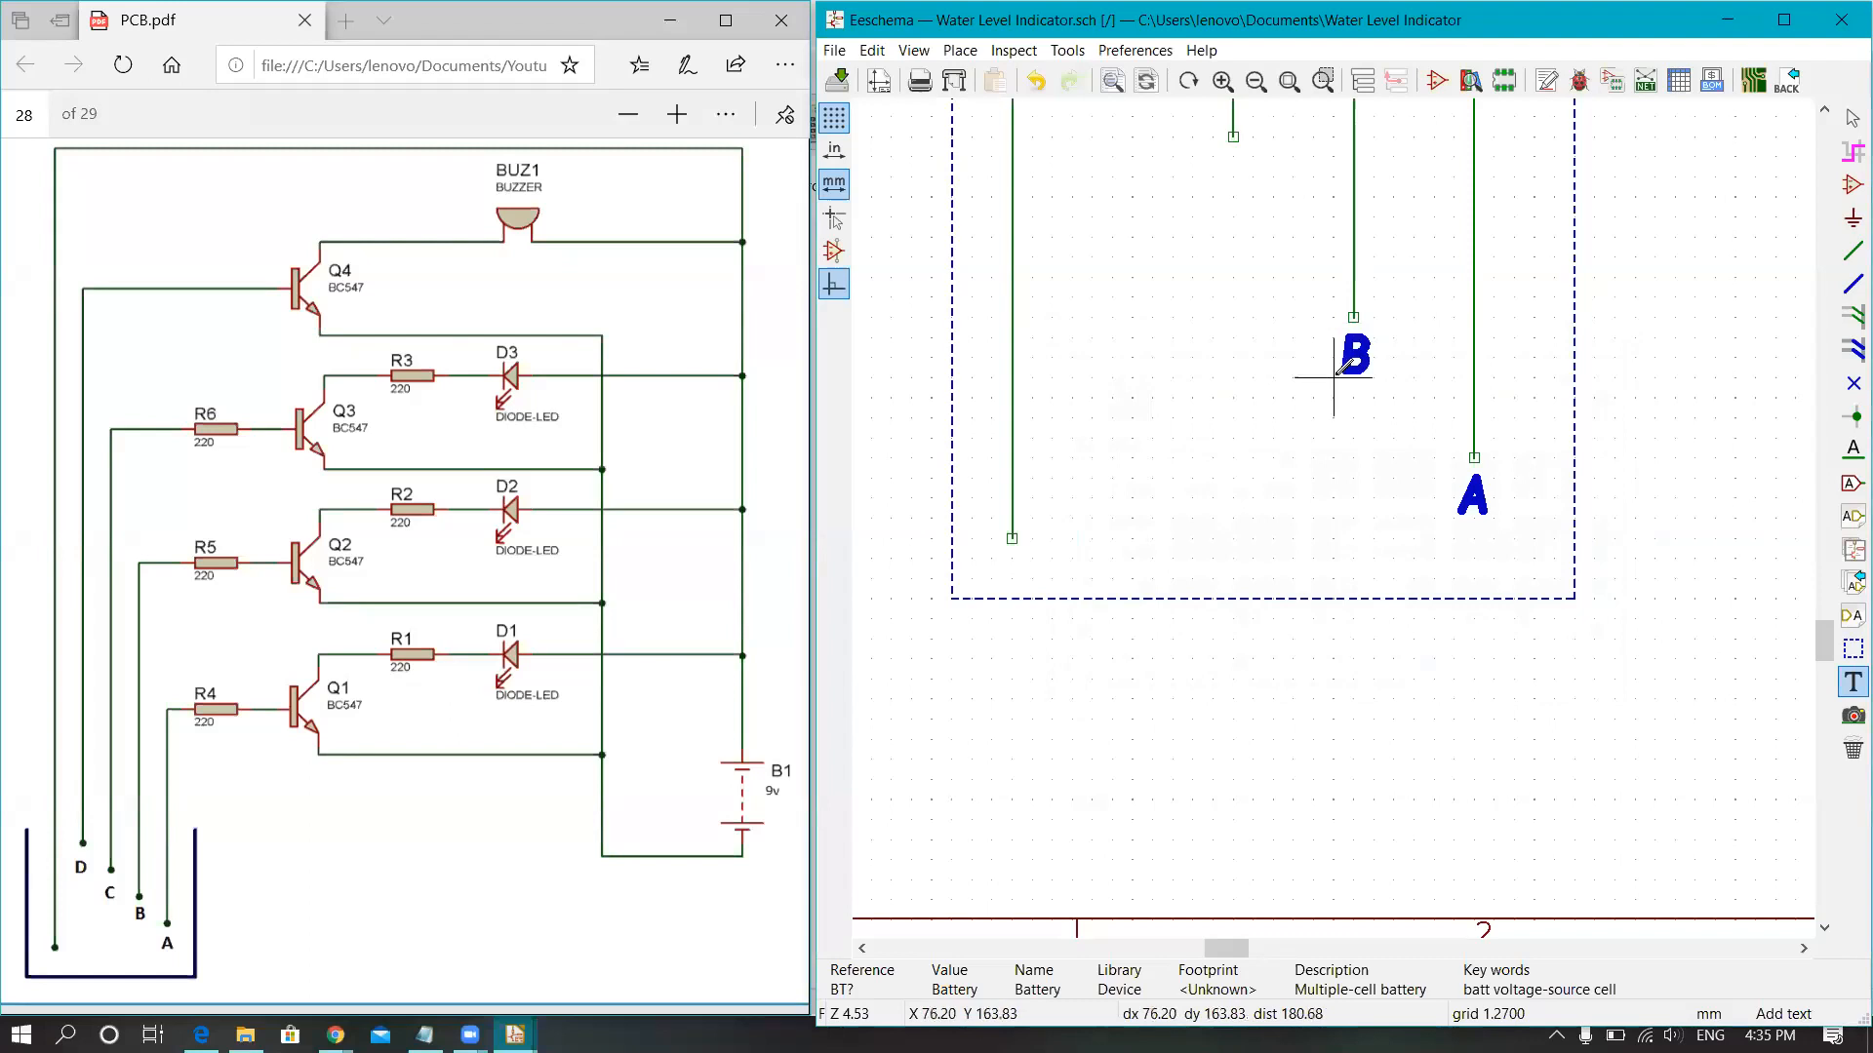
left_click(1218, 186)
type("C")
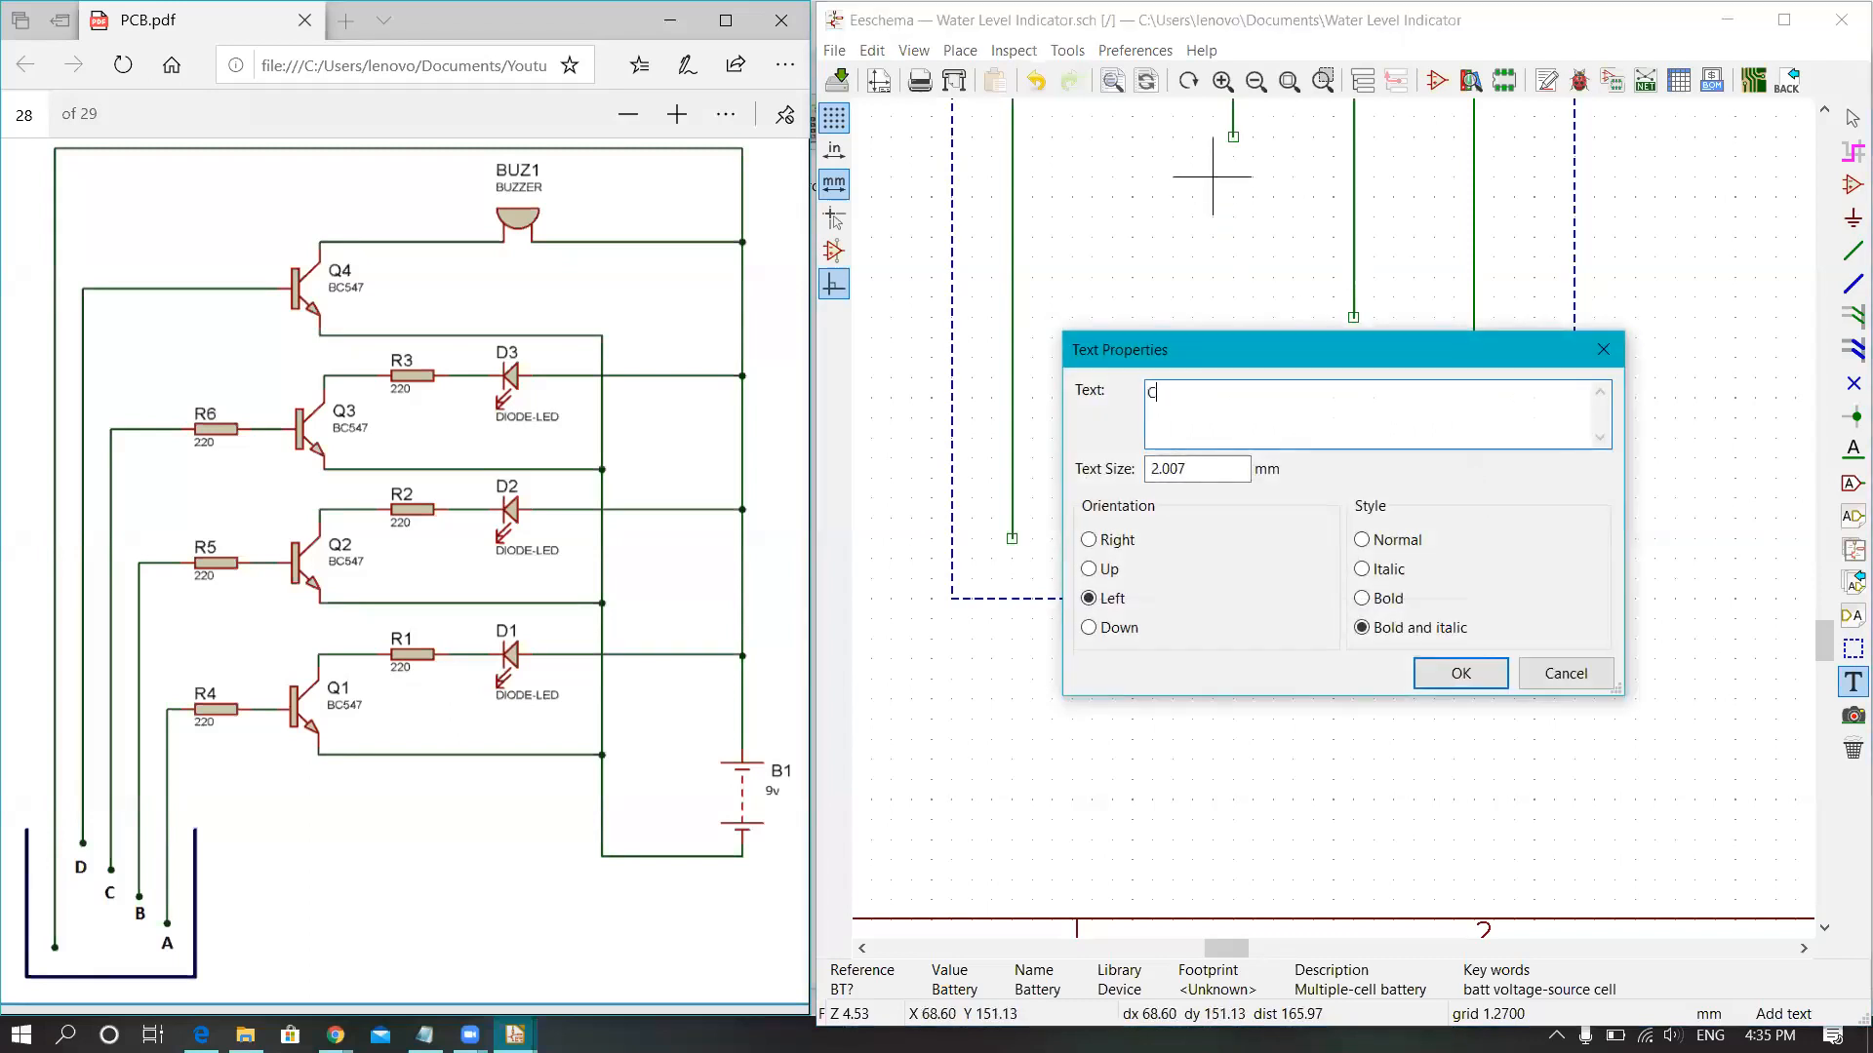
left_click(1460, 672)
left_click(1213, 379)
Step: Place the text label D below the open end of the probe wire coming from the uppermost transistor's base
left_click(1092, 177)
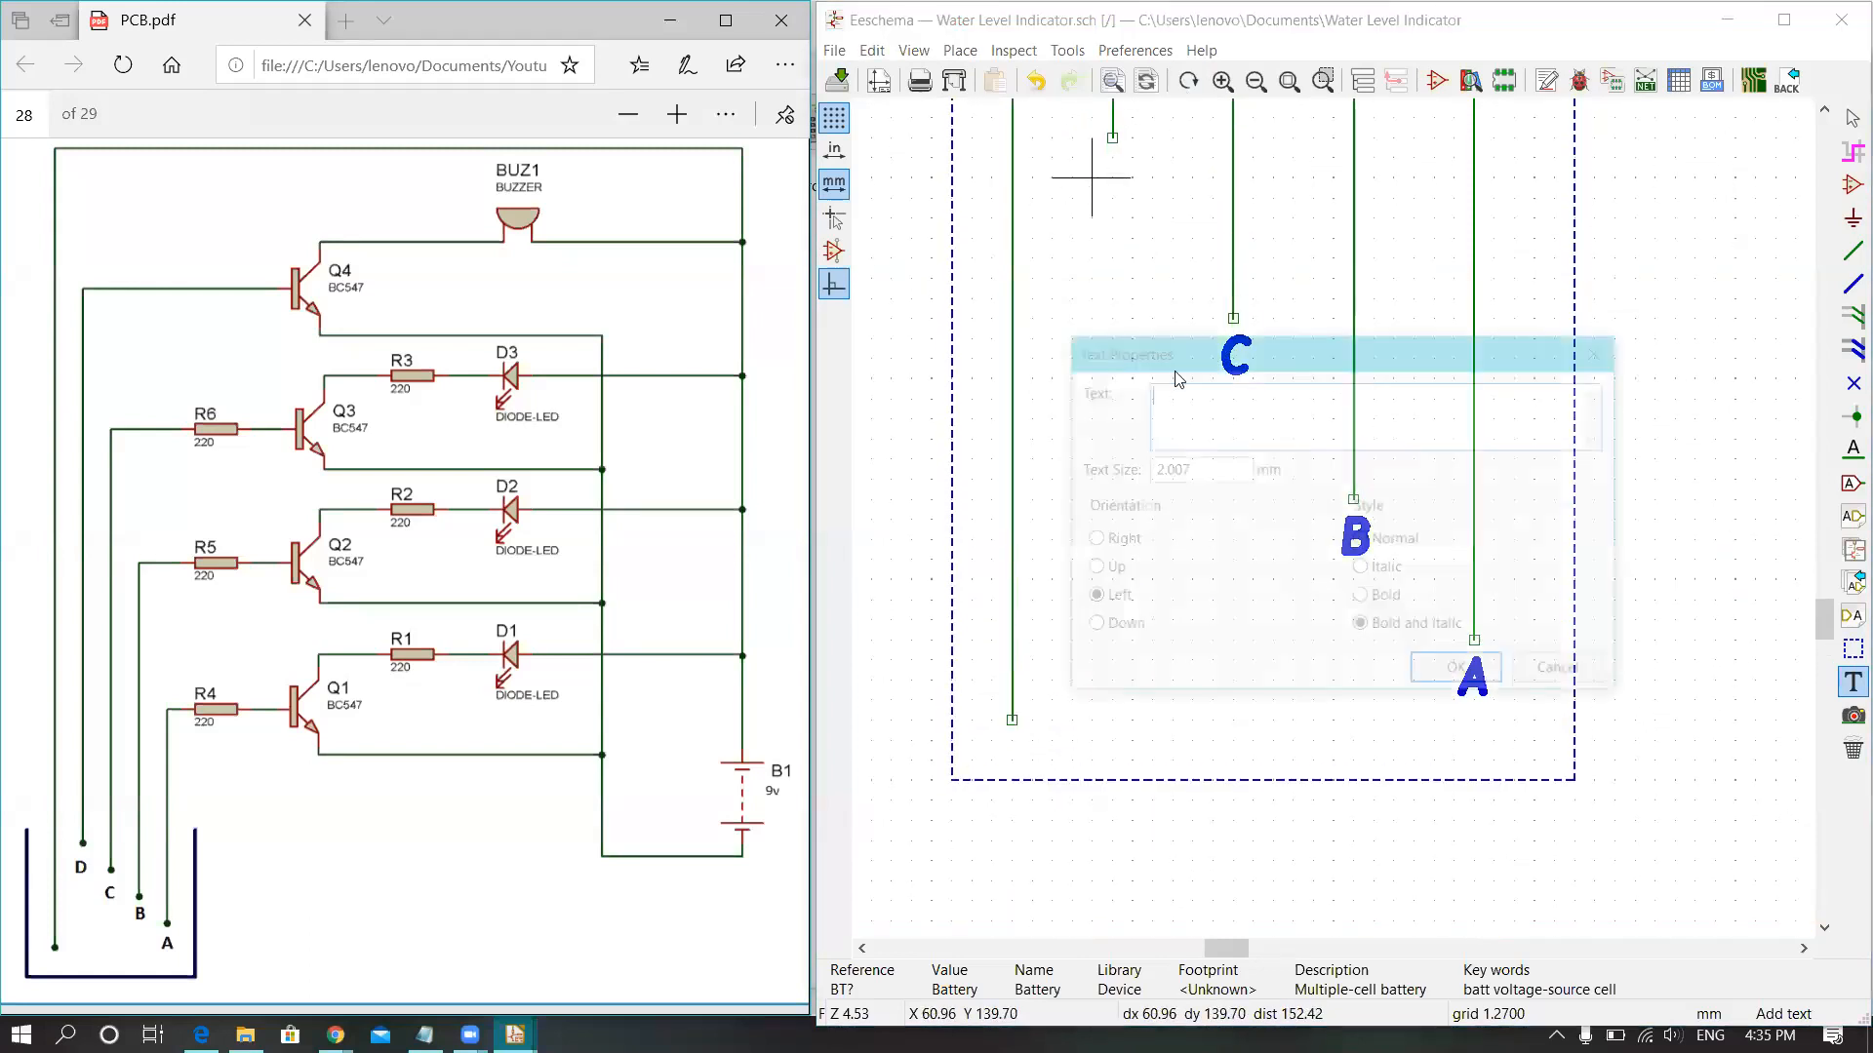
type("D")
left_click(1416, 675)
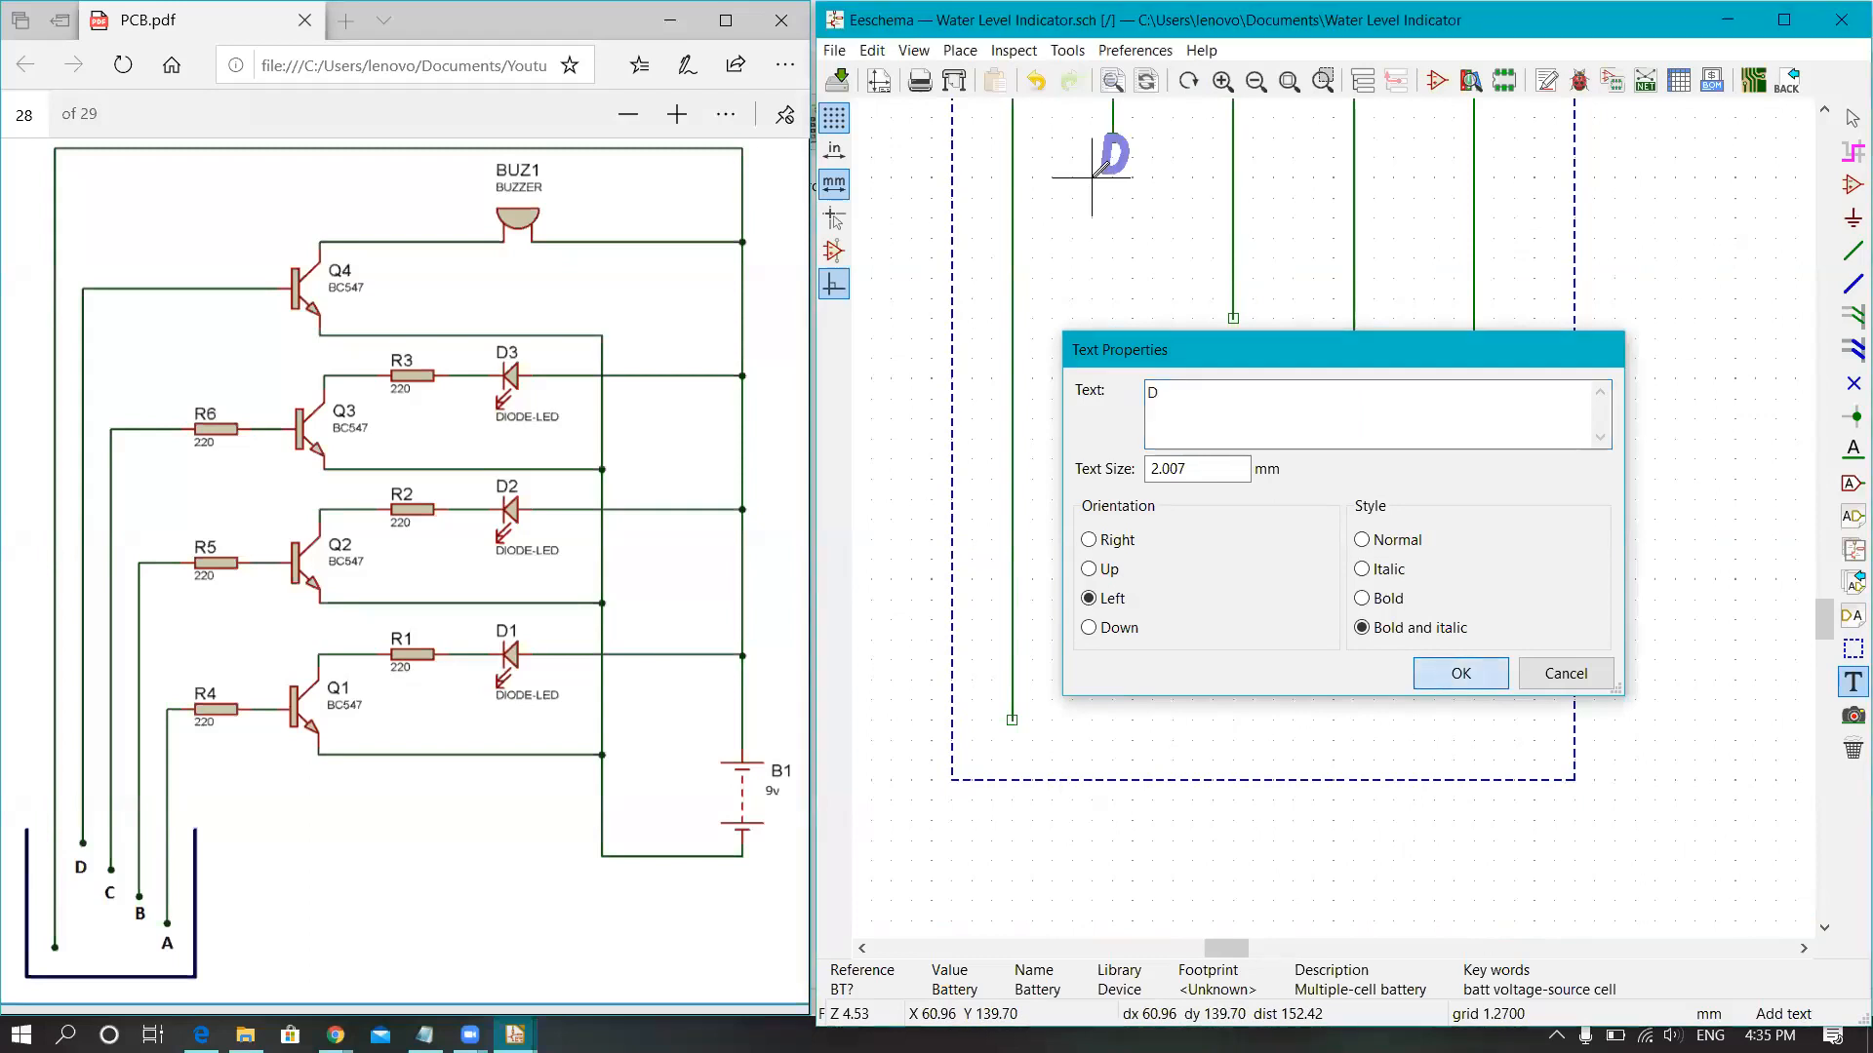
left_click(1104, 195)
Step: Review the whole circuit on the sheet and examine the reference and value labels of the upper left-hand resistor
scroll(1151, 190, "down", 3)
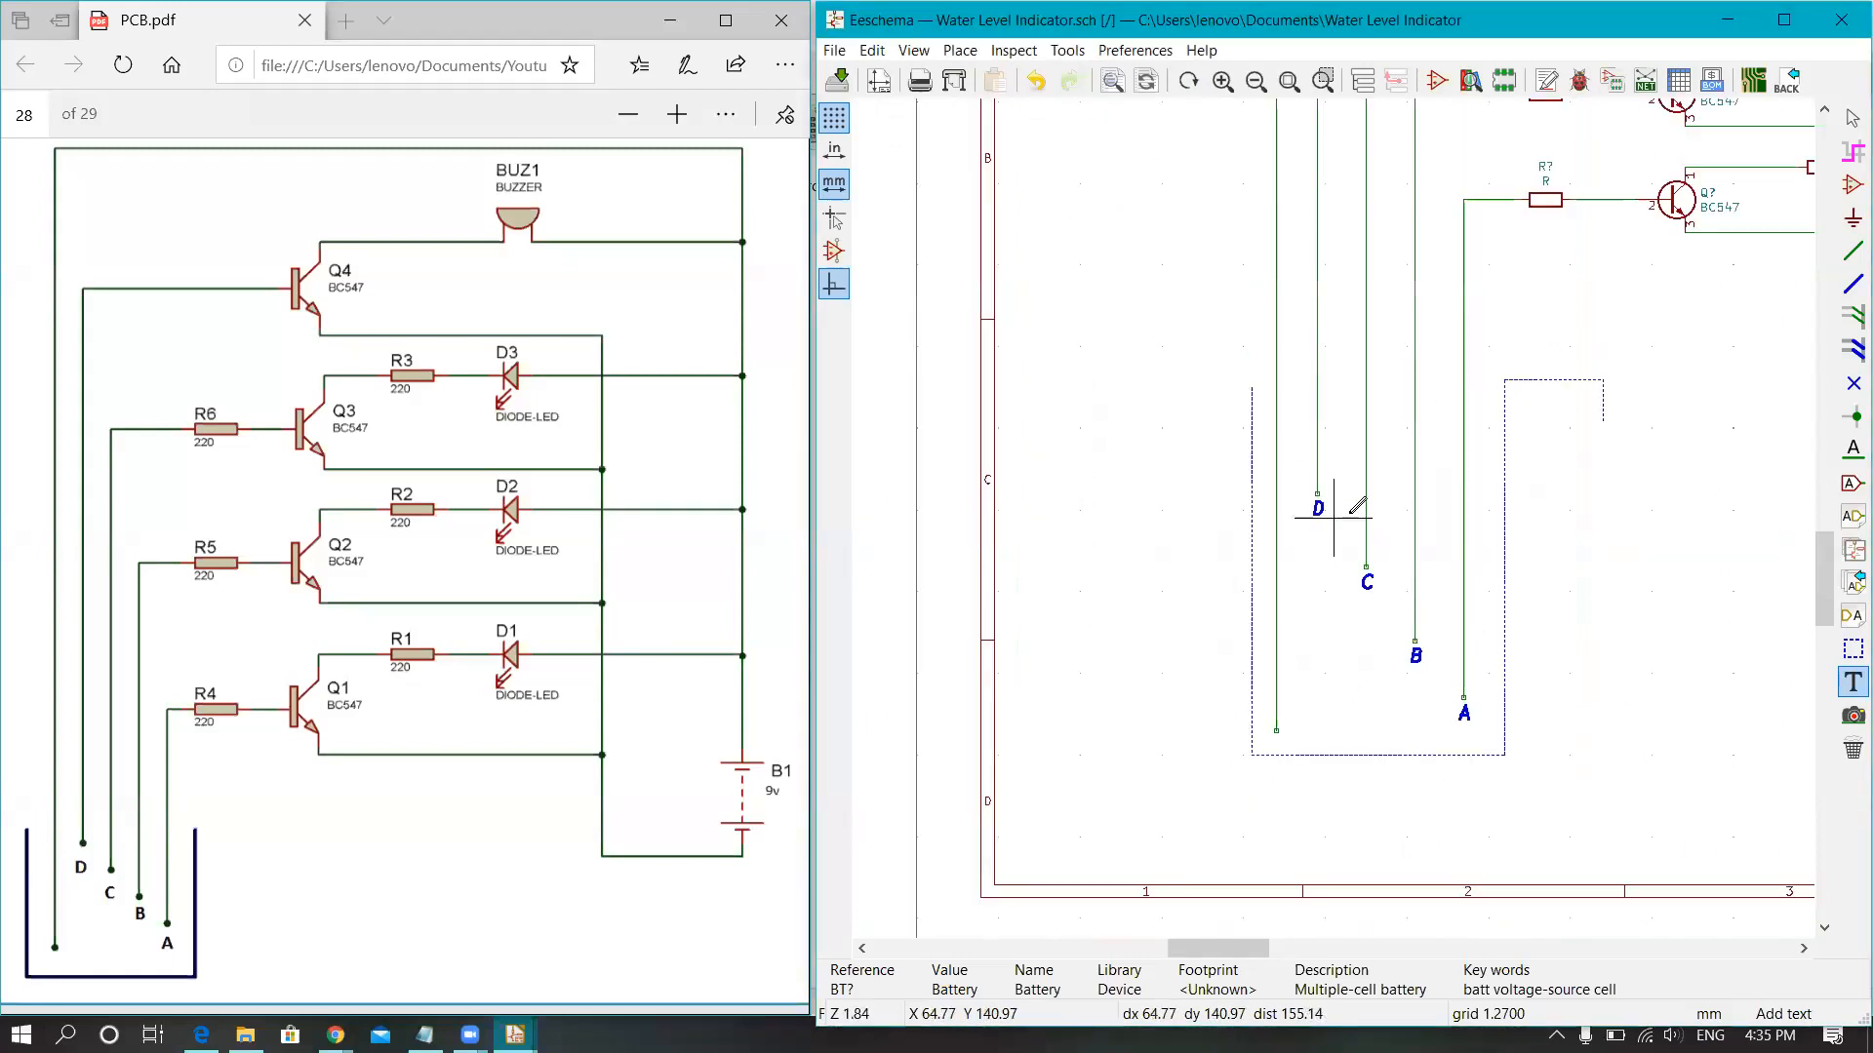
left_click(1288, 81)
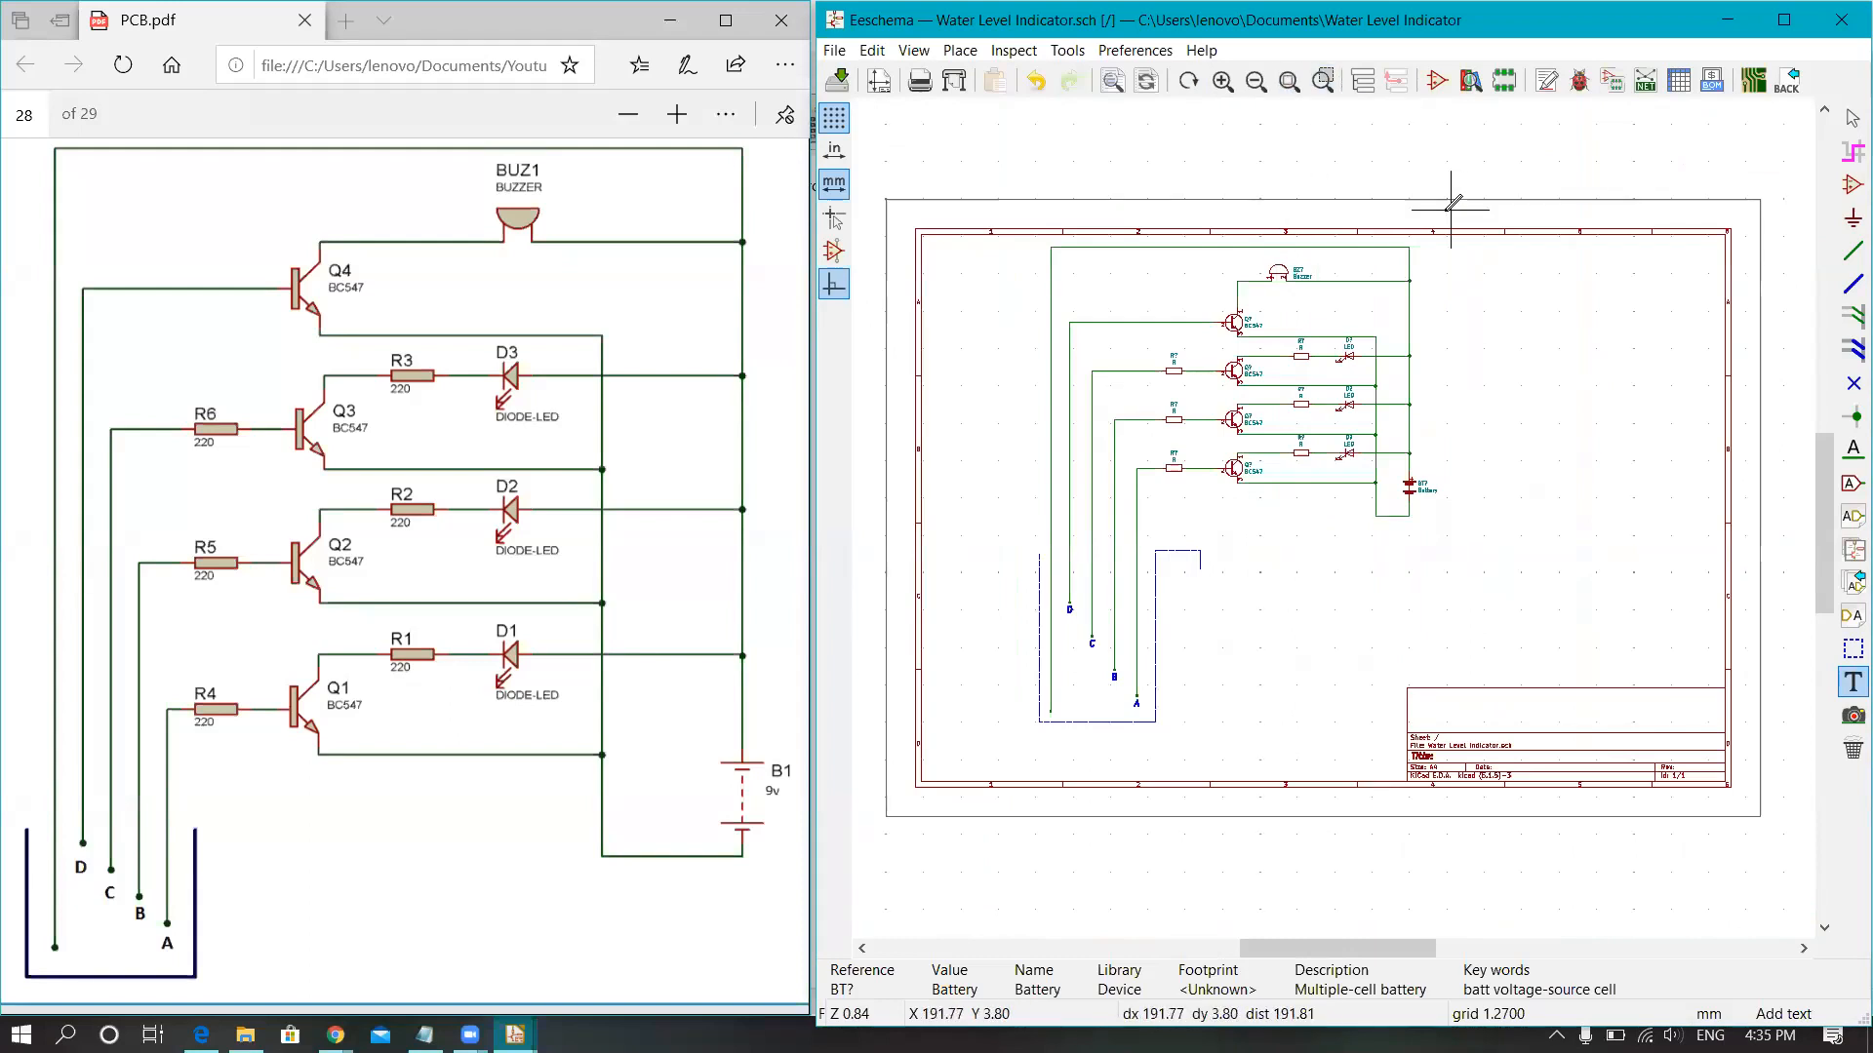
left_click(1322, 81)
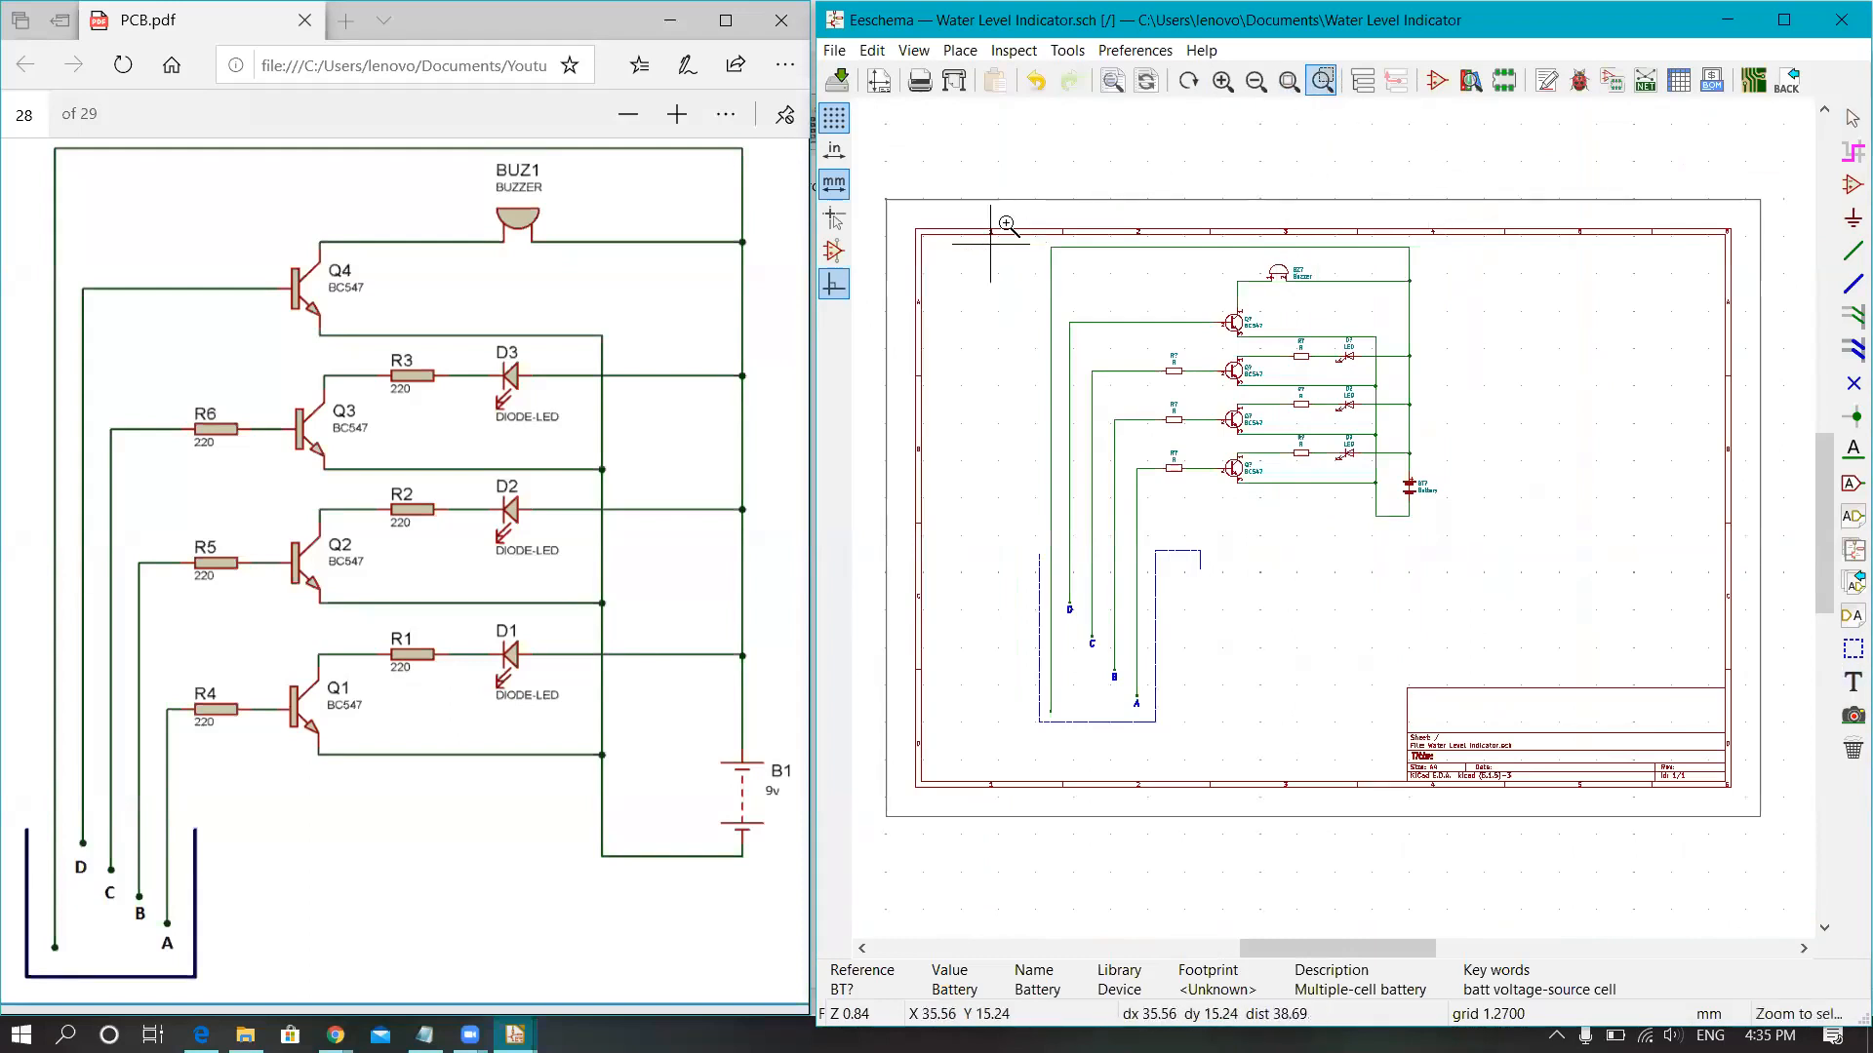
left_click_drag(1008, 233, 1446, 732)
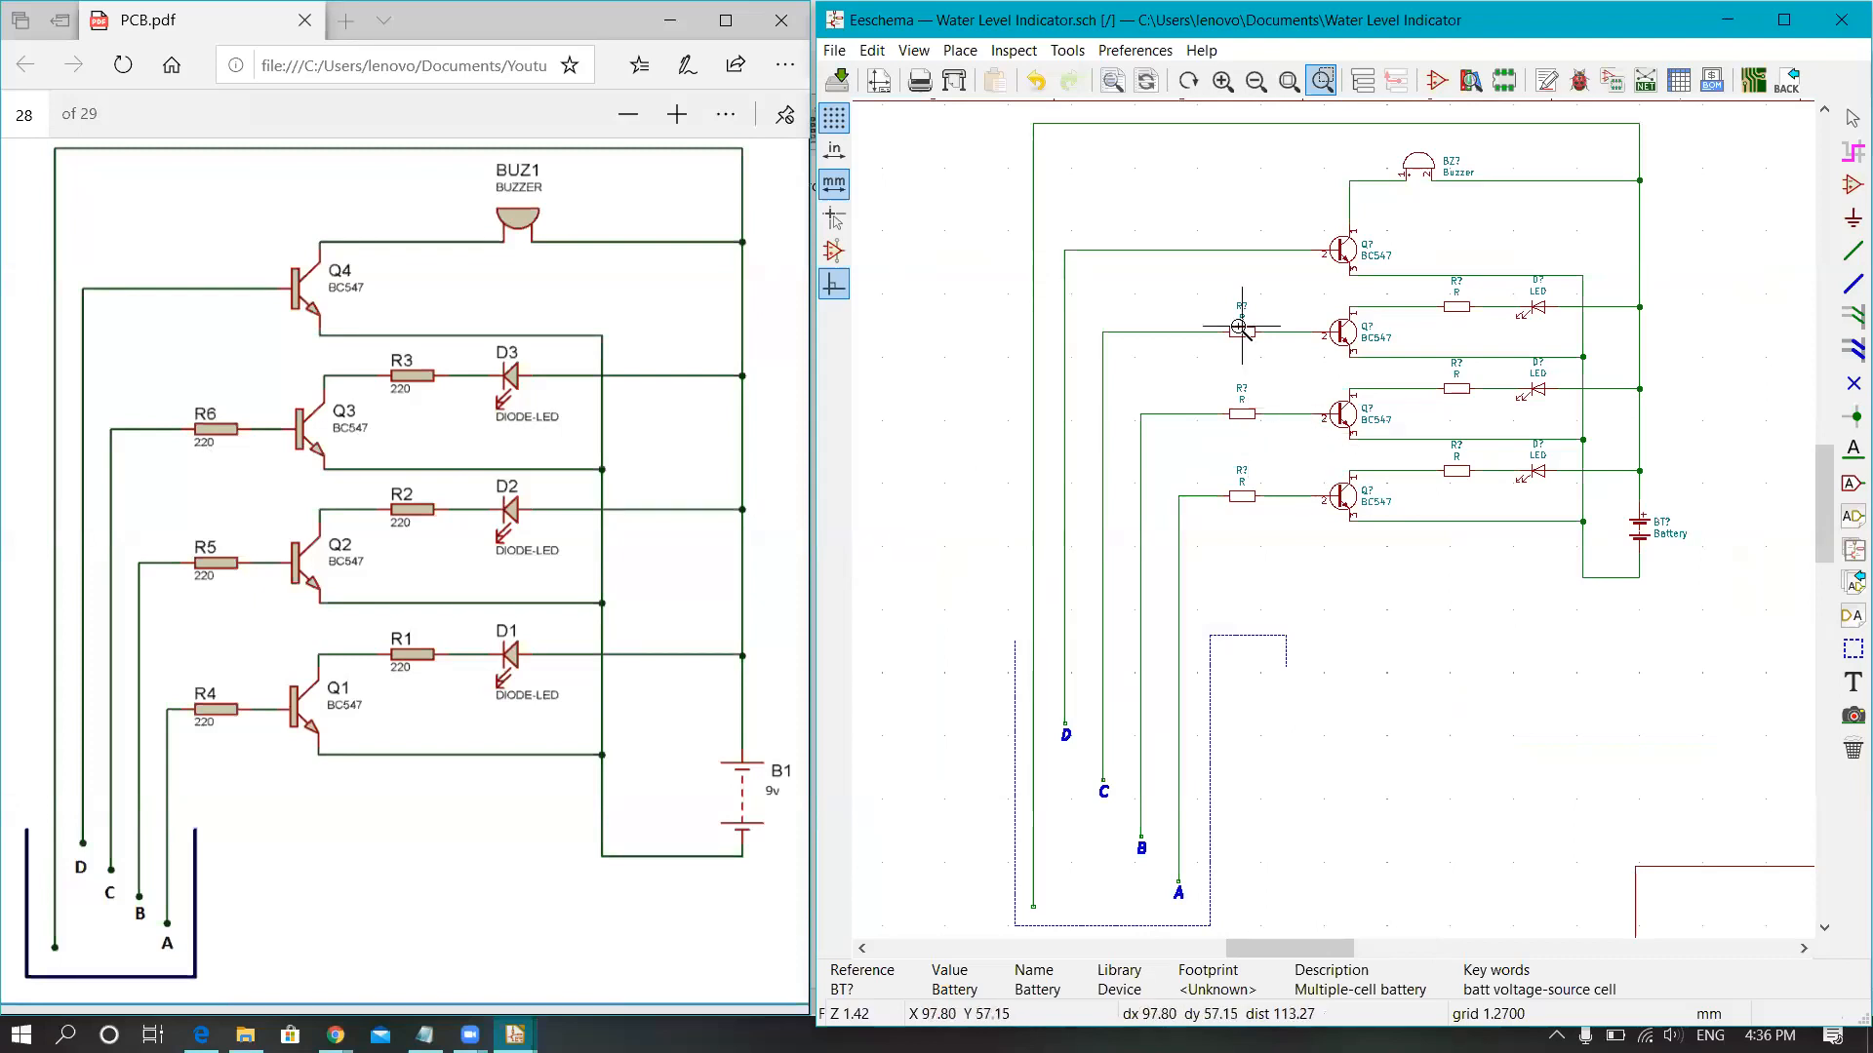
key("Escape")
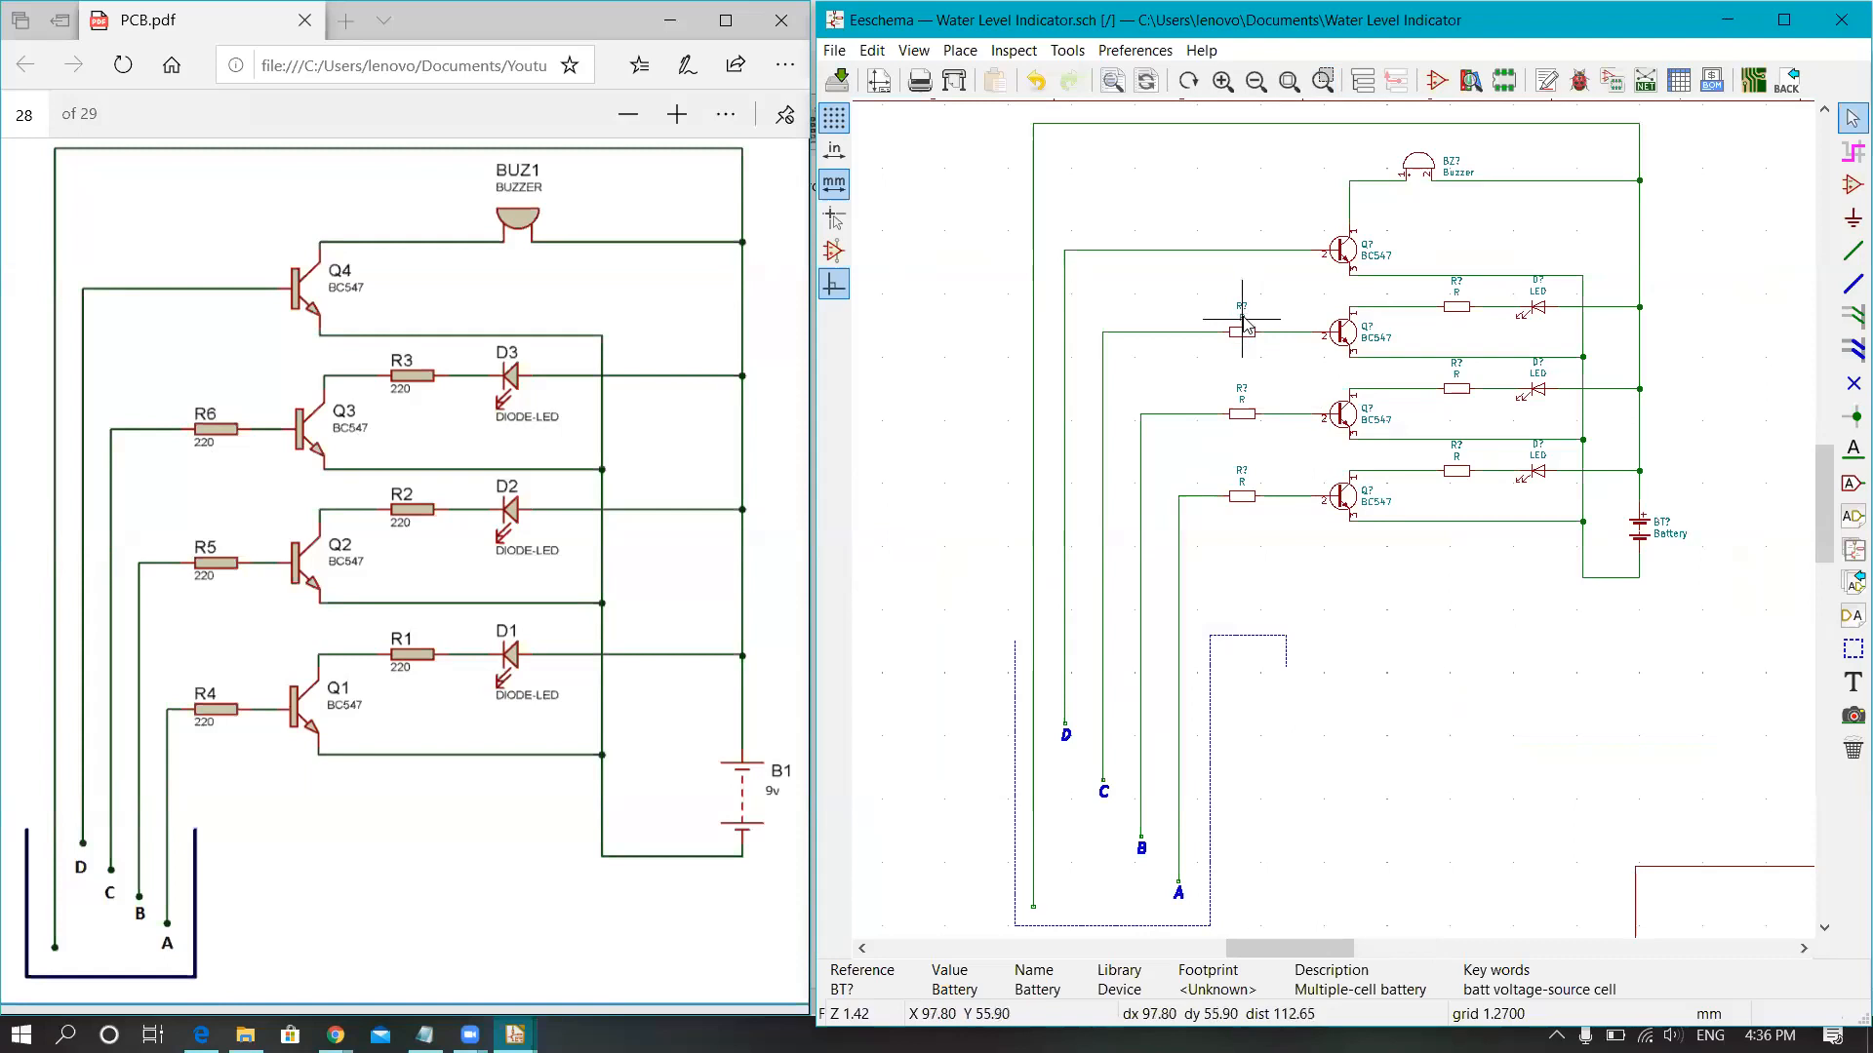
scroll(1244, 325, "up", 5)
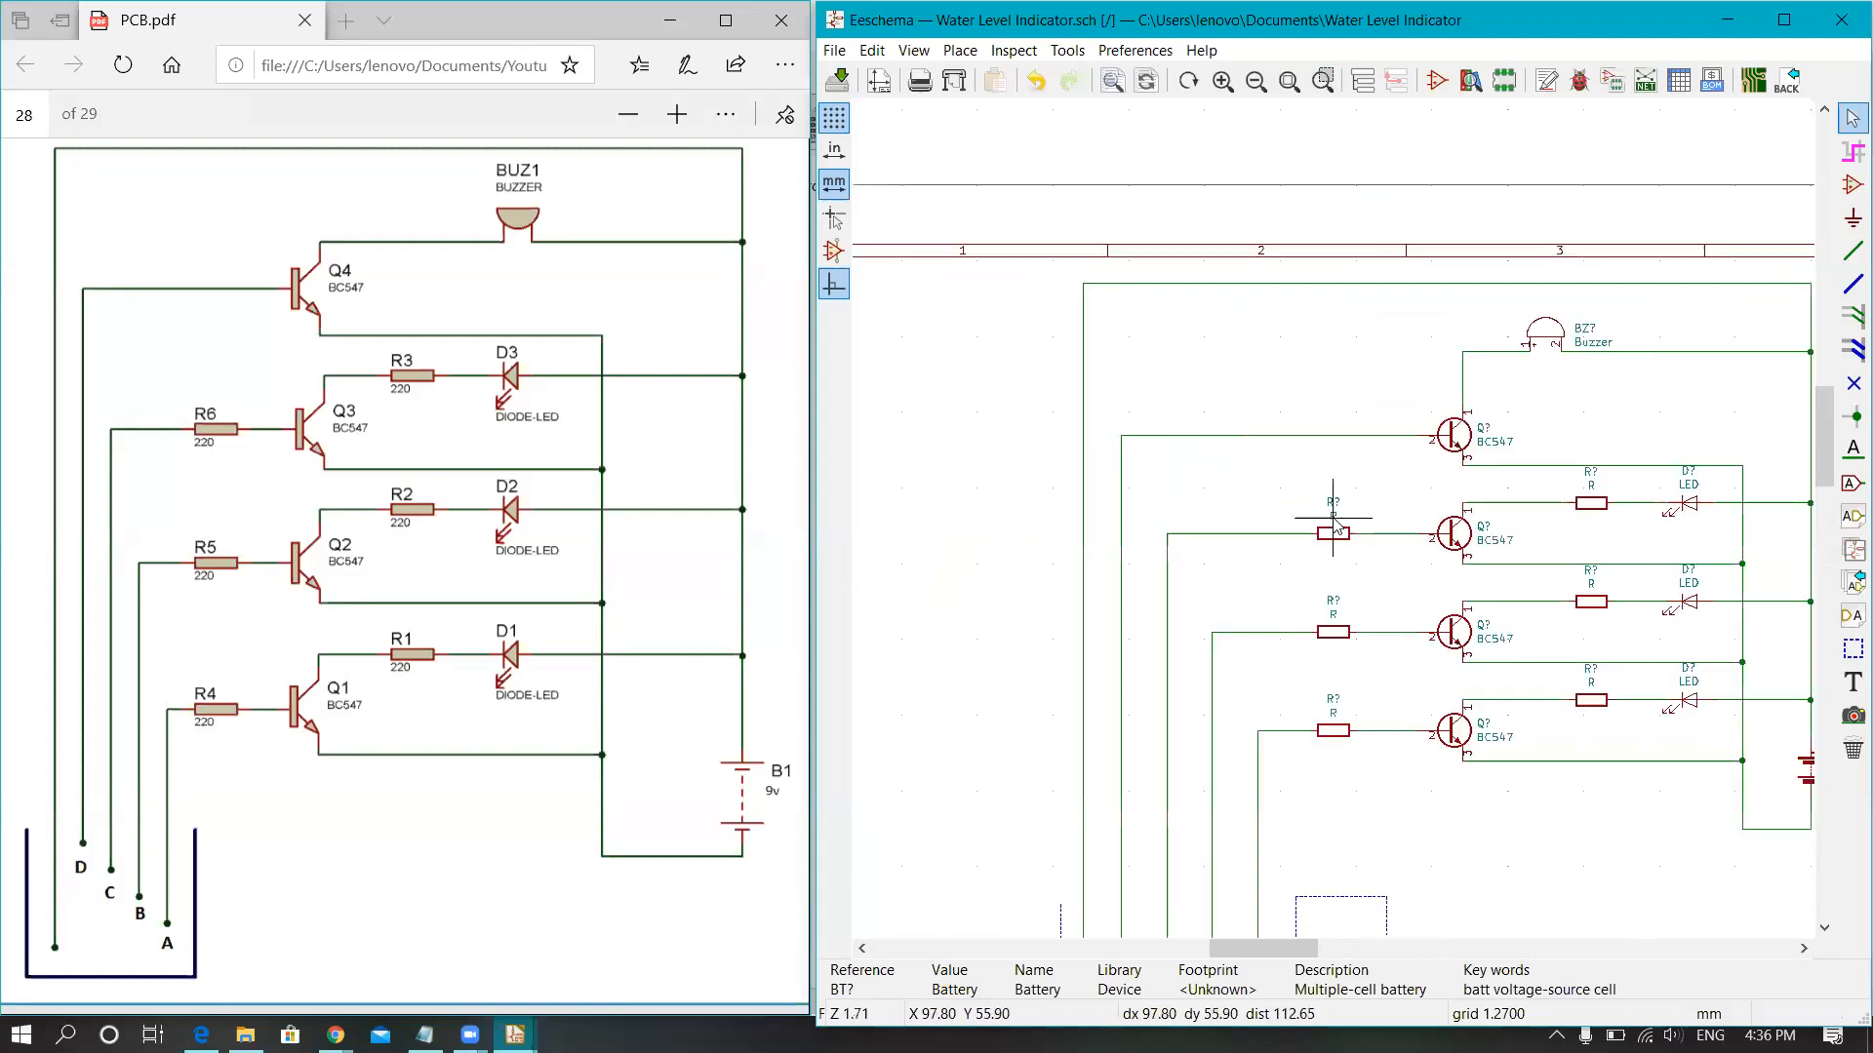
scroll(1335, 518, "down", 4)
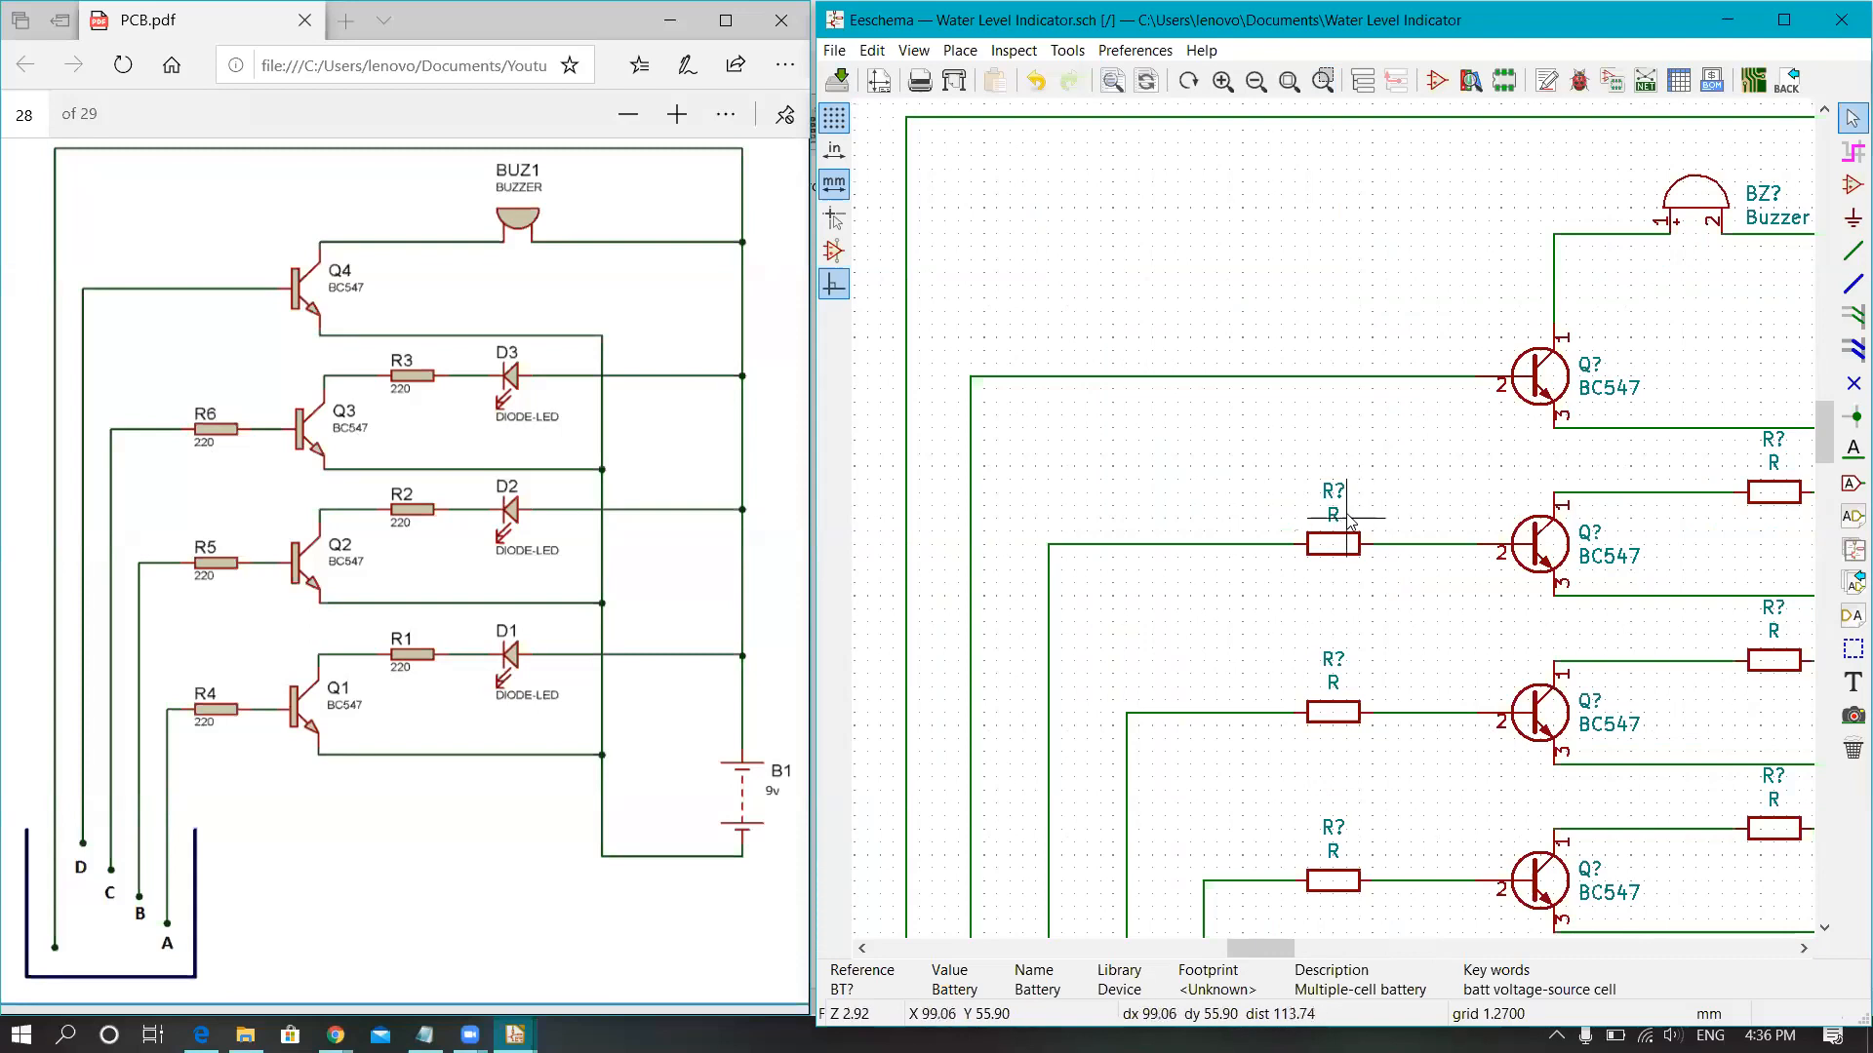
scroll(1334, 524, "up", 3)
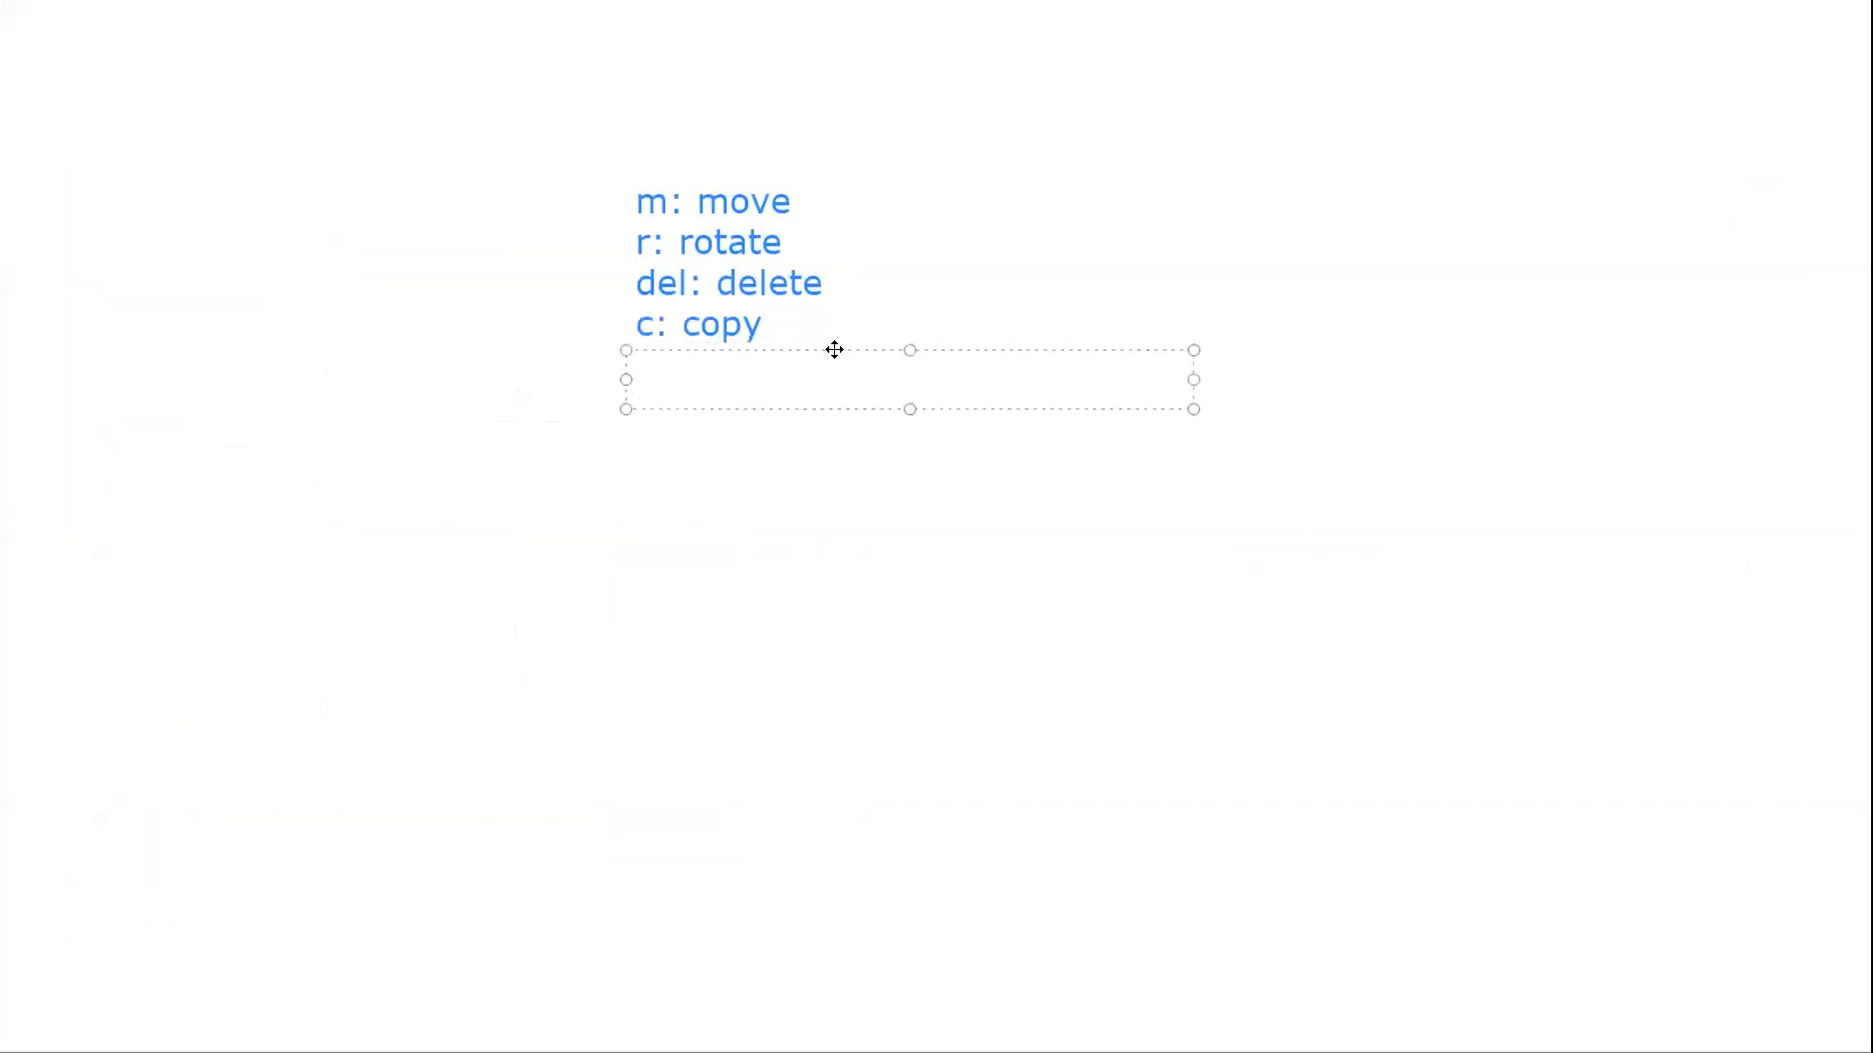
Step: Switch to the whiteboard and add the line "e: edit" to the list of keyboard shortcuts
type("e")
type(": edit")
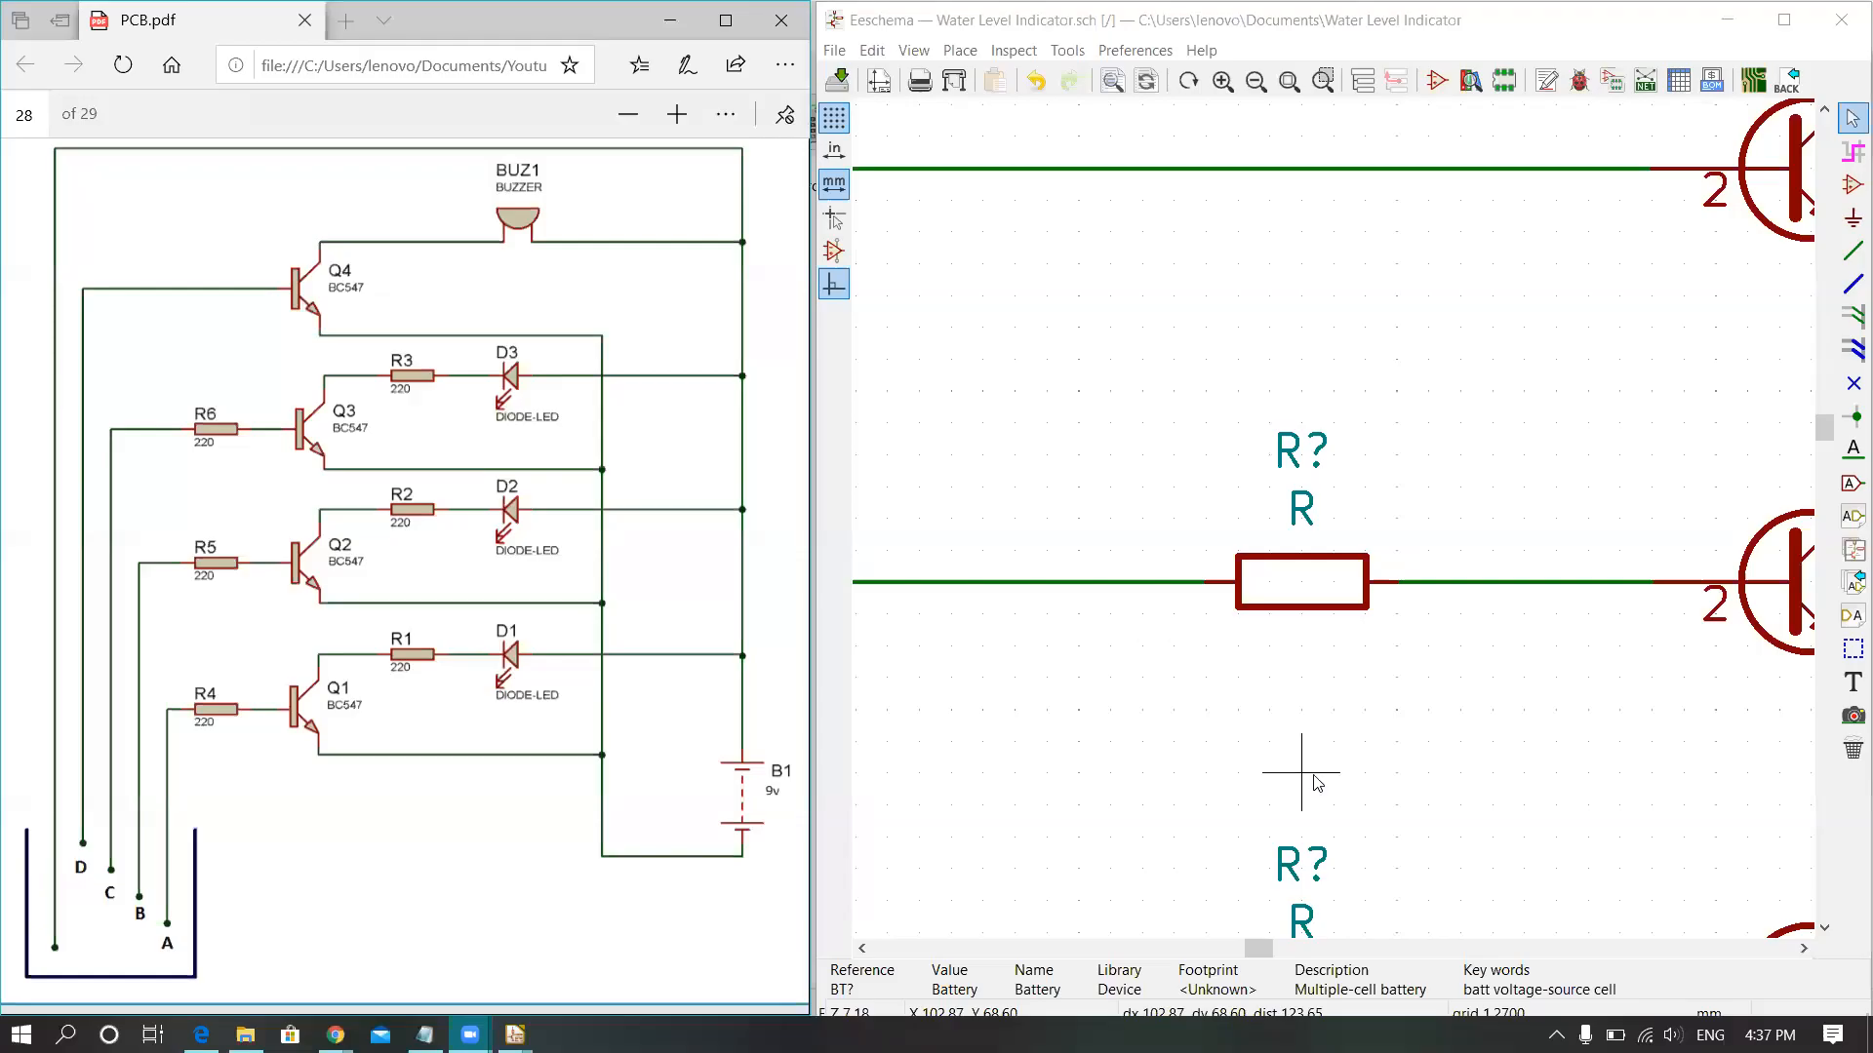
Step: Return to the schematic and set the values of the upper and middle left-hand resistors to 220
double_click(1305, 516)
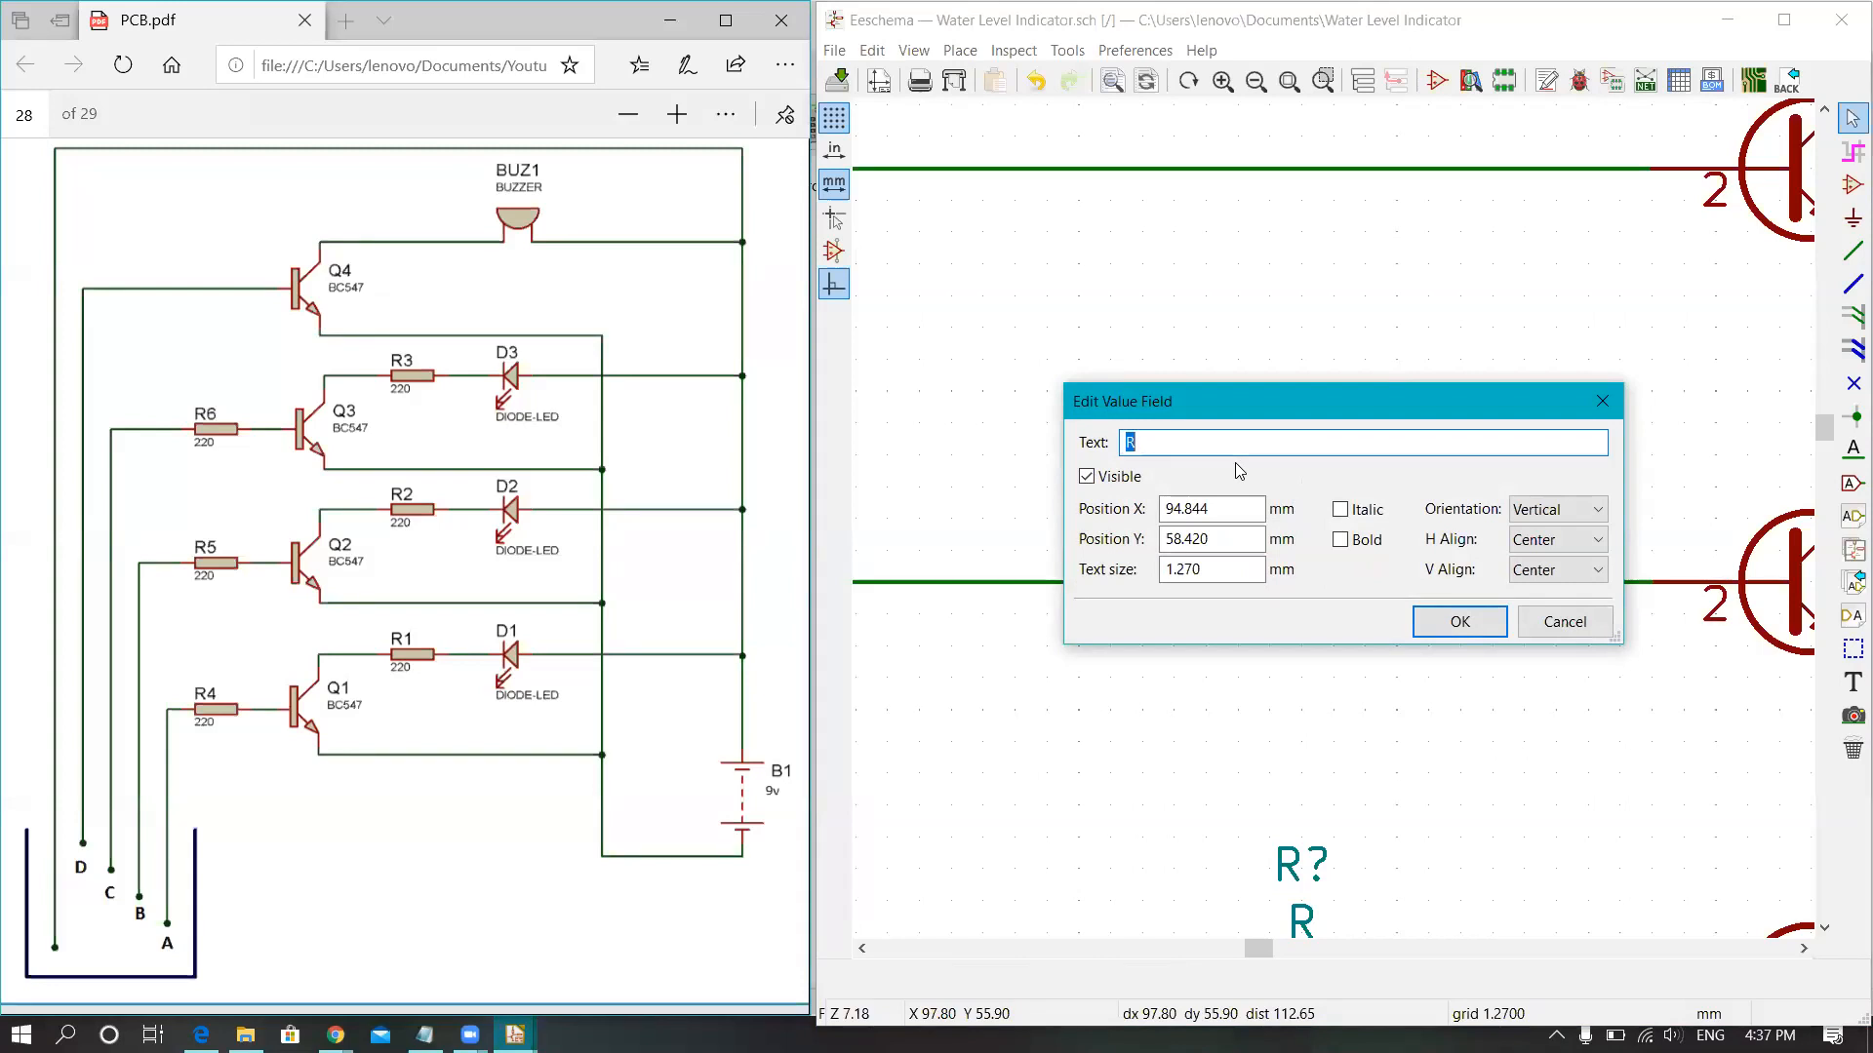
type("220")
key("Return")
scroll(1303, 526, "down", 1)
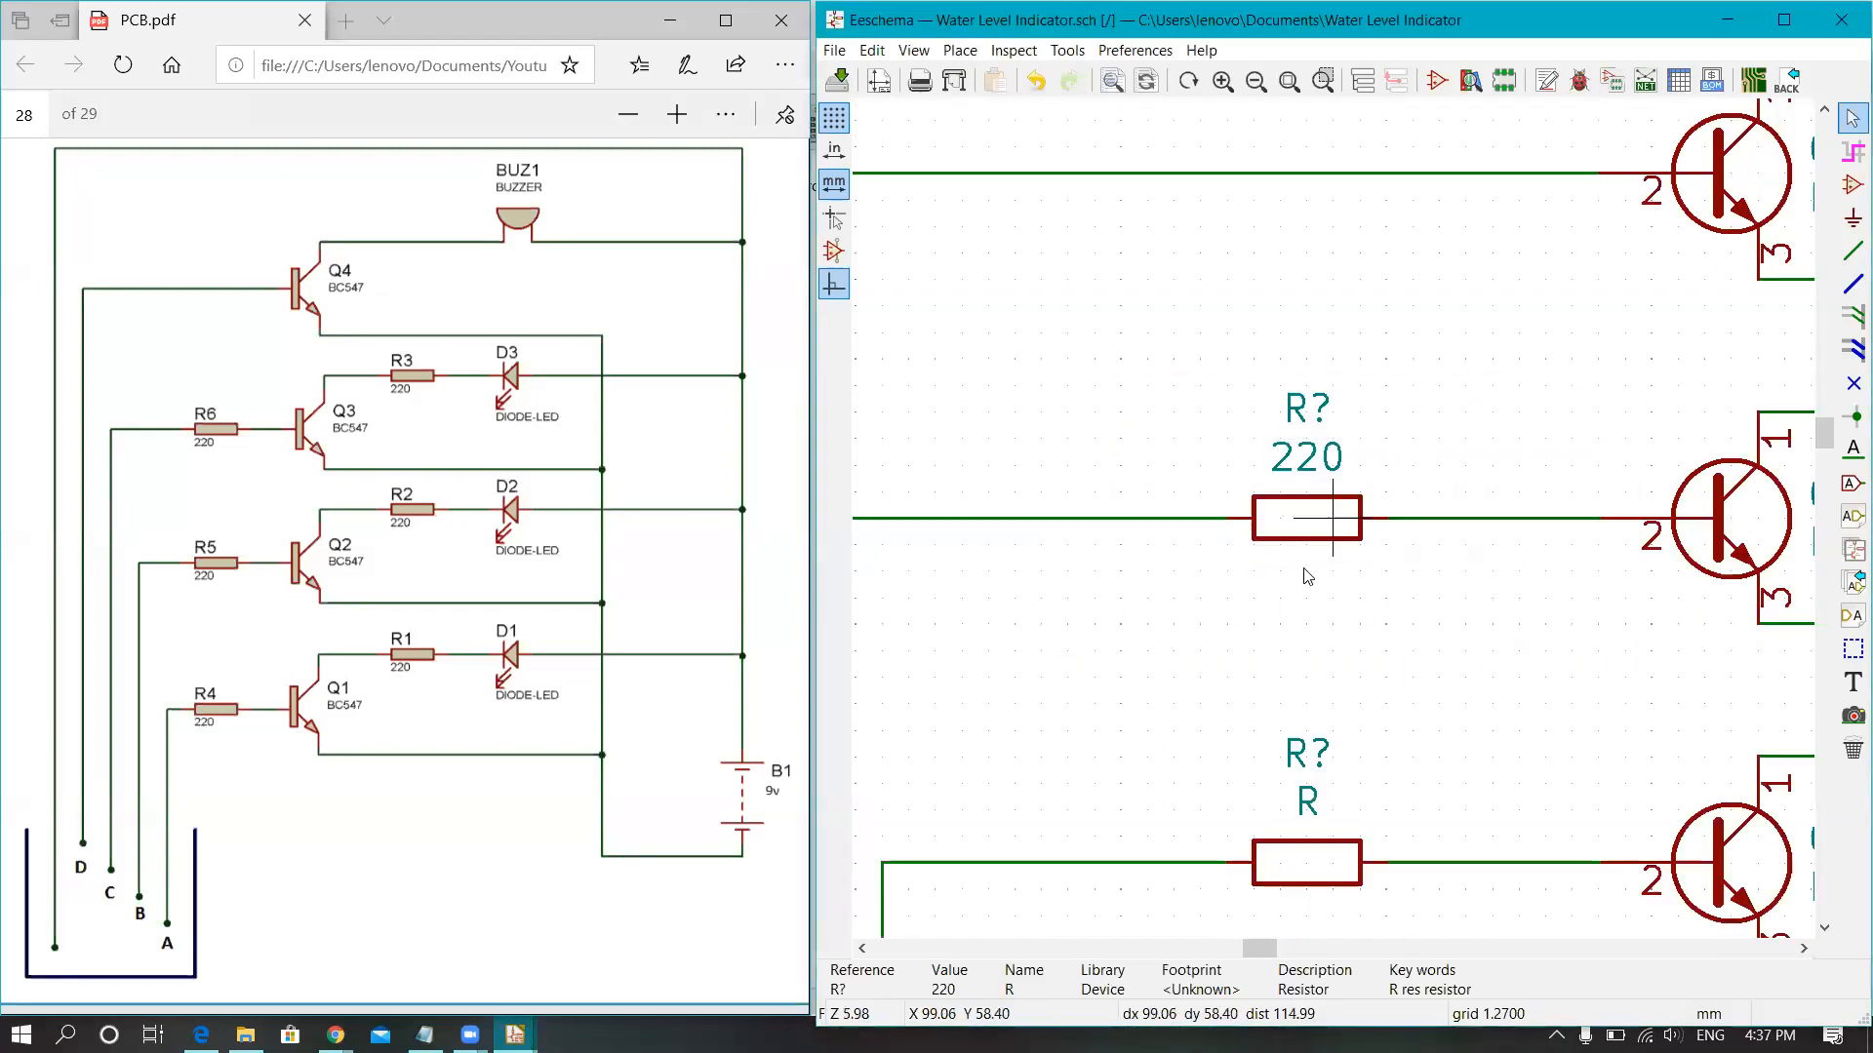
double_click(1307, 800)
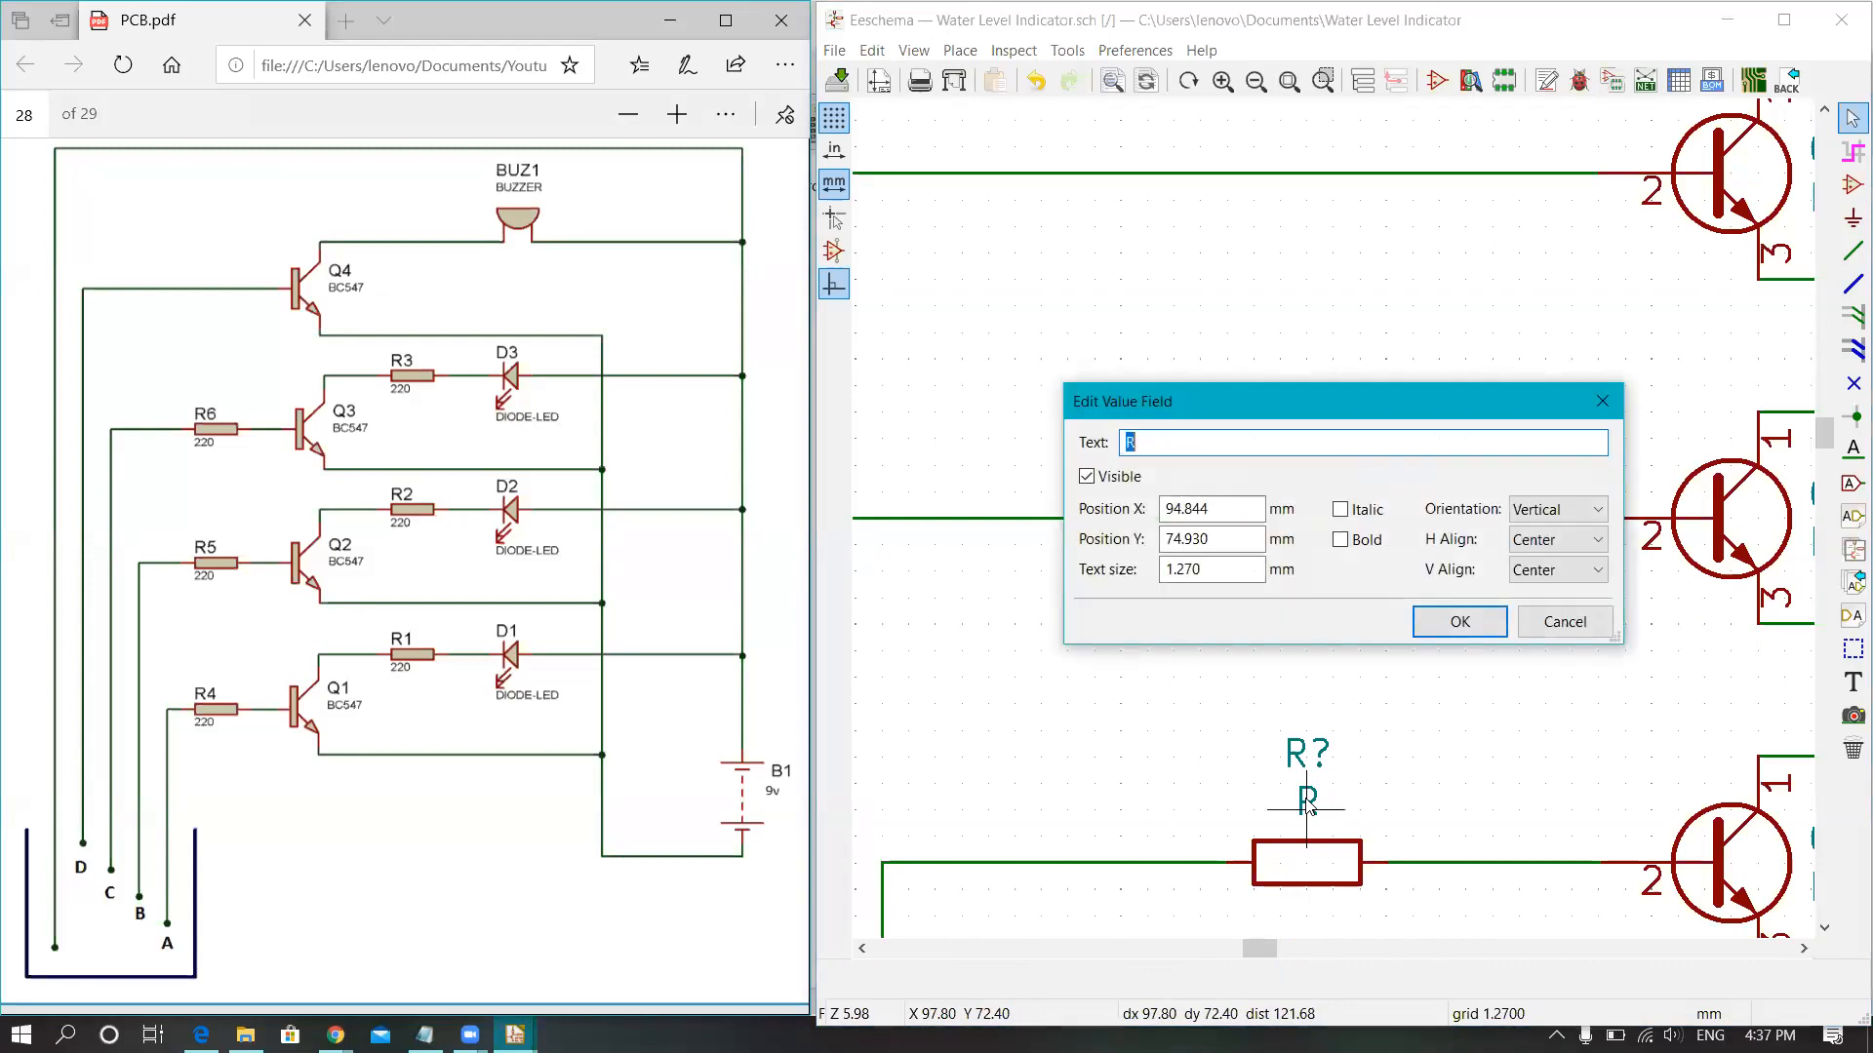
type("220")
key("Return")
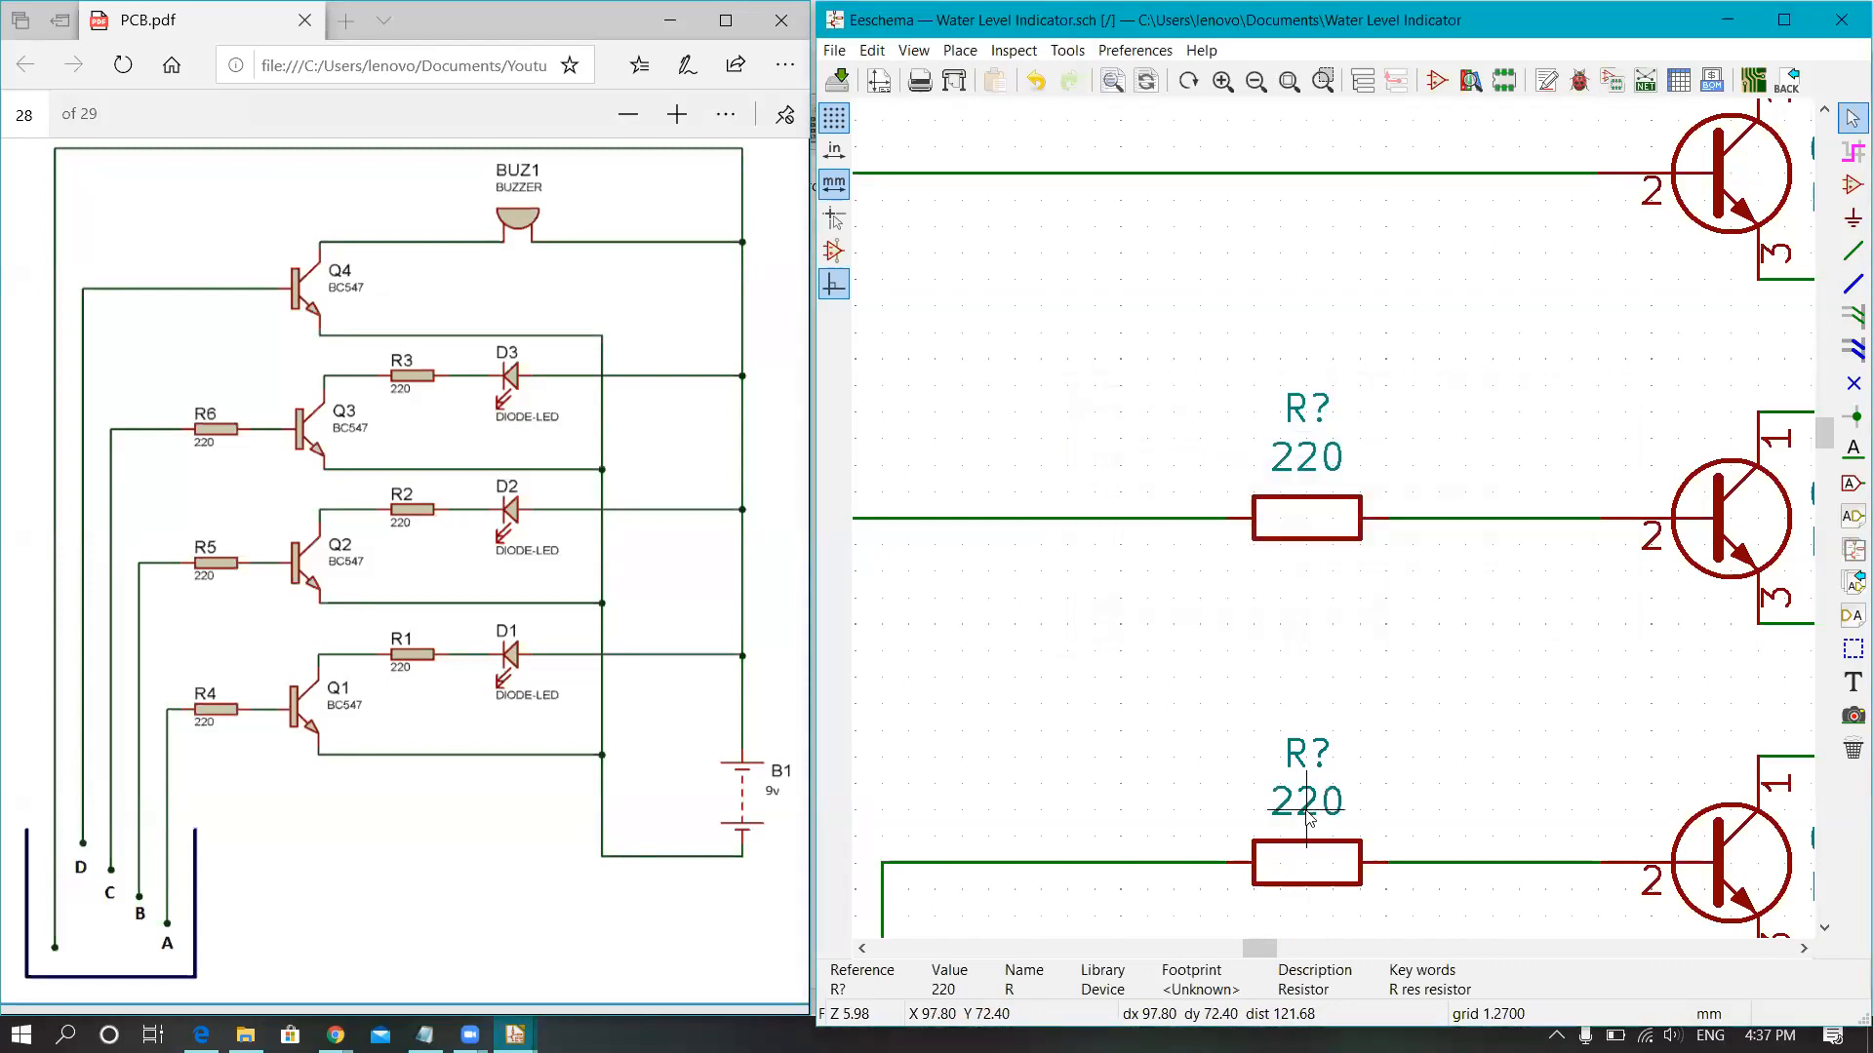
Step: Set the value of the lowest left-hand resistor to 220
scroll(1310, 825, "down", 1)
scroll(1444, 427, "up", 3)
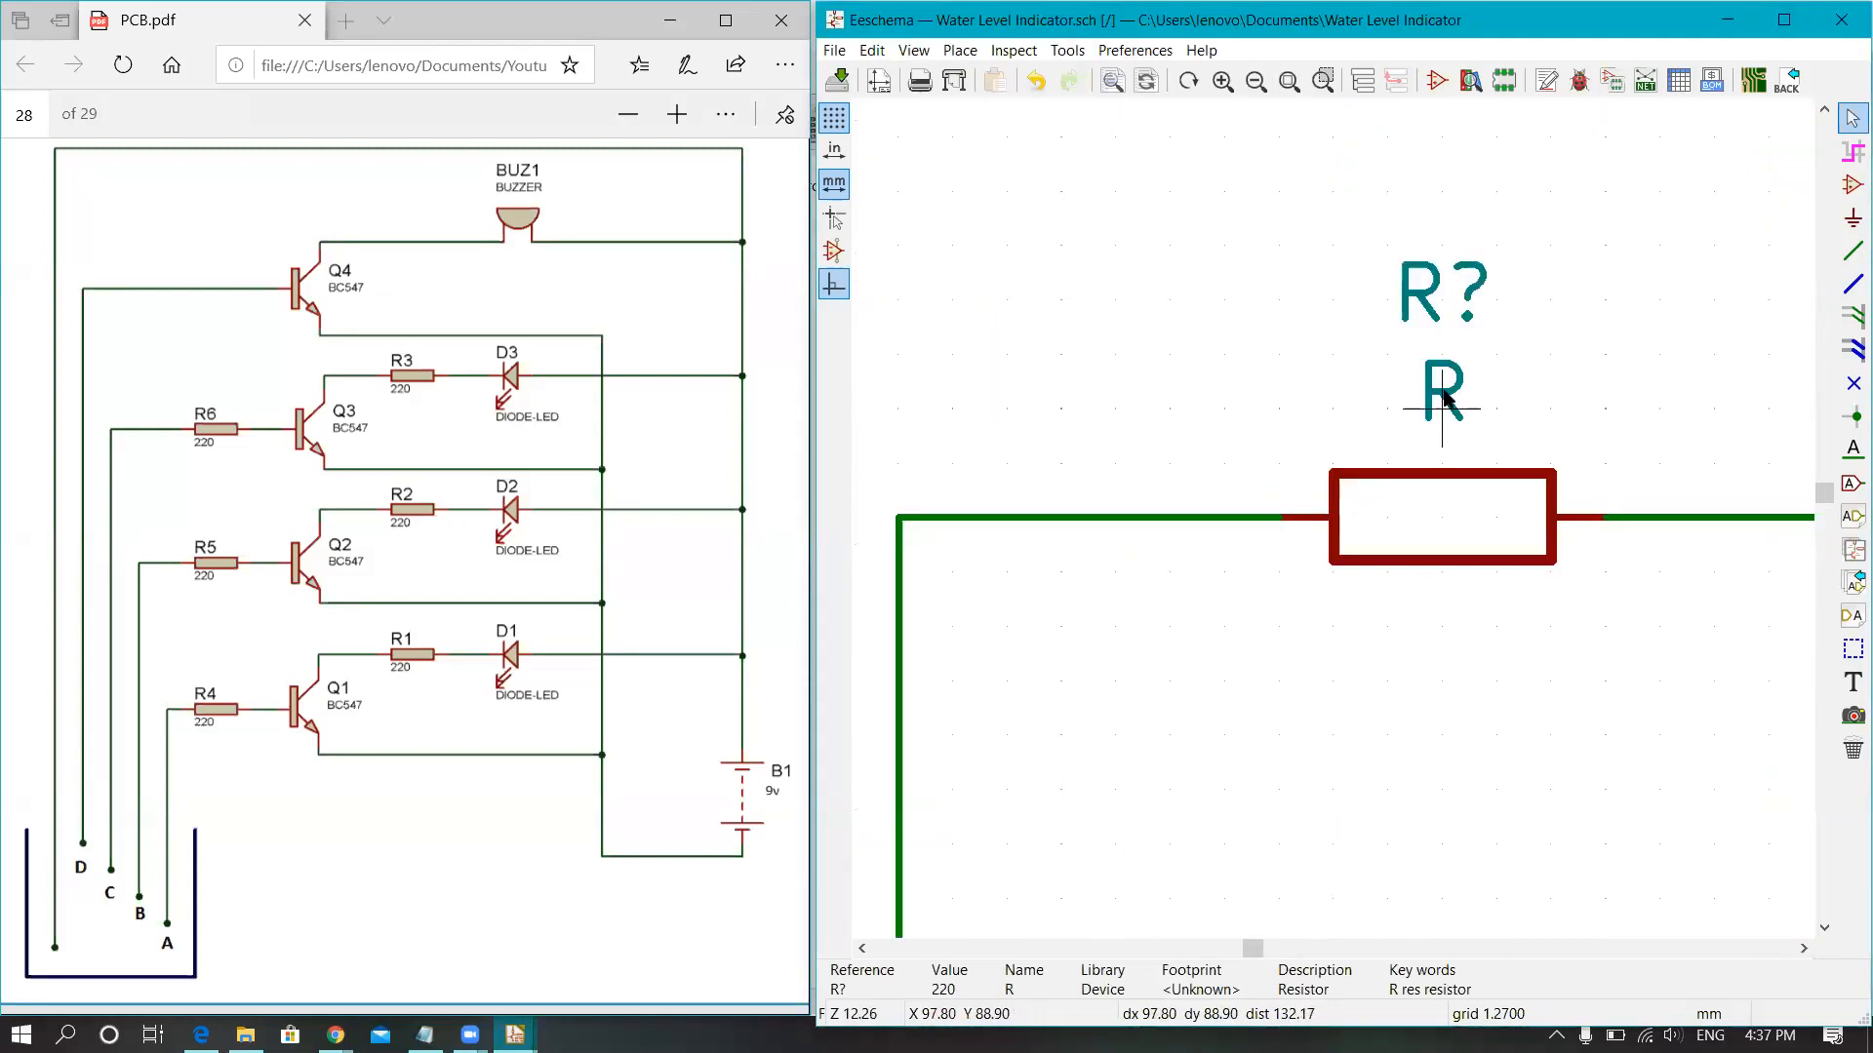
double_click(1442, 408)
type("220")
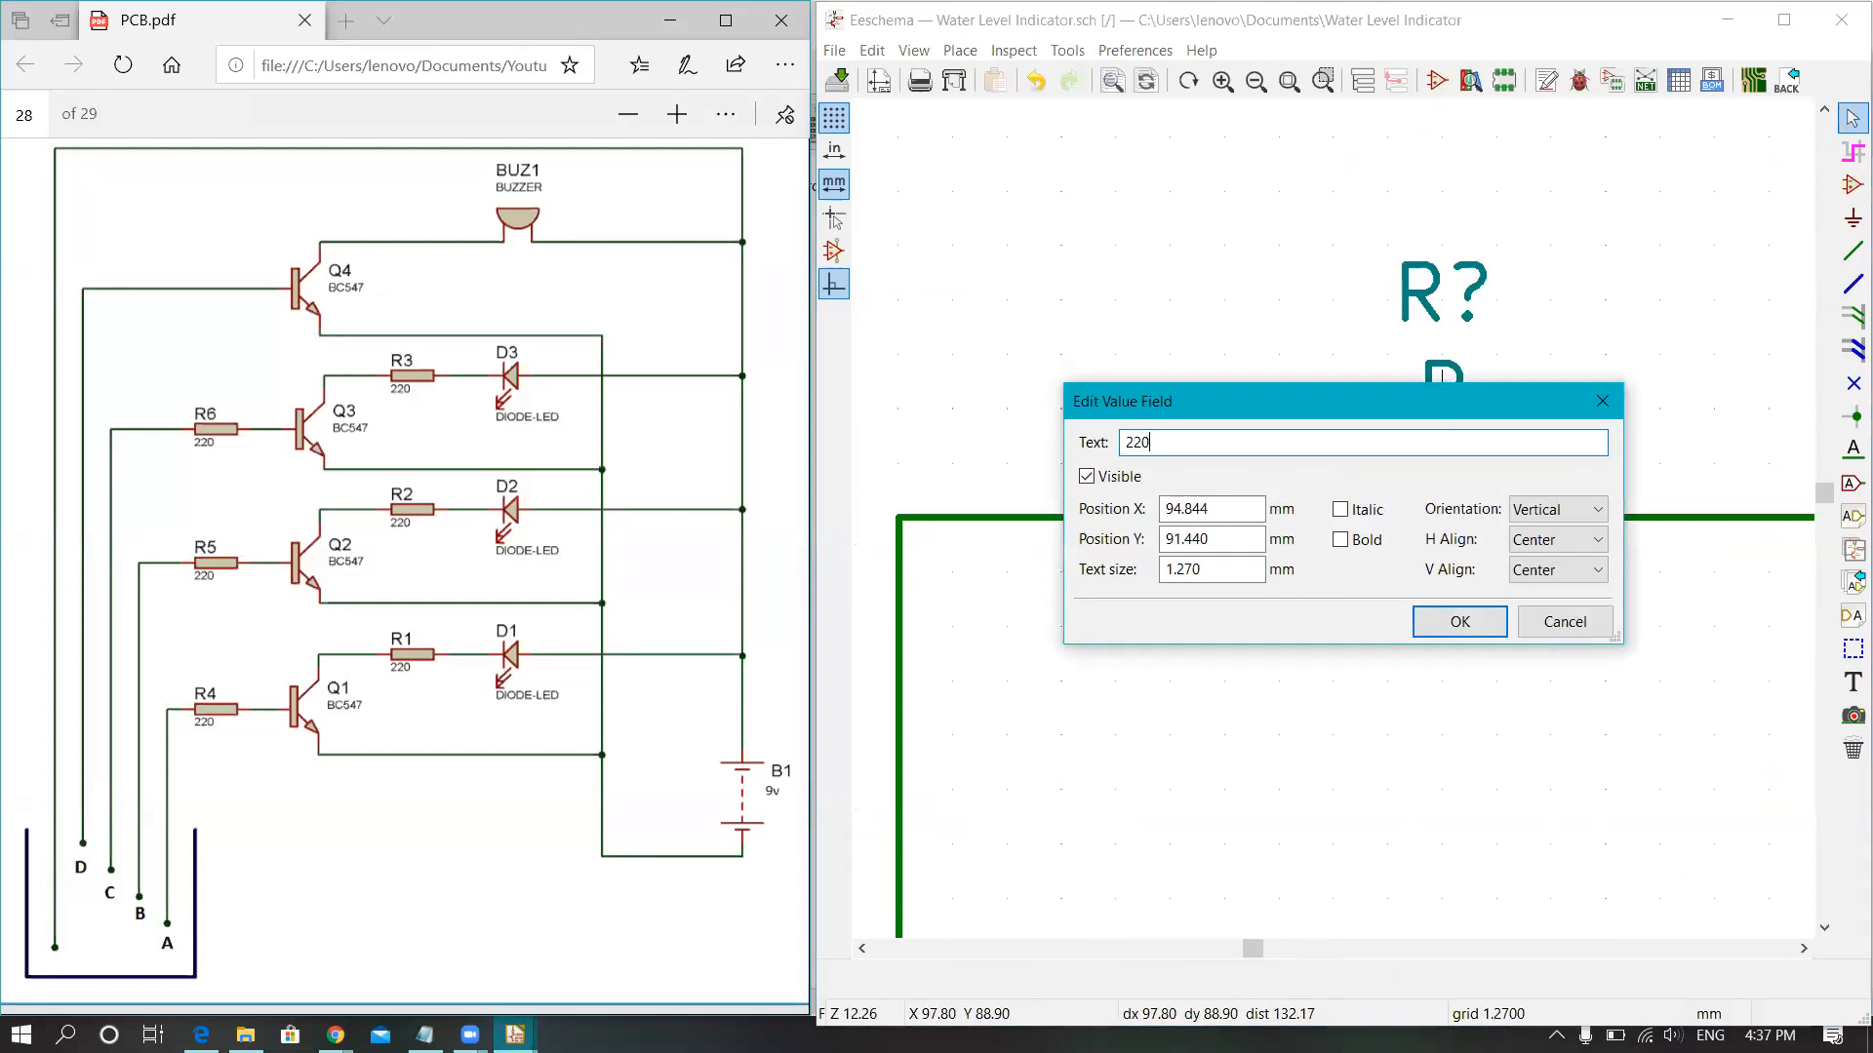
key("Return")
Step: Set the values of the resistors in series with the lowest and middle LEDs to 220
scroll(1336, 525, "down", 1)
scroll(1336, 525, "down", 5)
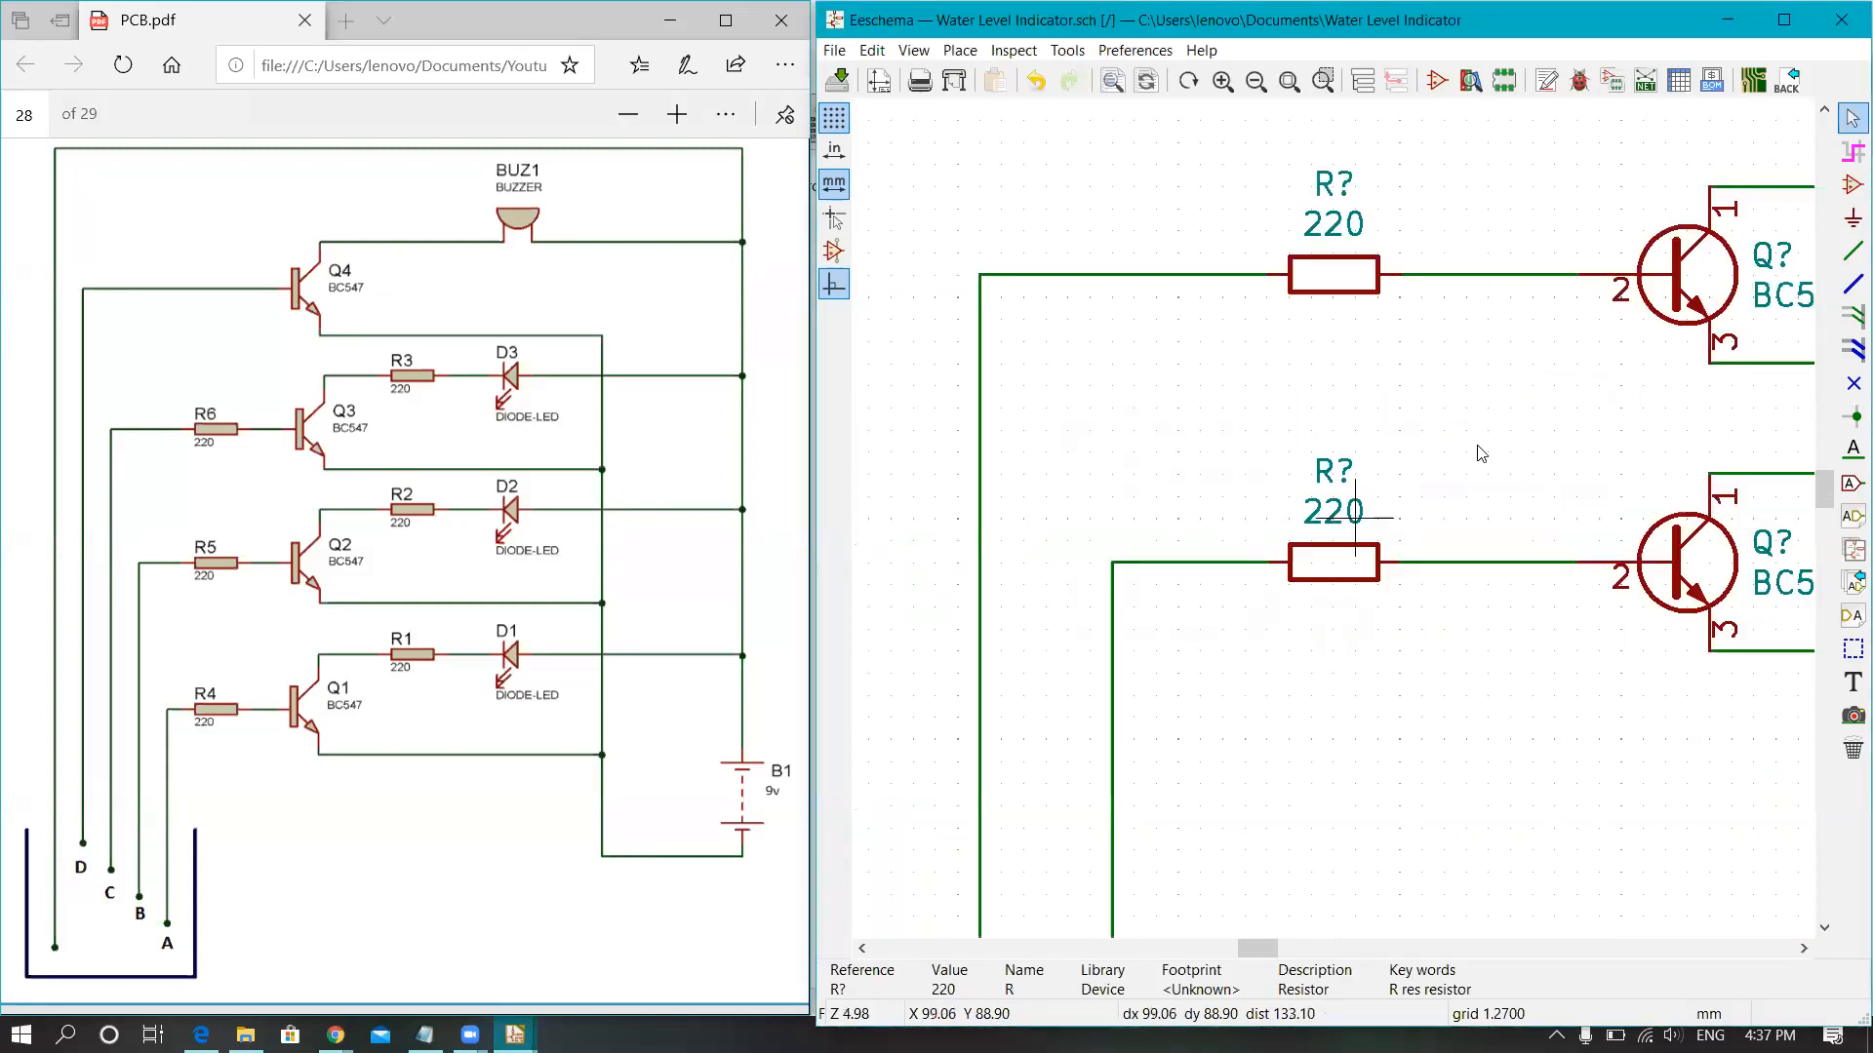
scroll(1460, 527, "up", 3)
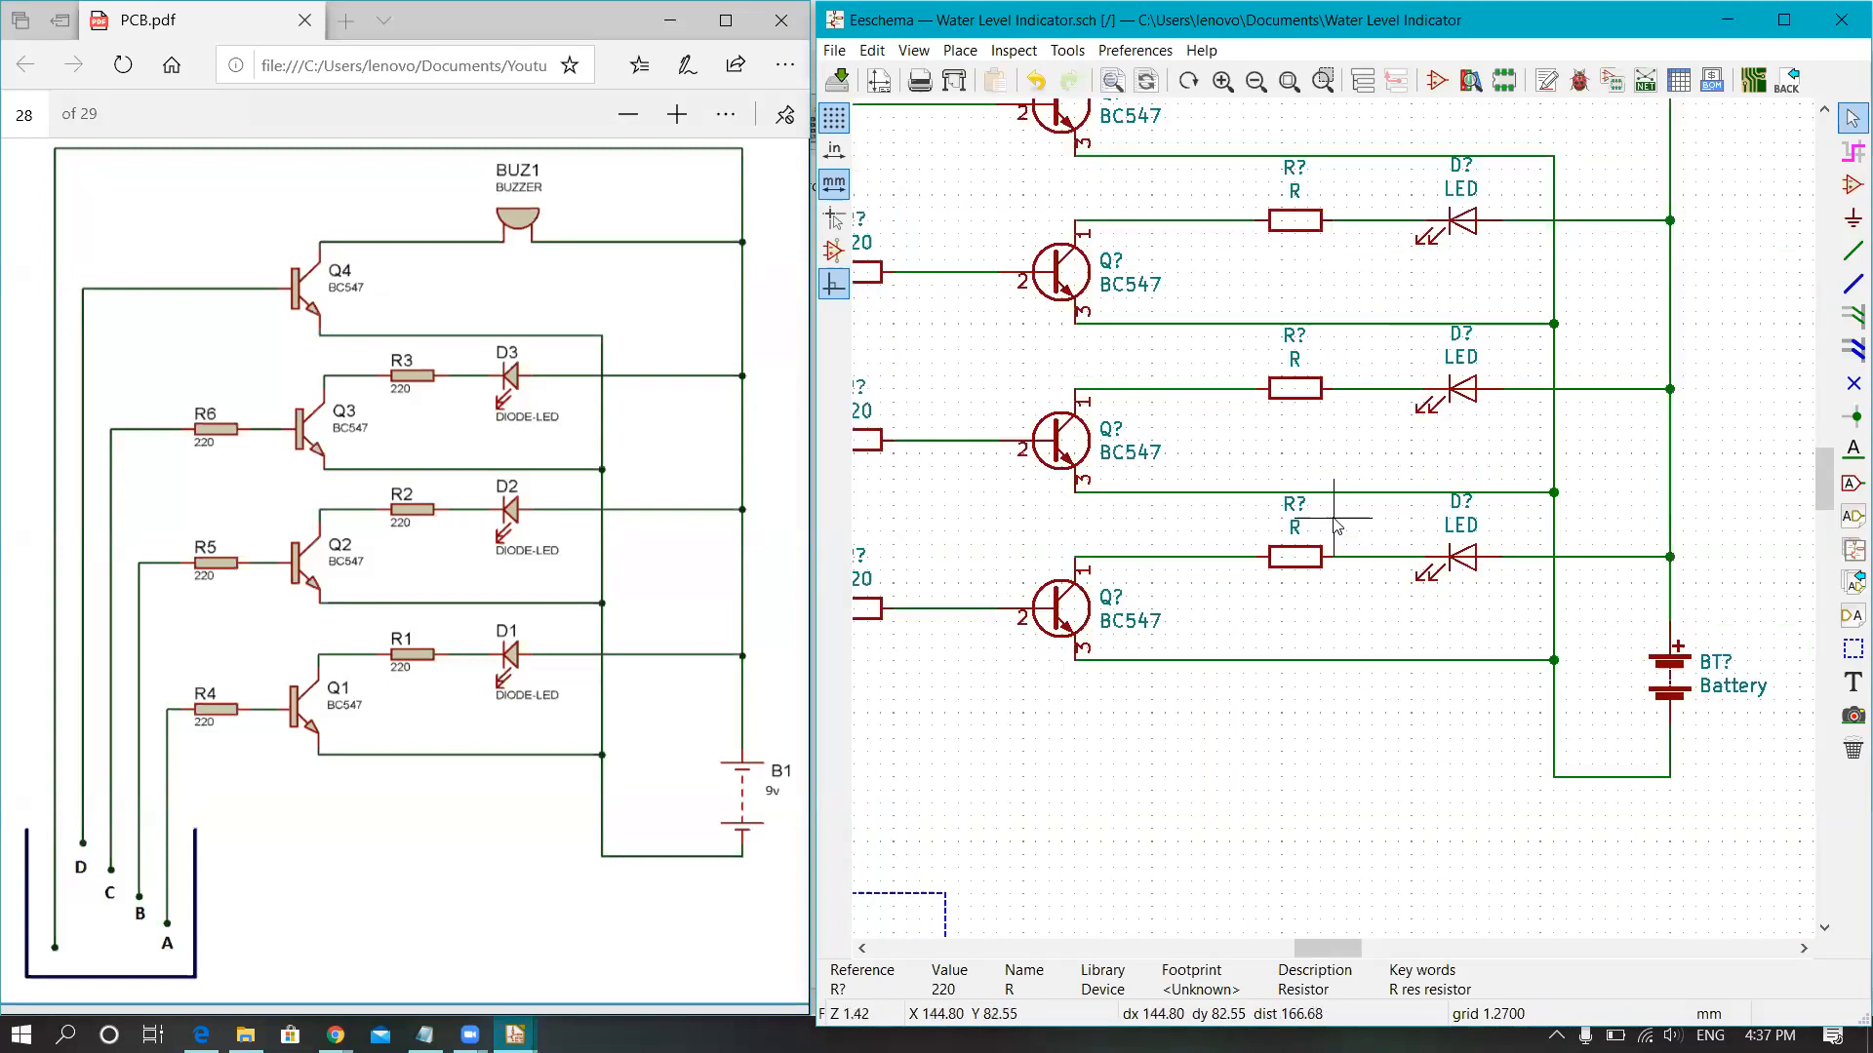
scroll(1307, 531, "up", 2)
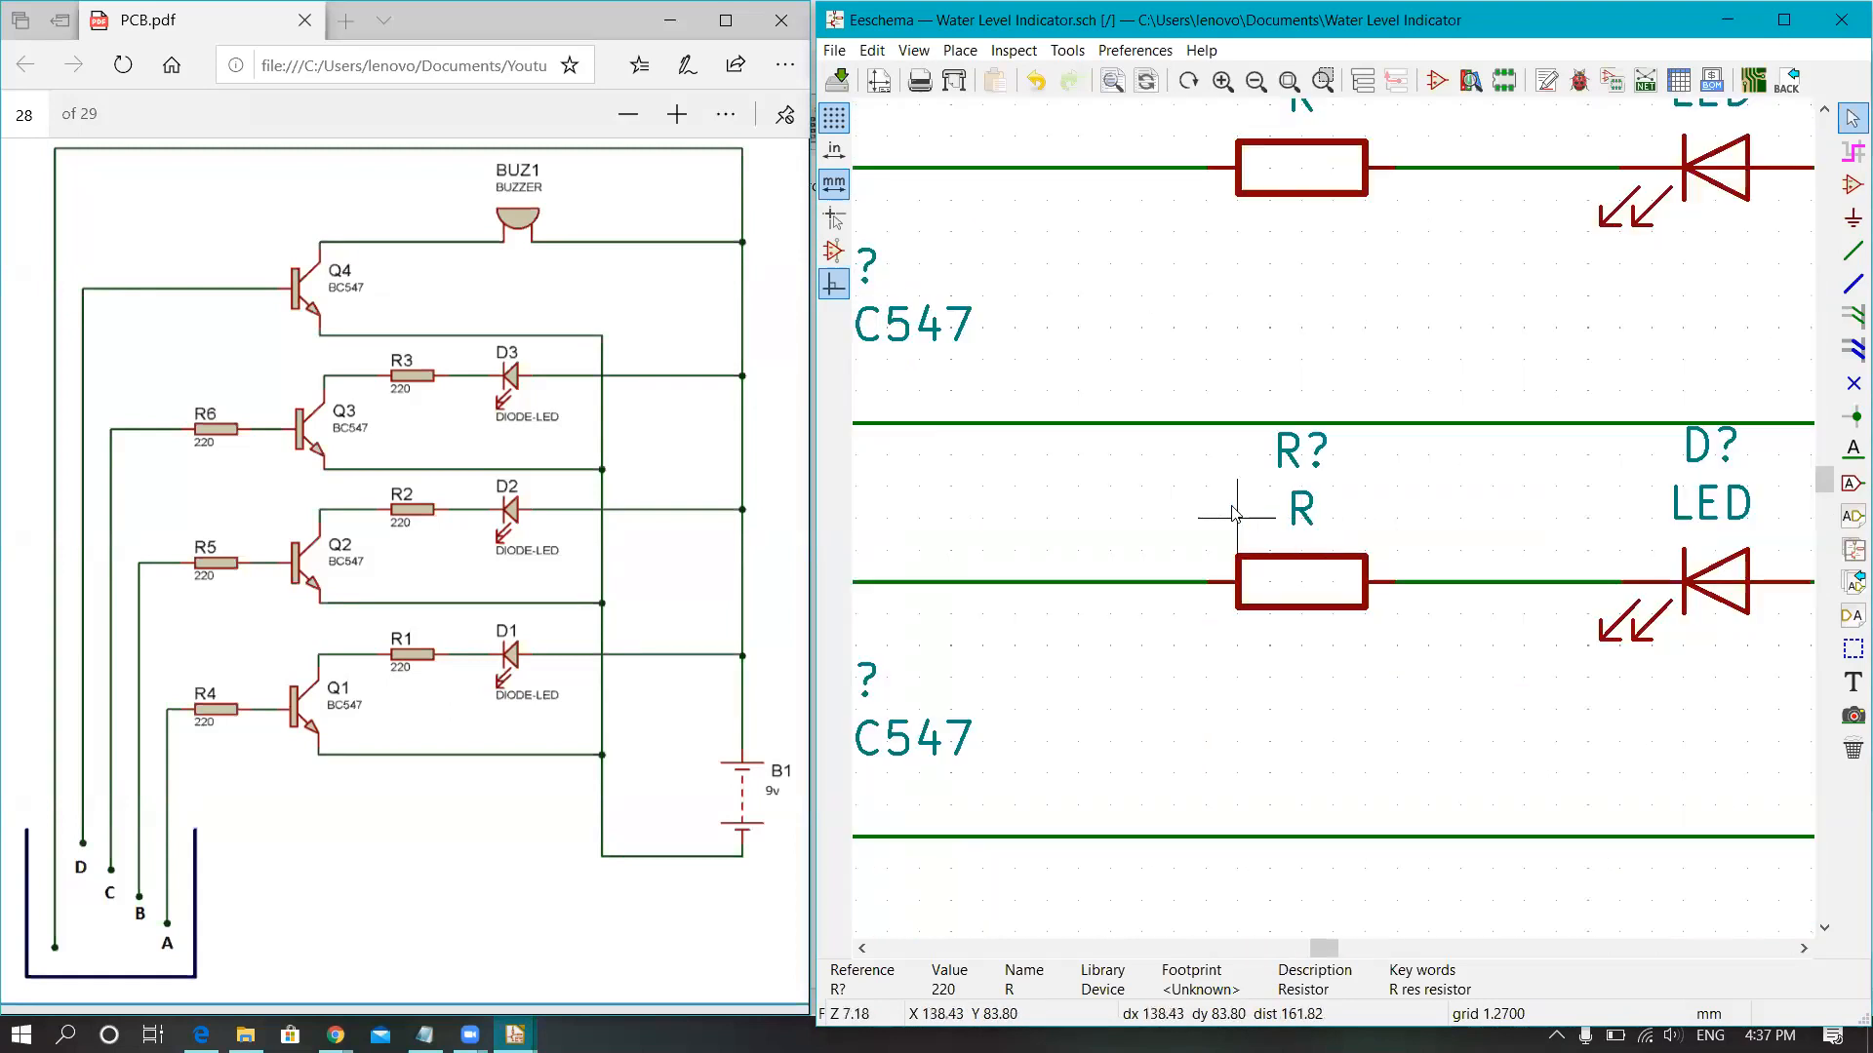
double_click(1303, 507)
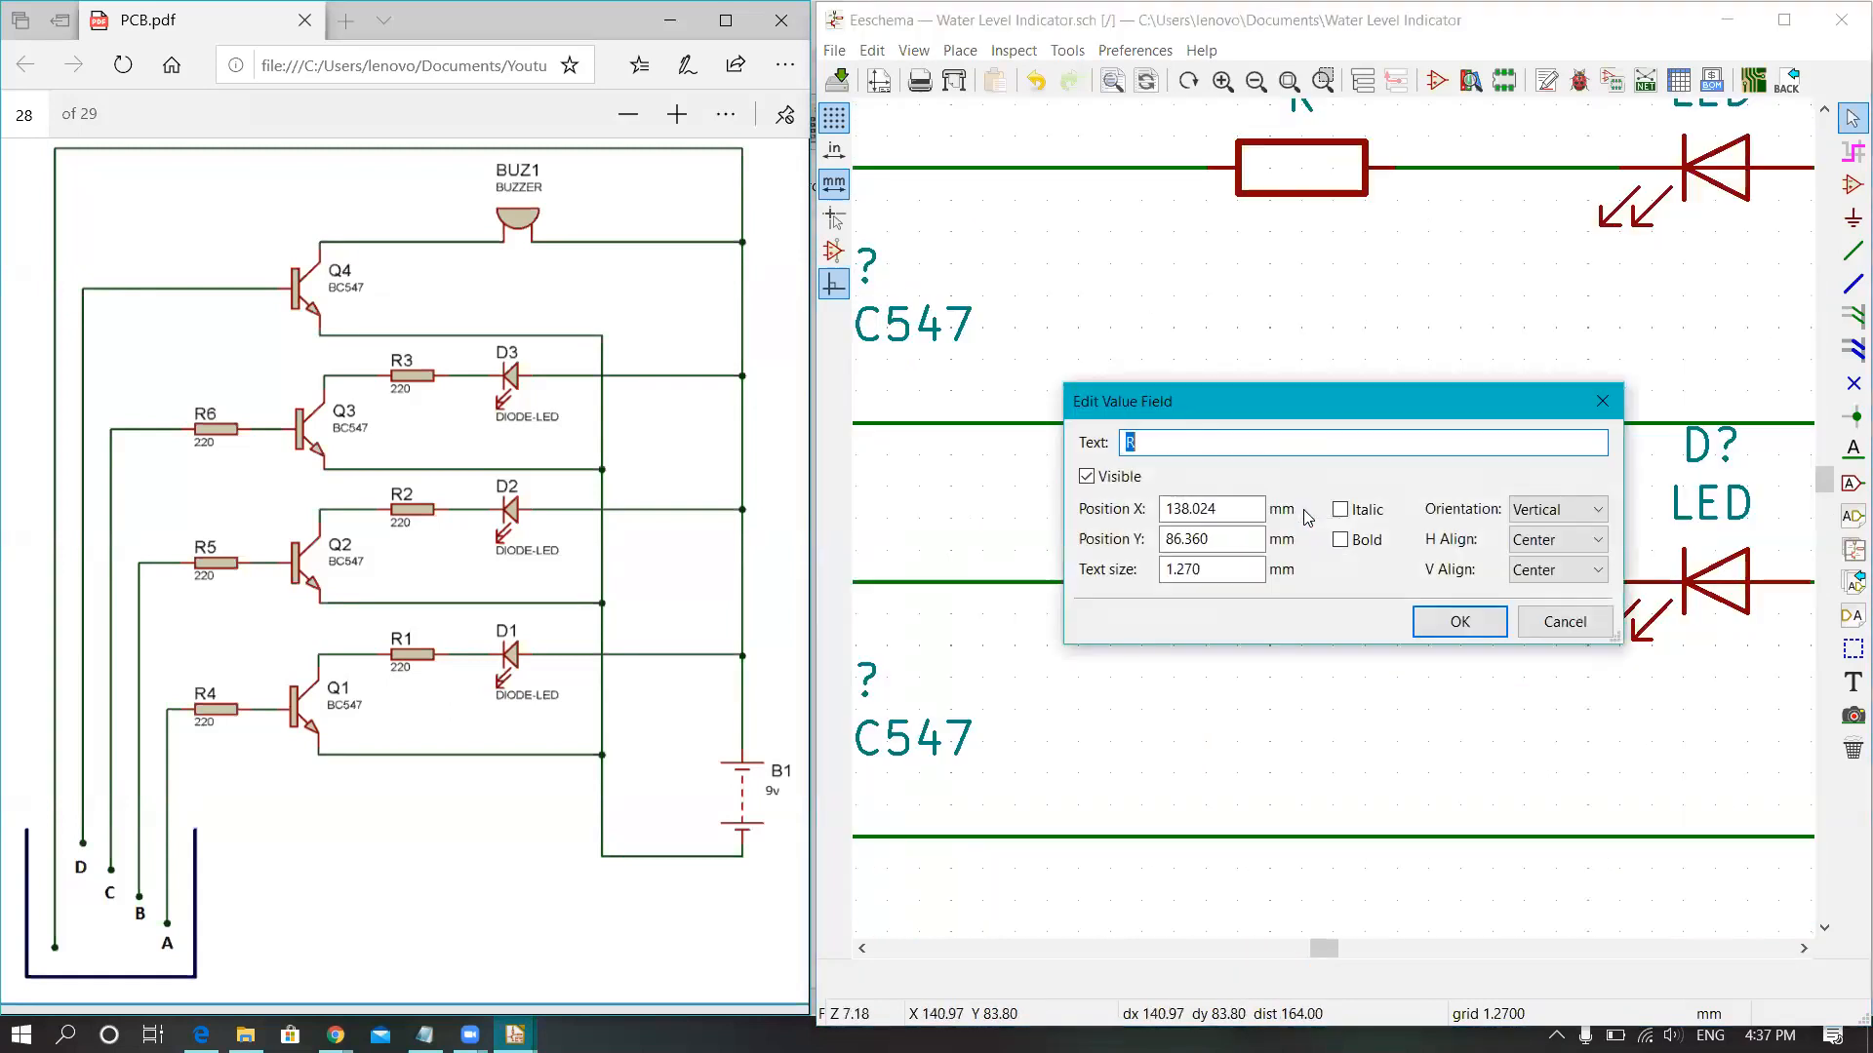
type("220")
key("Return")
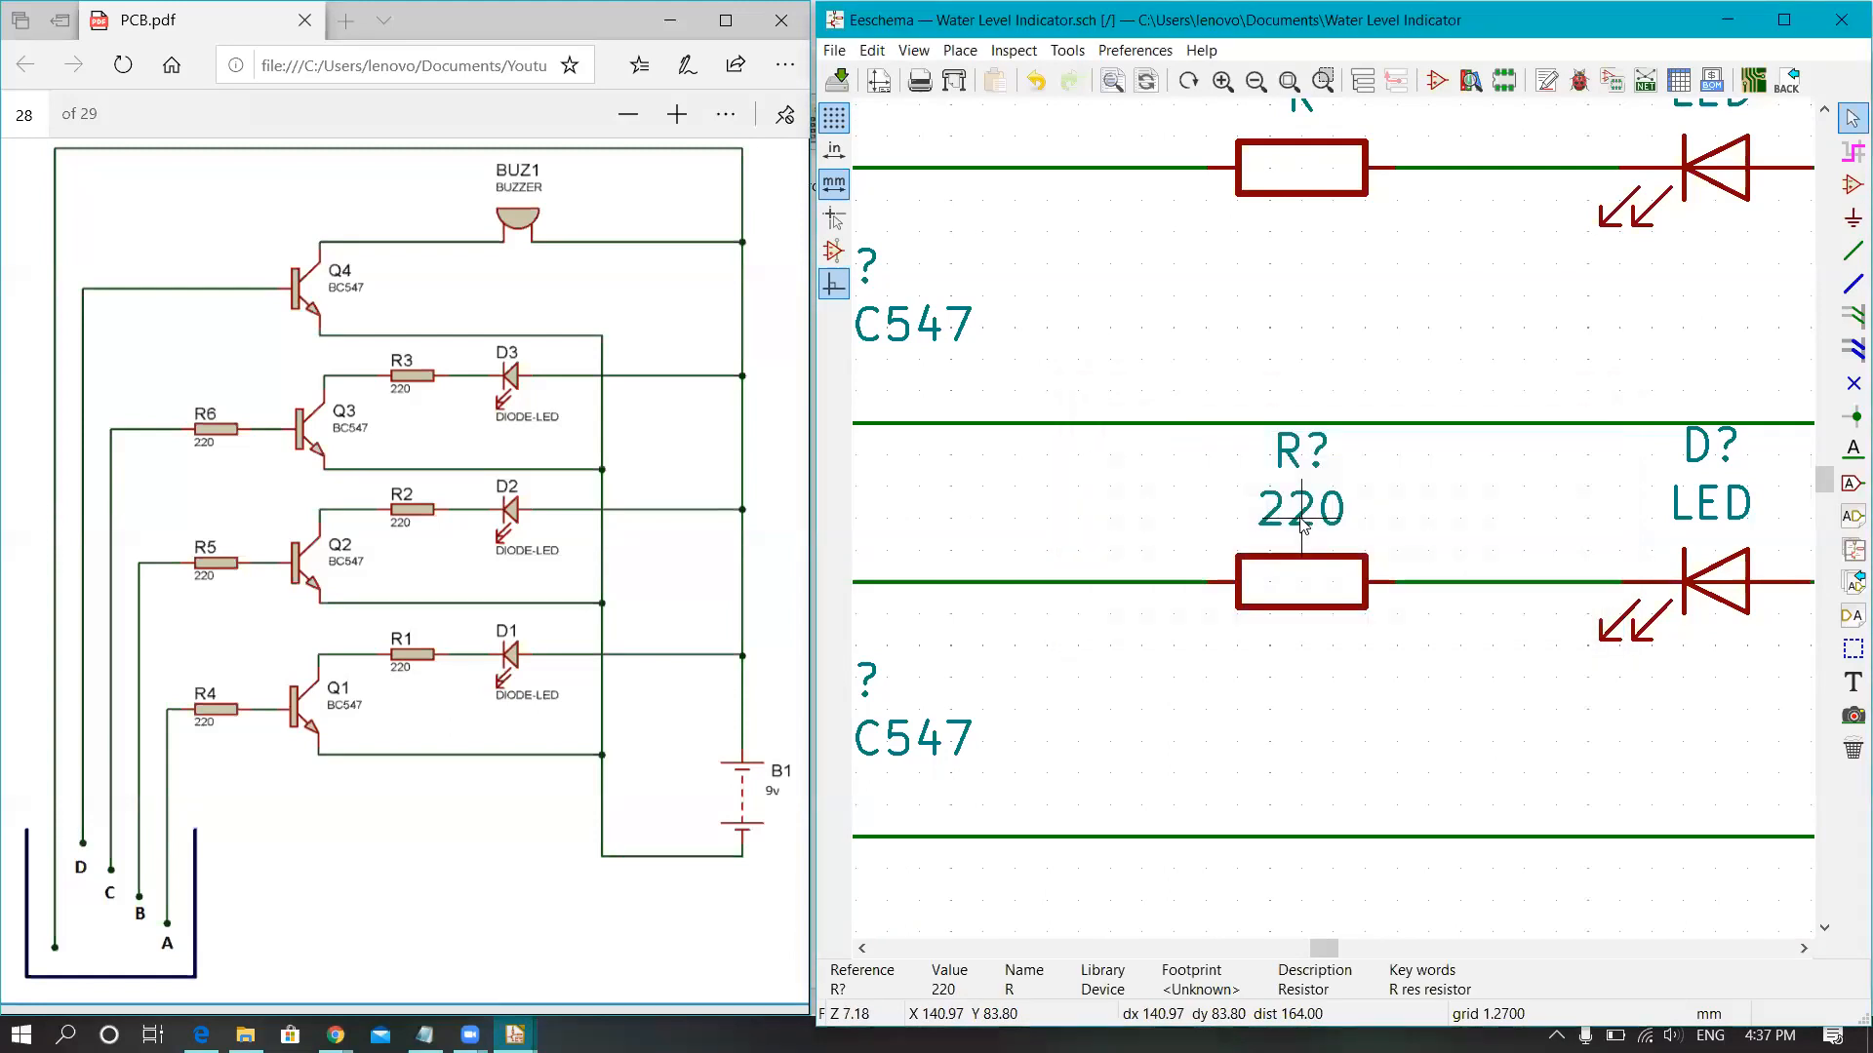
scroll(1463, 531, "down", 1)
double_click(1343, 171)
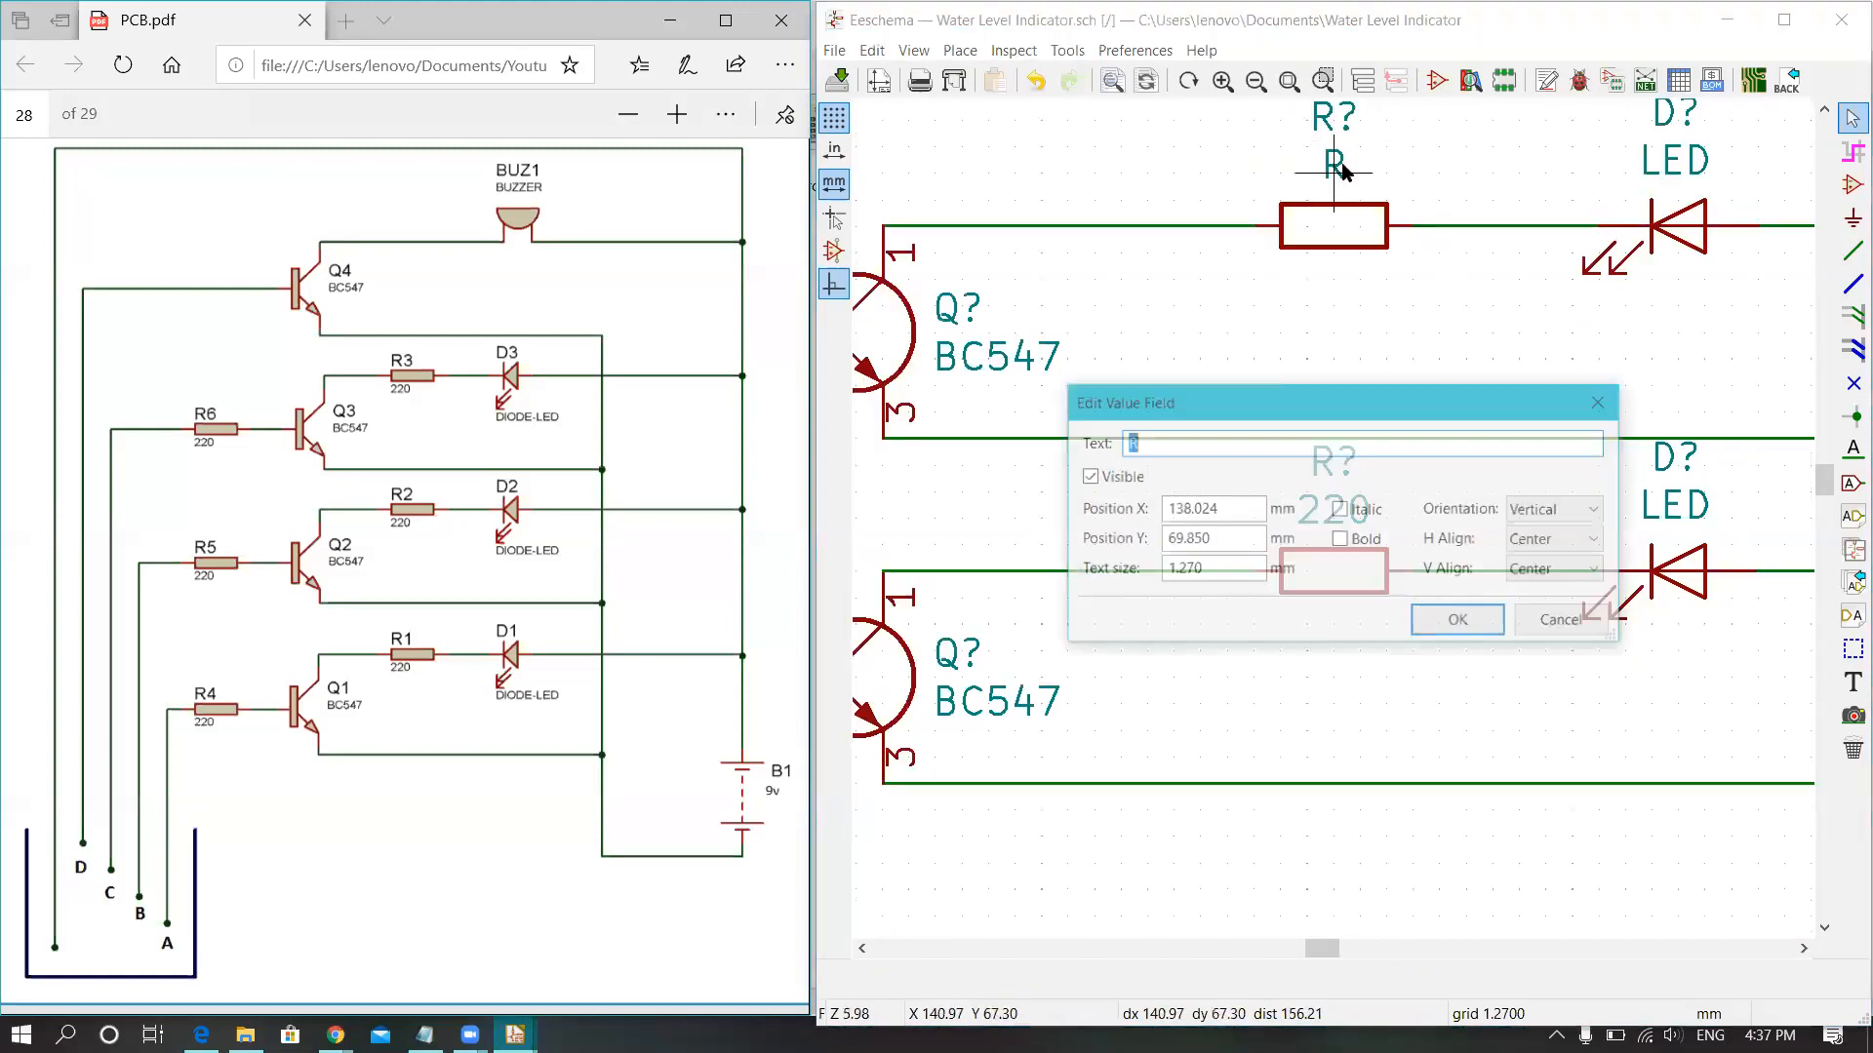
type("220")
key("Return")
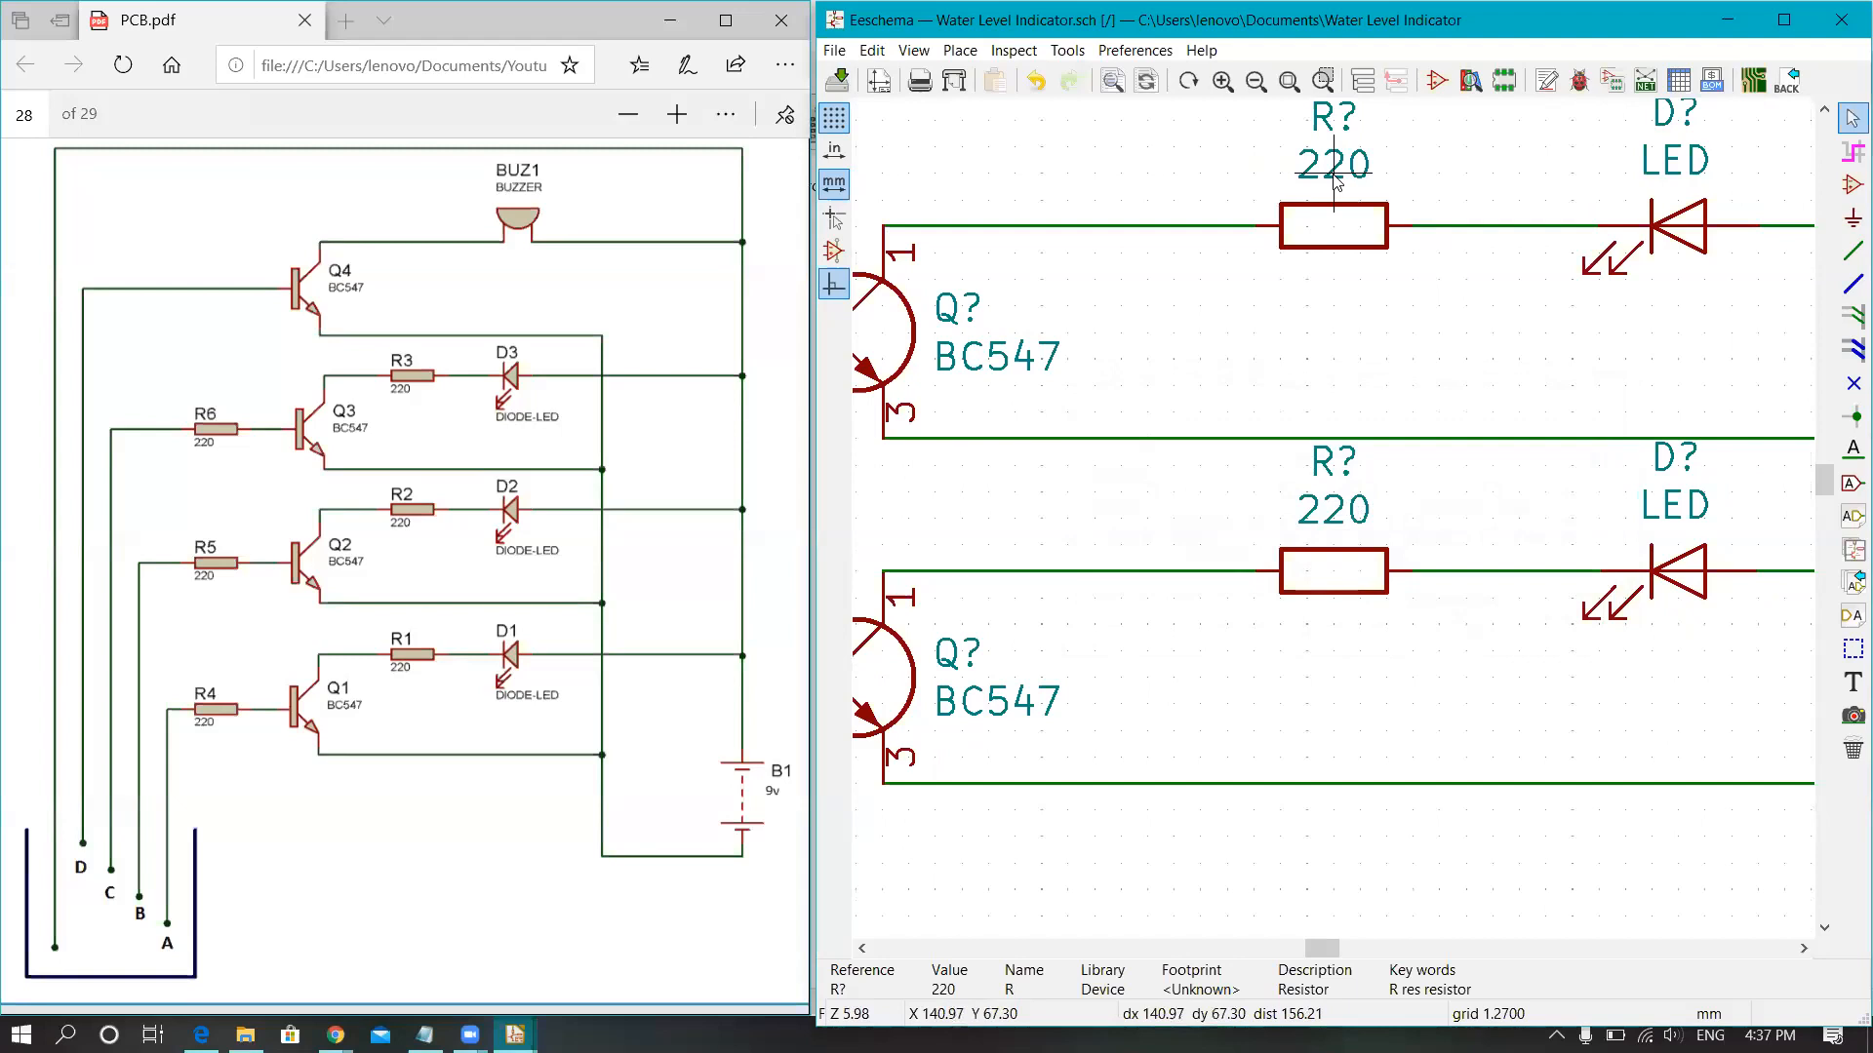
Step: Set the value of the resistor in series with the uppermost LED to 220
scroll(1343, 171, "down", 5)
scroll(1335, 376, "up", 6)
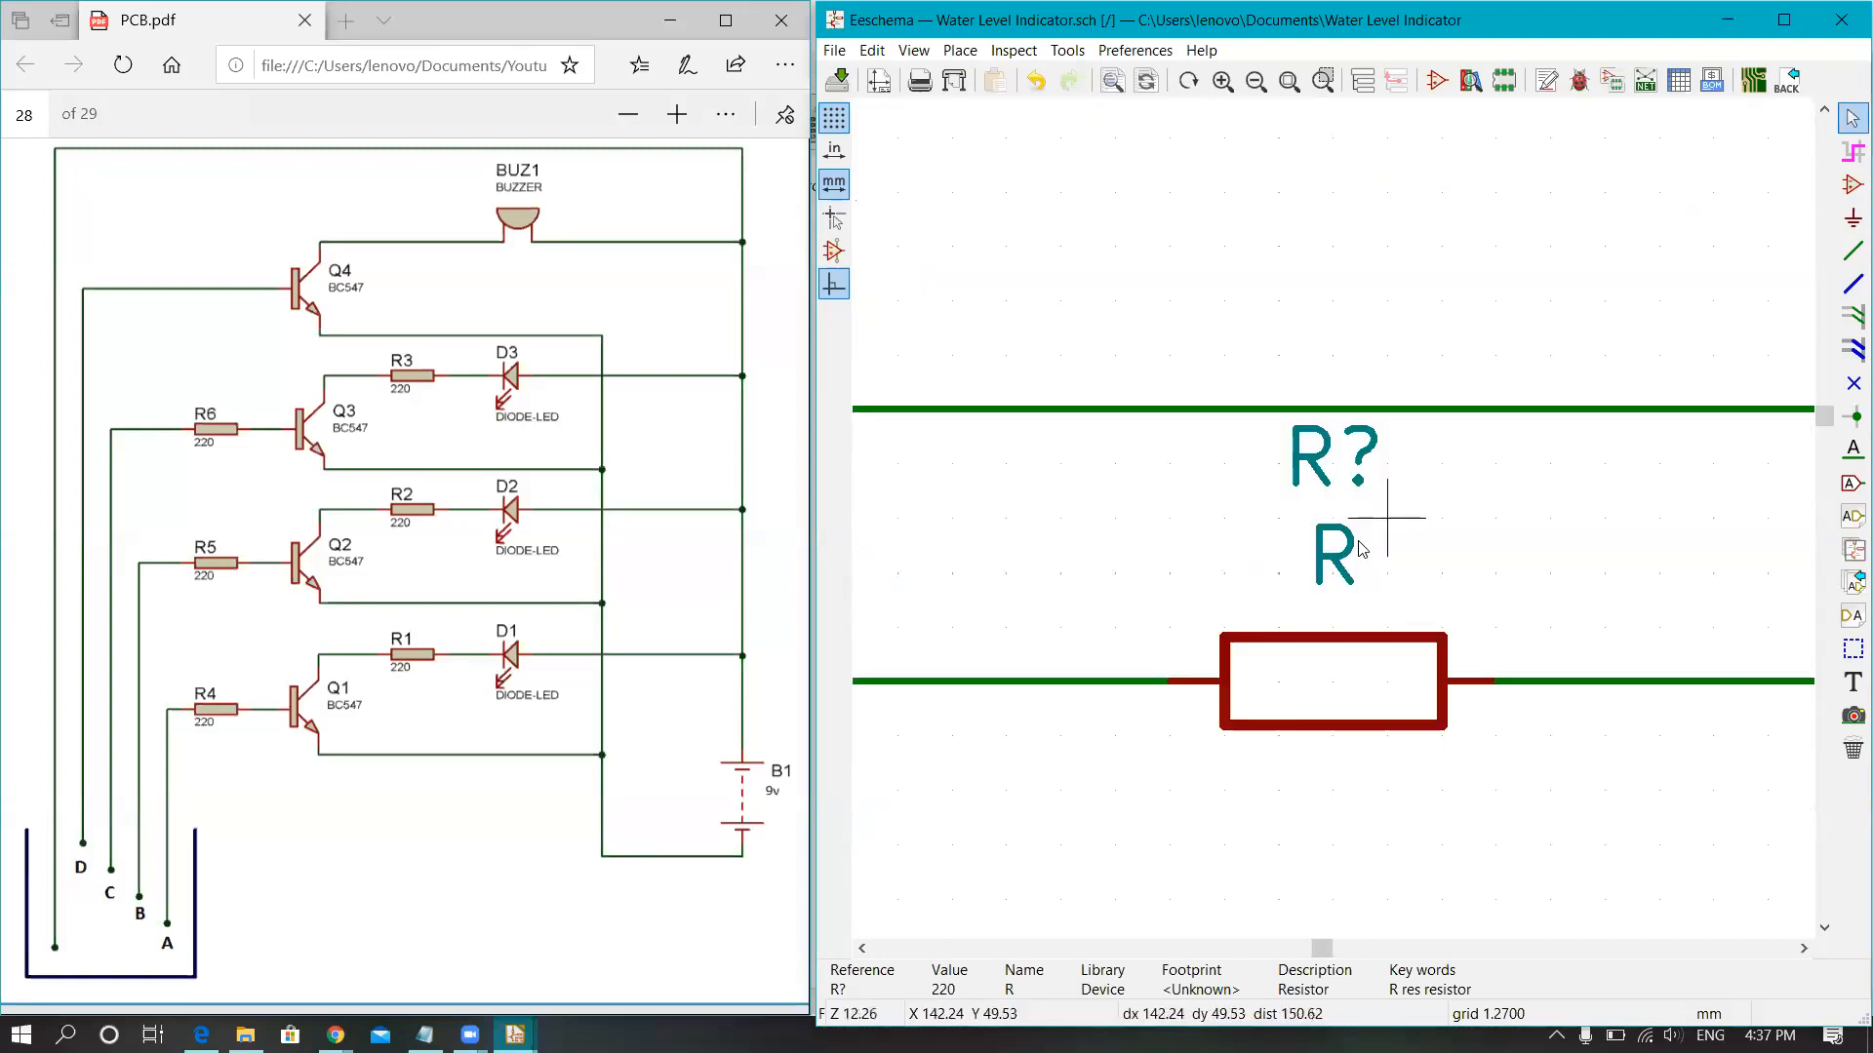
double_click(1341, 563)
type("220")
key("Return")
scroll(1335, 578, "down", 5)
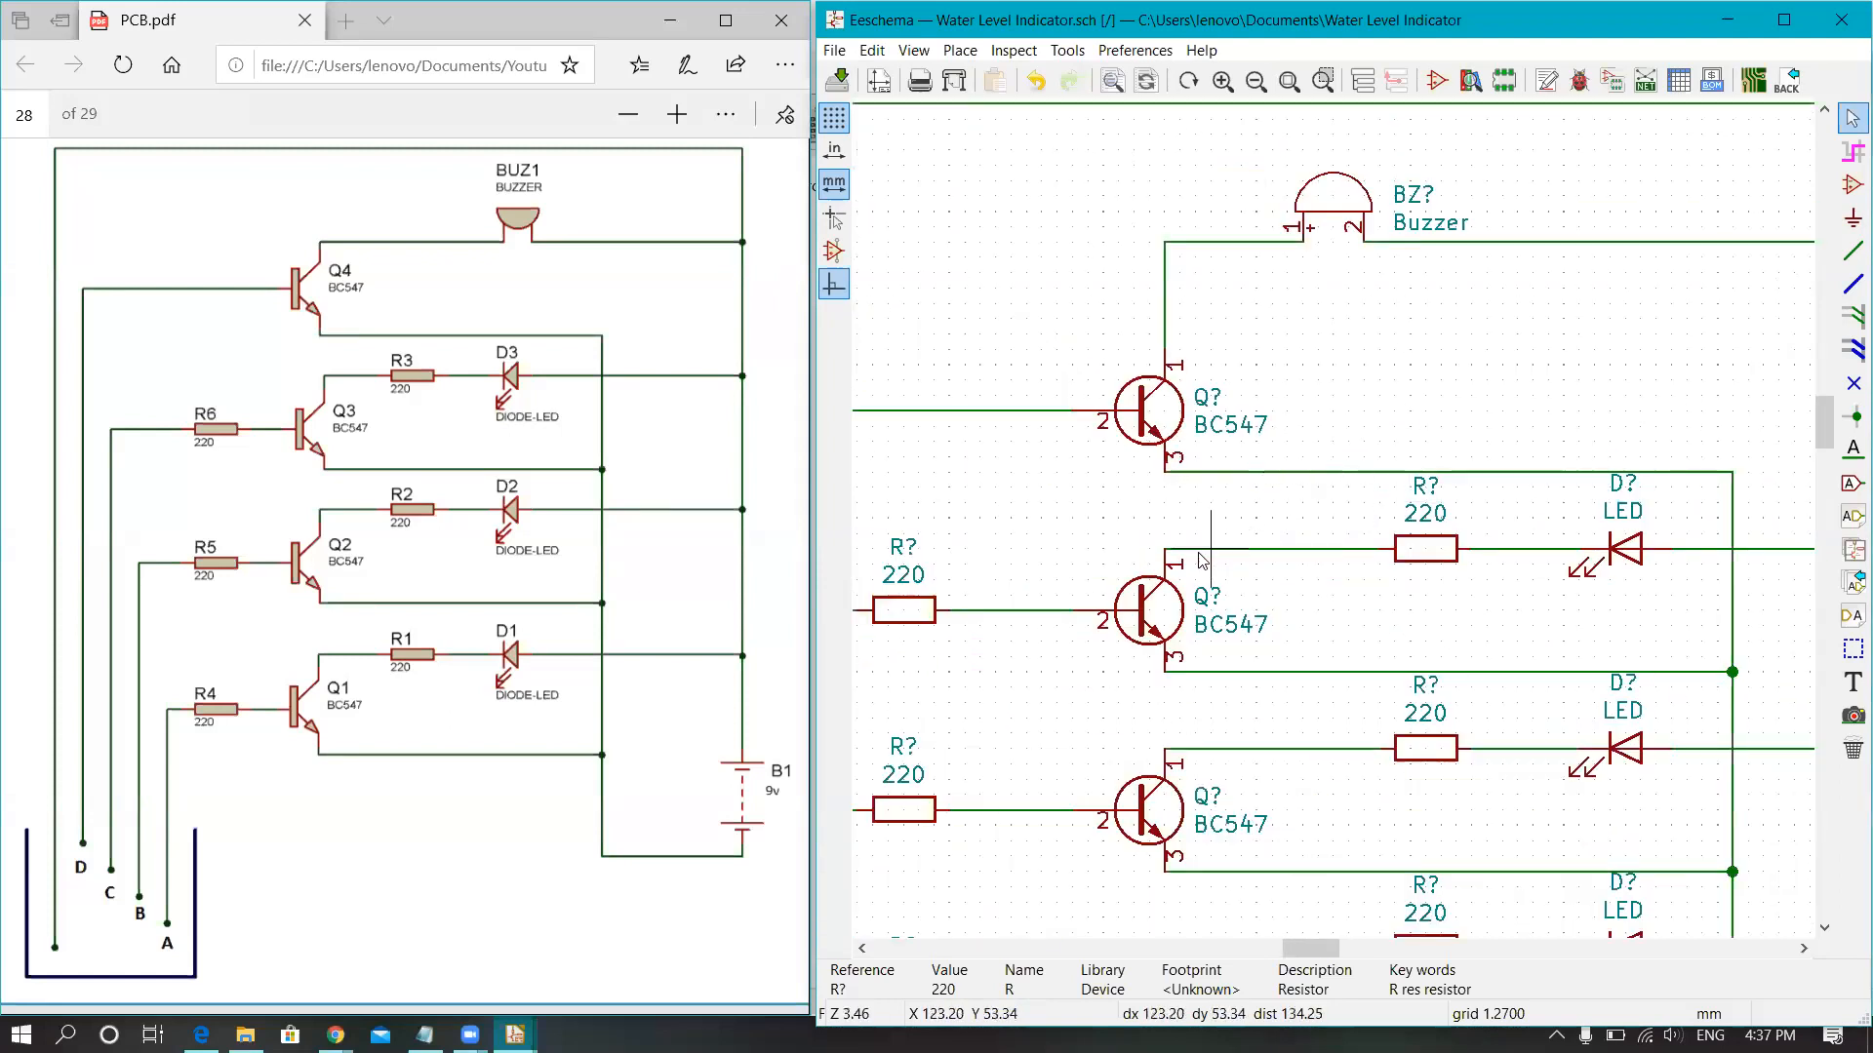
scroll(1205, 551, "down", 1)
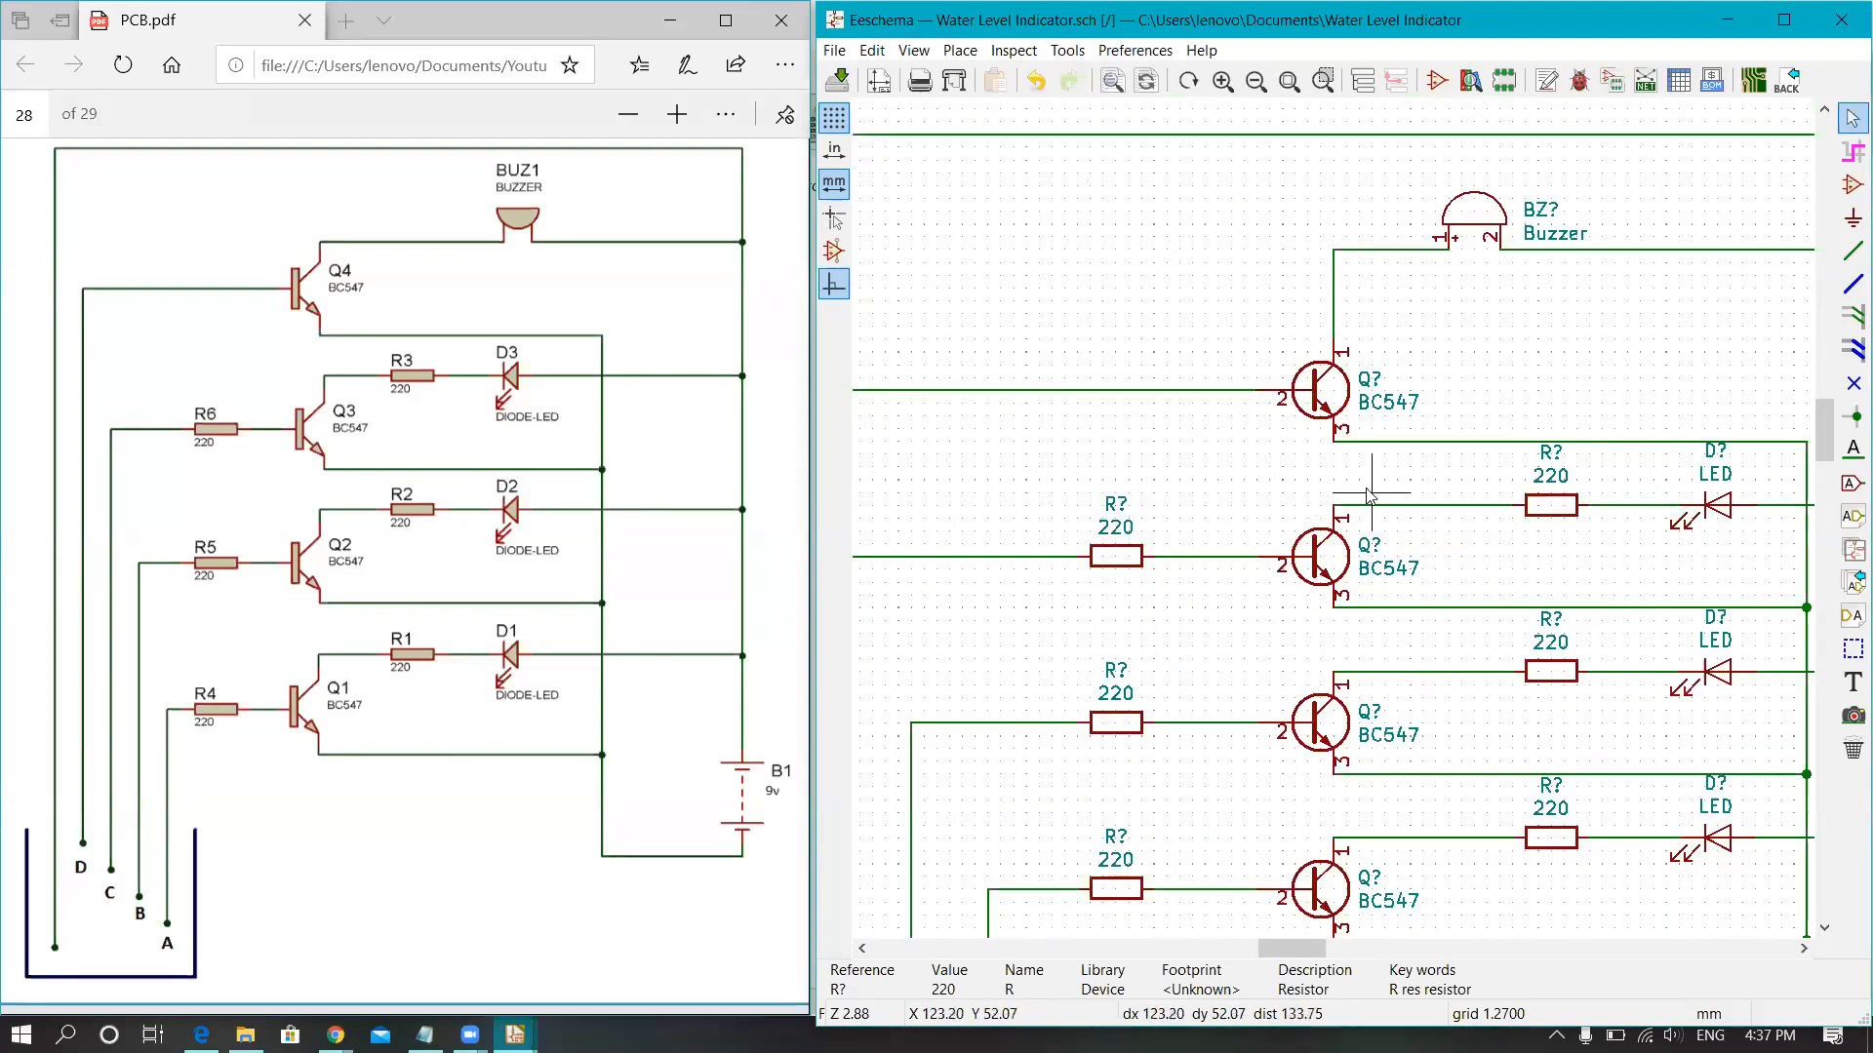
Step: Save the Water Level Indicator schematic with the assigned resistor values
scroll(1378, 493, "down", 1)
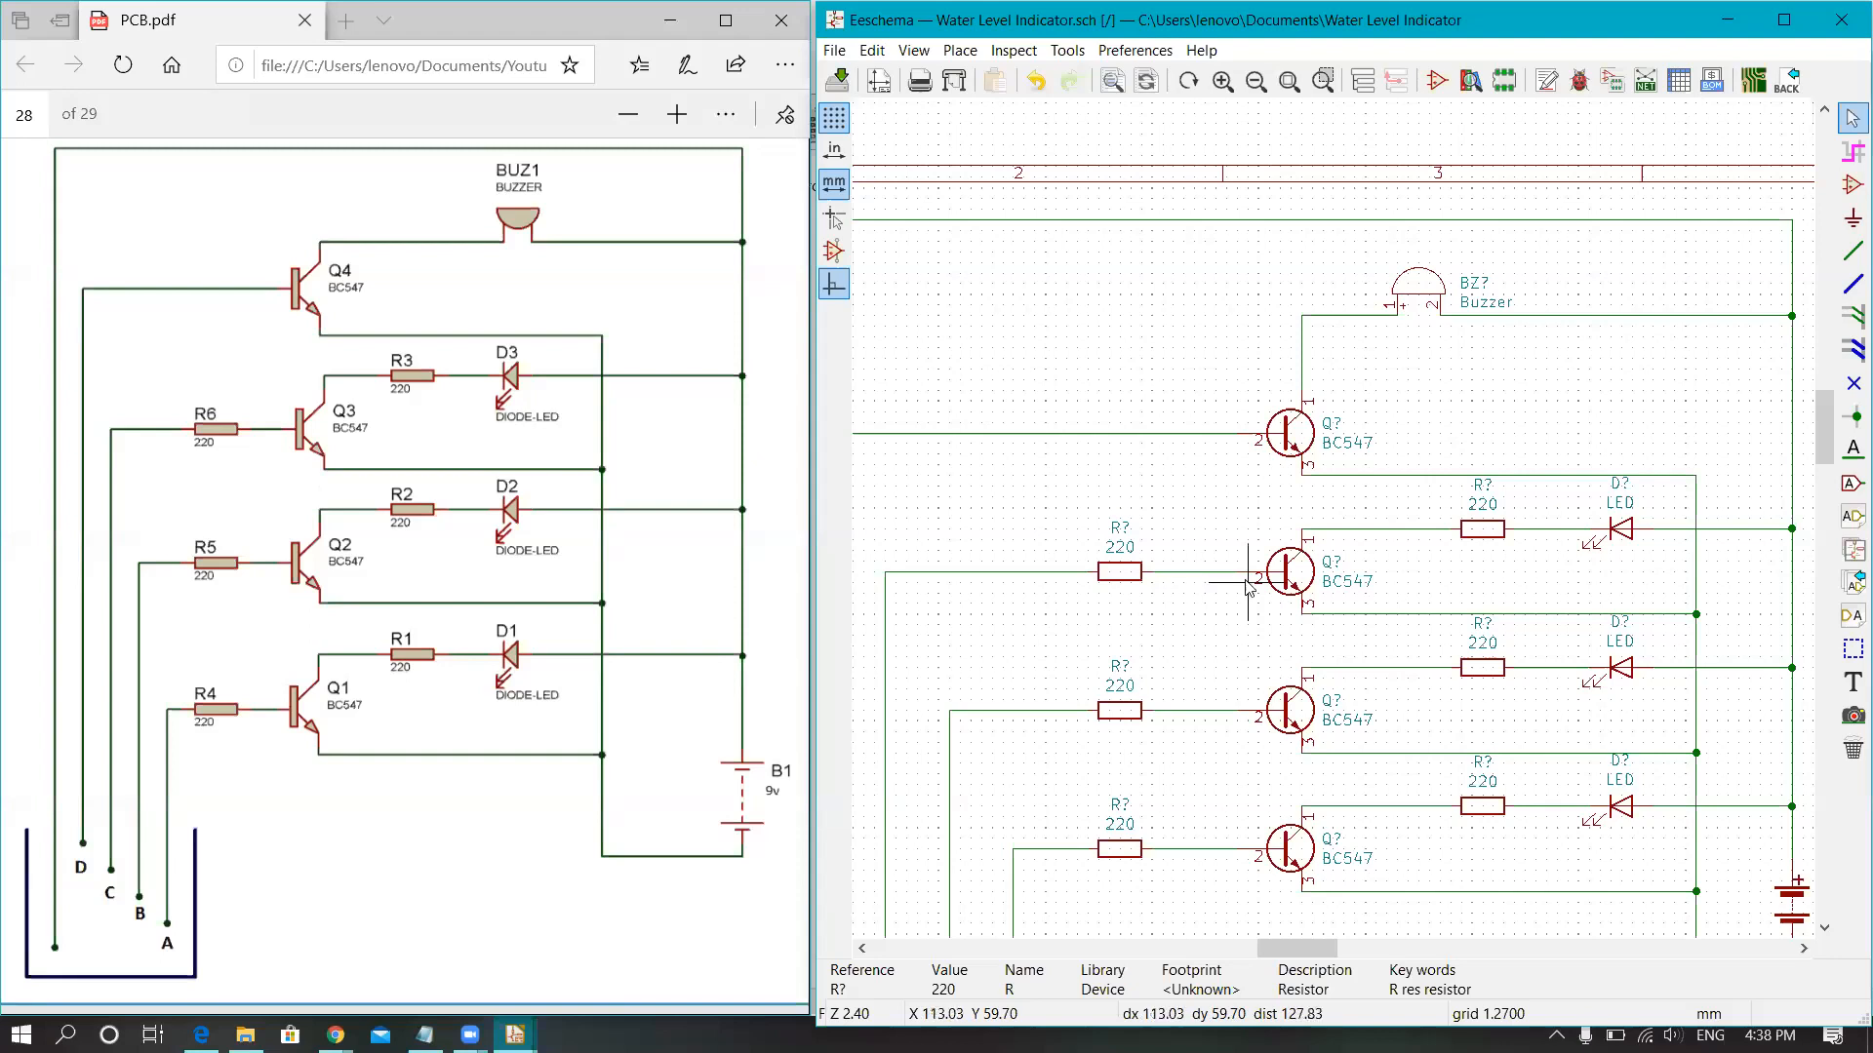
scroll(1248, 583, "down", 1)
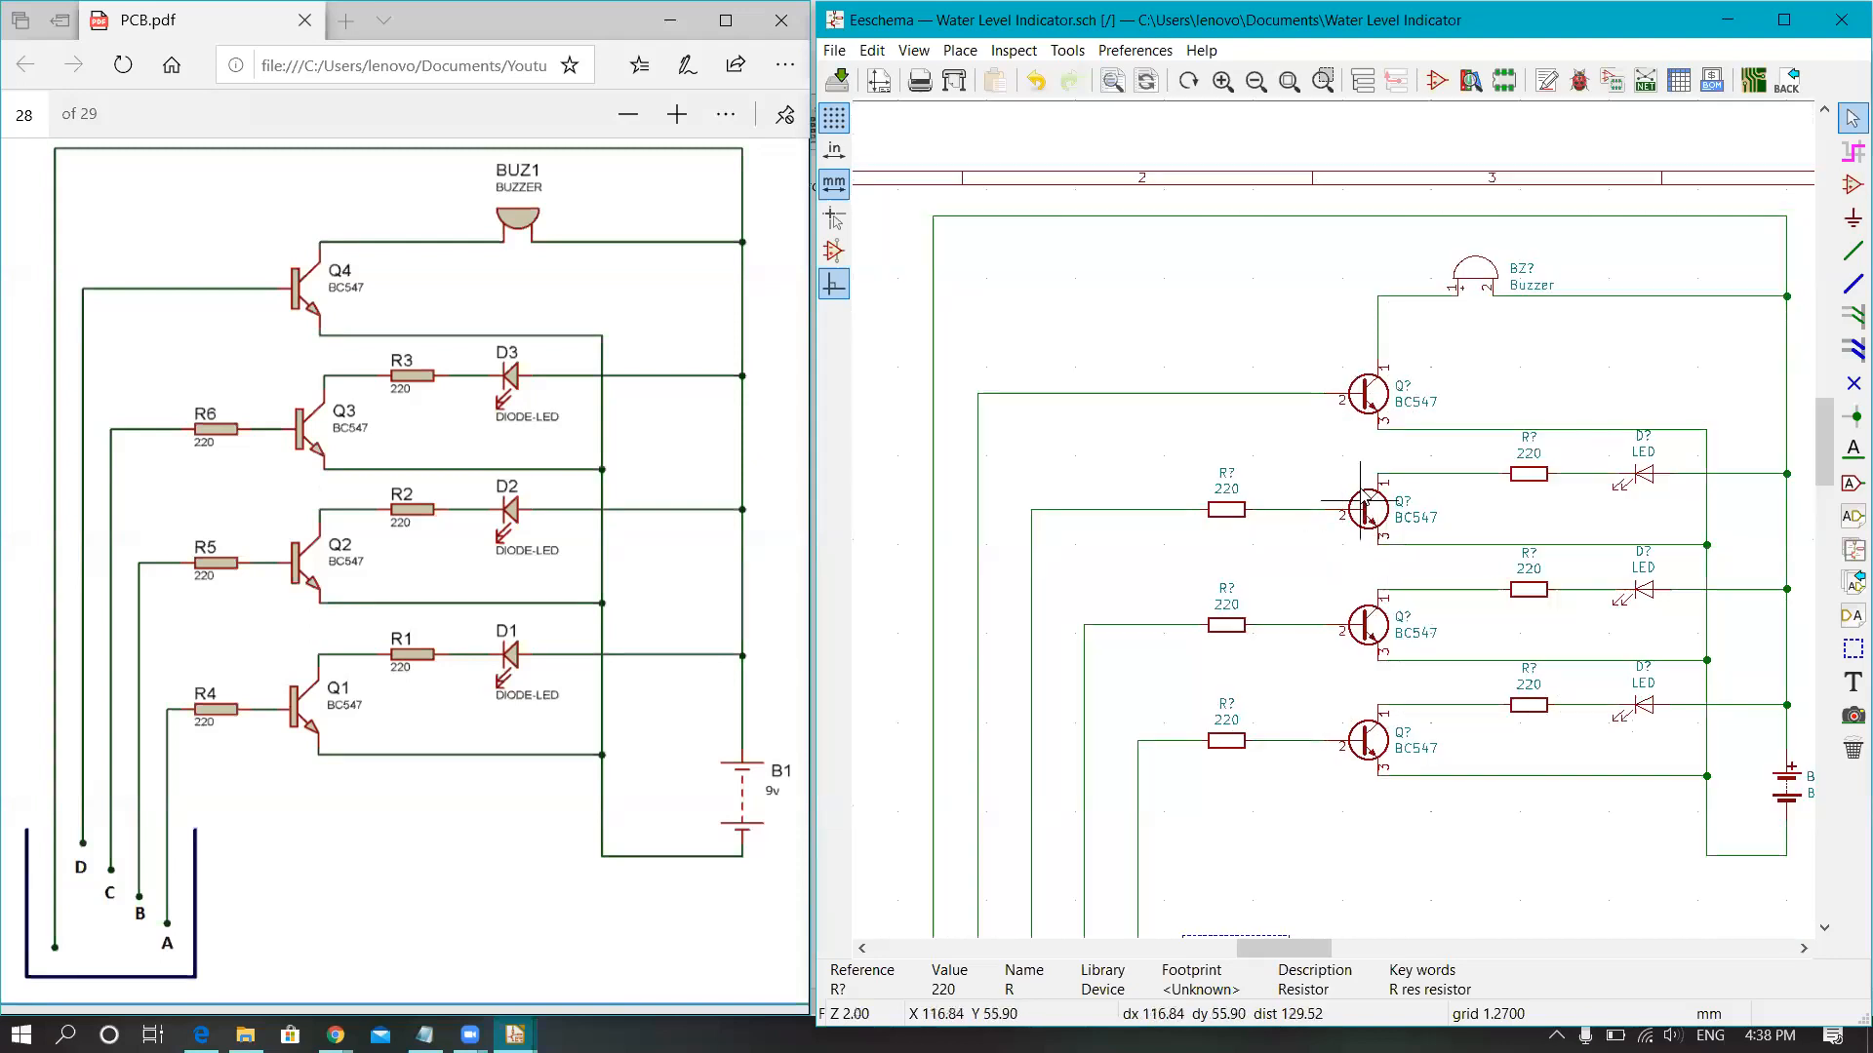
scroll(1355, 445, "up", 1)
scroll(1356, 449, "down", 2)
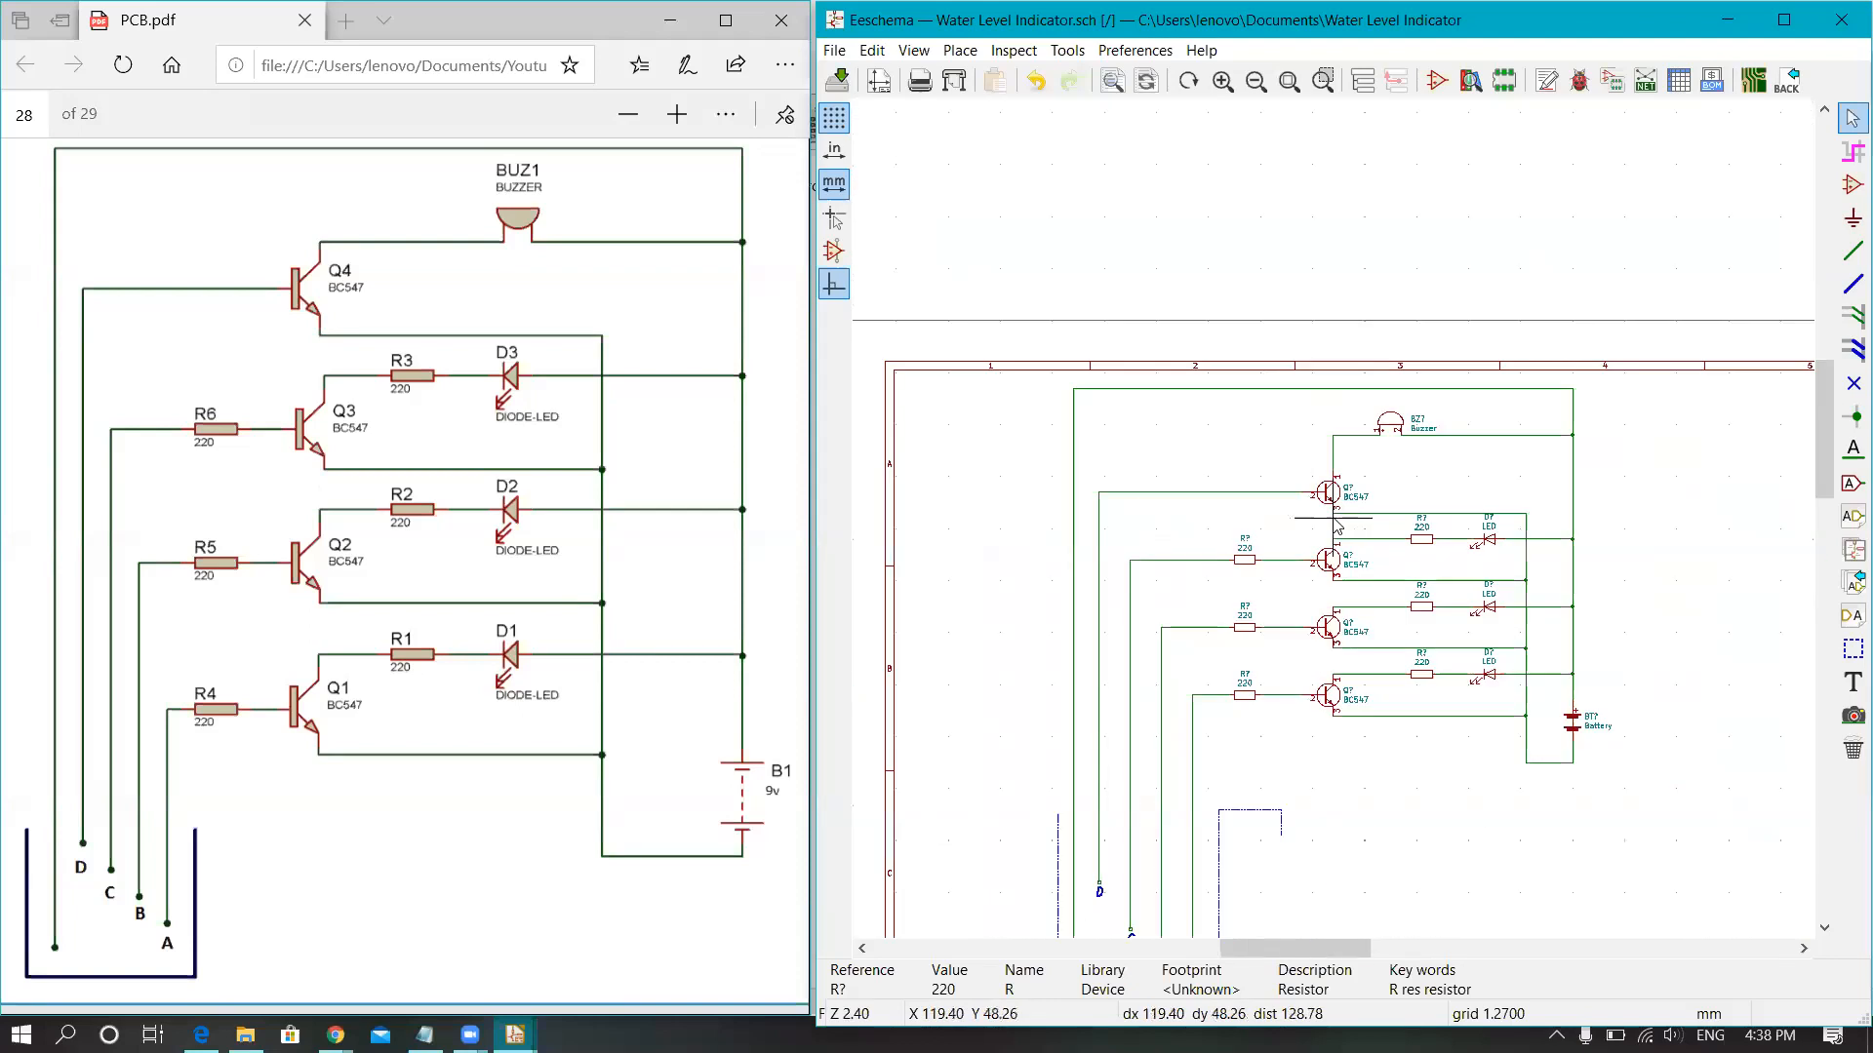
scroll(1351, 689, "down", 1)
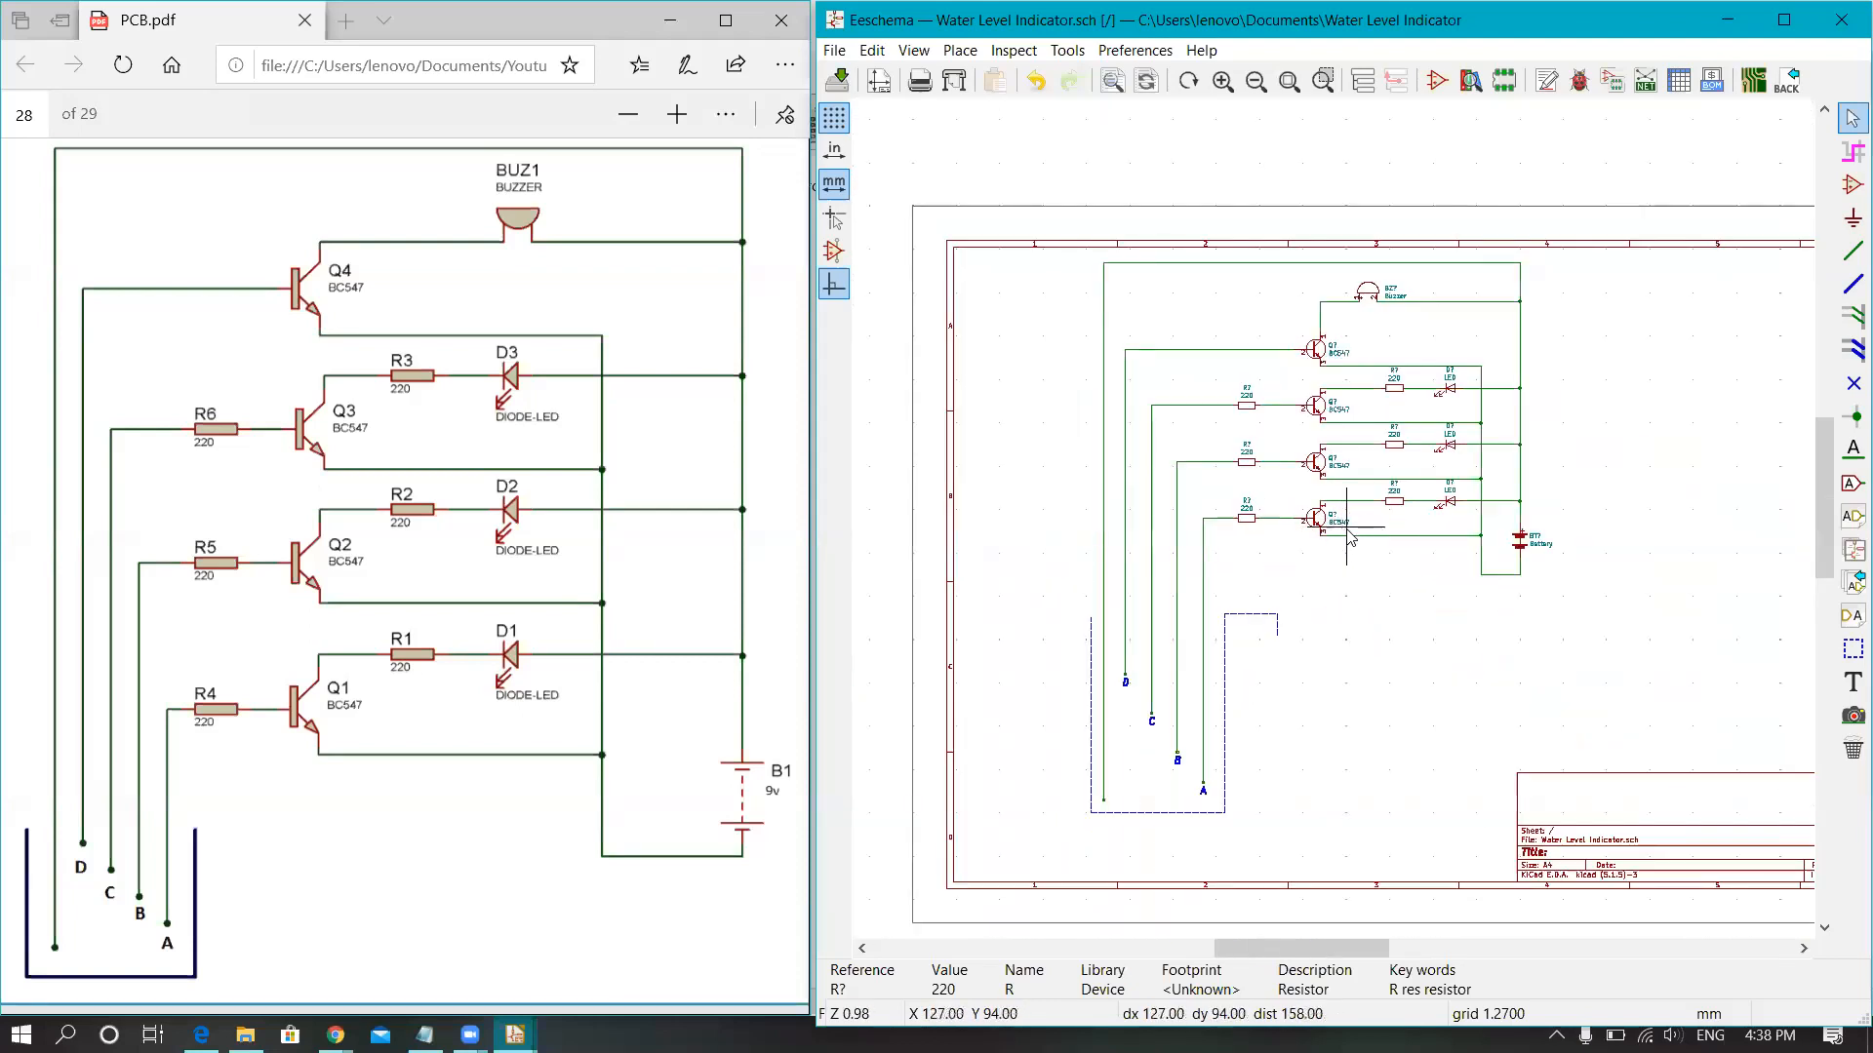
left_click(841, 83)
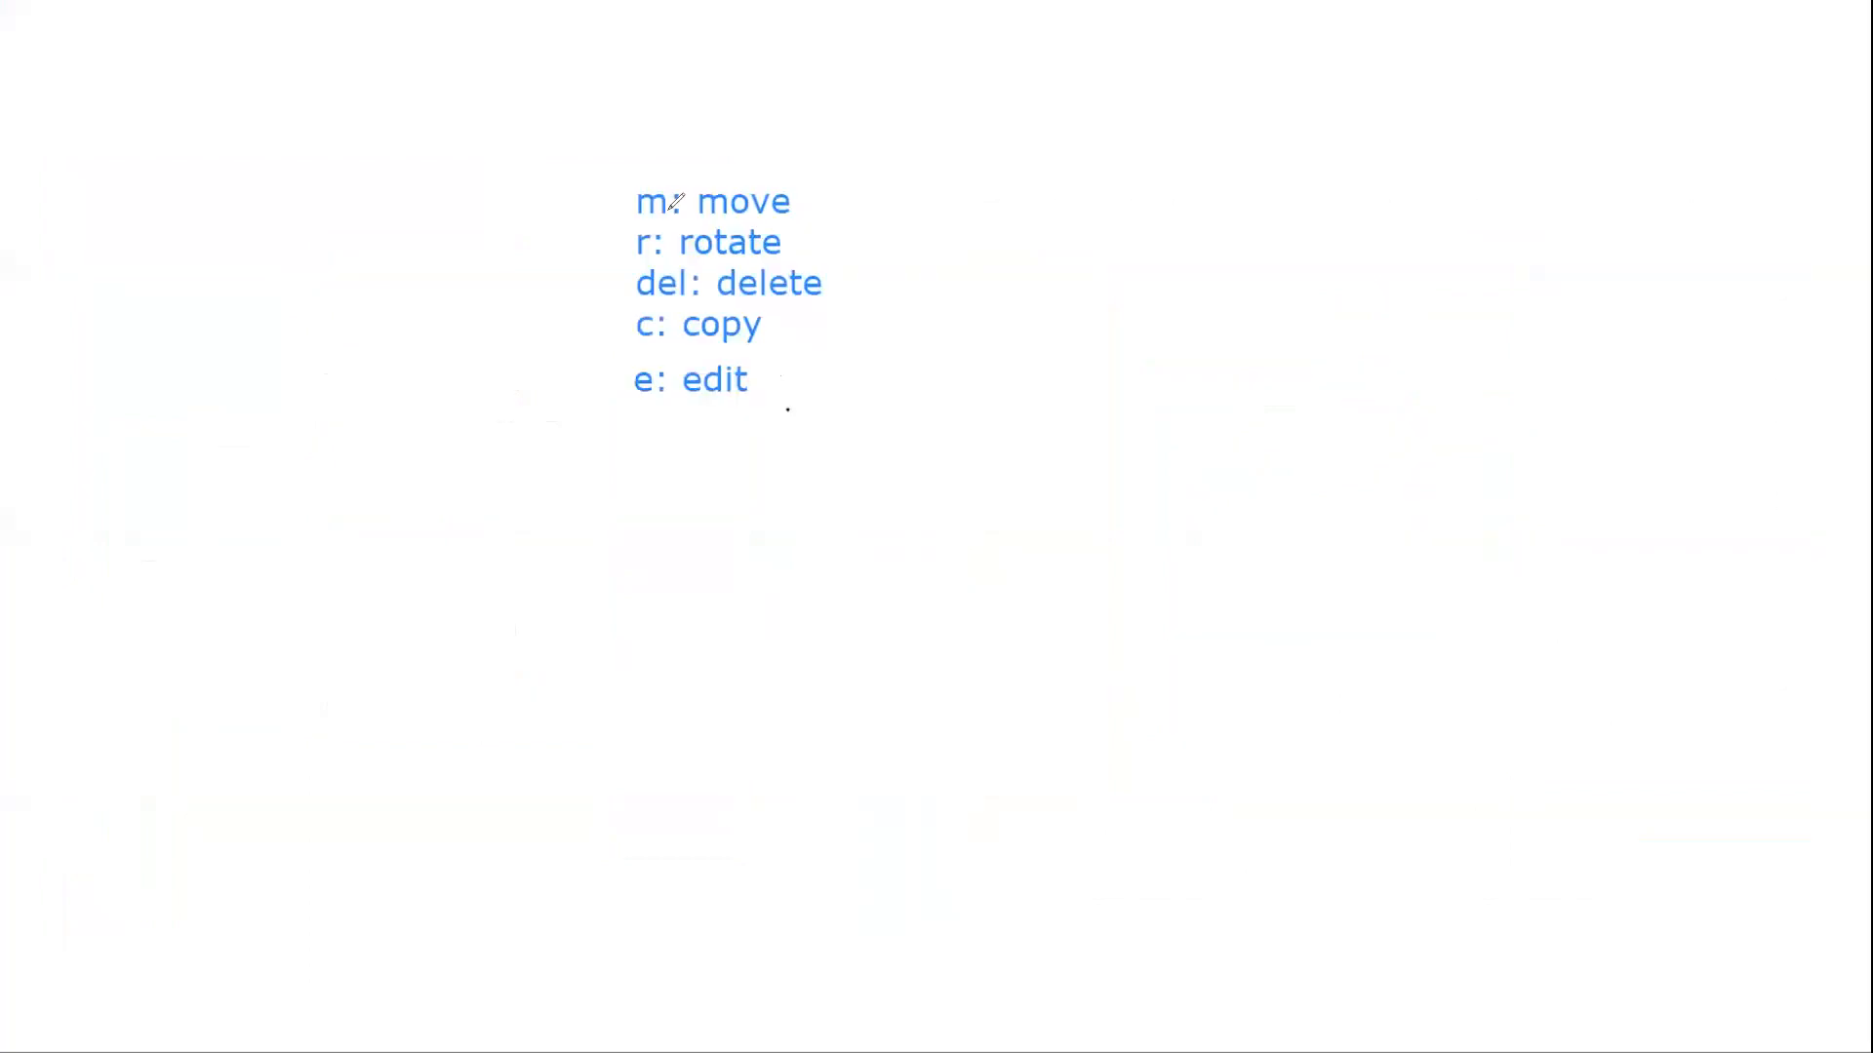
Step: Switch to the whiteboard and add the note "Ctrl + s: to save the schematic" beneath the "e: edit" line
left_click(794, 380)
left_click_drag(793, 390, 698, 397)
type("Ctrl + s")
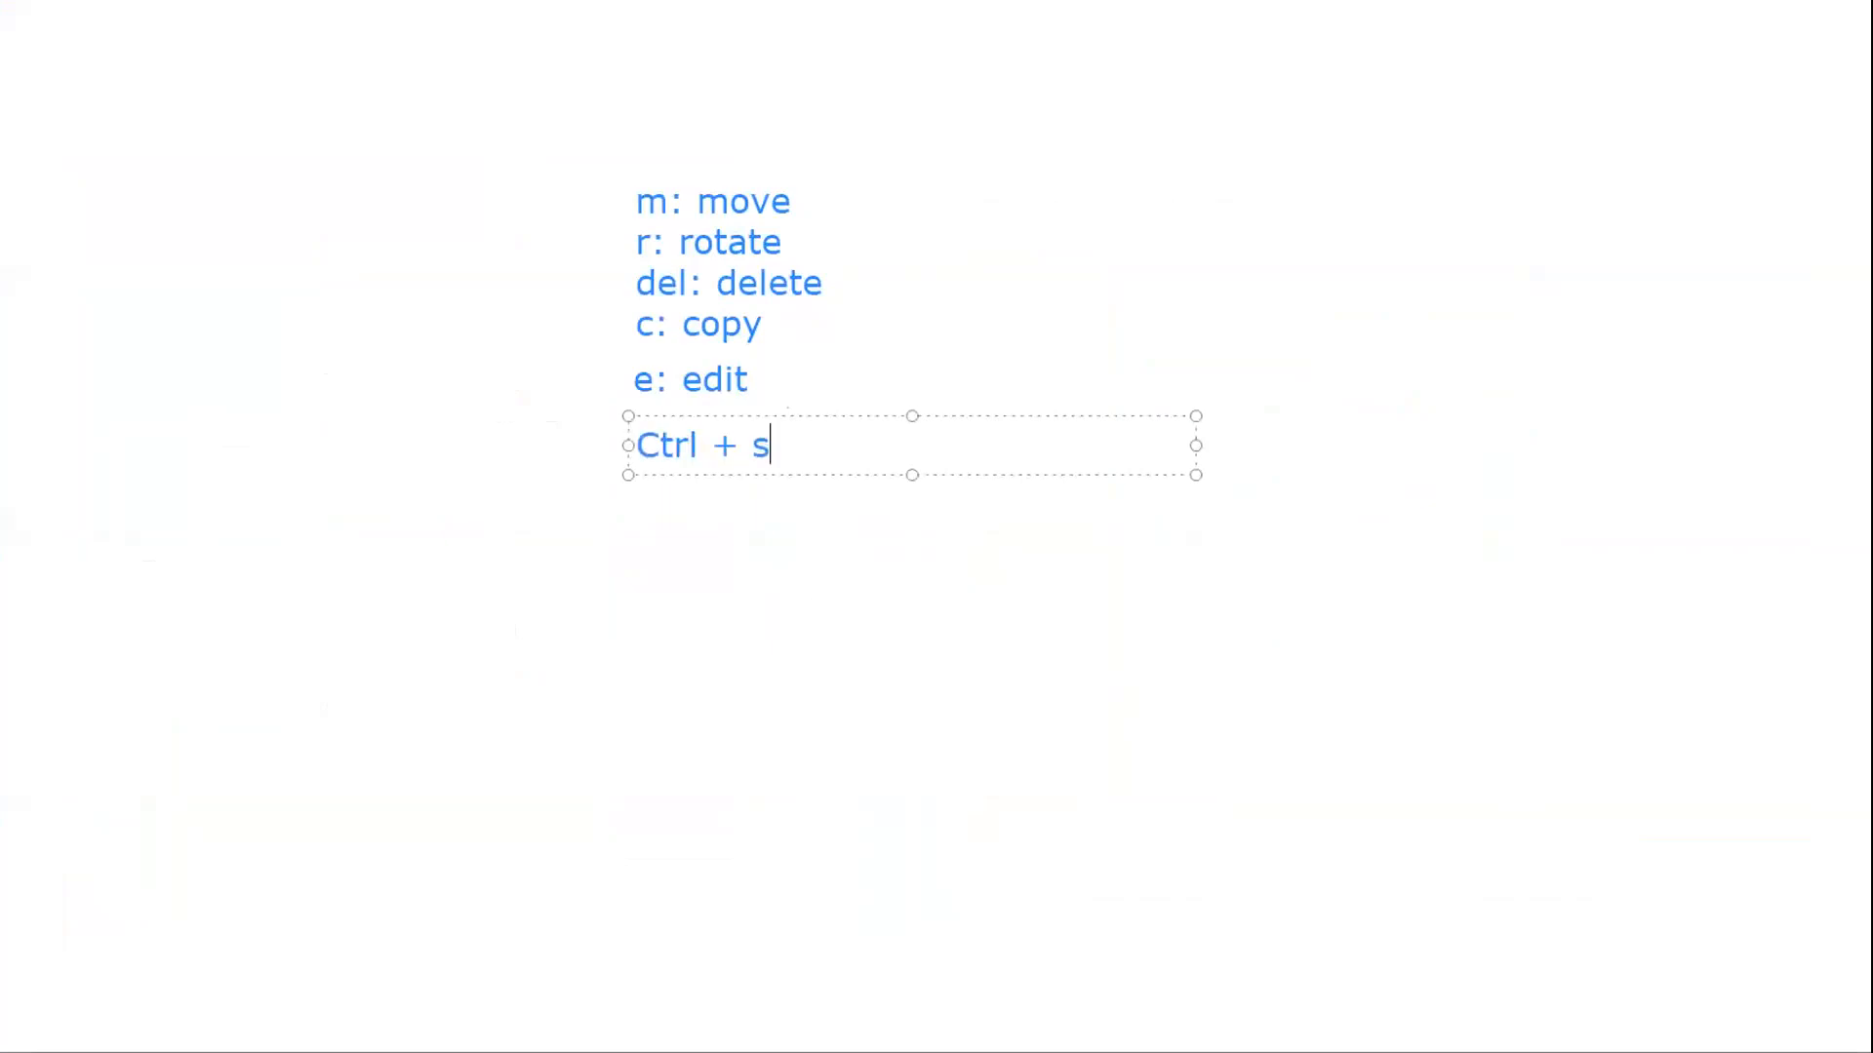
type(": to save the schematic")
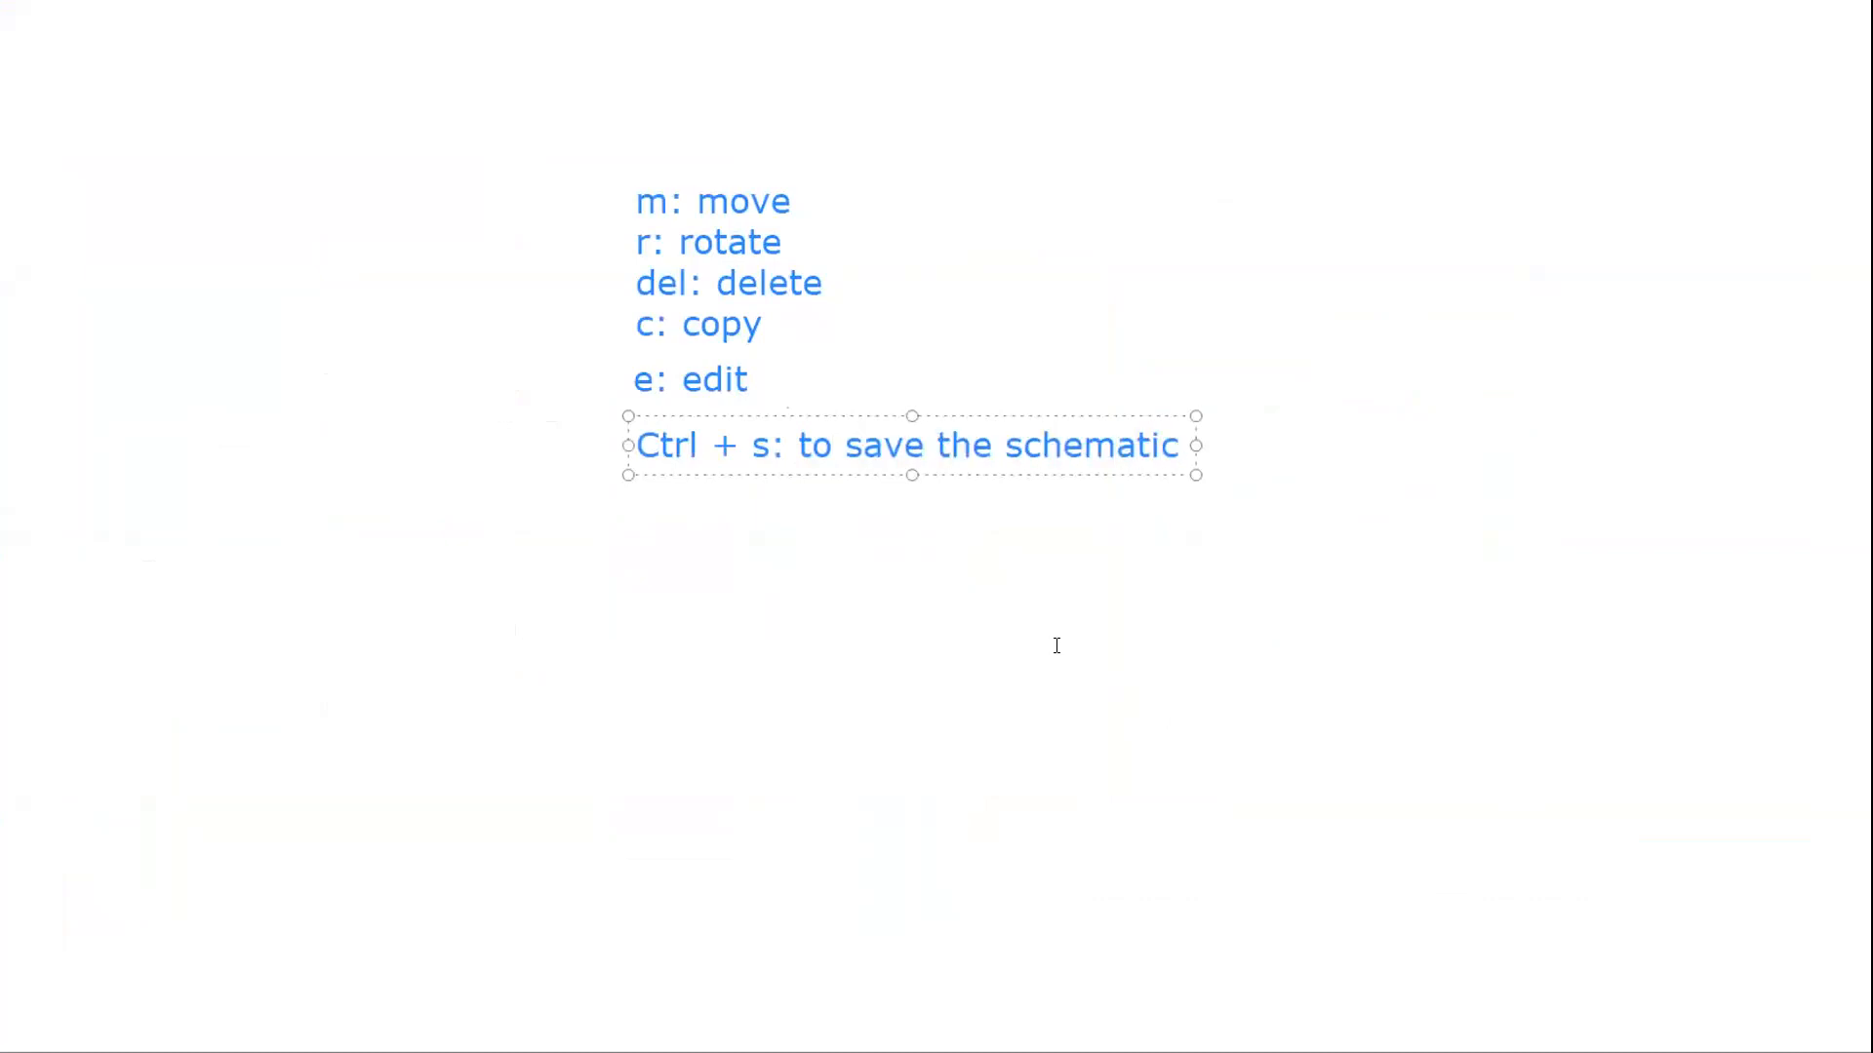
left_click(666, 214)
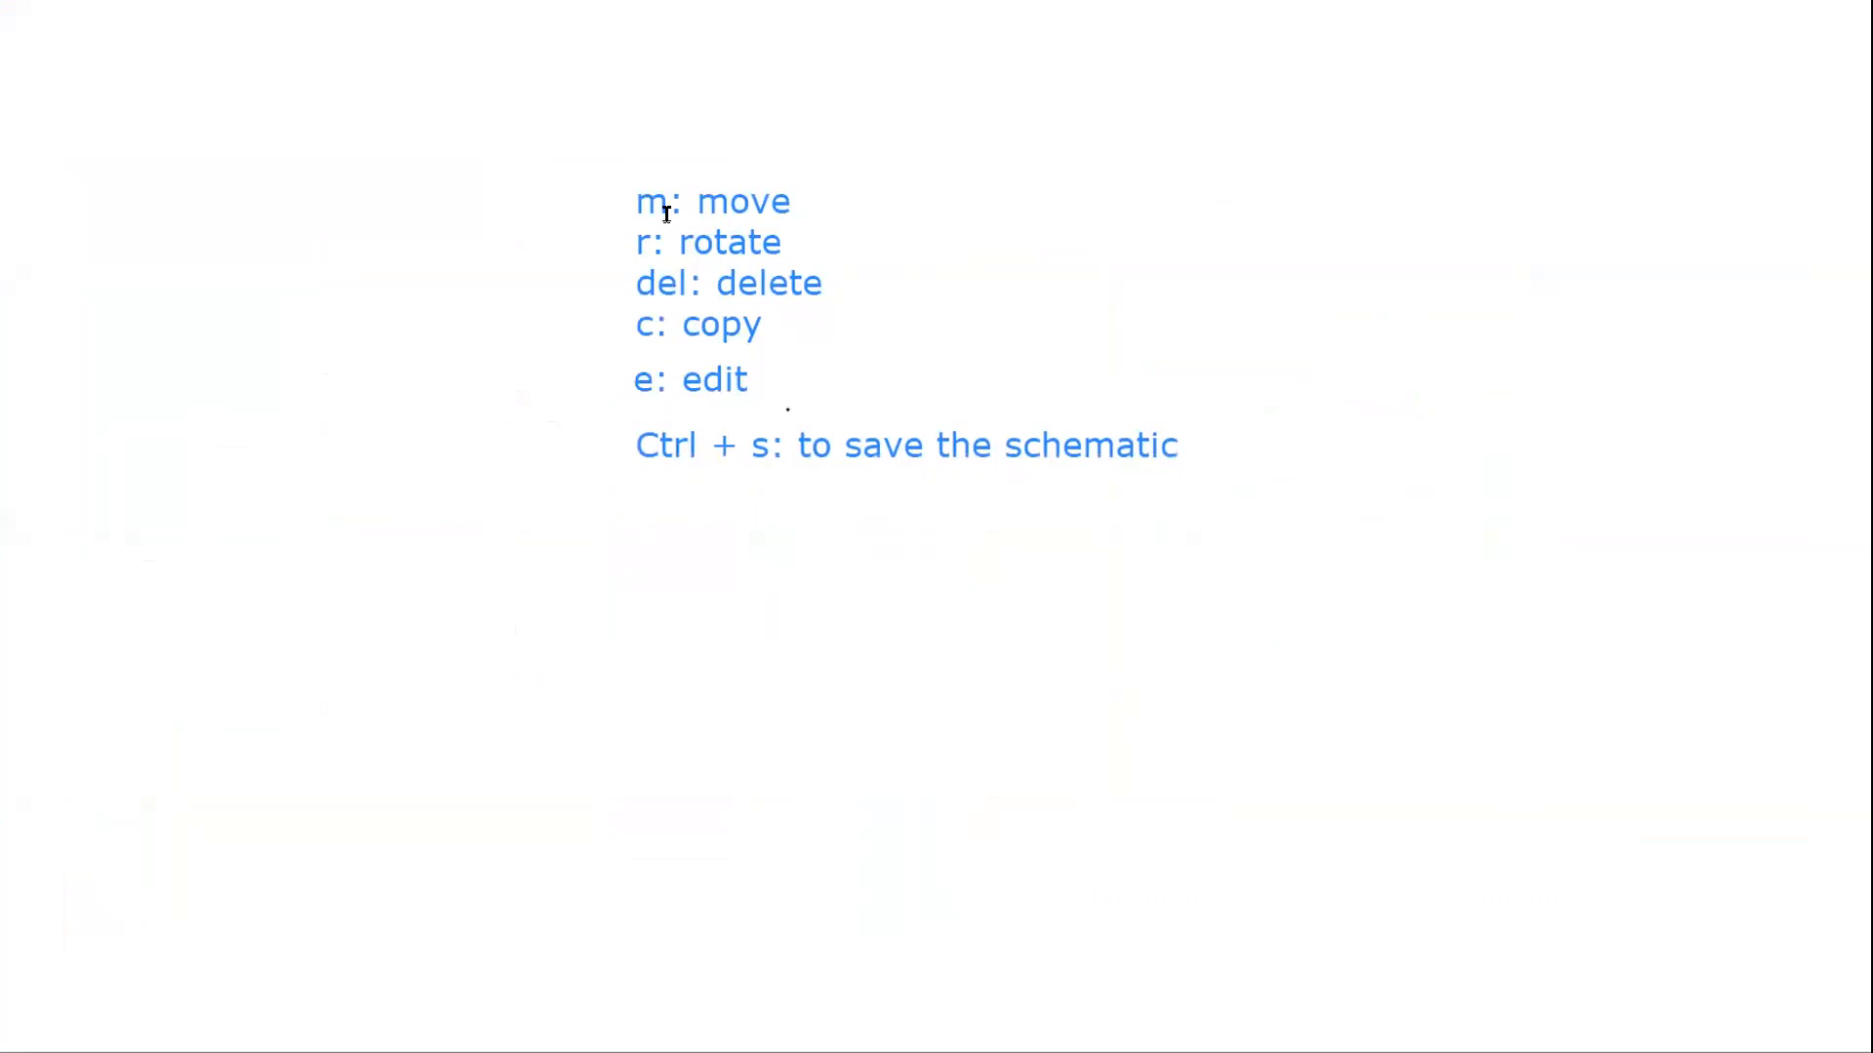